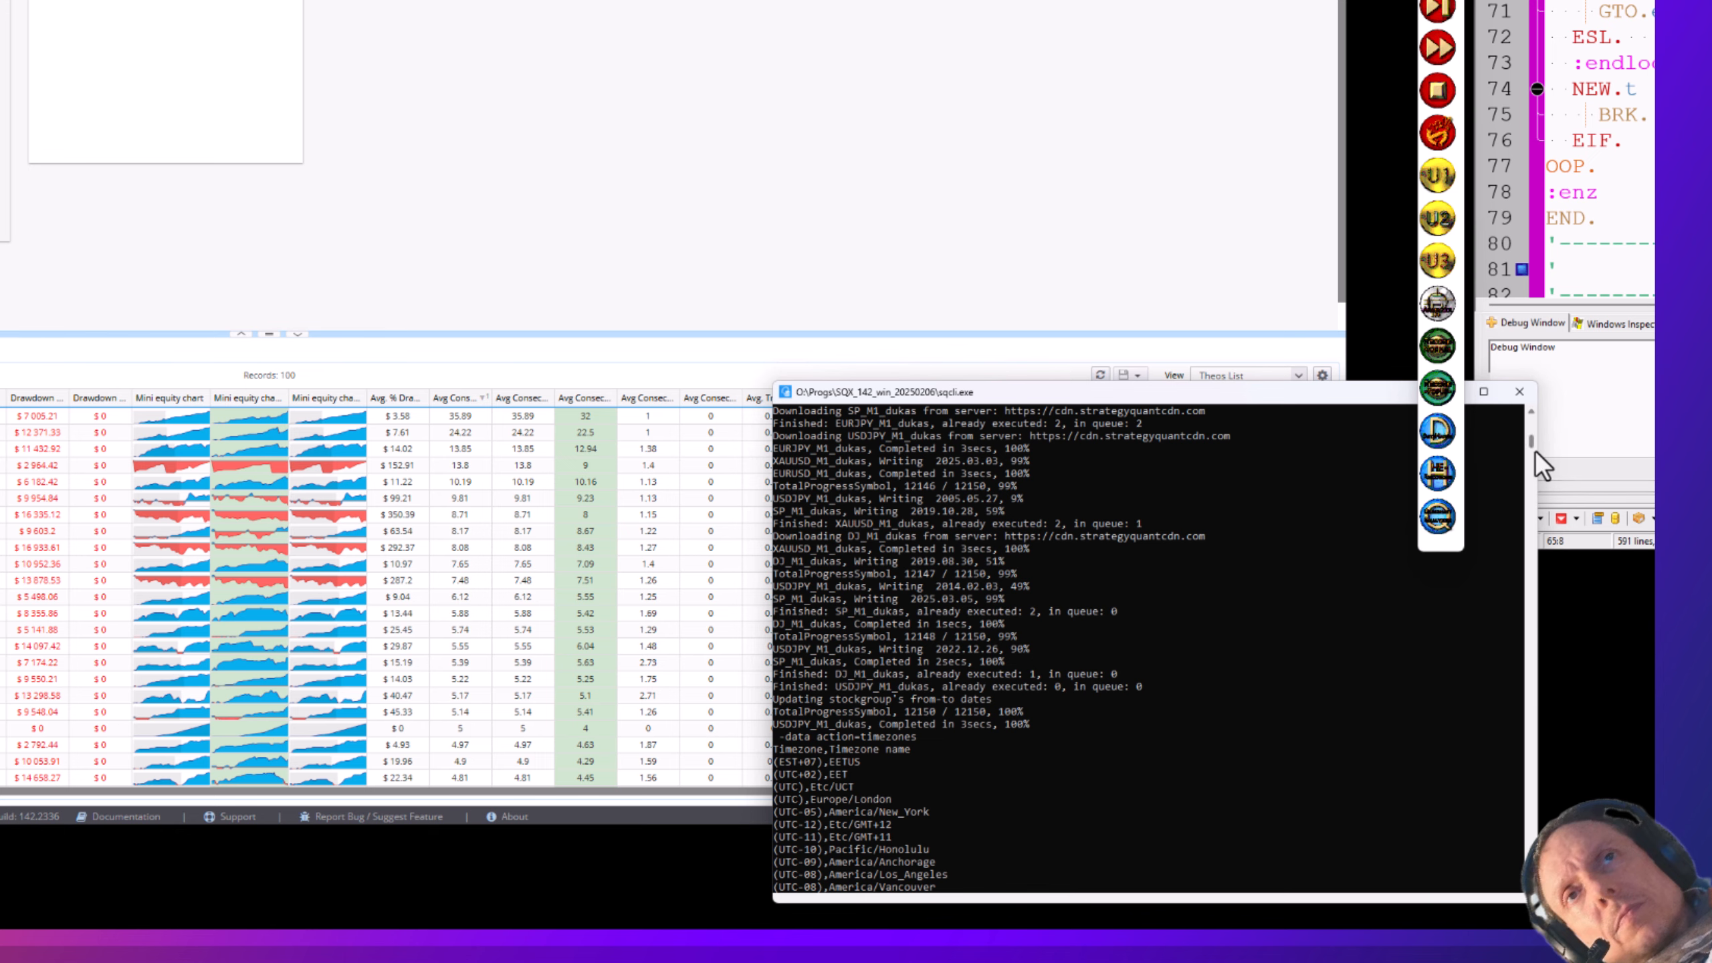
# - Scroll to the top of the console and highlight the local HTTP API URL
pyautogui.moveTo(1532, 448); pyautogui.dragTo(1530, 426)
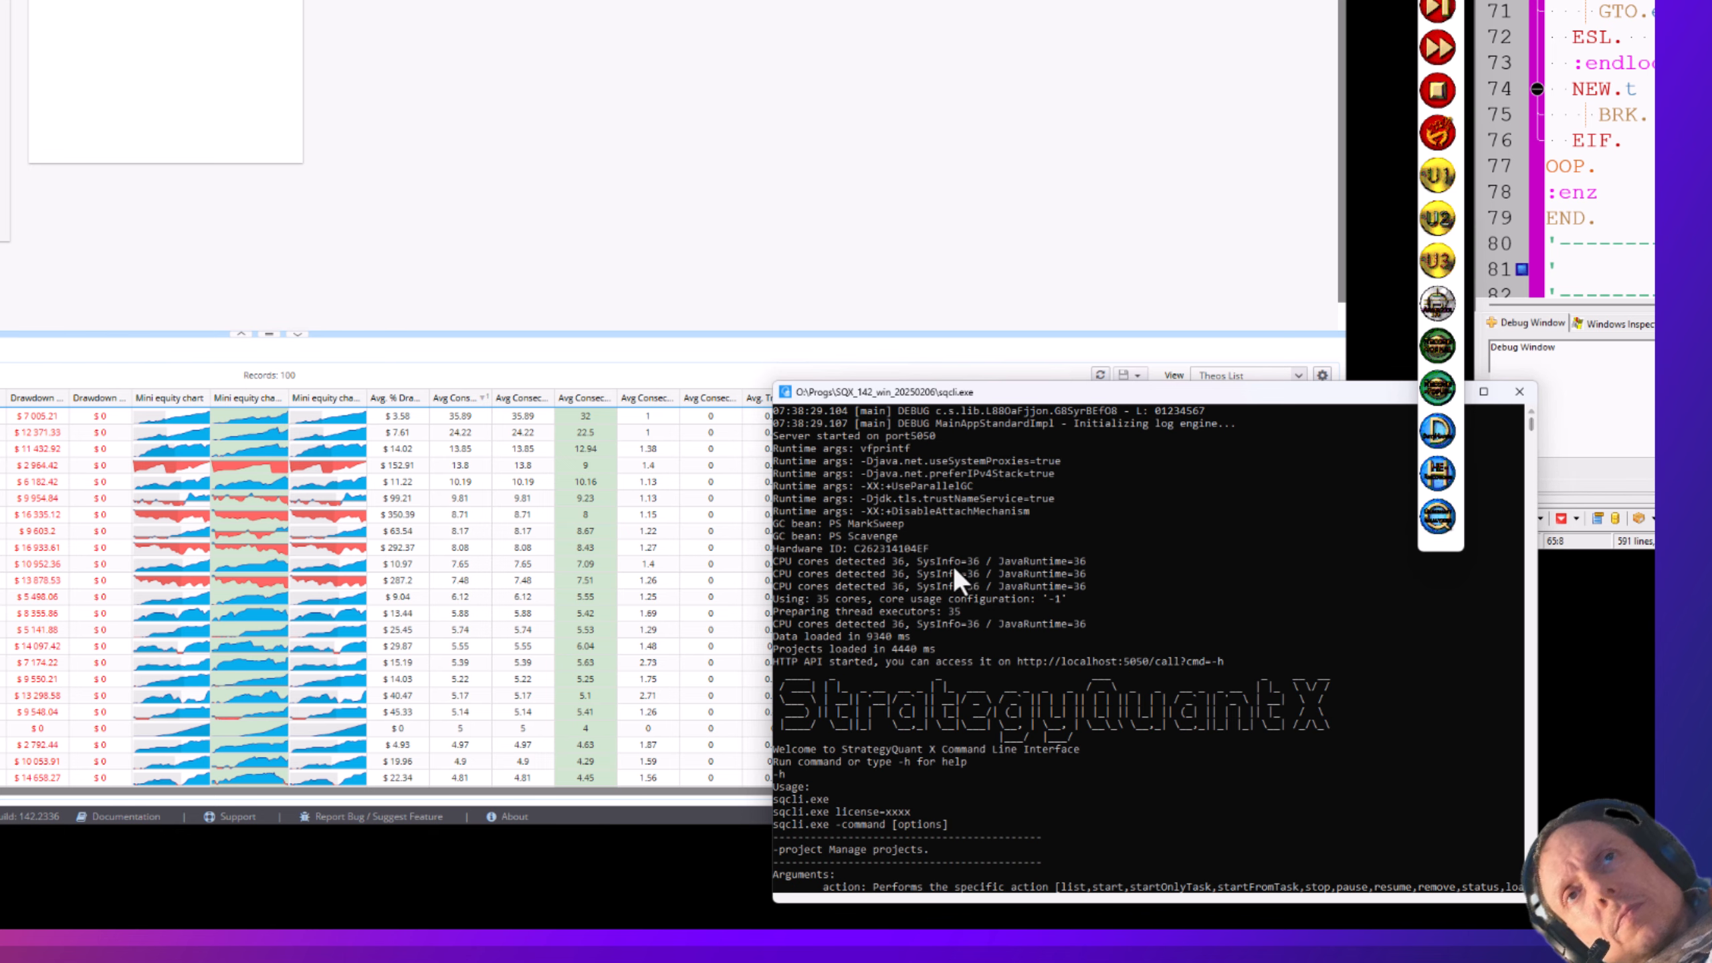
pyautogui.click(1013, 660)
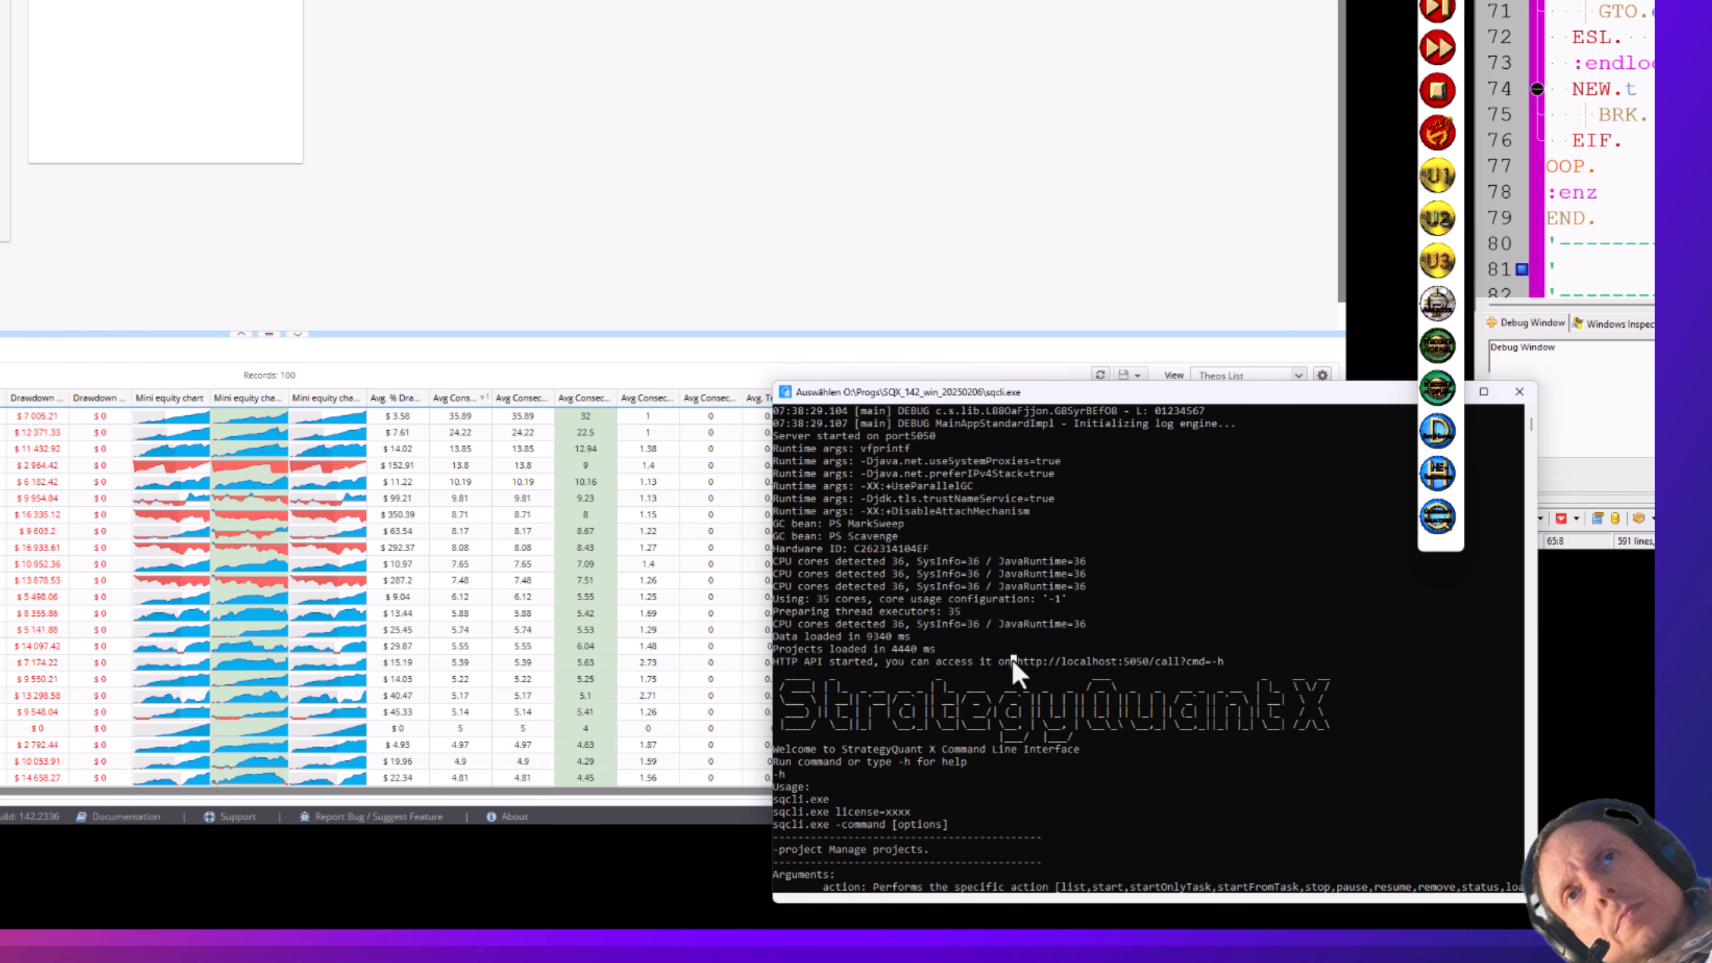
pyautogui.moveTo(1052, 661); pyautogui.dragTo(1225, 663)
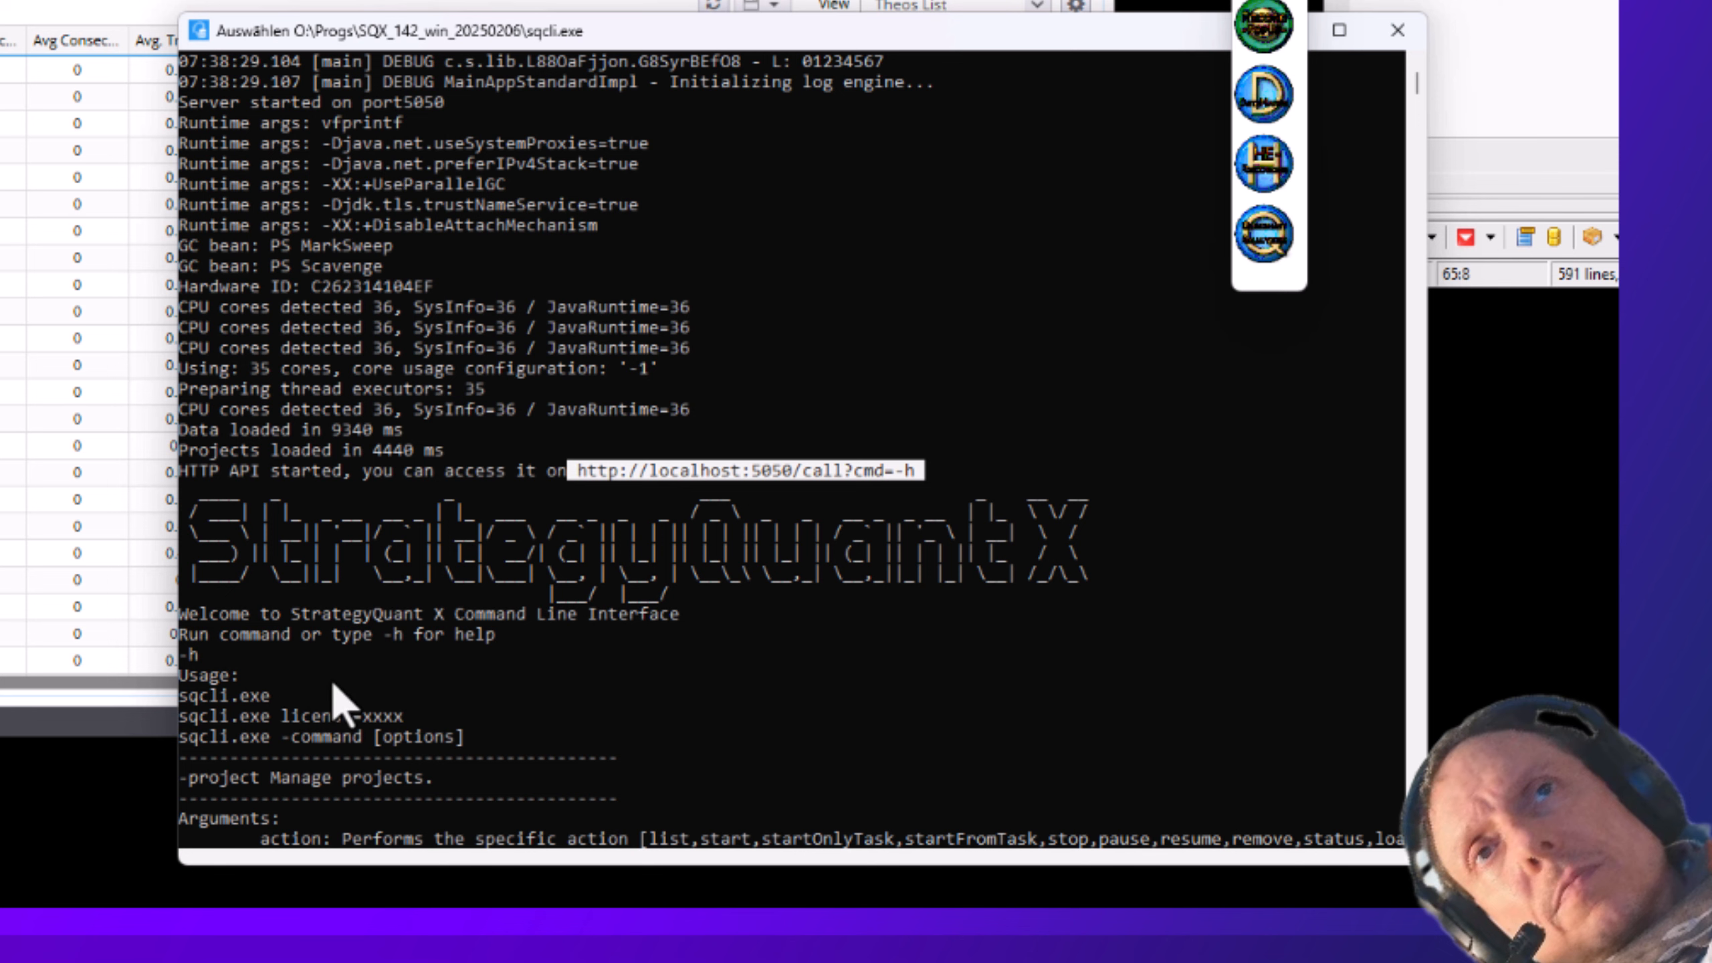
# - Scroll down the console output and highlight the -h help command
pyautogui.scroll(-1, 332, 679)
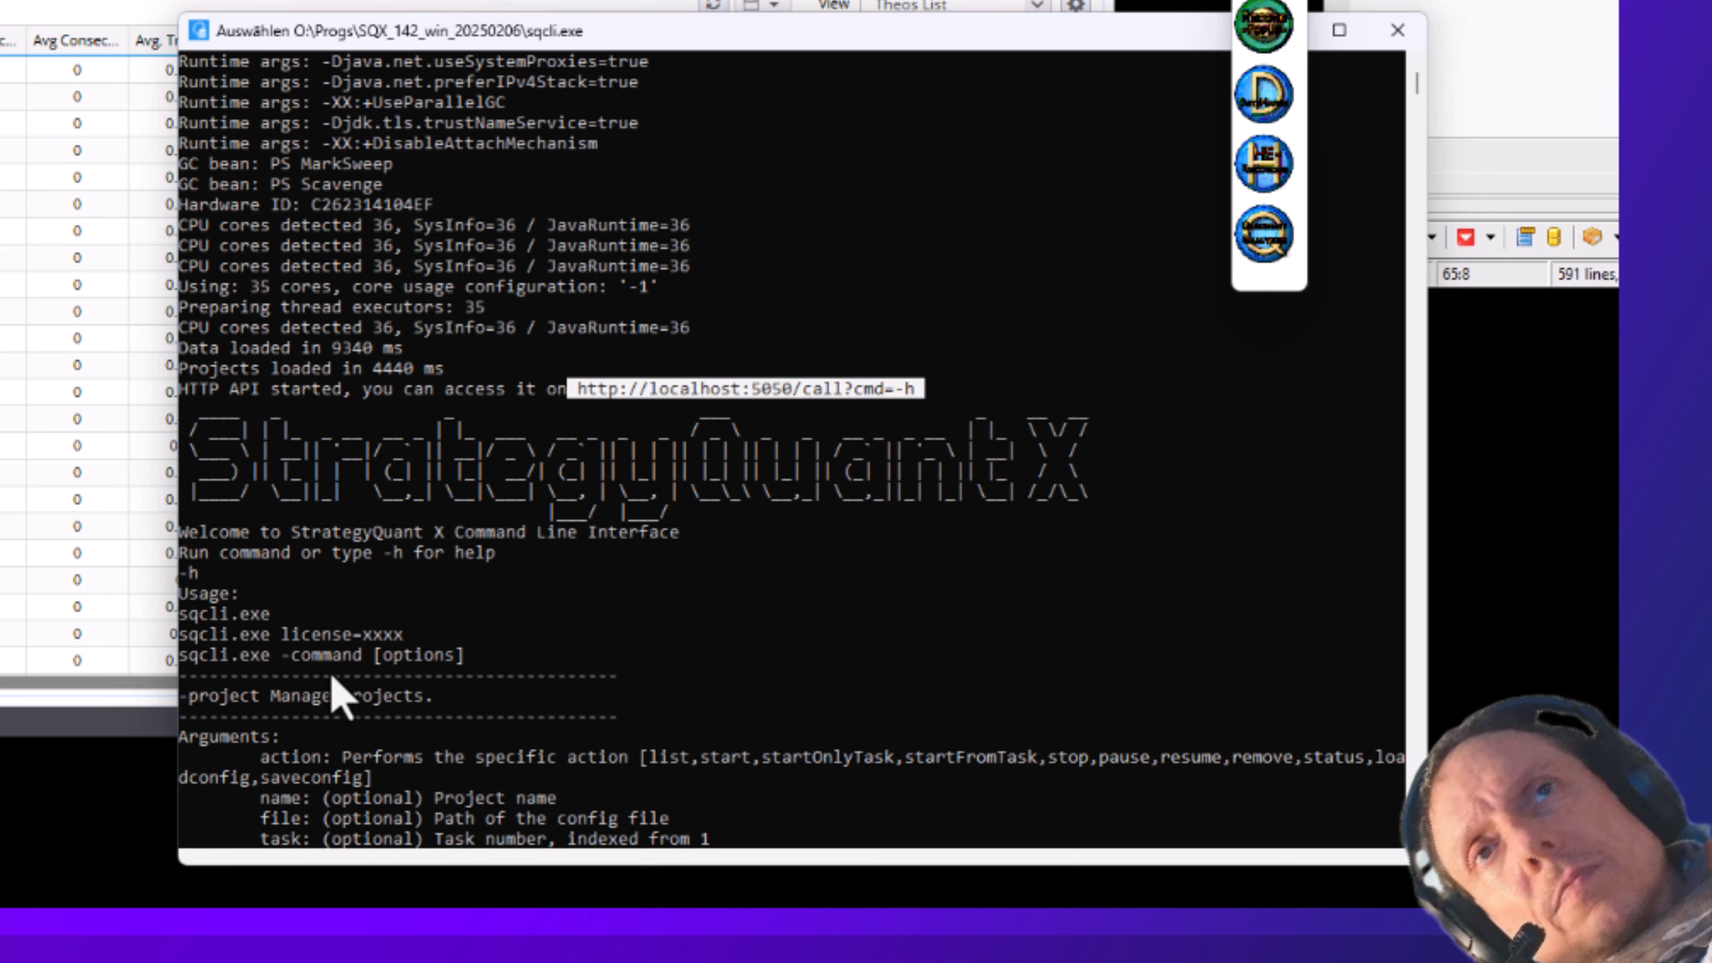
pyautogui.scroll(-5, 334, 674)
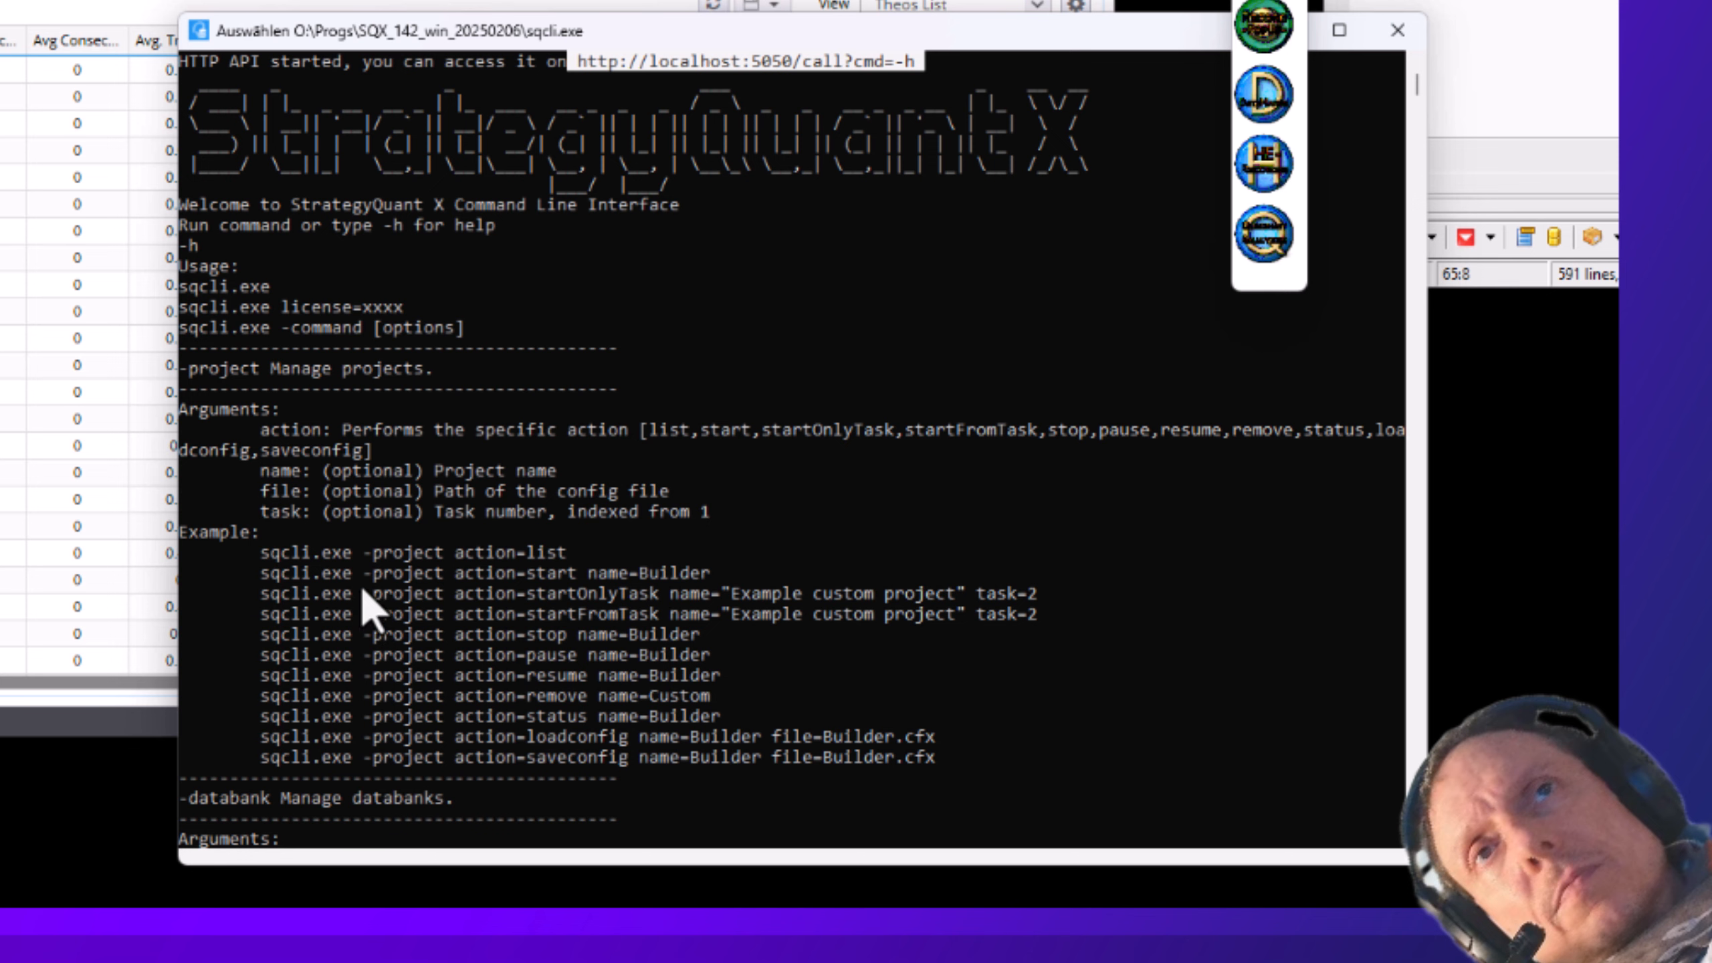
pyautogui.scroll(7, 361, 586)
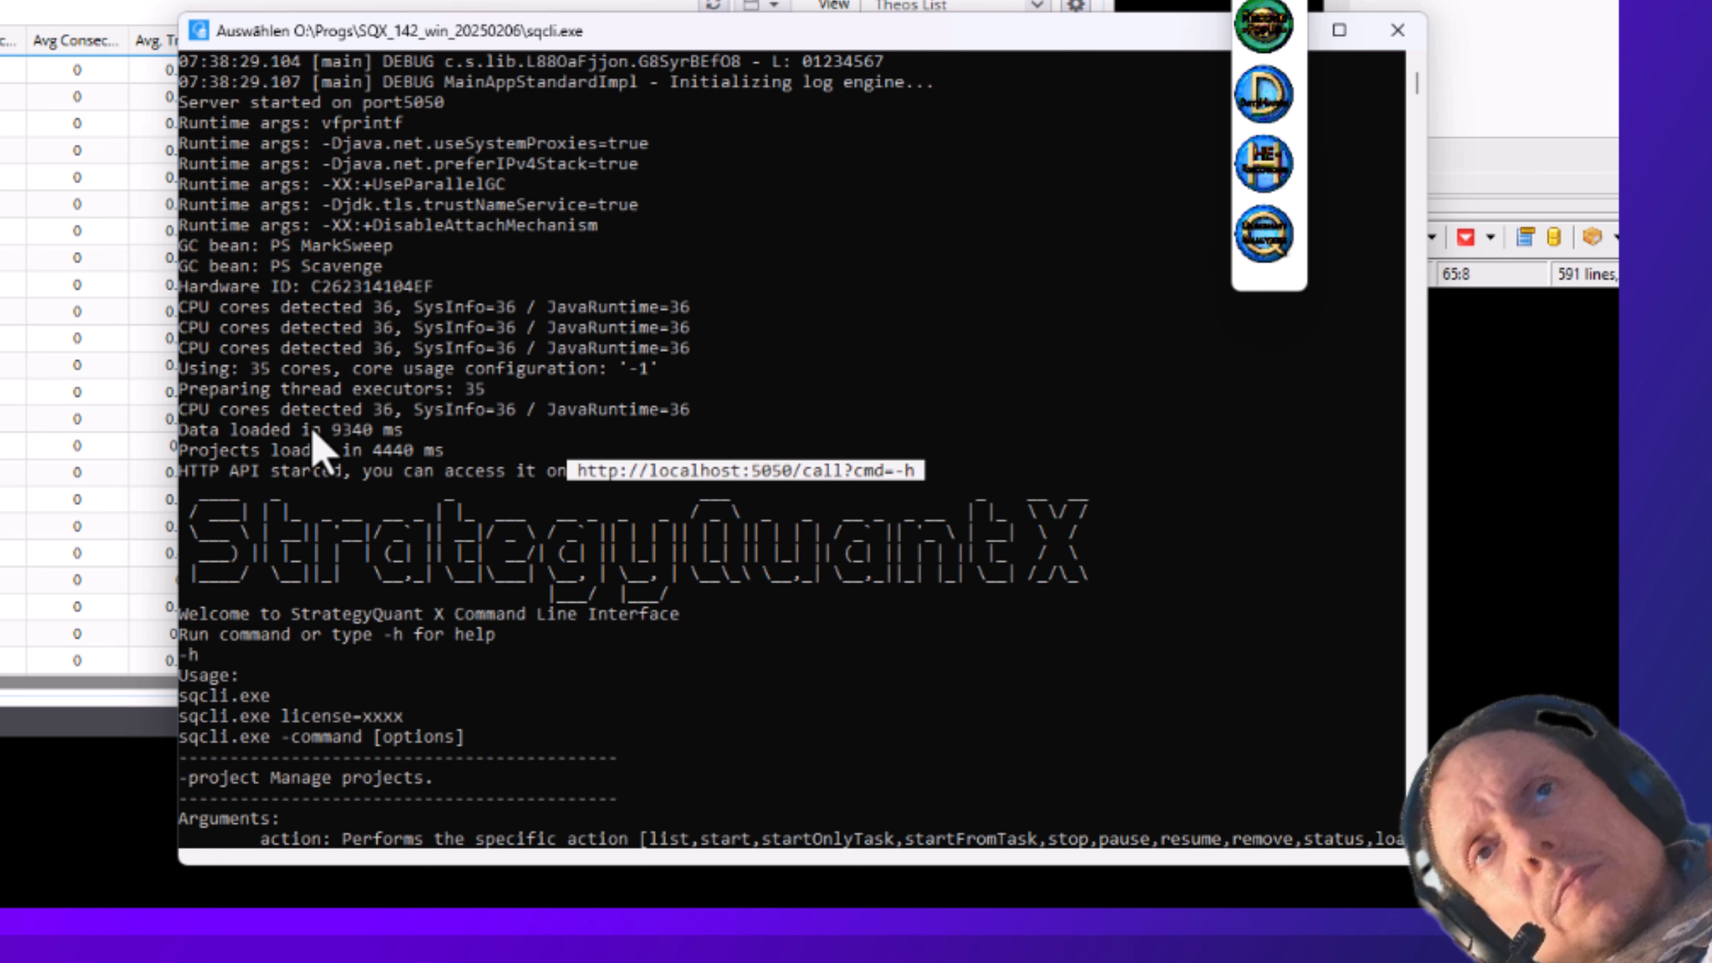
pyautogui.scroll(-7, 323, 452)
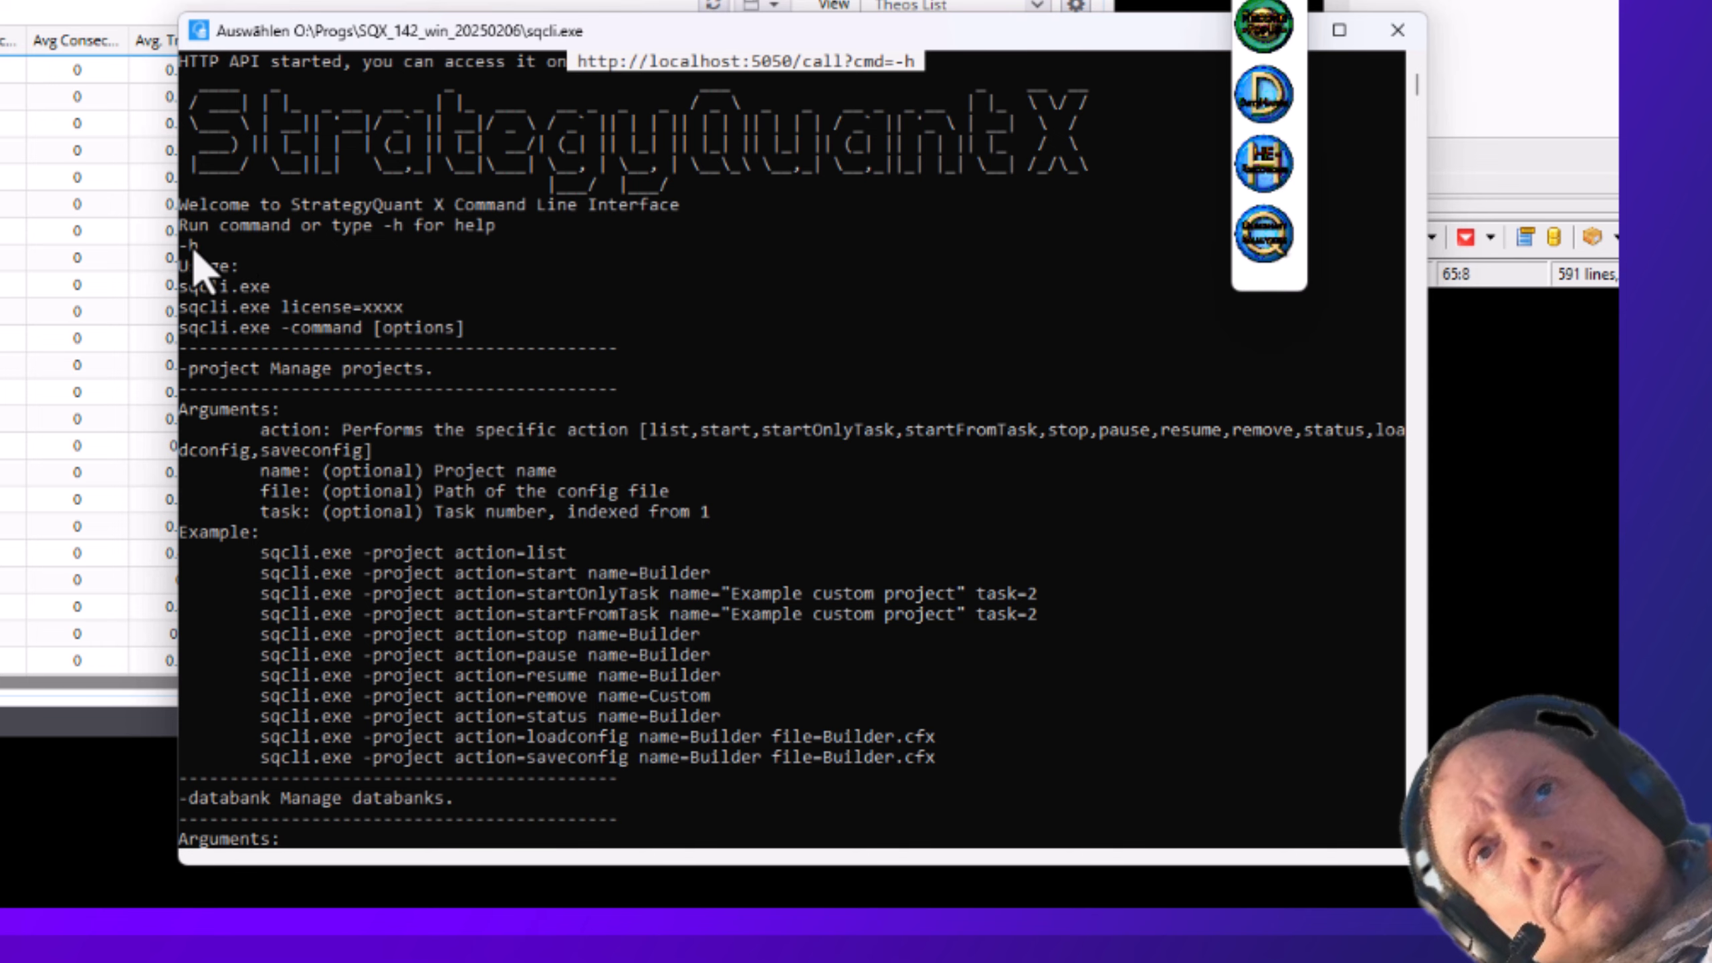
pyautogui.moveTo(221, 246); pyautogui.dragTo(128, 257)
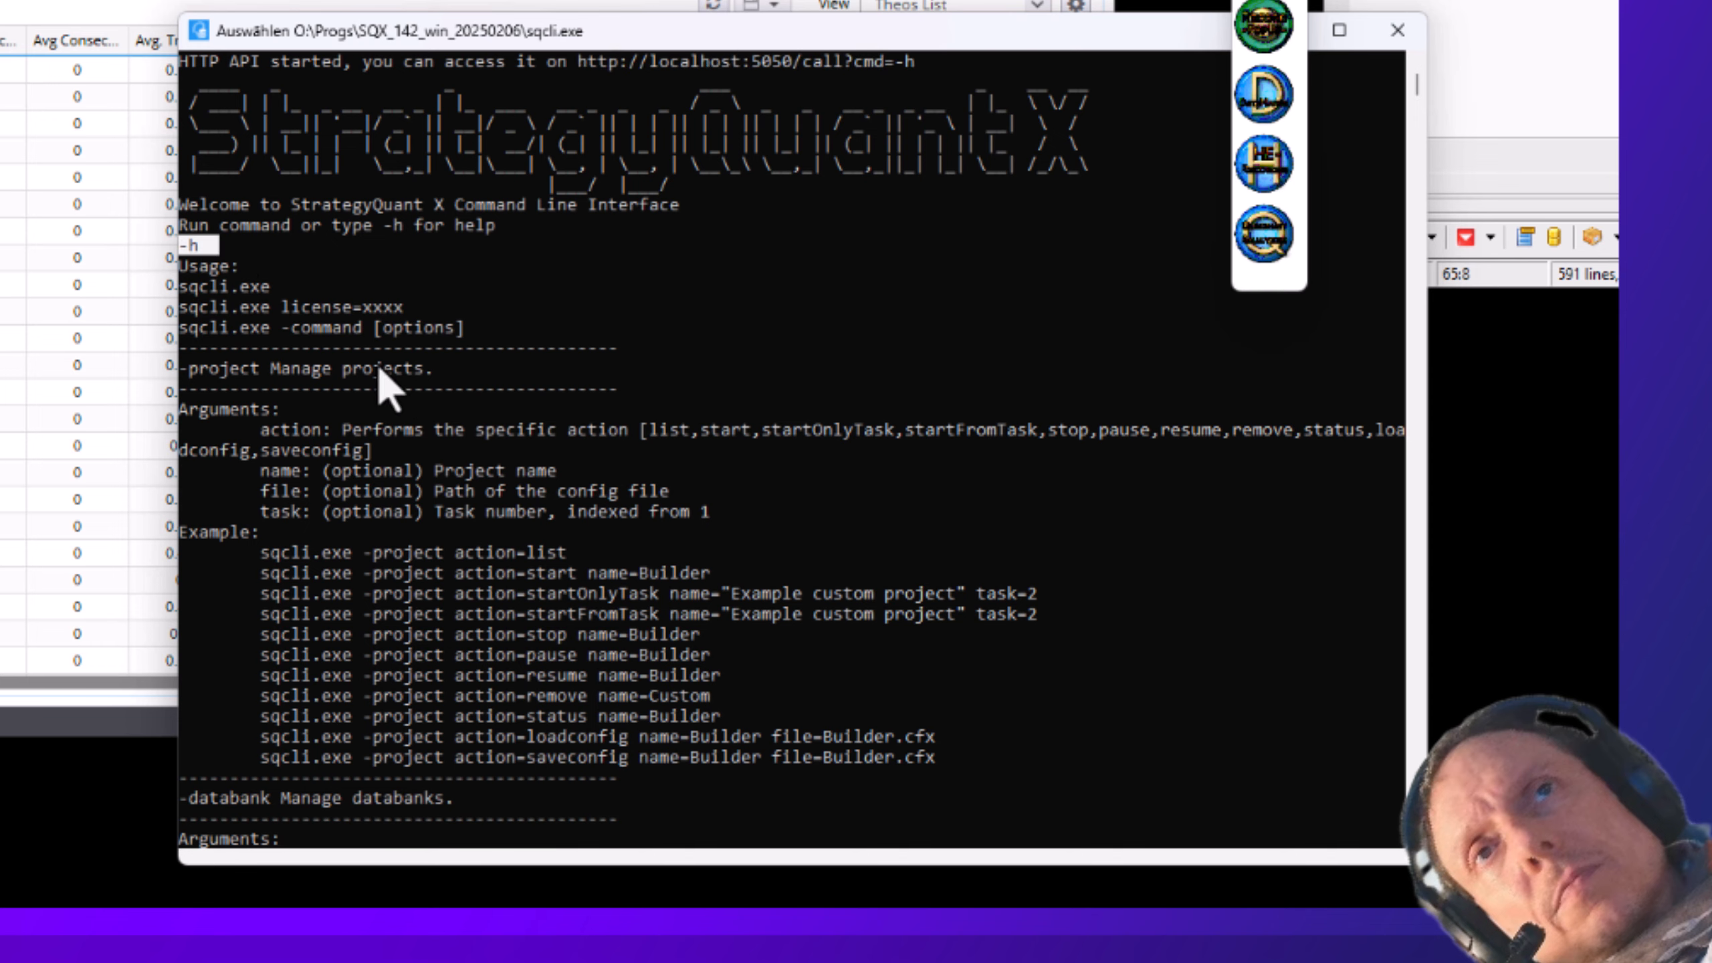
# - Scroll through the help to the -data examples and highlight -data action=update
pyautogui.scroll(-15, 377, 371)
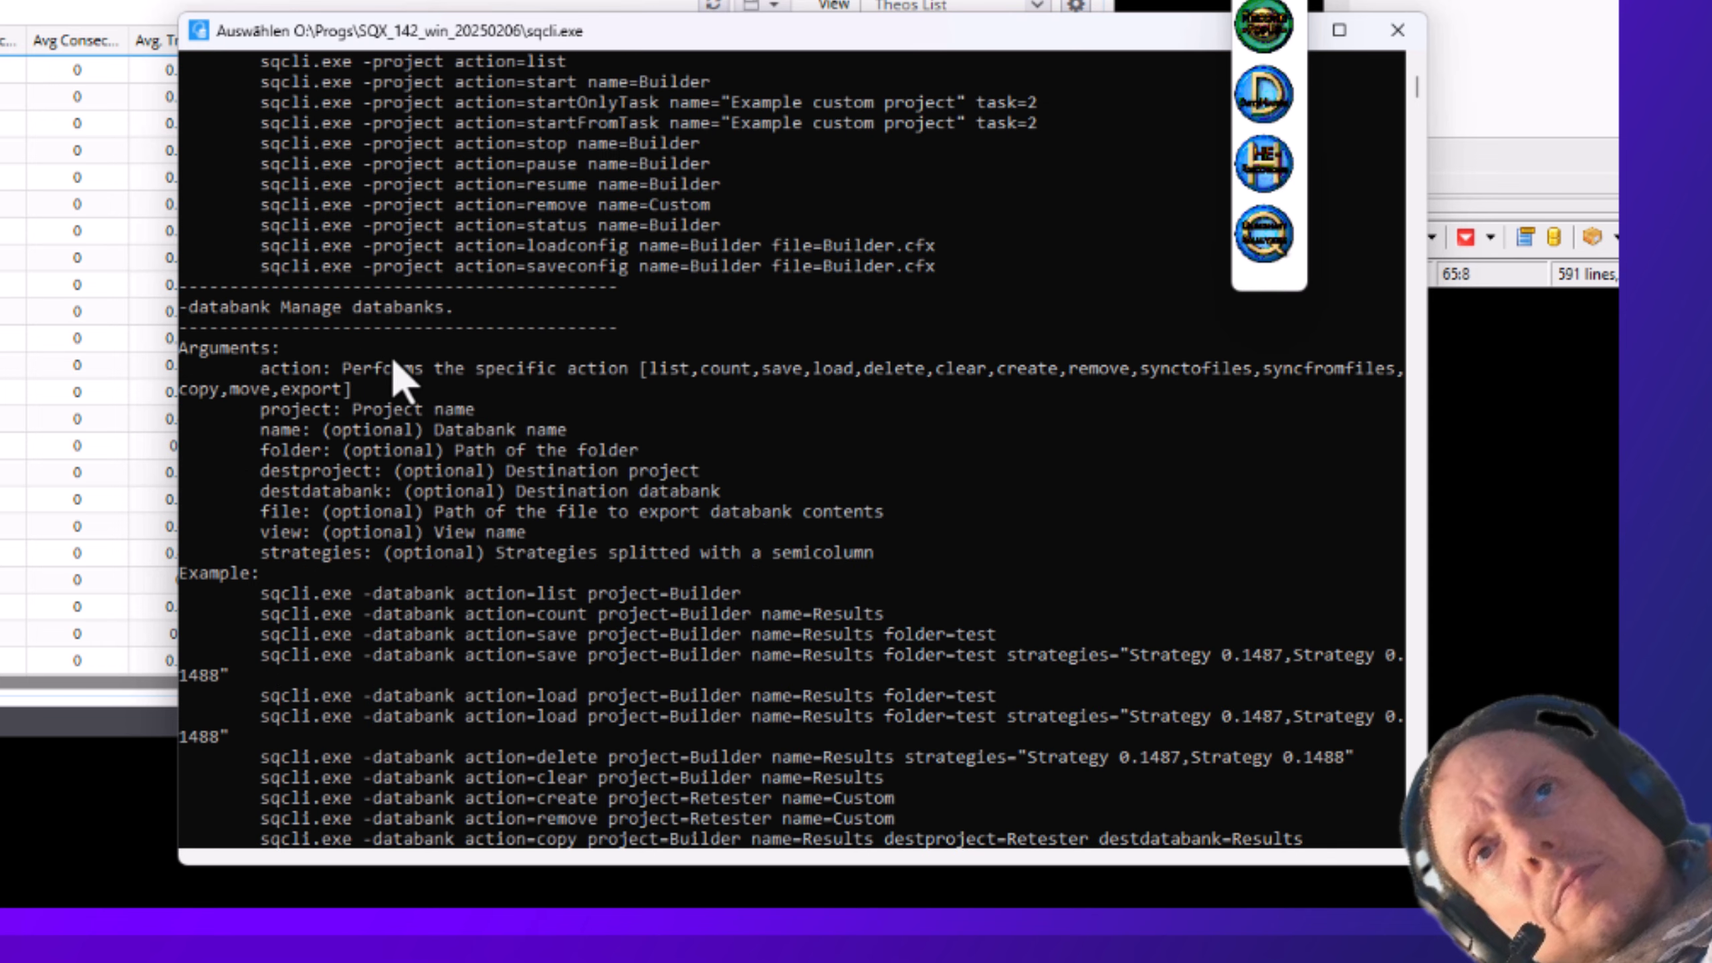
pyautogui.scroll(-8, 405, 382)
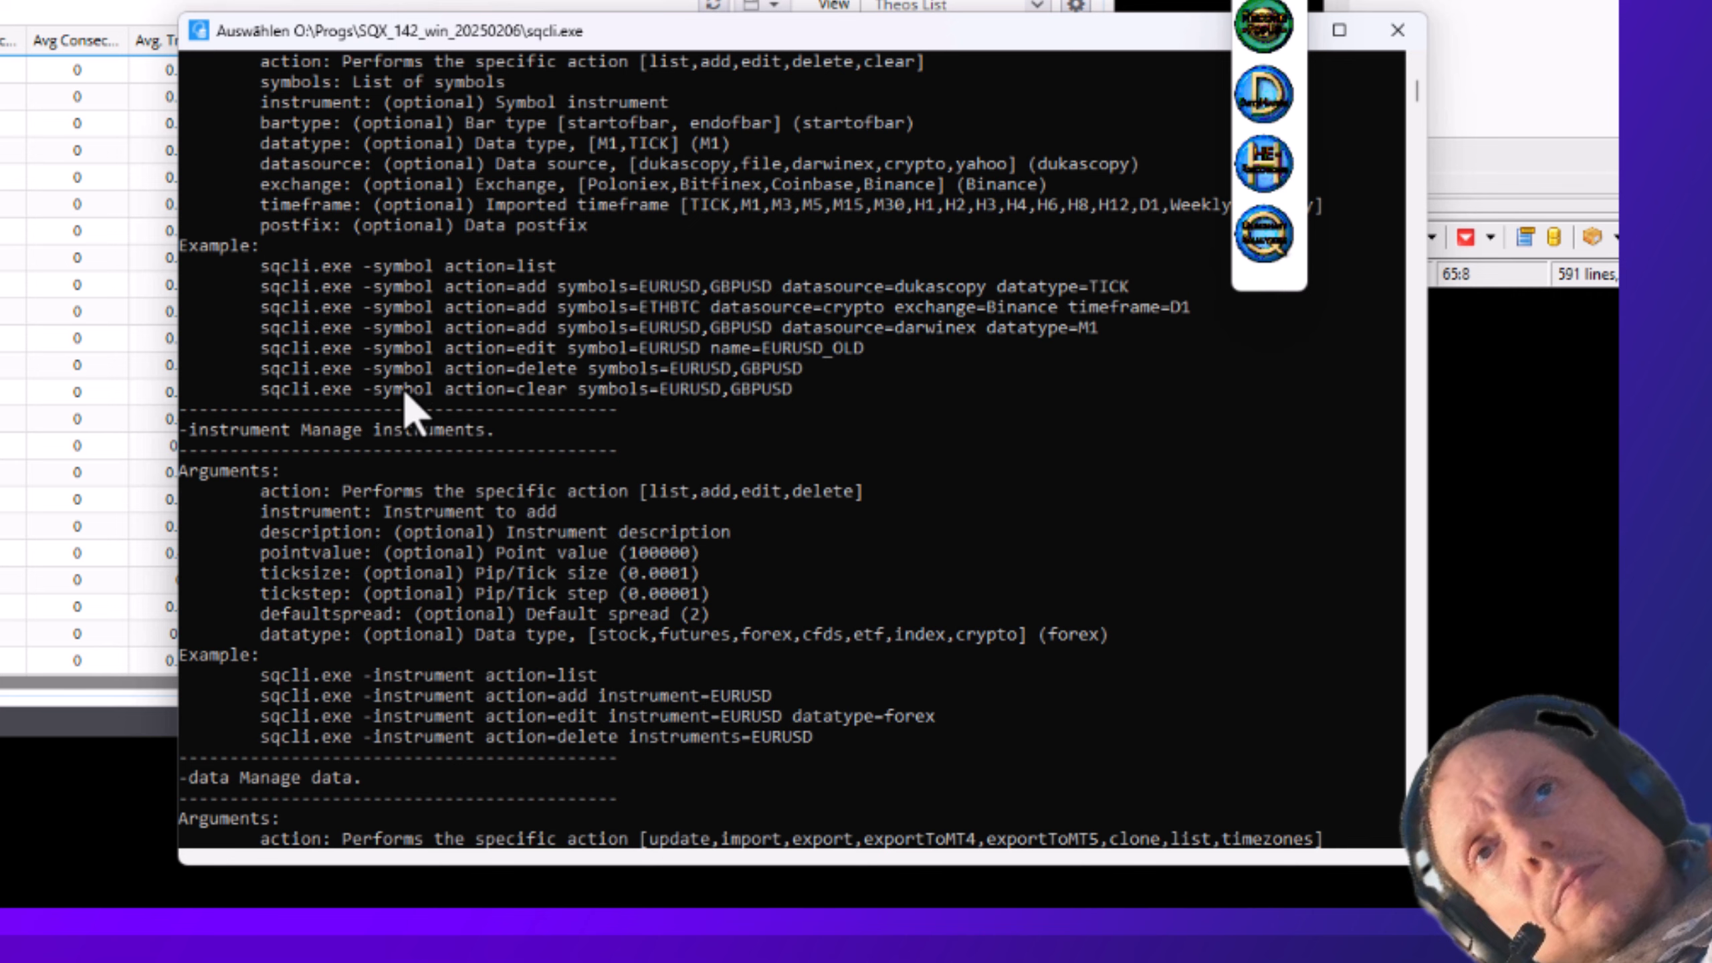
pyautogui.scroll(-8, 403, 391)
pyautogui.scroll(-7, 406, 394)
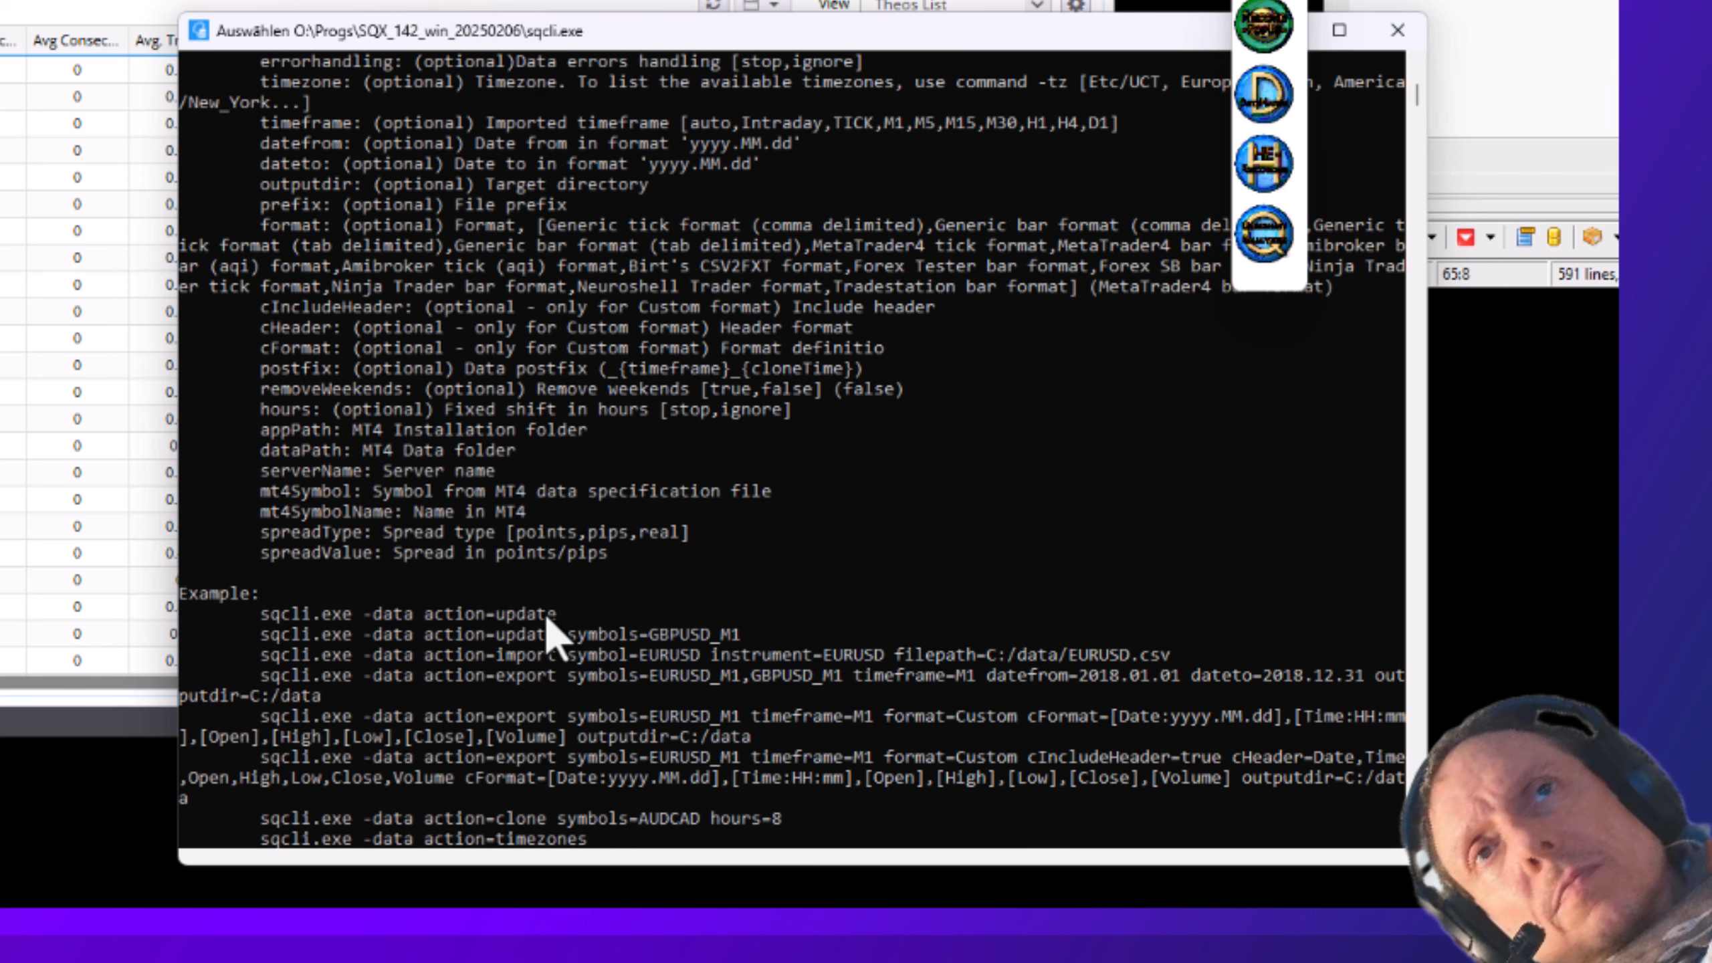
pyautogui.moveTo(584, 611); pyautogui.dragTo(364, 617)
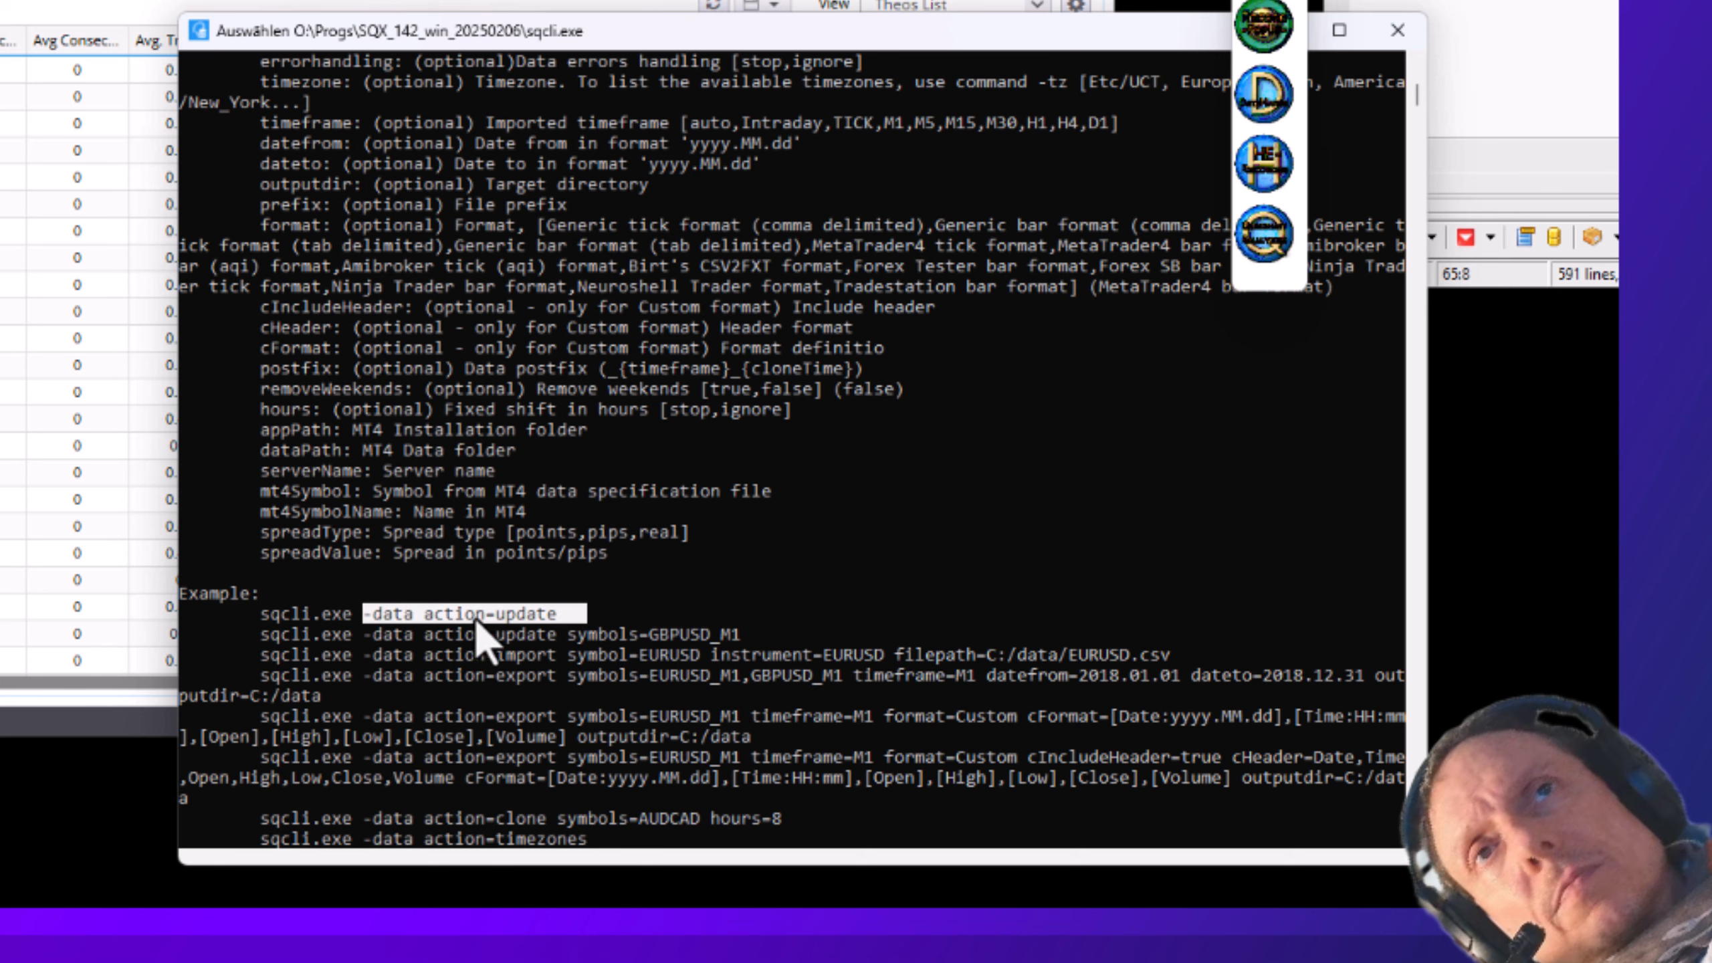
# - Scroll through the update queue, timezone list and project backtest log in the console
pyautogui.scroll(-8, 593, 624)
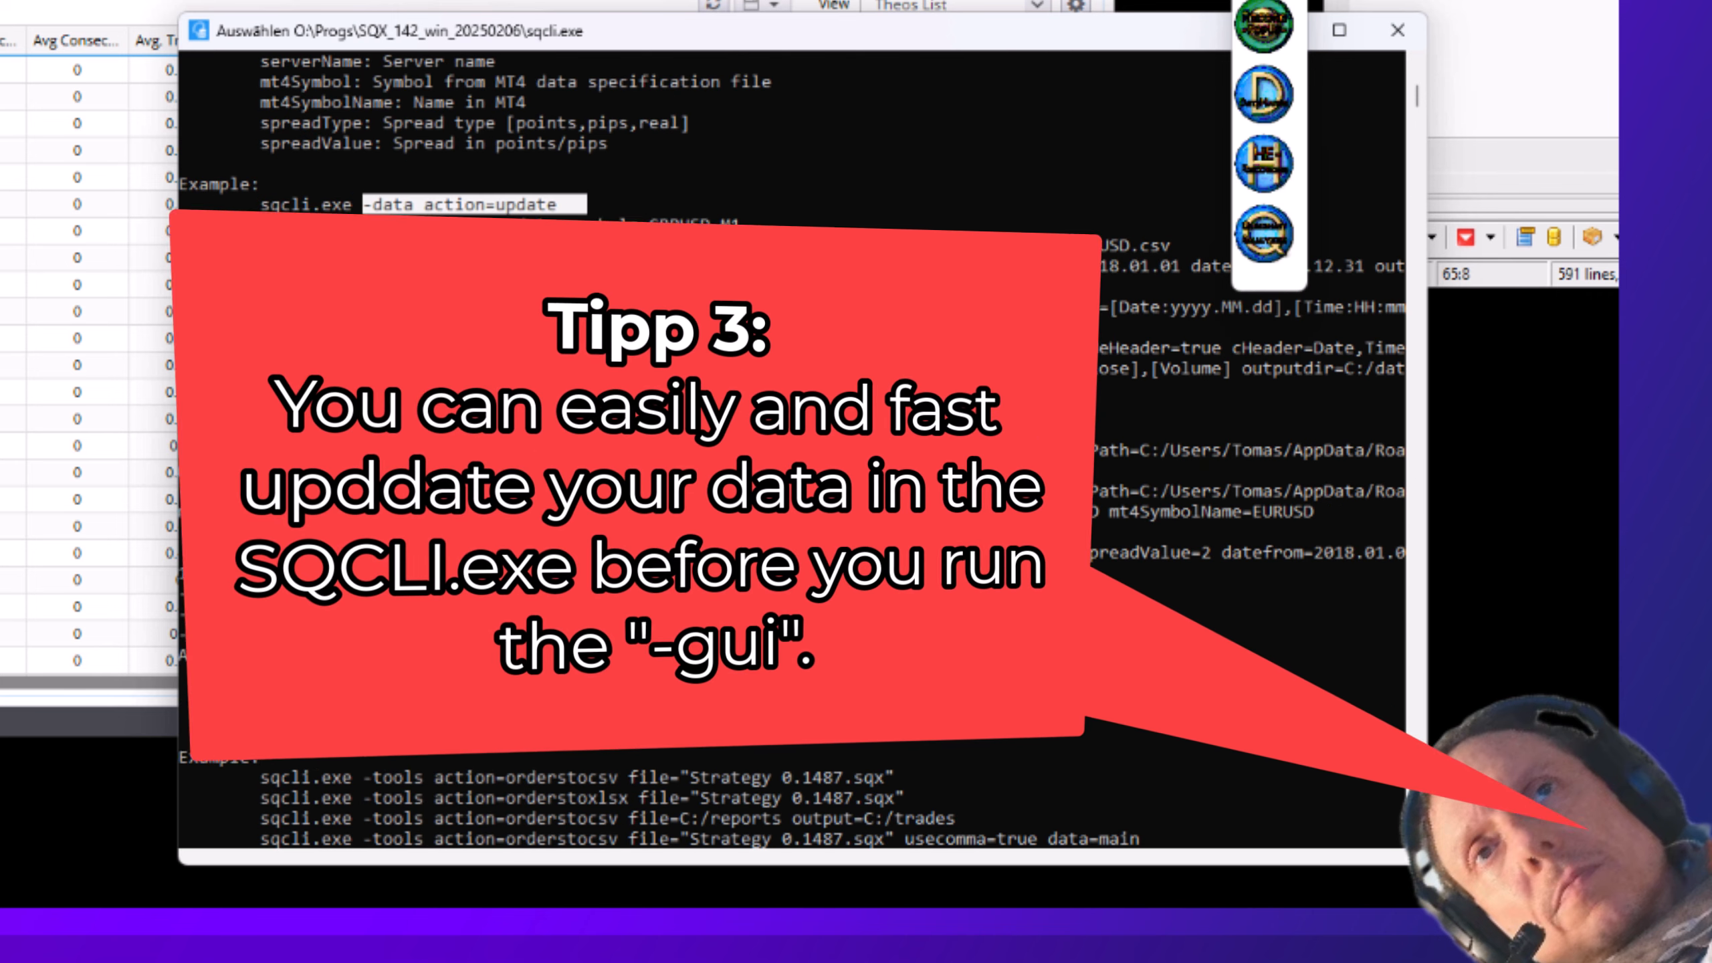
pyautogui.scroll(-4, 593, 623)
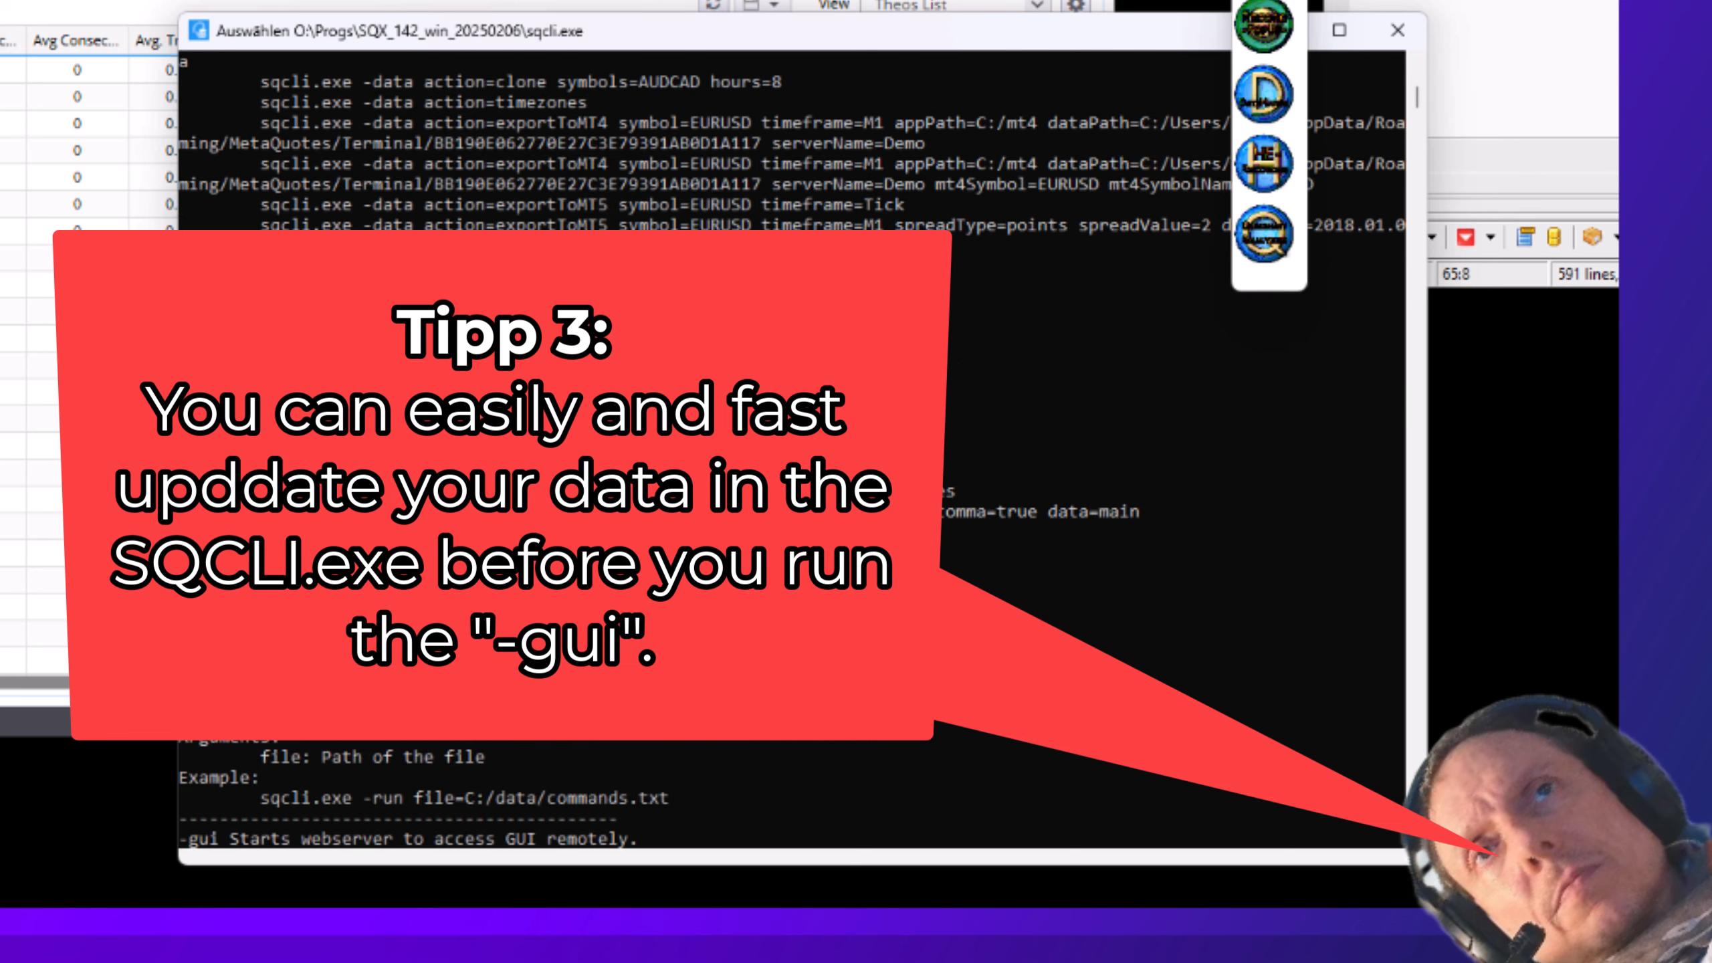
pyautogui.scroll(-7, 594, 624)
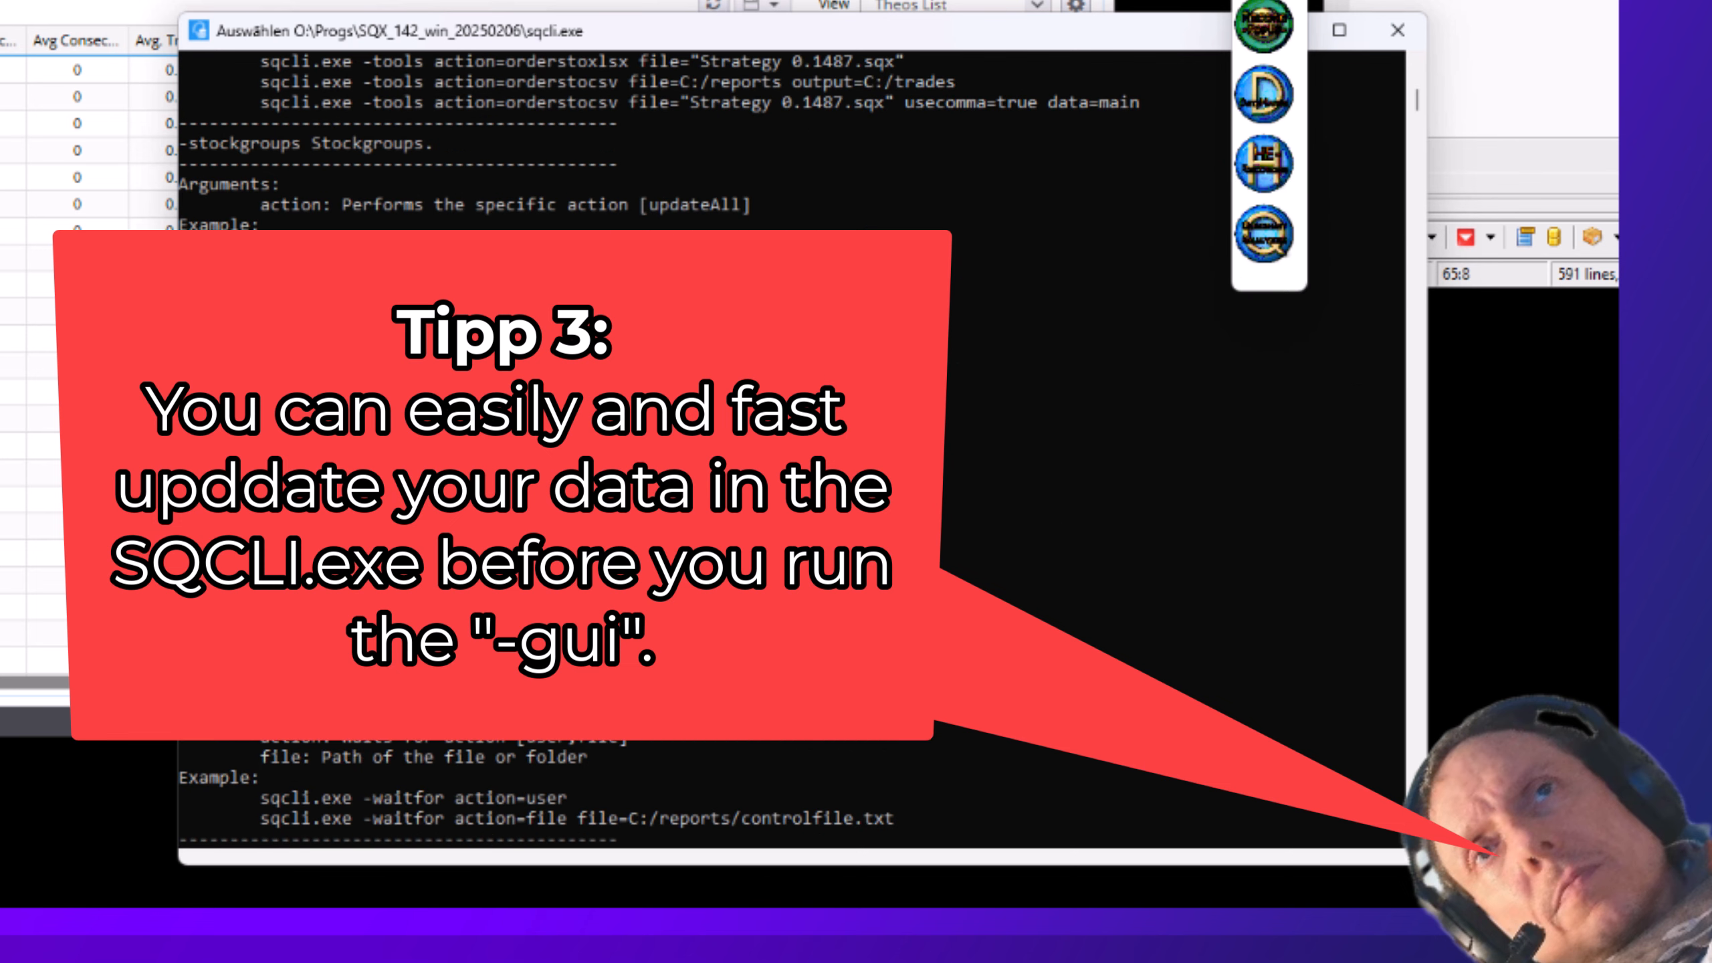
pyautogui.scroll(-19, 594, 624)
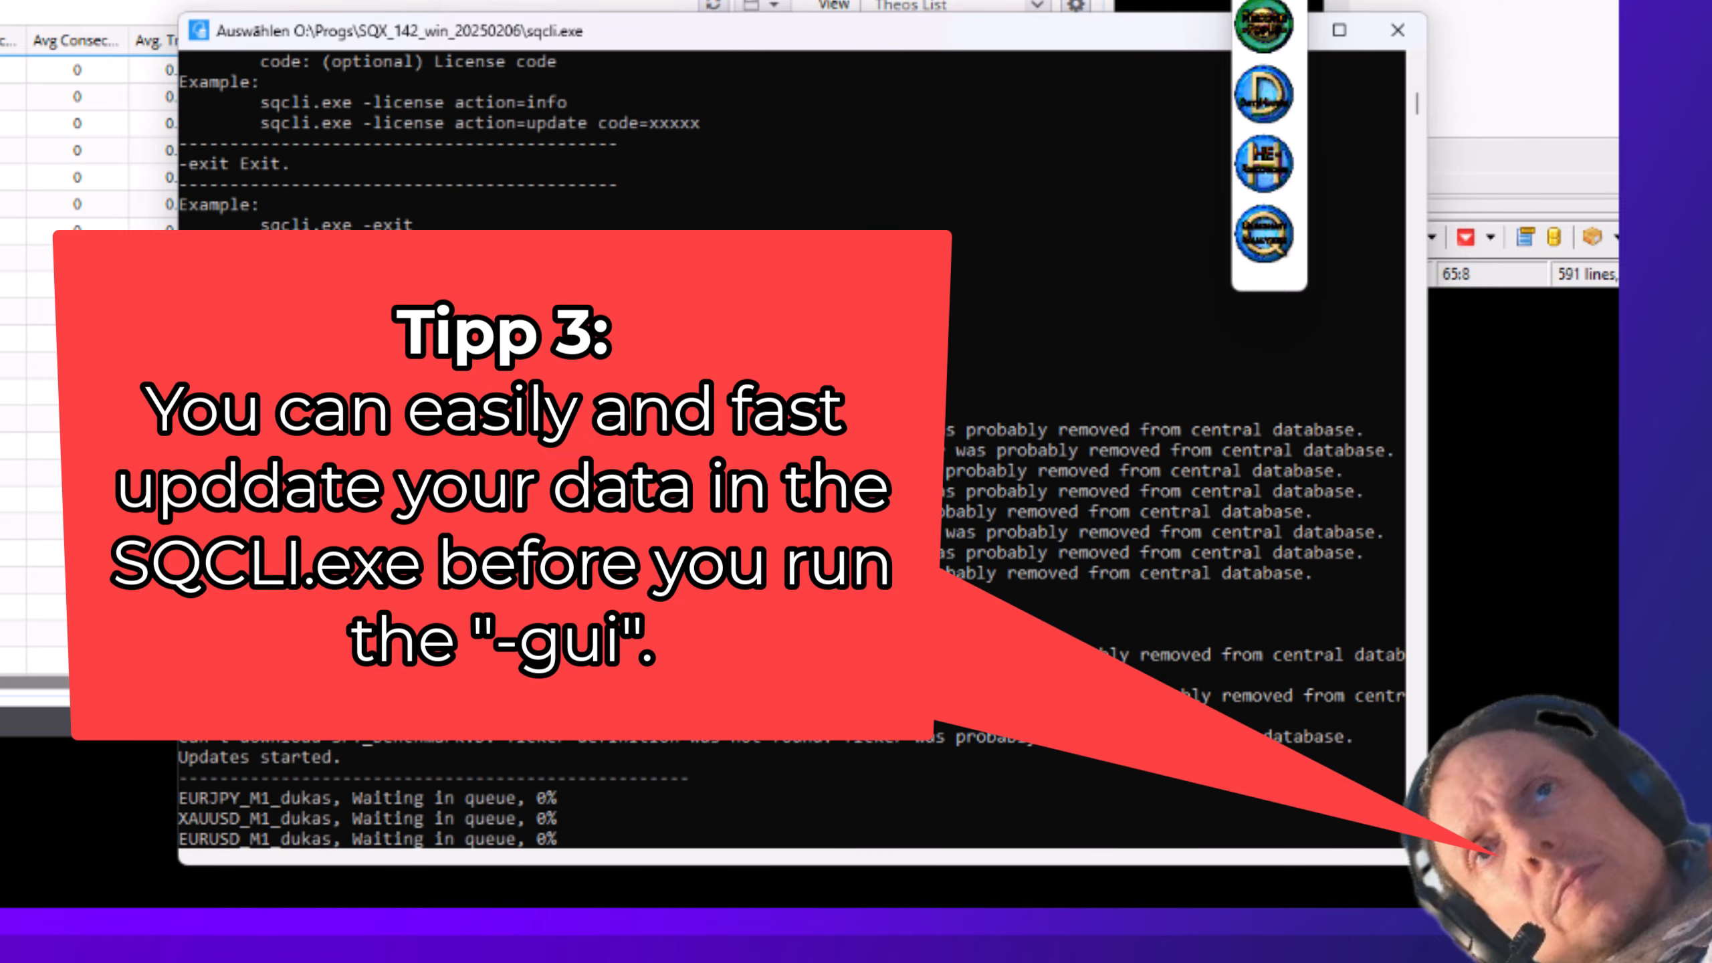
pyautogui.scroll(-20, 377, 396)
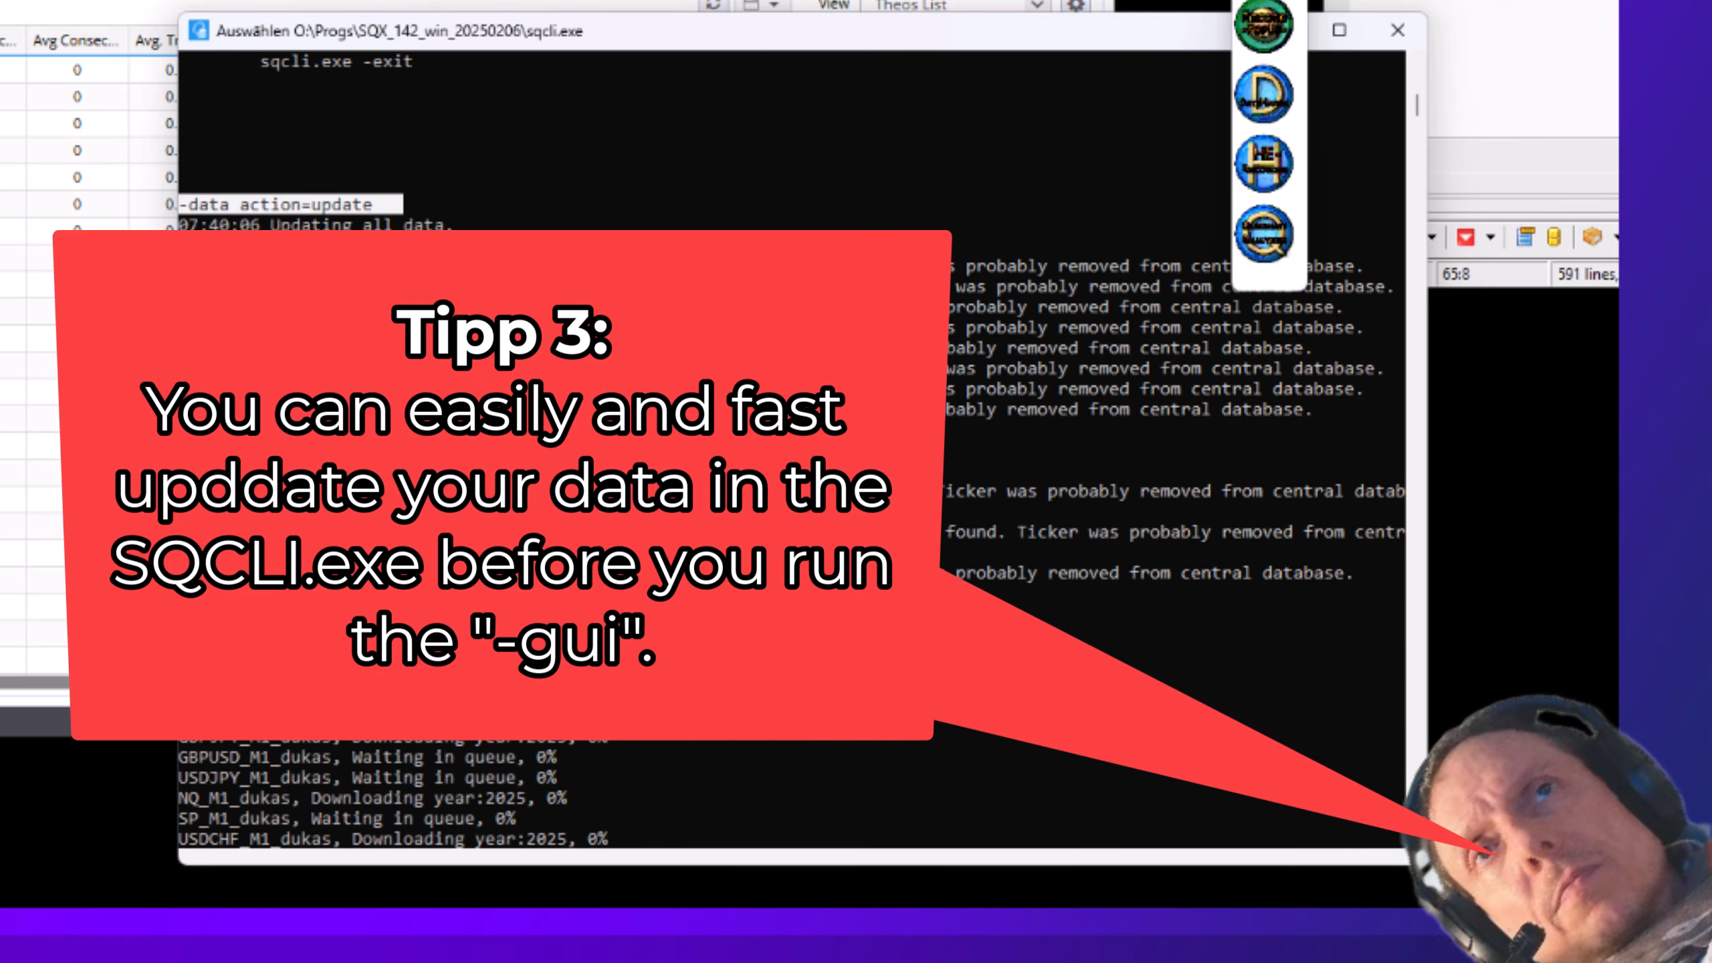
pyautogui.scroll(-20, 388, 412)
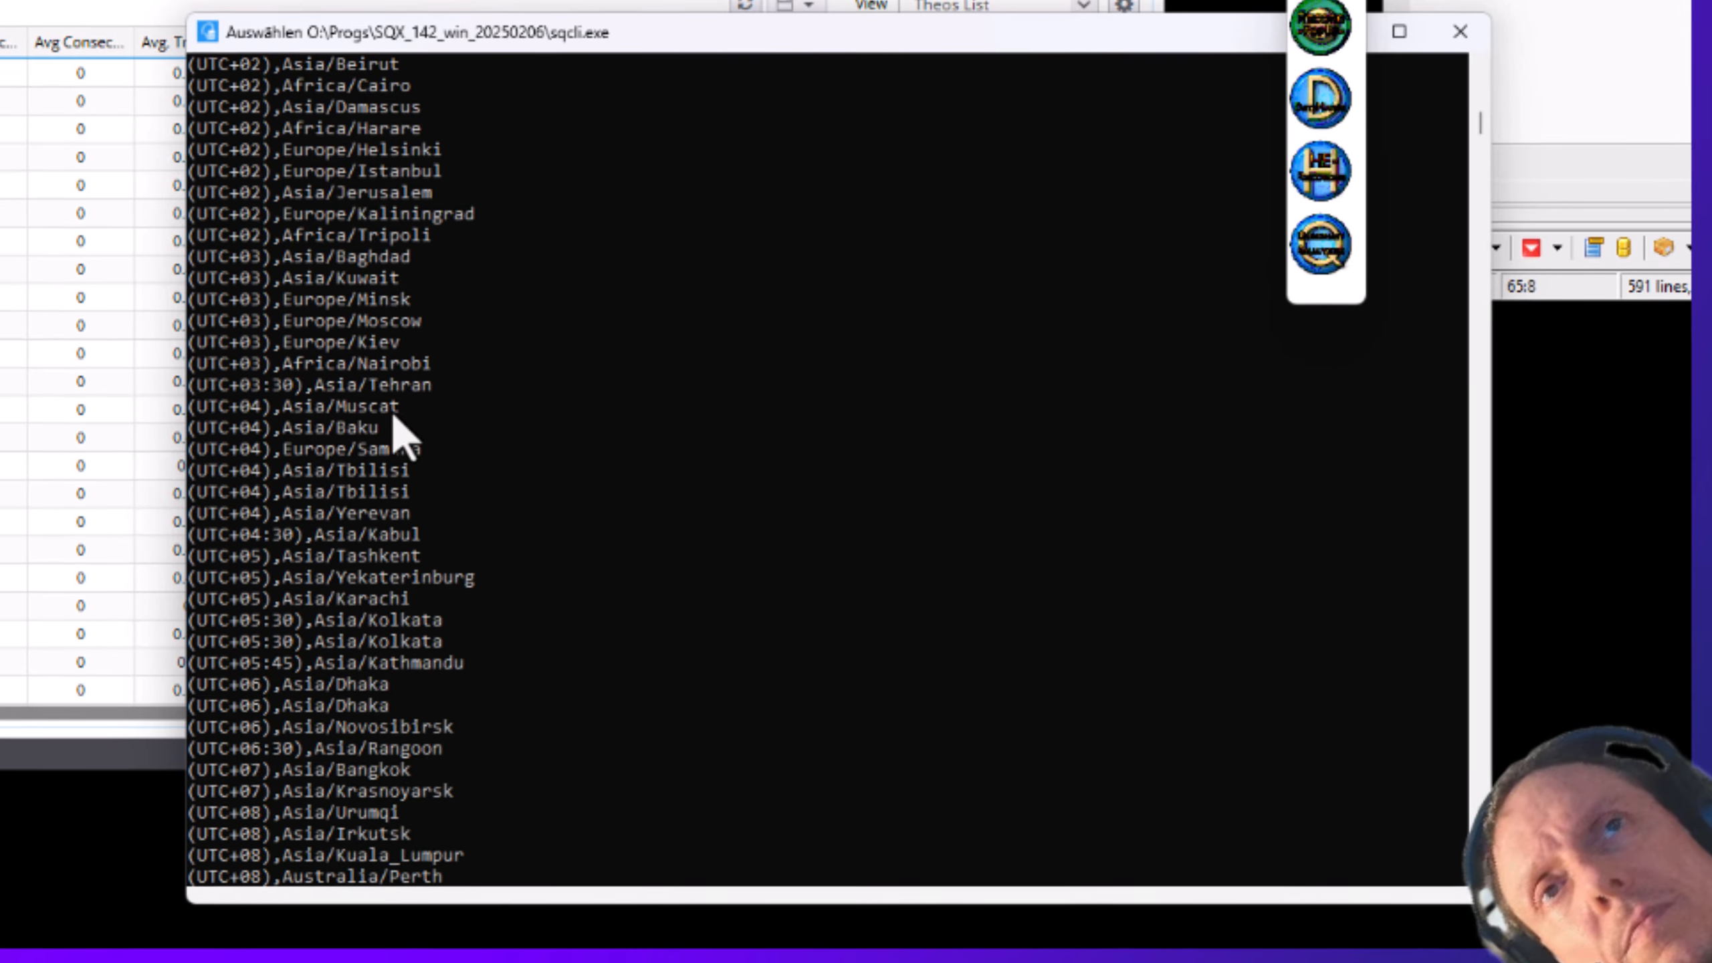
pyautogui.scroll(15, 456, 493)
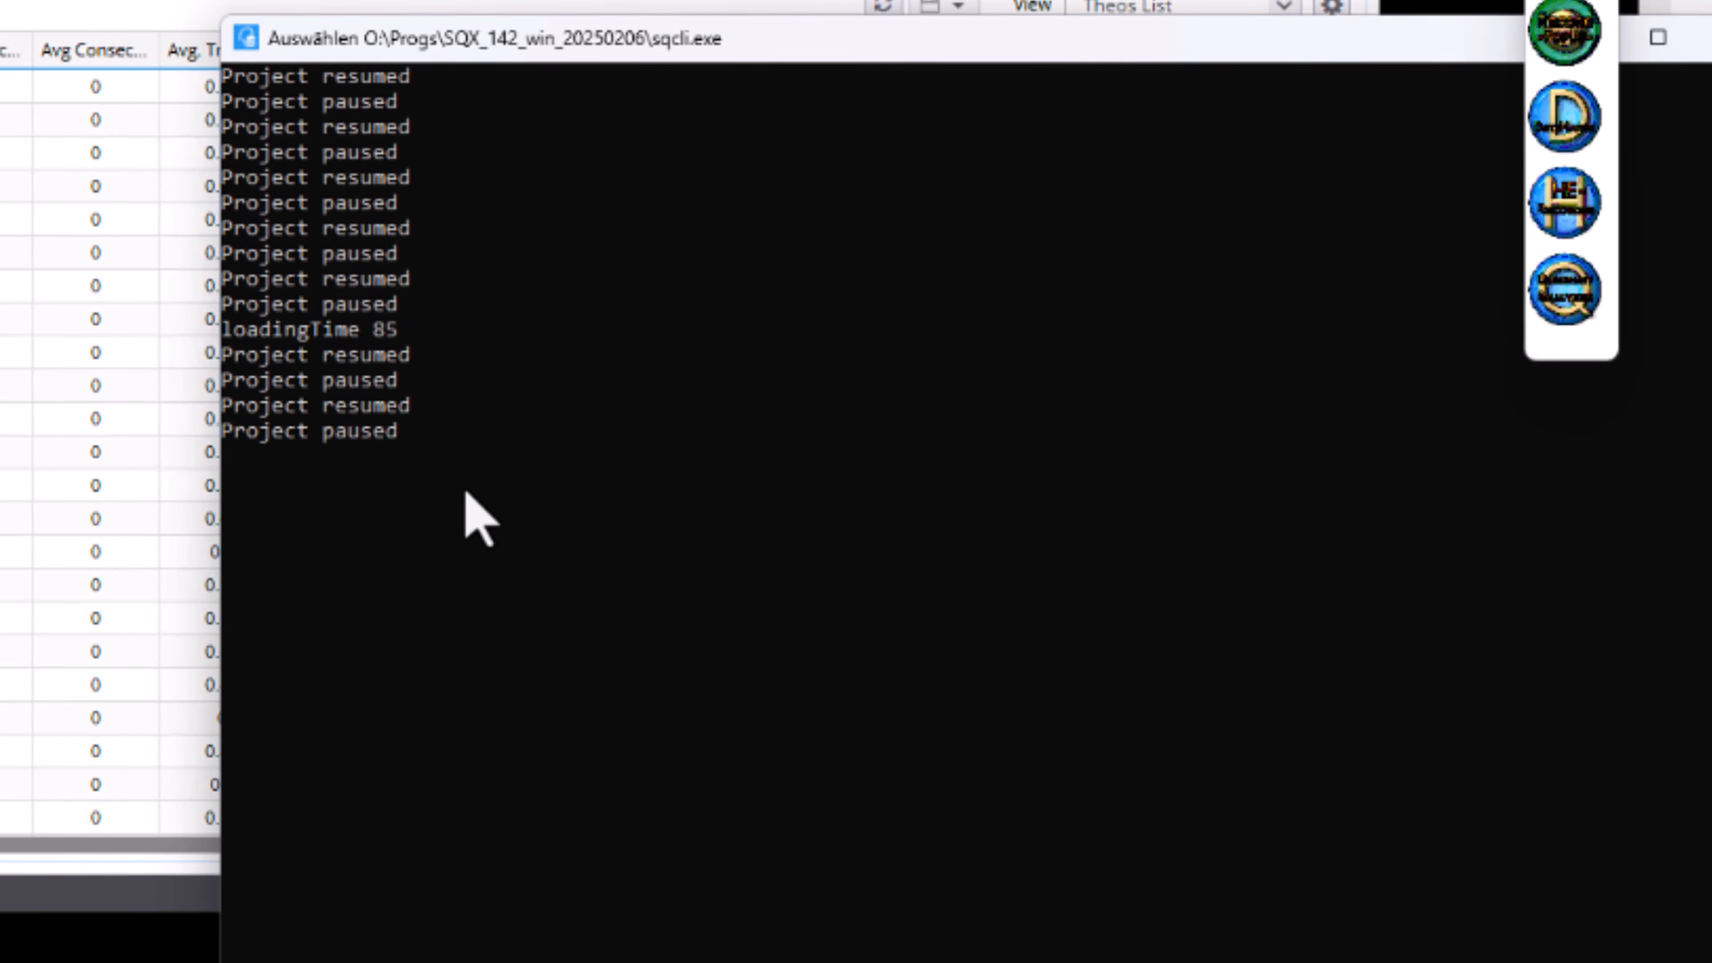
pyautogui.scroll(3, 567, 607)
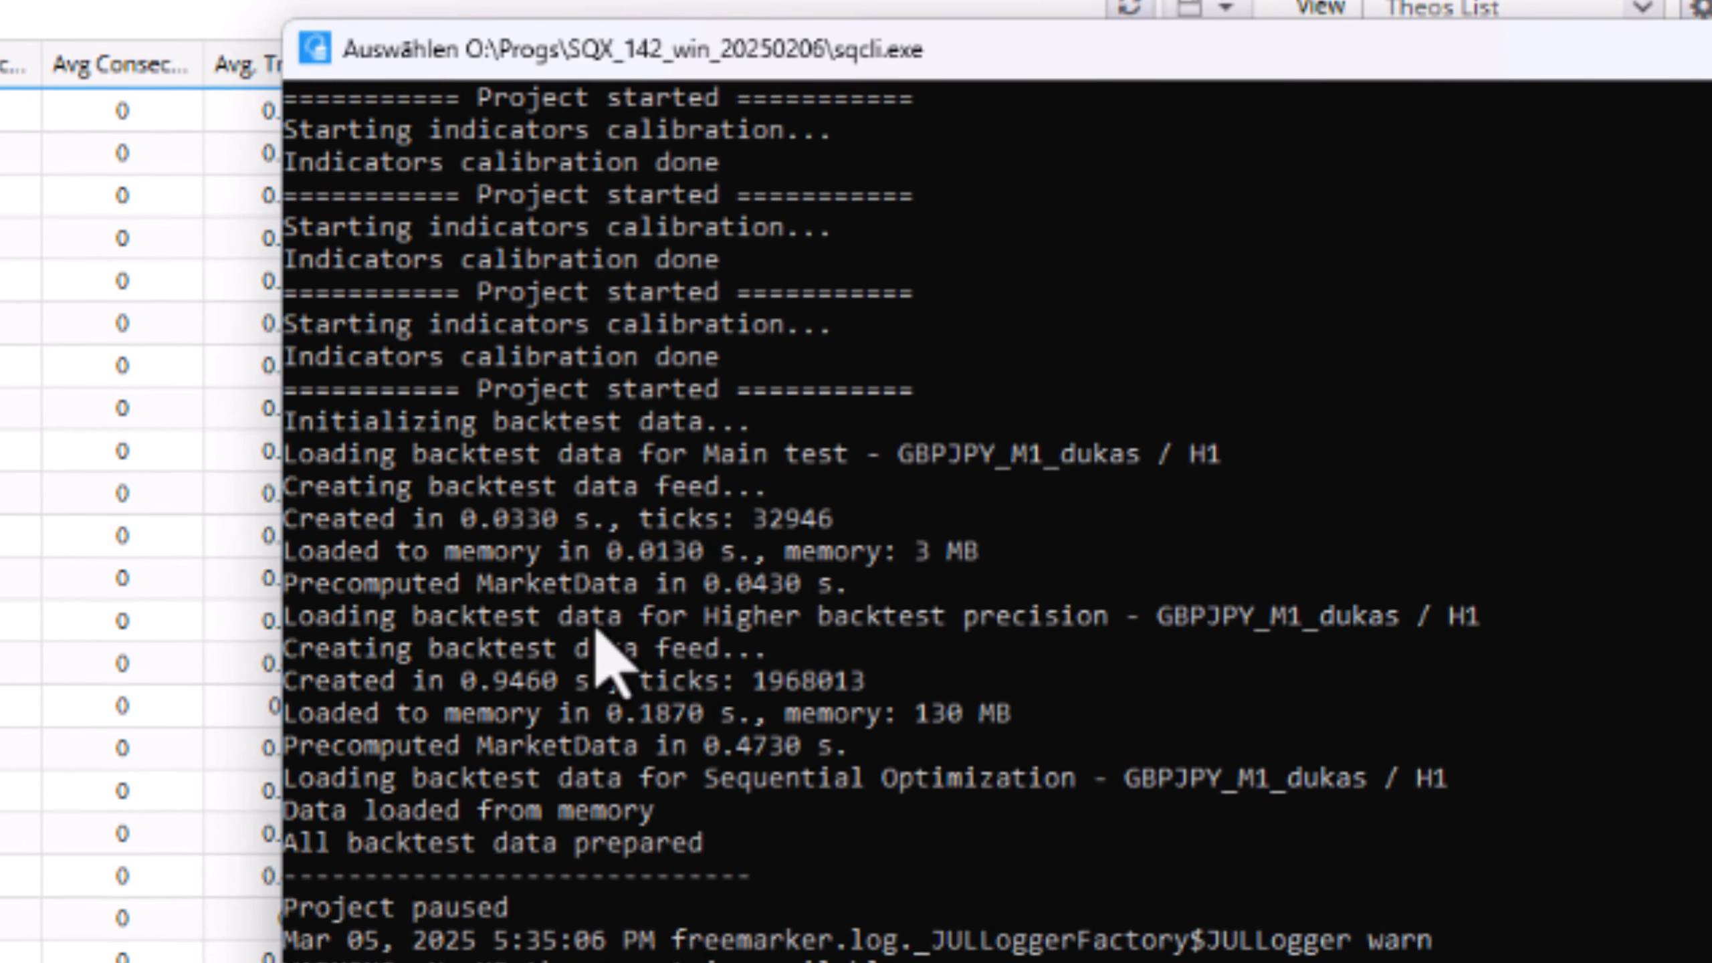
pyautogui.scroll(6, 732, 772)
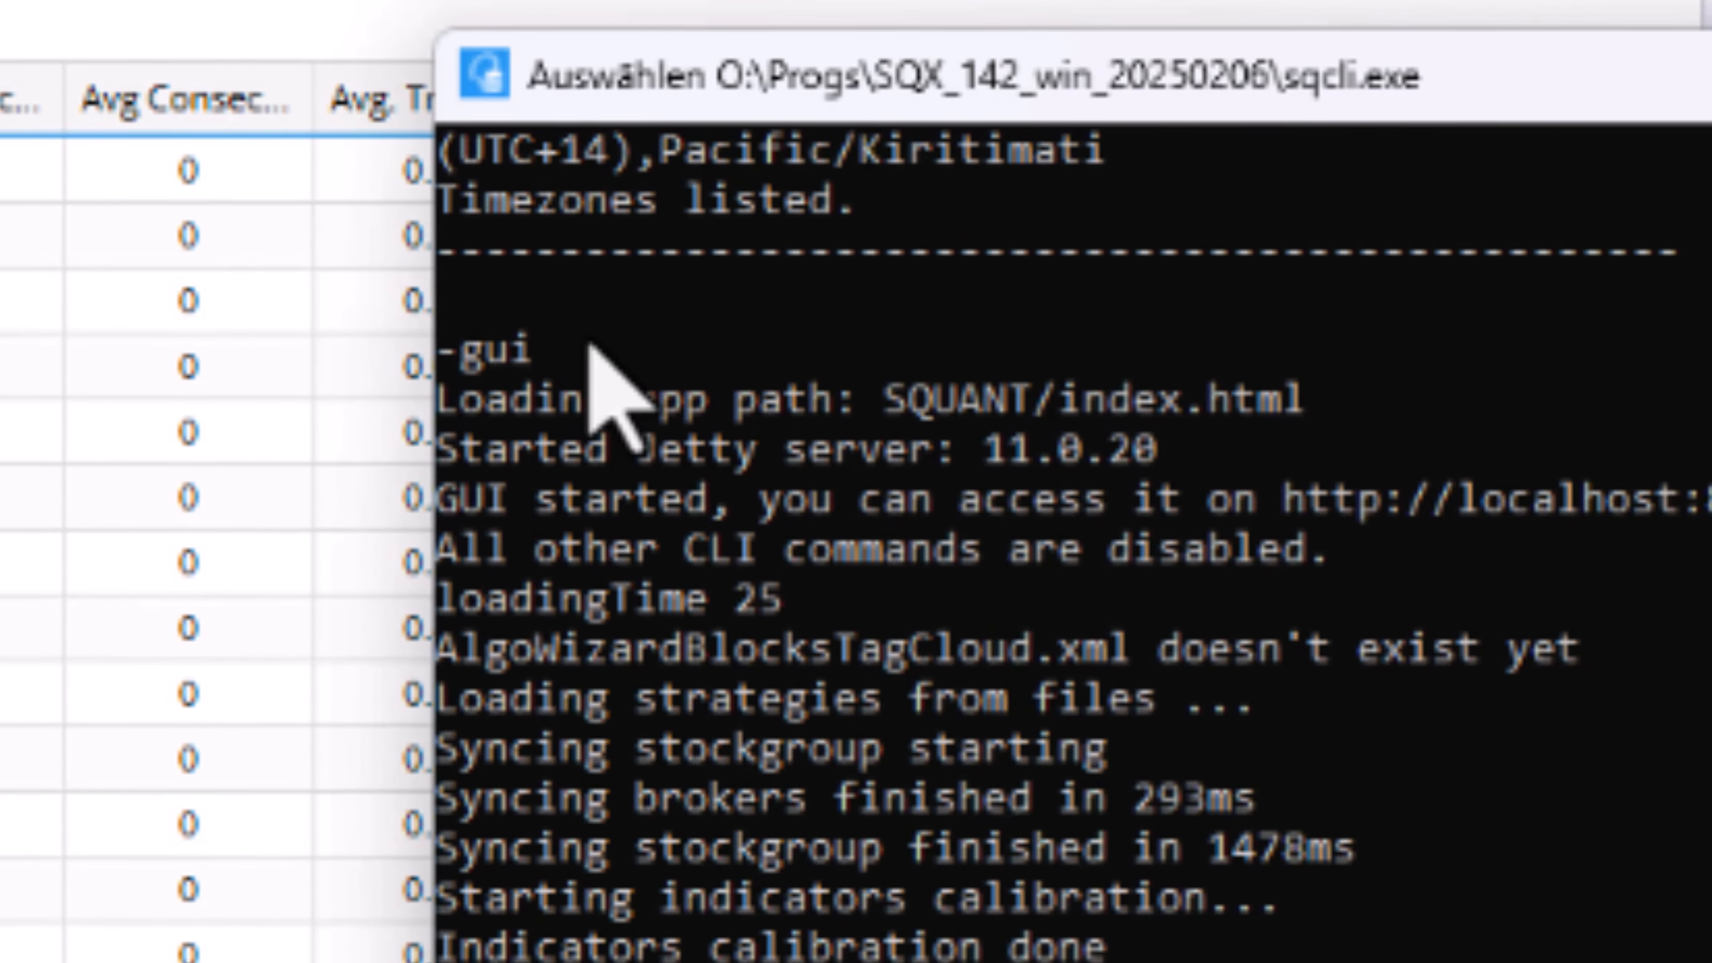
pyautogui.moveTo(589, 345); pyautogui.dragTo(363, 351)
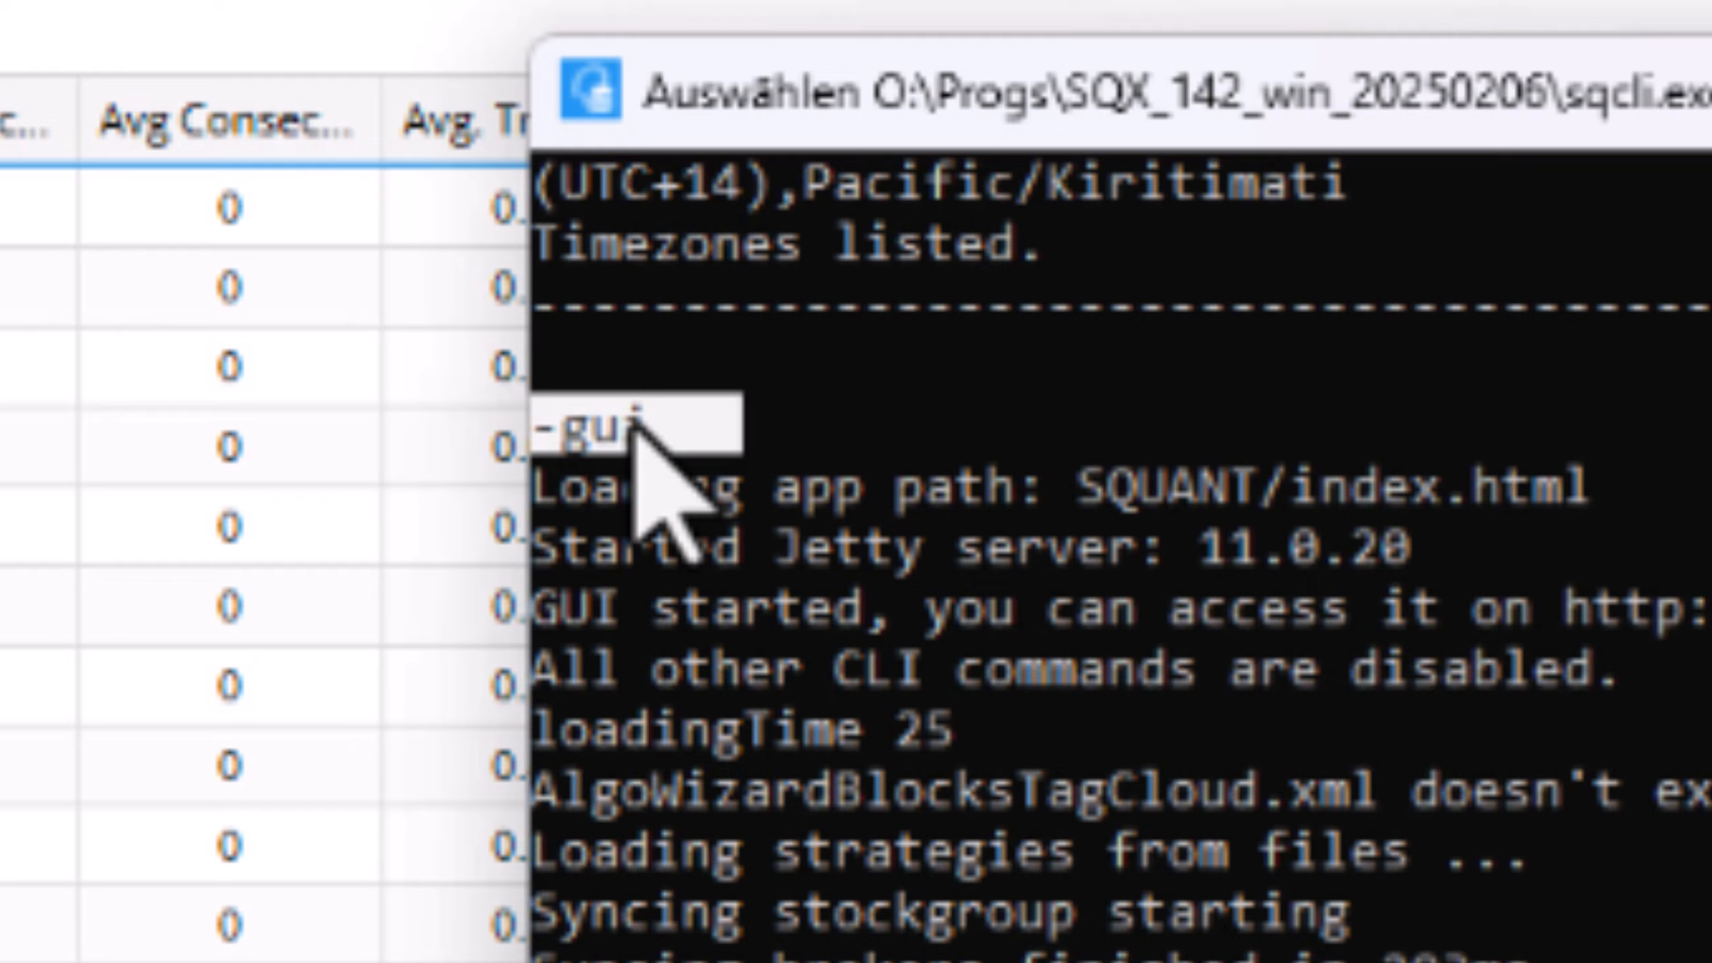
pyautogui.click(910, 489)
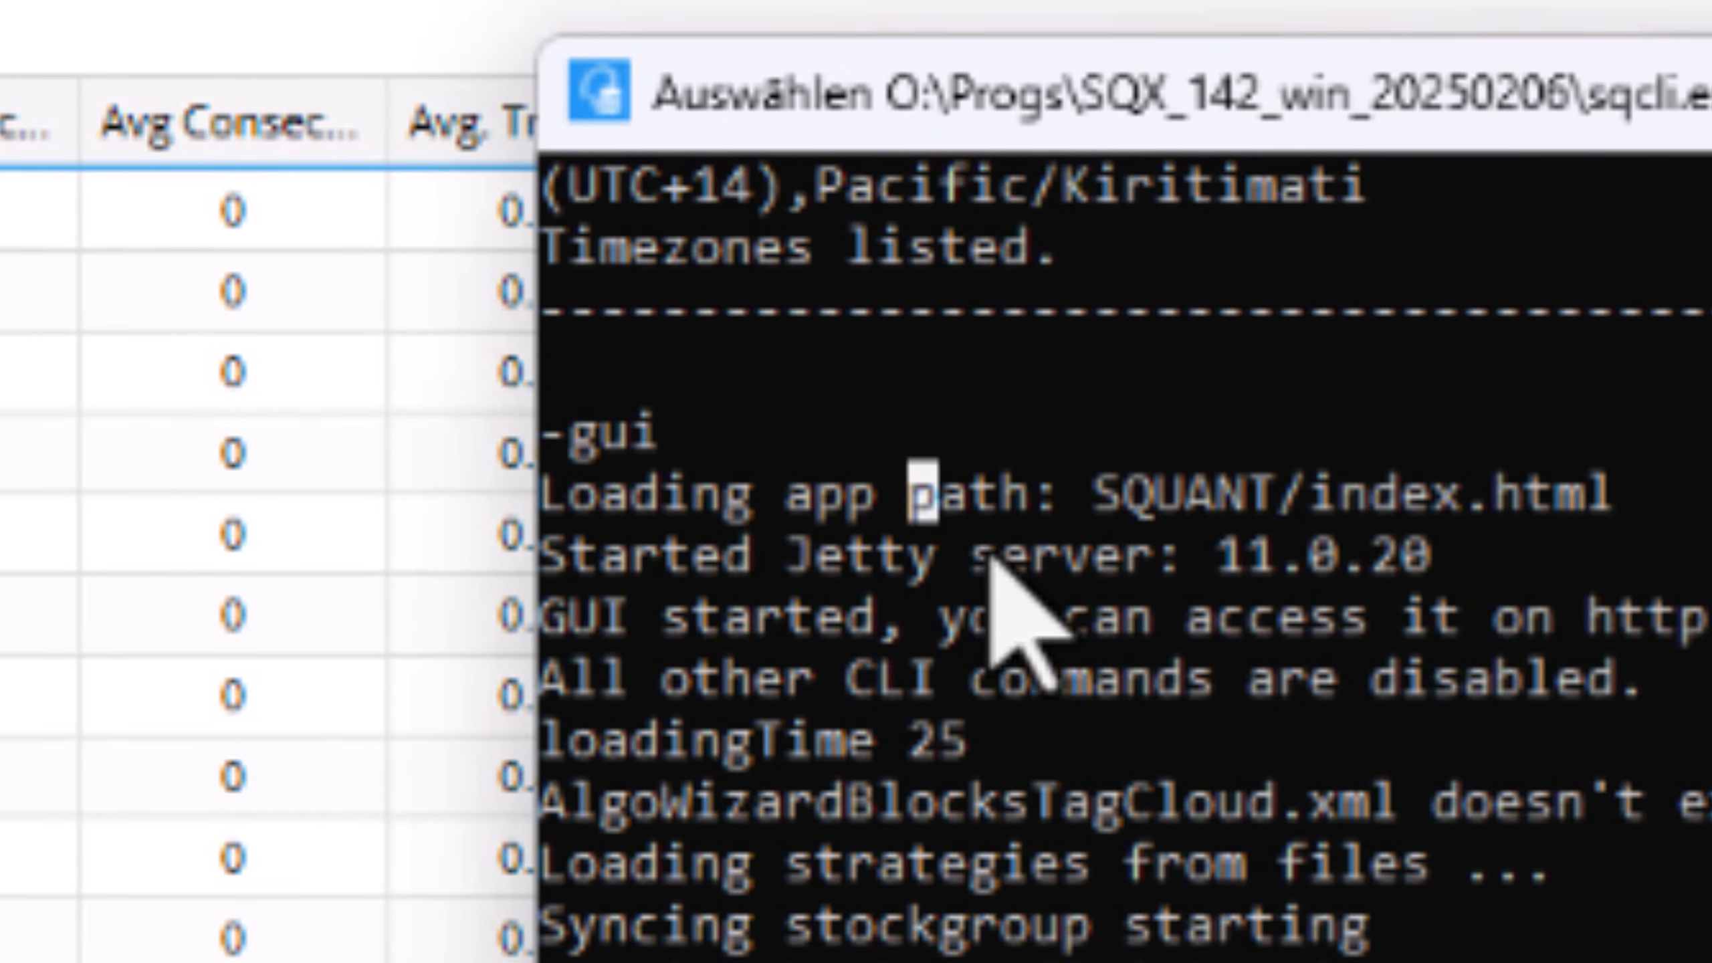
pyautogui.scroll(8, 983, 548)
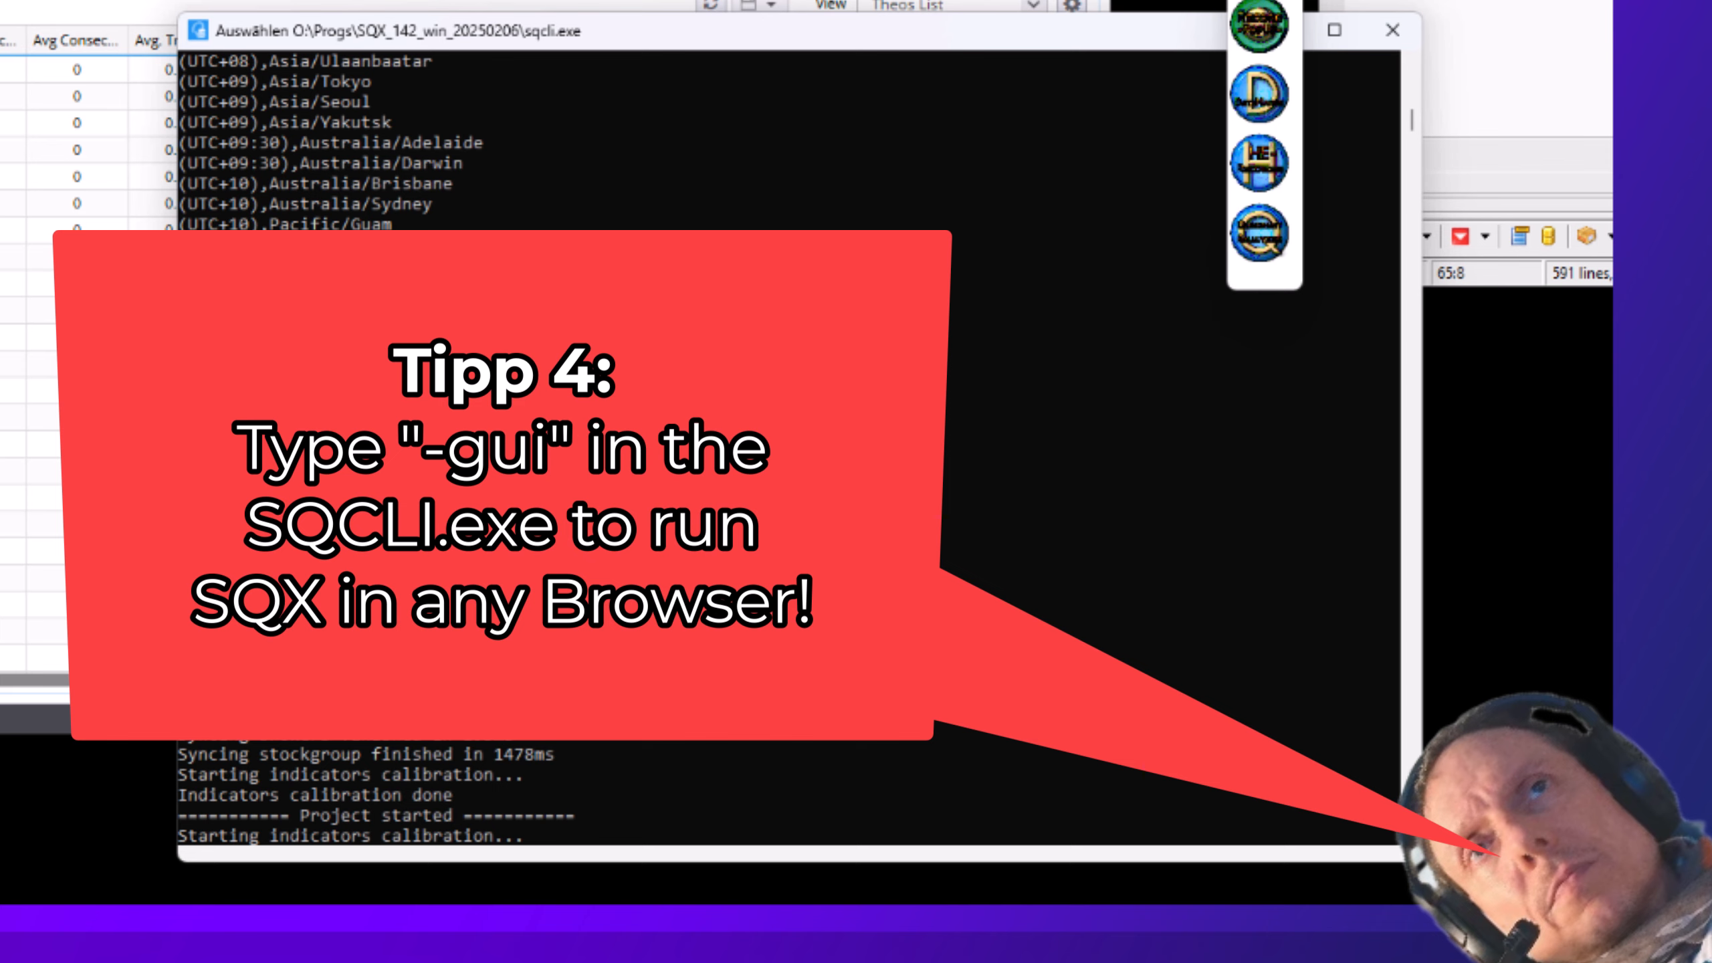
pyautogui.moveTo(767, 611); pyautogui.dragTo(527, 622)
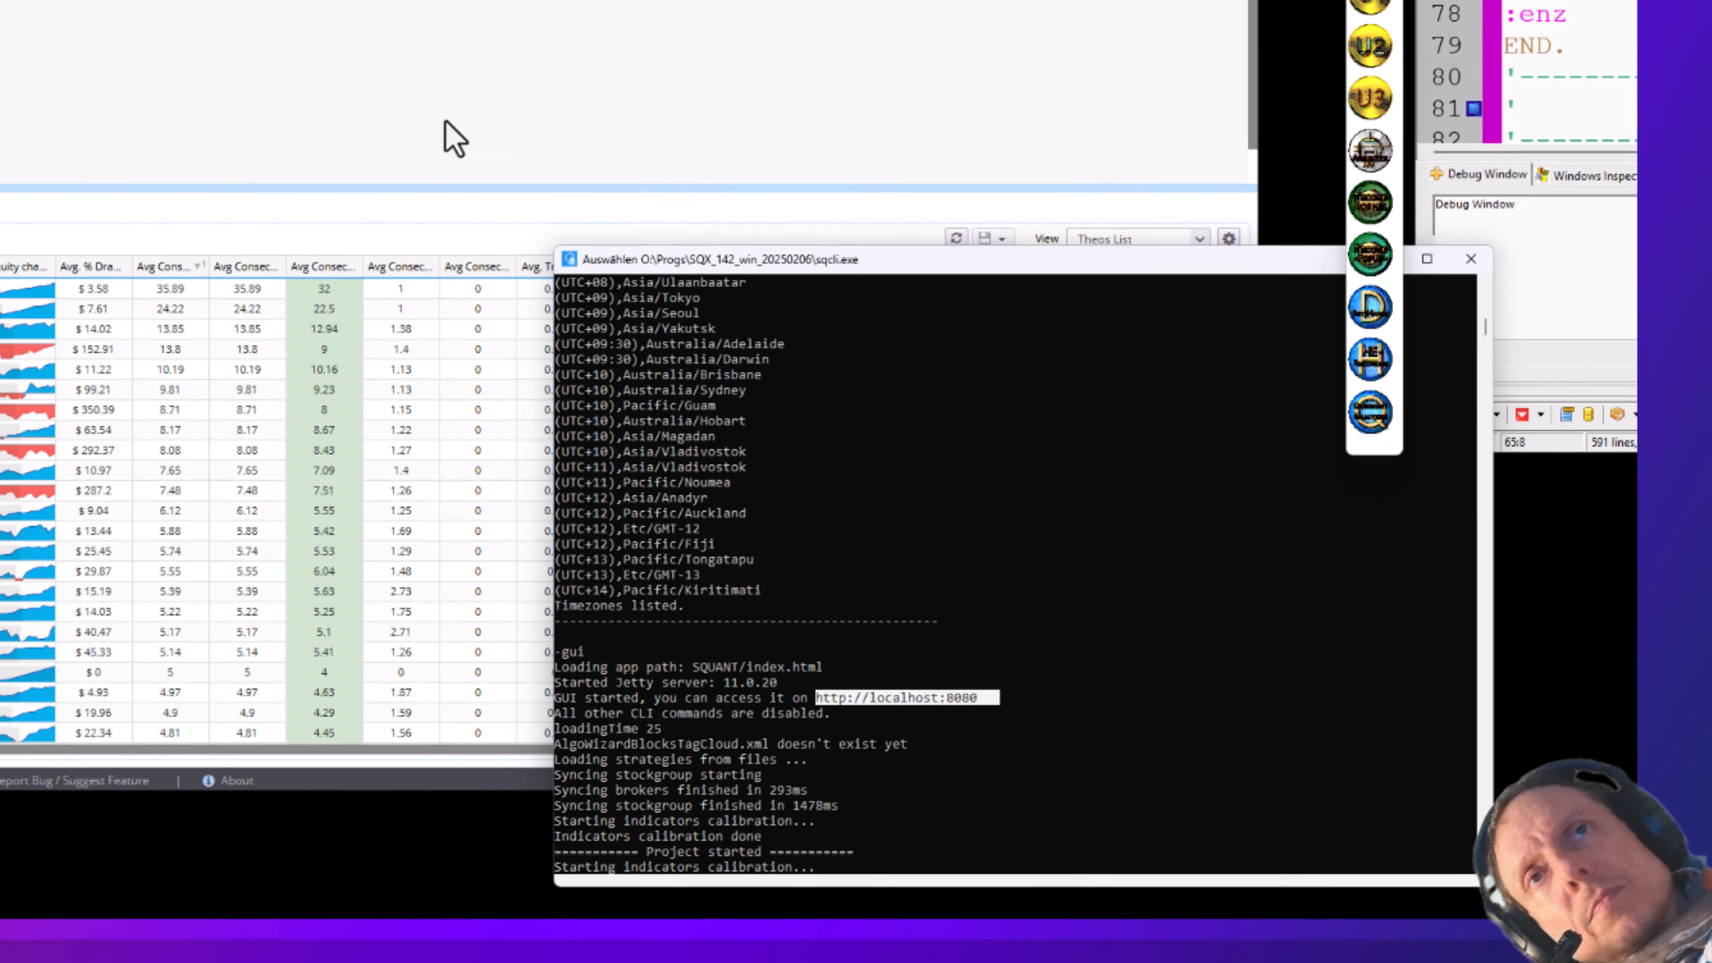
pyautogui.click(272, 94)
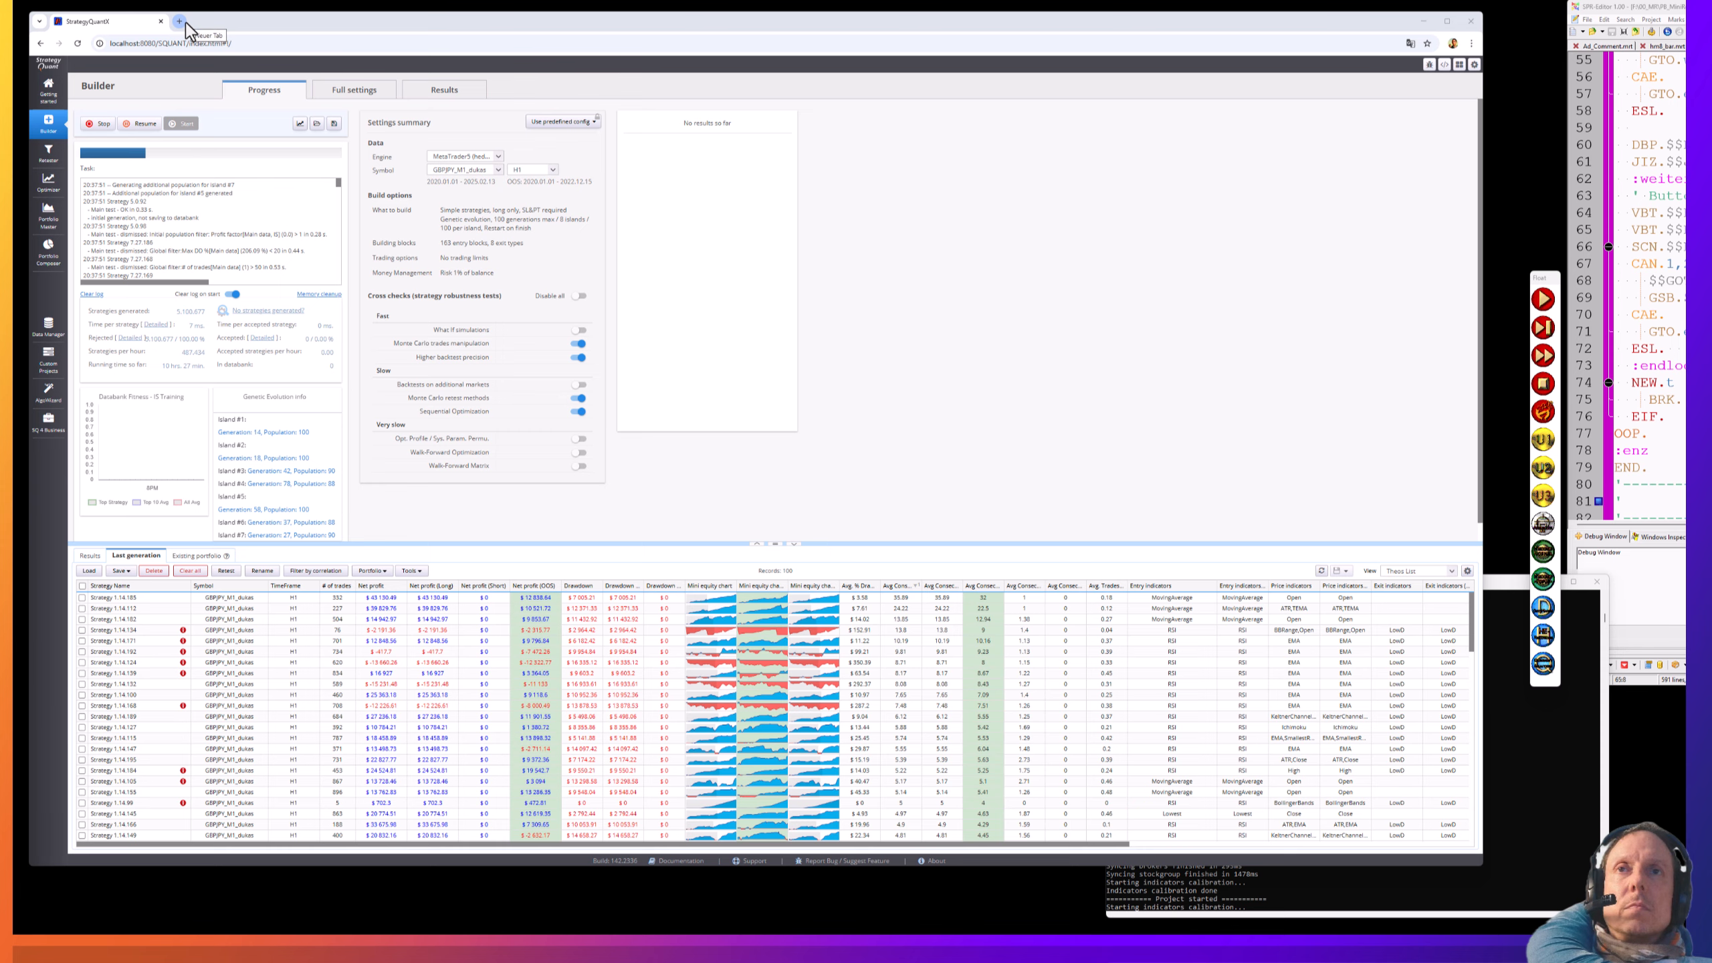
# - Search DuckDuckGo for 'smart package robot' in a new browser tab
pyautogui.click(181, 22)
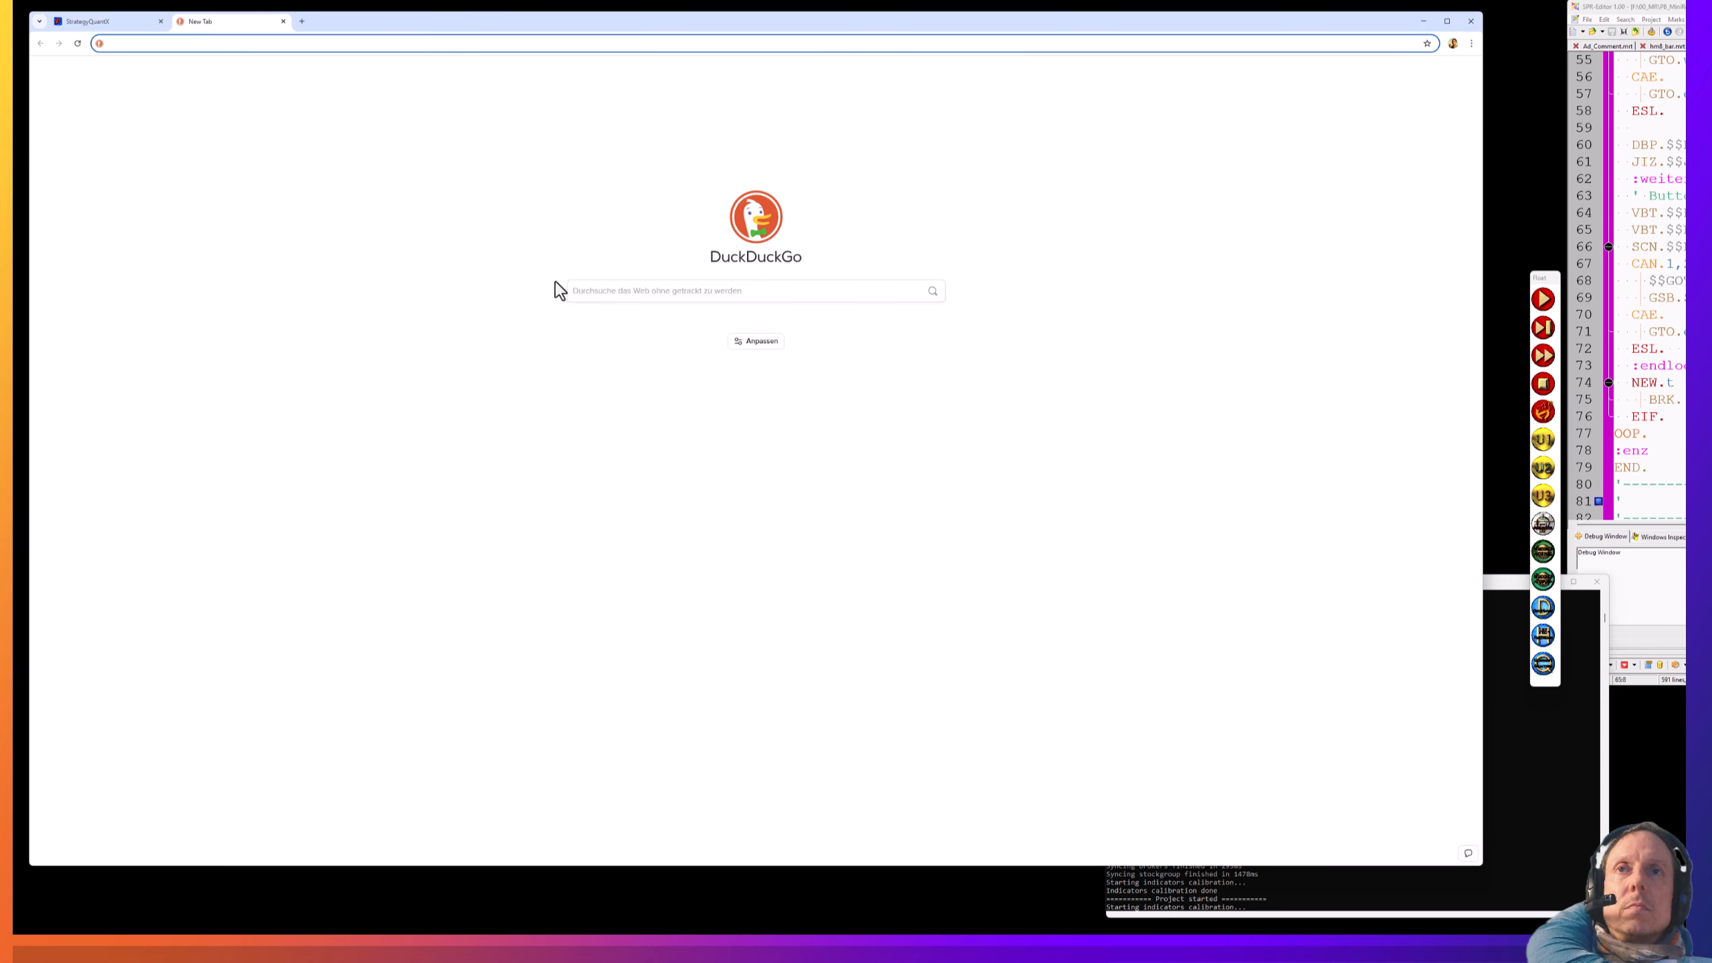
pyautogui.click(605, 291)
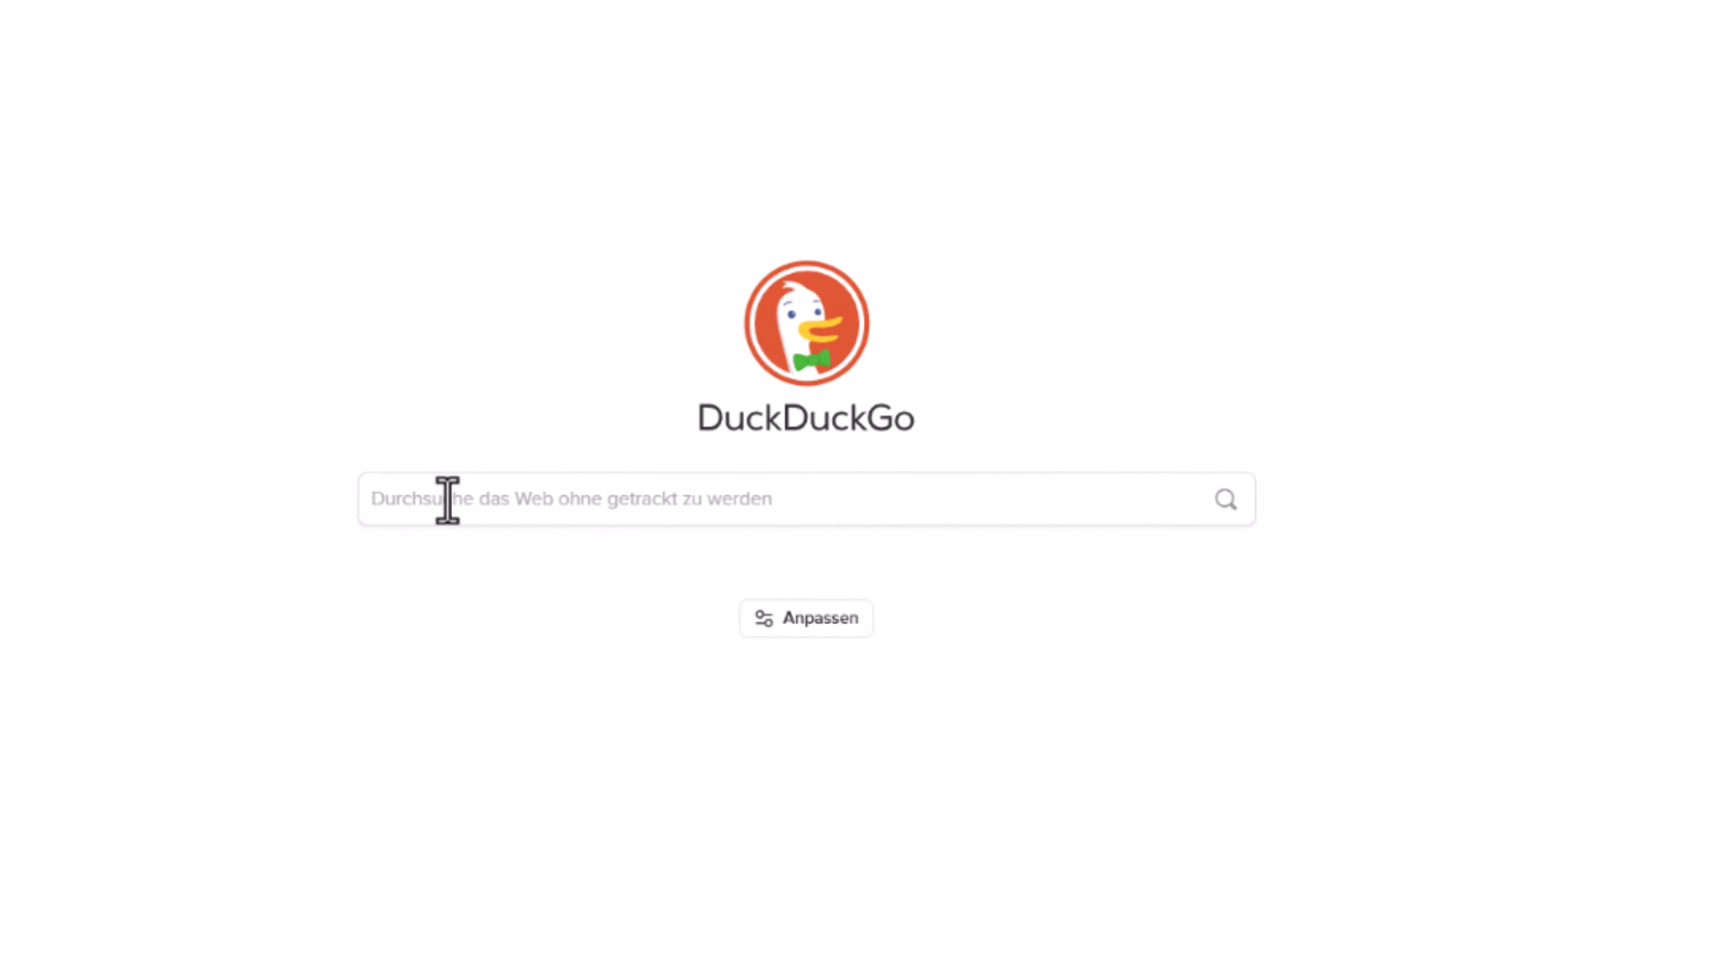
pyautogui.write('smart package ')
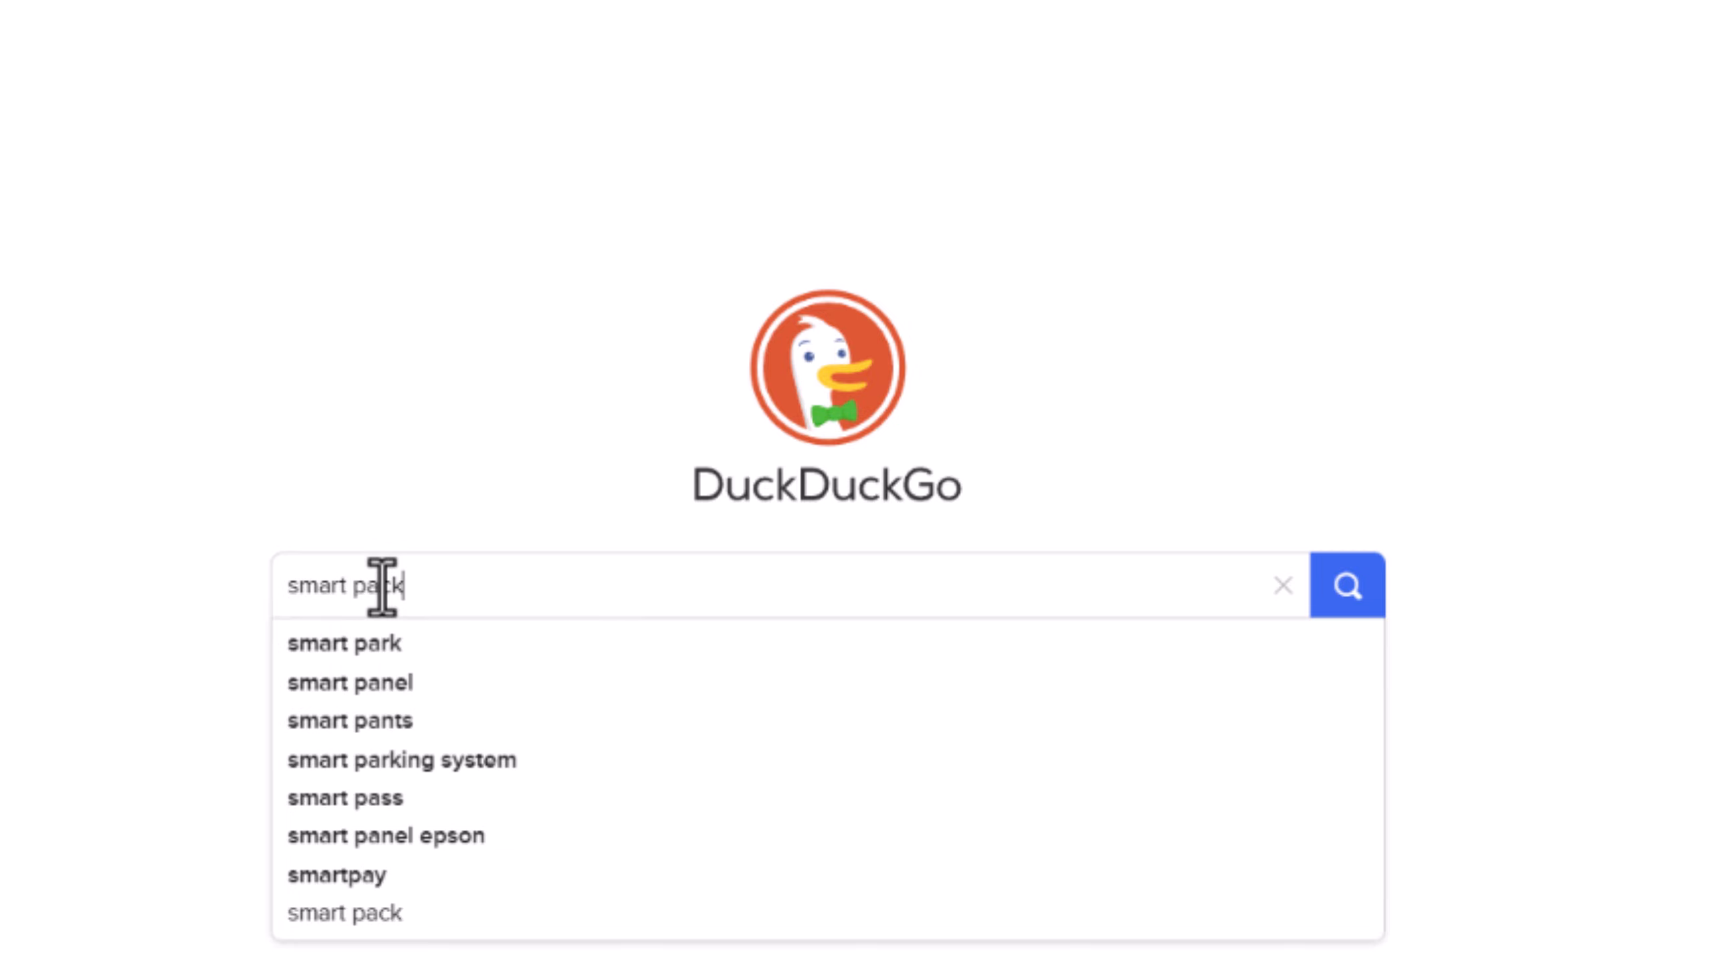
pyautogui.write('robot')
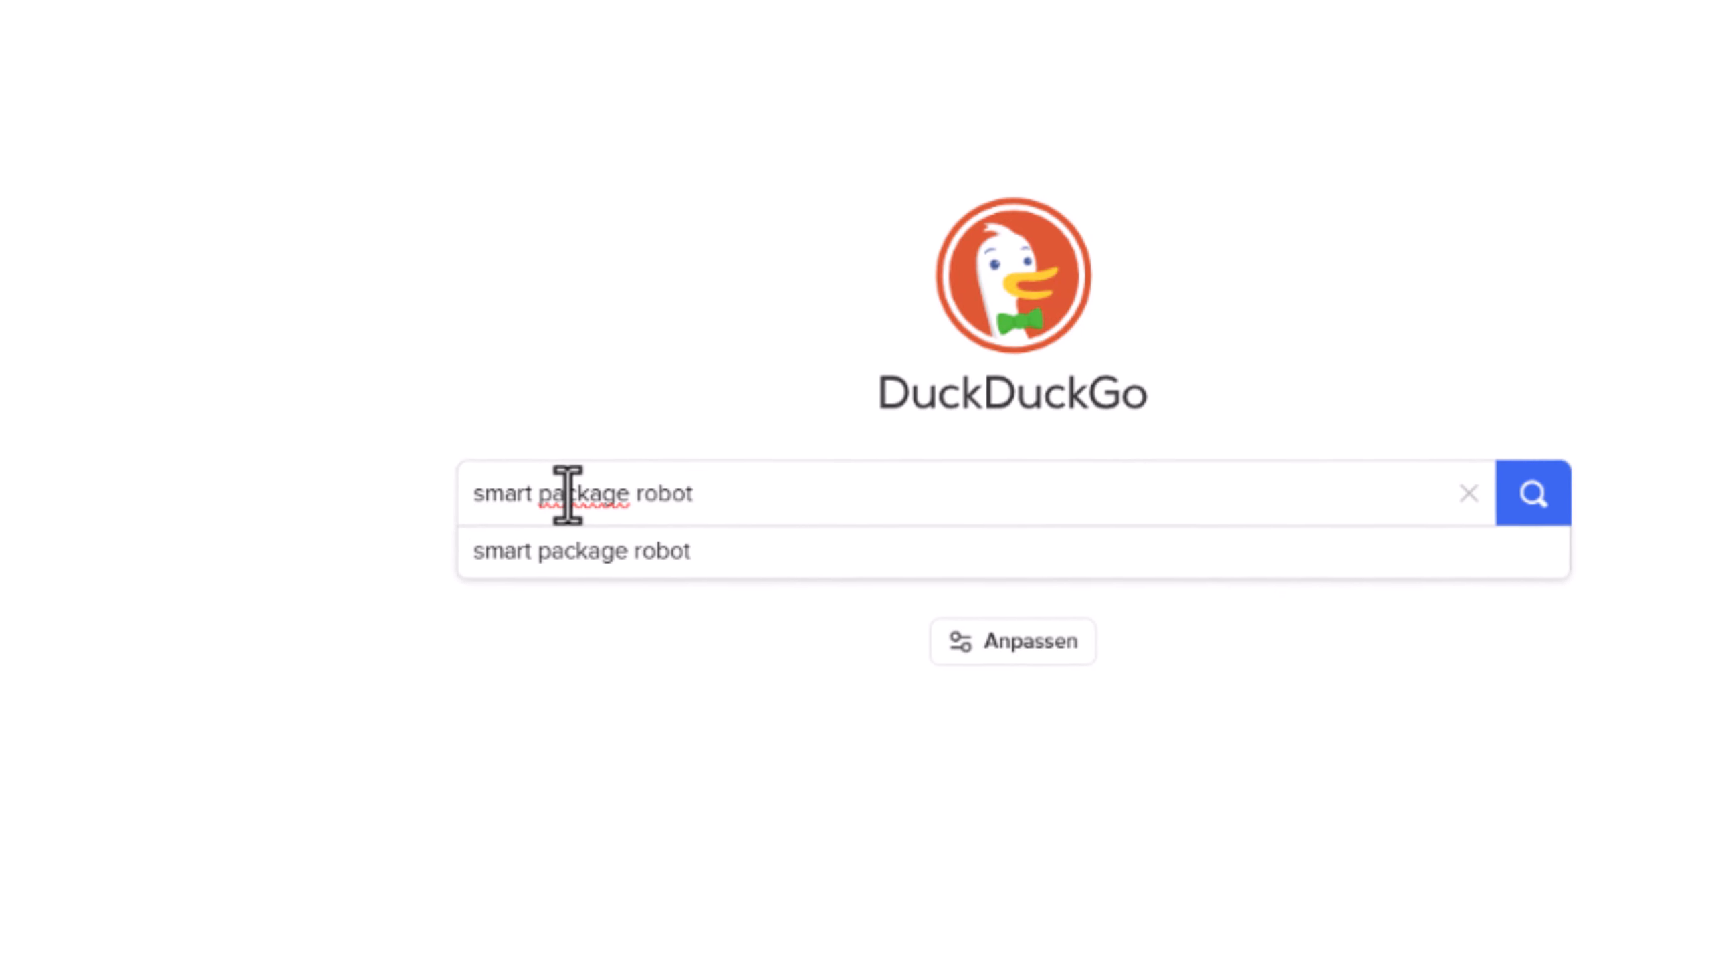
pyautogui.press('Return')
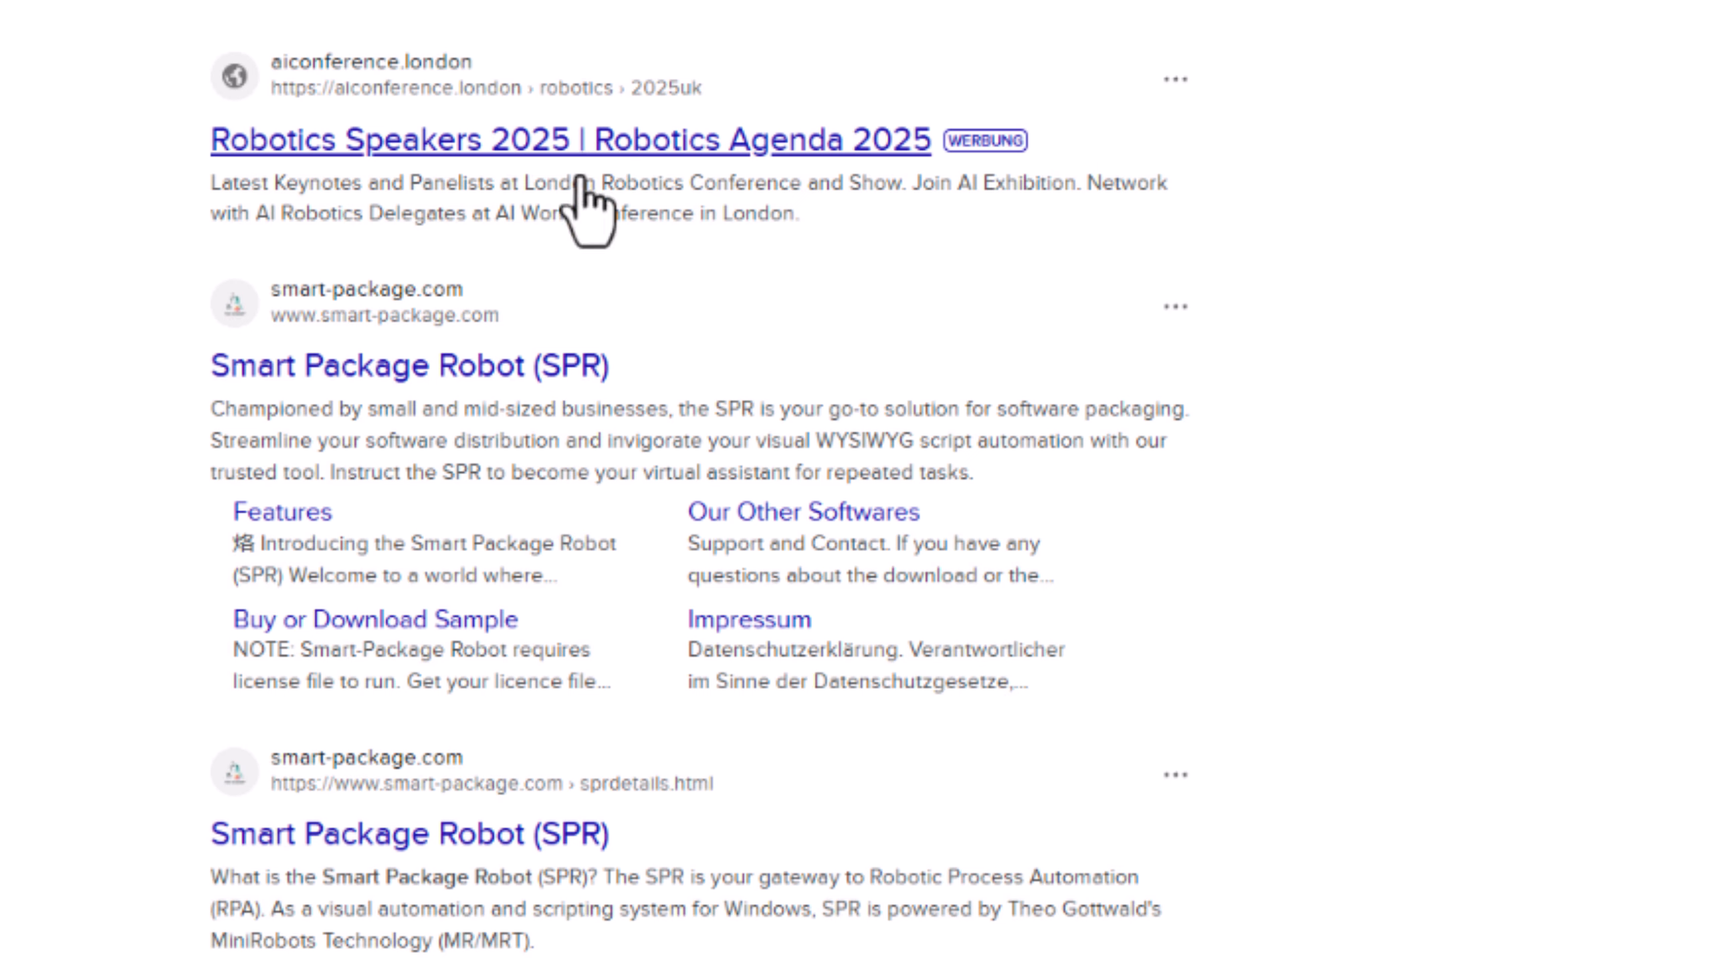
# - Open the Smart Package Robot result and browse its download page, briefly highlighting the $2499.00 price
pyautogui.click(401, 376)
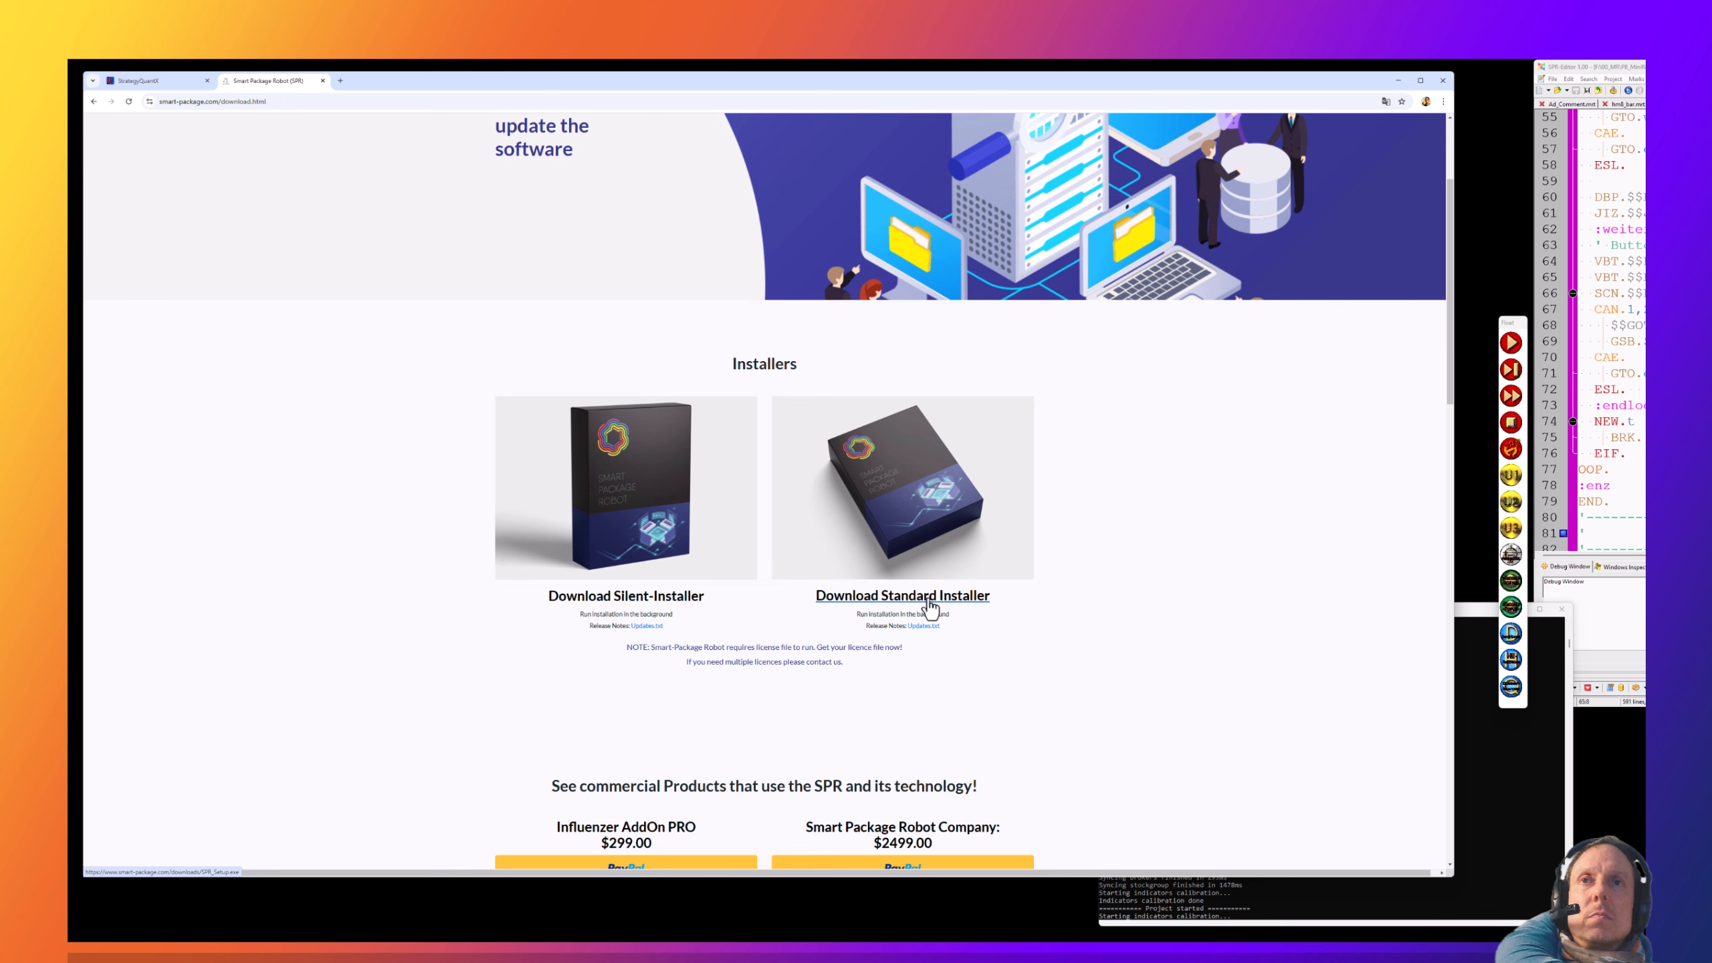
pyautogui.scroll(-3, 929, 606)
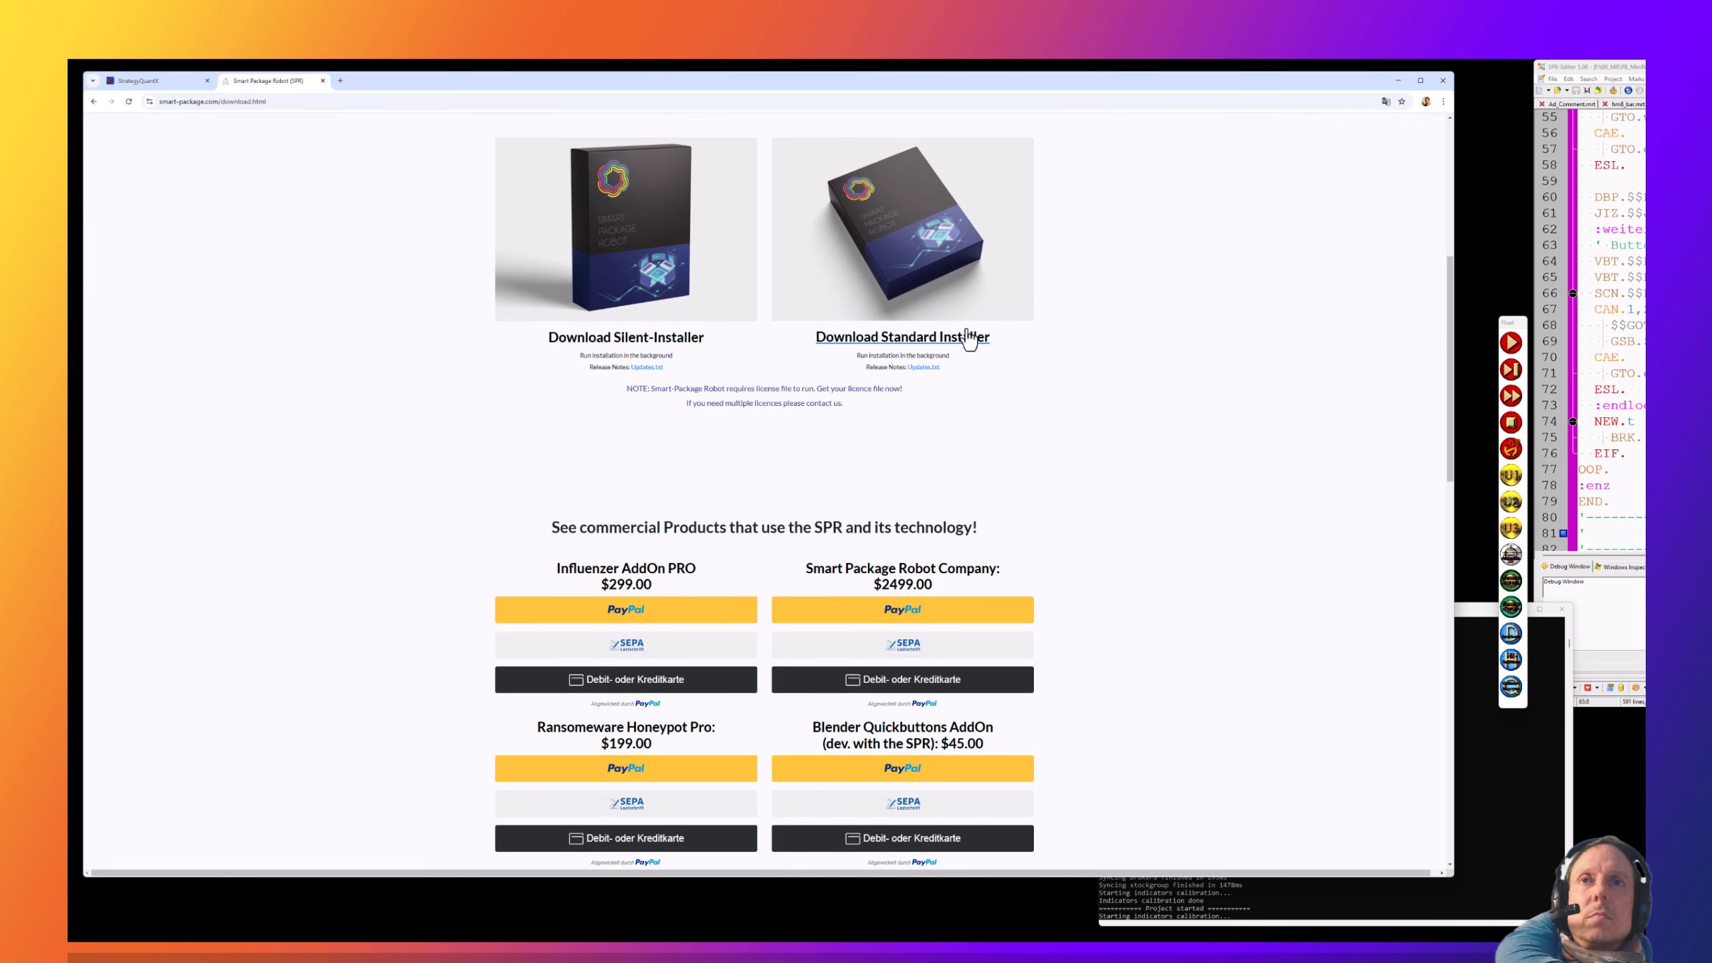
pyautogui.moveTo(932, 586); pyautogui.dragTo(904, 587)
pyautogui.click(889, 537)
pyautogui.scroll(-6, 885, 509)
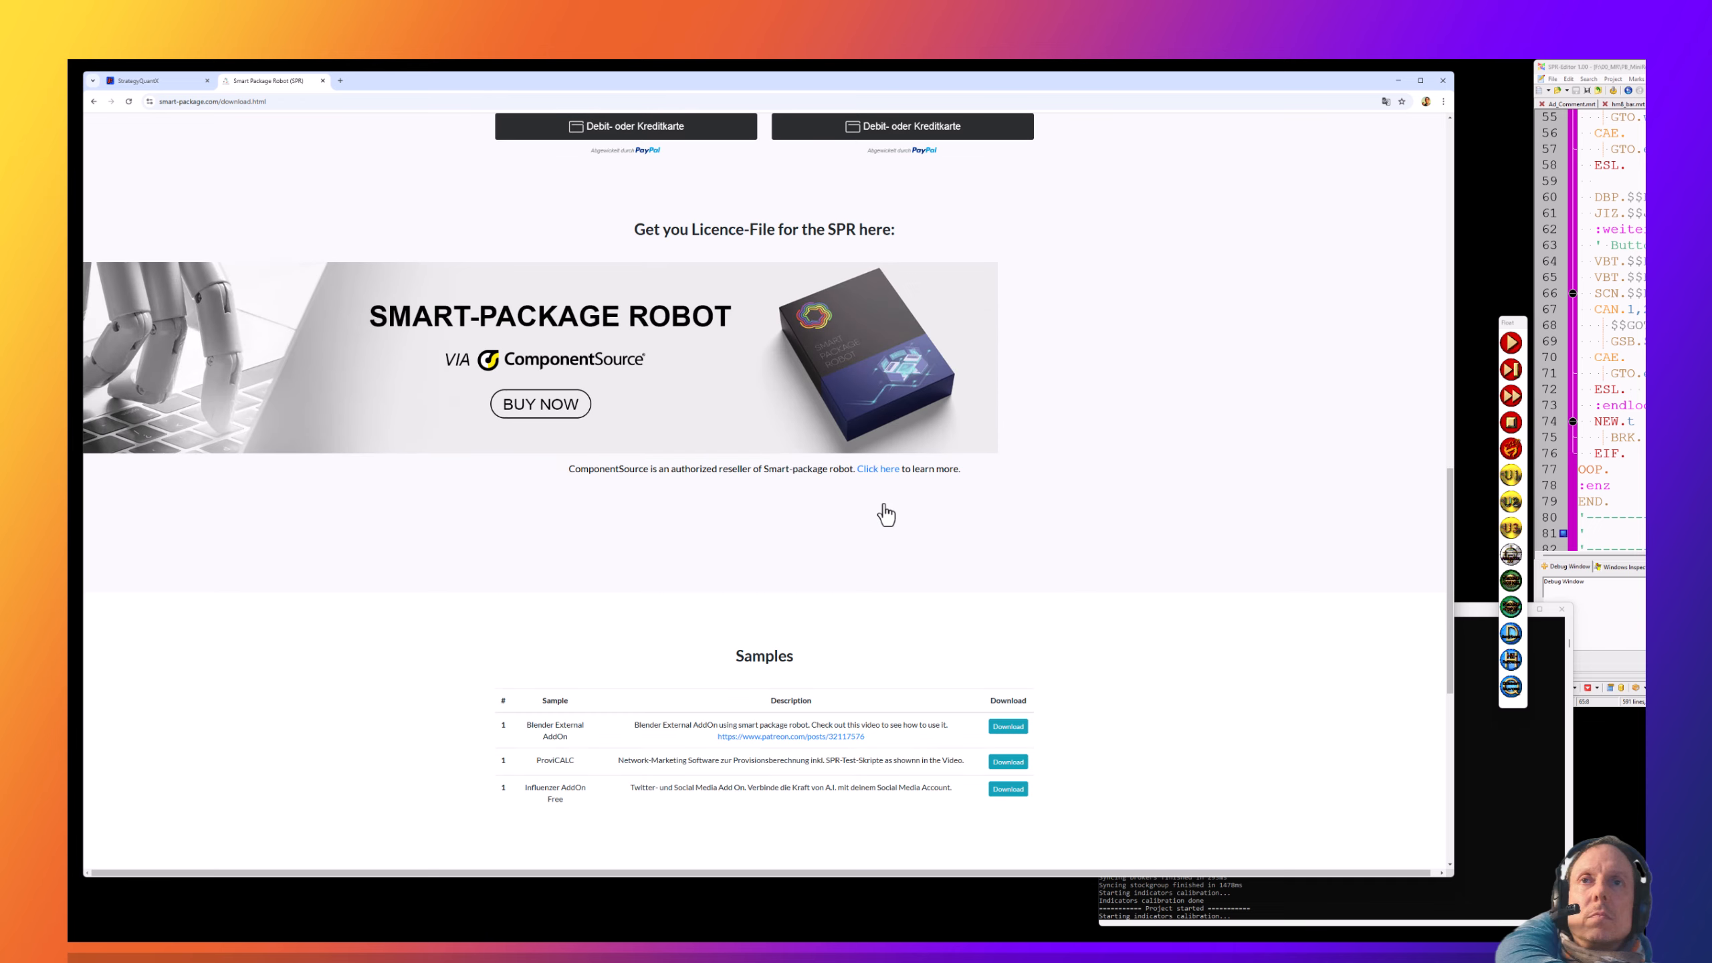
pyautogui.scroll(9, 885, 510)
pyautogui.scroll(-12, 876, 505)
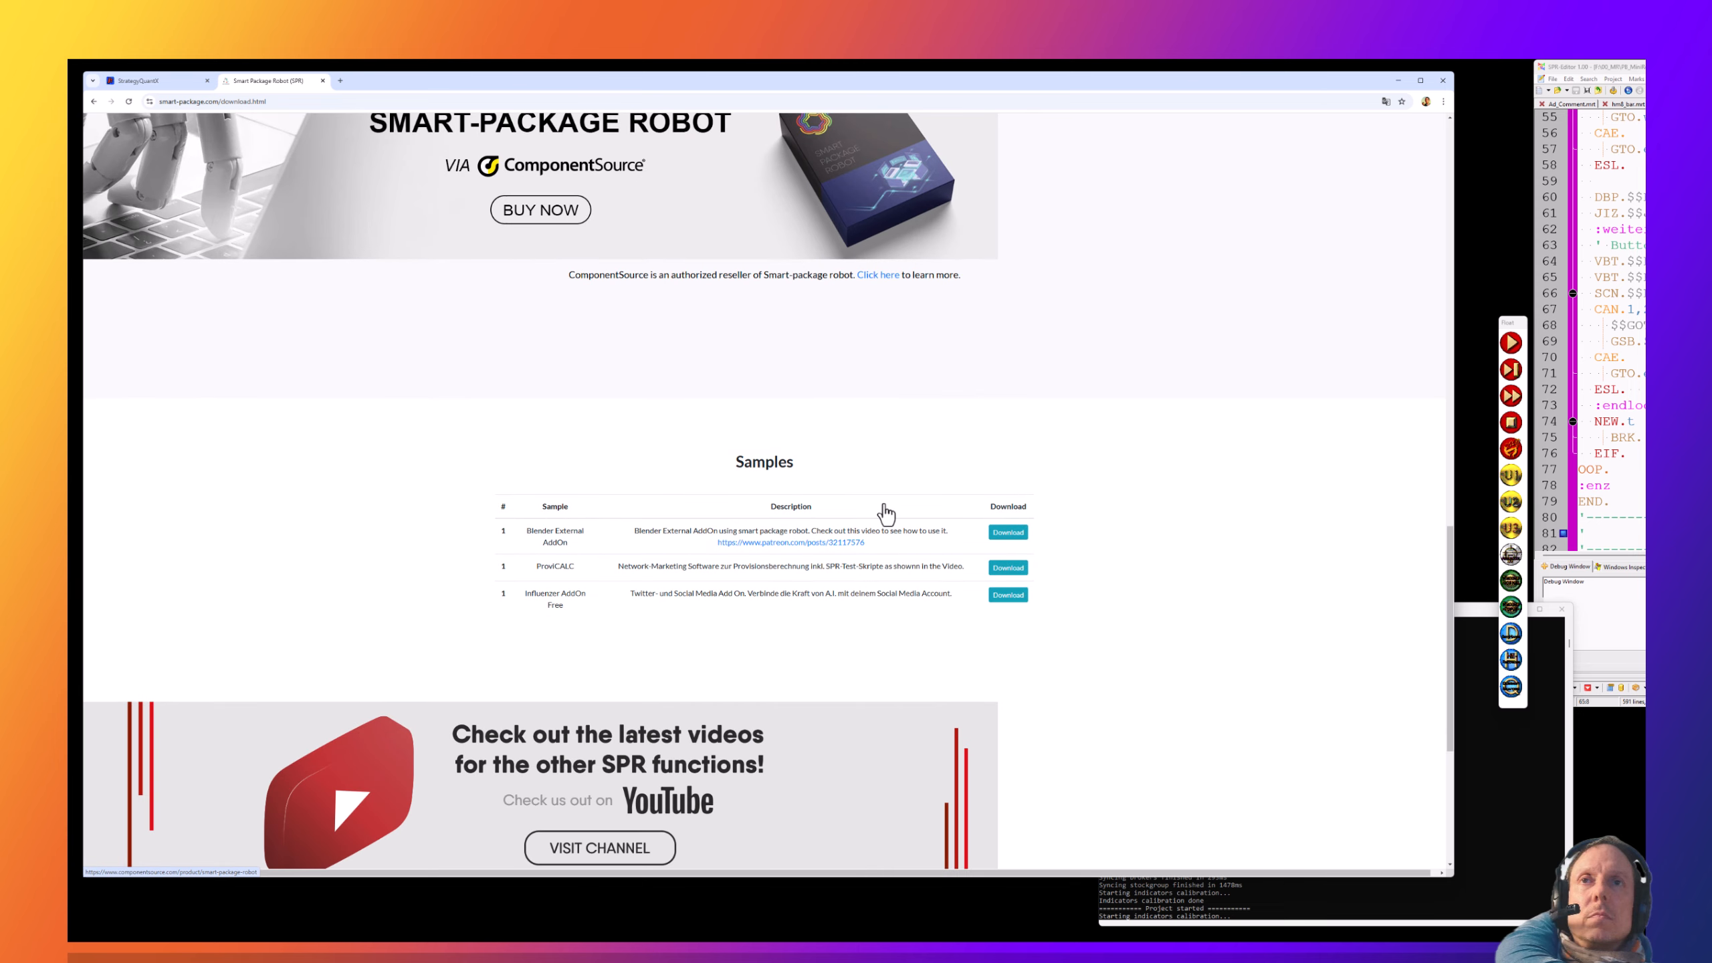
pyautogui.scroll(15, 862, 479)
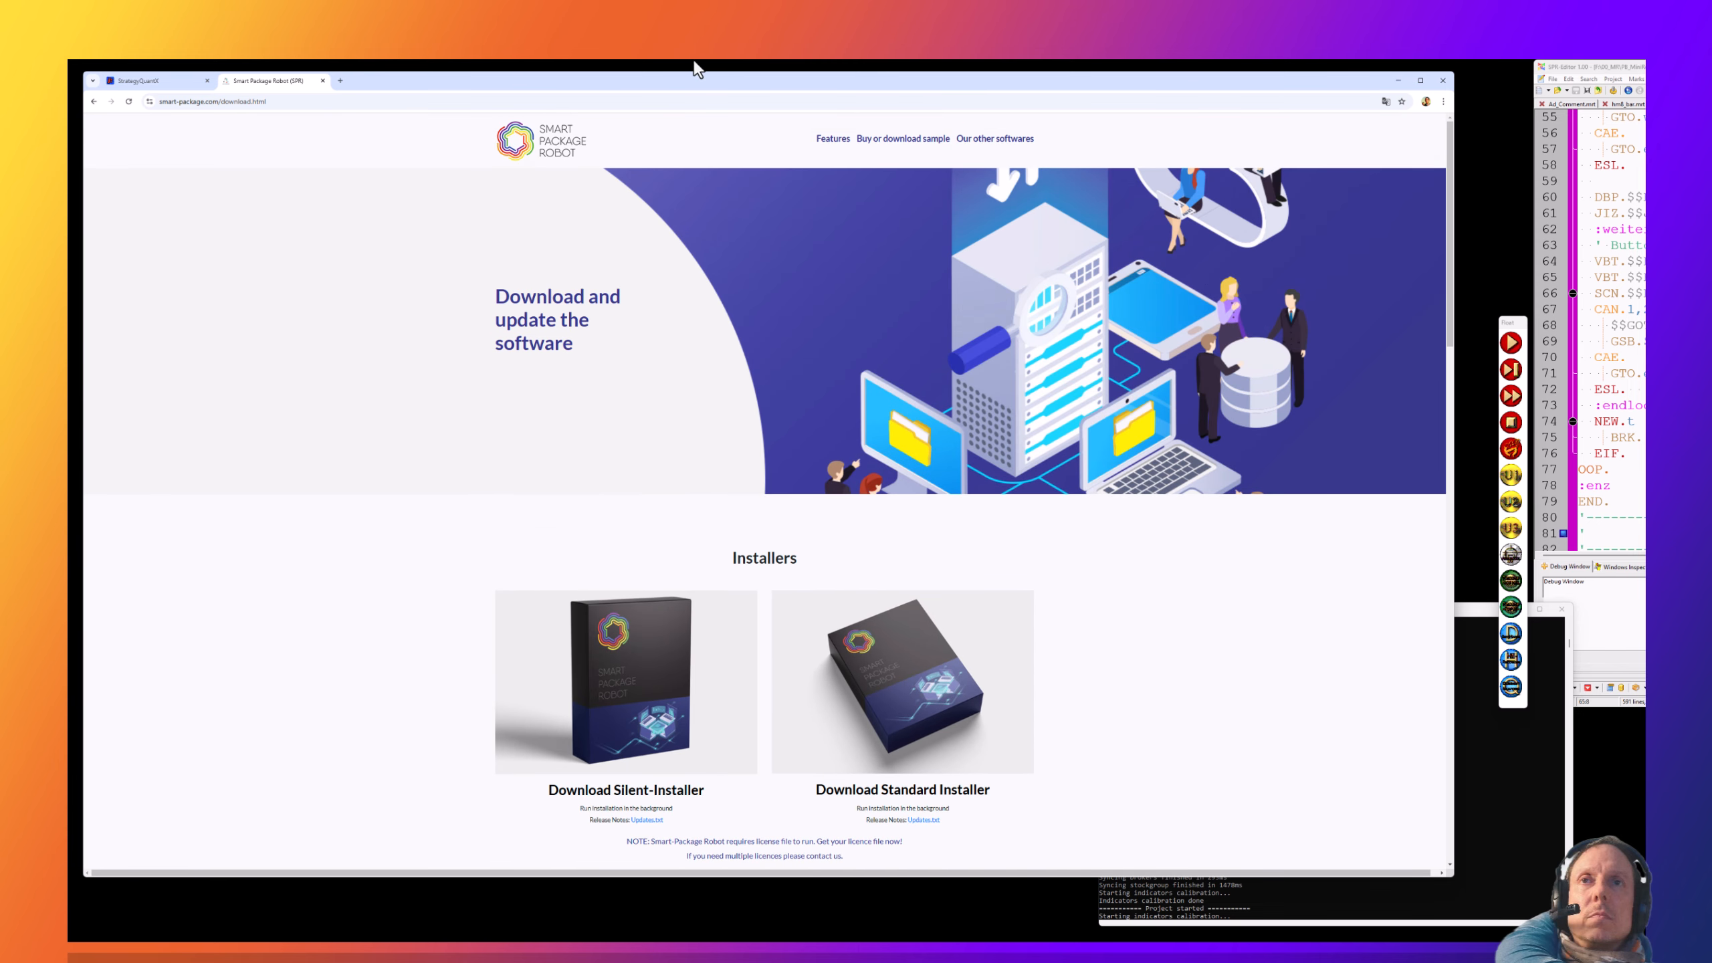
# - Close the SPR tab, move Desktops-Manager over the builder, and select Desktop-1 then Default
pyautogui.click(323, 81)
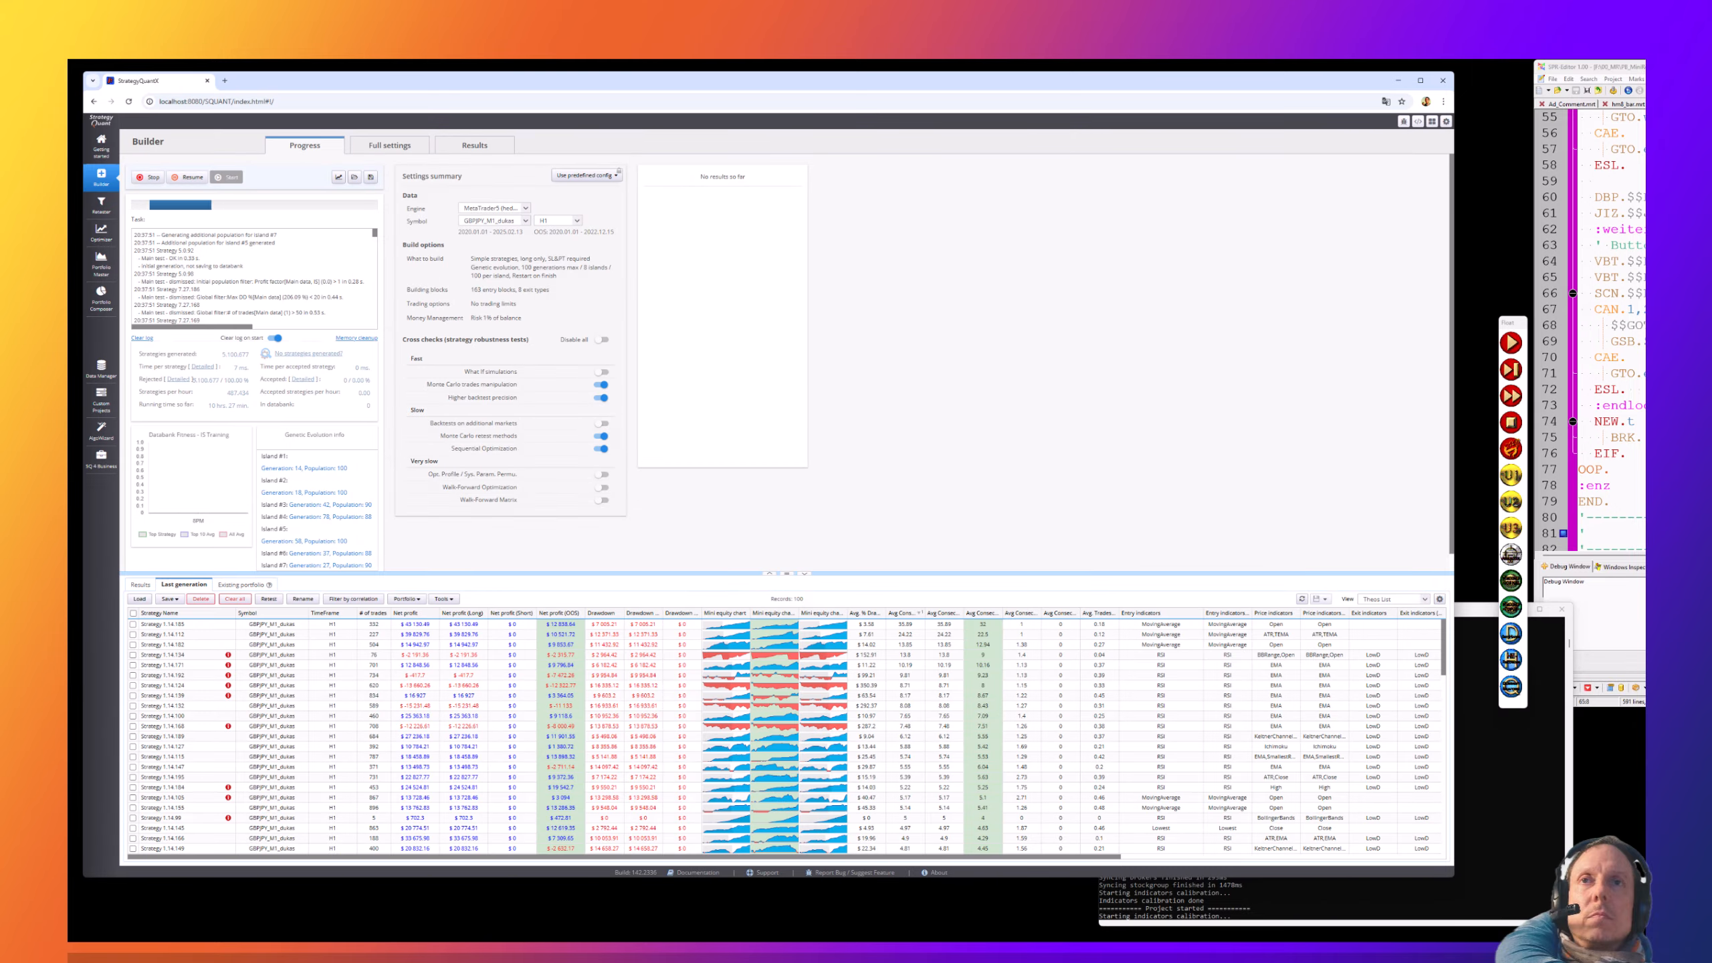
pyautogui.moveTo(1663, 740); pyautogui.dragTo(1230, 572)
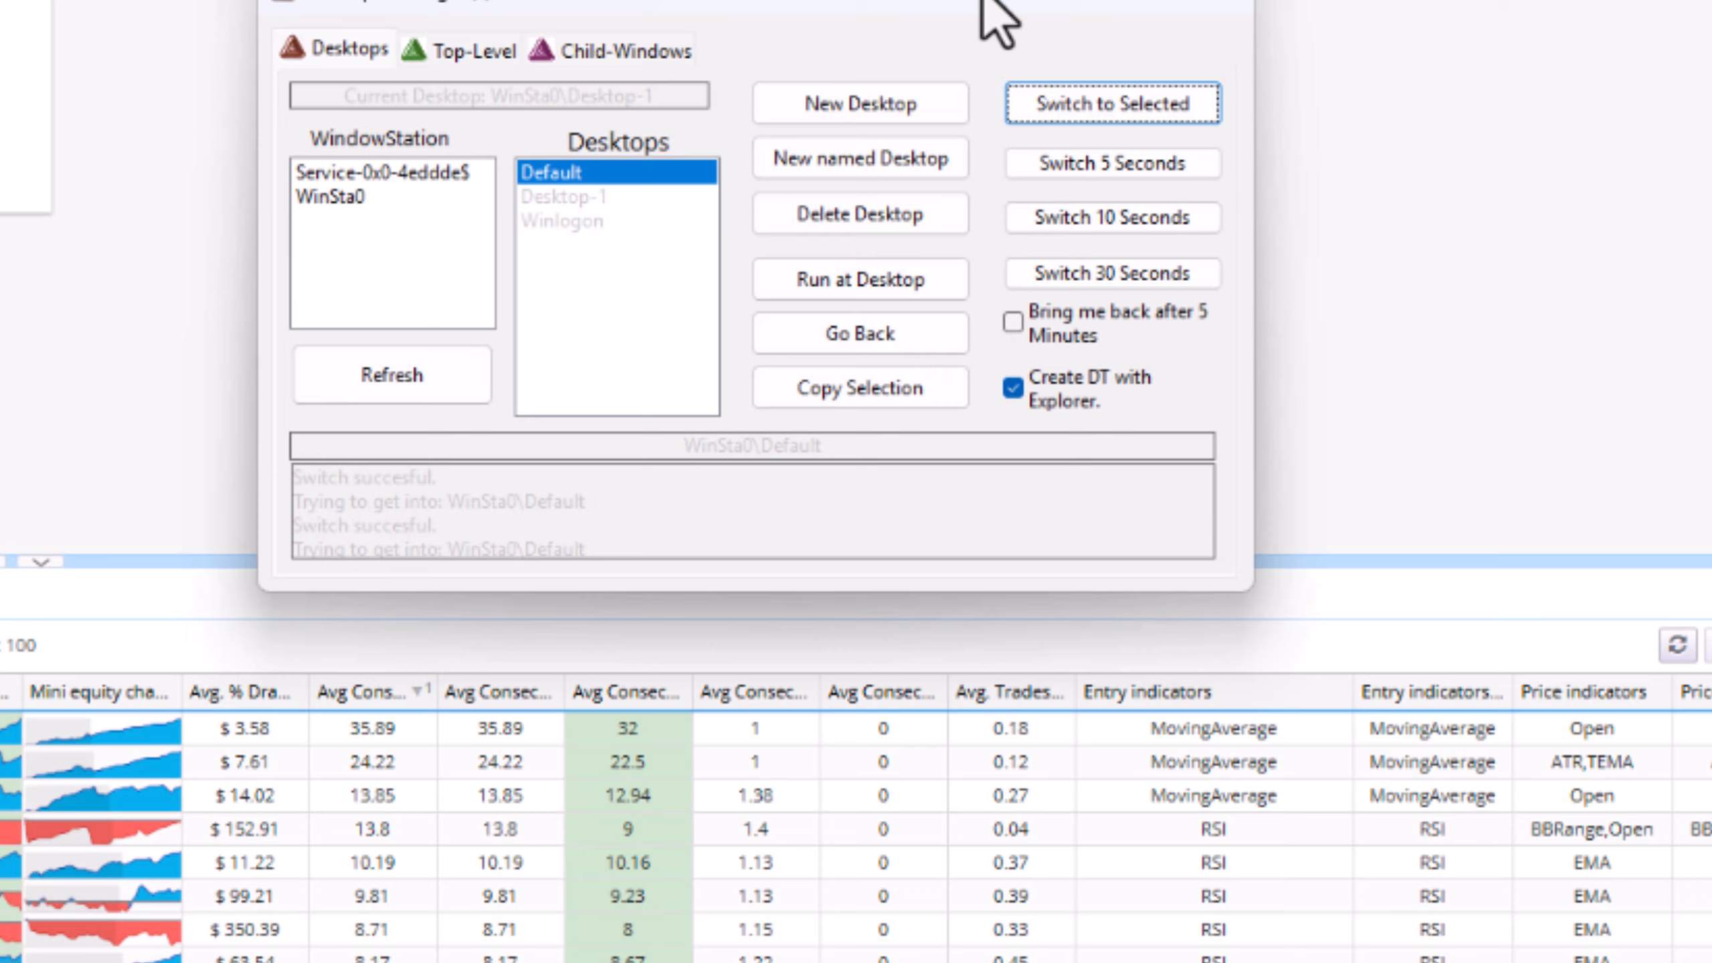
pyautogui.moveTo(982, 2); pyautogui.dragTo(1030, 297)
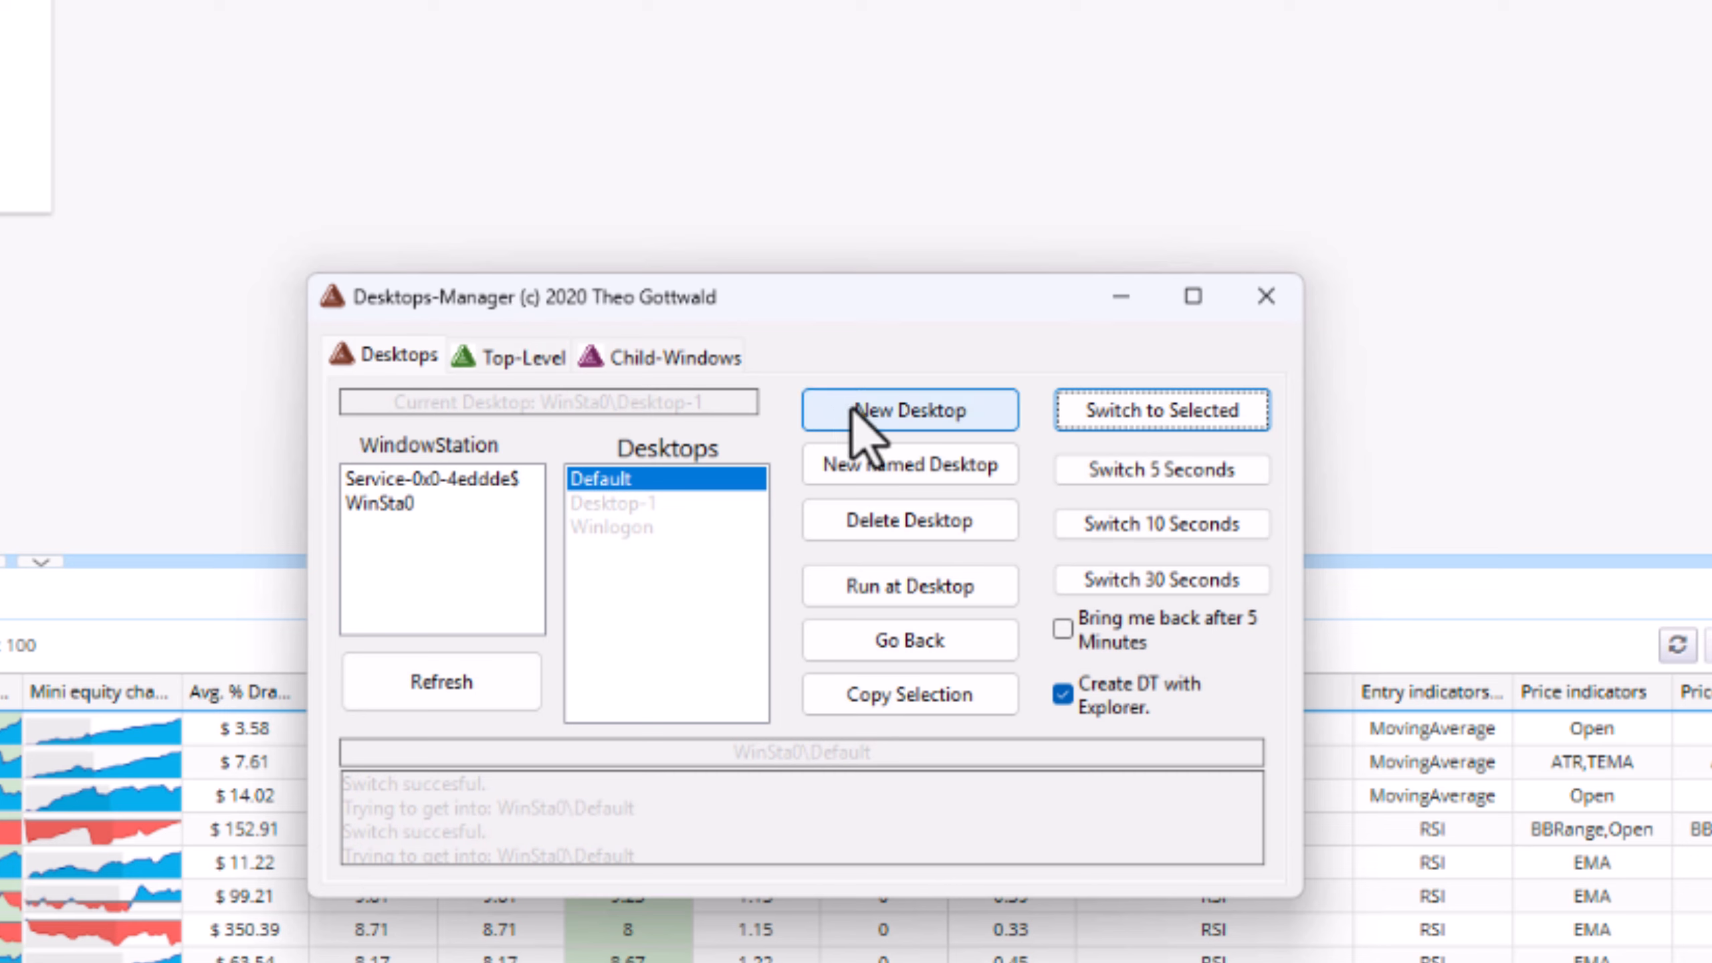
pyautogui.click(657, 505)
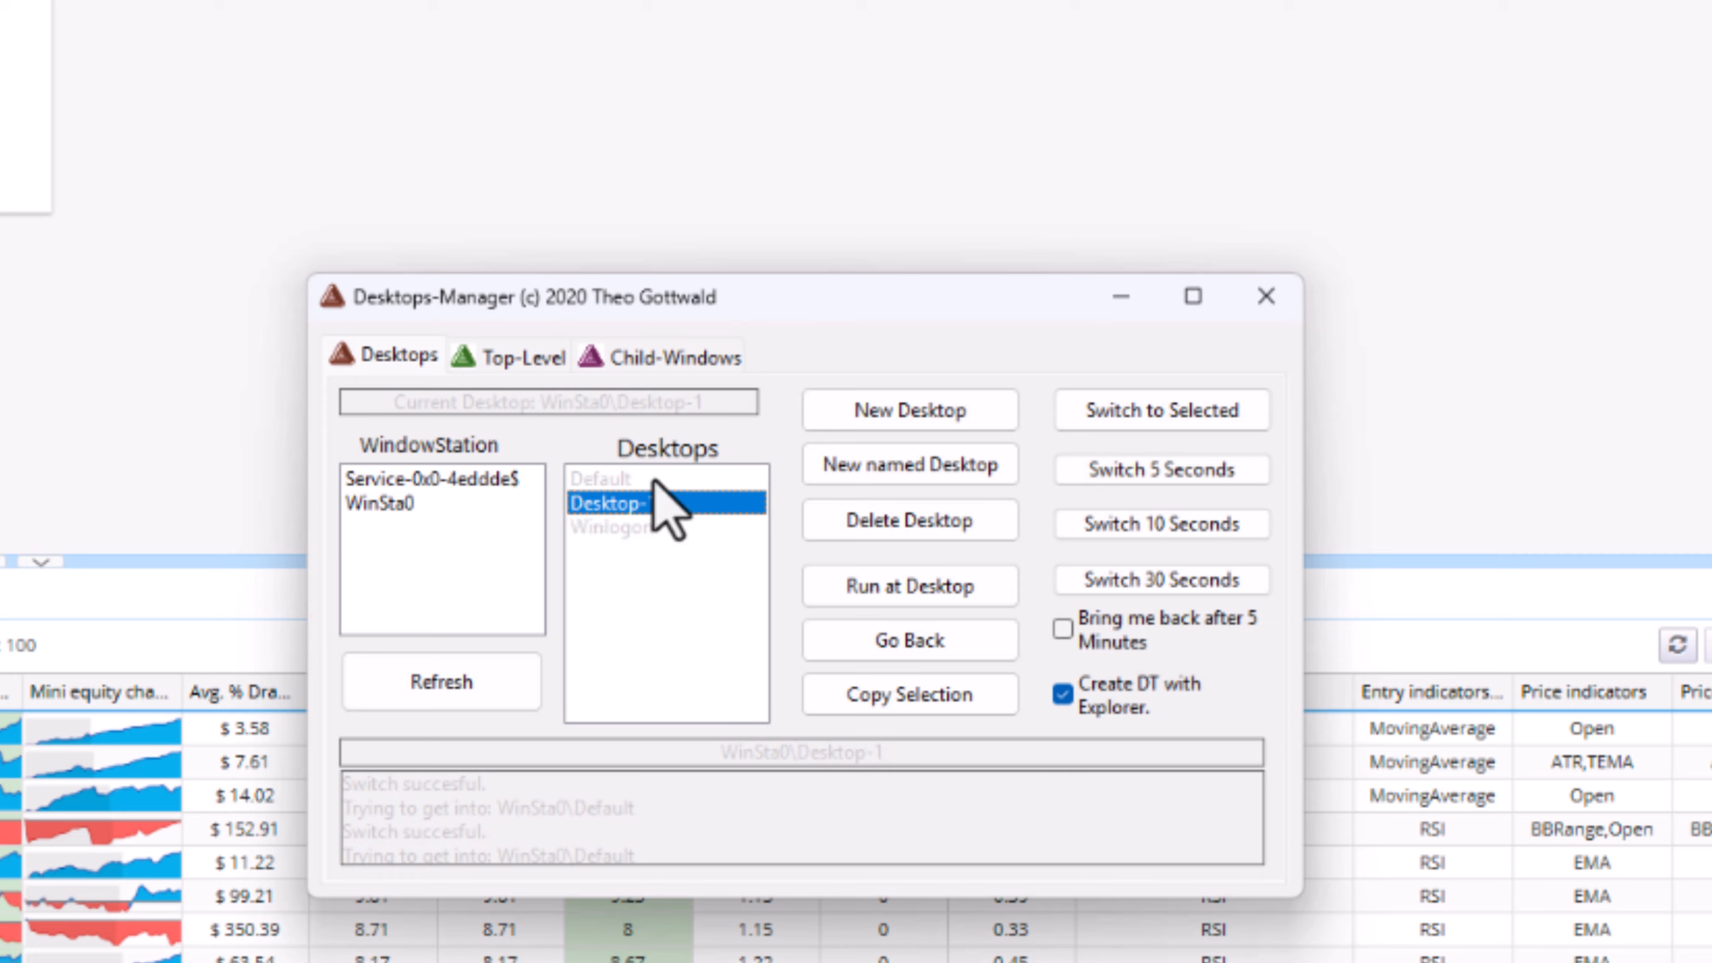
pyautogui.click(653, 481)
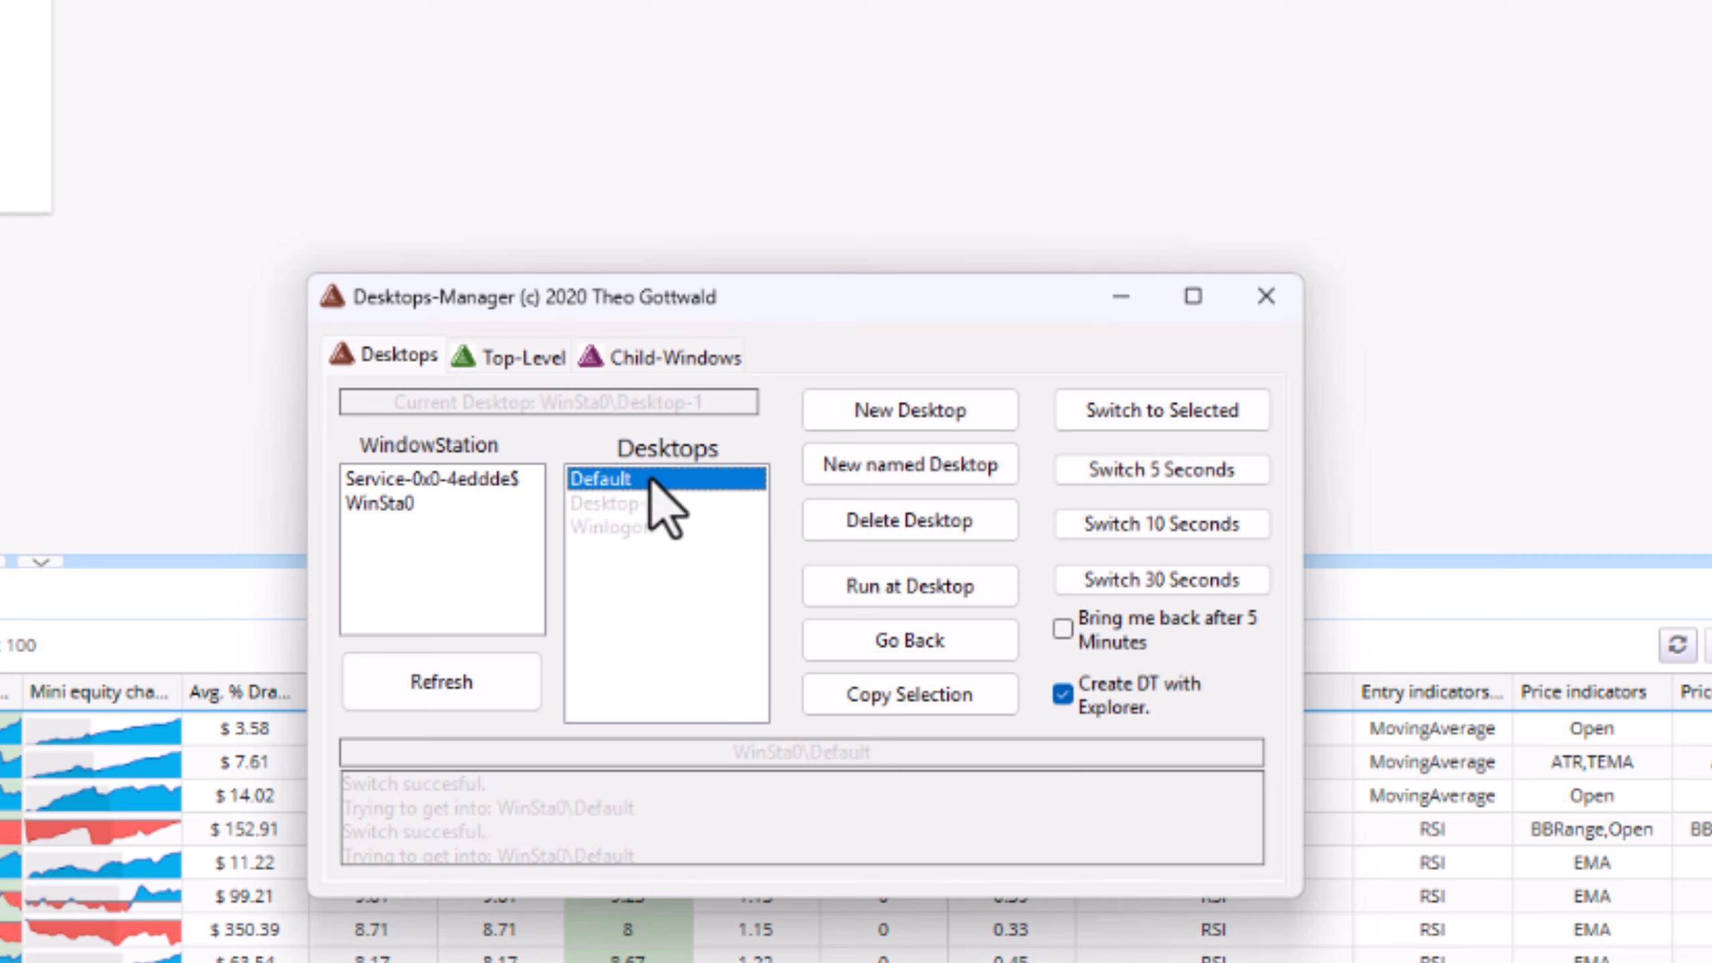
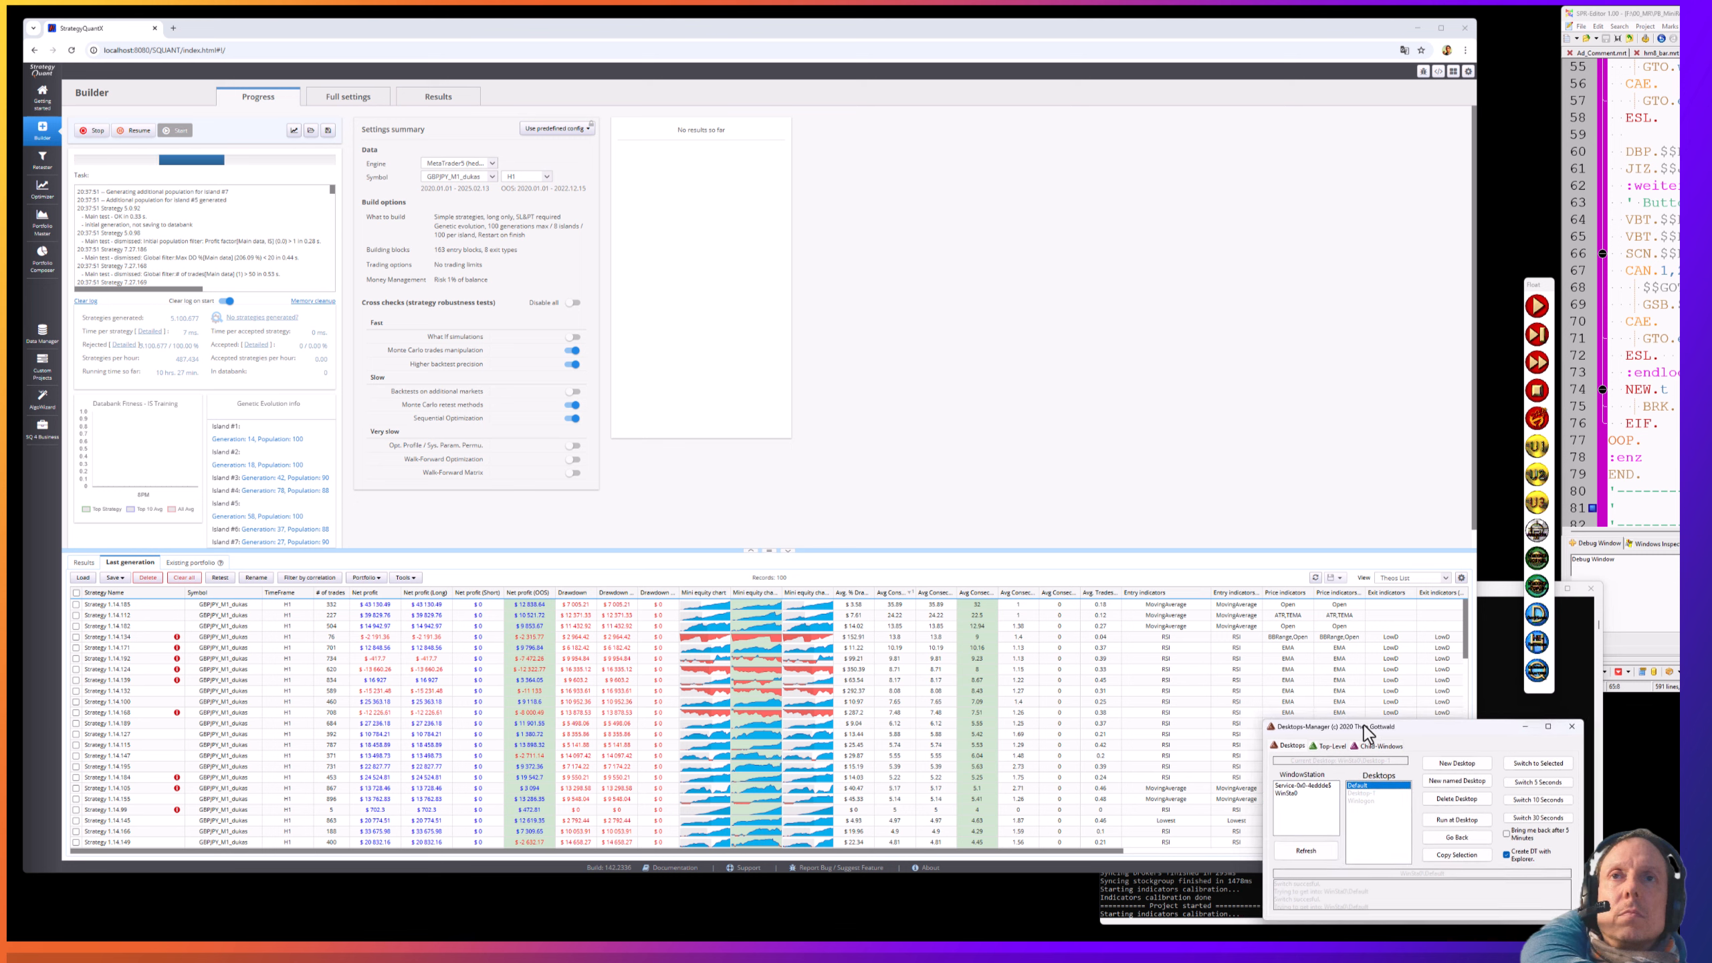
# - Select Desktop-1 and move the Desktops-Manager window to the bottom-right corner, clear of the results table
pyautogui.click(1361, 798)
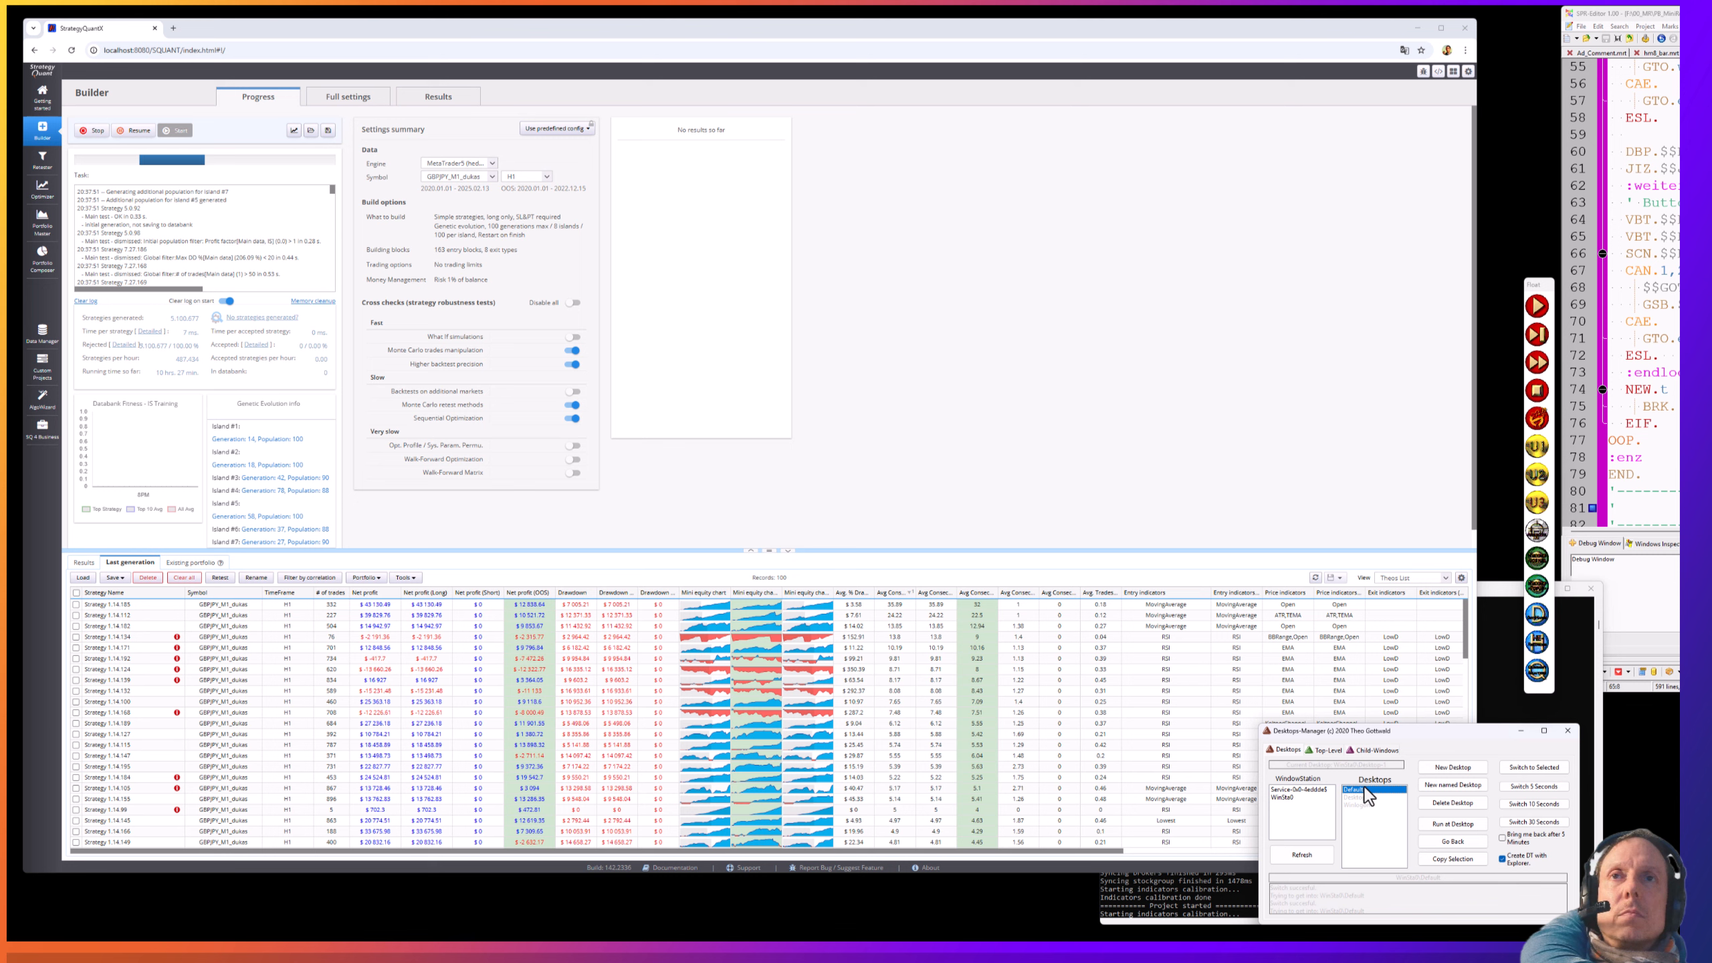
pyautogui.moveTo(1355, 732); pyautogui.dragTo(1244, 695)
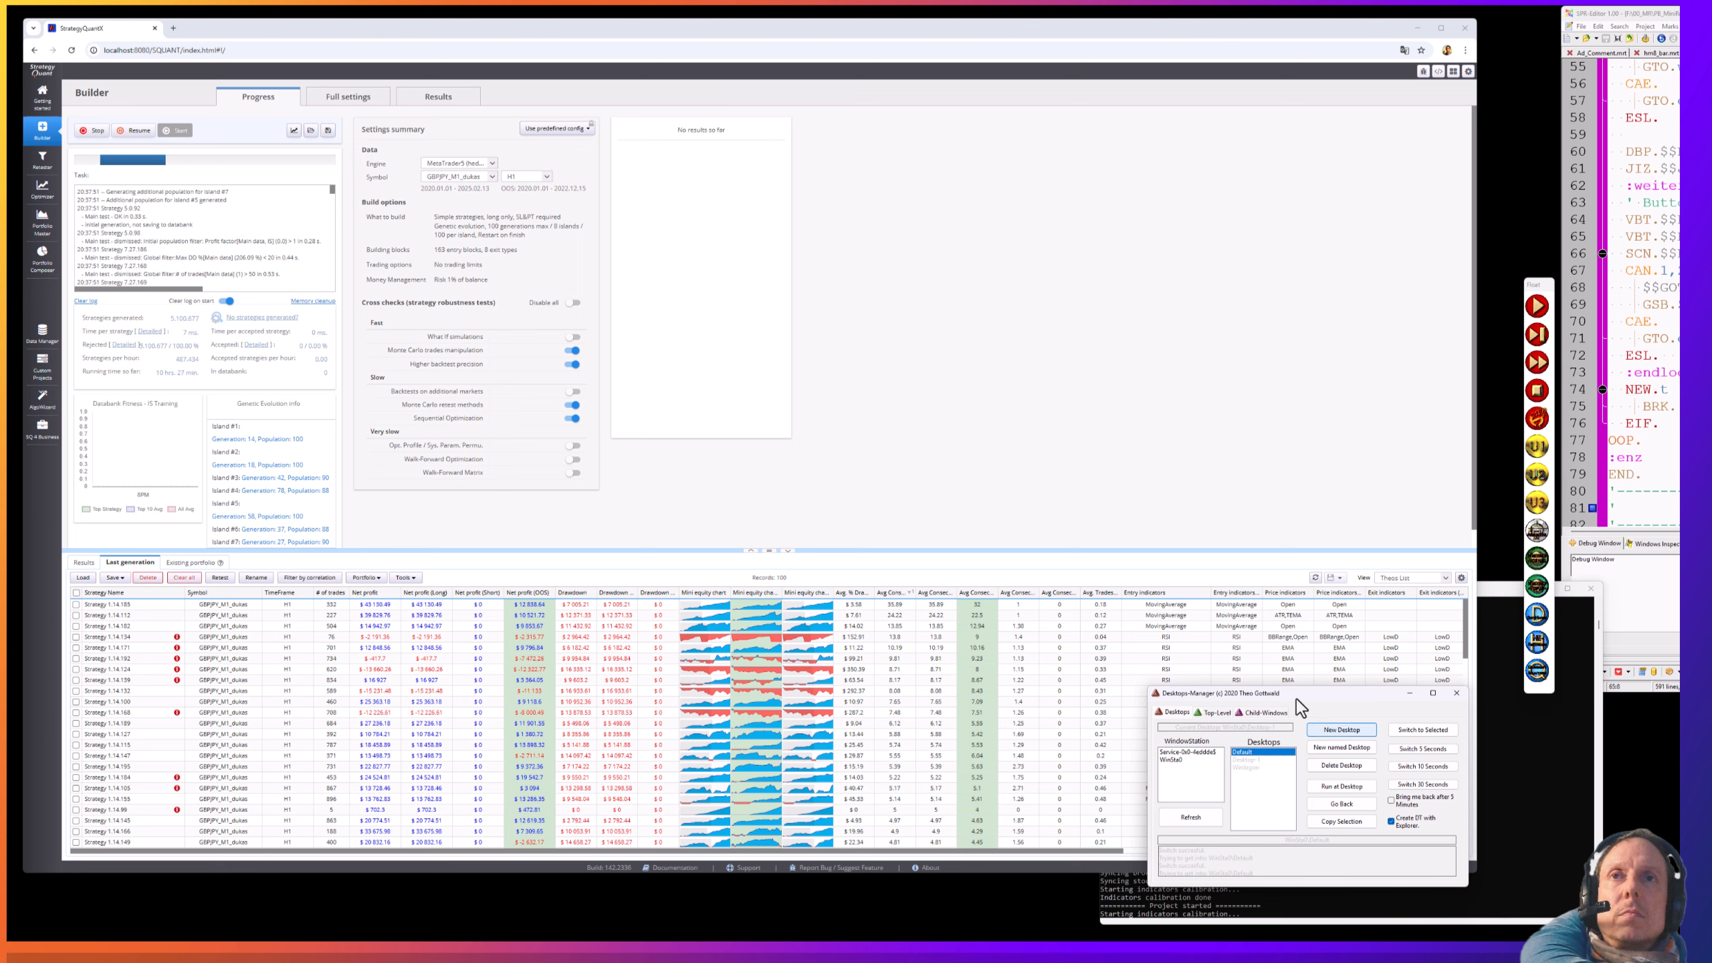
pyautogui.moveTo(1271, 698); pyautogui.dragTo(1234, 697)
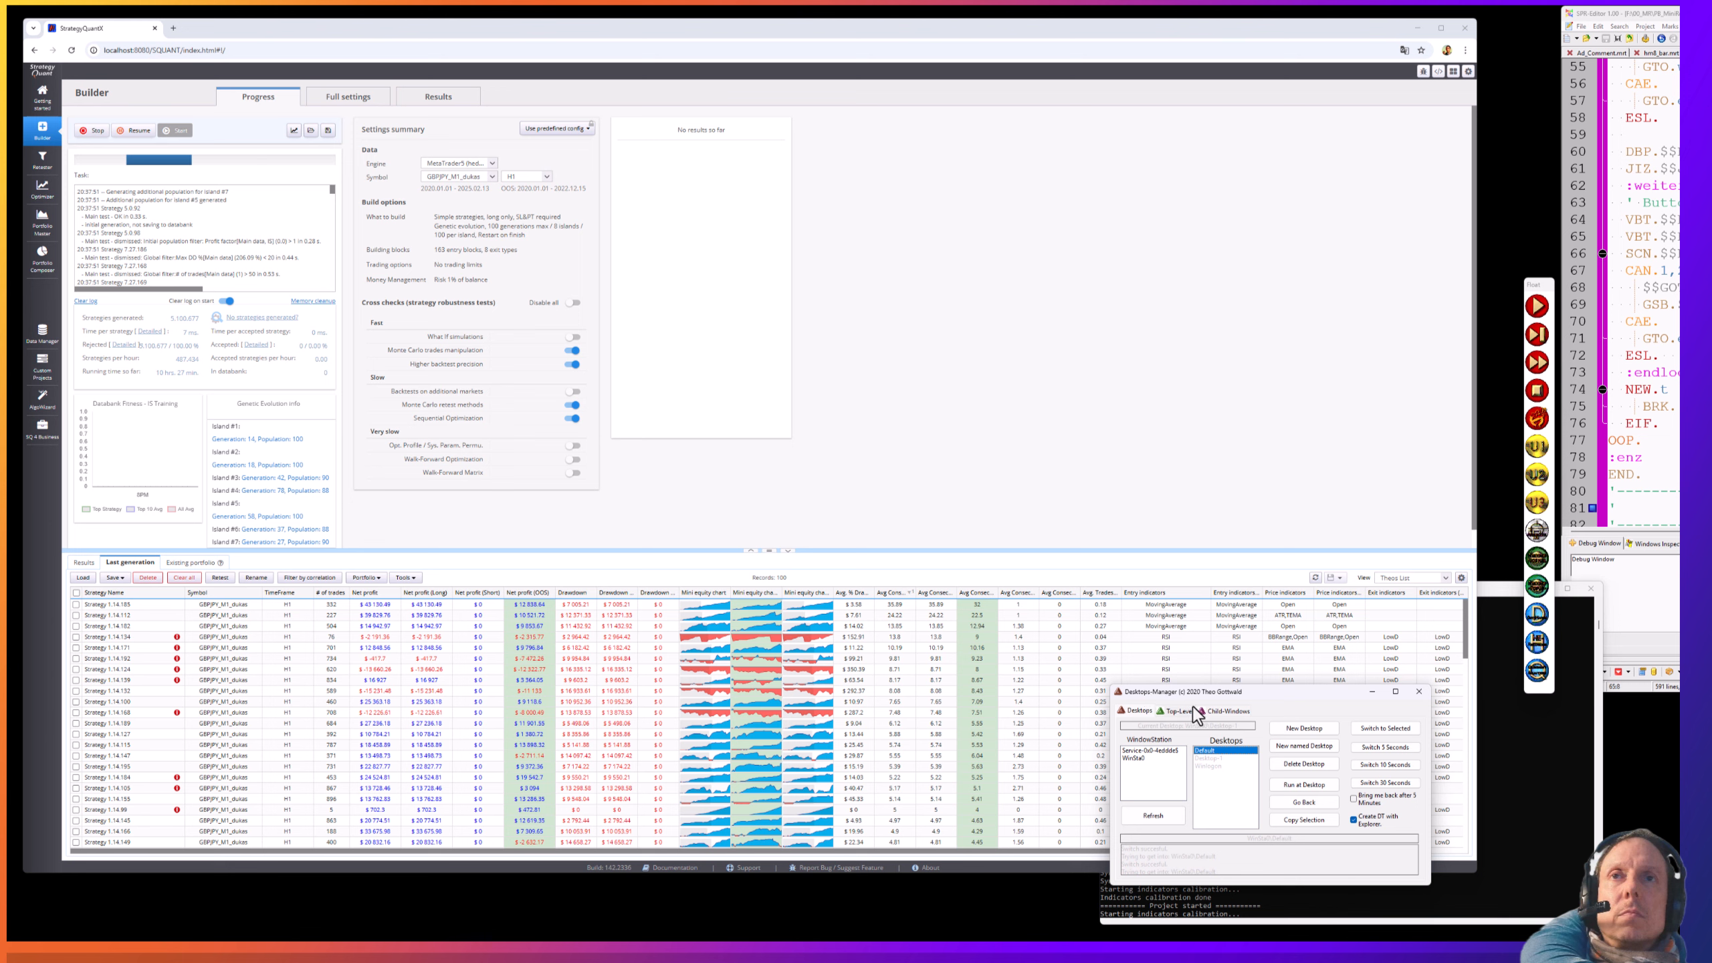
pyautogui.moveTo(1195, 700); pyautogui.dragTo(1711, 848)
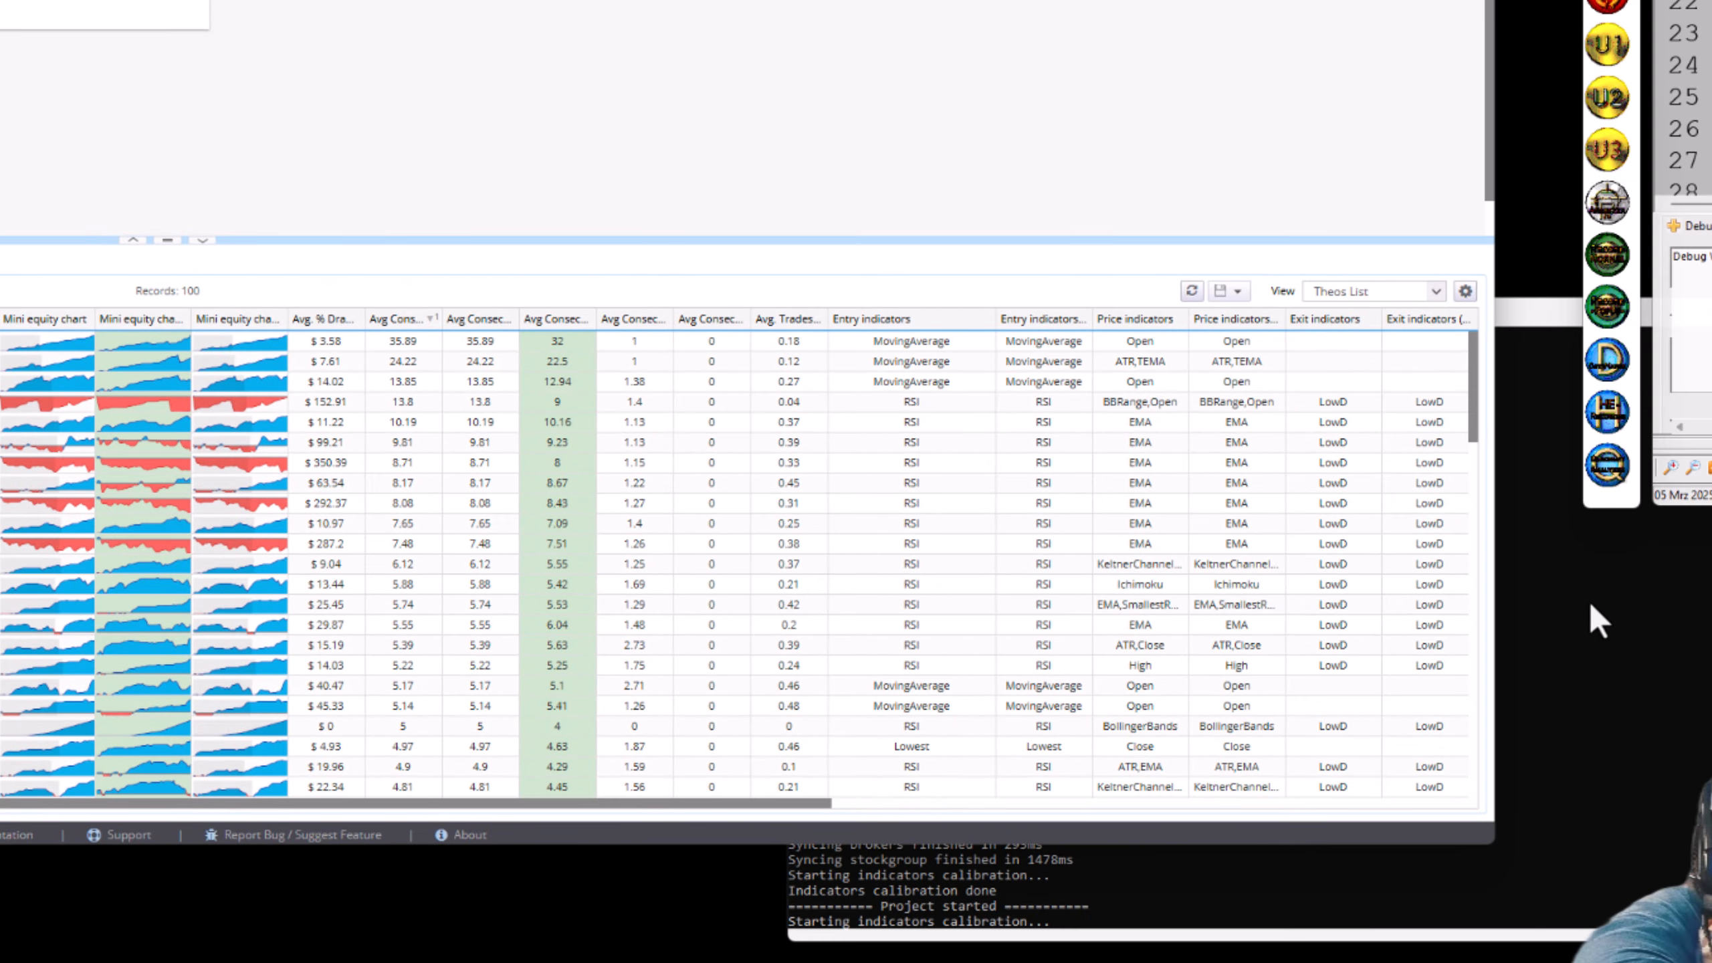
# - Check the GUI server log in the sqcli.exe console, then return to the StrategyQuant X builder
pyautogui.click(1582, 729)
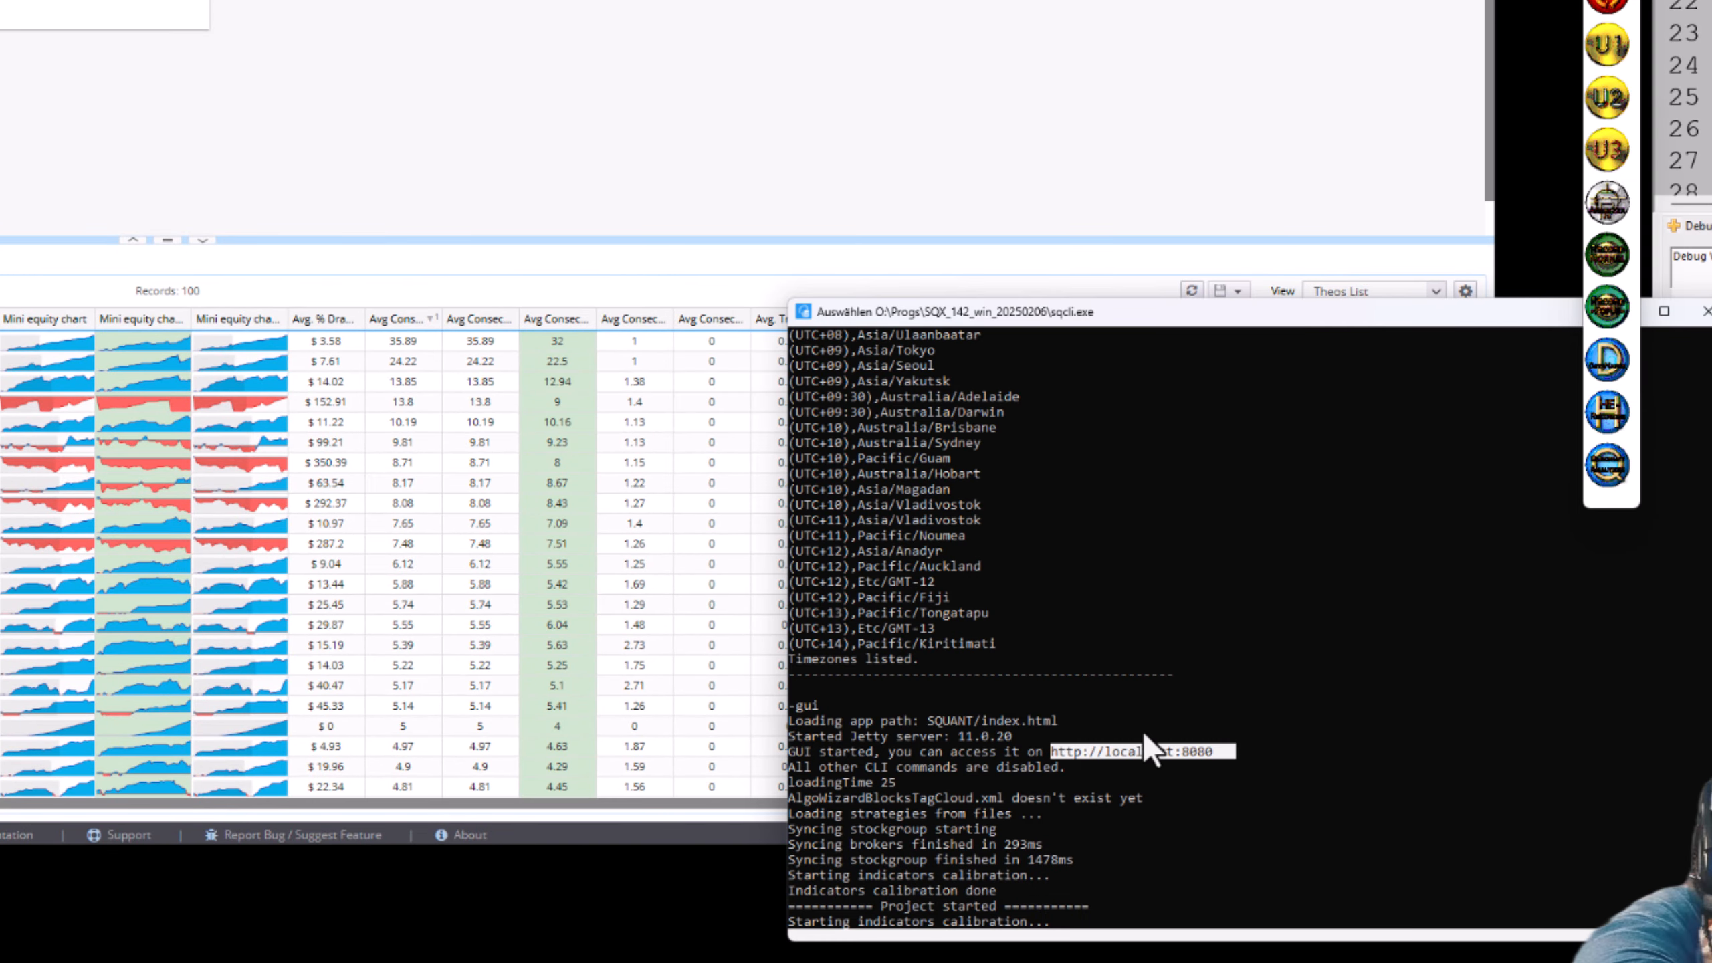
pyautogui.click(1247, 748)
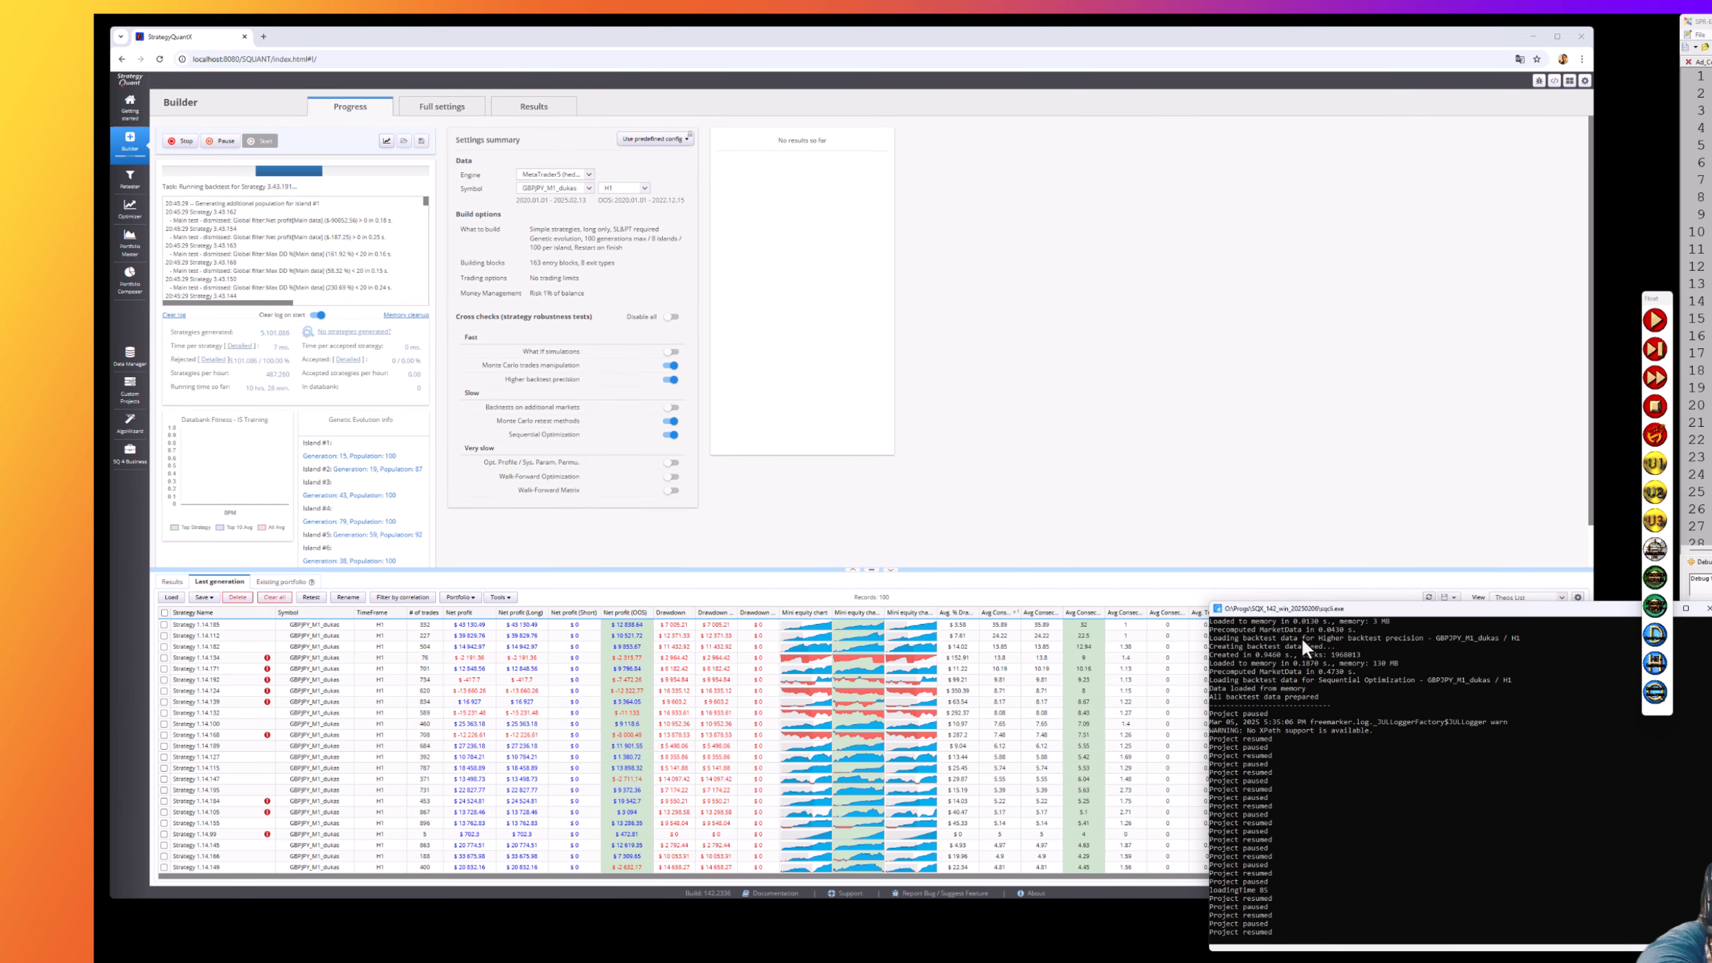
pyautogui.click(1300, 535)
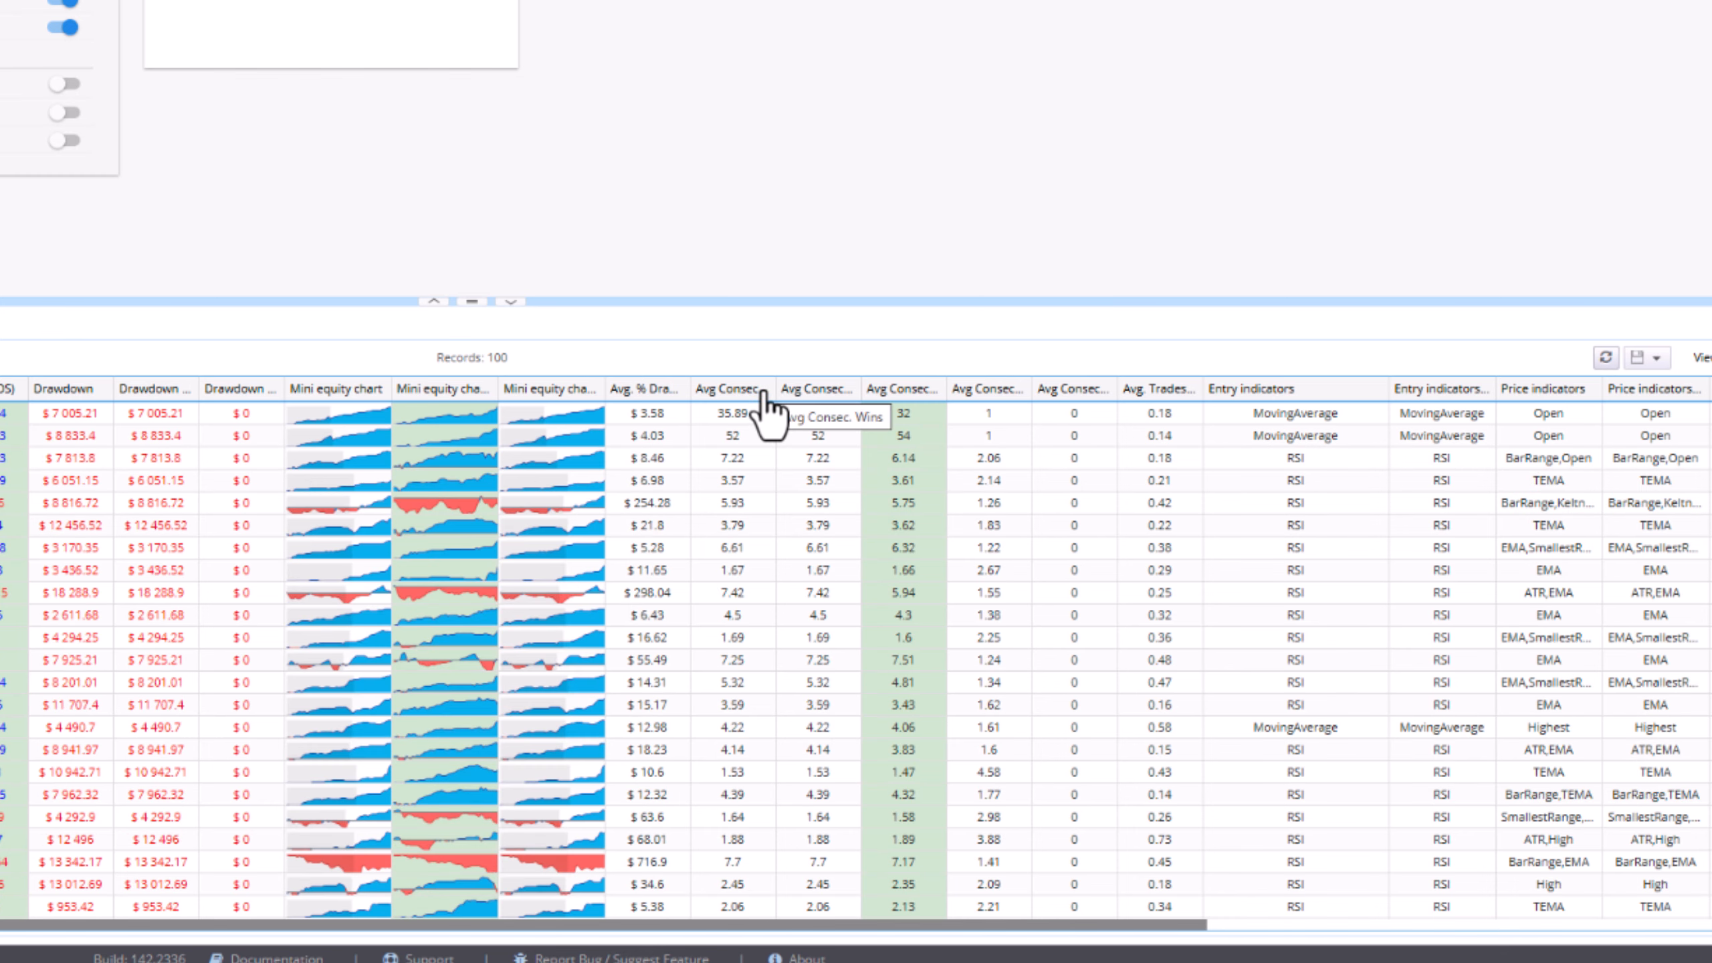
# - Sort last-generation strategies by Avg Consec. Wins descending, then pause and resume the build
pyautogui.click(748, 390)
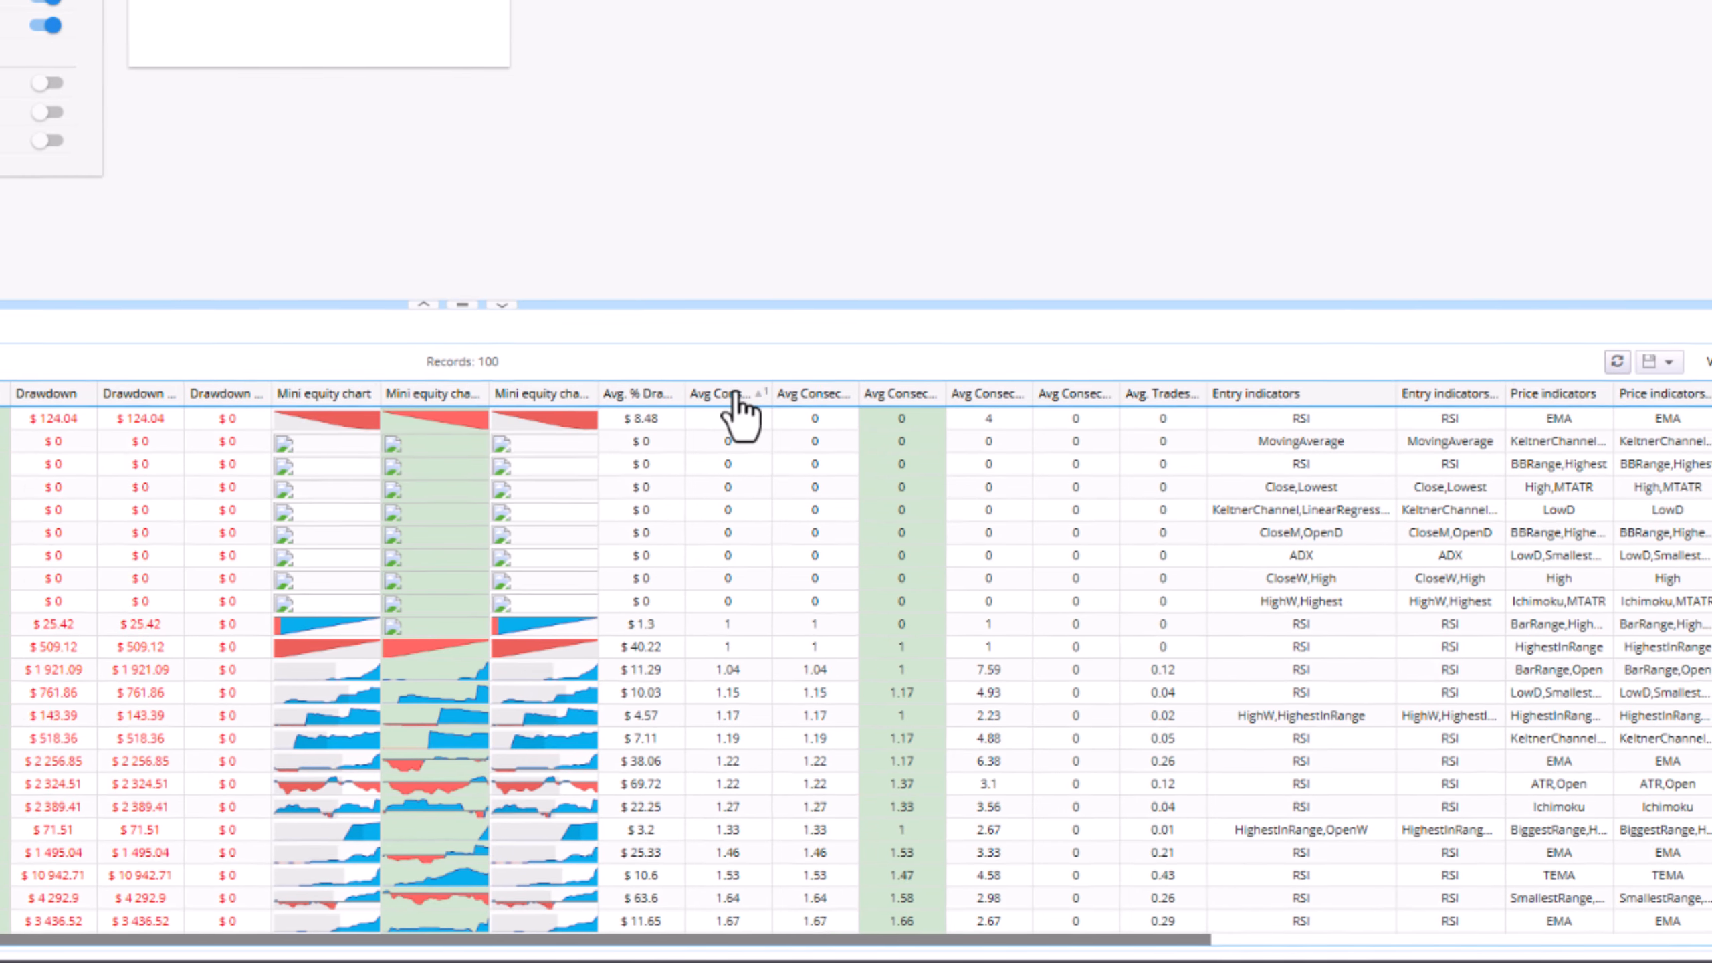
pyautogui.click(733, 390)
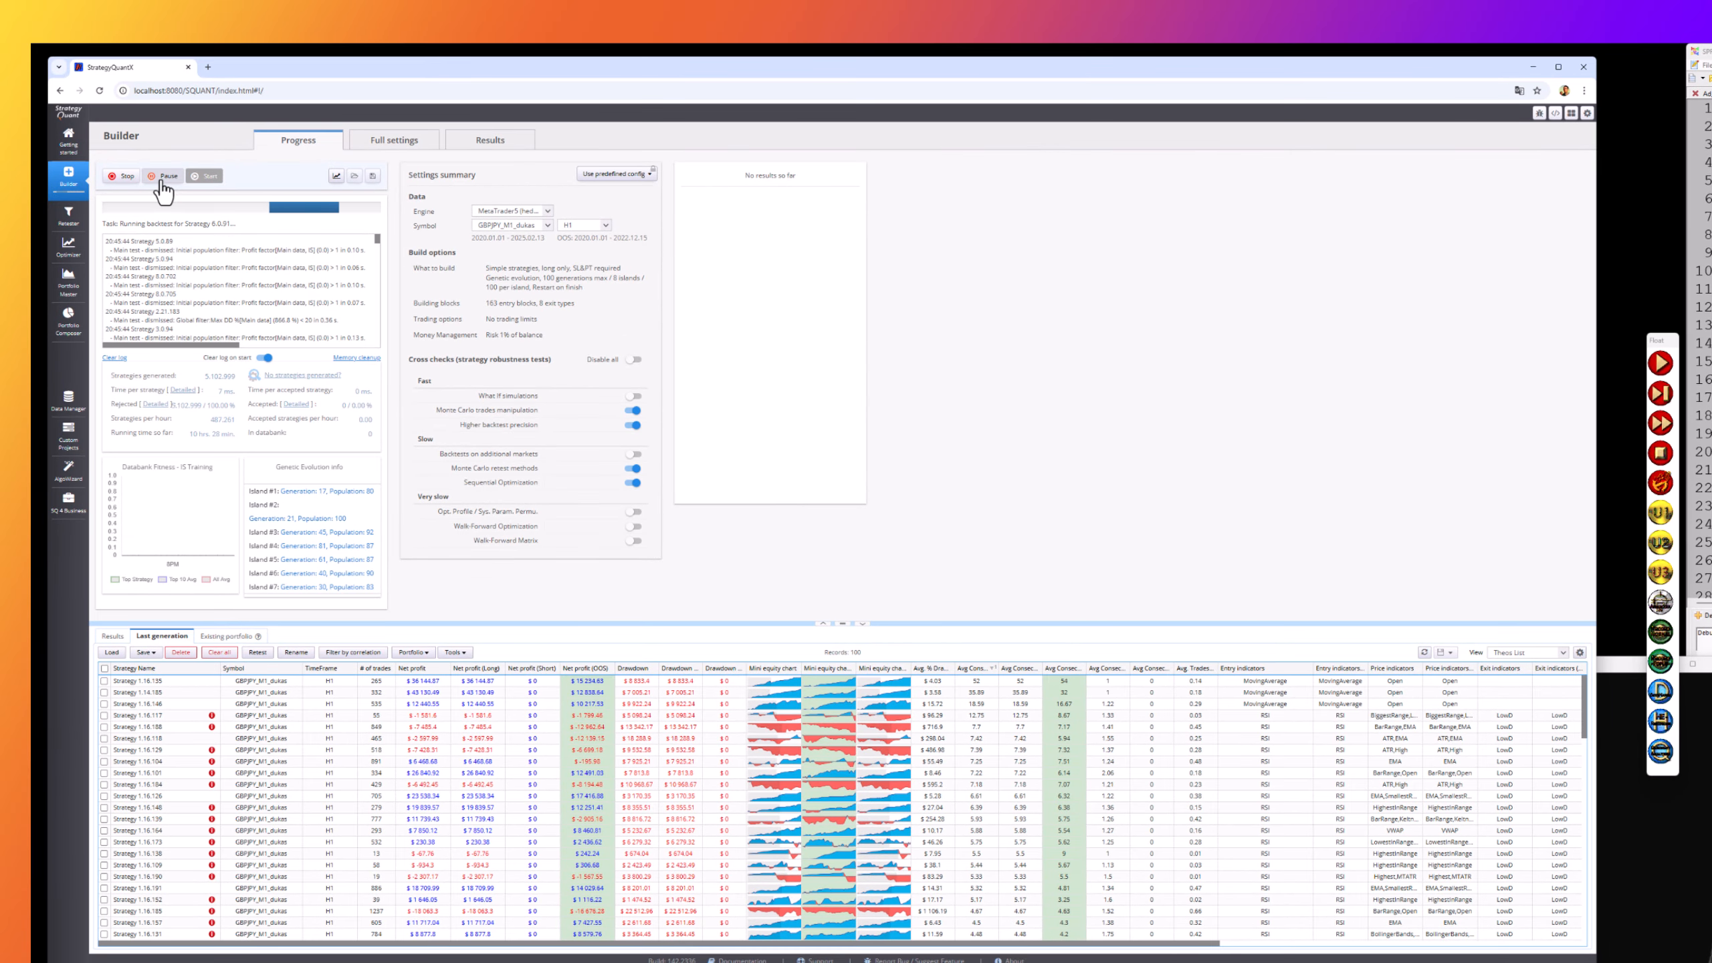
pyautogui.click(163, 176)
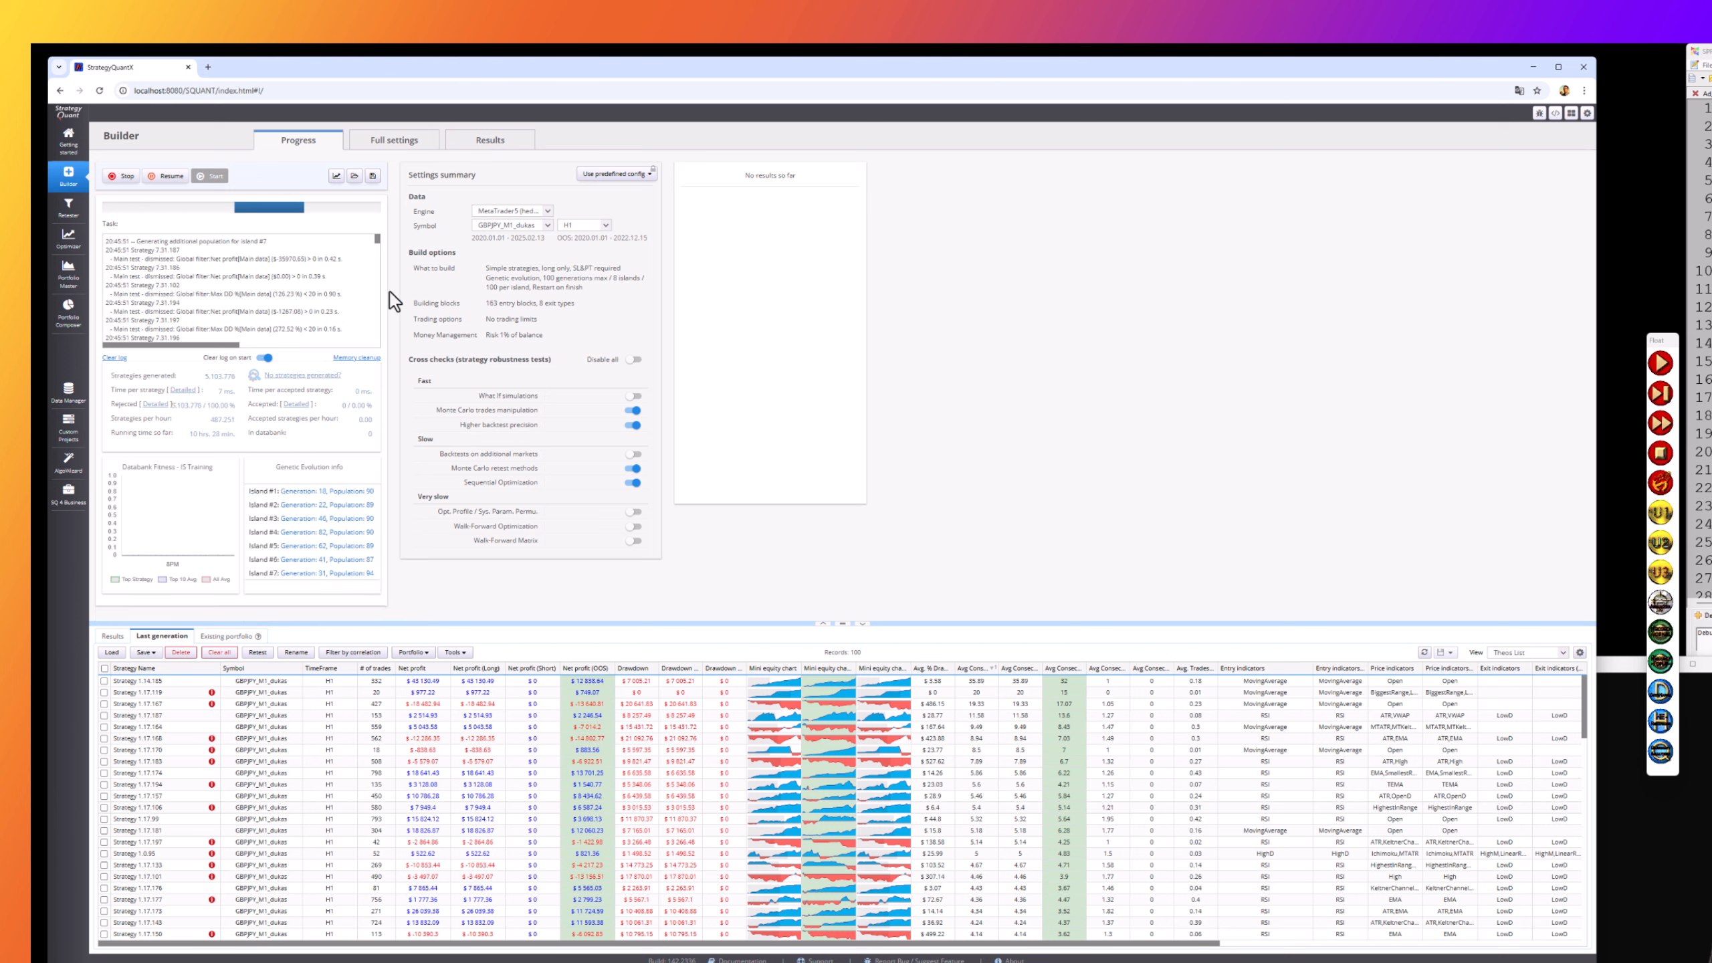
pyautogui.click(166, 177)
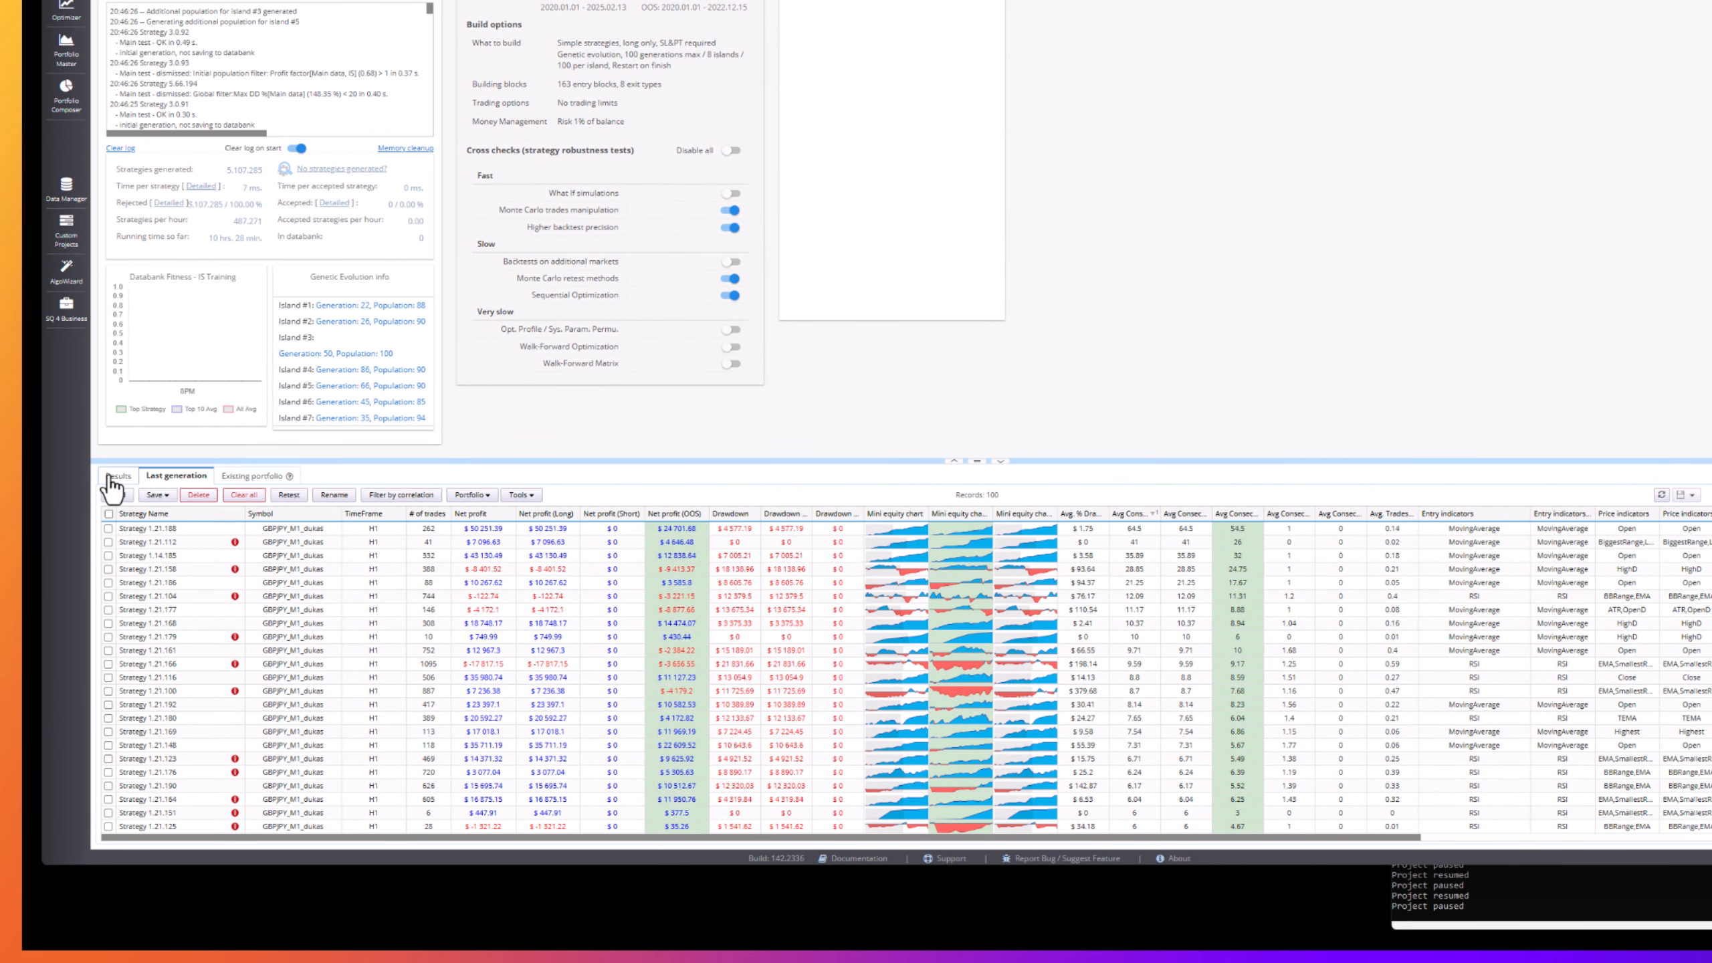
# - Select the top strategy in Last generation and open the Theos List column view settings
pyautogui.click(114, 476)
pyautogui.click(176, 476)
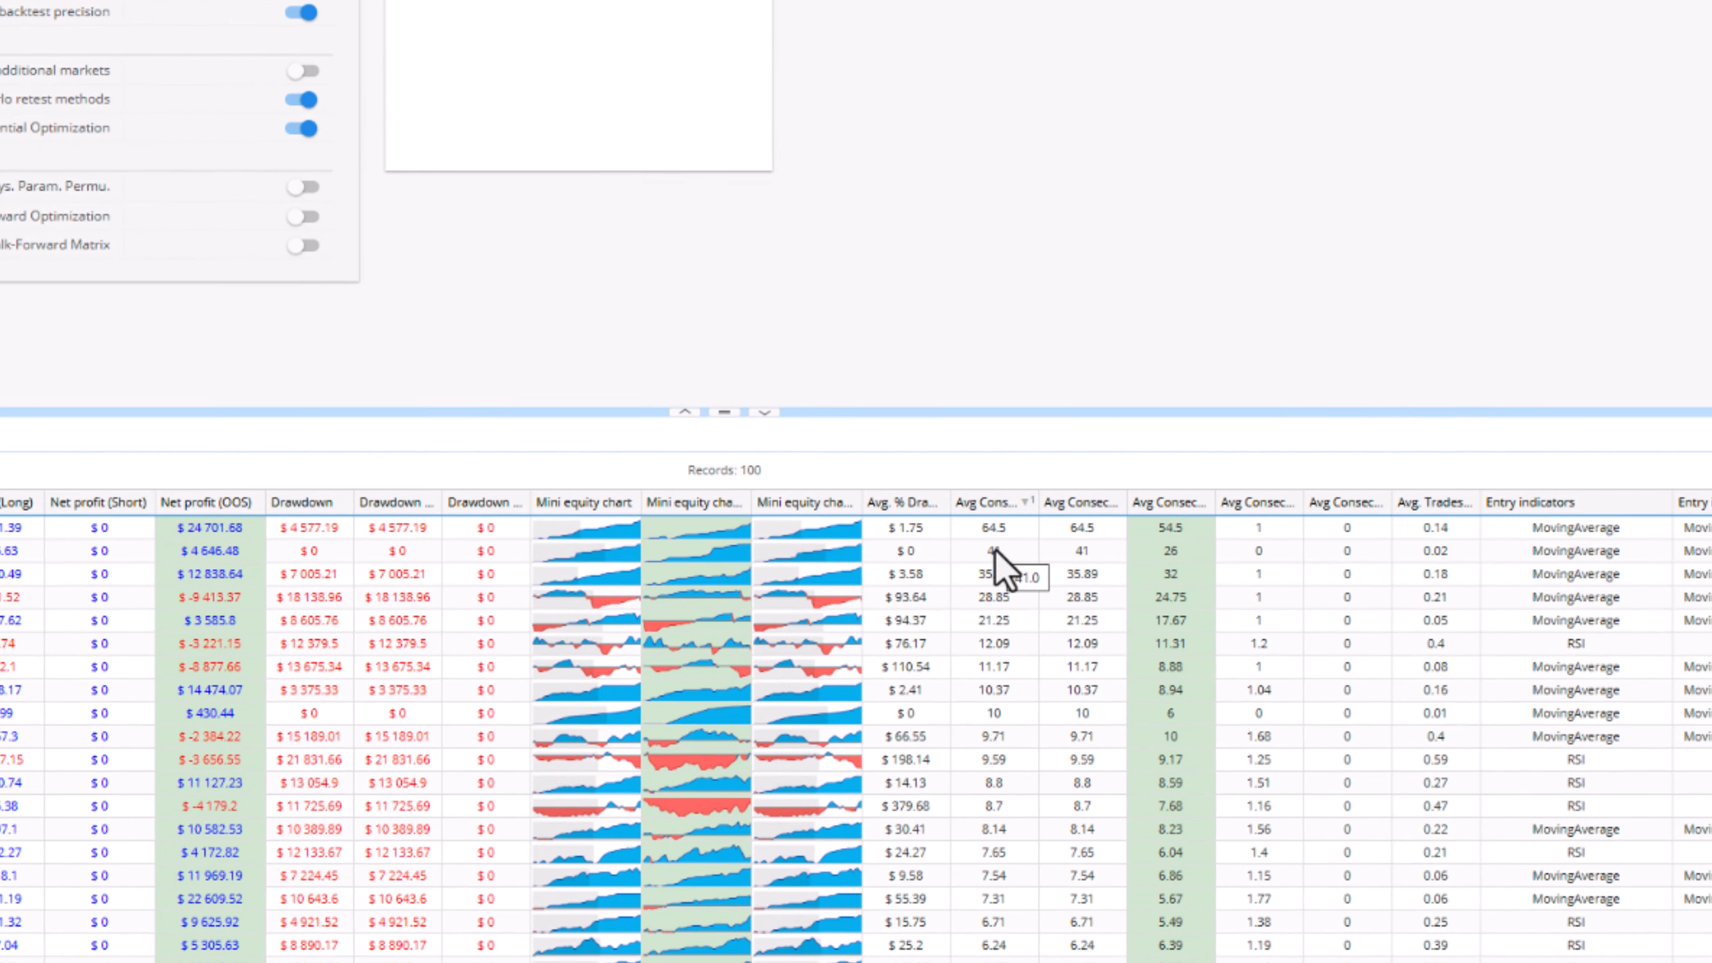
pyautogui.click(982, 528)
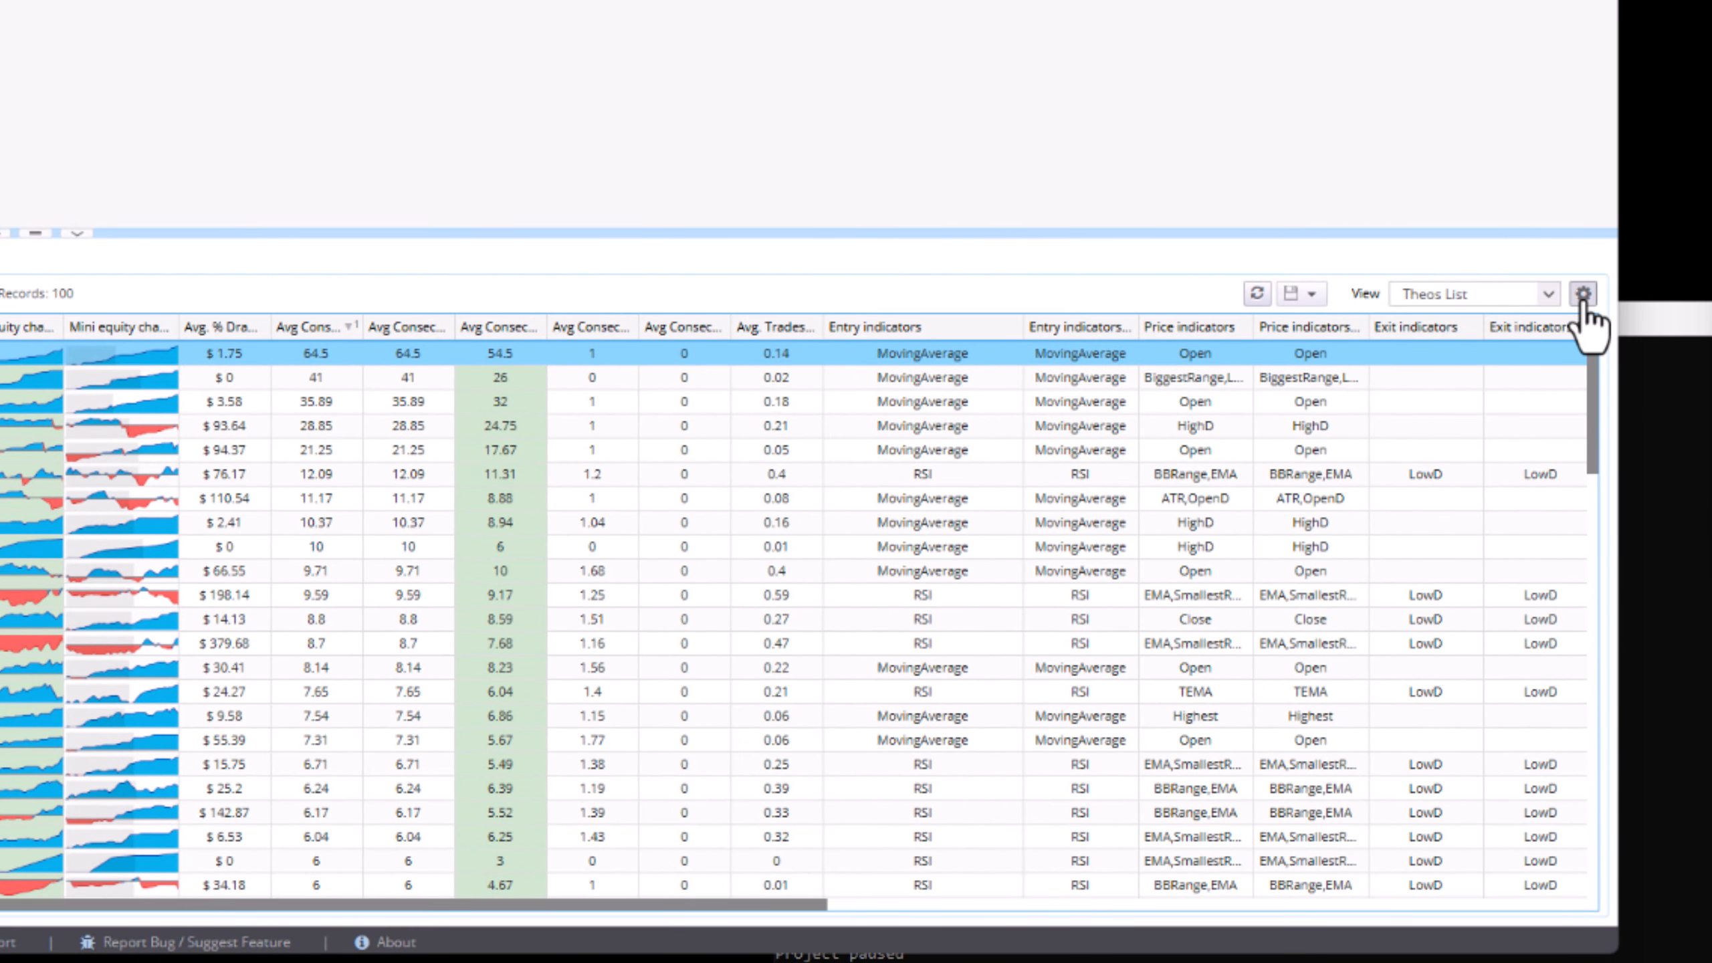
pyautogui.click(1583, 294)
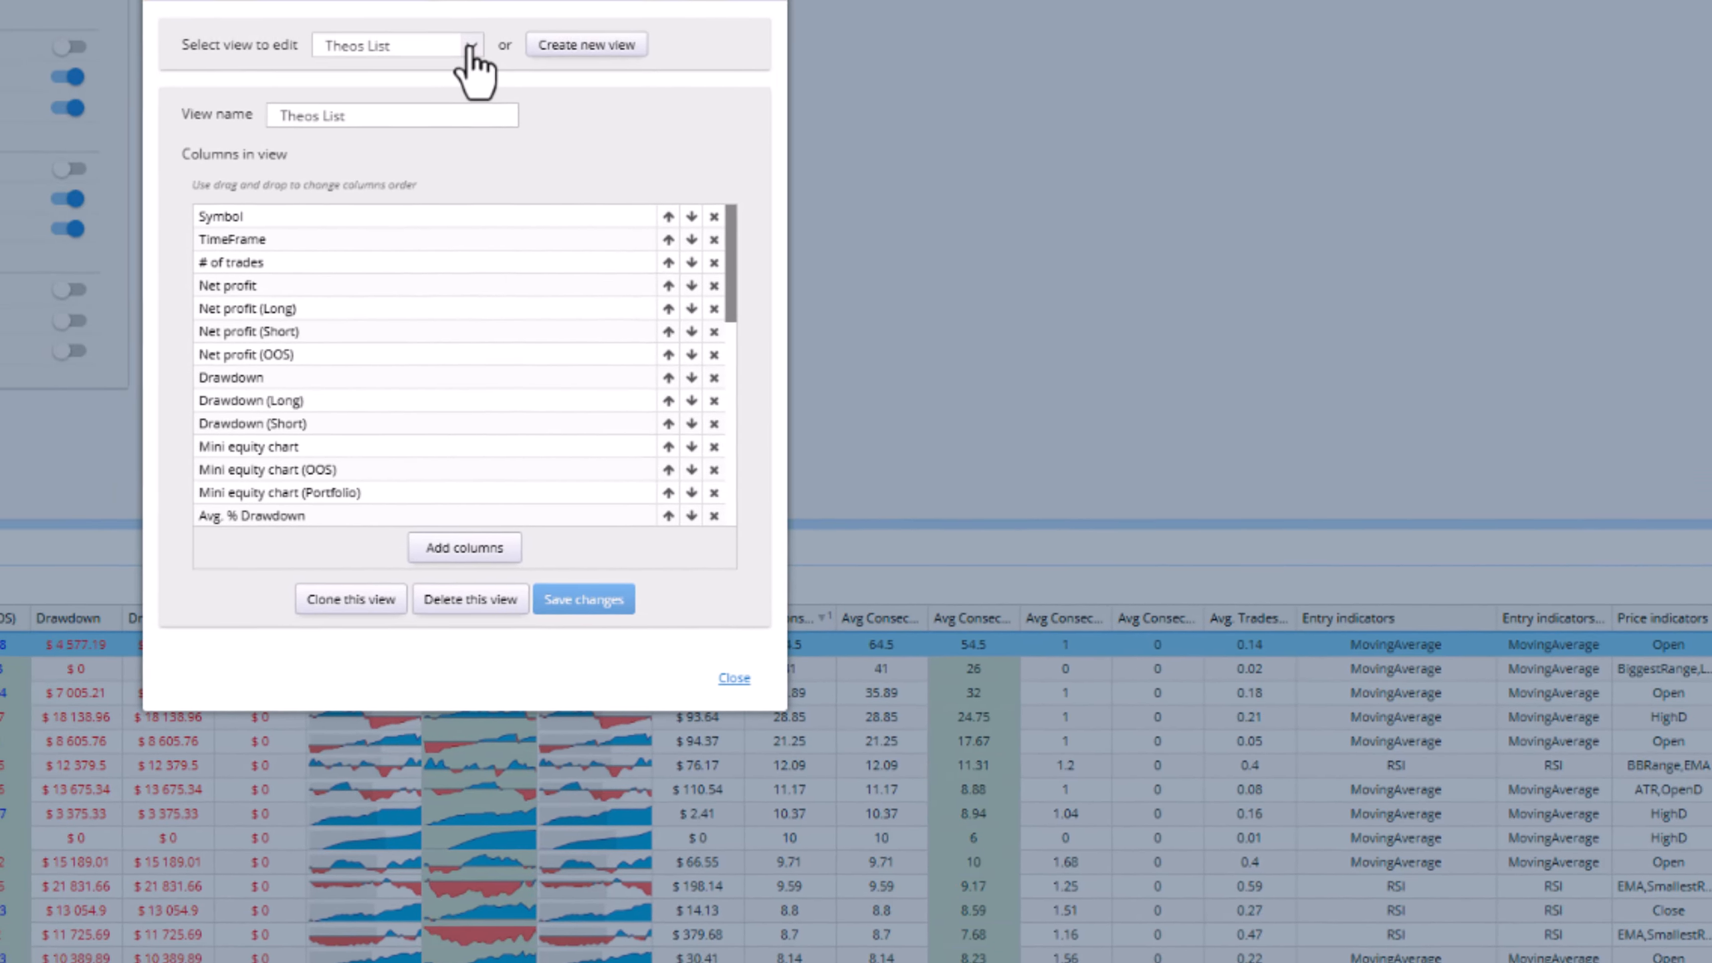
# - Load Default - Main data in Manage views, close it, and switch the table to Default - MC
pyautogui.click(470, 45)
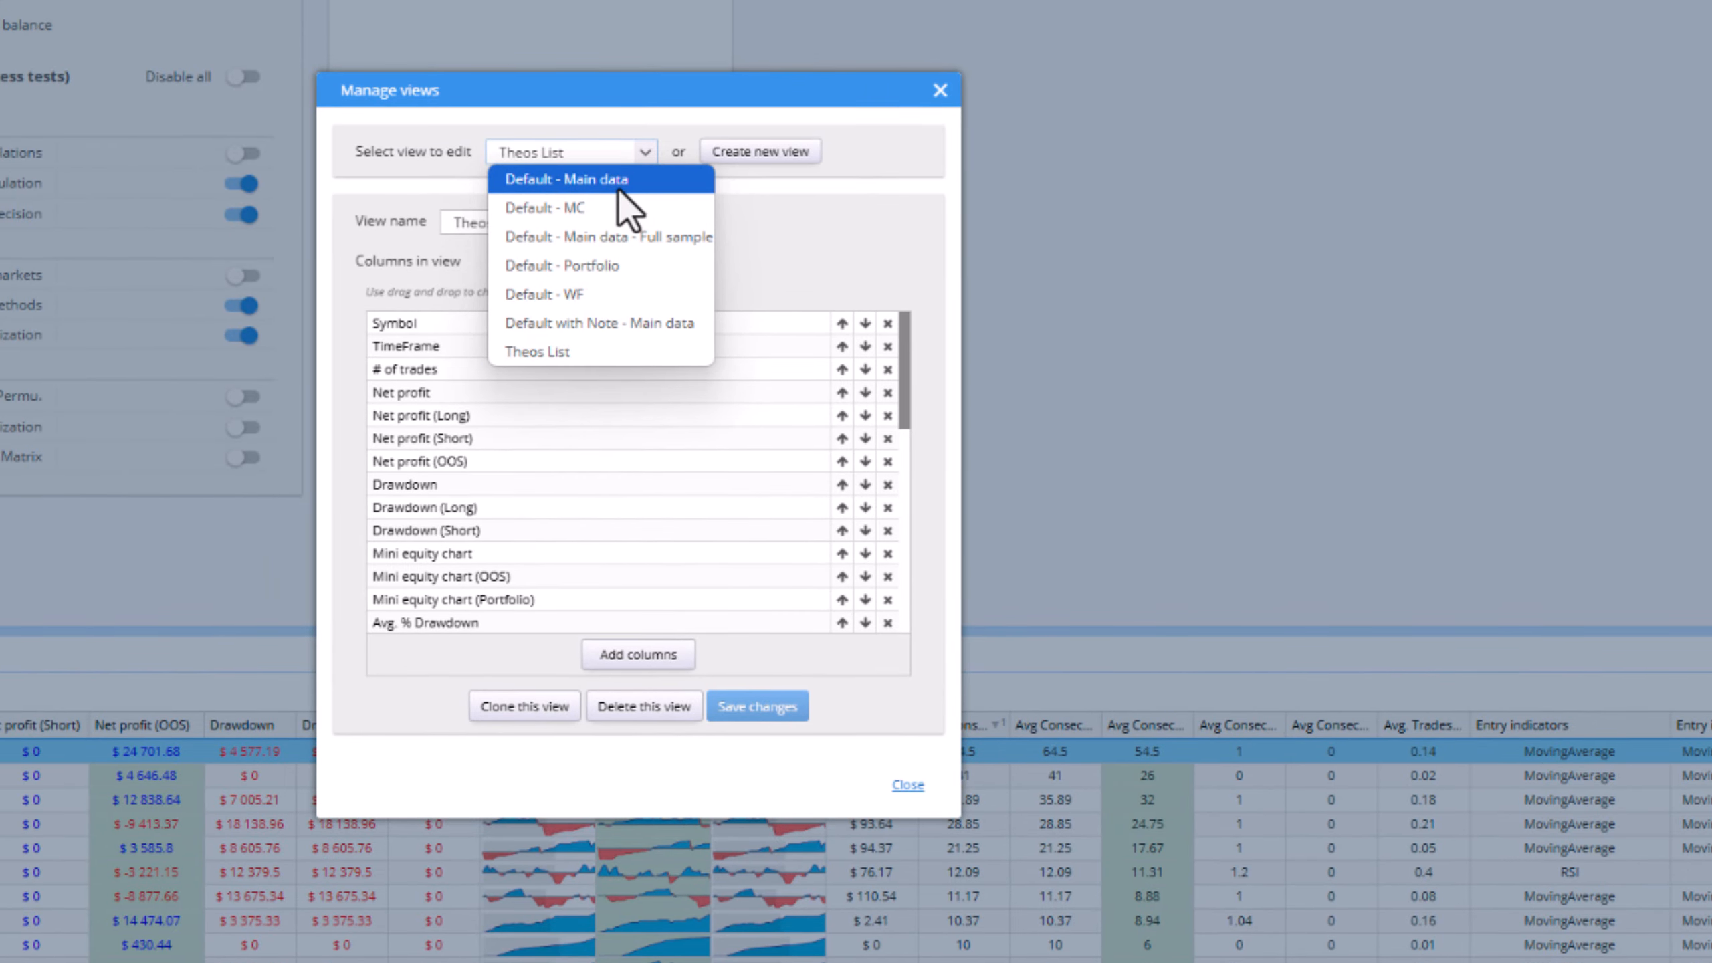
pyautogui.click(618, 187)
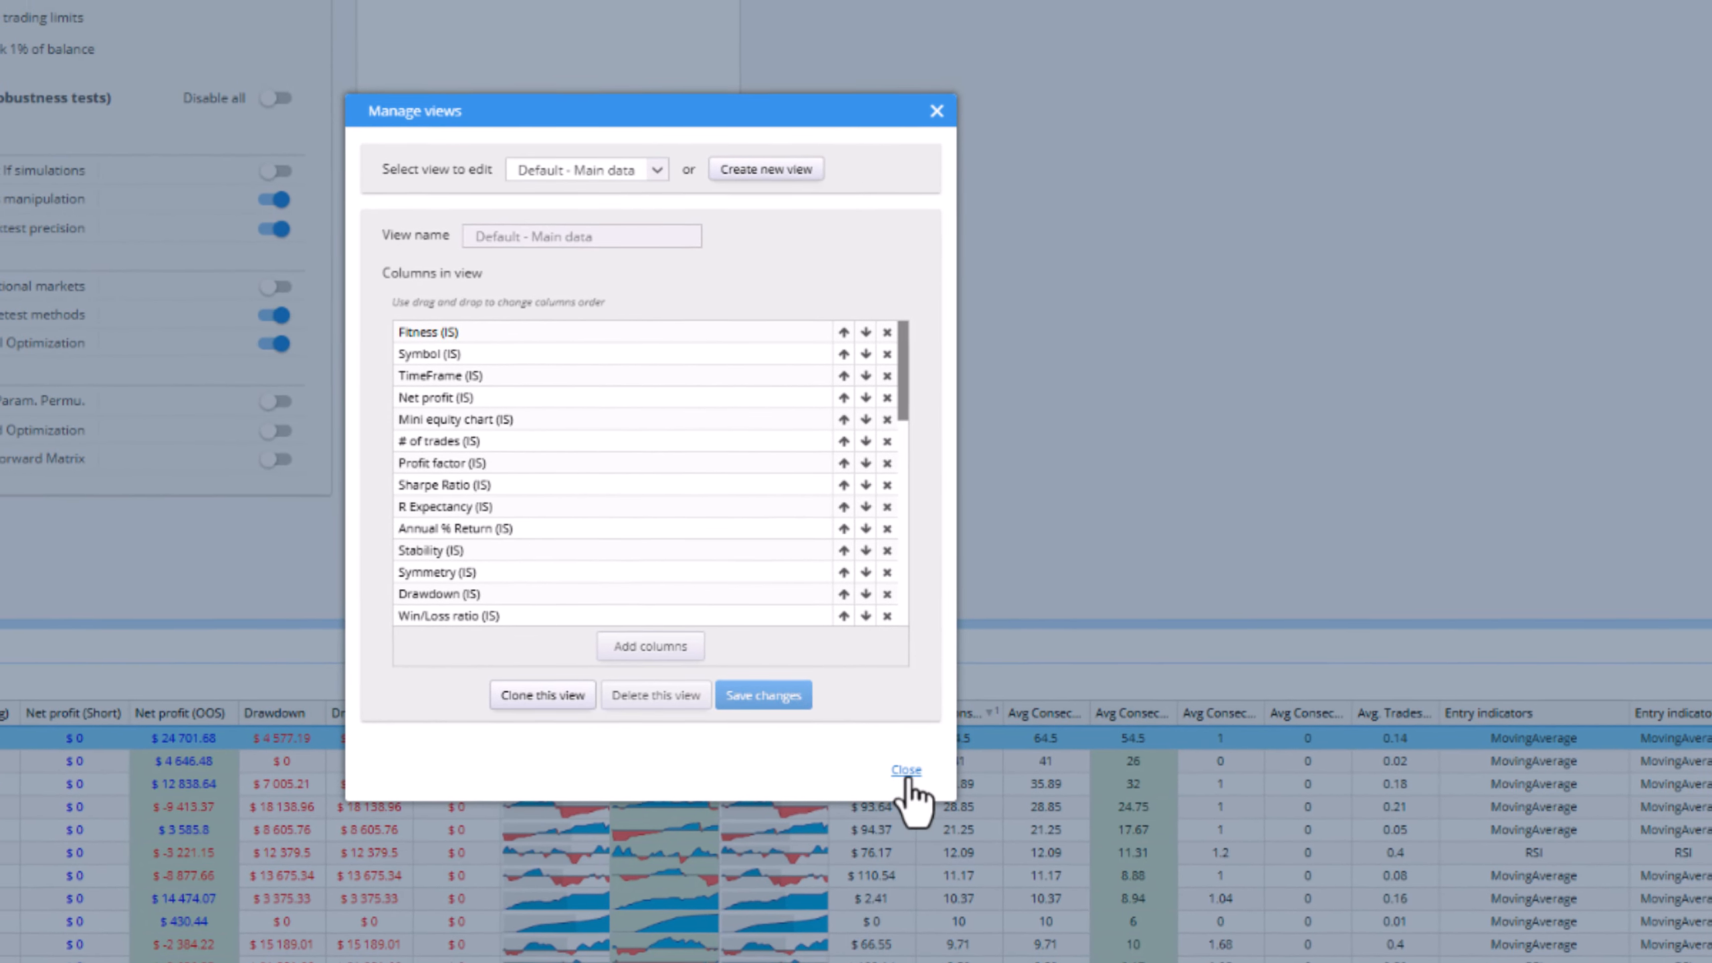
pyautogui.click(905, 758)
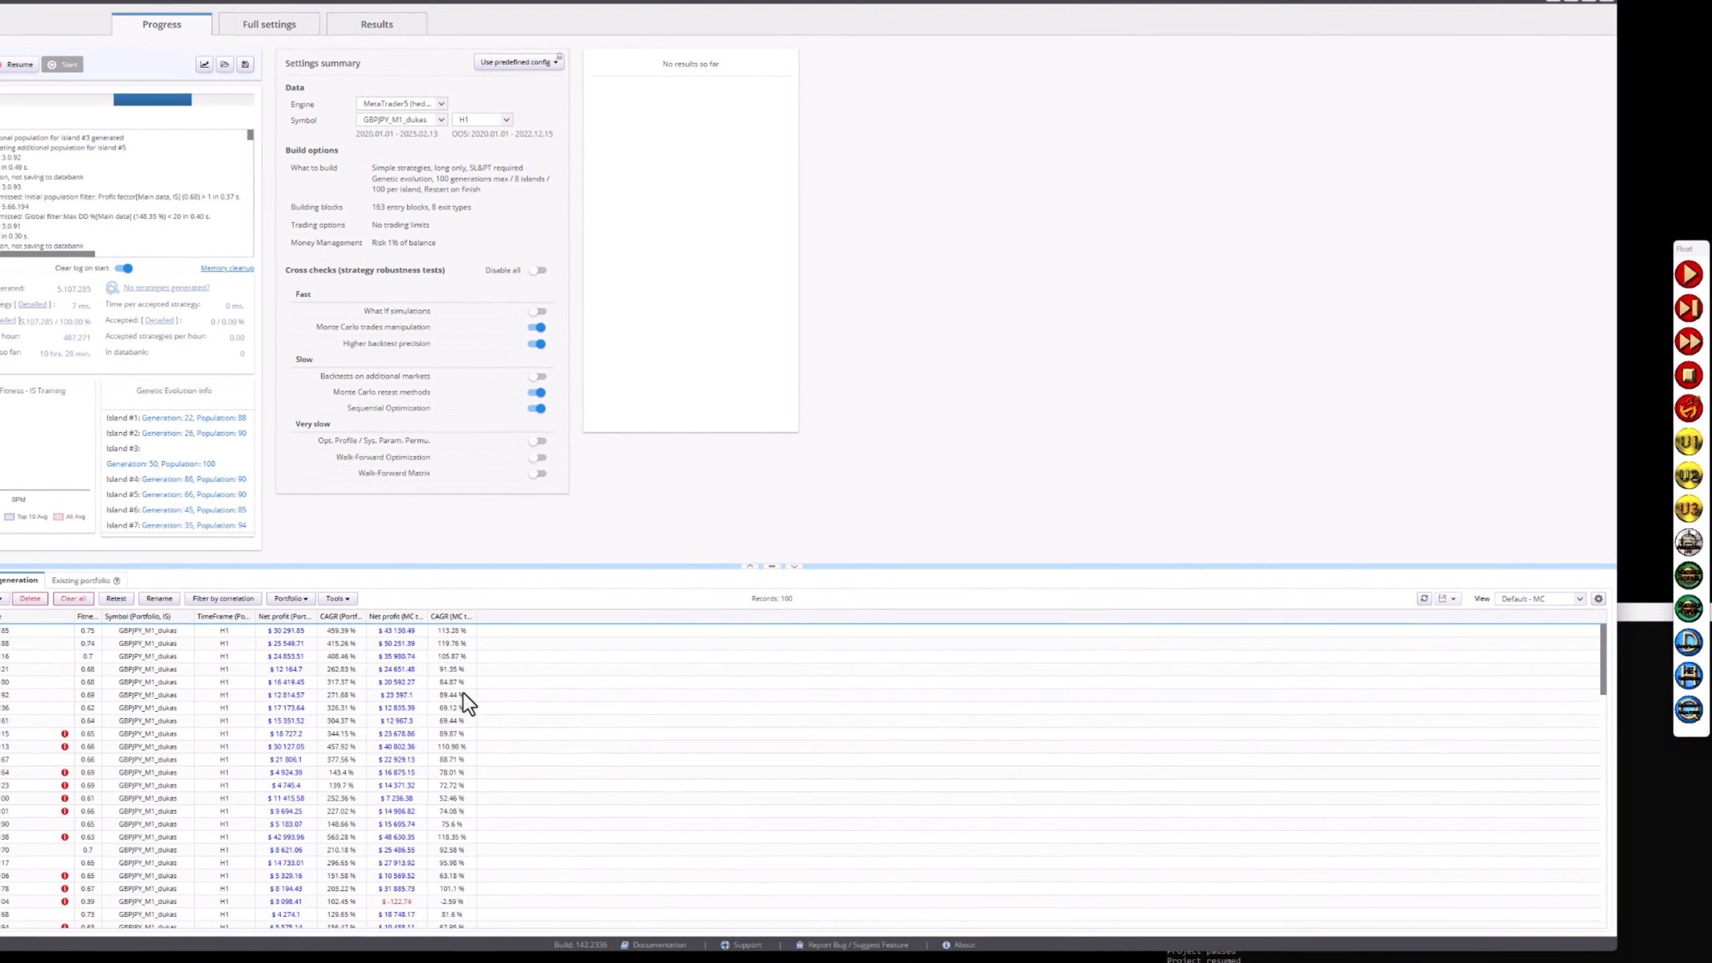
pyautogui.click(1445, 593)
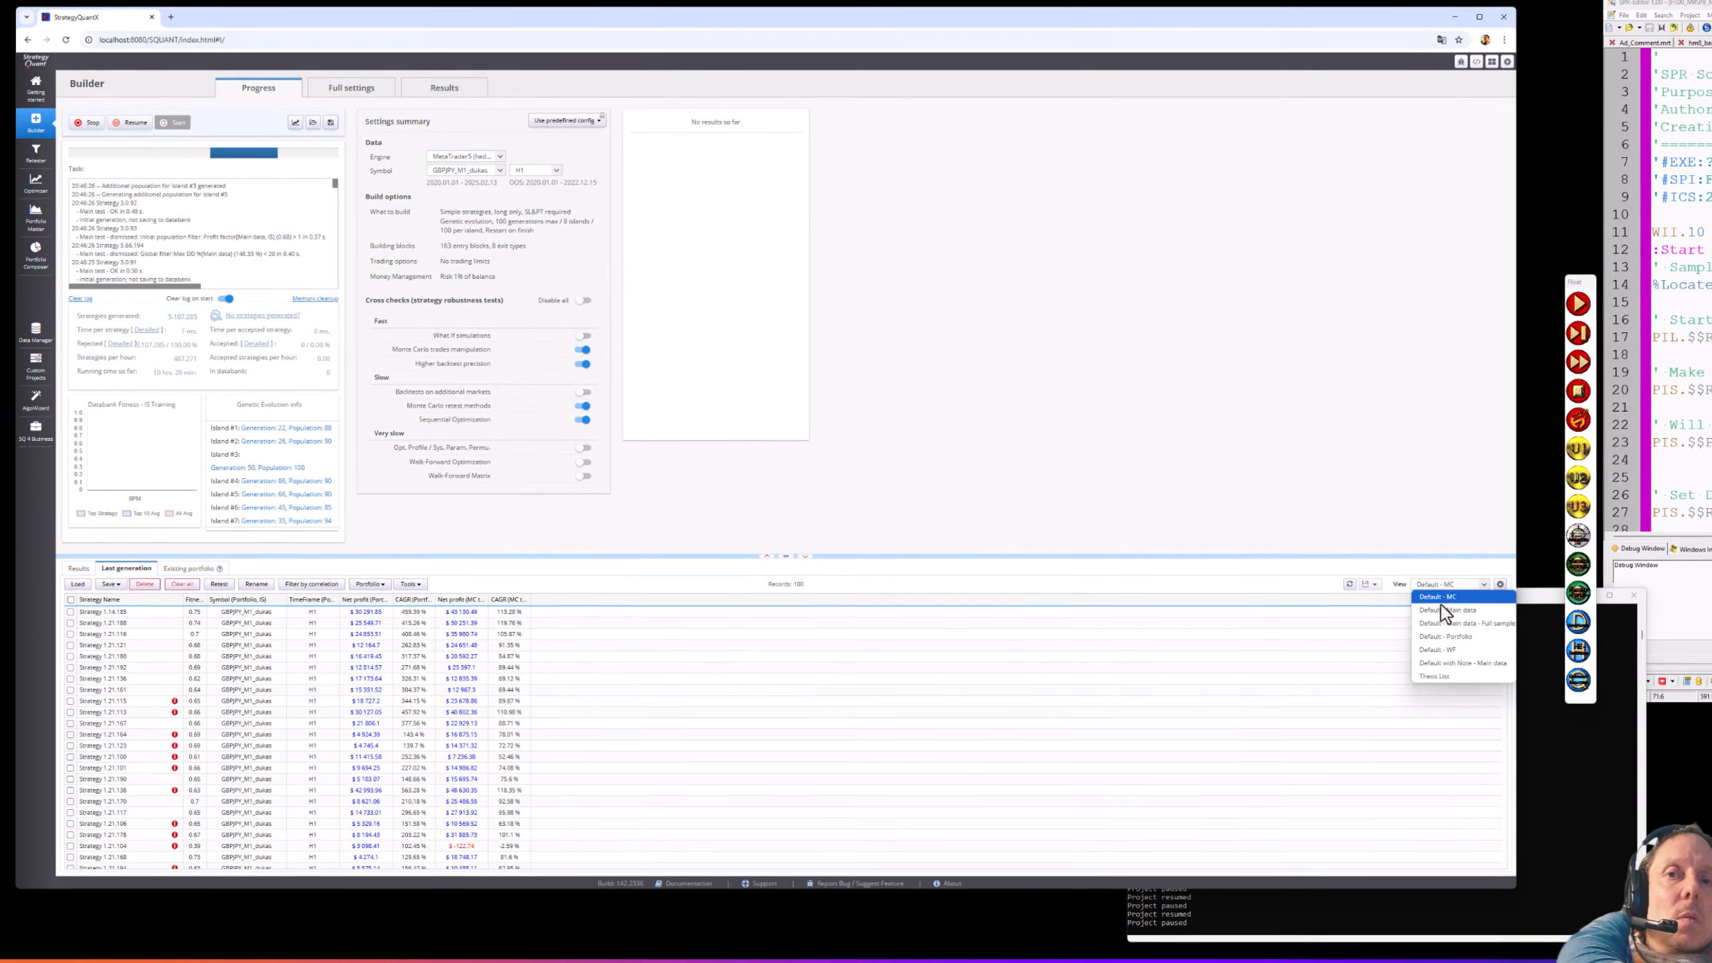
# - Try the Default - Main data and Default - Portfolio views, return to Theos List, and open Manage views
pyautogui.click(1479, 624)
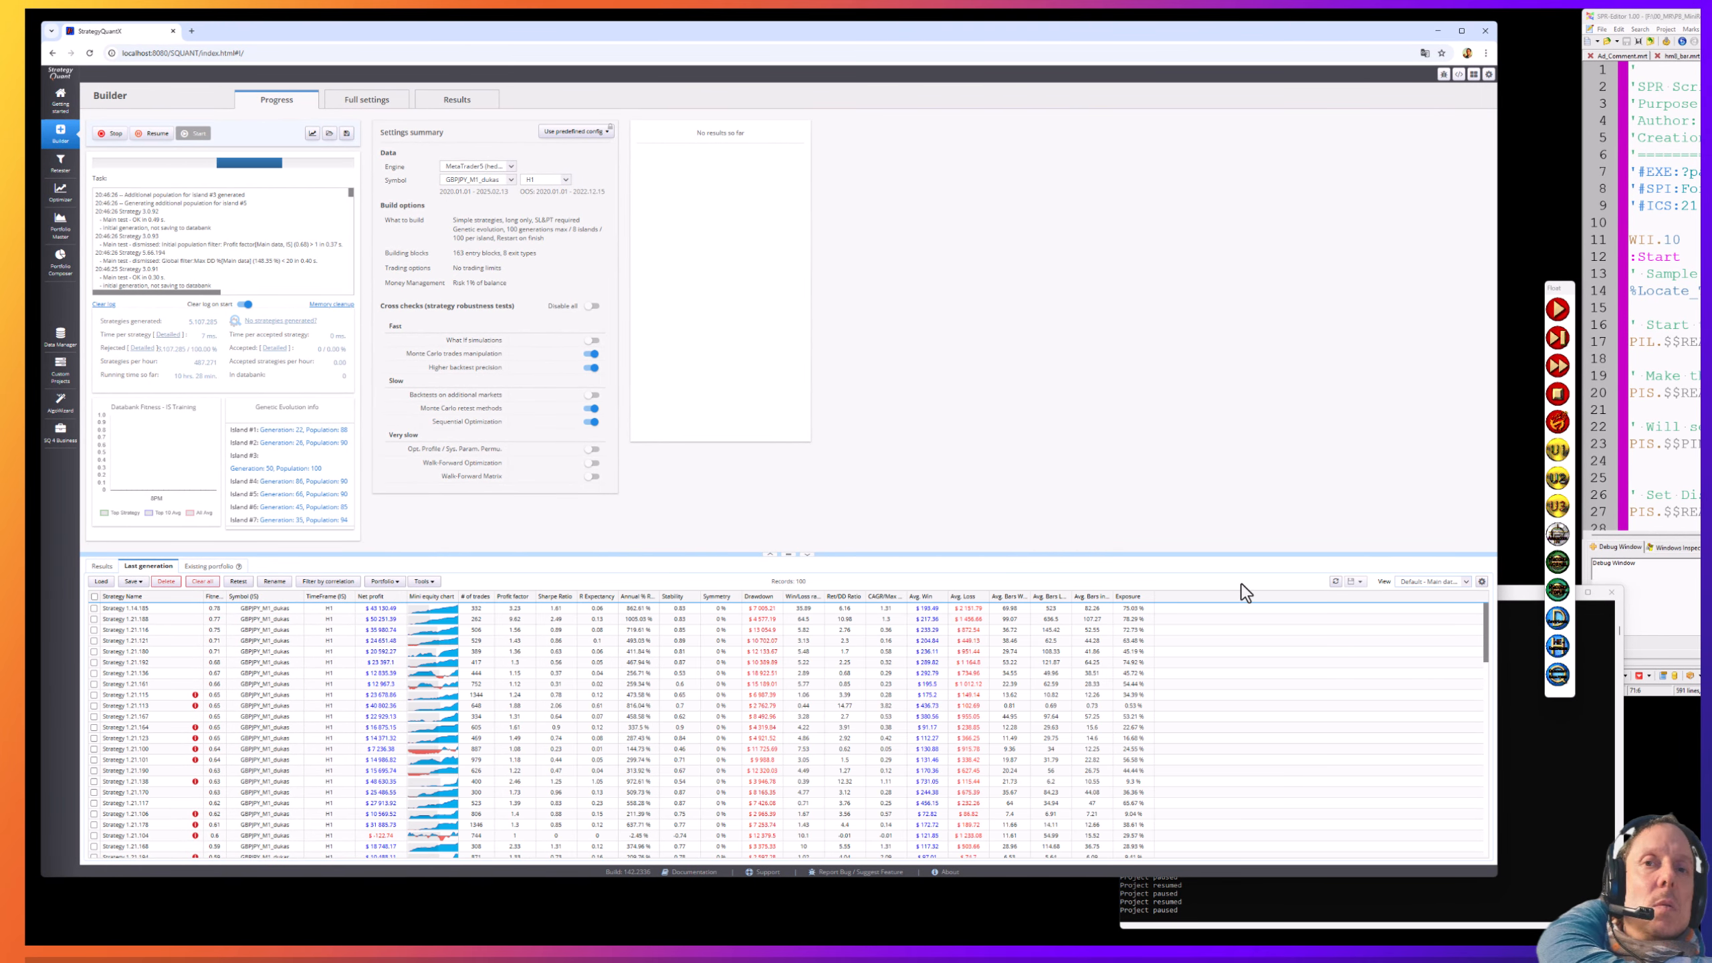
pyautogui.click(1445, 582)
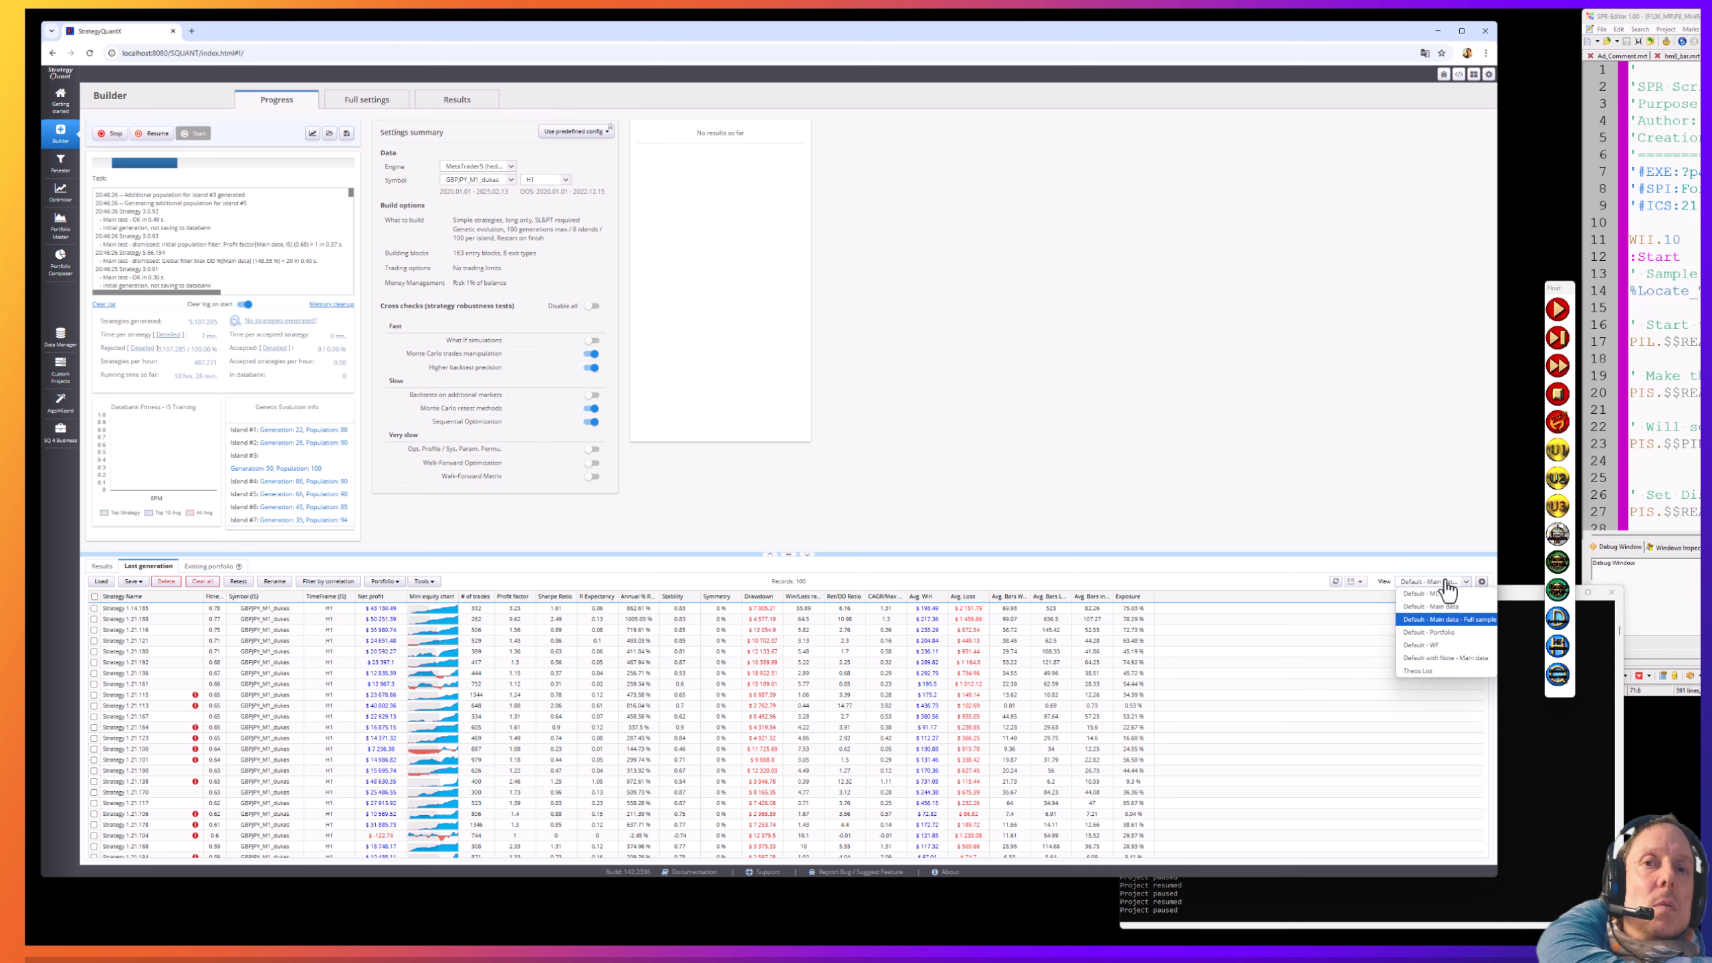
pyautogui.click(1439, 631)
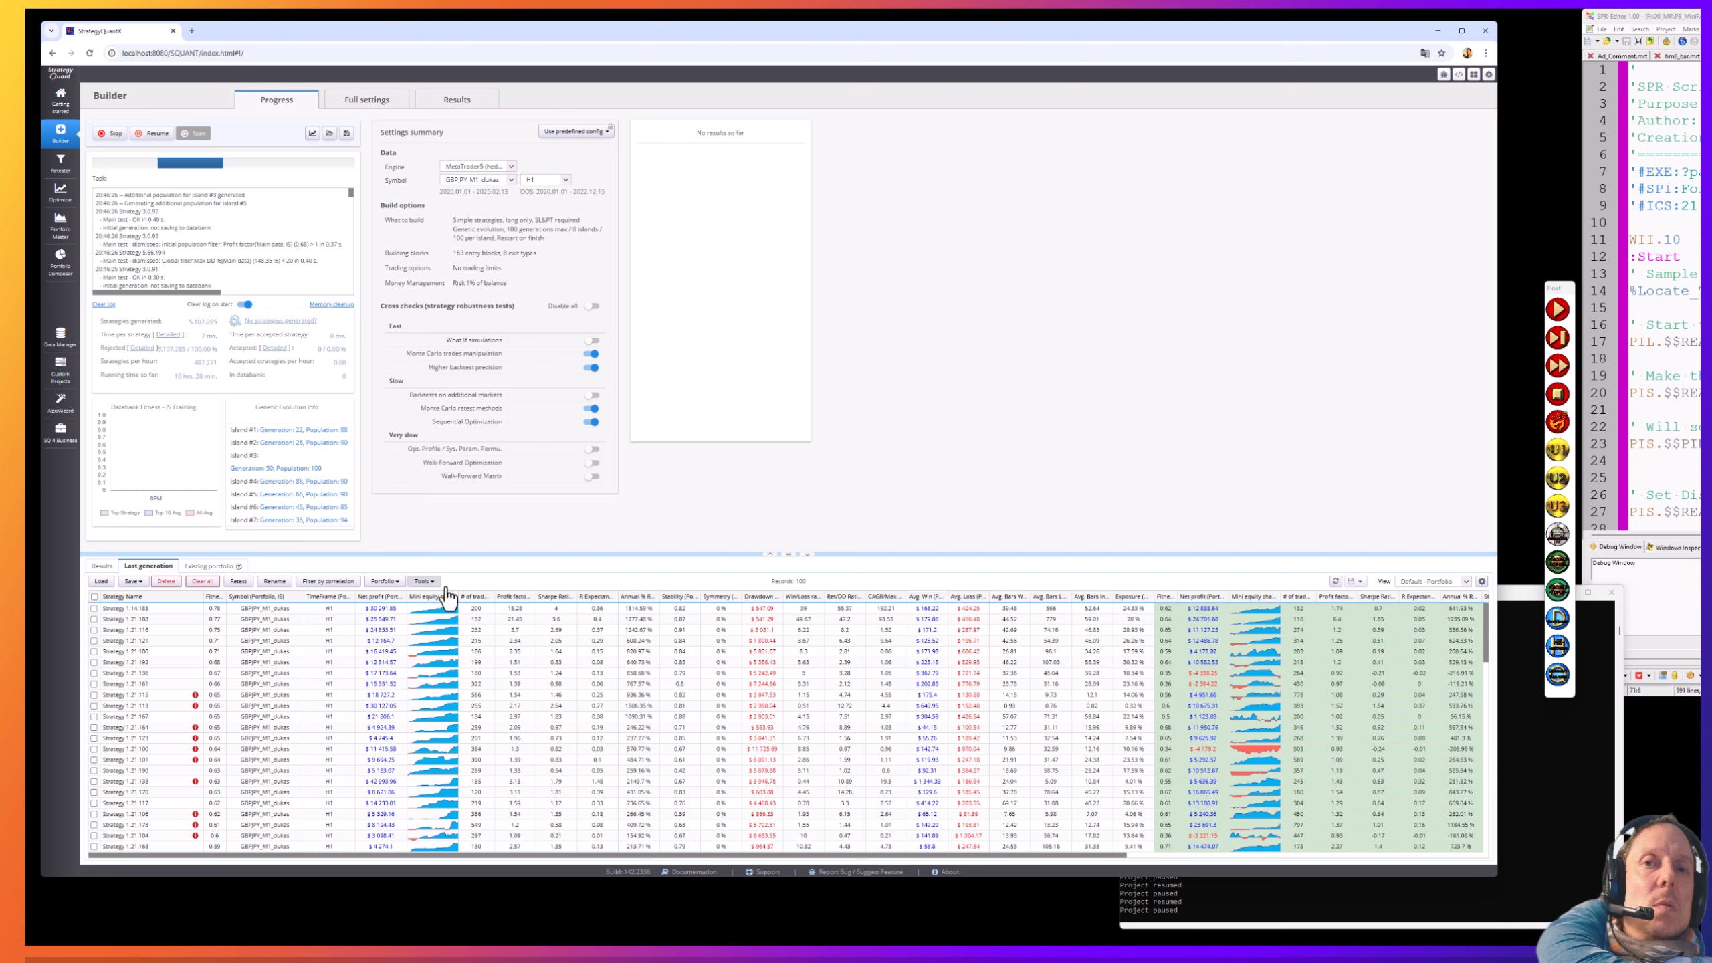
pyautogui.click(1466, 581)
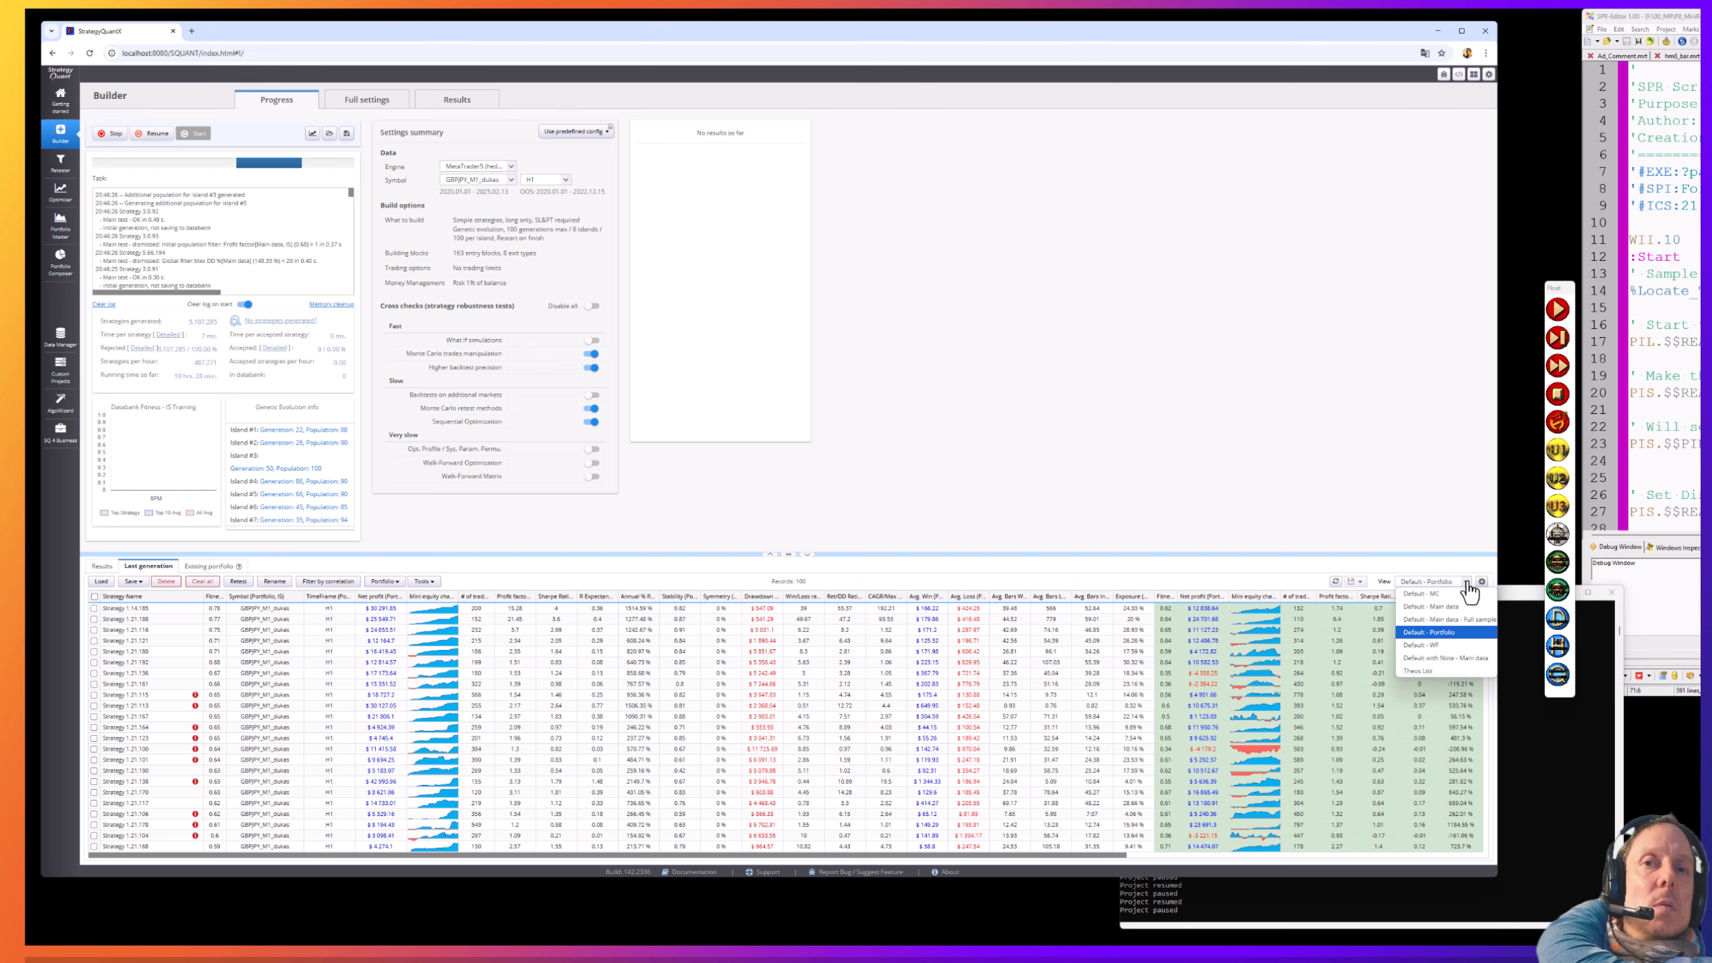
pyautogui.click(1443, 669)
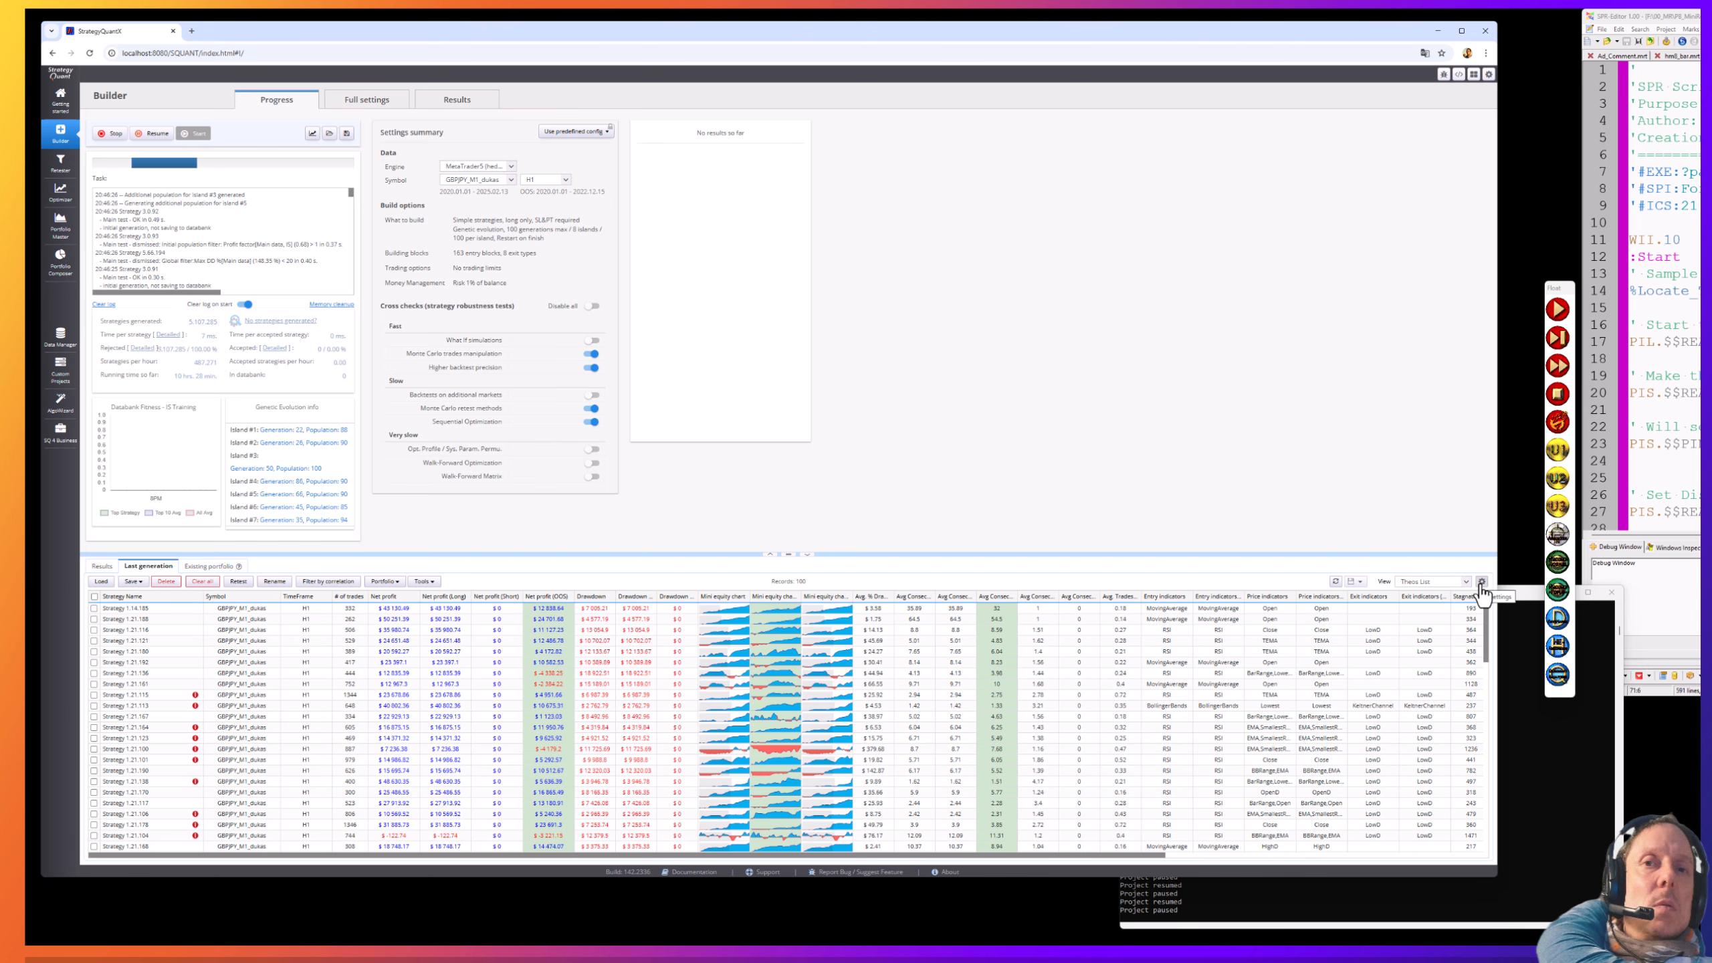
pyautogui.click(1481, 582)
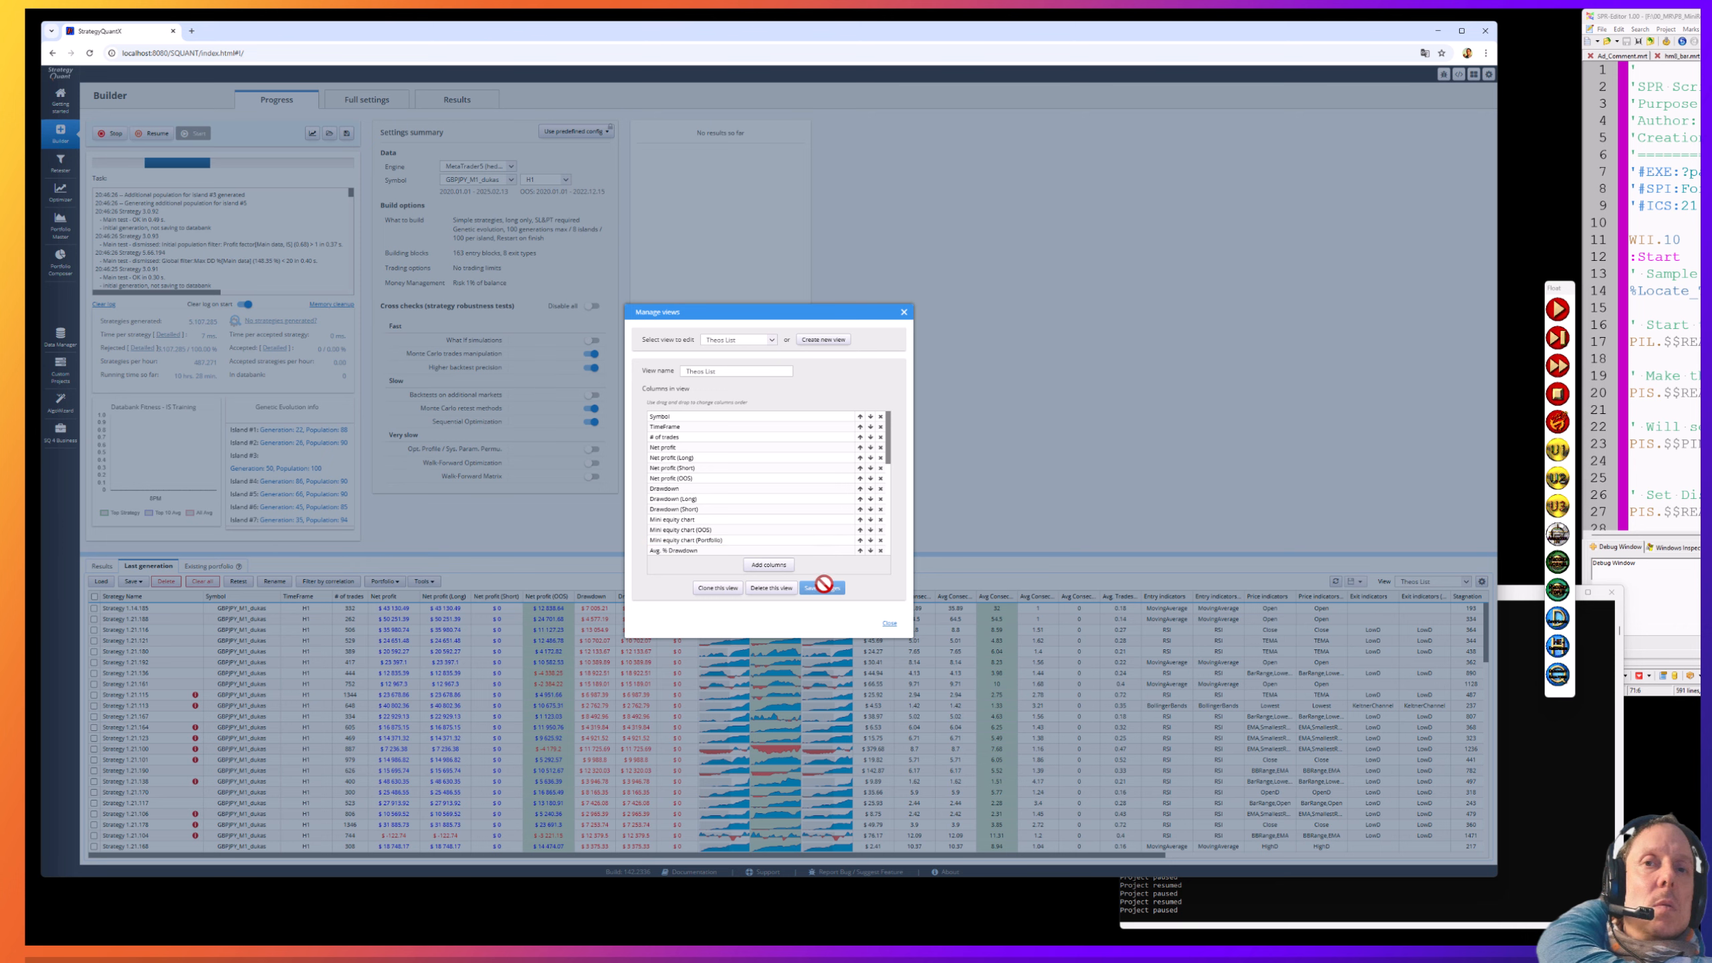
# - Close Manage views so the 100-strategy Theos List table with Avg % Drawdown shows
pyautogui.click(890, 627)
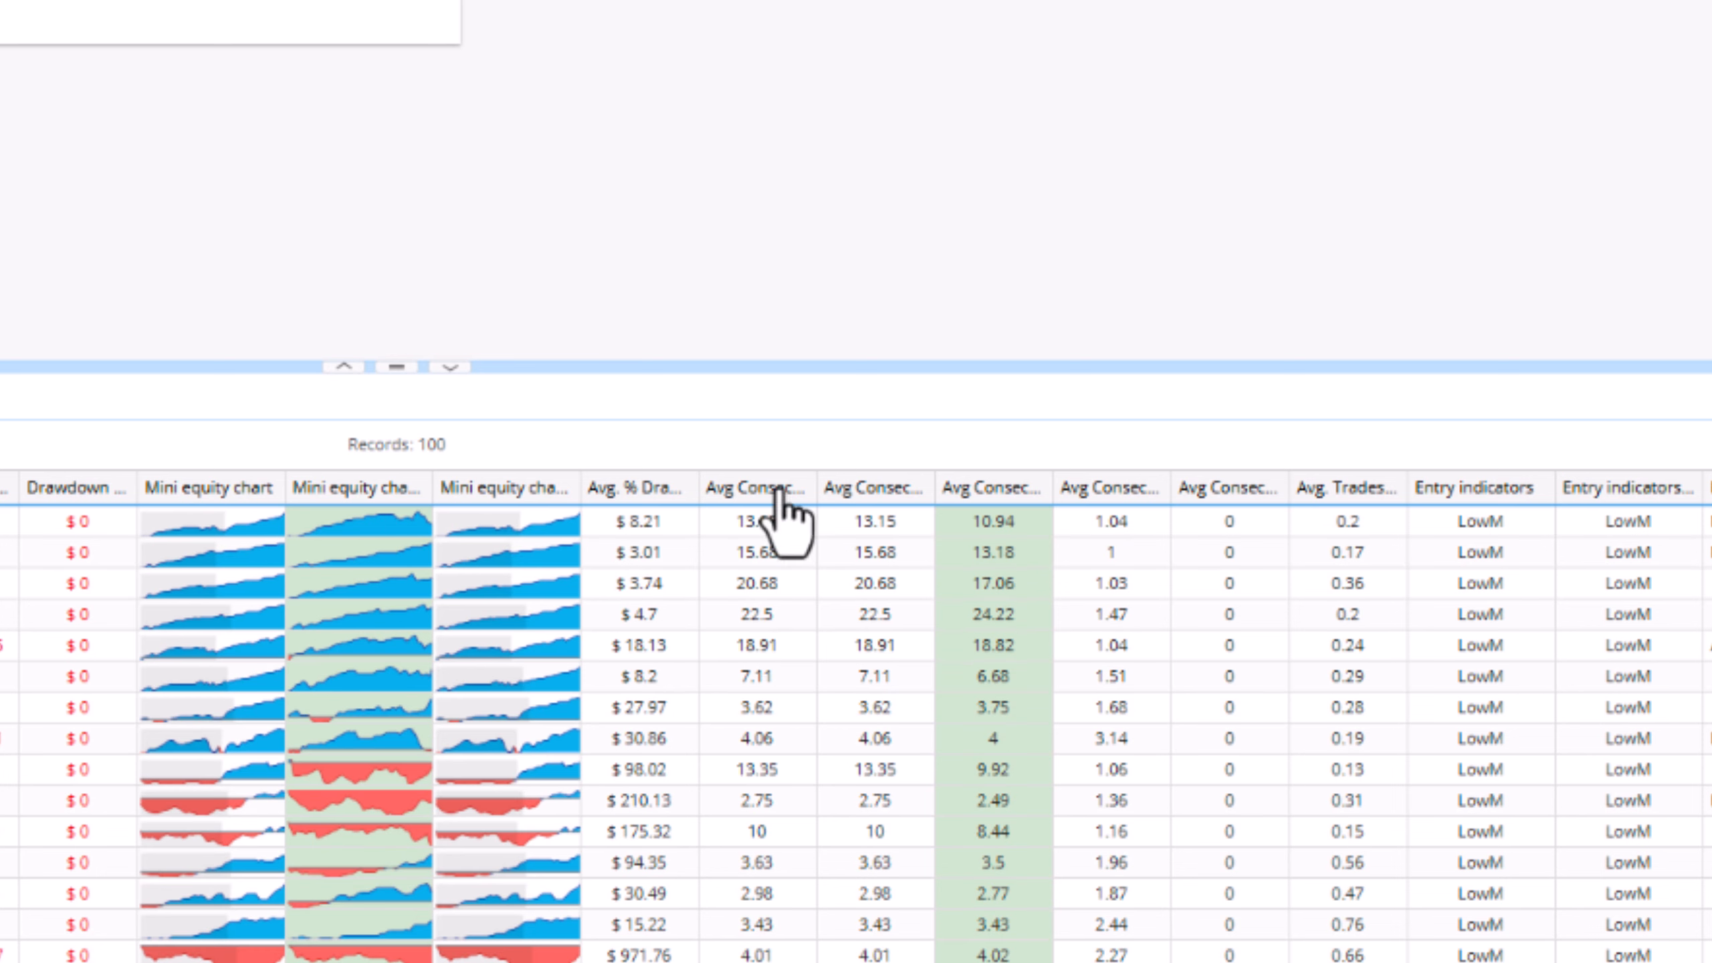
# - Re-sort the newest 100 strategies by Avg Consec. Wins in descending order
pyautogui.click(755, 488)
pyautogui.click(780, 492)
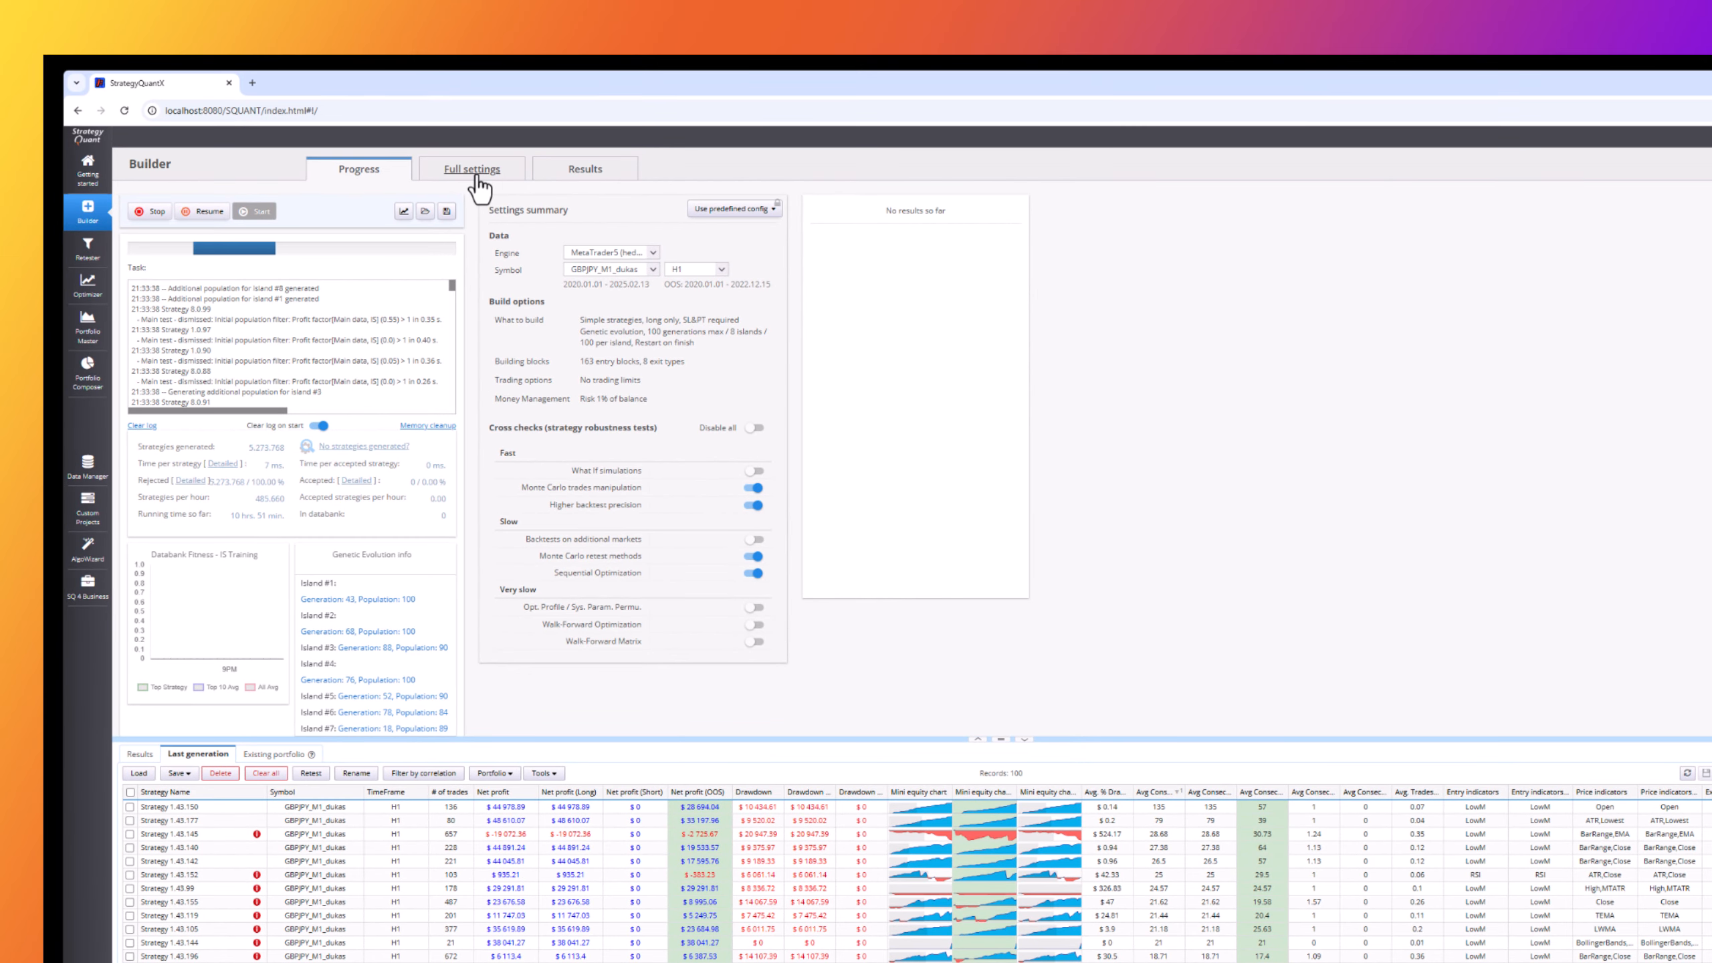
# - Review the build's Full settings Data page, then open Manage views for the Theos List columns
pyautogui.click(475, 181)
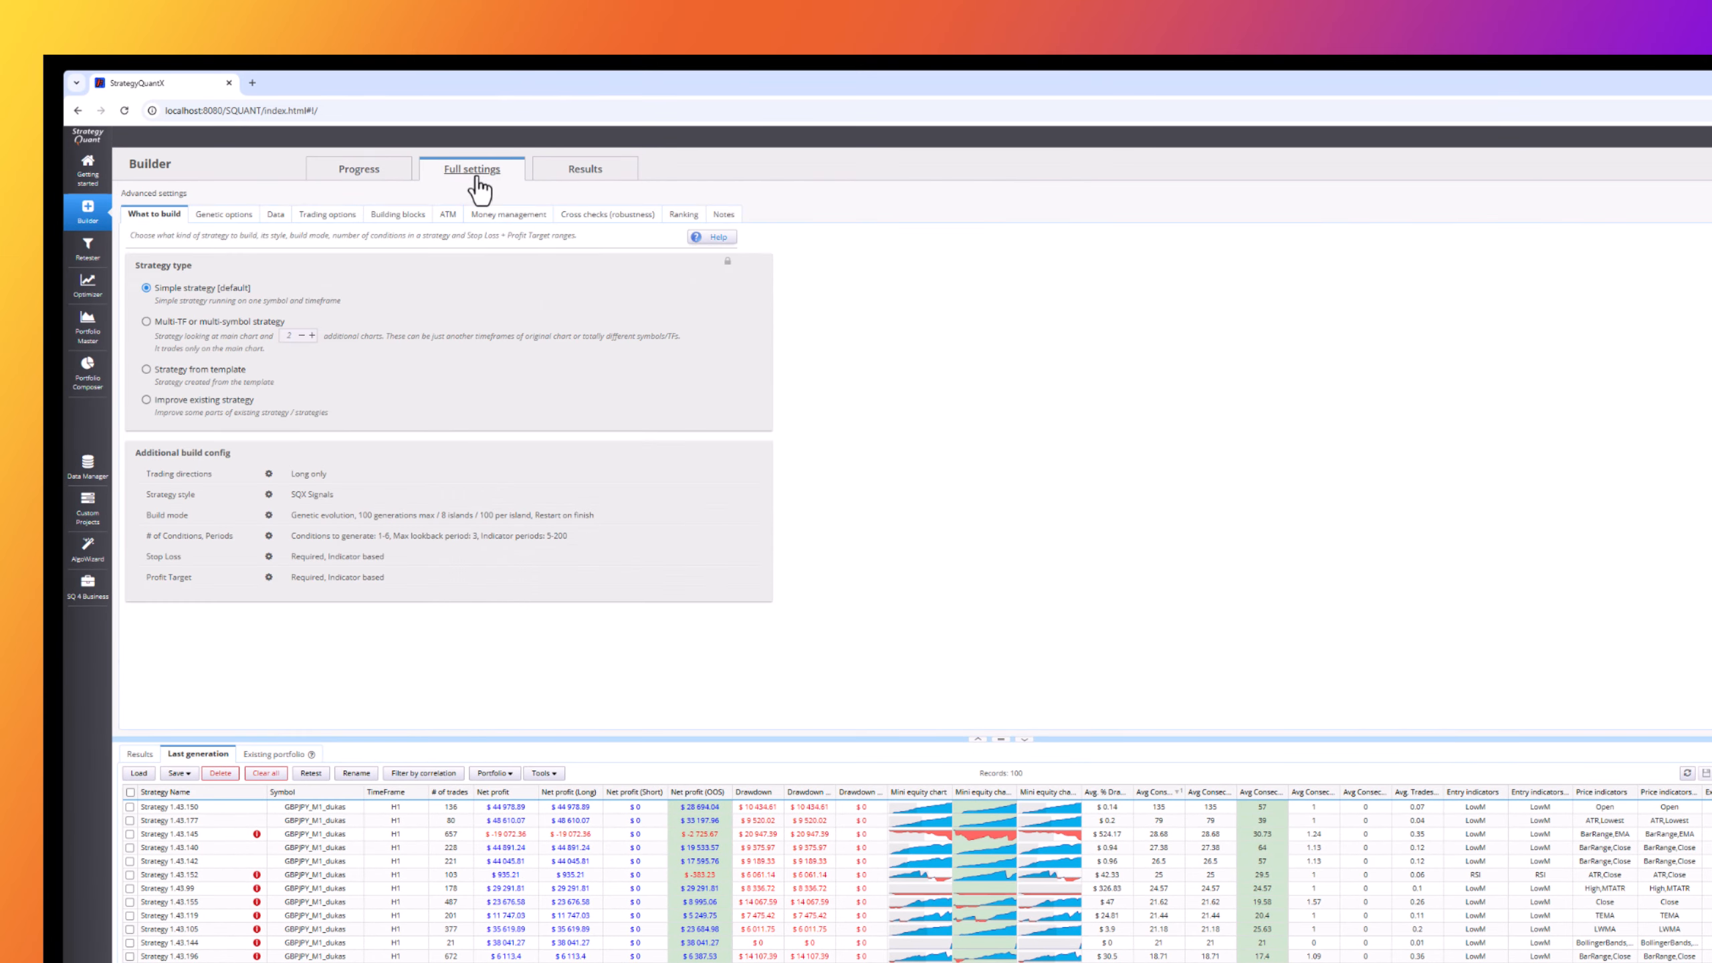
pyautogui.click(274, 216)
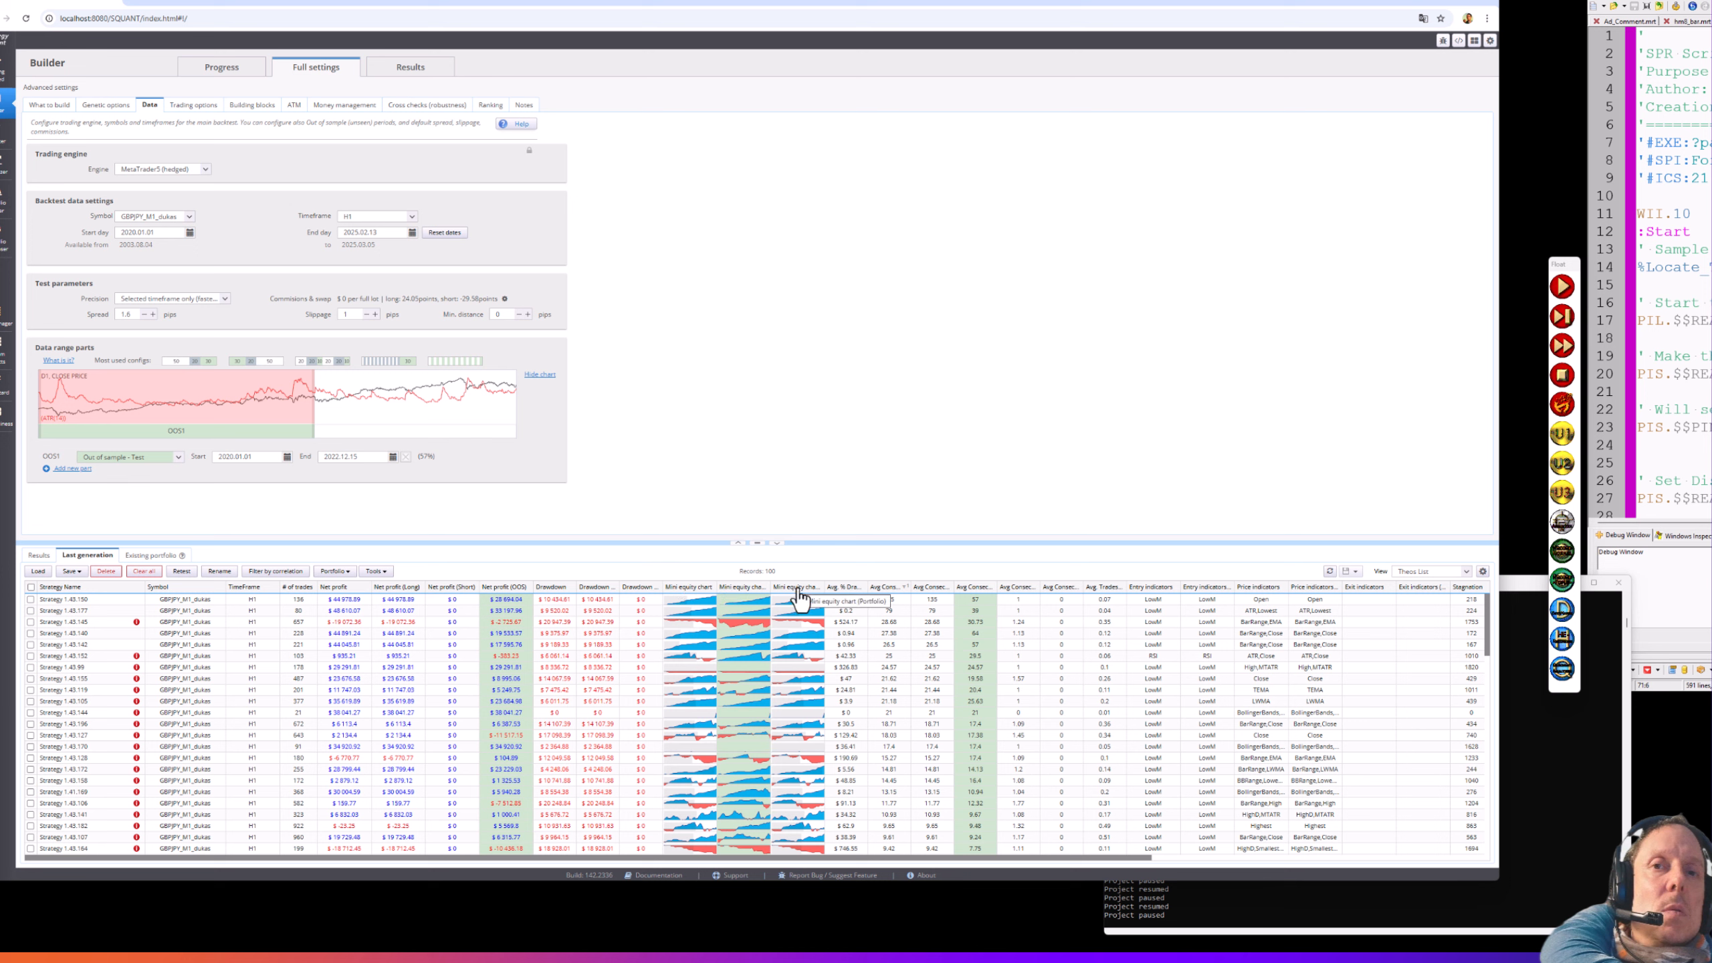
pyautogui.click(1483, 572)
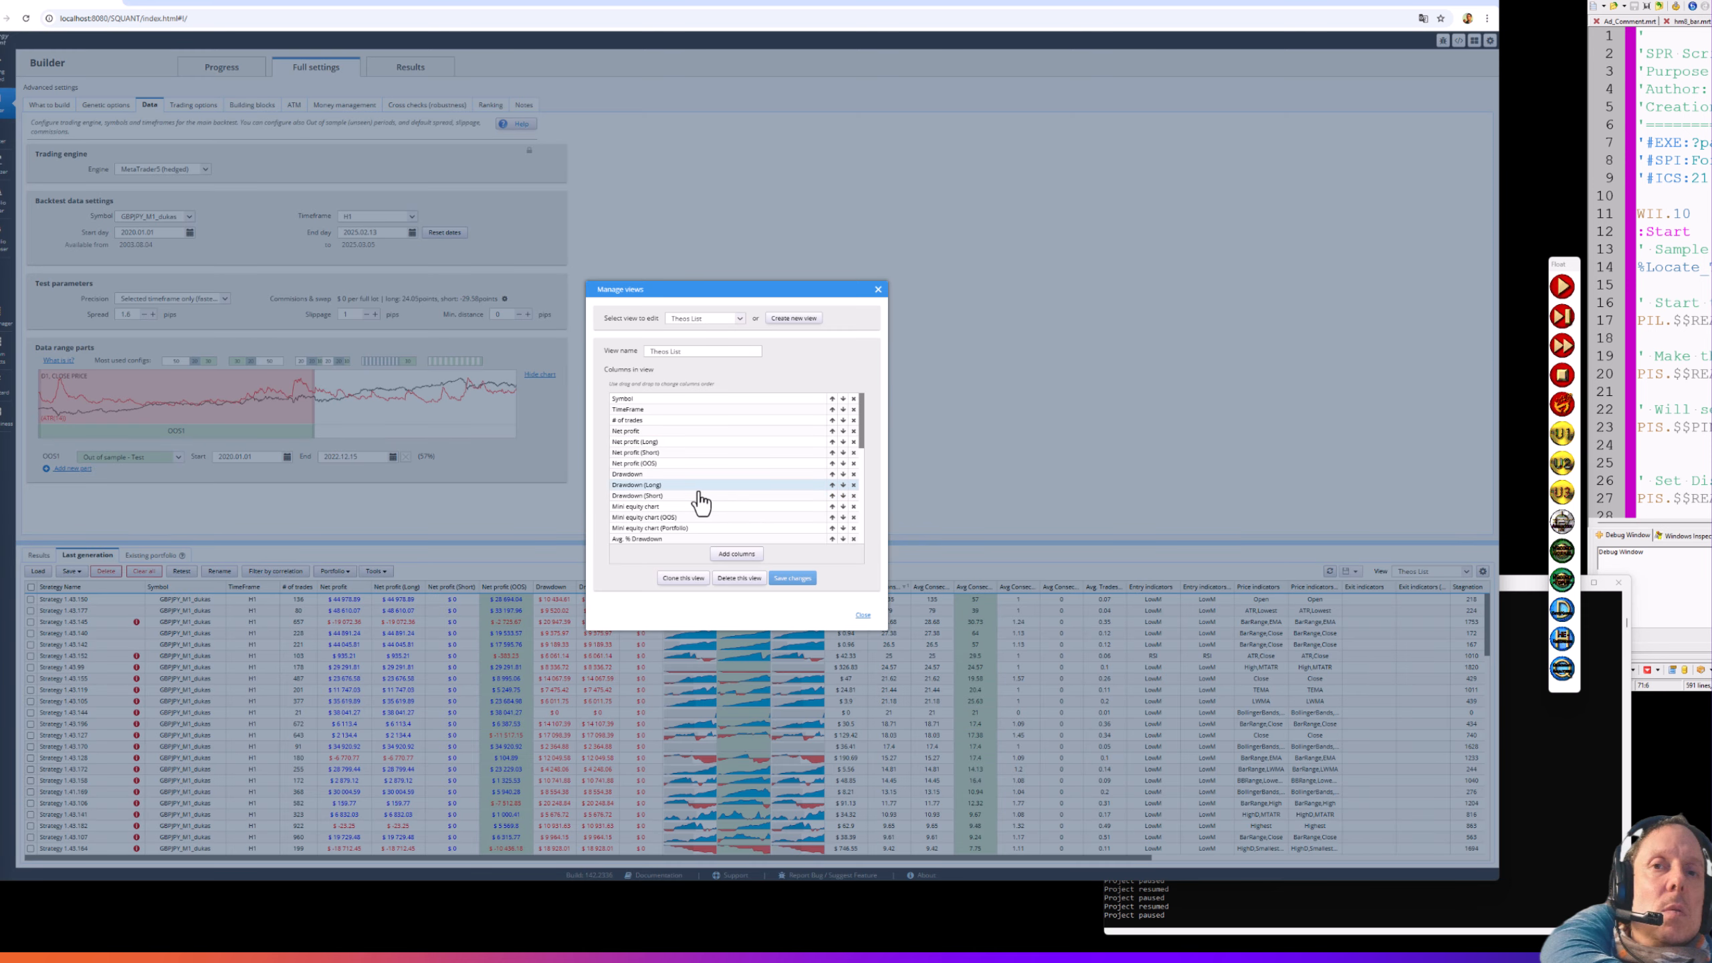
# - Set the Mini equity chart (Portfolio) column's sample to IS and save the Theos List view
pyautogui.scroll(-2, 701, 502)
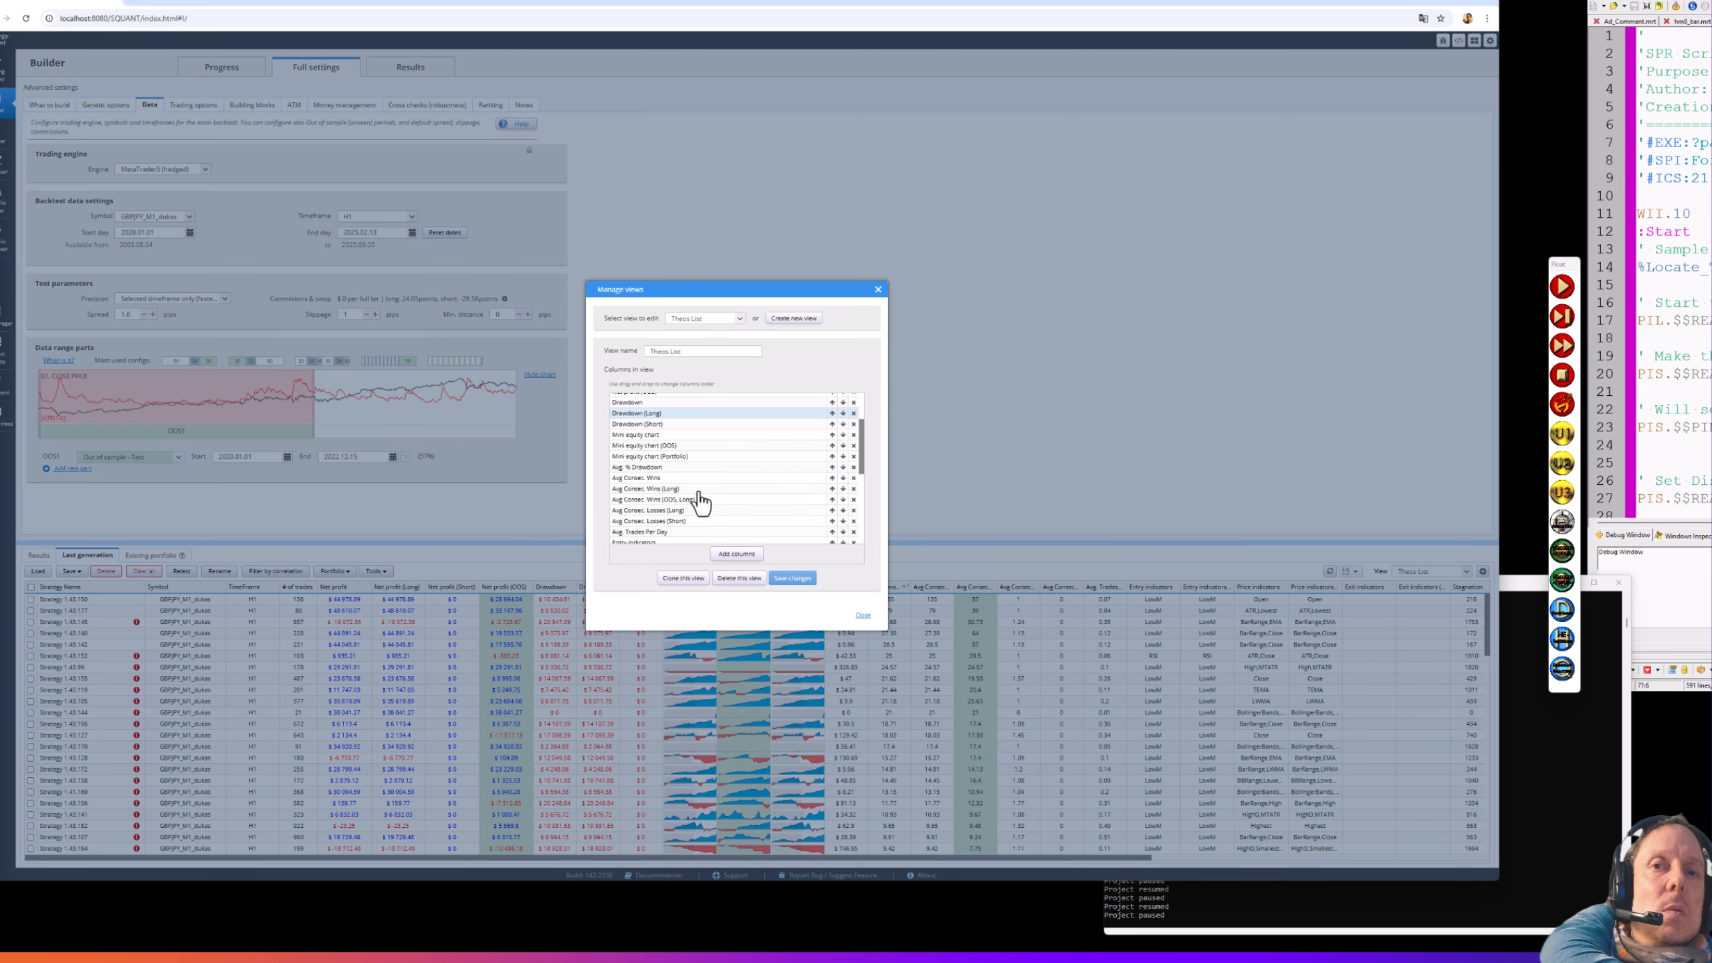
pyautogui.click(695, 458)
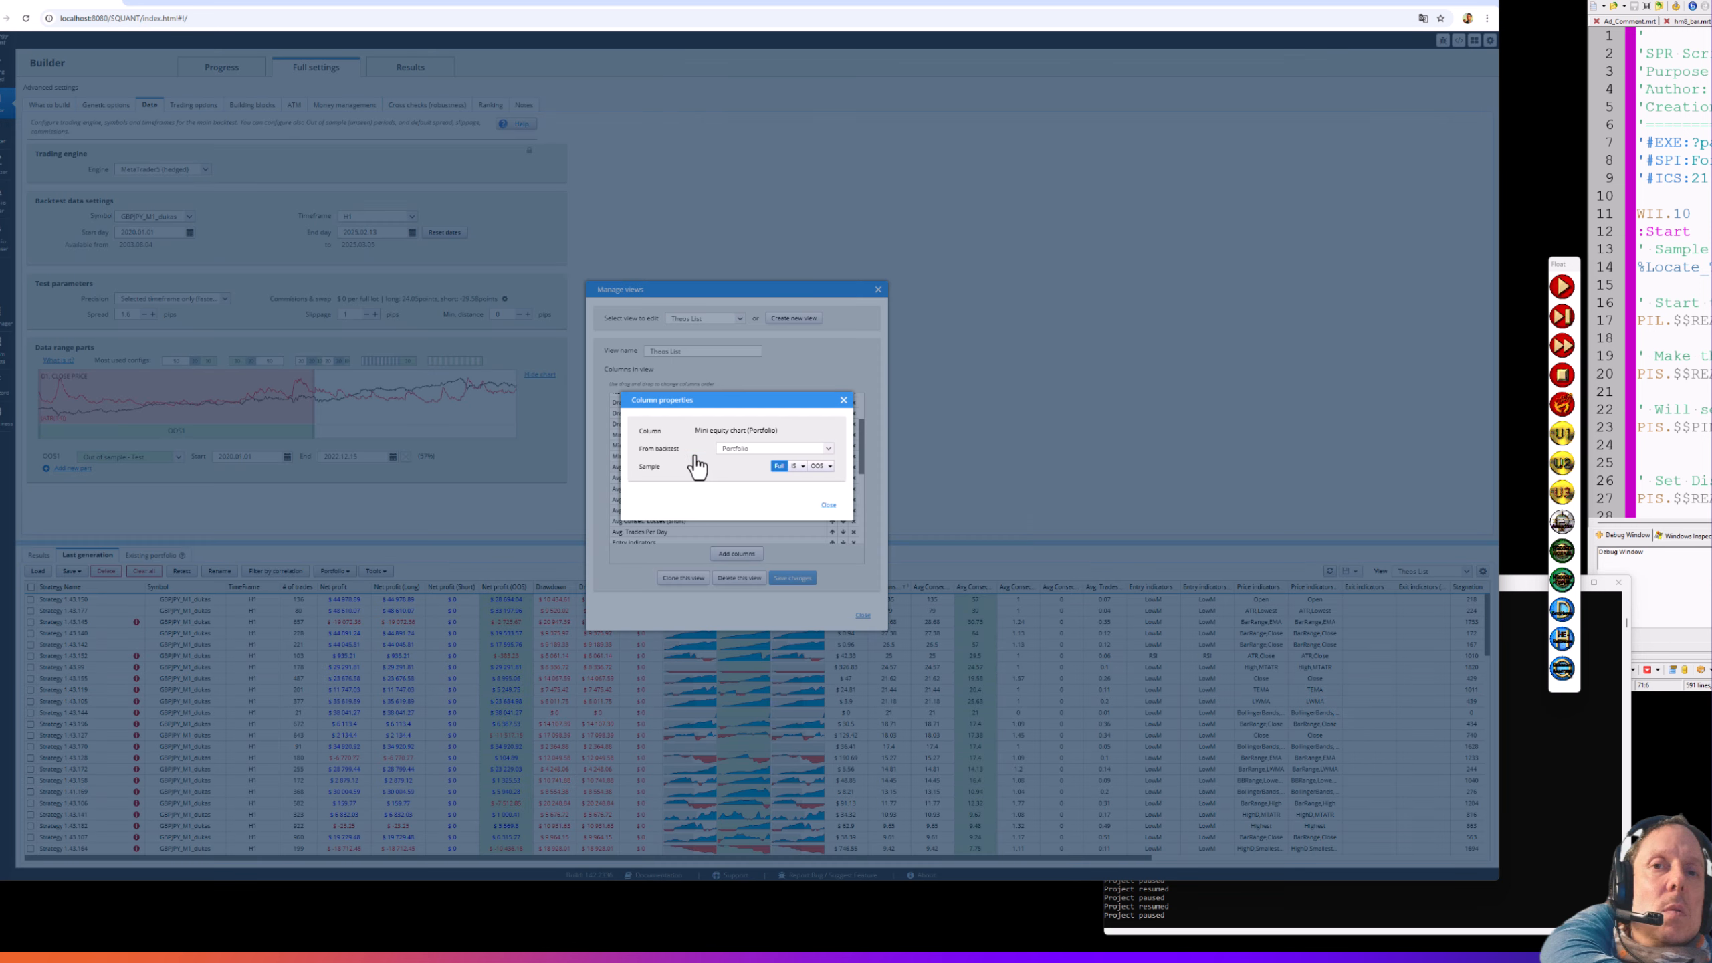
pyautogui.click(793, 467)
pyautogui.click(827, 505)
pyautogui.click(792, 577)
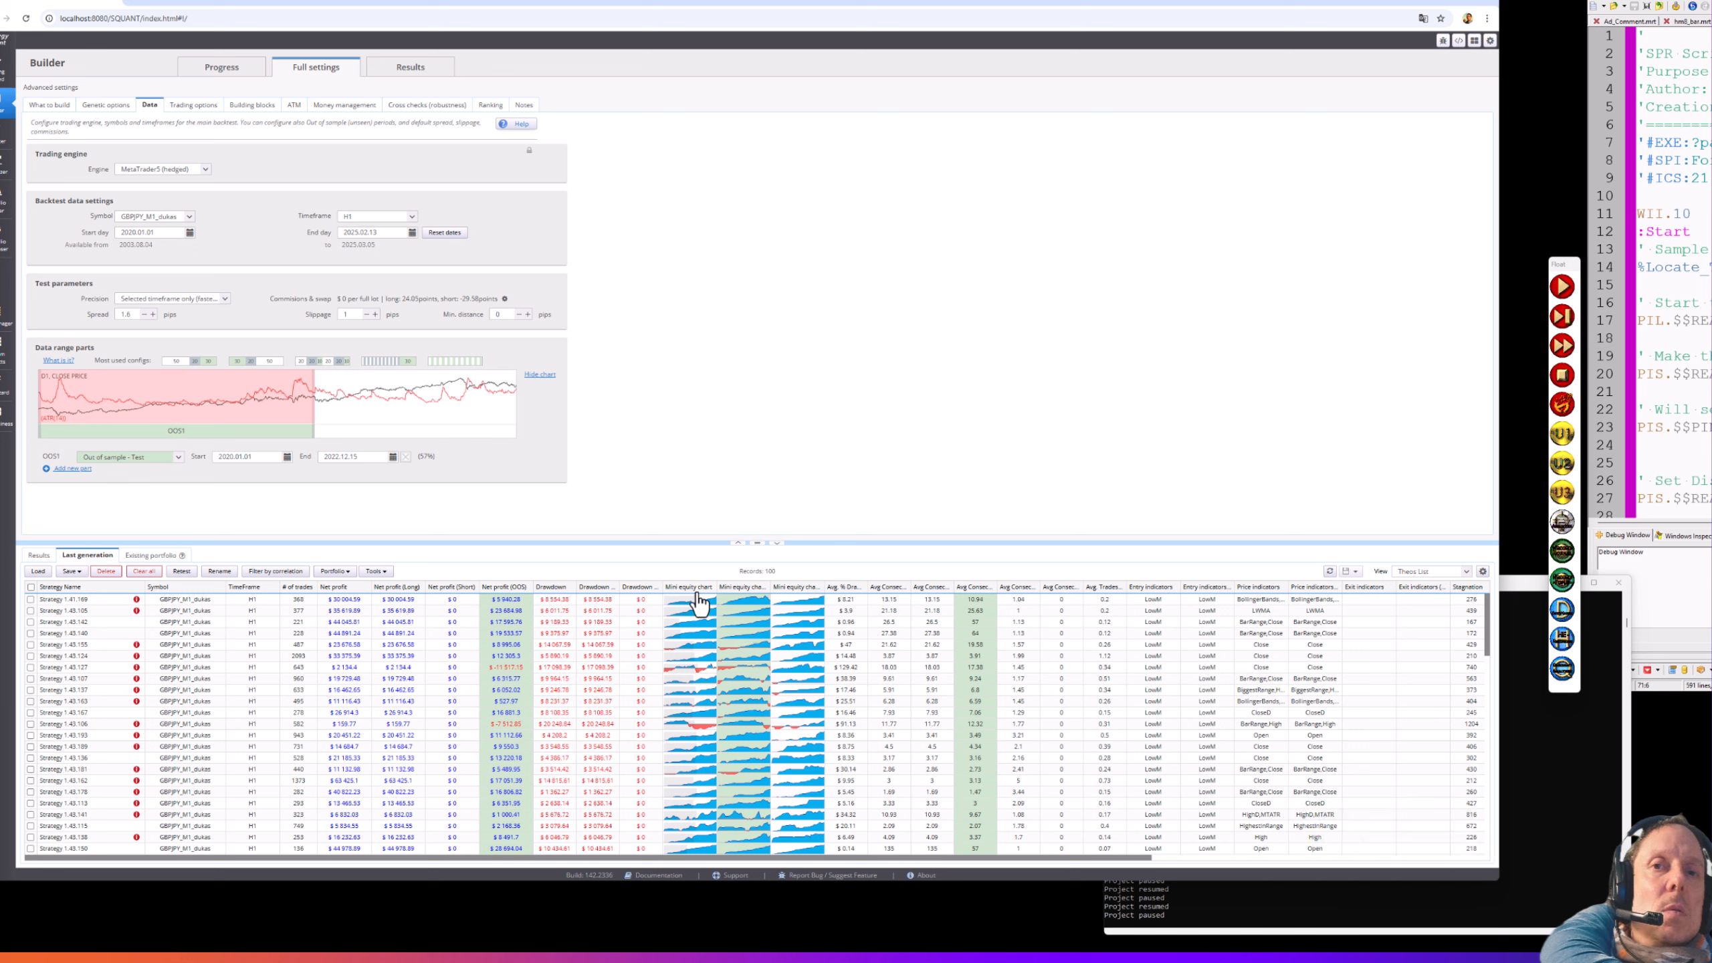
# - Sort the strategy table by the Avg Consec. Wins column in descending order, largest values first
pyautogui.click(903, 591)
pyautogui.click(906, 587)
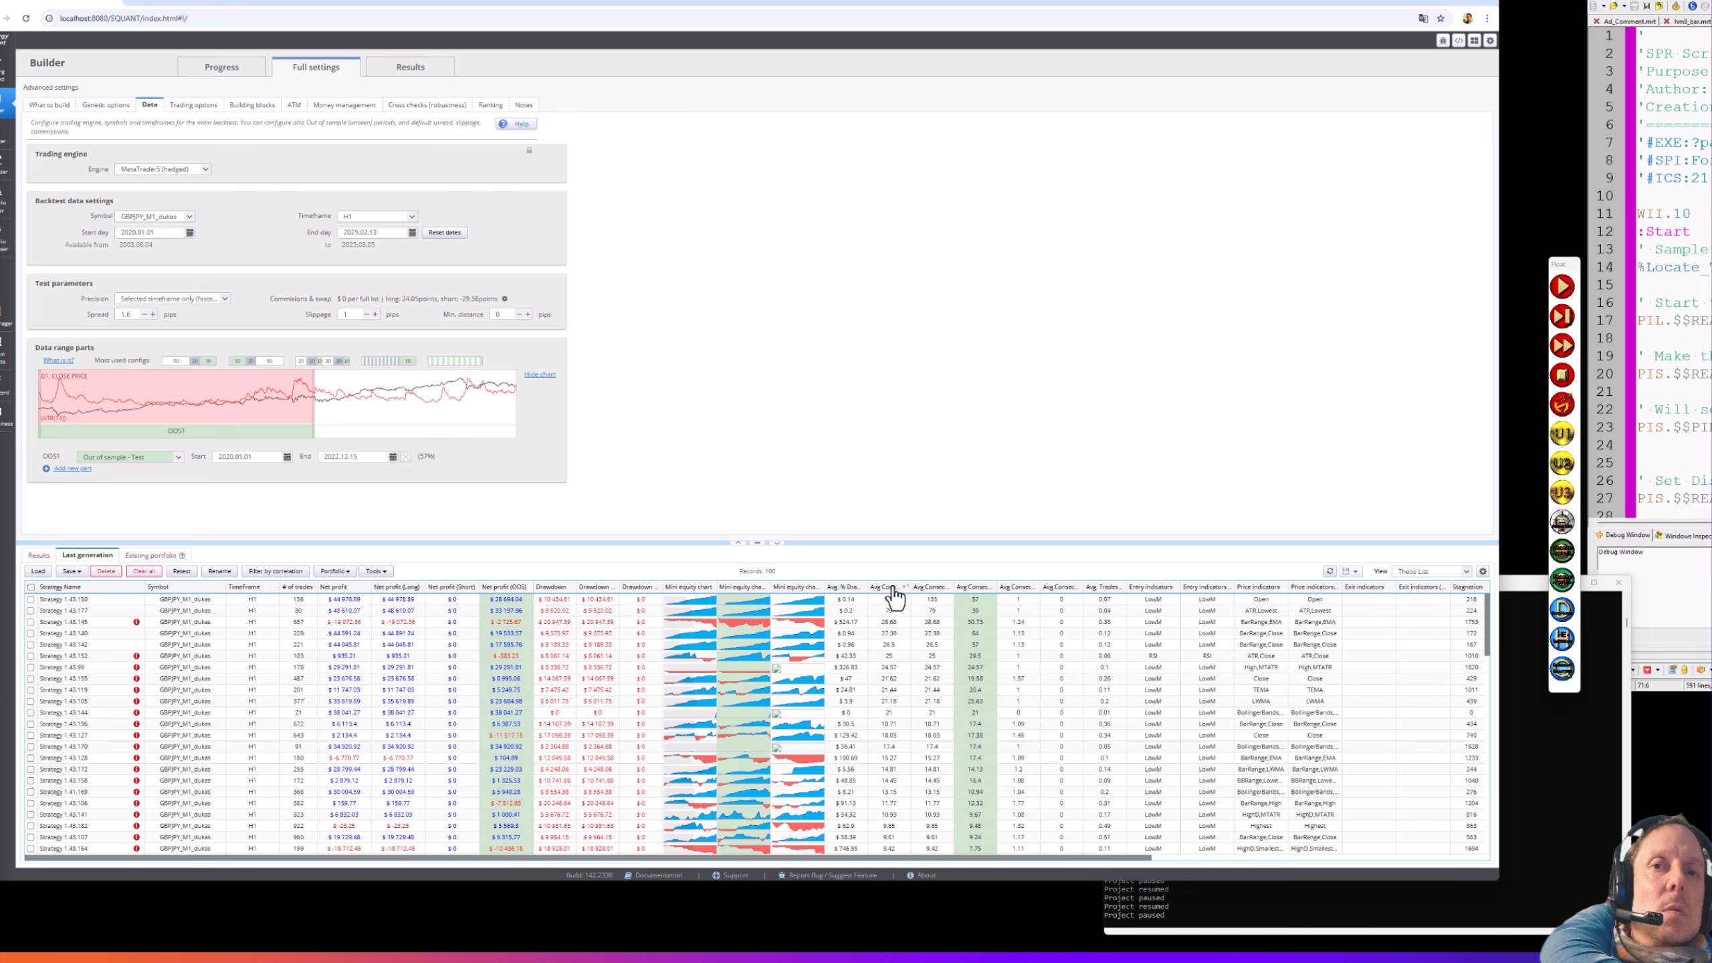
pyautogui.click(893, 588)
pyautogui.click(893, 588)
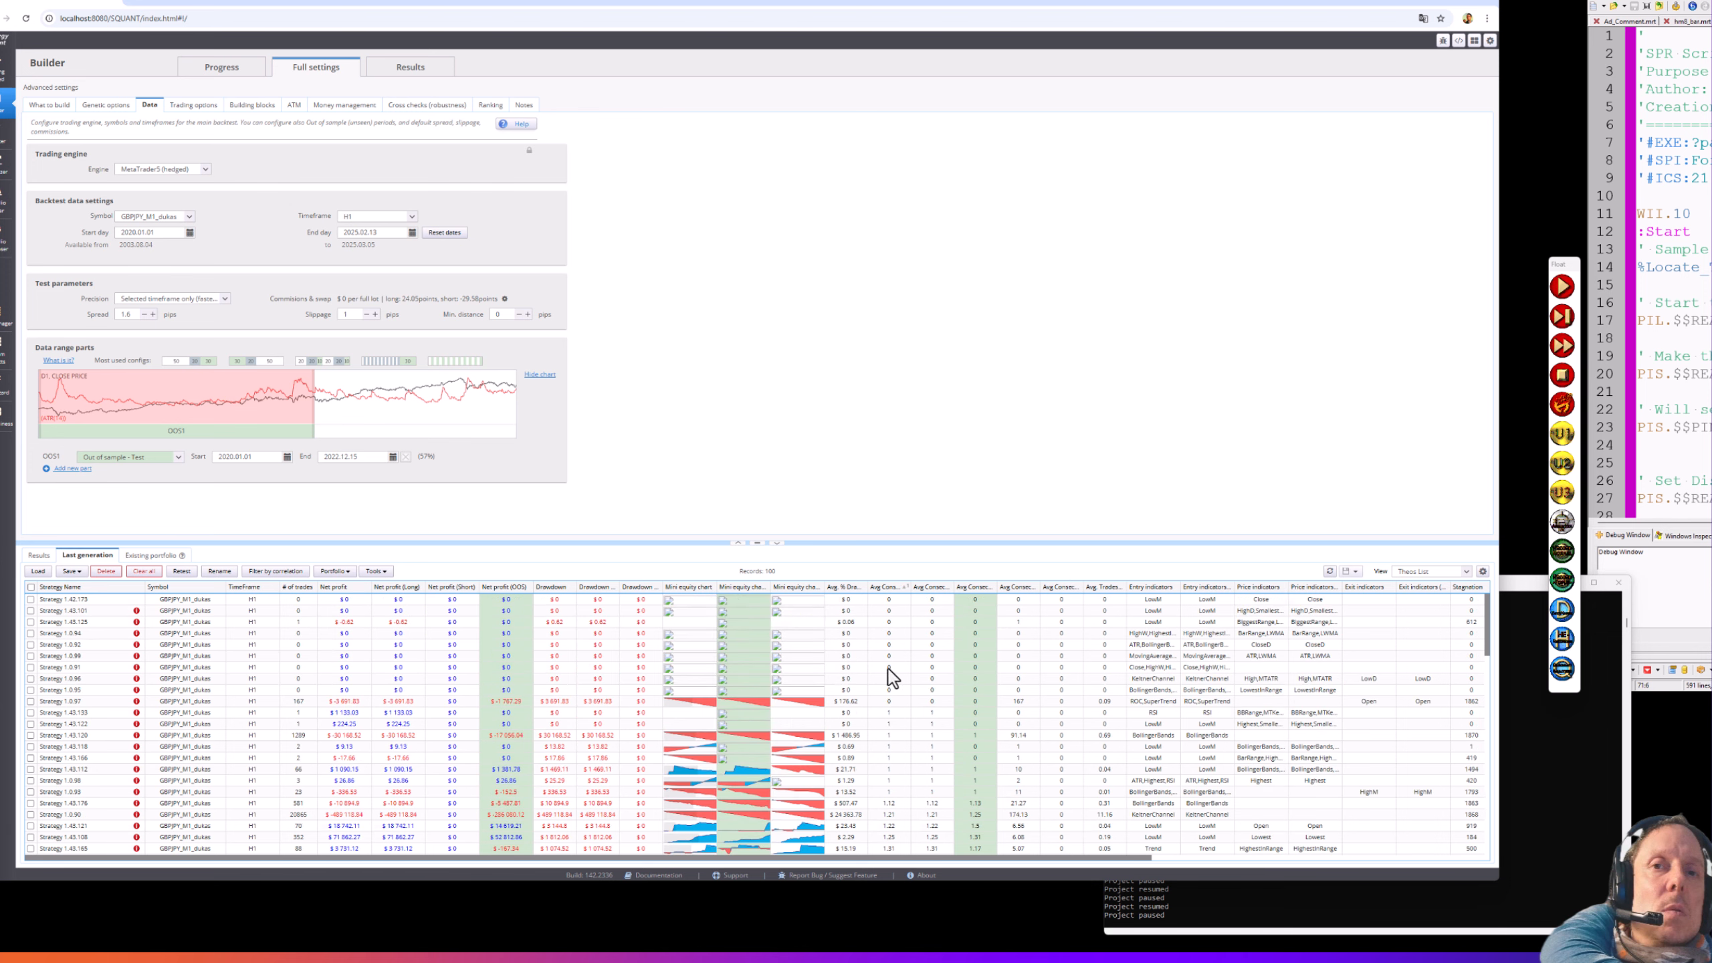
pyautogui.click(883, 587)
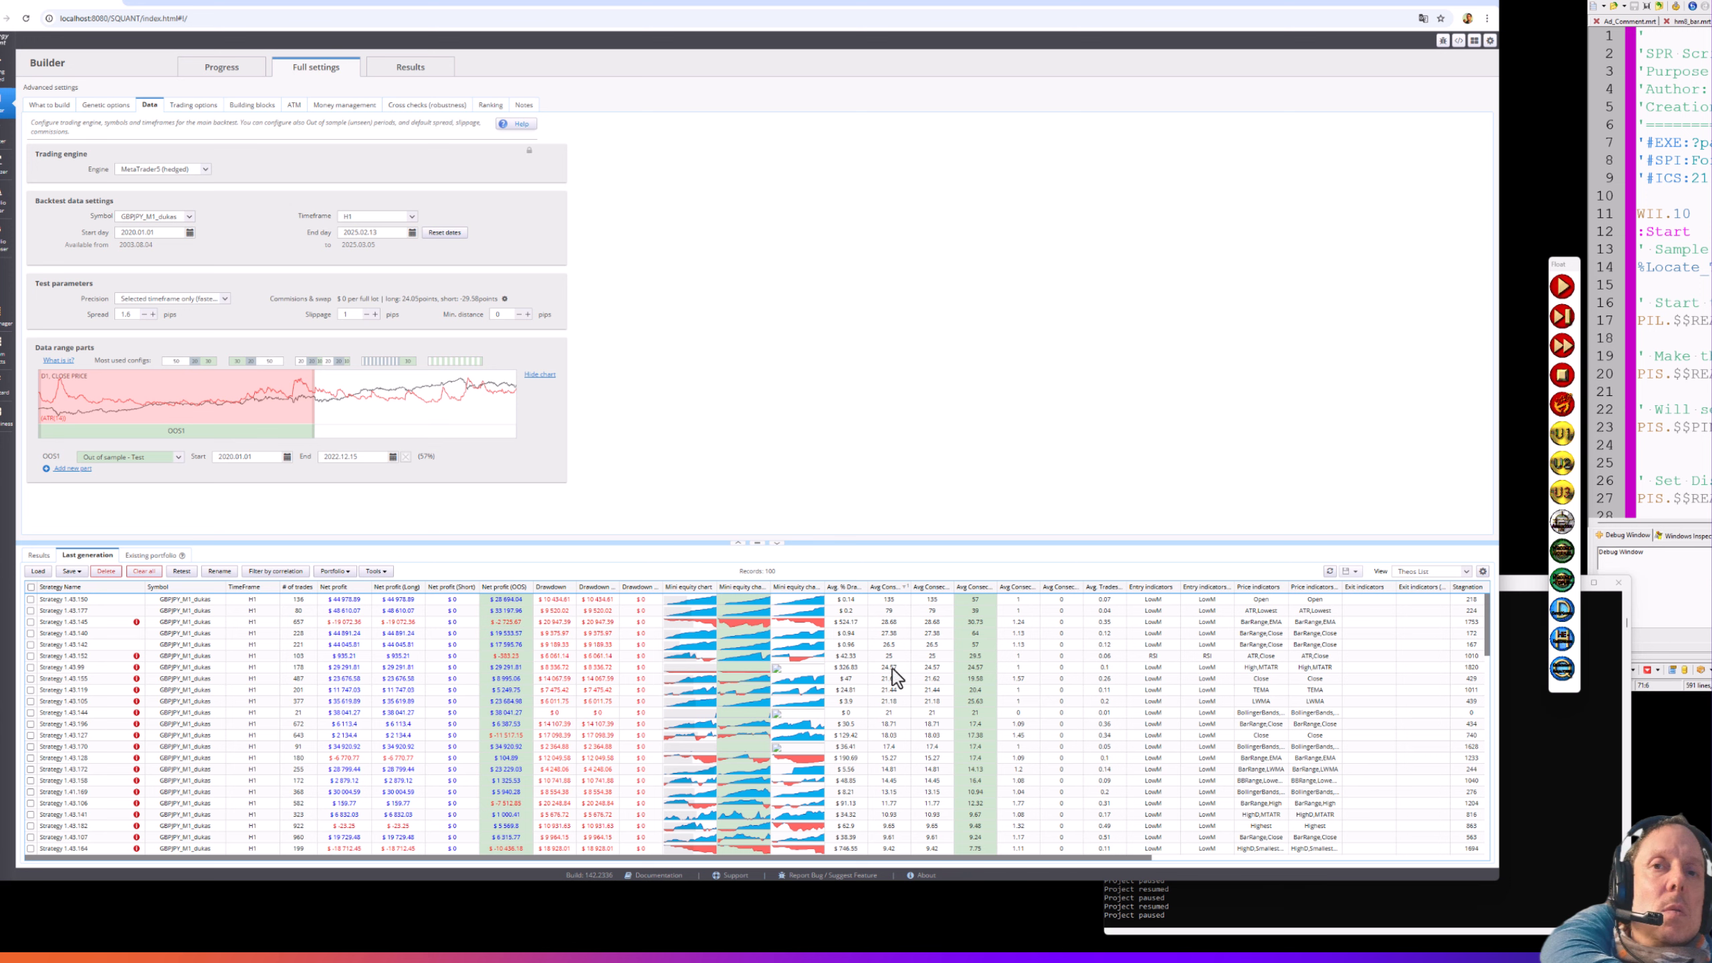
pyautogui.click(891, 590)
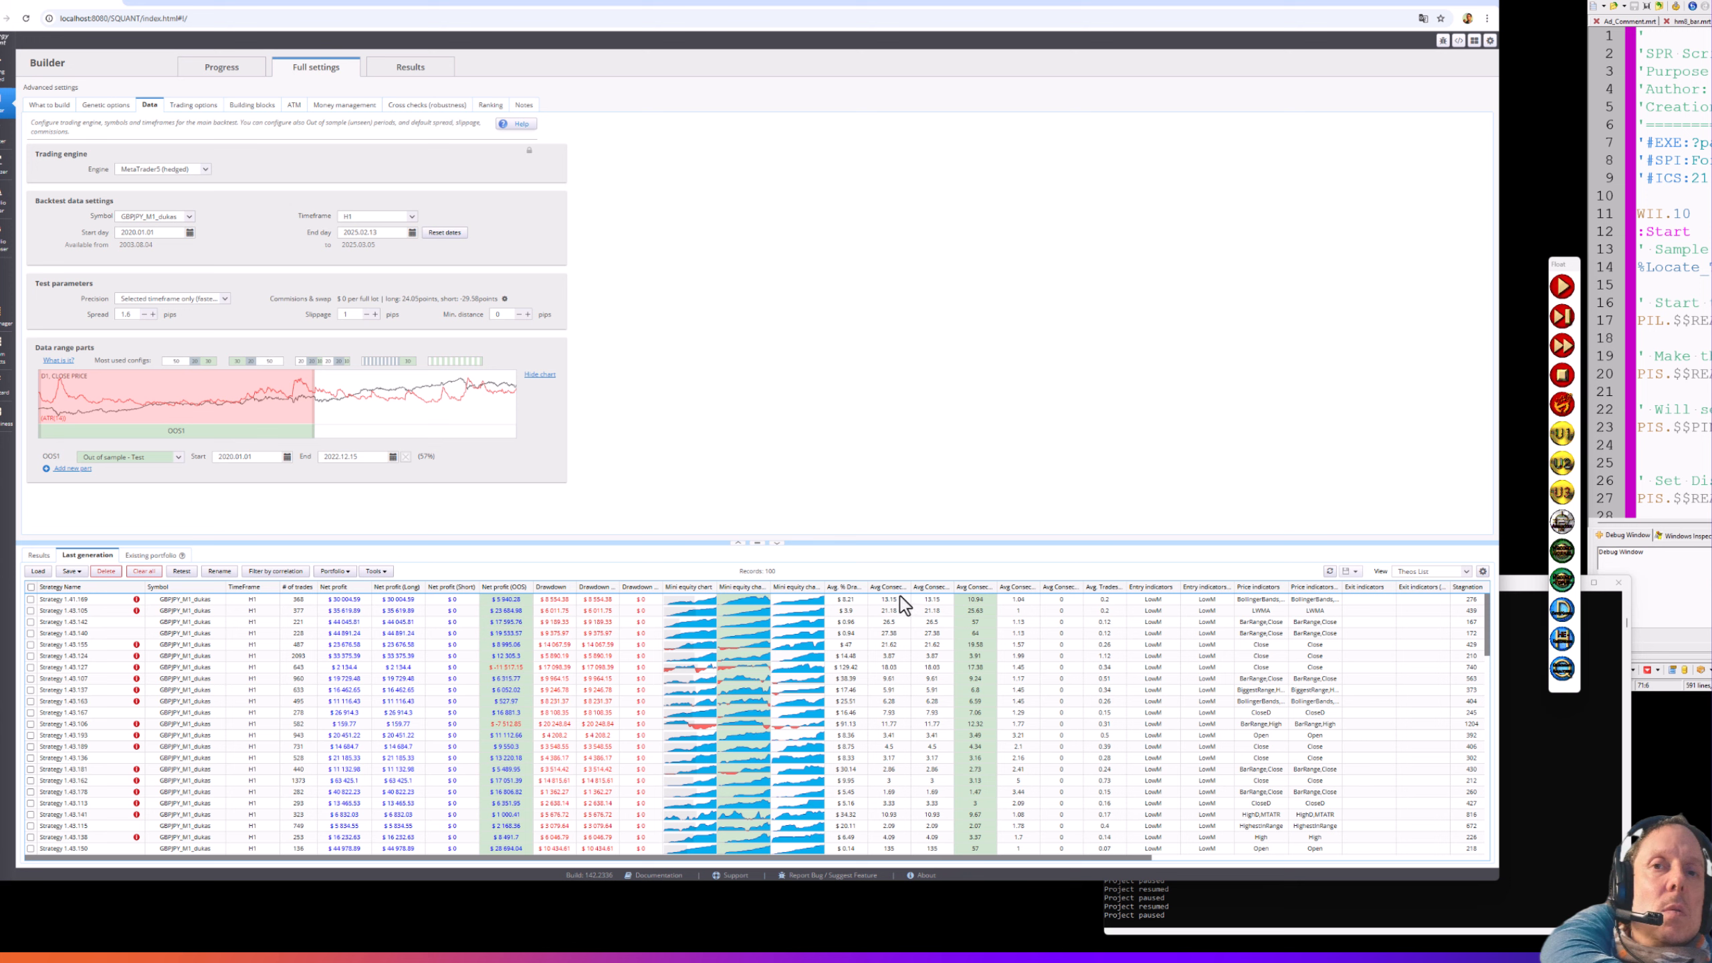
pyautogui.click(888, 586)
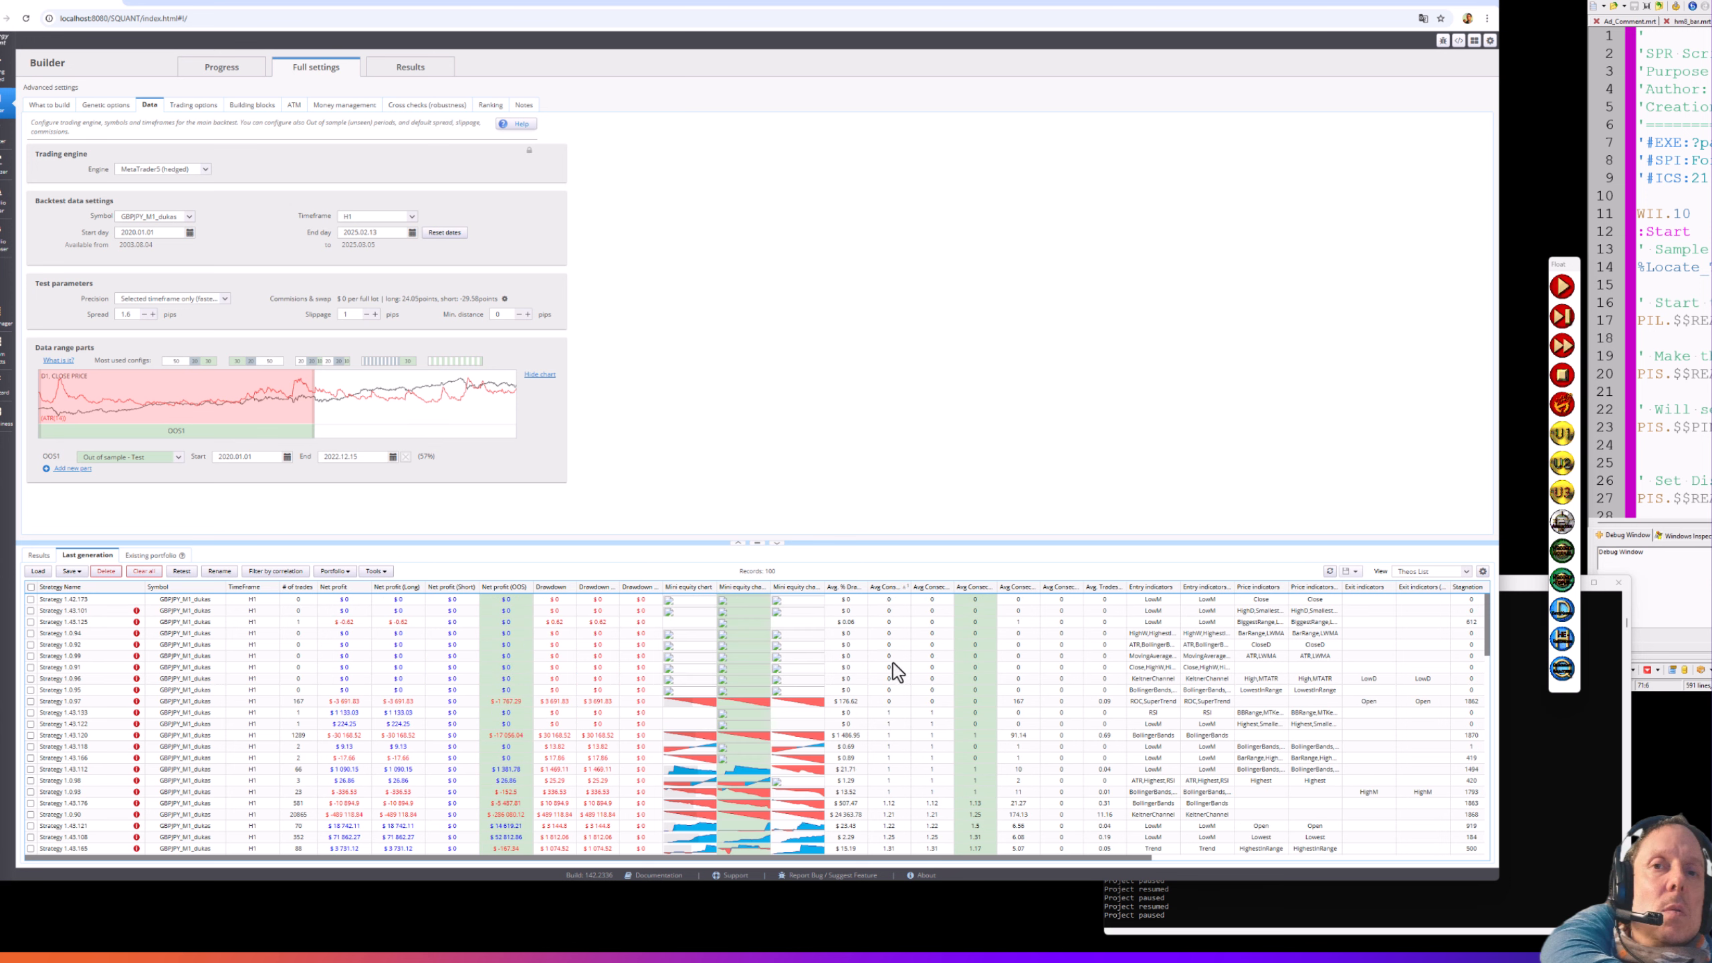
pyautogui.click(890, 589)
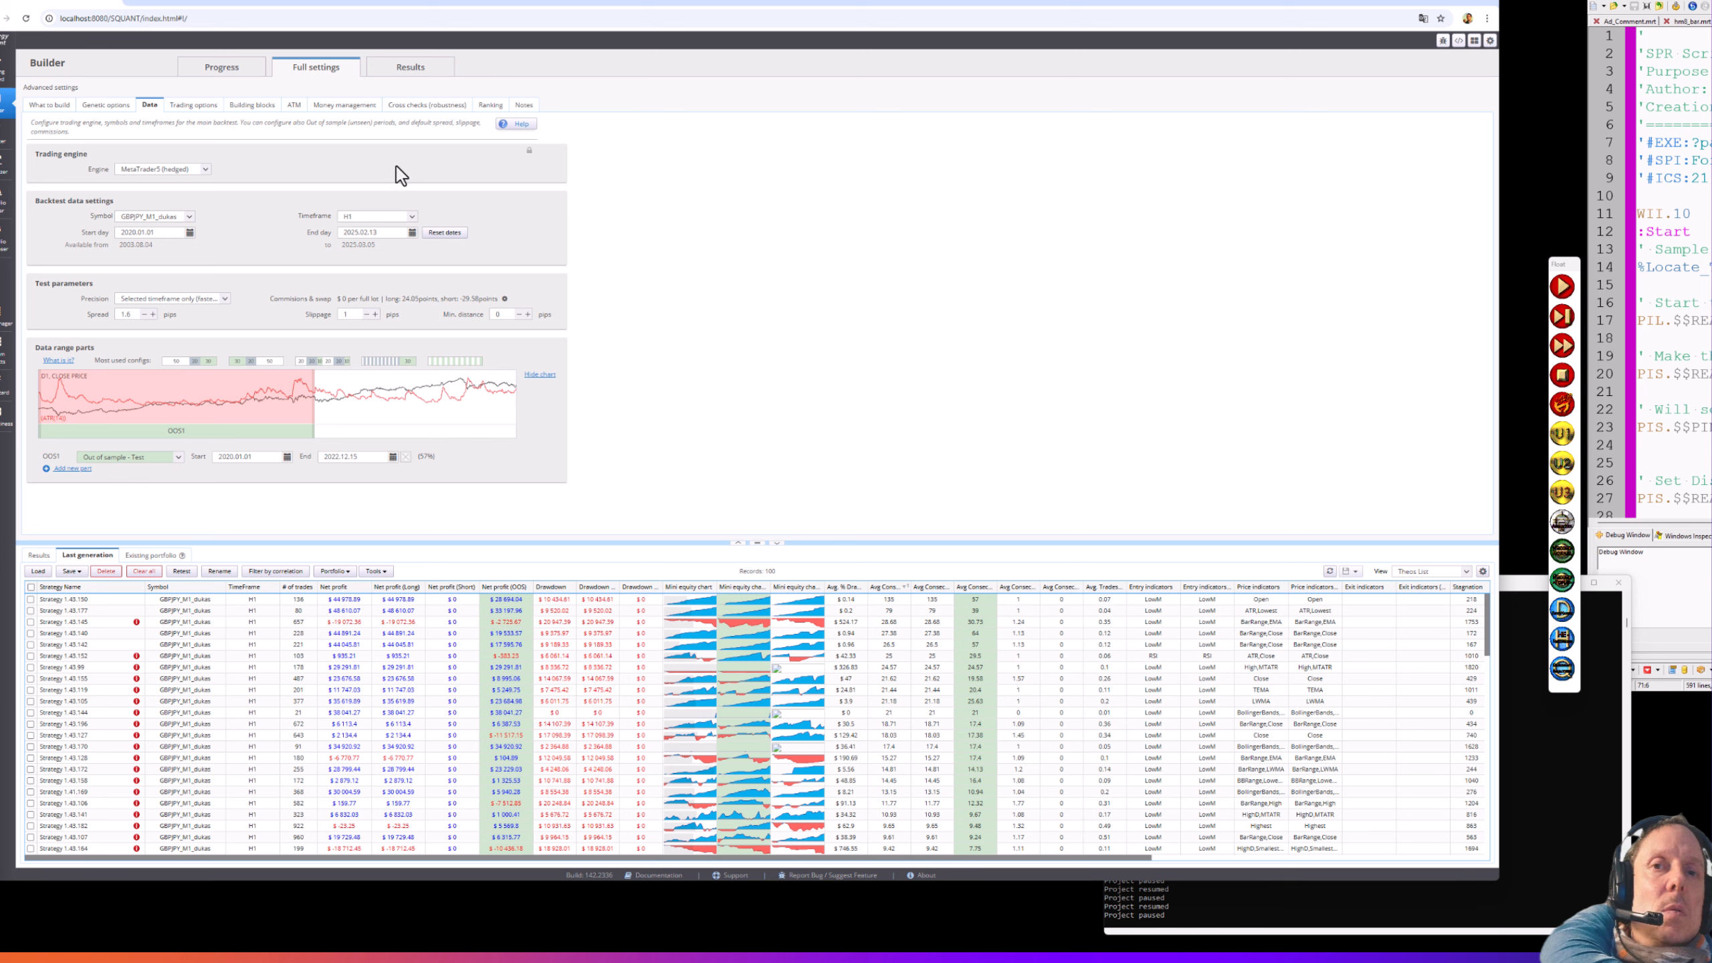
pyautogui.click(328, 110)
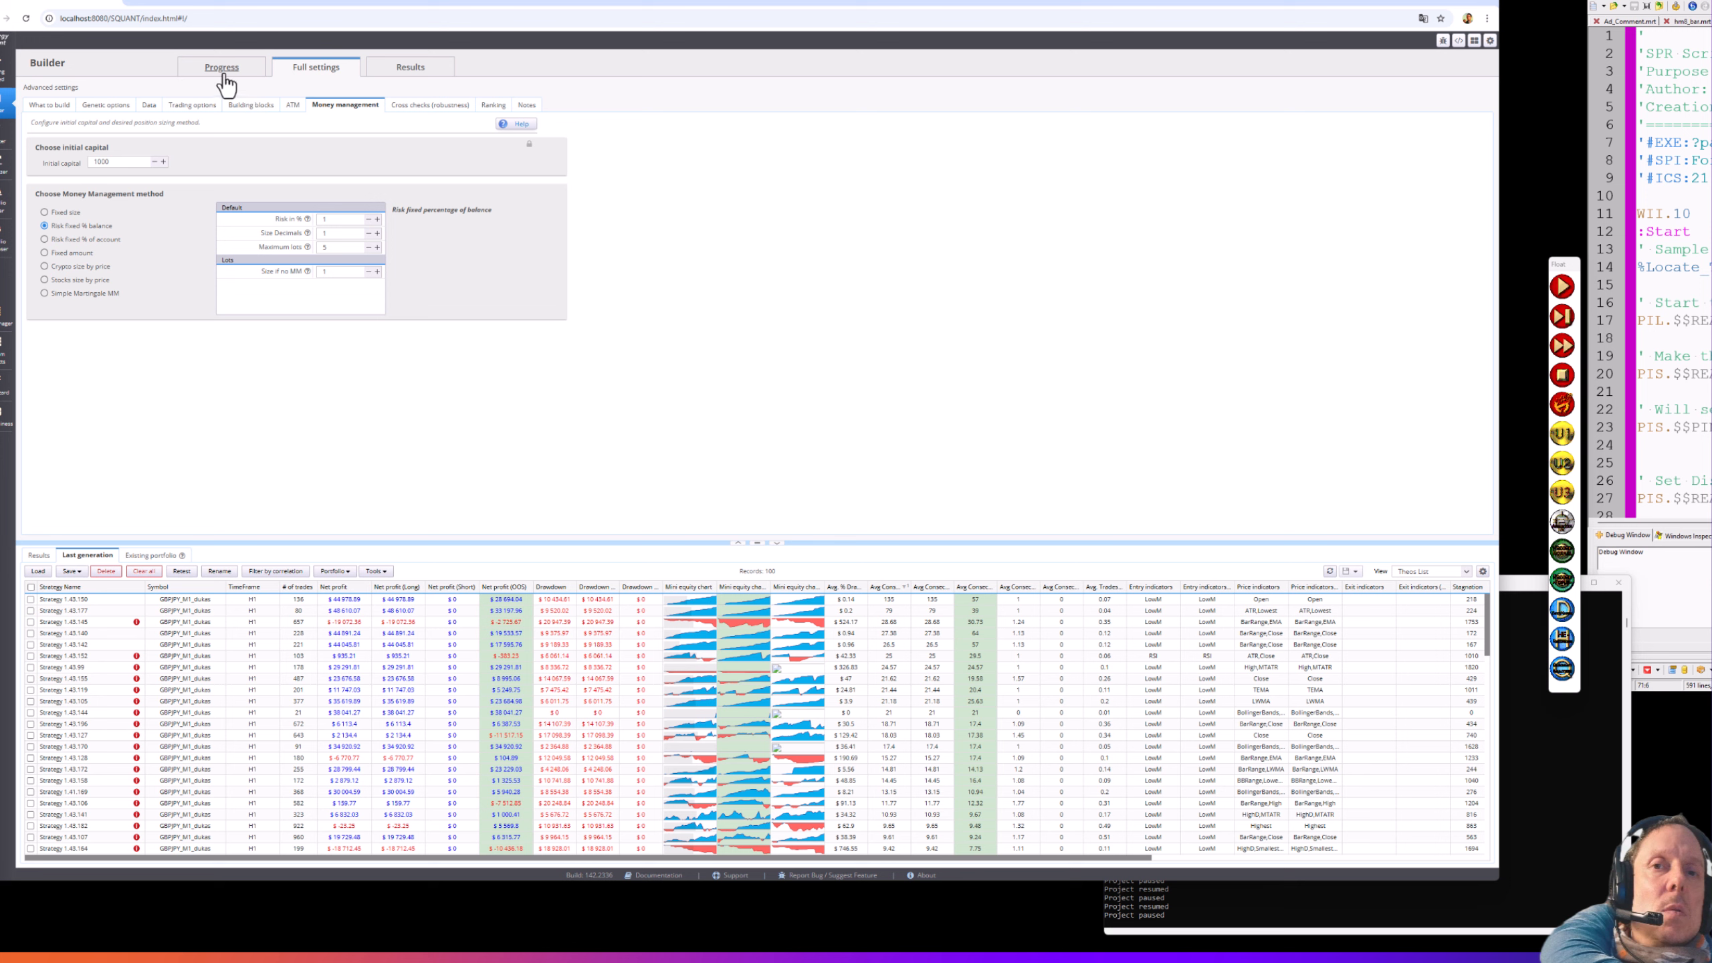
pyautogui.click(148, 110)
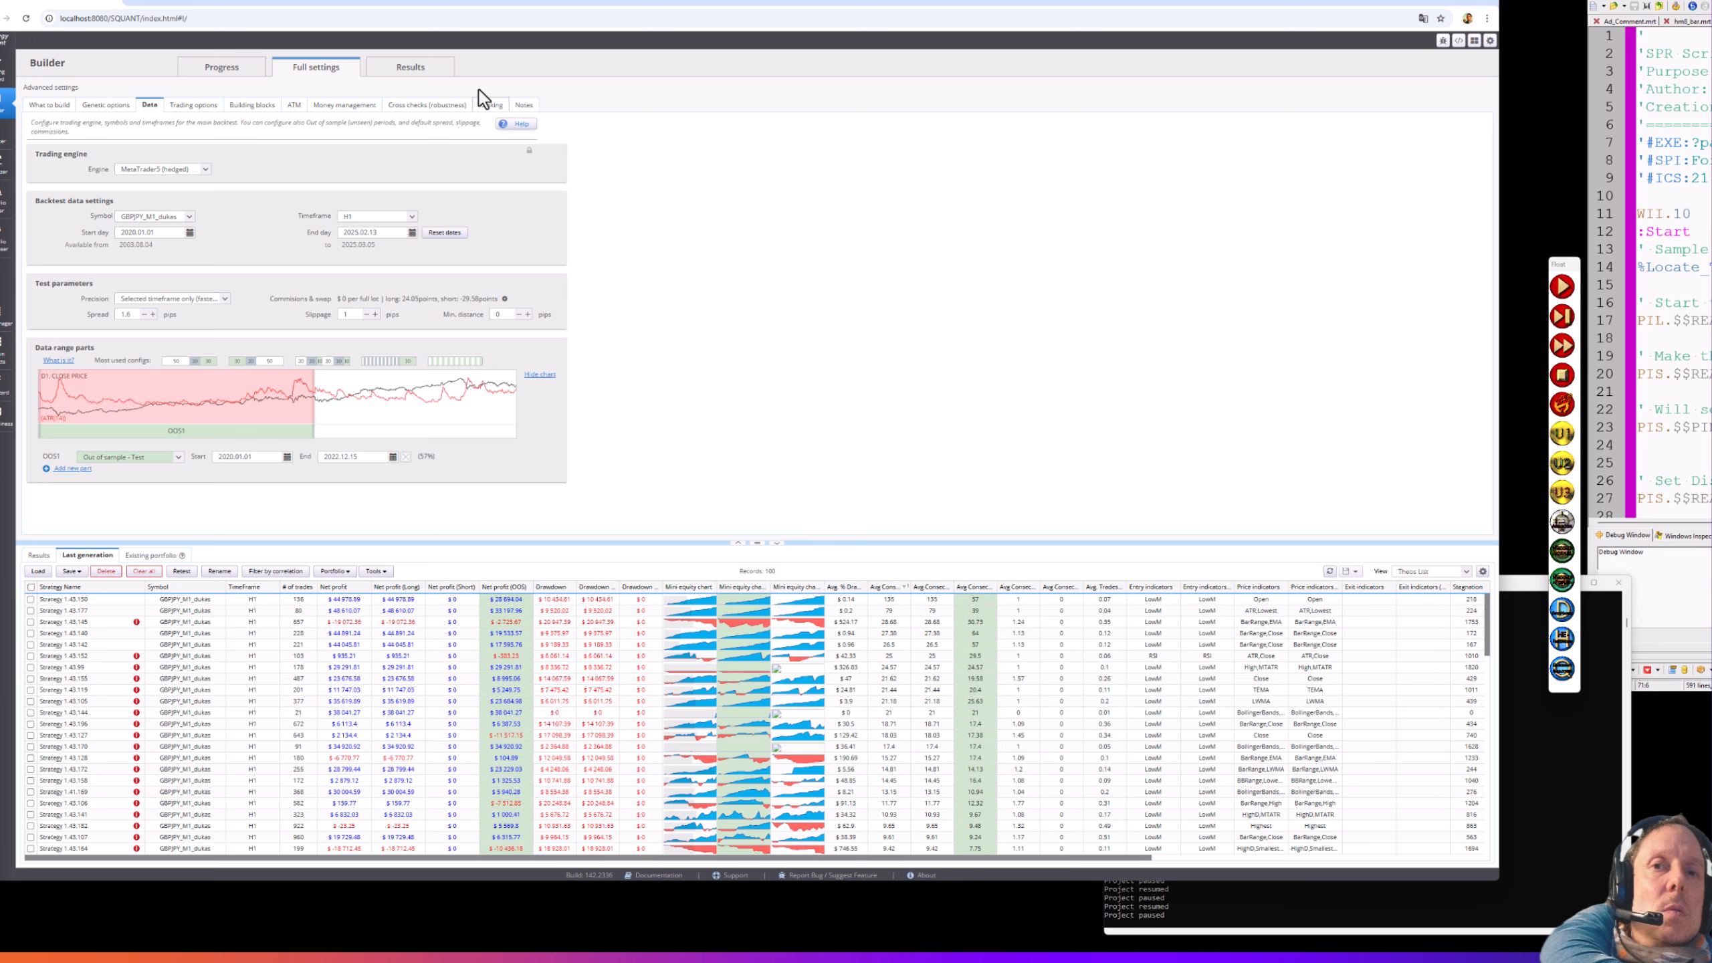
# - Show Strategy 1.43.150's trades on the Results page's List of trades and scroll through them
pyautogui.click(433, 72)
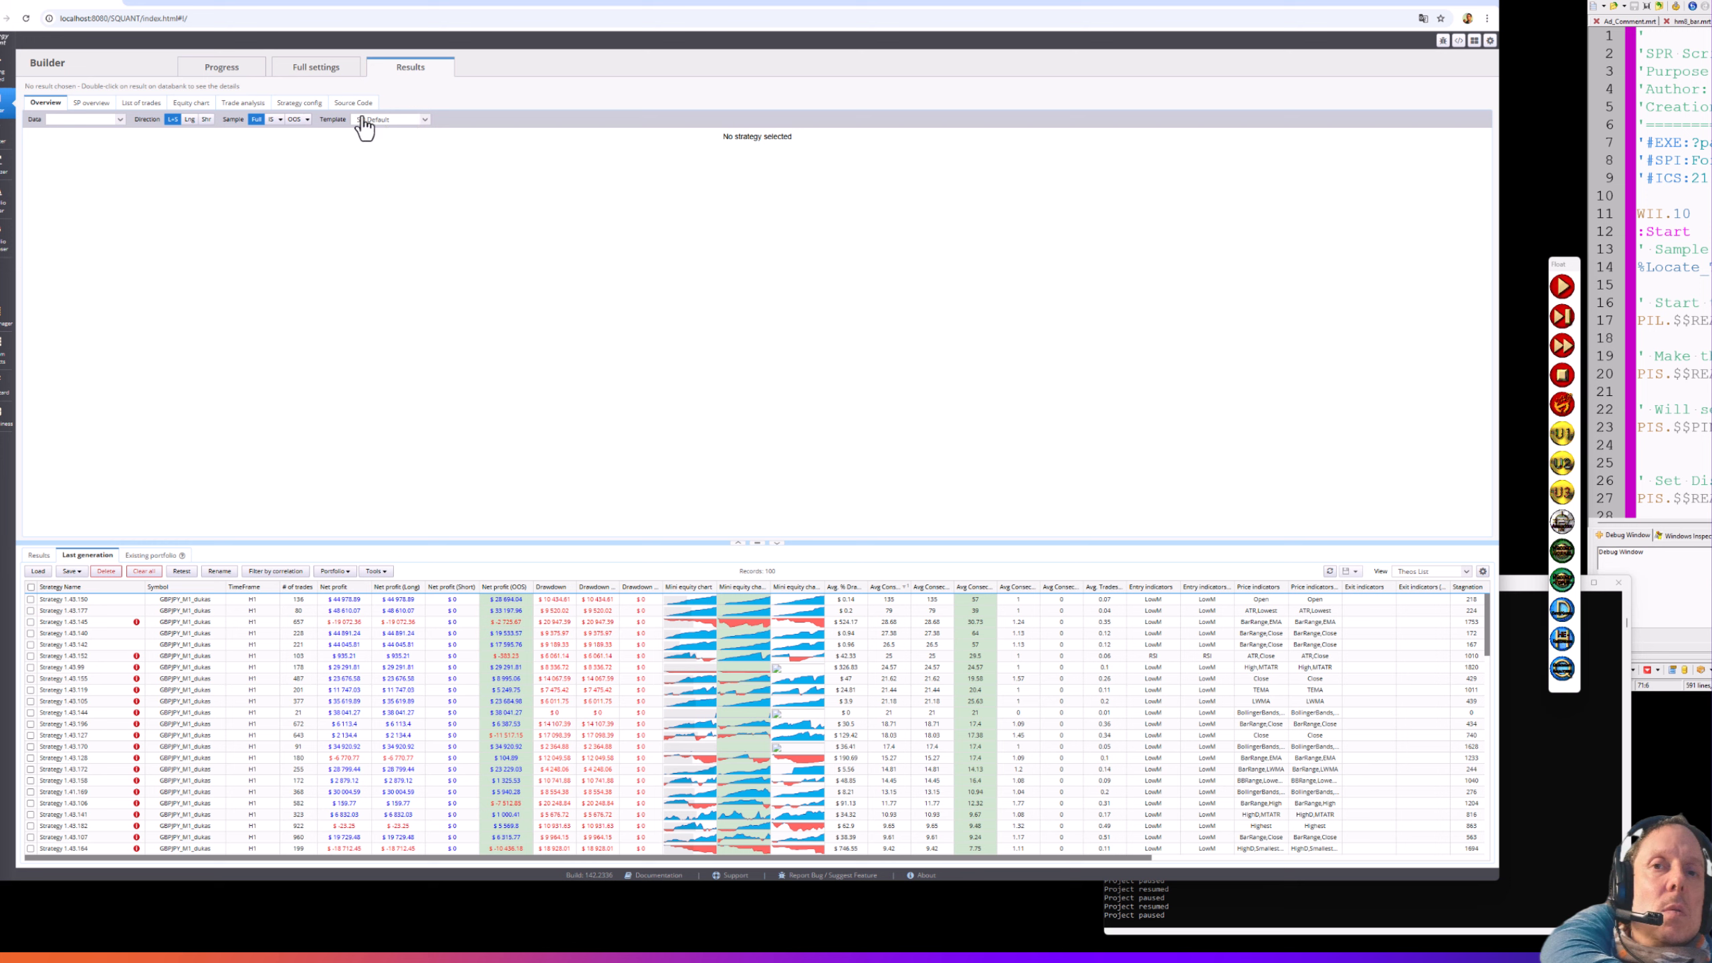
pyautogui.click(145, 105)
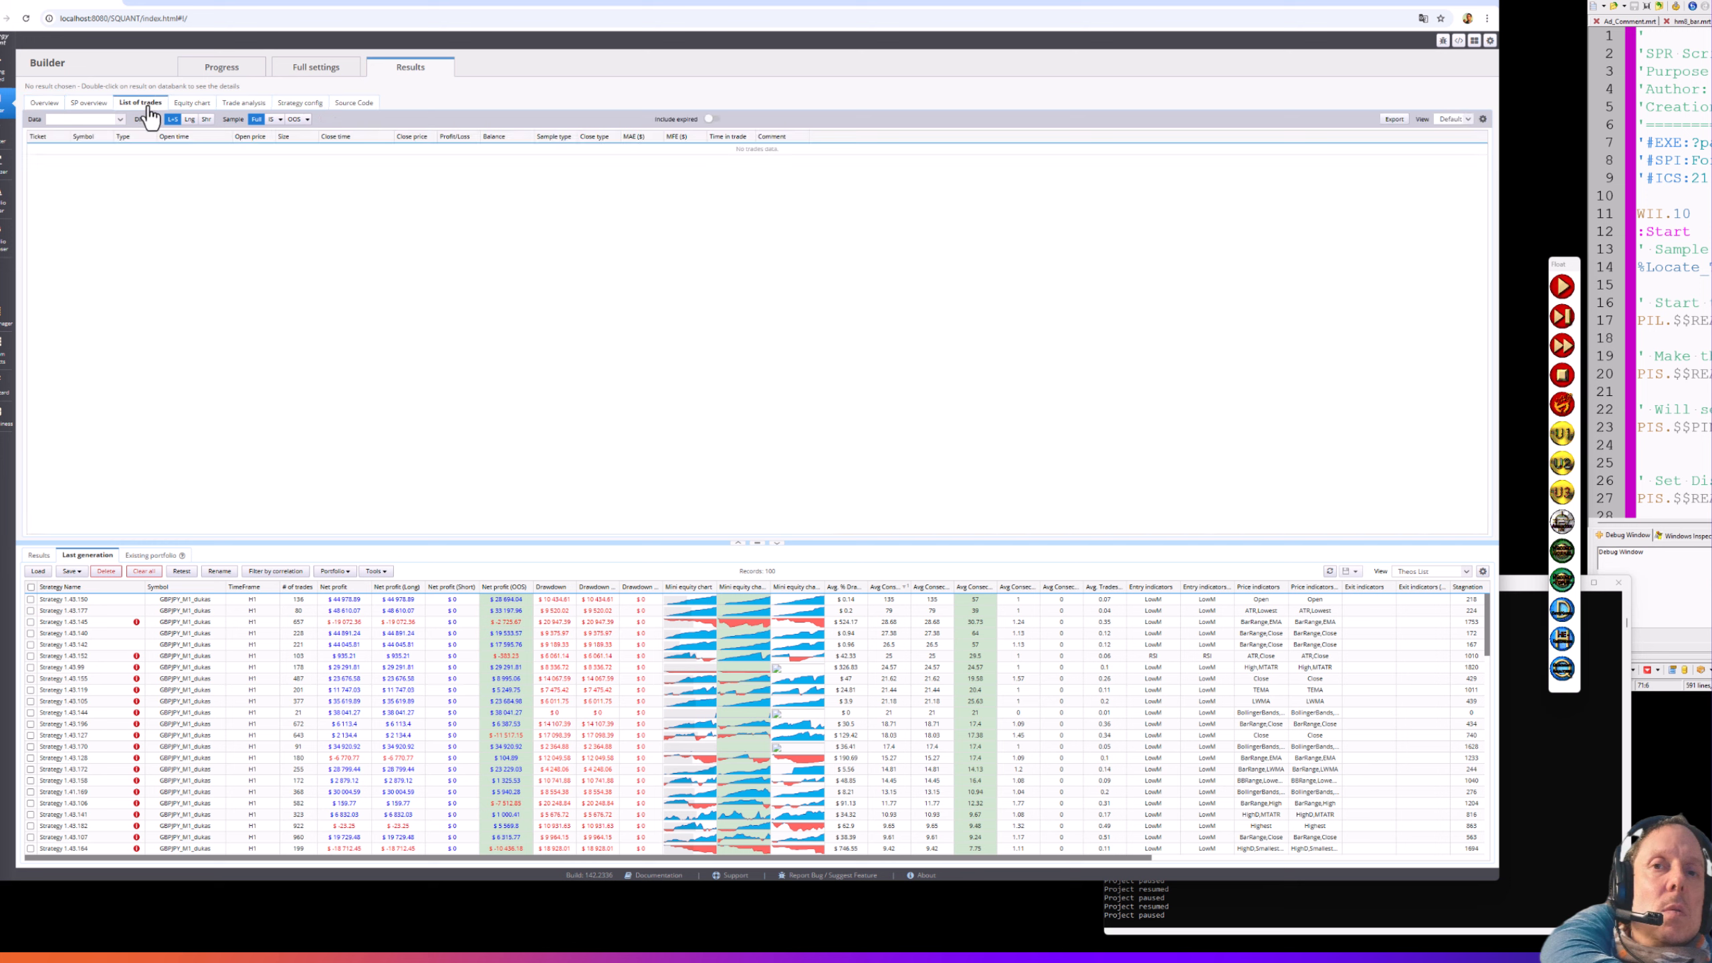
pyautogui.doubleClick(178, 599)
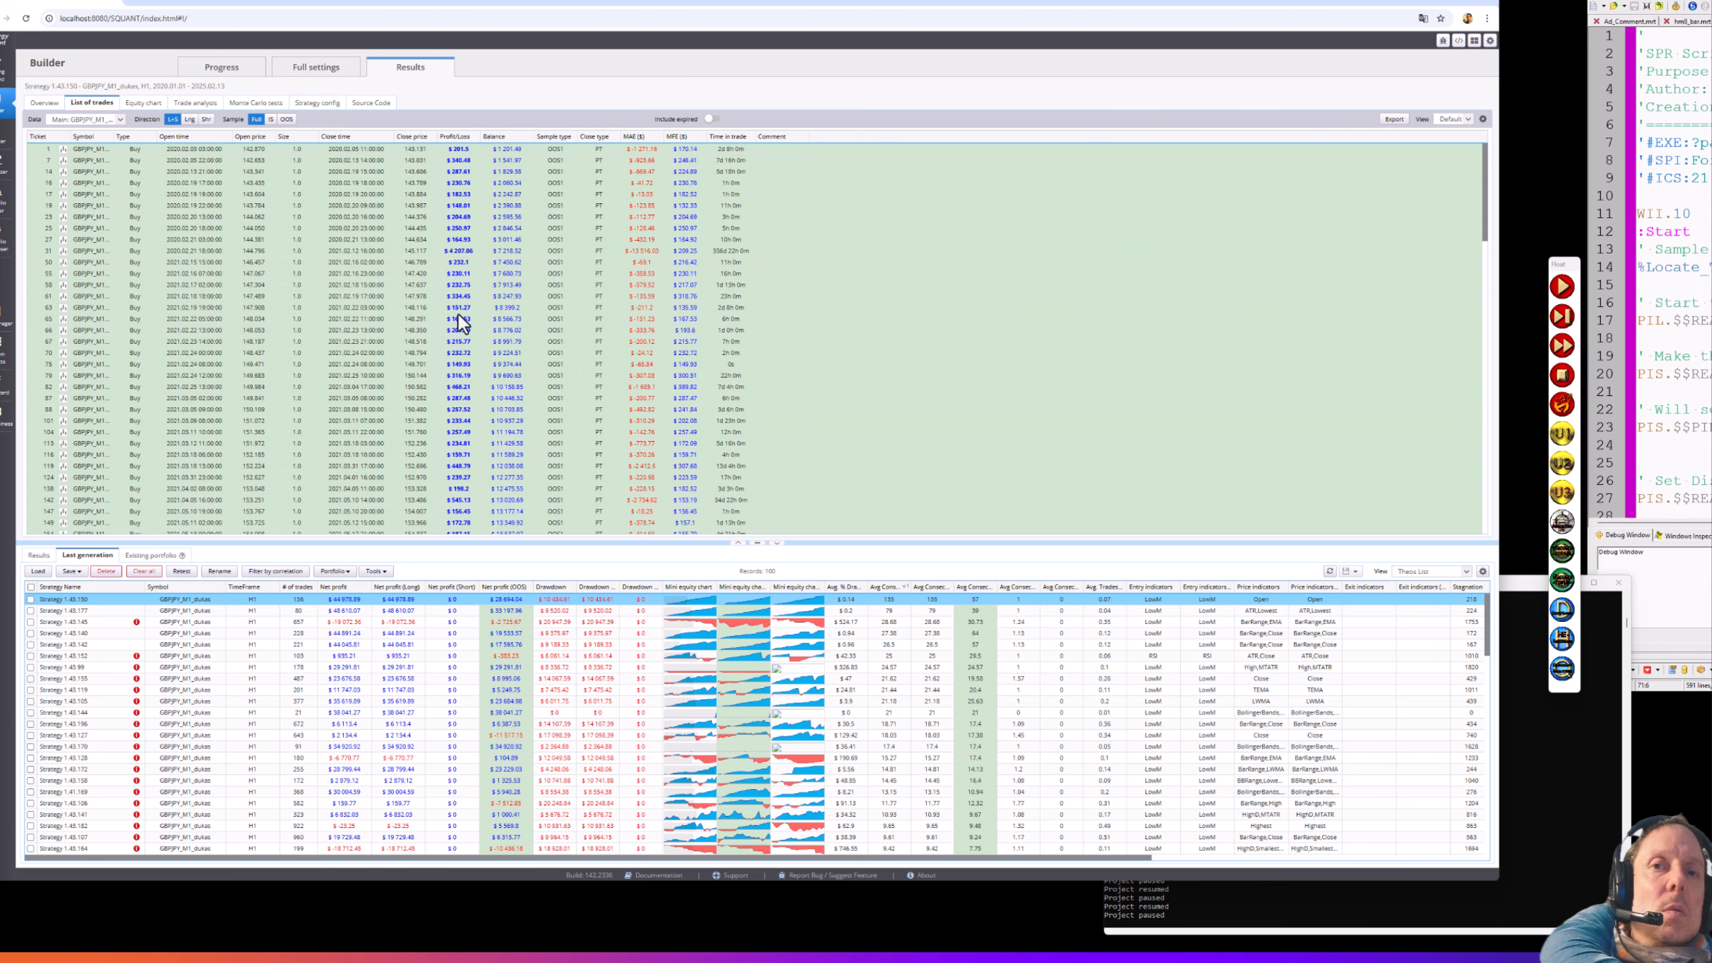
pyautogui.scroll(-8, 459, 321)
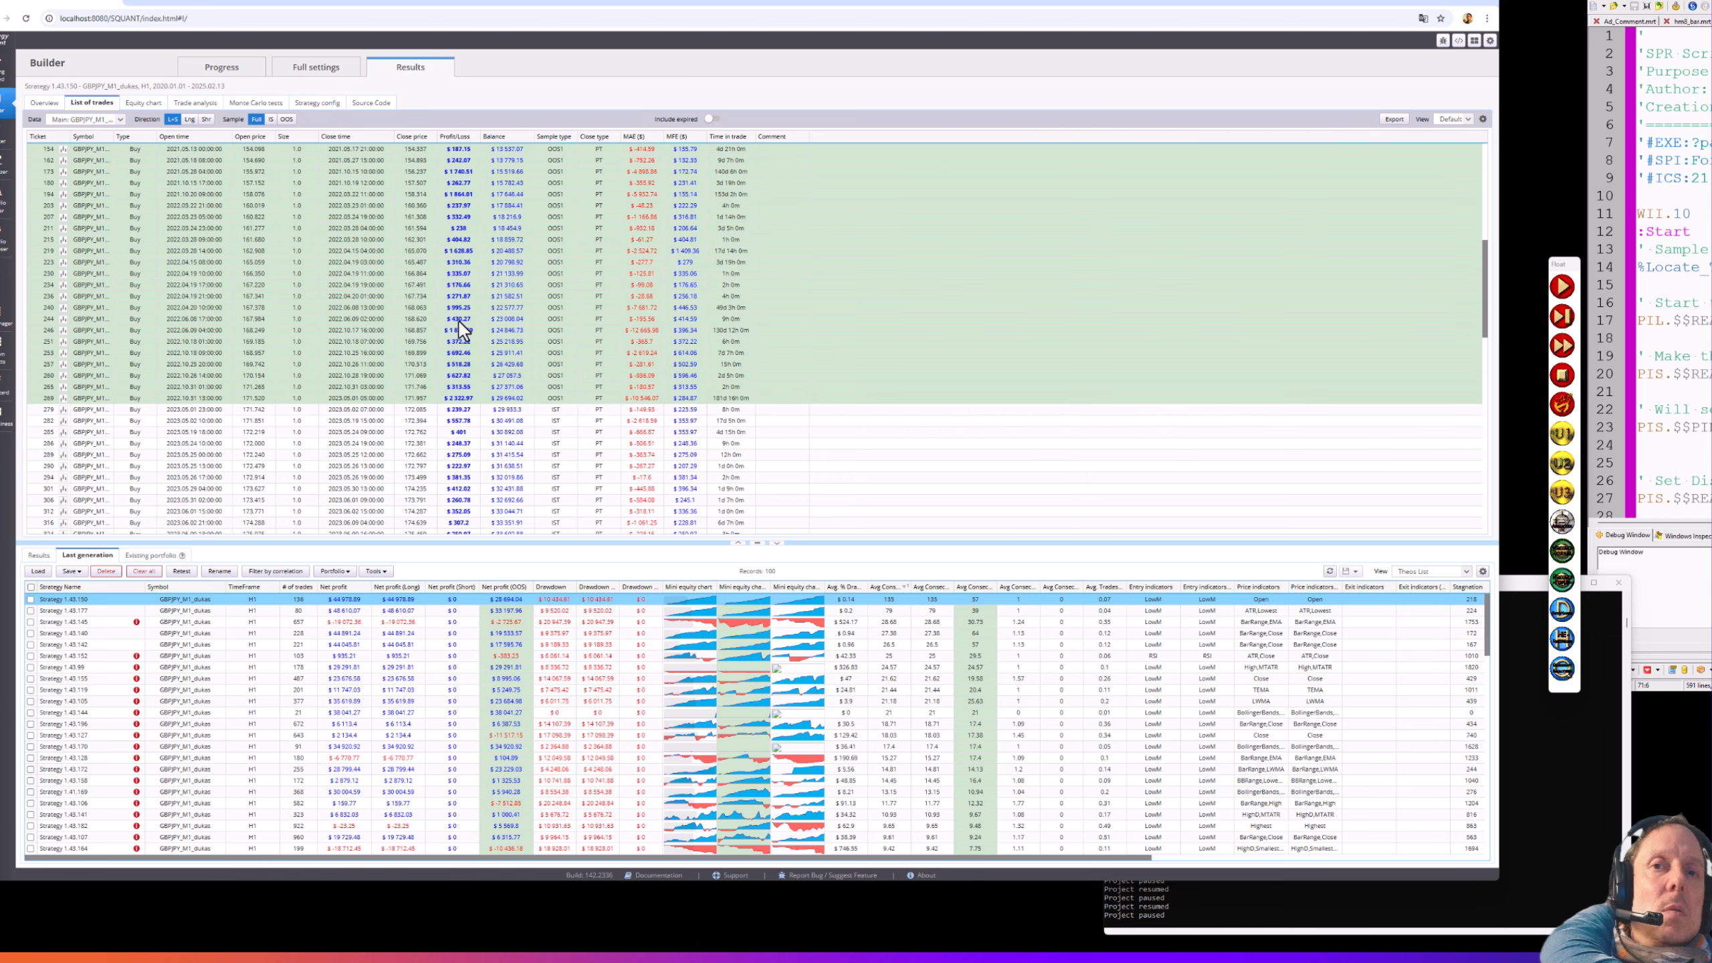
pyautogui.scroll(-10, 459, 321)
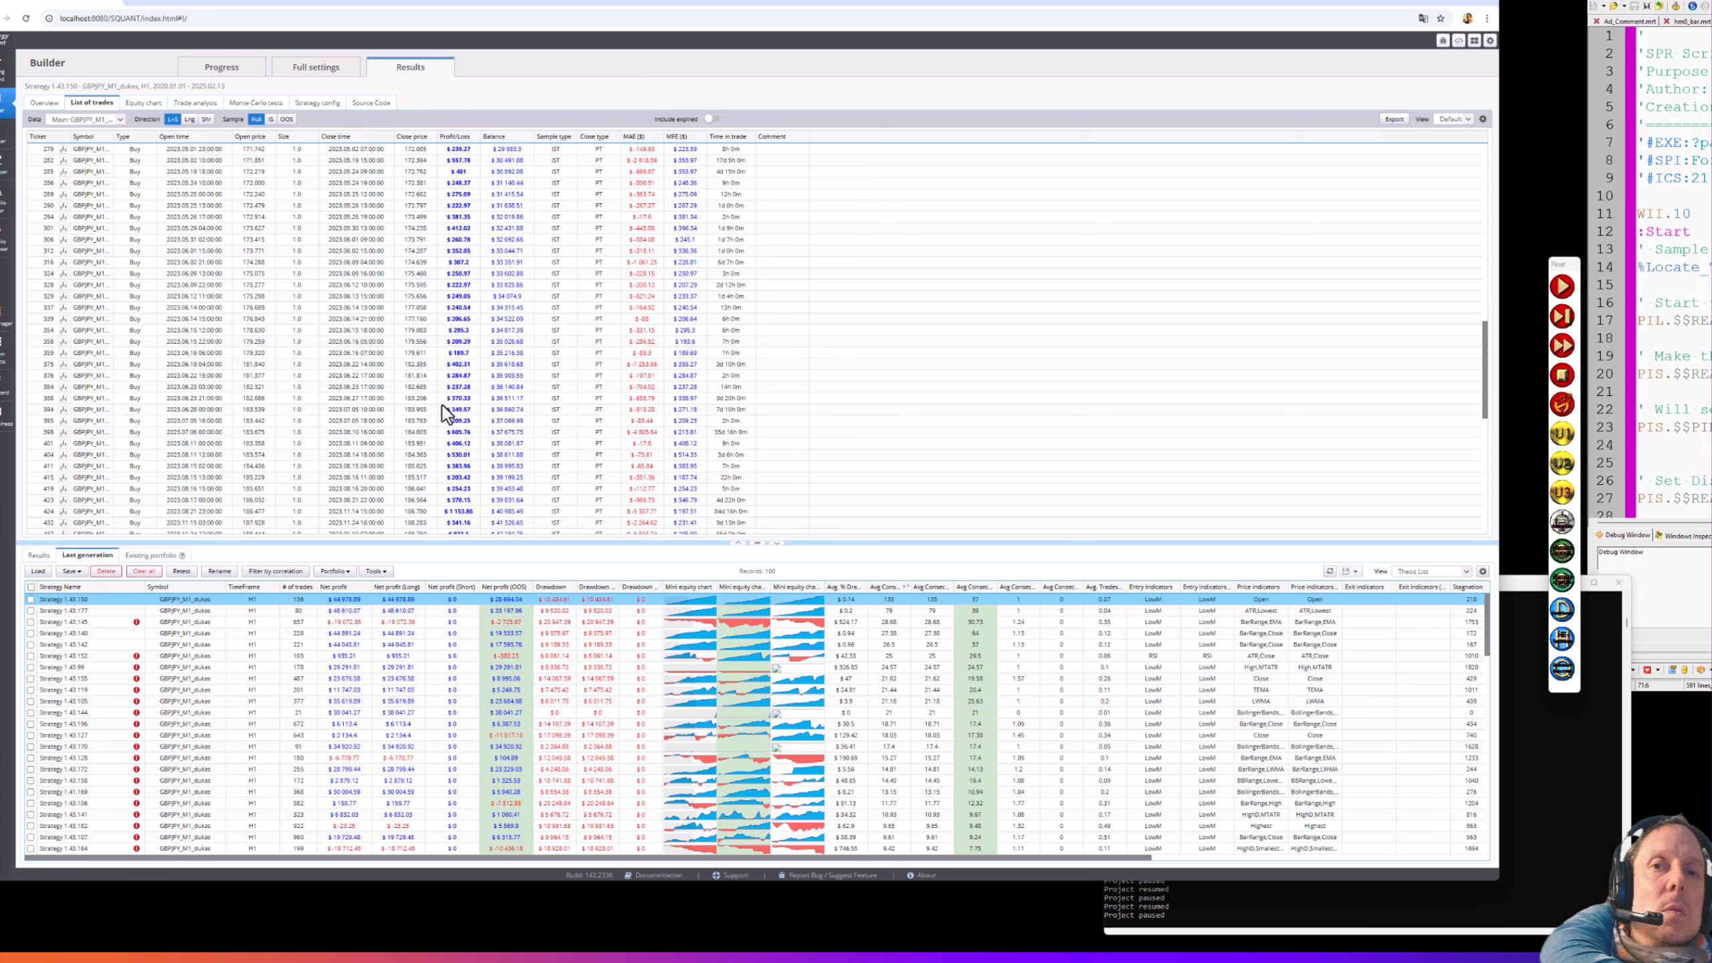
pyautogui.scroll(-5, 441, 403)
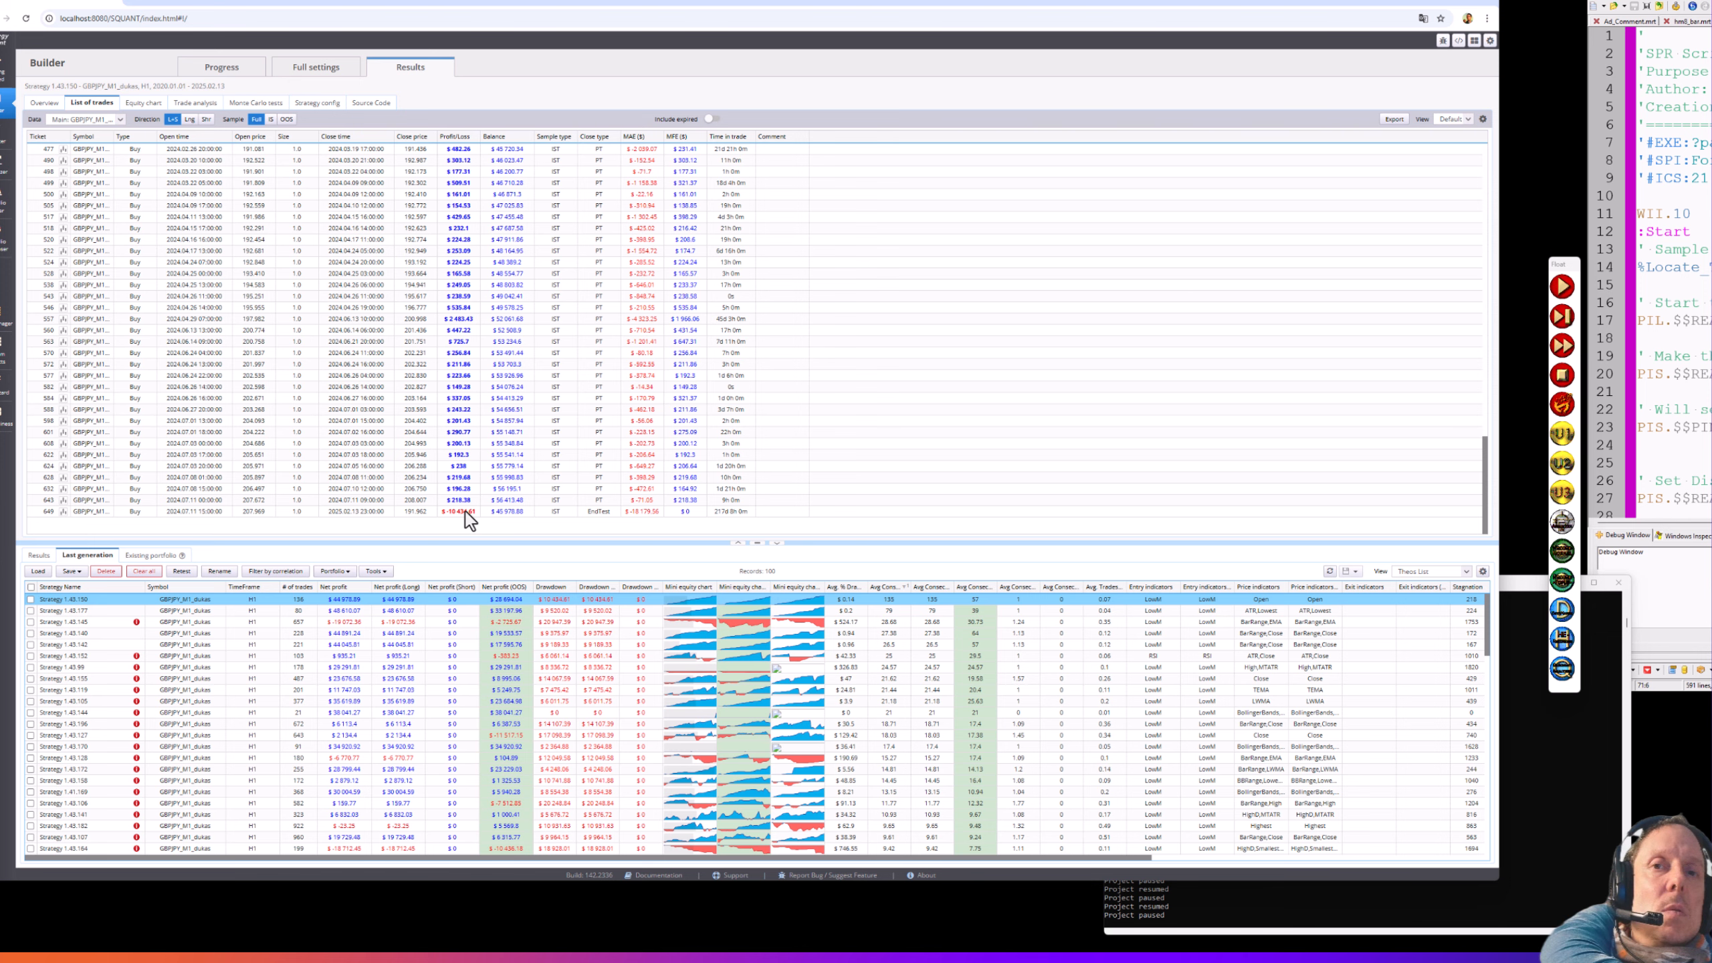
pyautogui.scroll(10, 466, 482)
pyautogui.scroll(10, 470, 464)
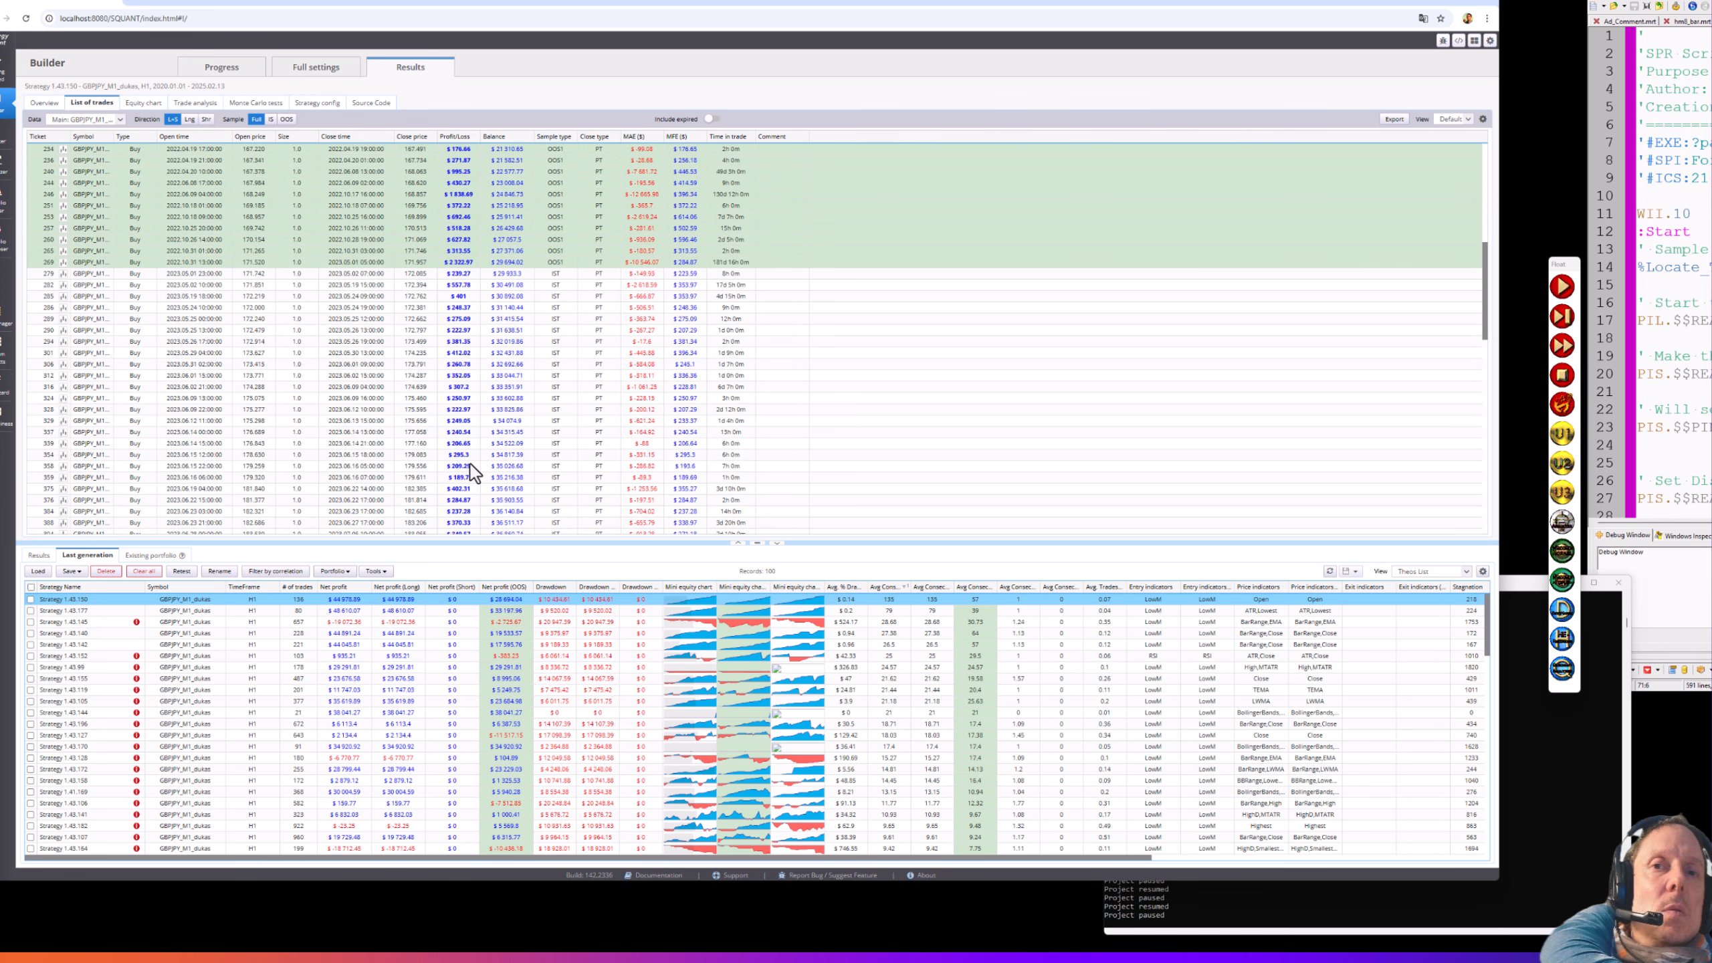
pyautogui.scroll(2, 479, 382)
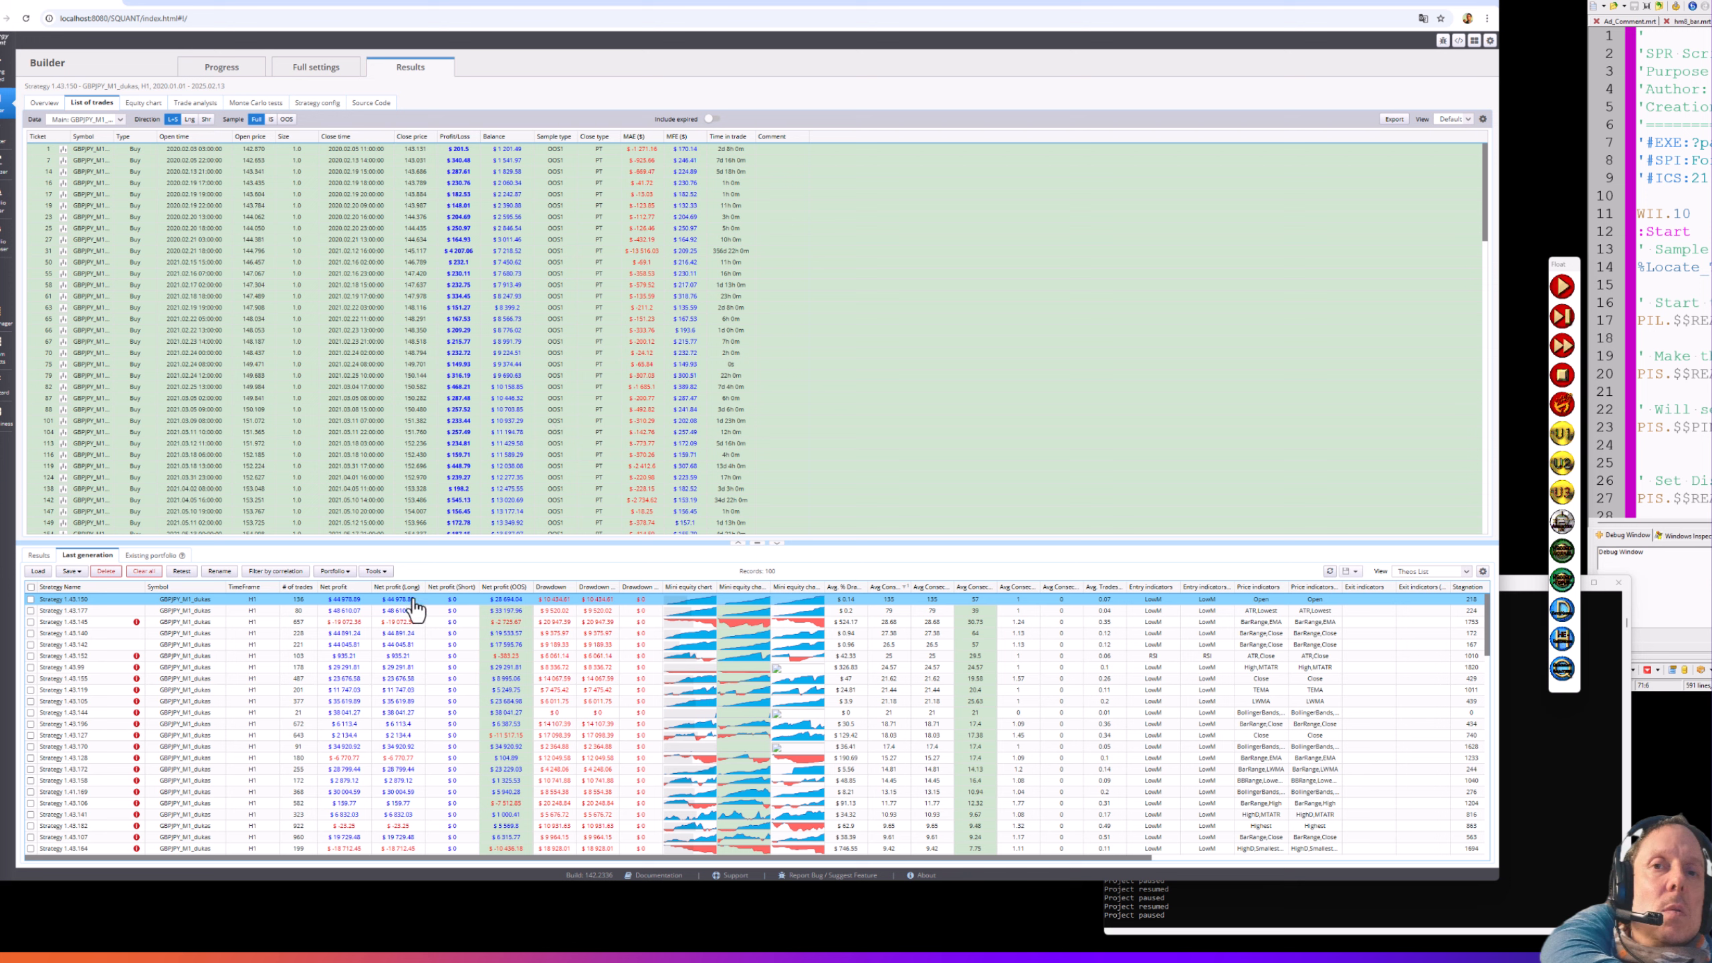
# - Show Strategy 1.43.145's trades and re-sort the table ascending by Avg Consec
pyautogui.click(341, 621)
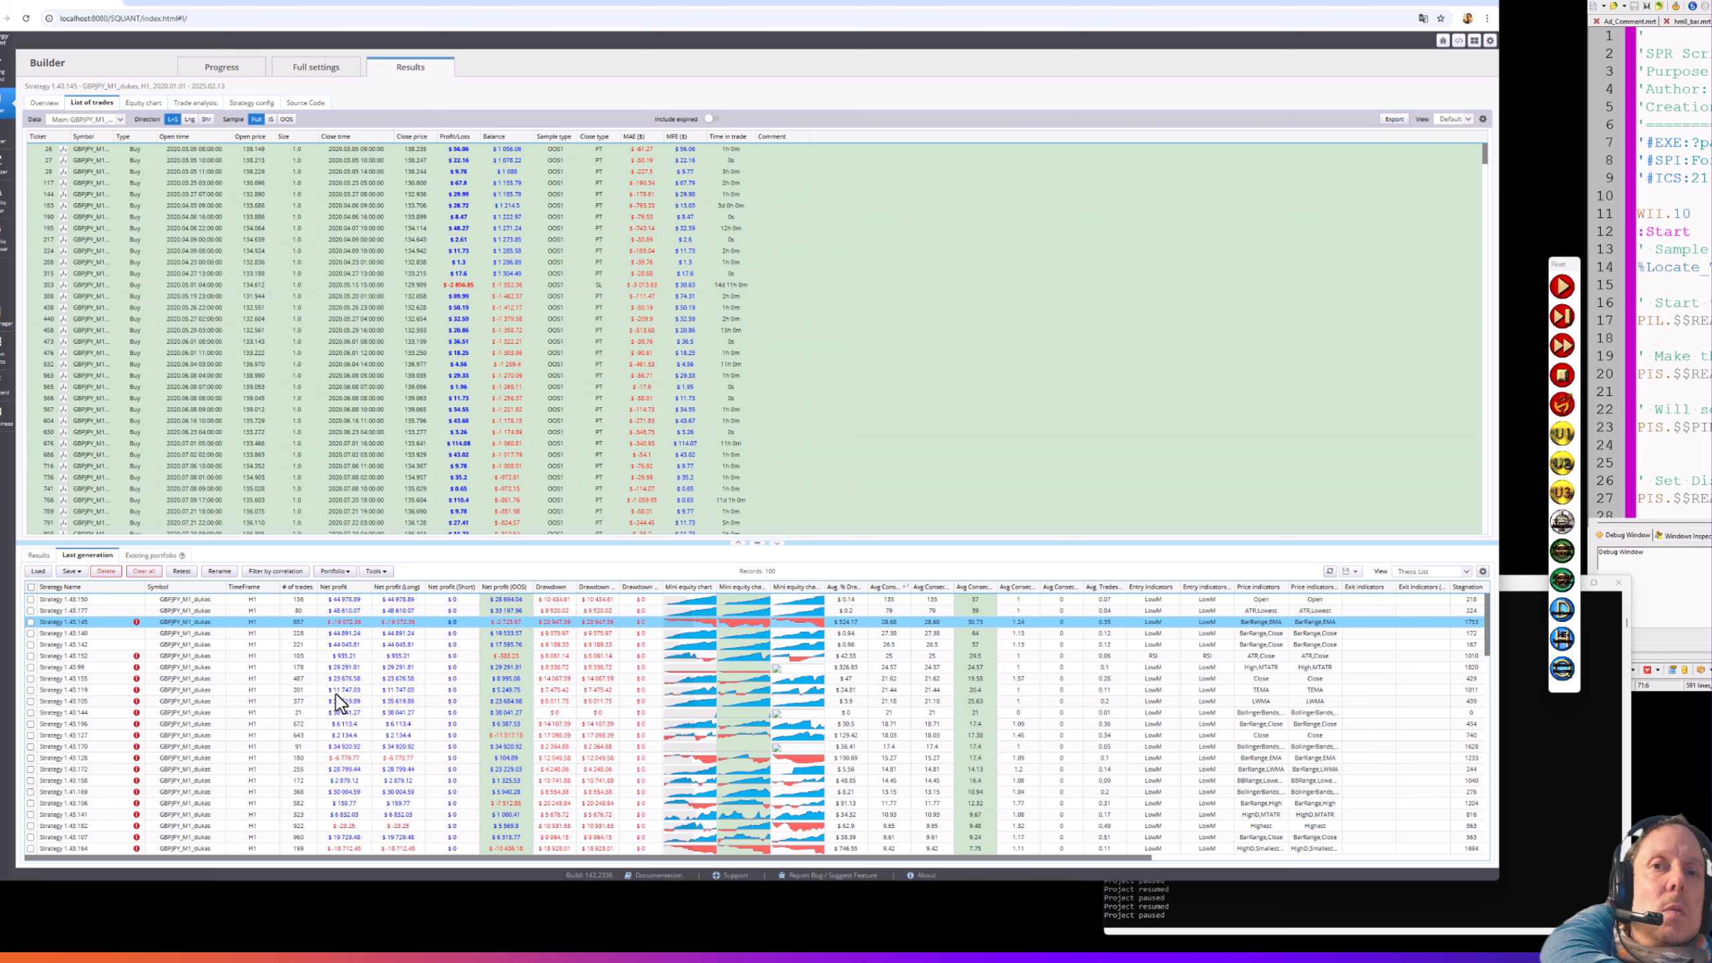
pyautogui.click(887, 597)
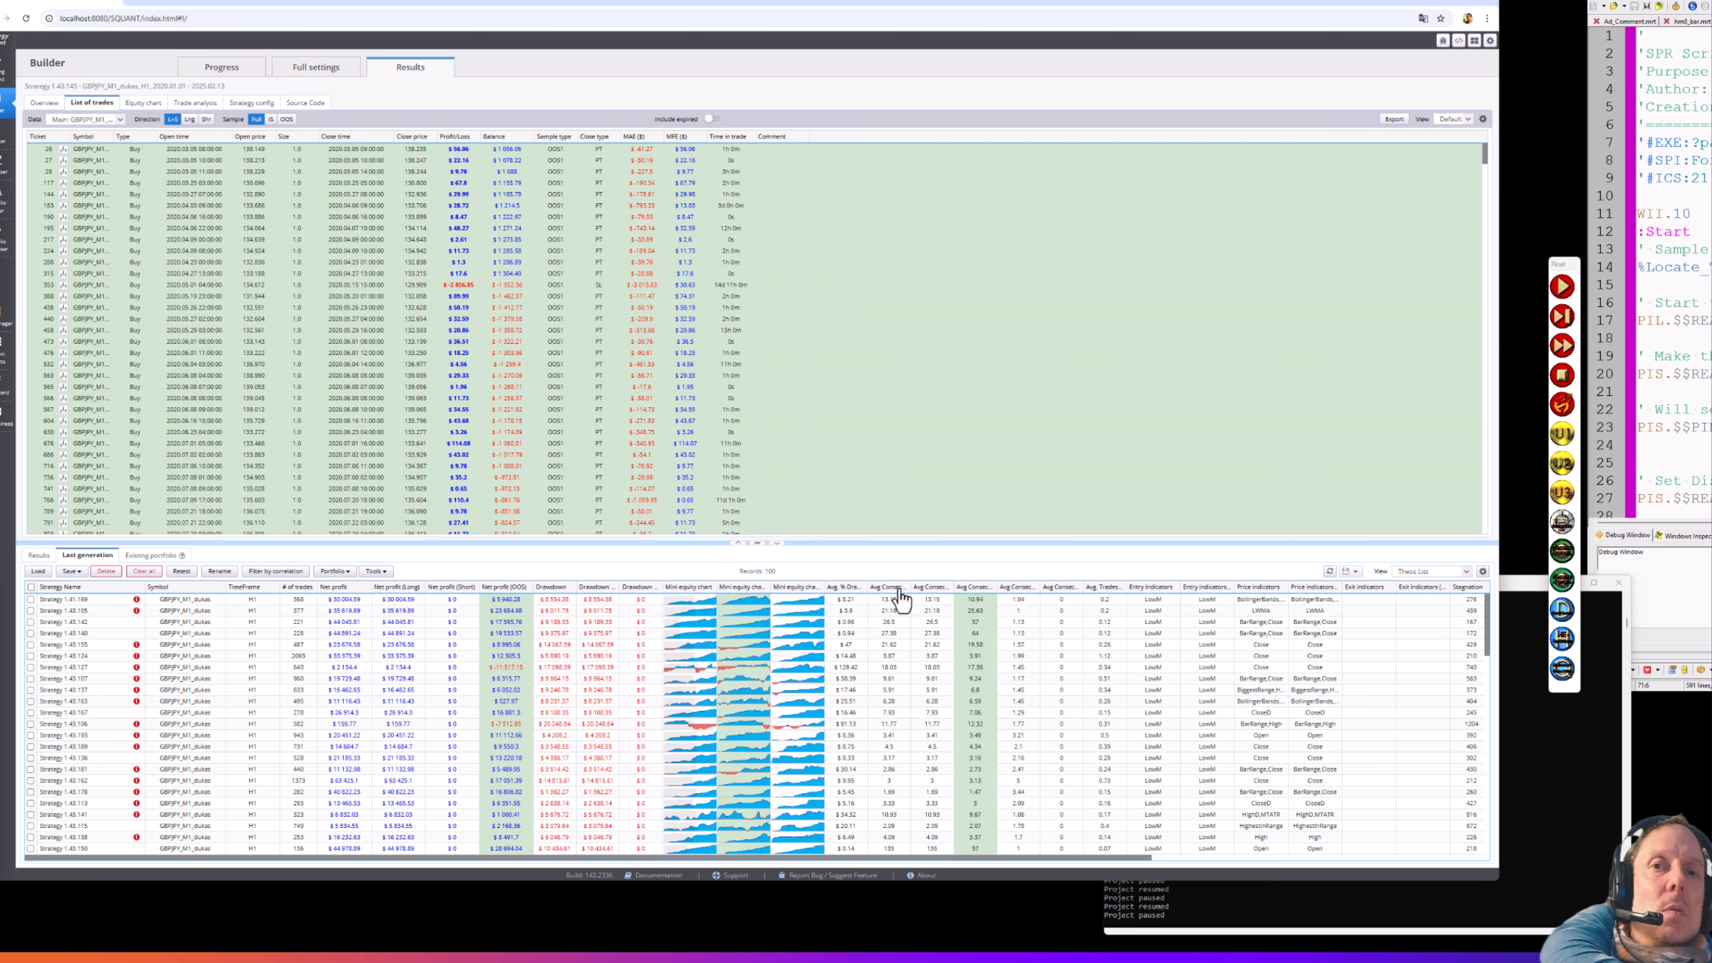
pyautogui.click(901, 598)
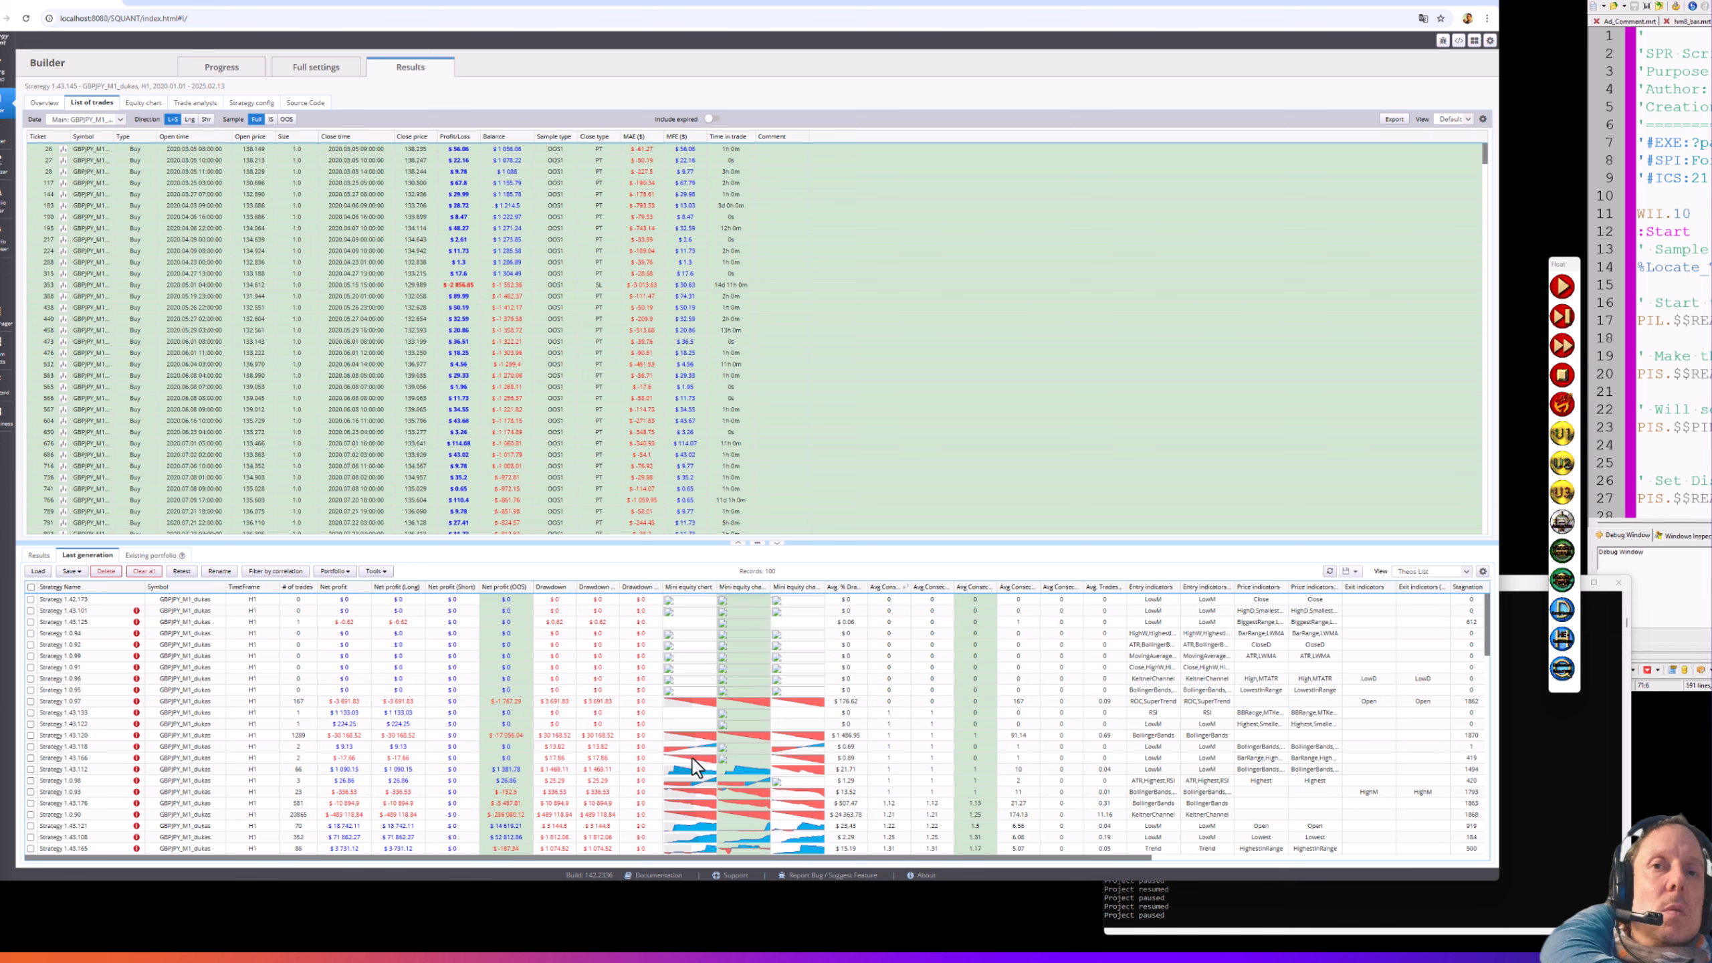
pyautogui.scroll(-2, 701, 752)
pyautogui.scroll(-8, 723, 740)
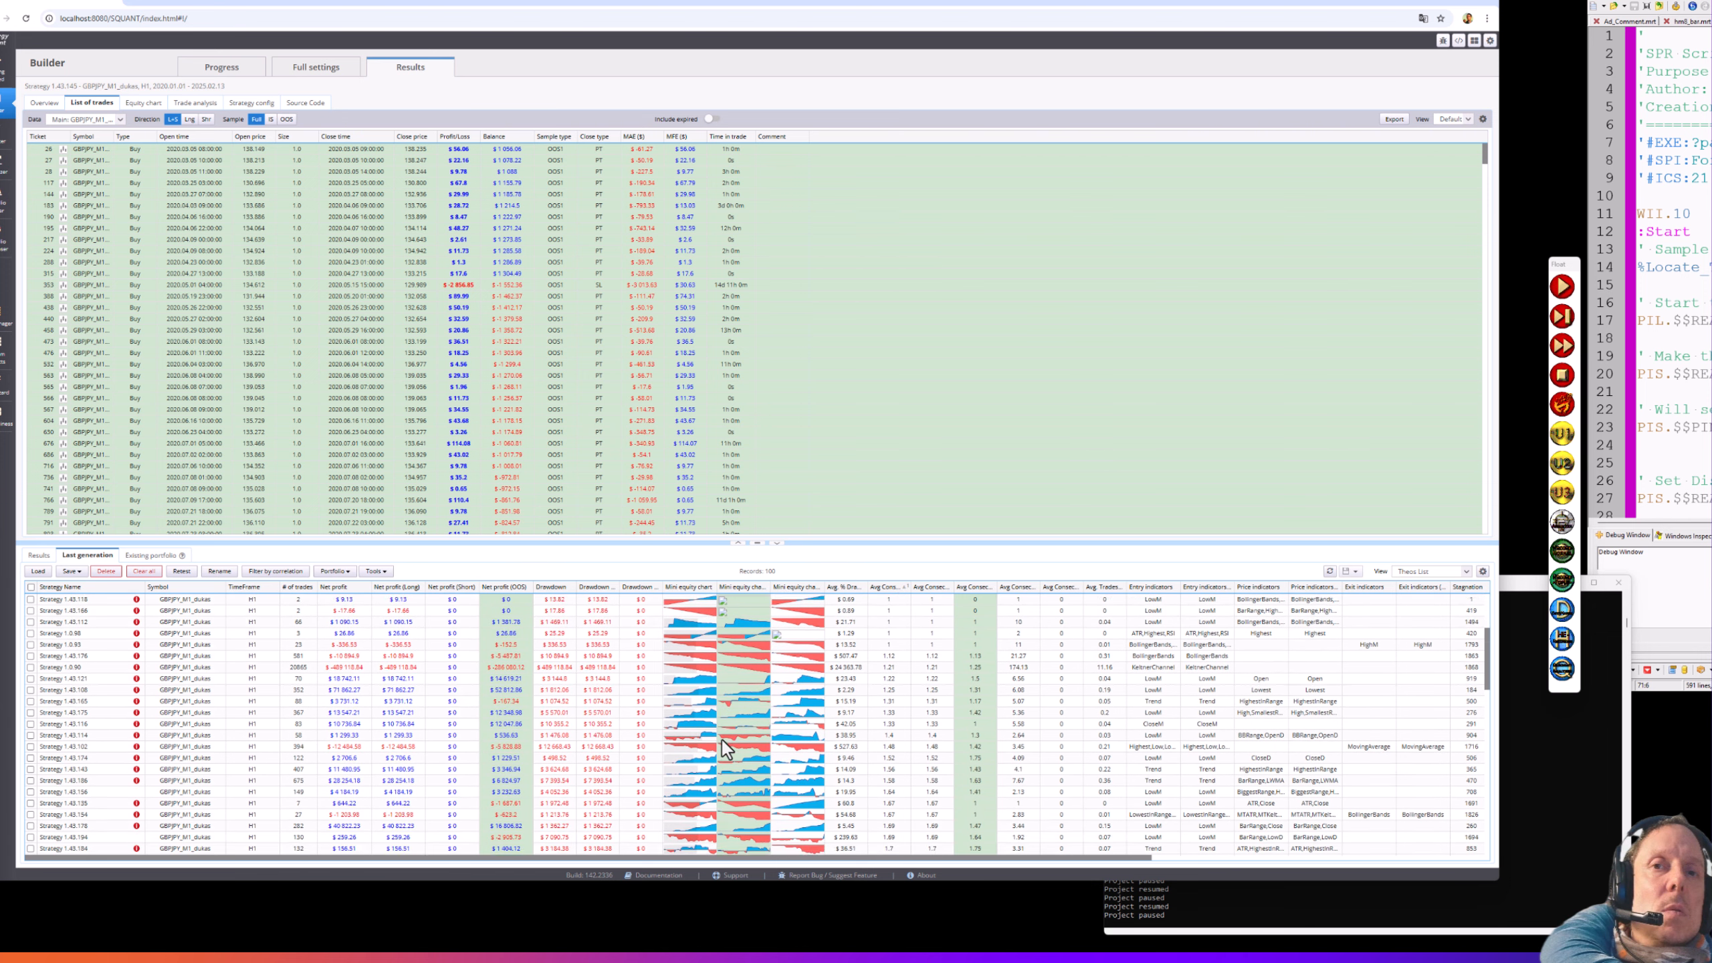
pyautogui.scroll(-2, 722, 740)
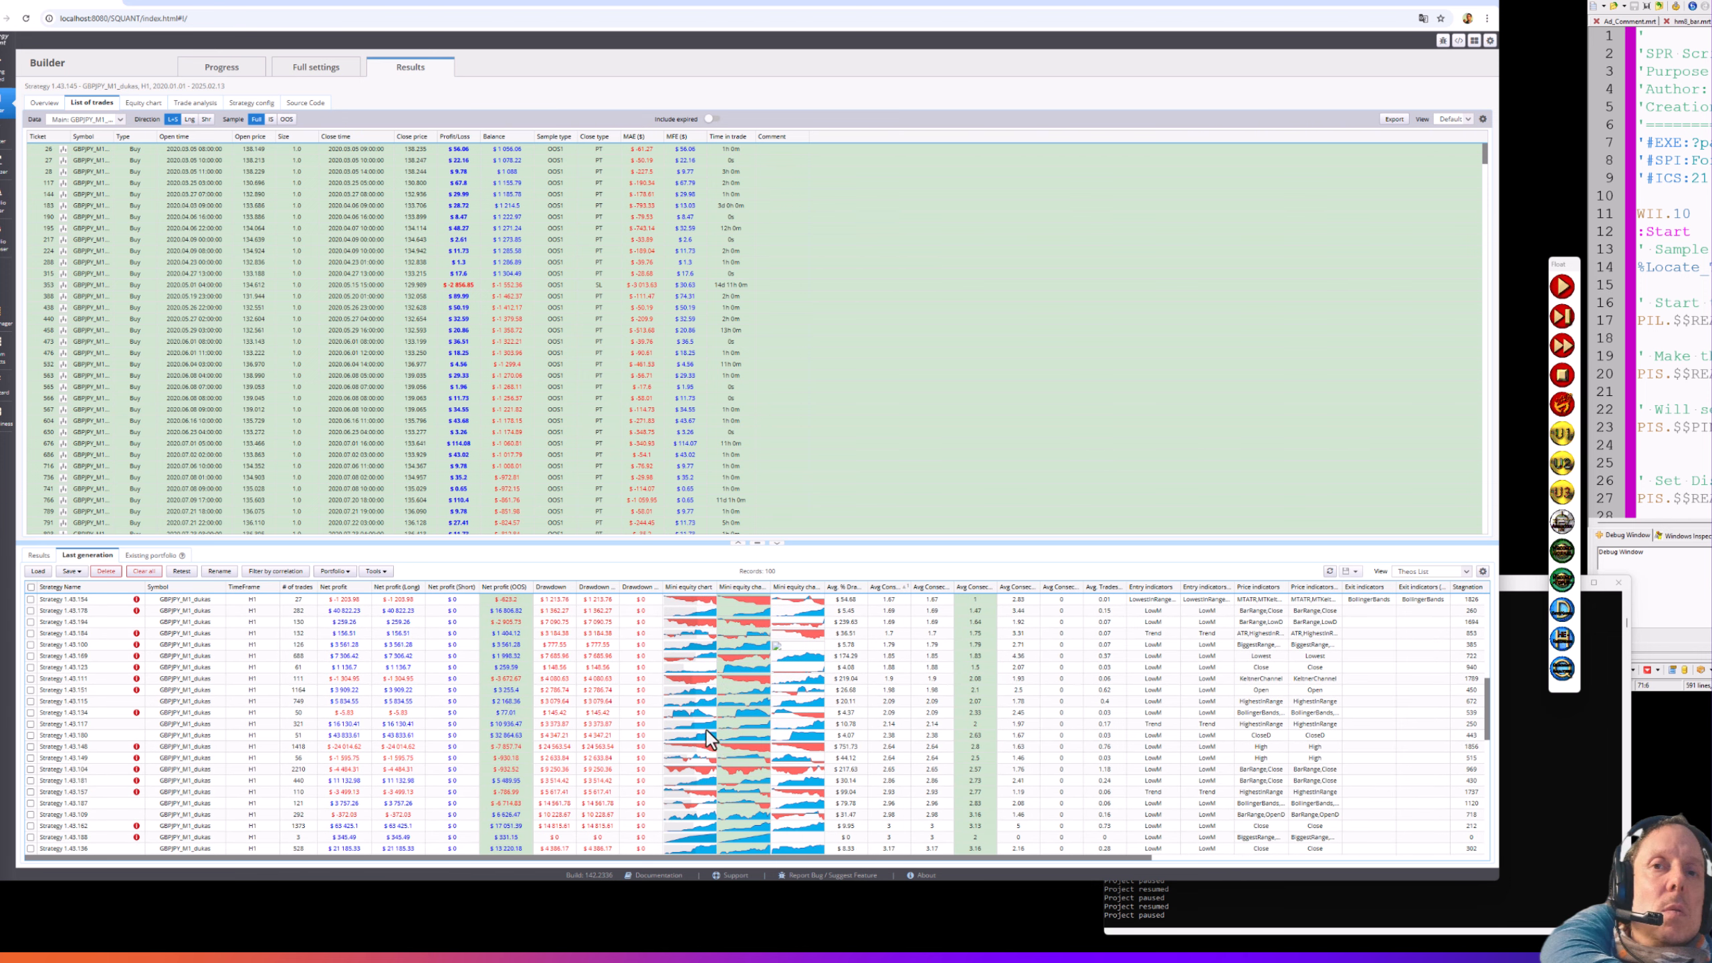
# - View Strategy 1.43.180's trades, then return the Last generation list to its top
pyautogui.click(708, 738)
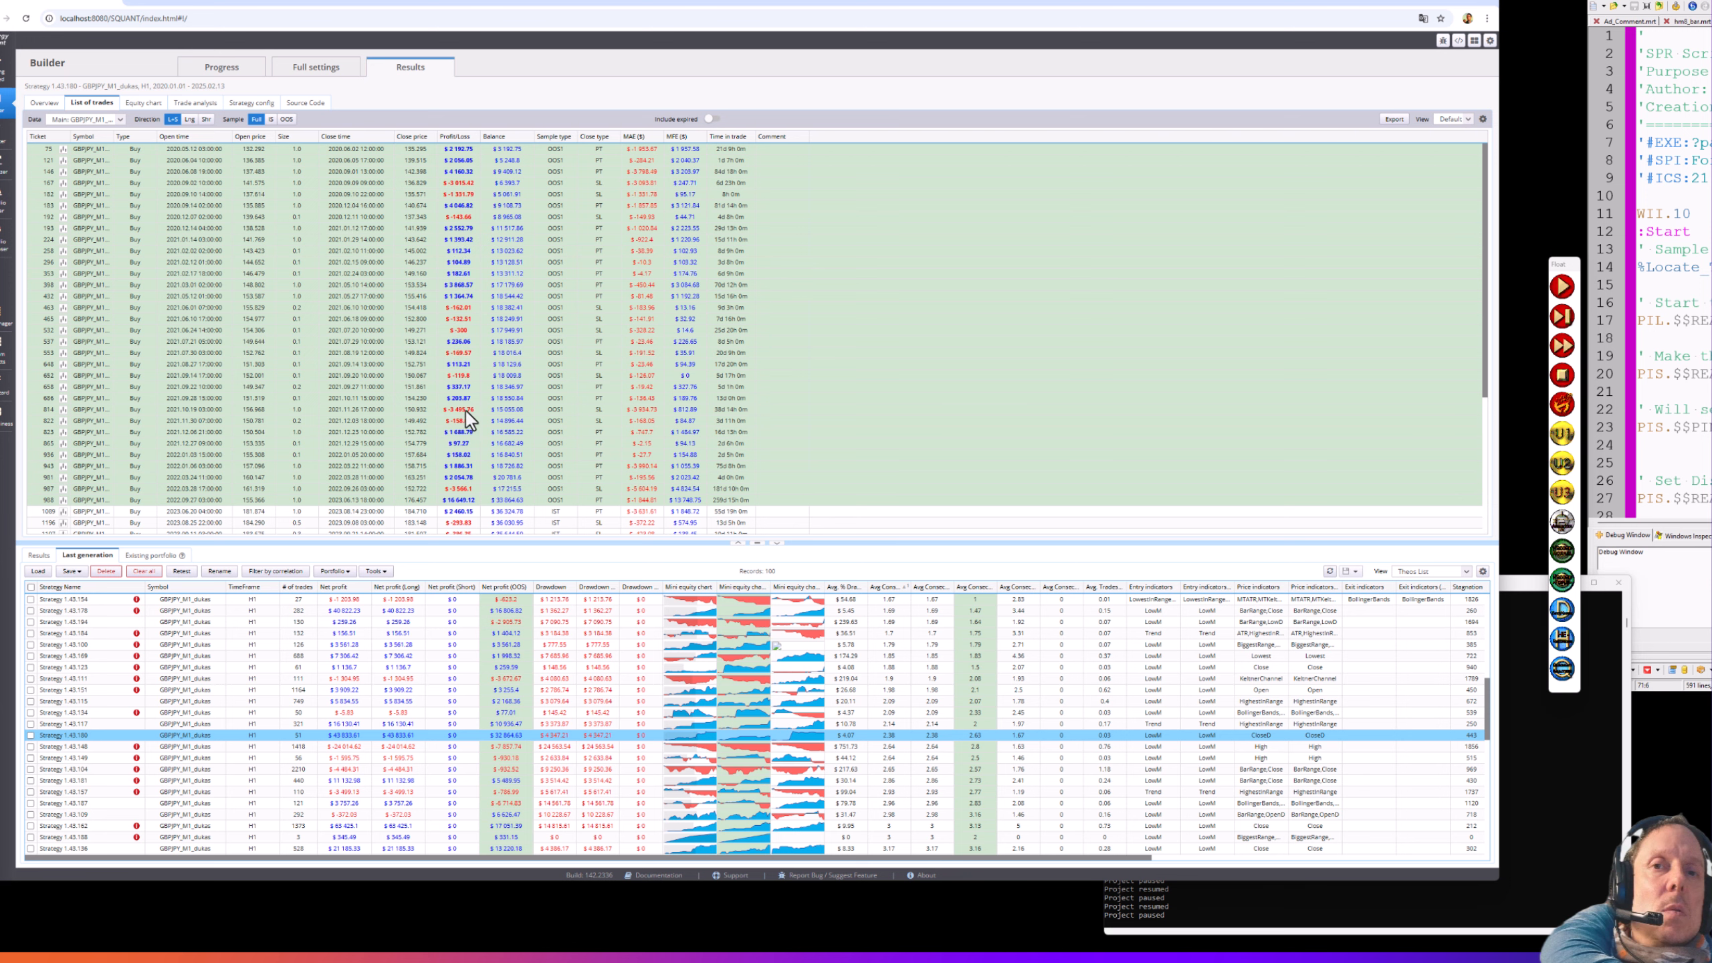
pyautogui.scroll(-3, 483, 379)
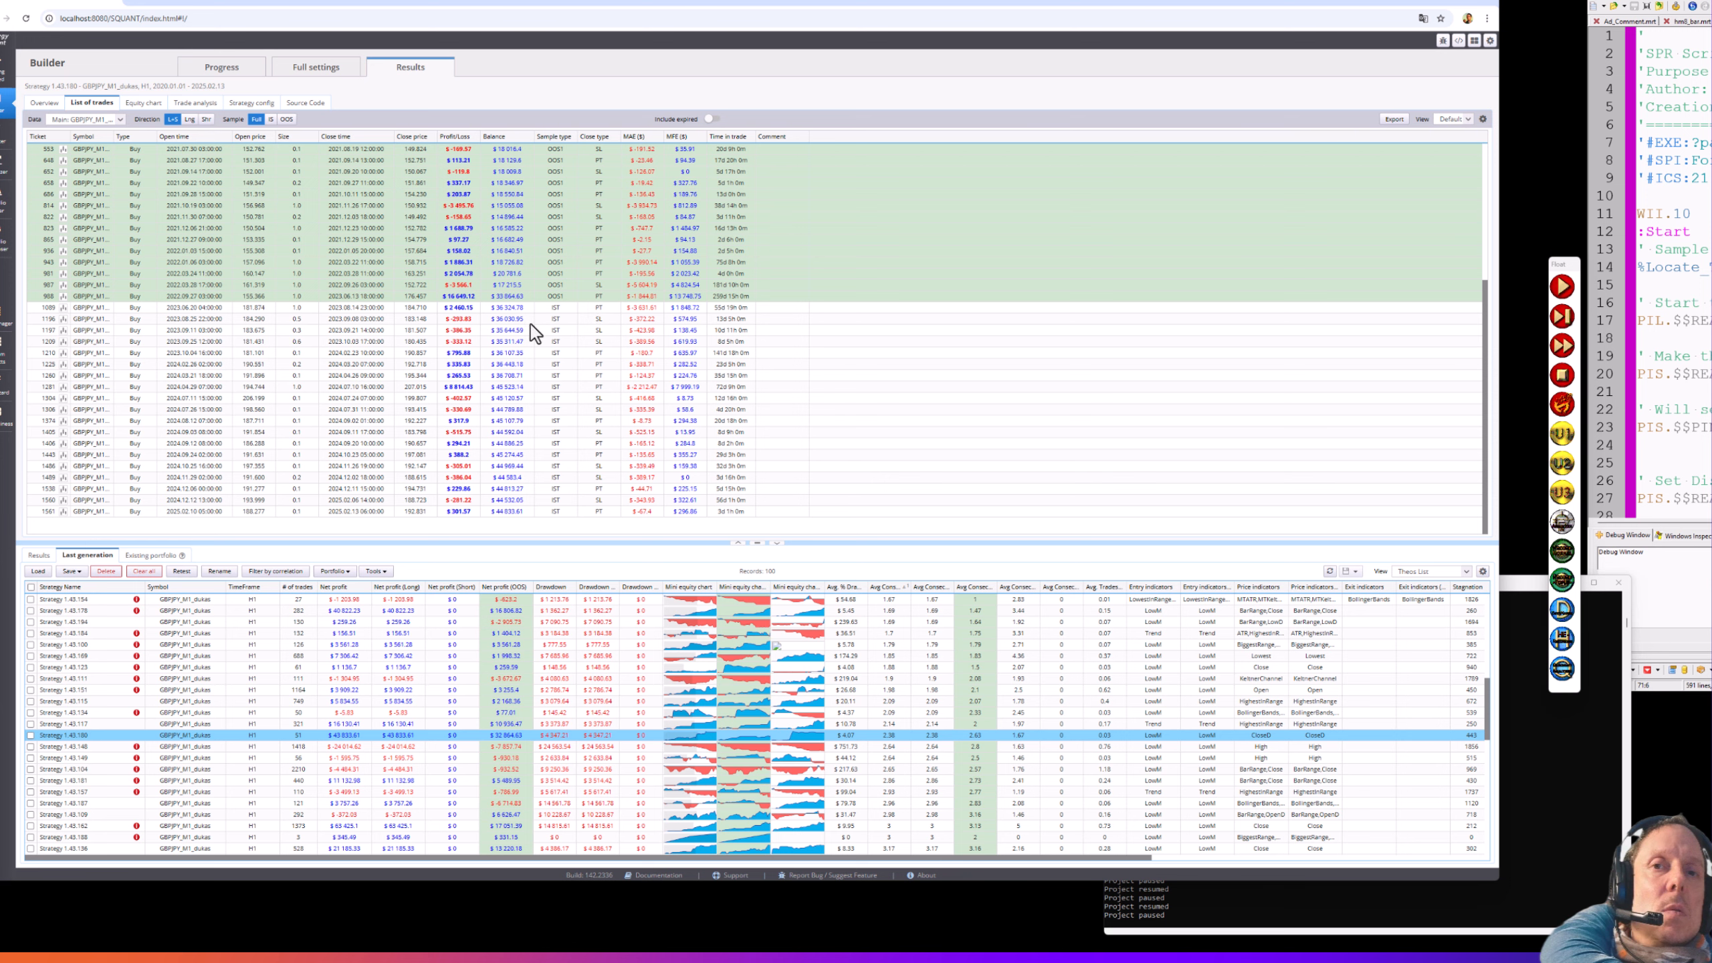
pyautogui.scroll(6, 458, 412)
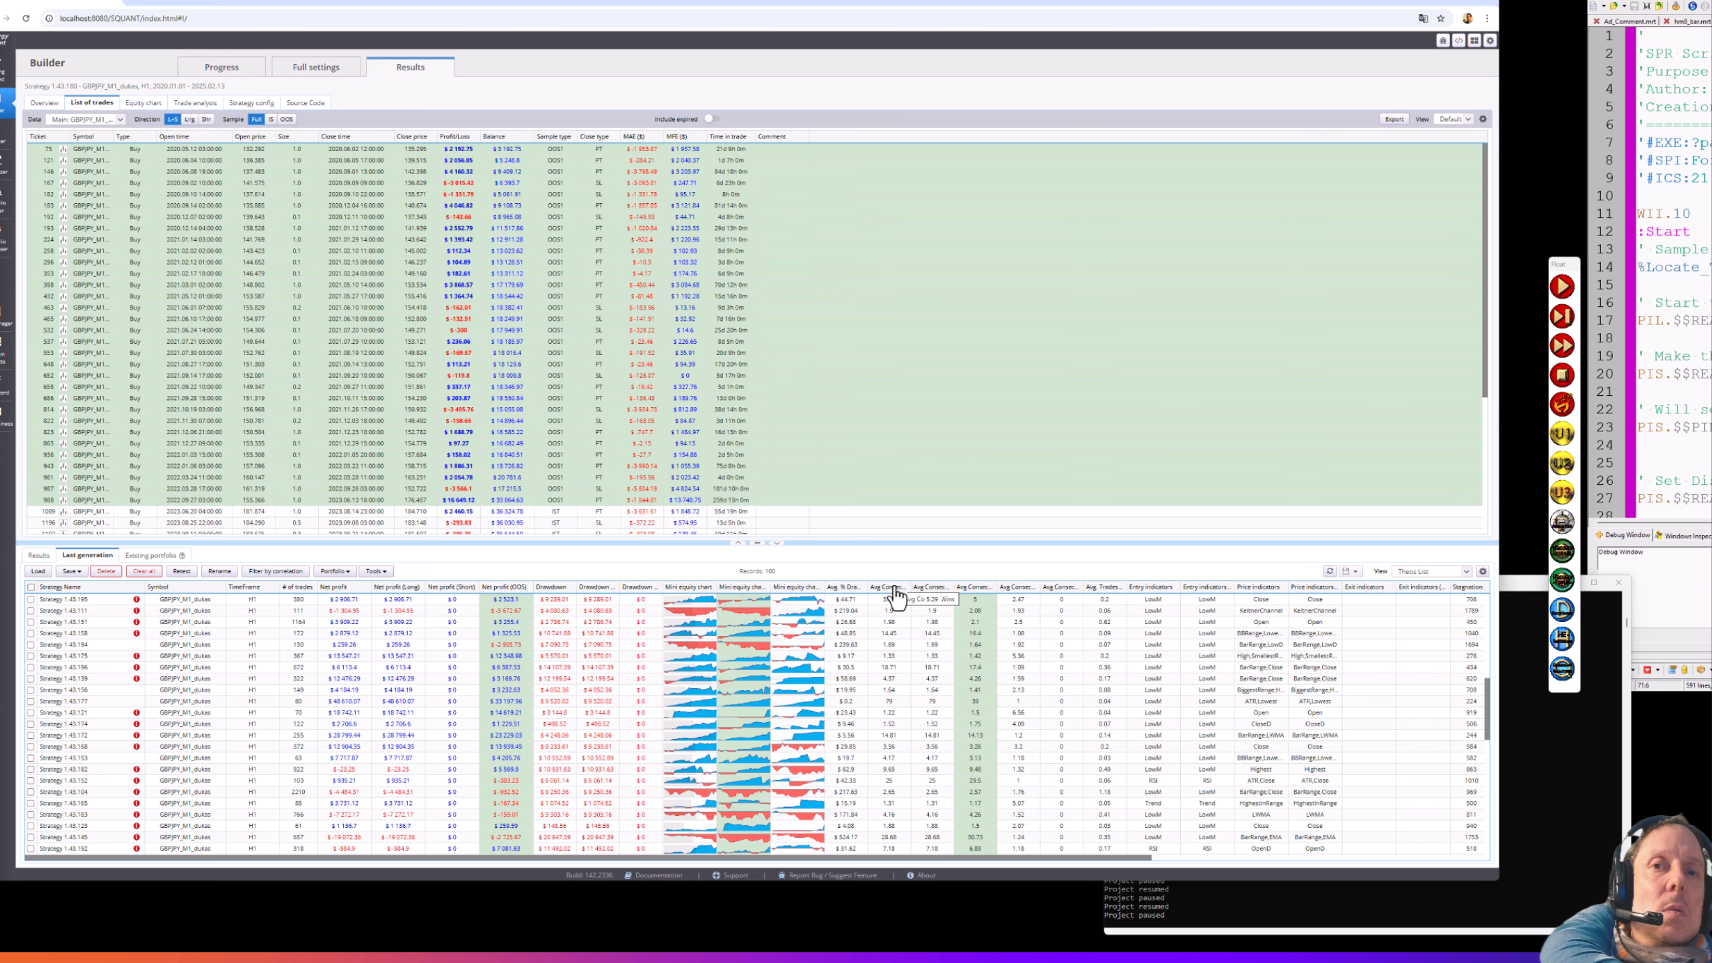
pyautogui.scroll(3, 902, 613)
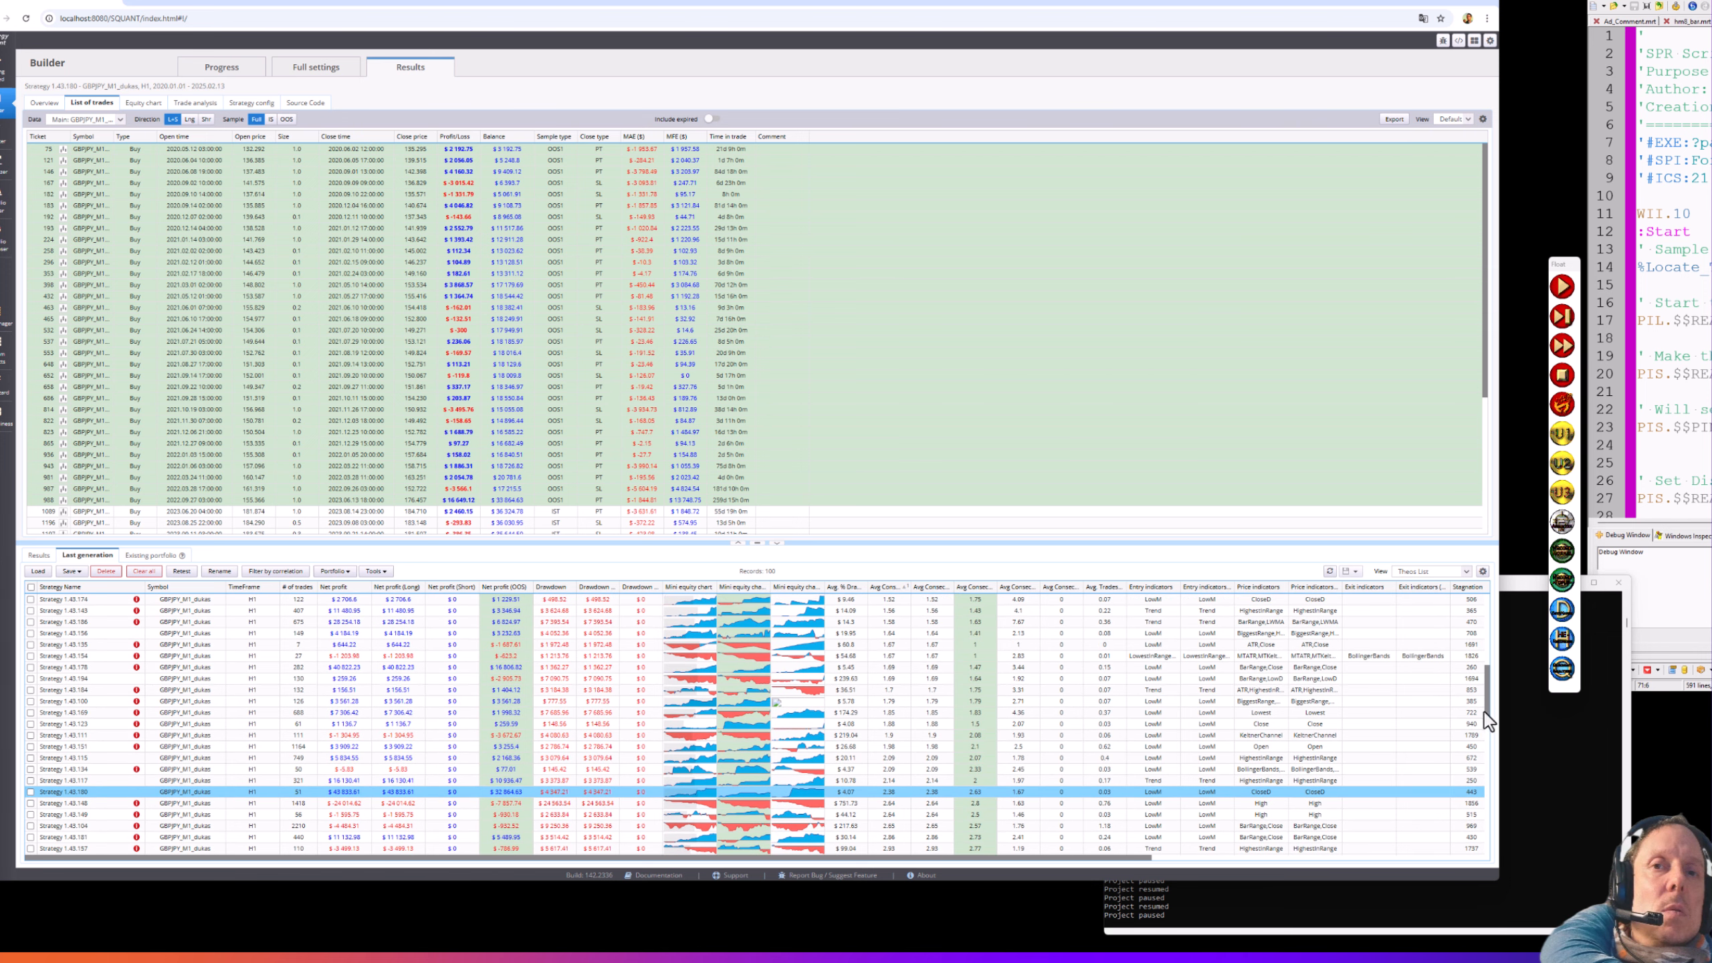
pyautogui.moveTo(1488, 675); pyautogui.dragTo(1503, 584)
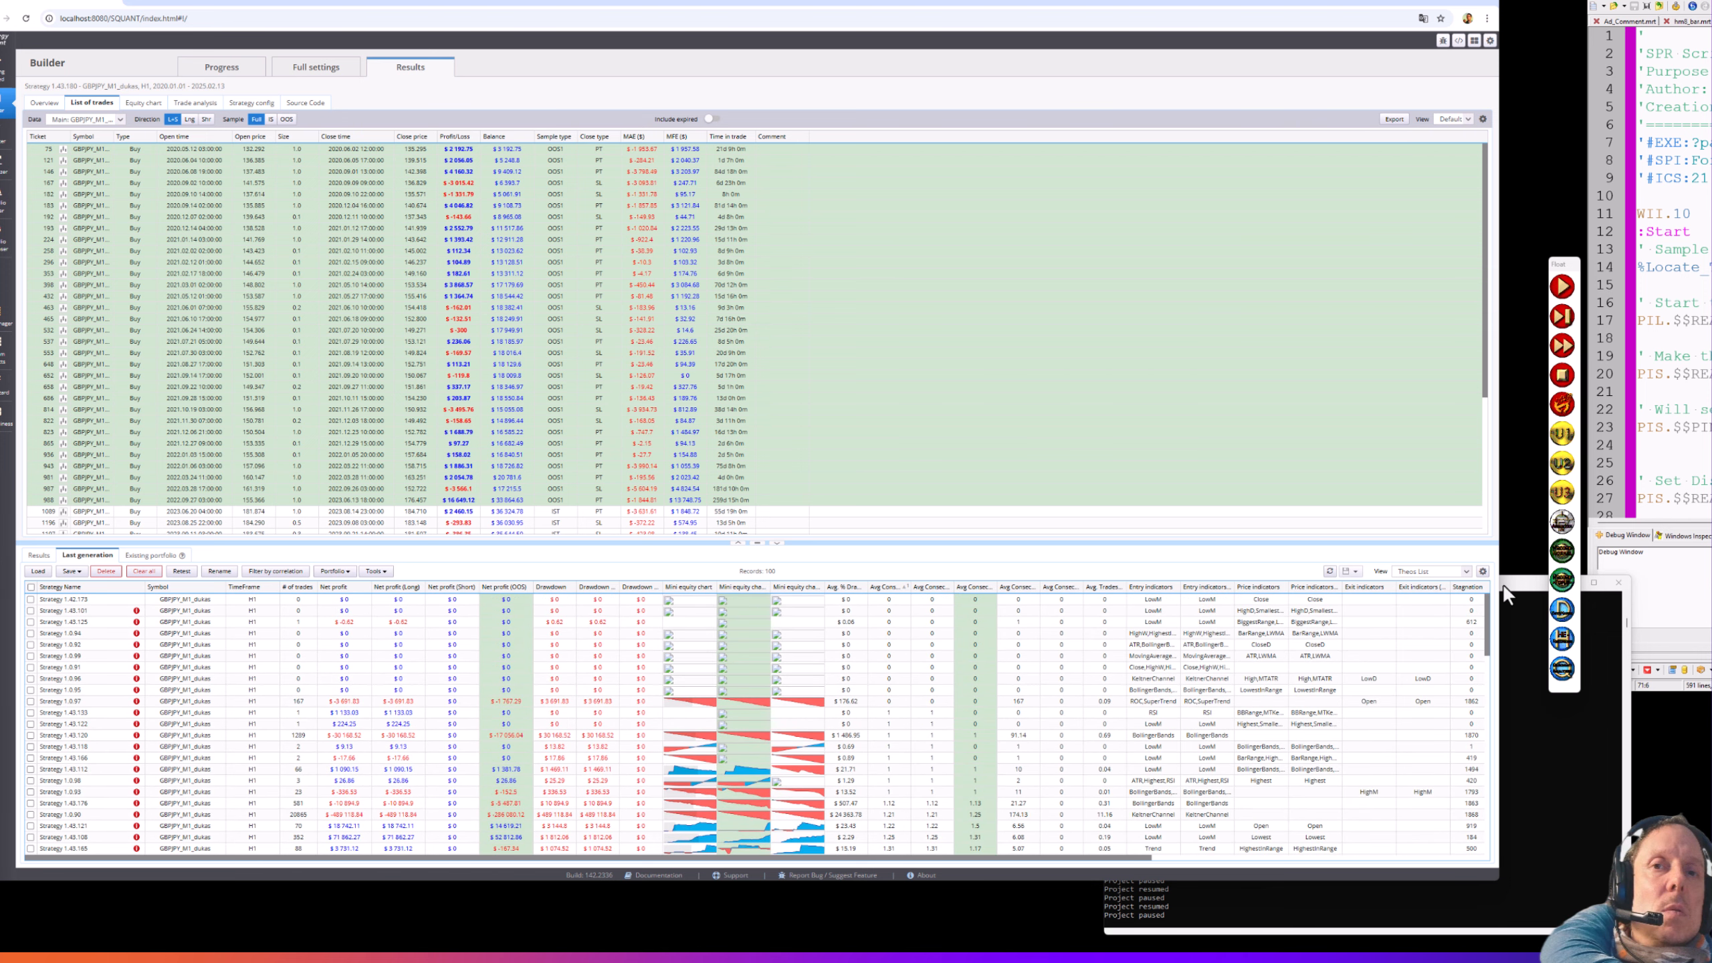
# - Sort descending by the Avg Consec column and show top-ranked Strategy 1.43.150's trades
pyautogui.click(931, 593)
pyautogui.click(930, 593)
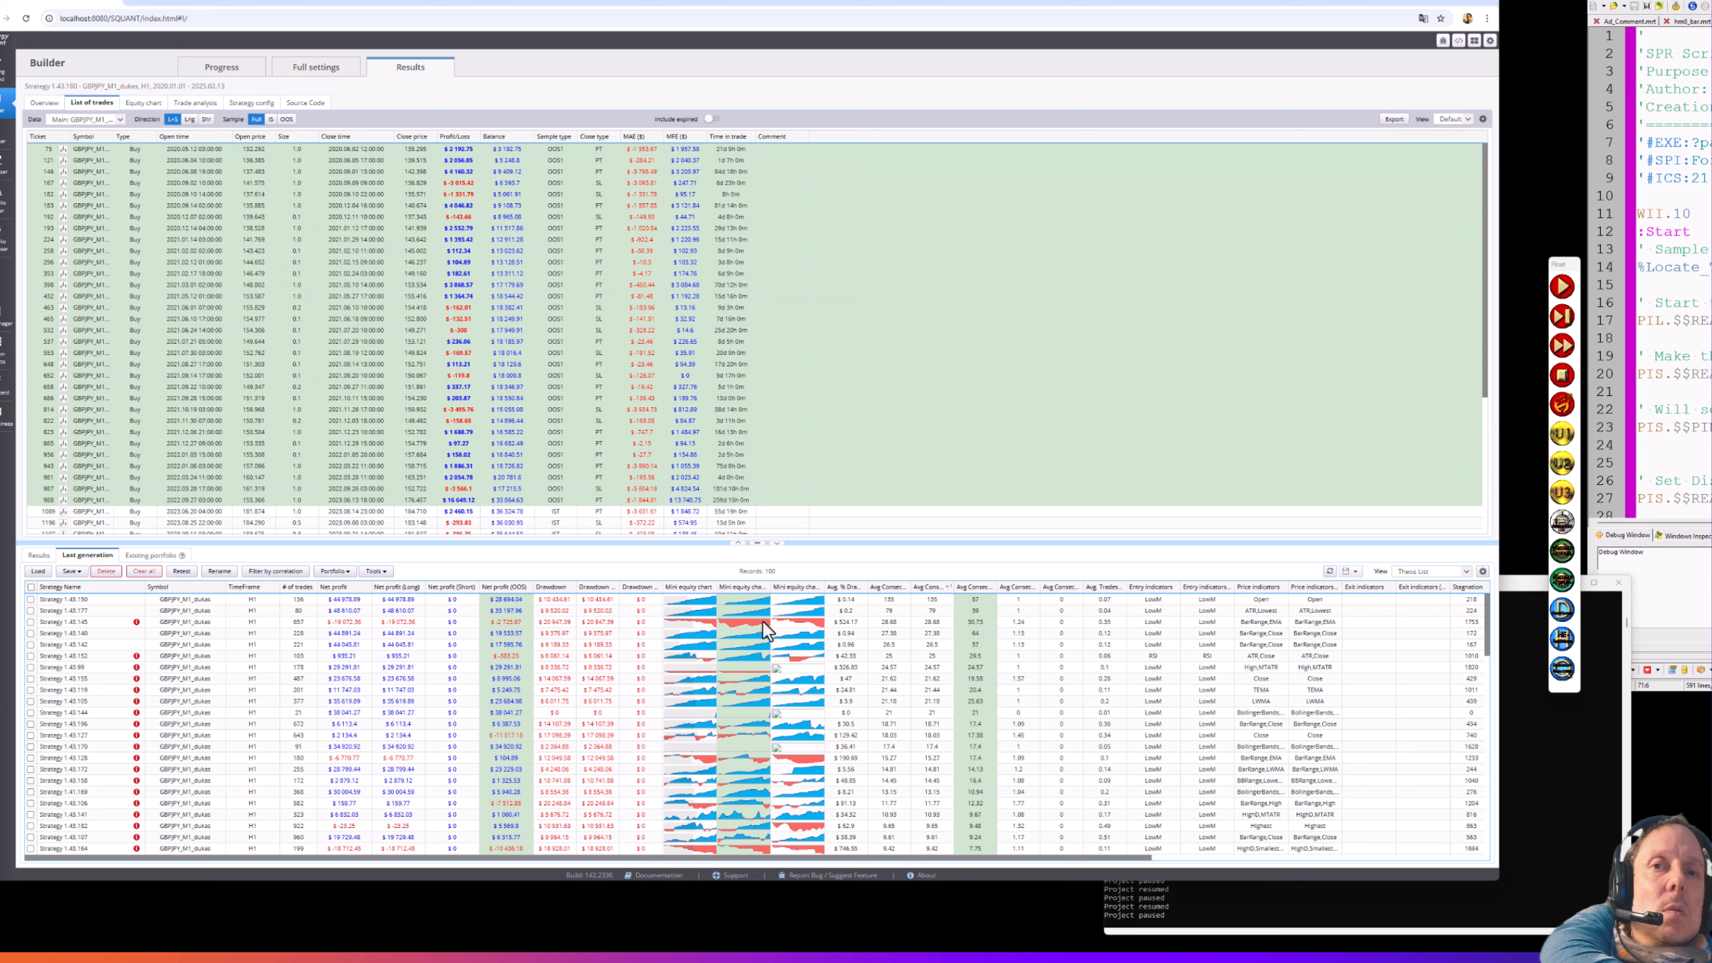
pyautogui.click(678, 599)
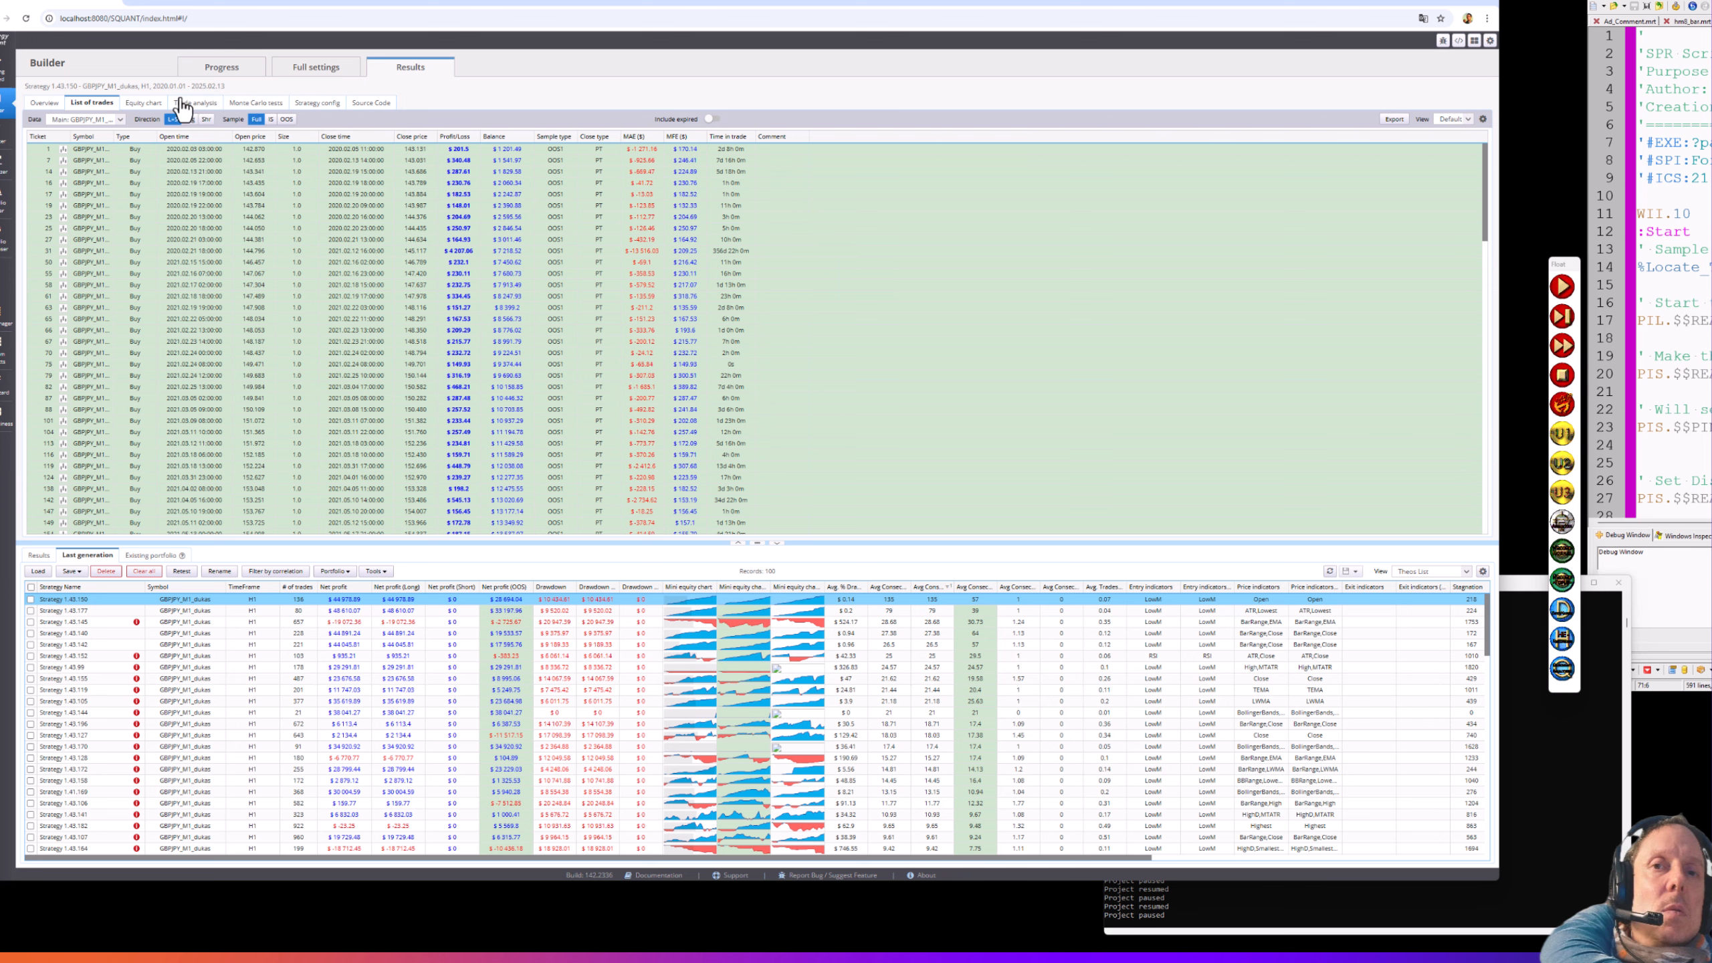
# - Show Strategy 1.43.150's equity chart, switching the Sample between IS, OOS and Full
pyautogui.click(144, 103)
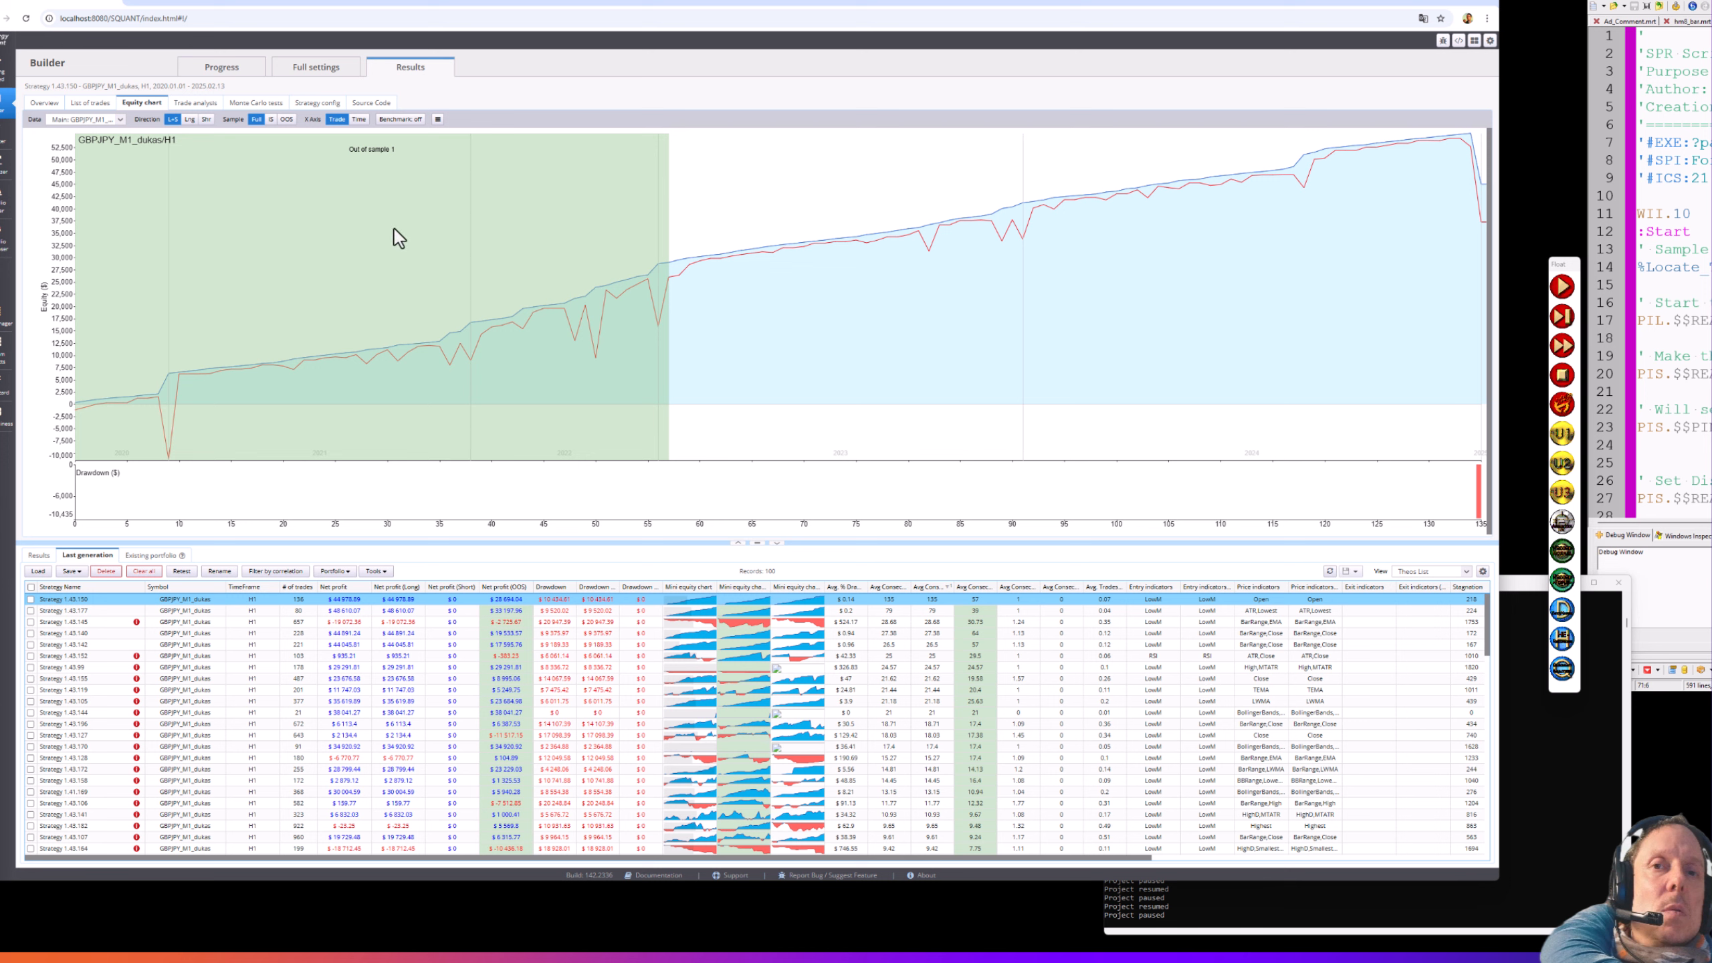
pyautogui.click(271, 120)
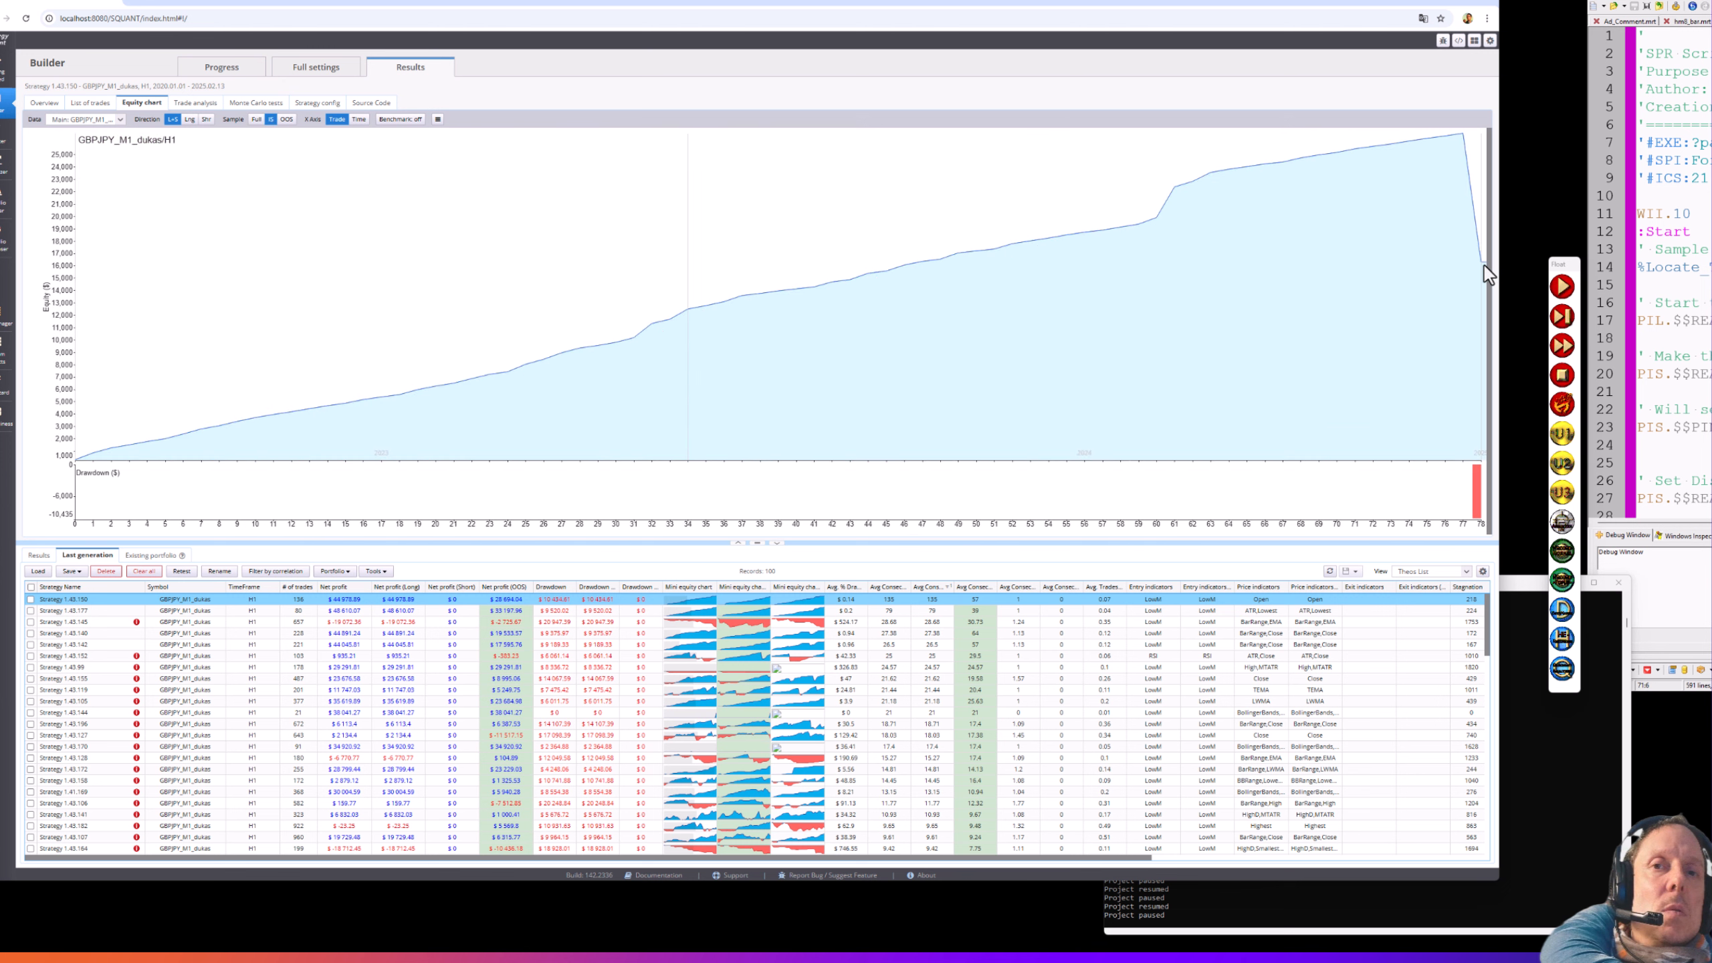
pyautogui.click(287, 121)
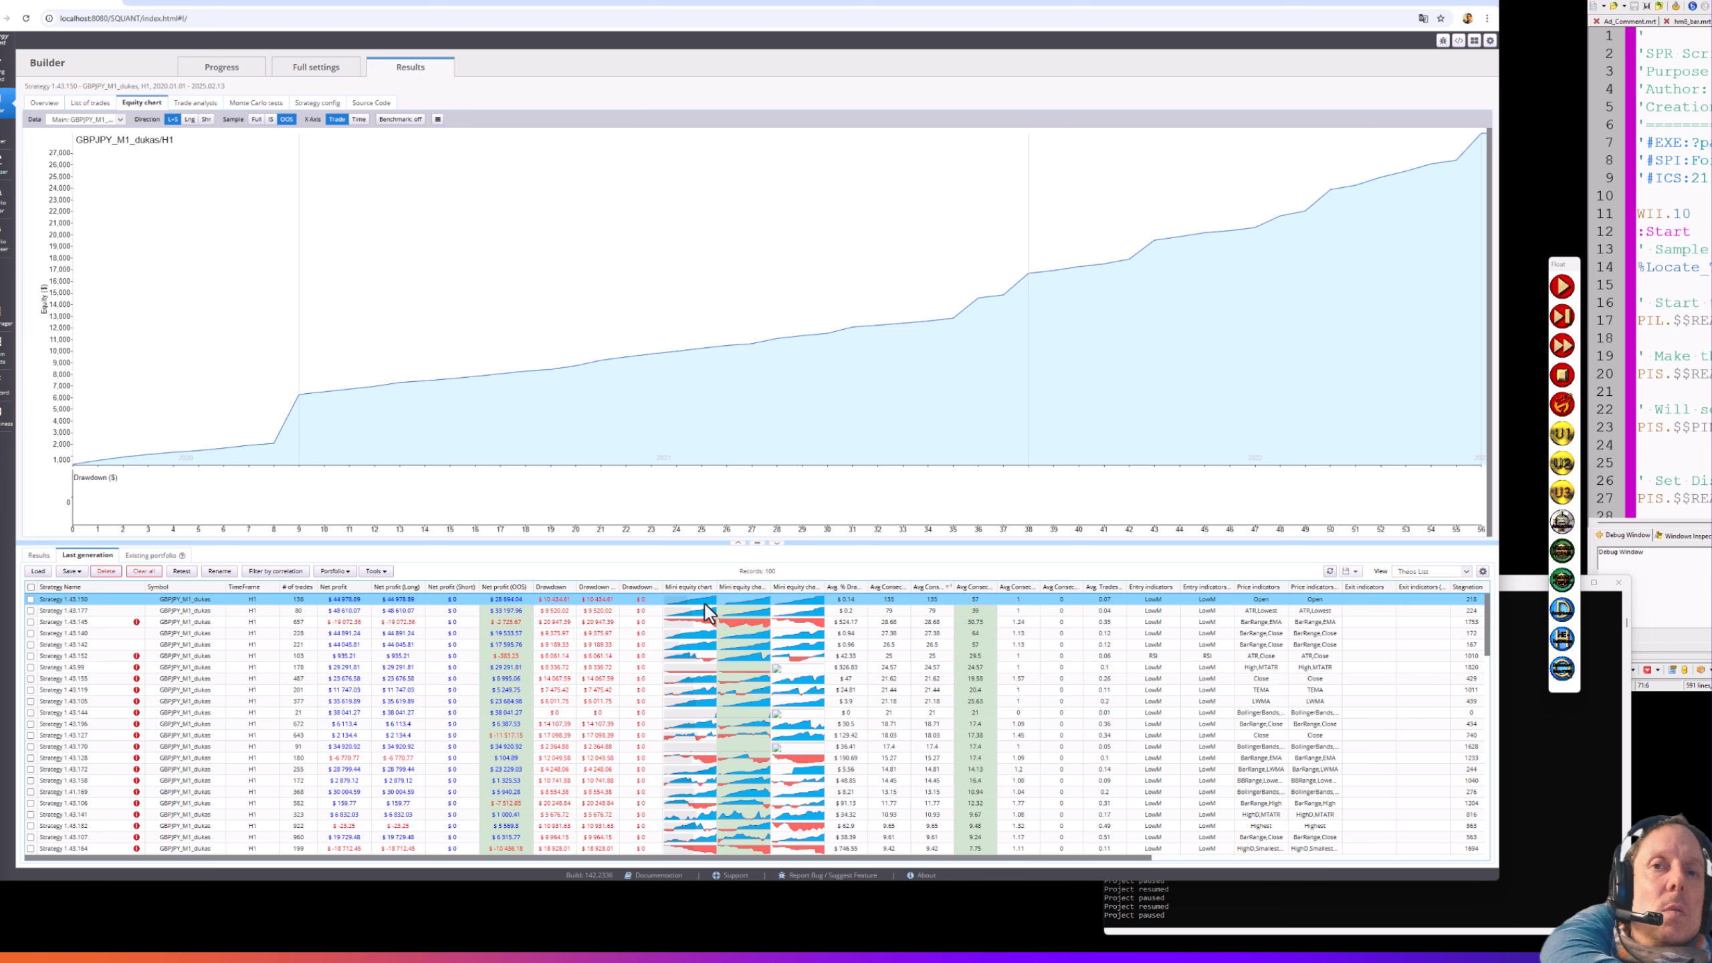
pyautogui.click(256, 120)
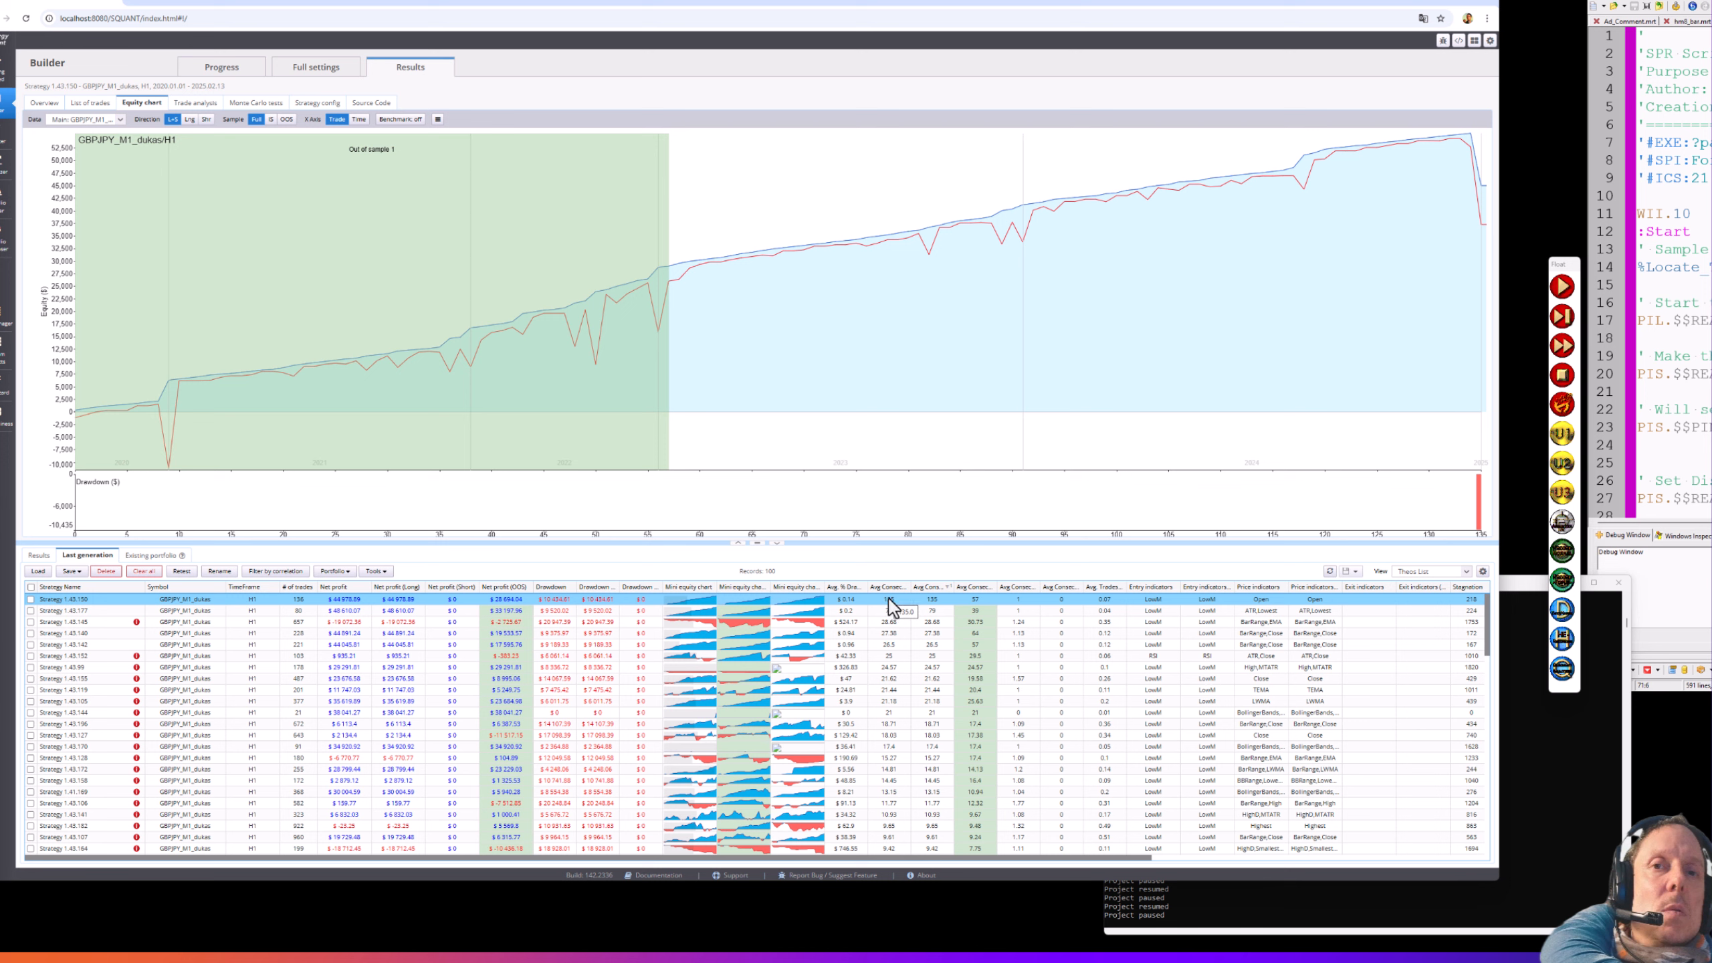
pyautogui.click(888, 598)
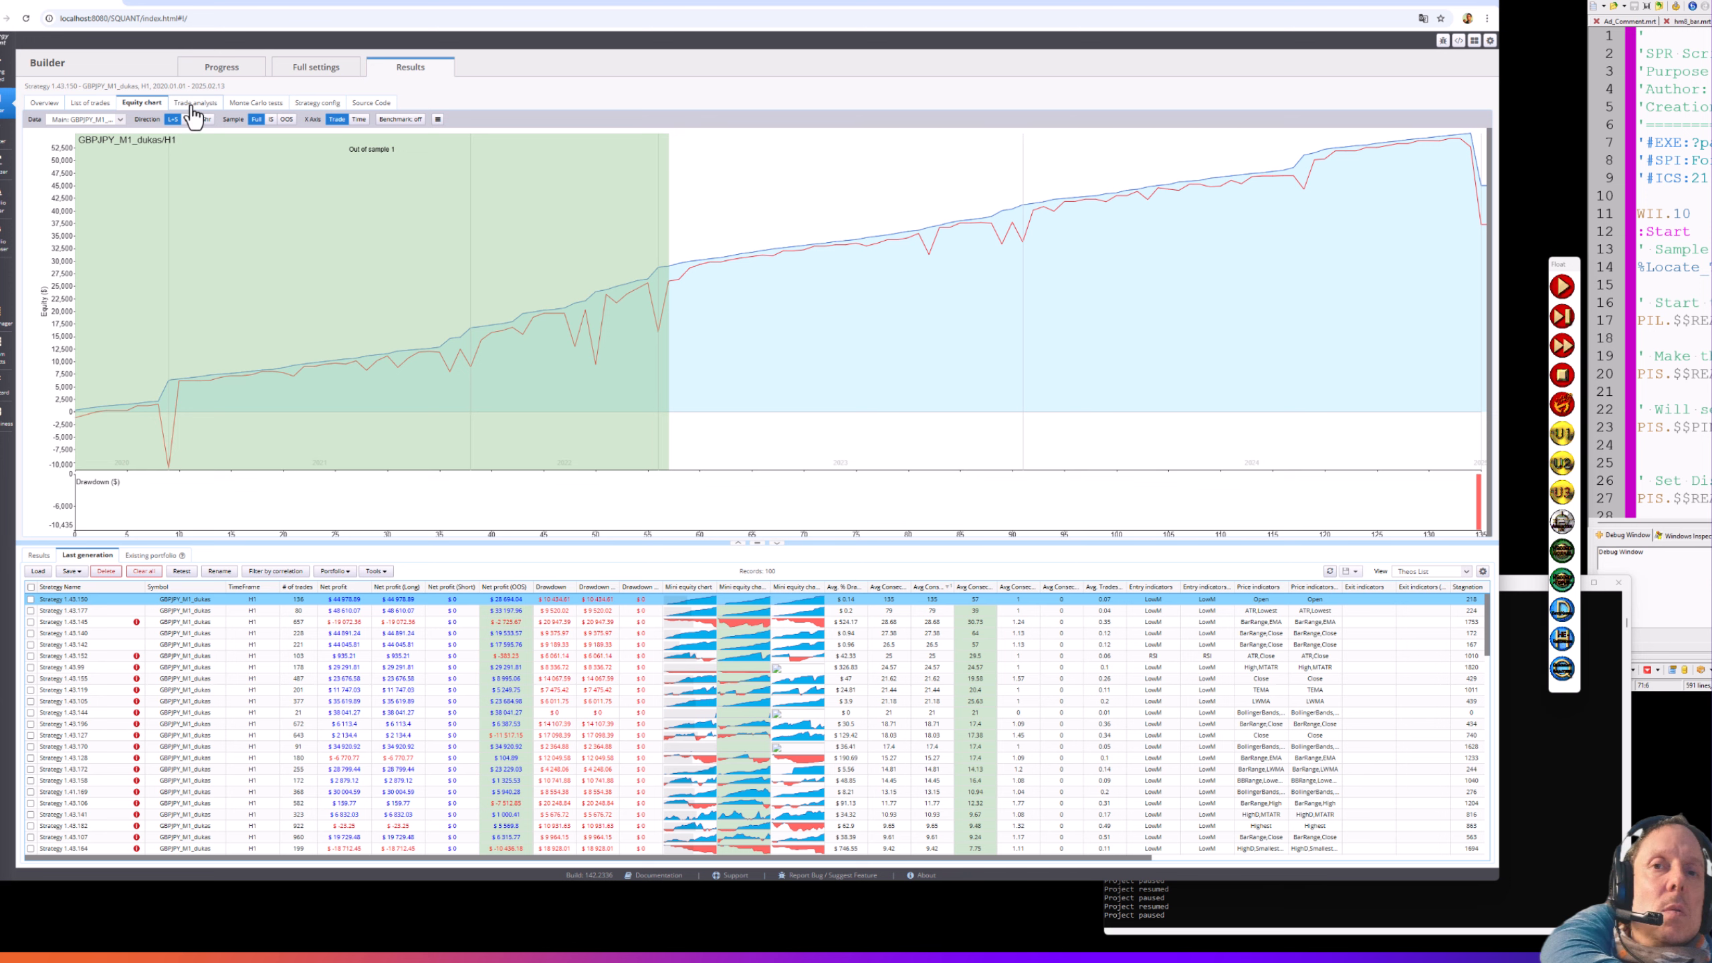
# - Scroll Strategy 1.43.150's list of trades to its last trades and move the SPR-Editor window alongside
pyautogui.click(94, 109)
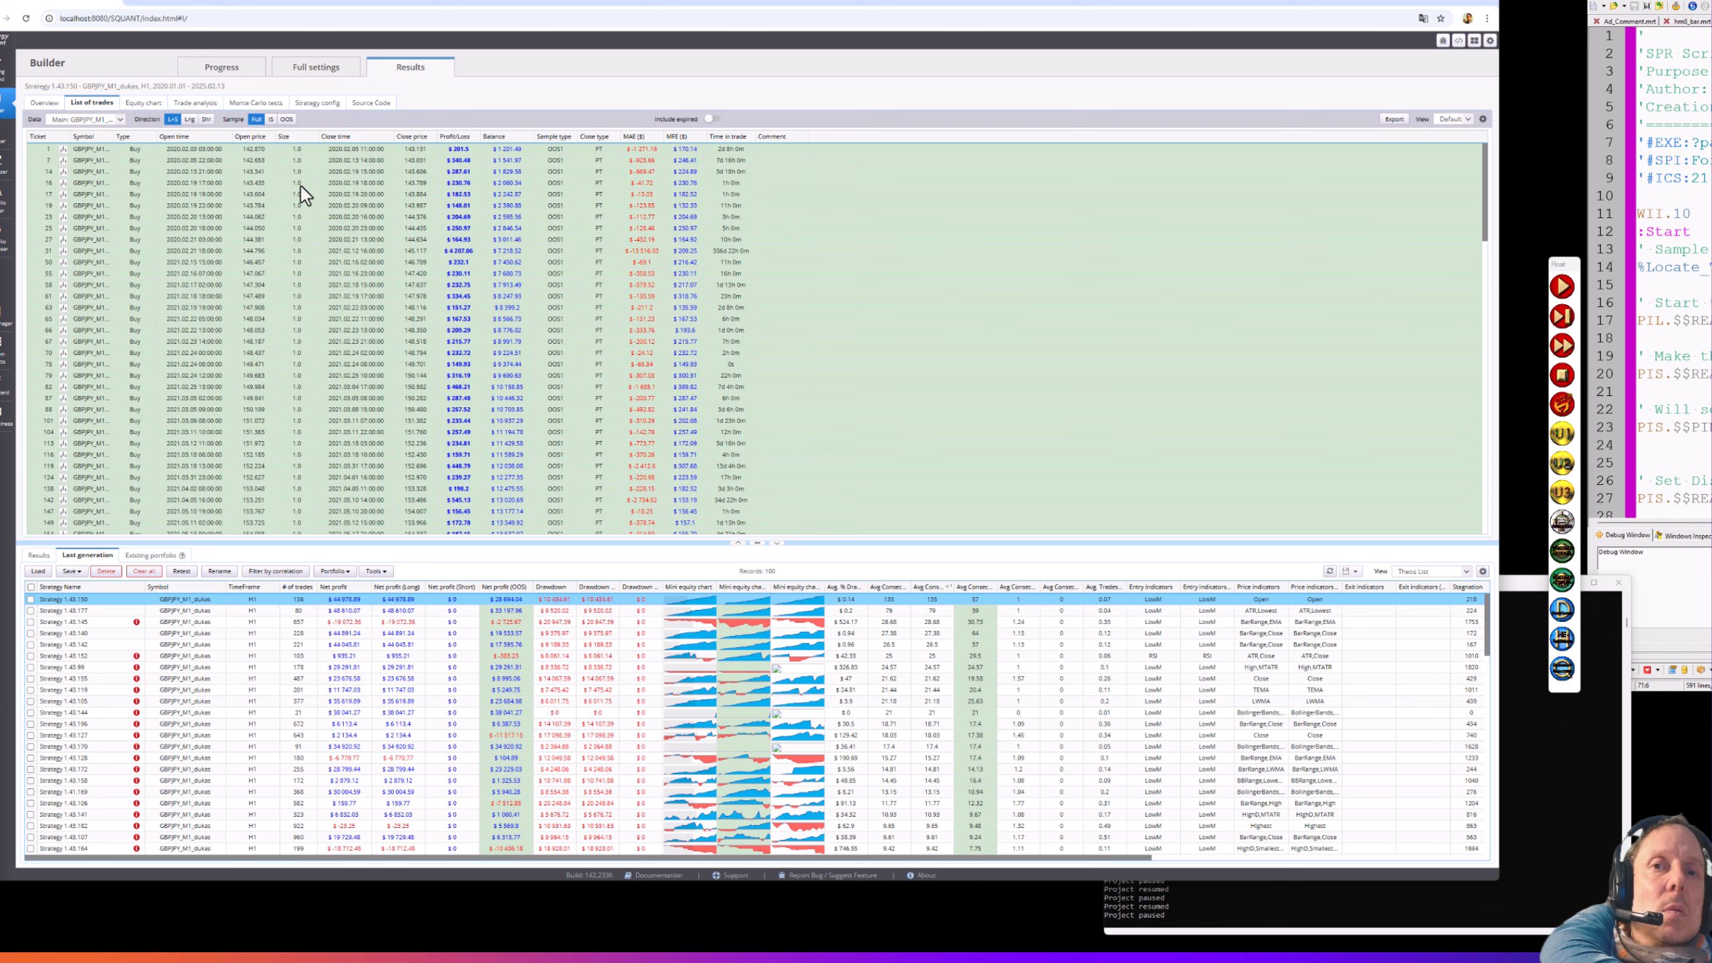
pyautogui.scroll(-10, 297, 331)
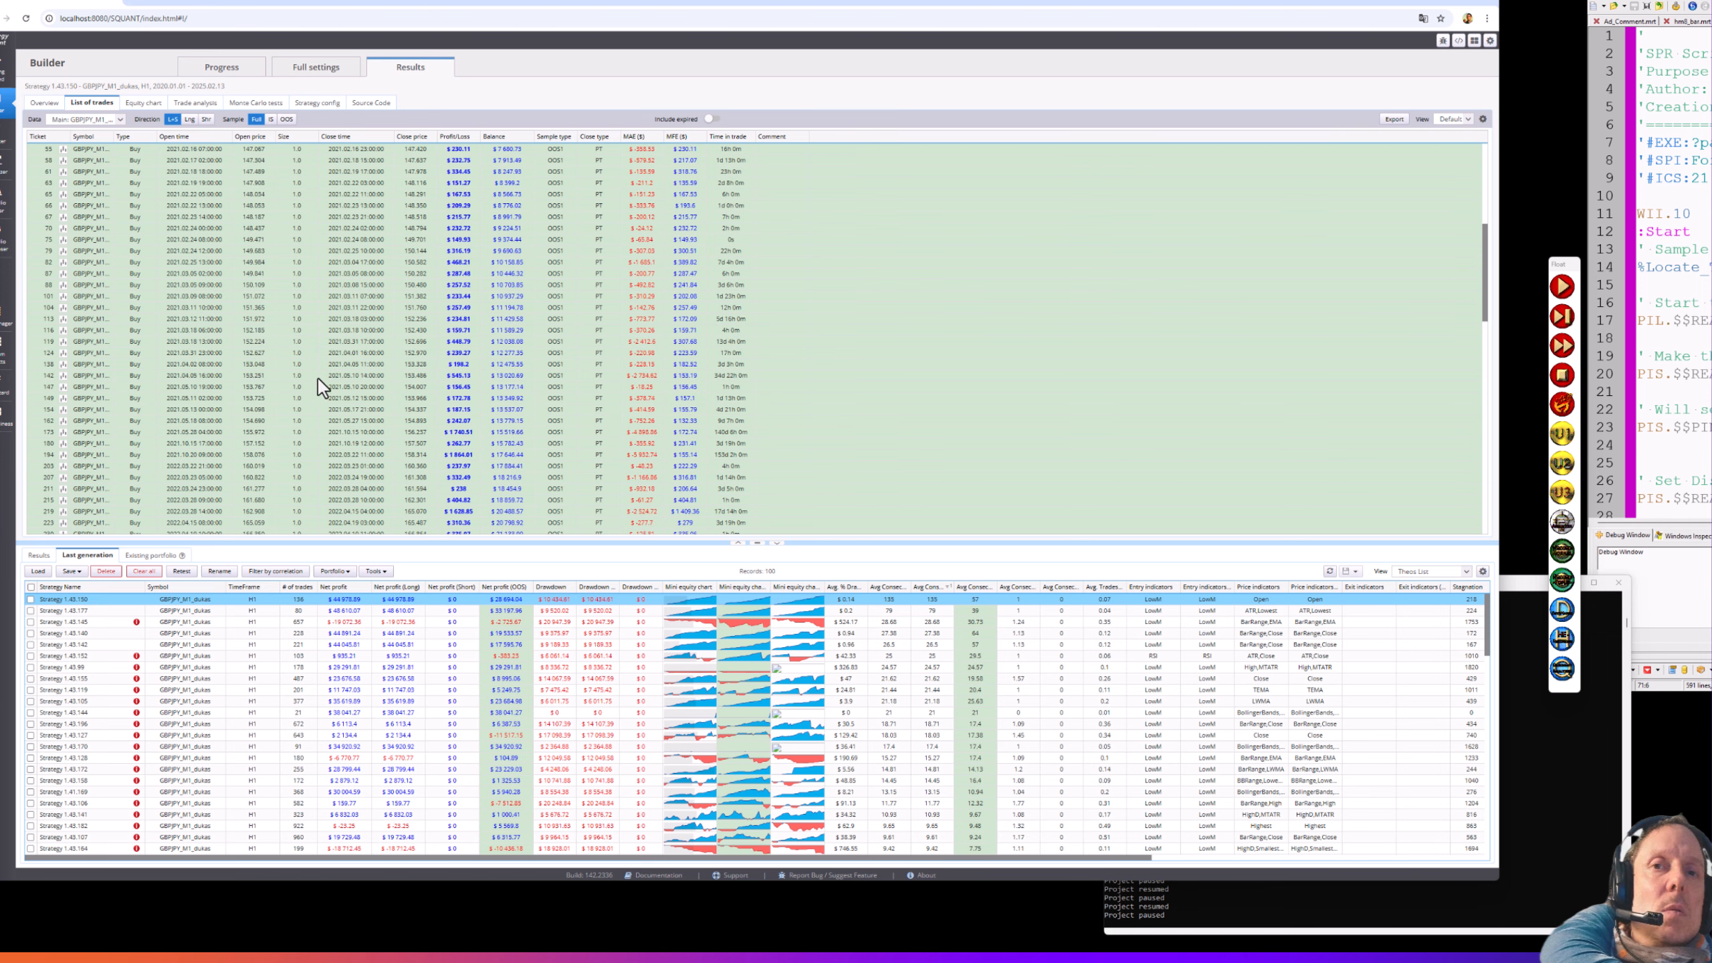
pyautogui.scroll(-6, 313, 439)
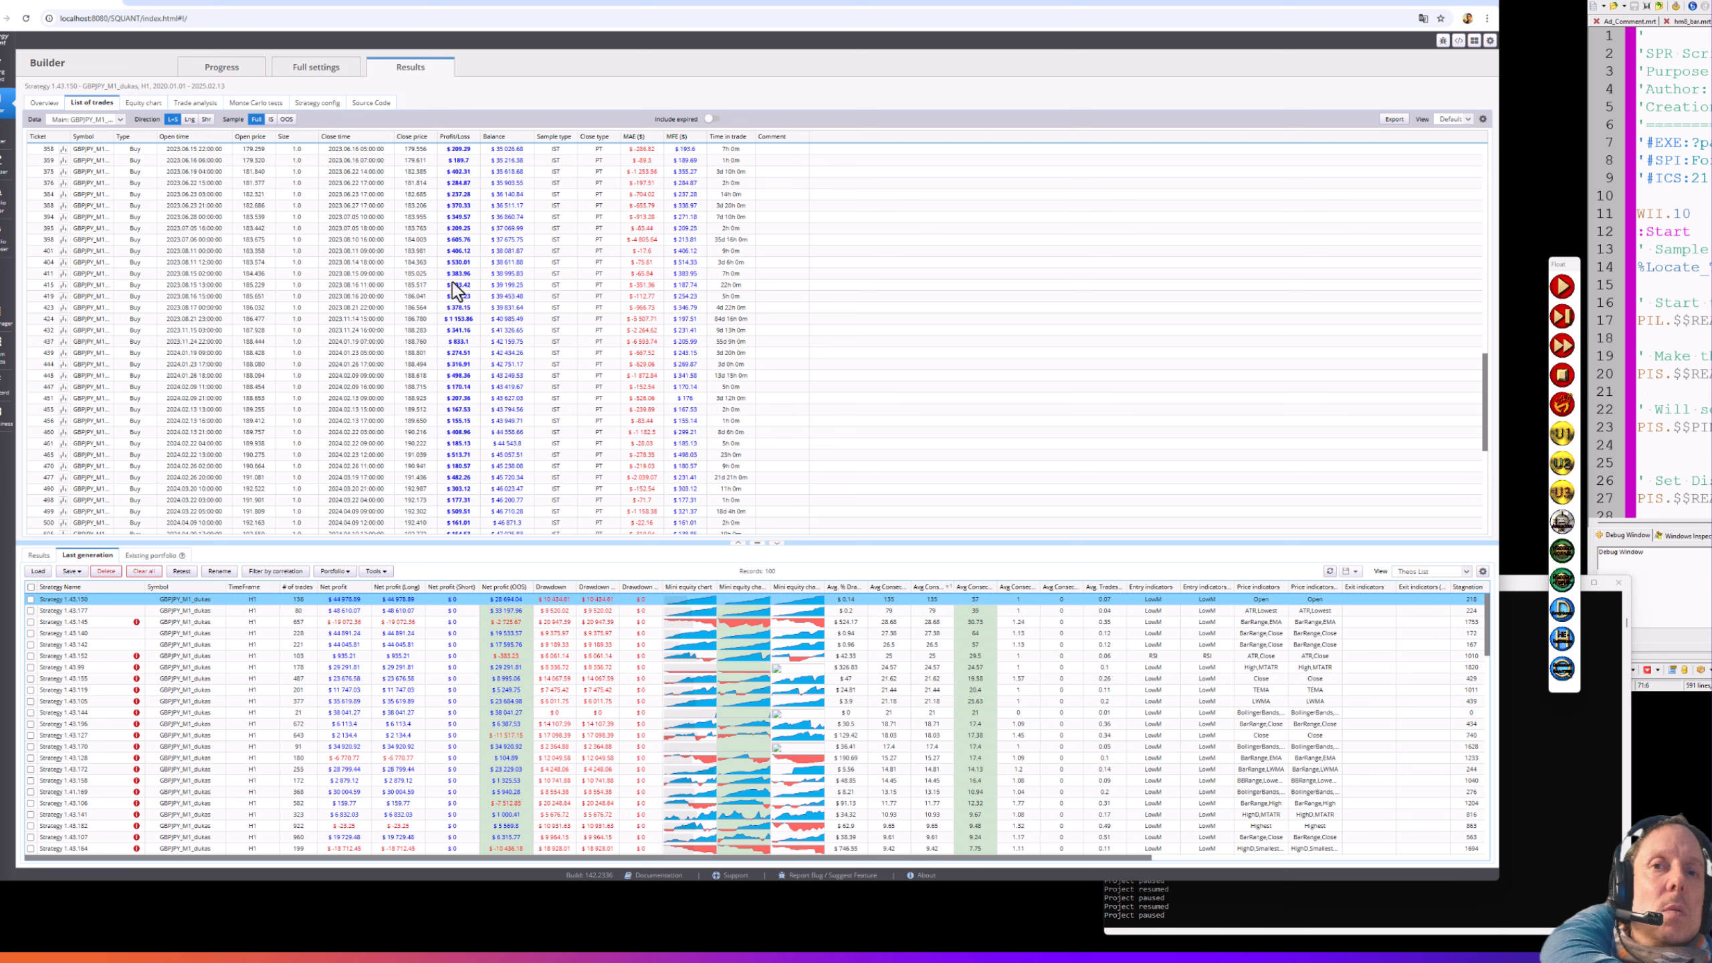
pyautogui.scroll(-5, 456, 417)
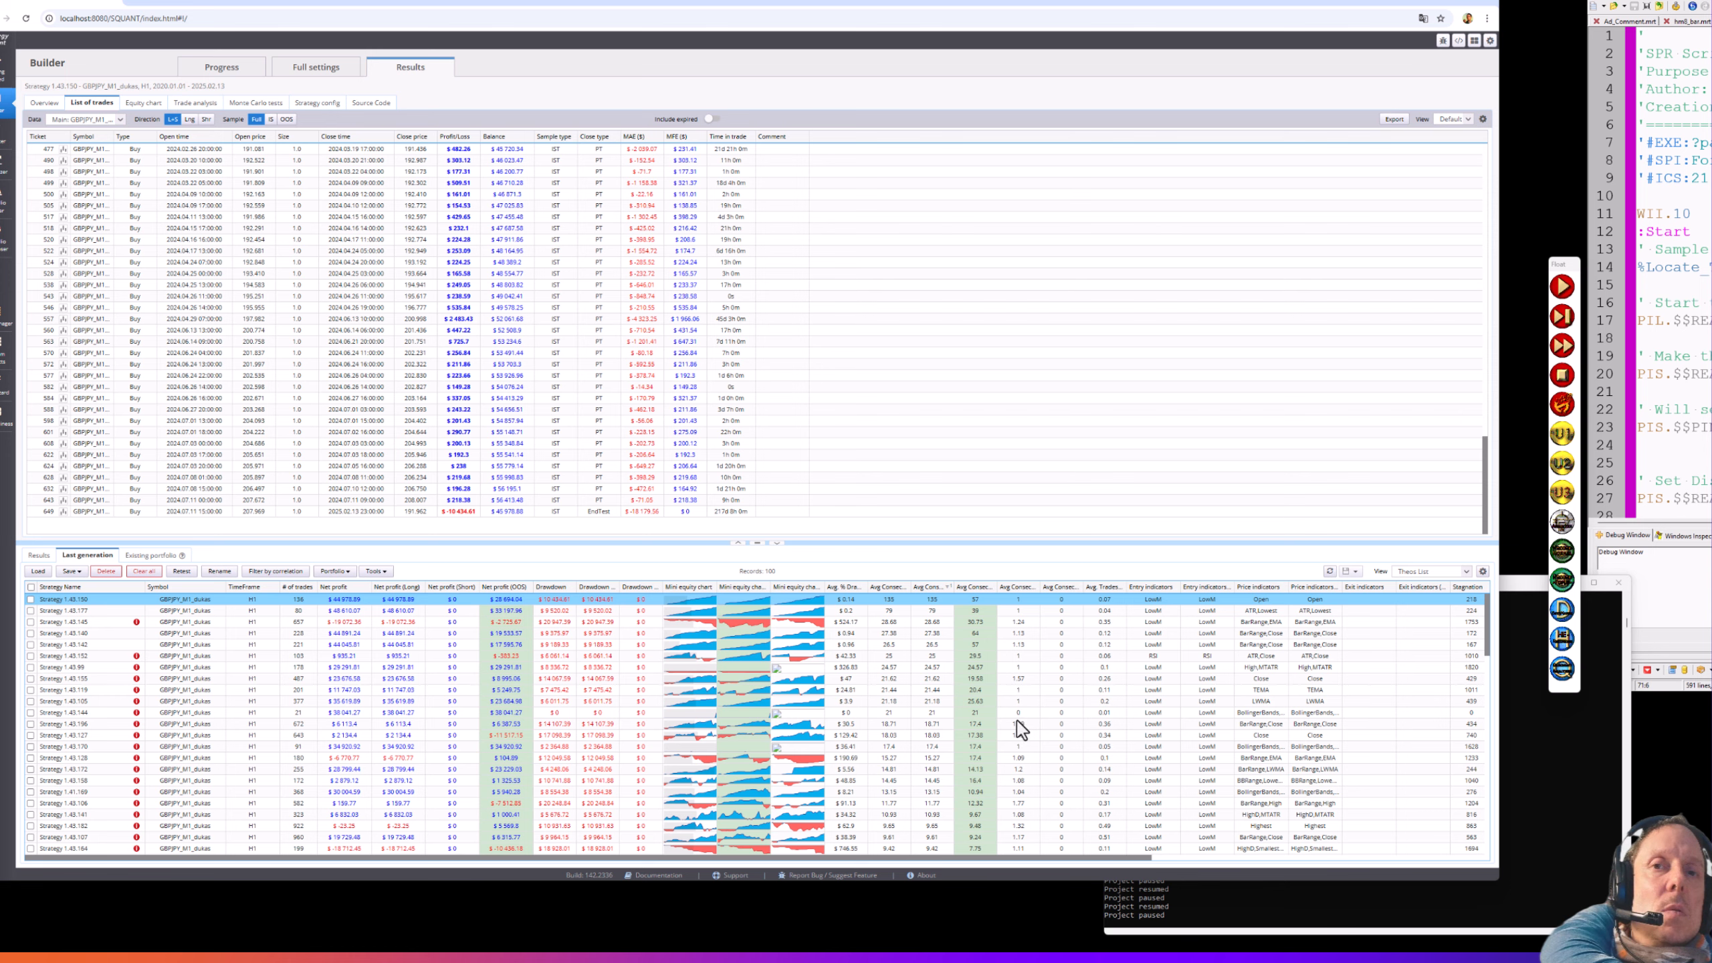
pyautogui.scroll(-1, 1017, 721)
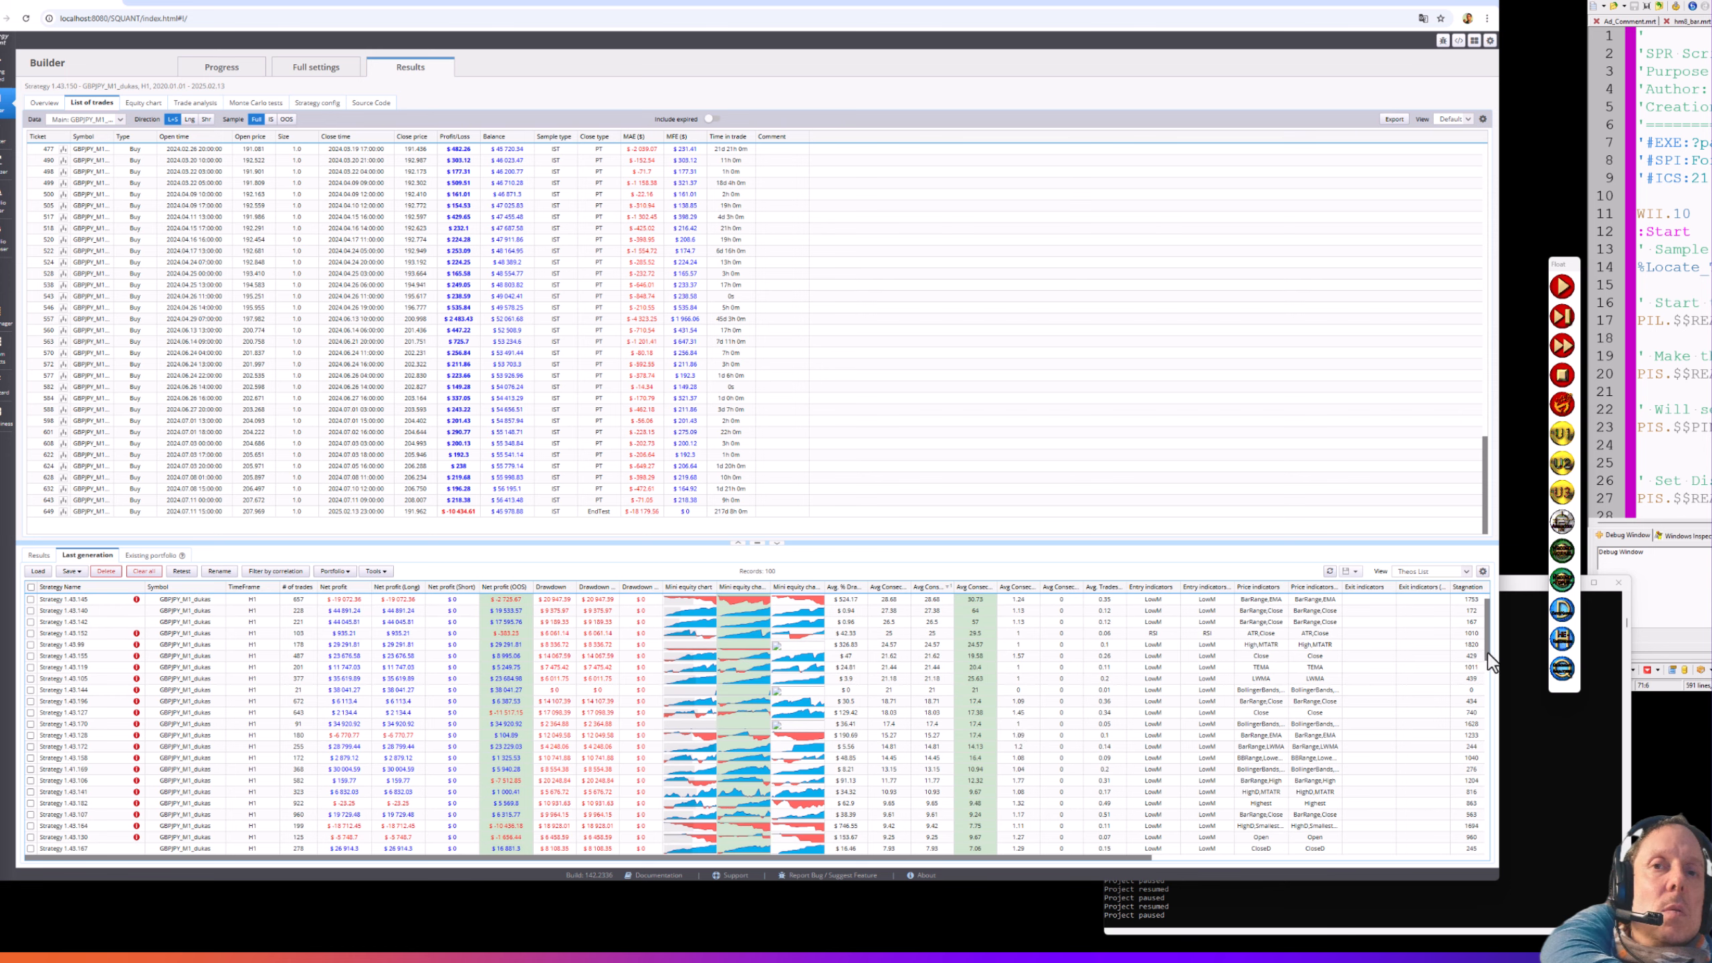
pyautogui.moveTo(1487, 653); pyautogui.dragTo(1484, 613)
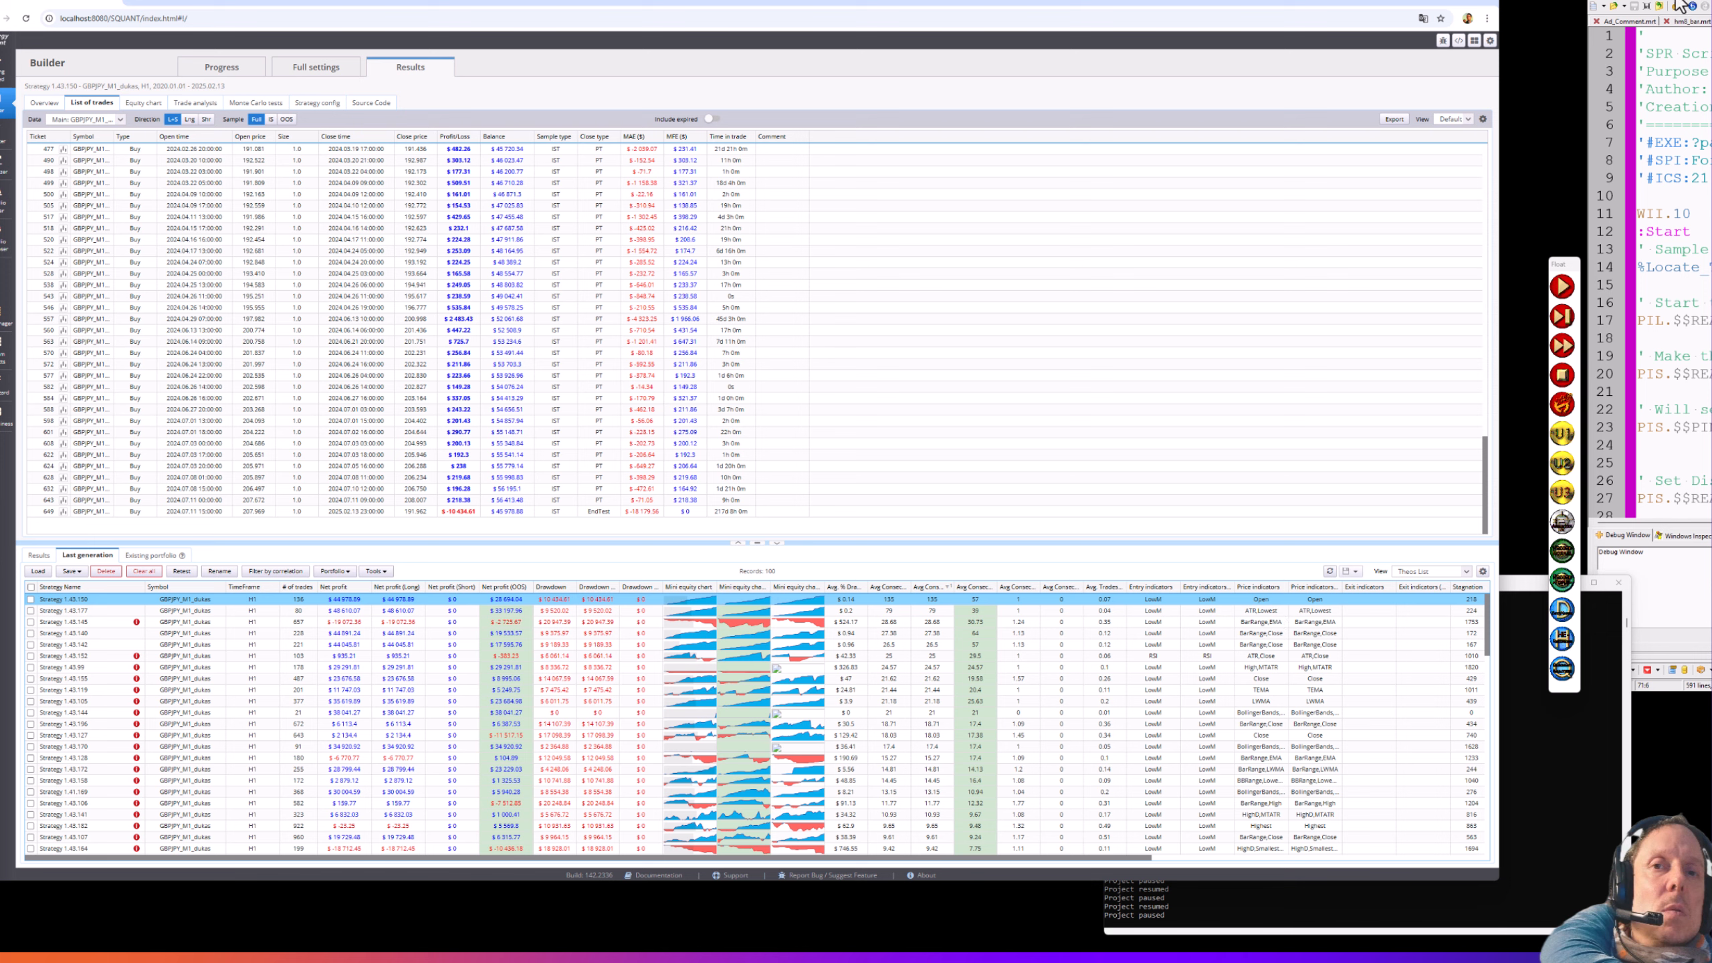
pyautogui.moveTo(1682, 0); pyautogui.dragTo(1513, 35)
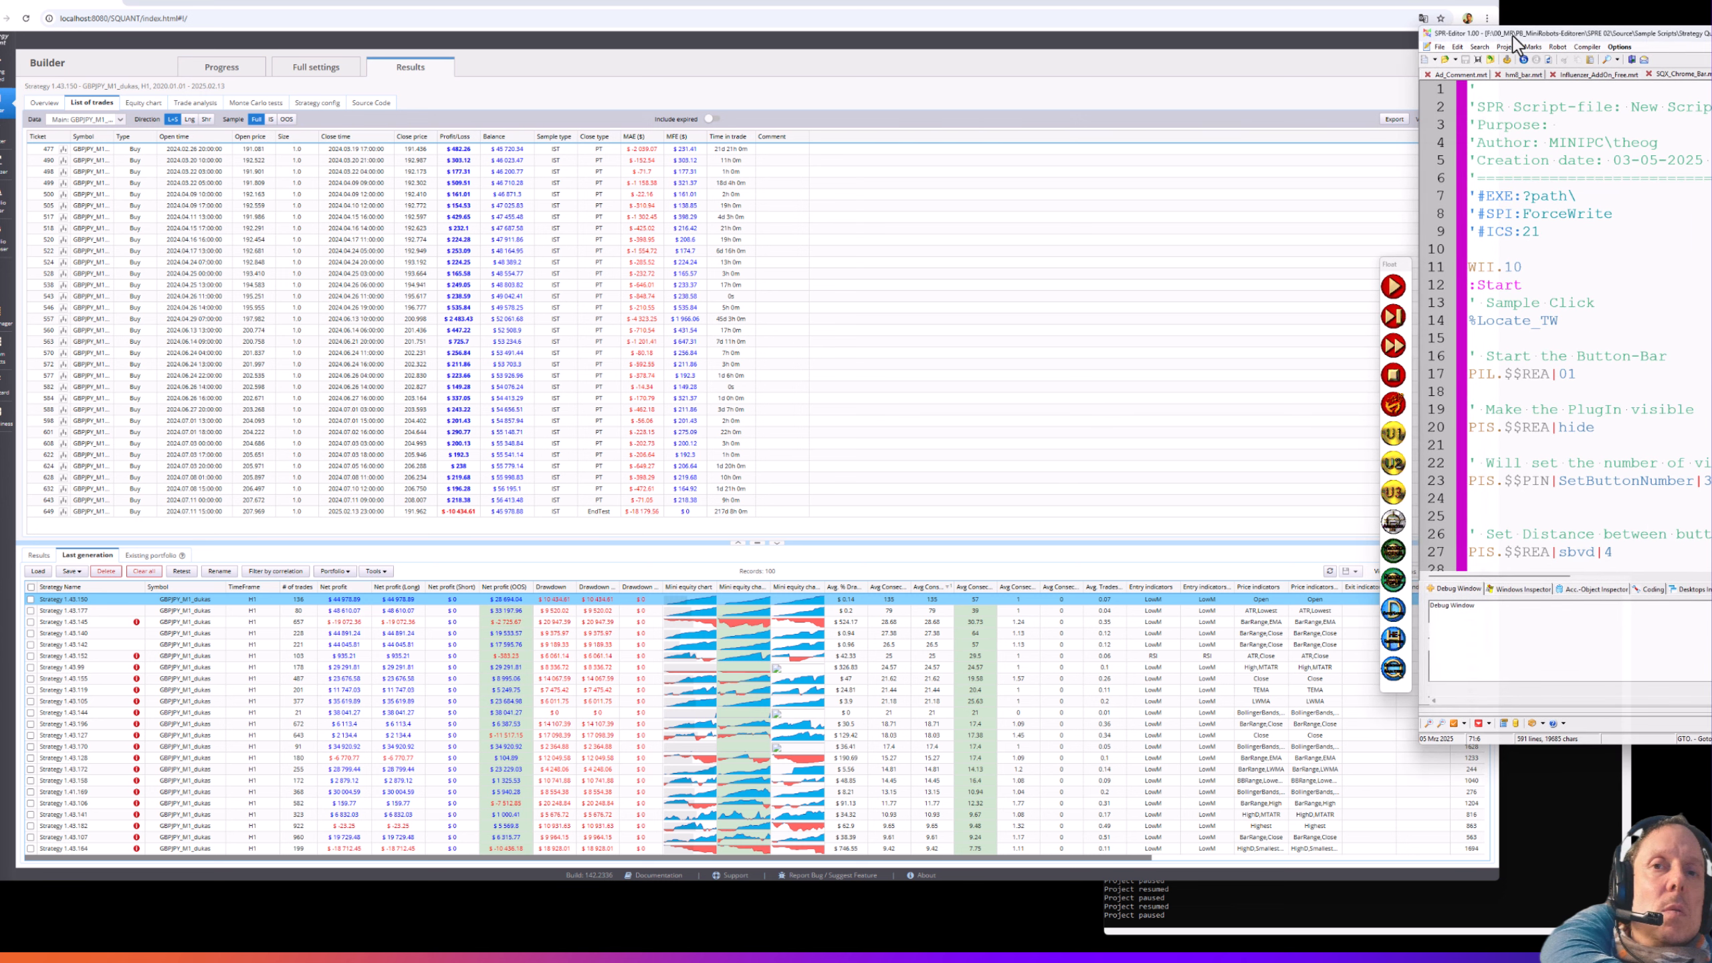
# - Show Ad_Comment.mrt, select its o3-mini chat model line, and shift the editor right
pyautogui.click(1464, 75)
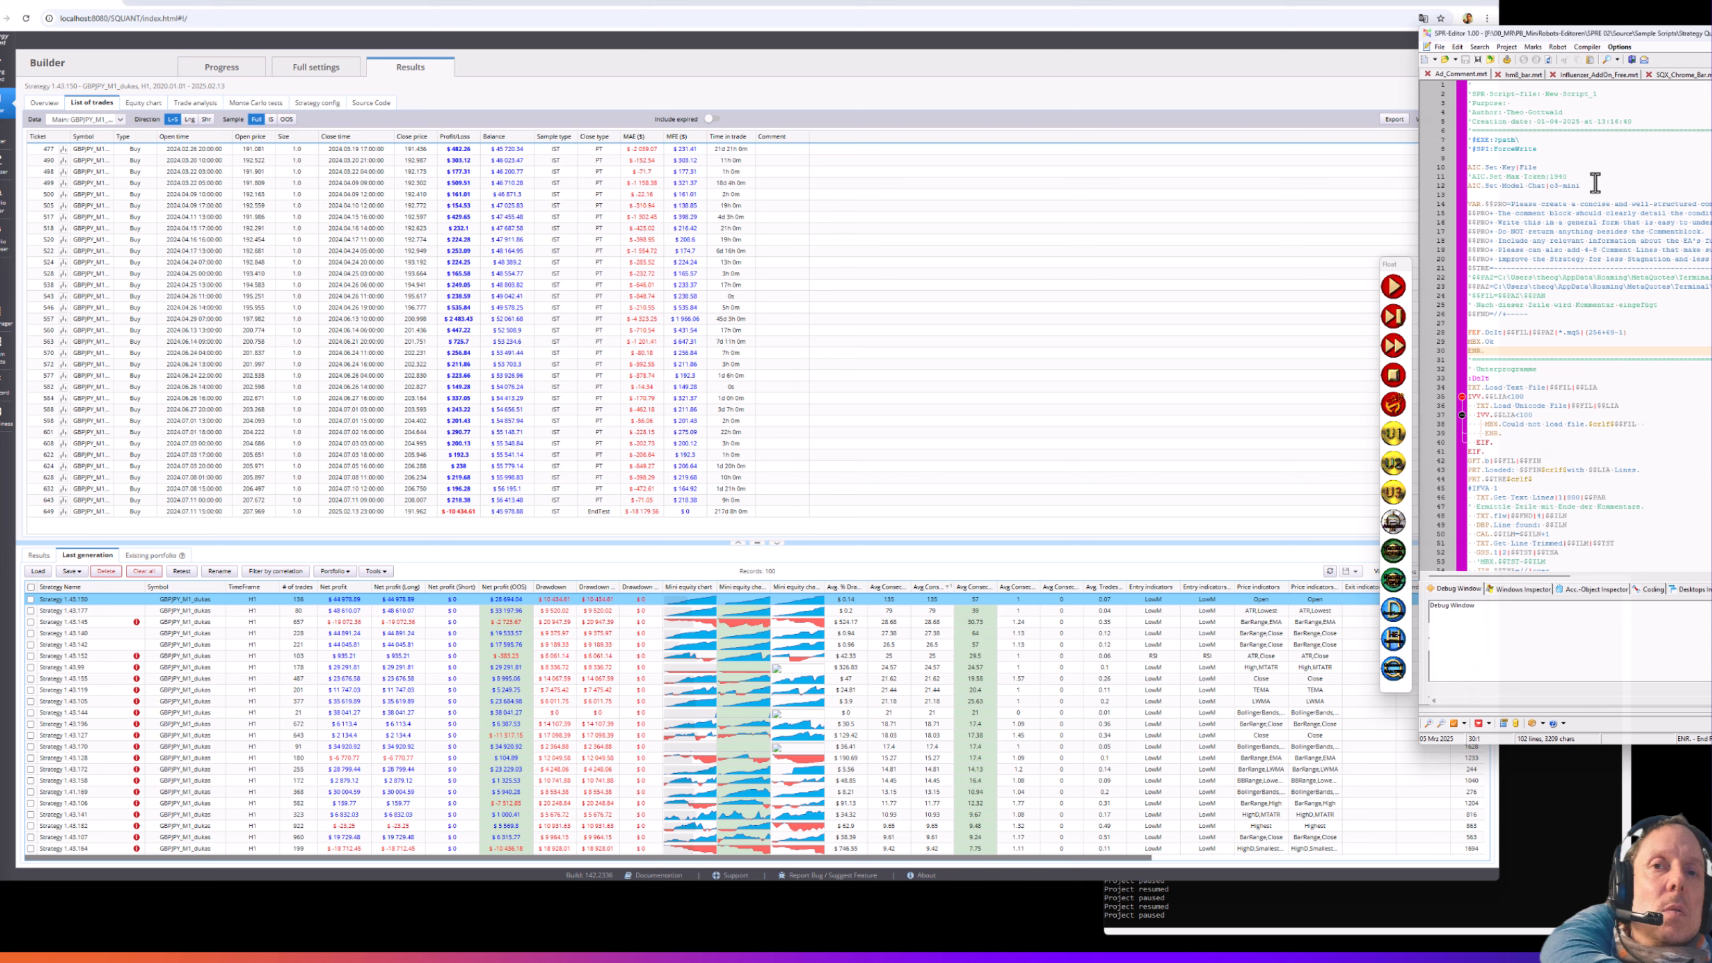
pyautogui.moveTo(1595, 182); pyautogui.dragTo(1468, 185)
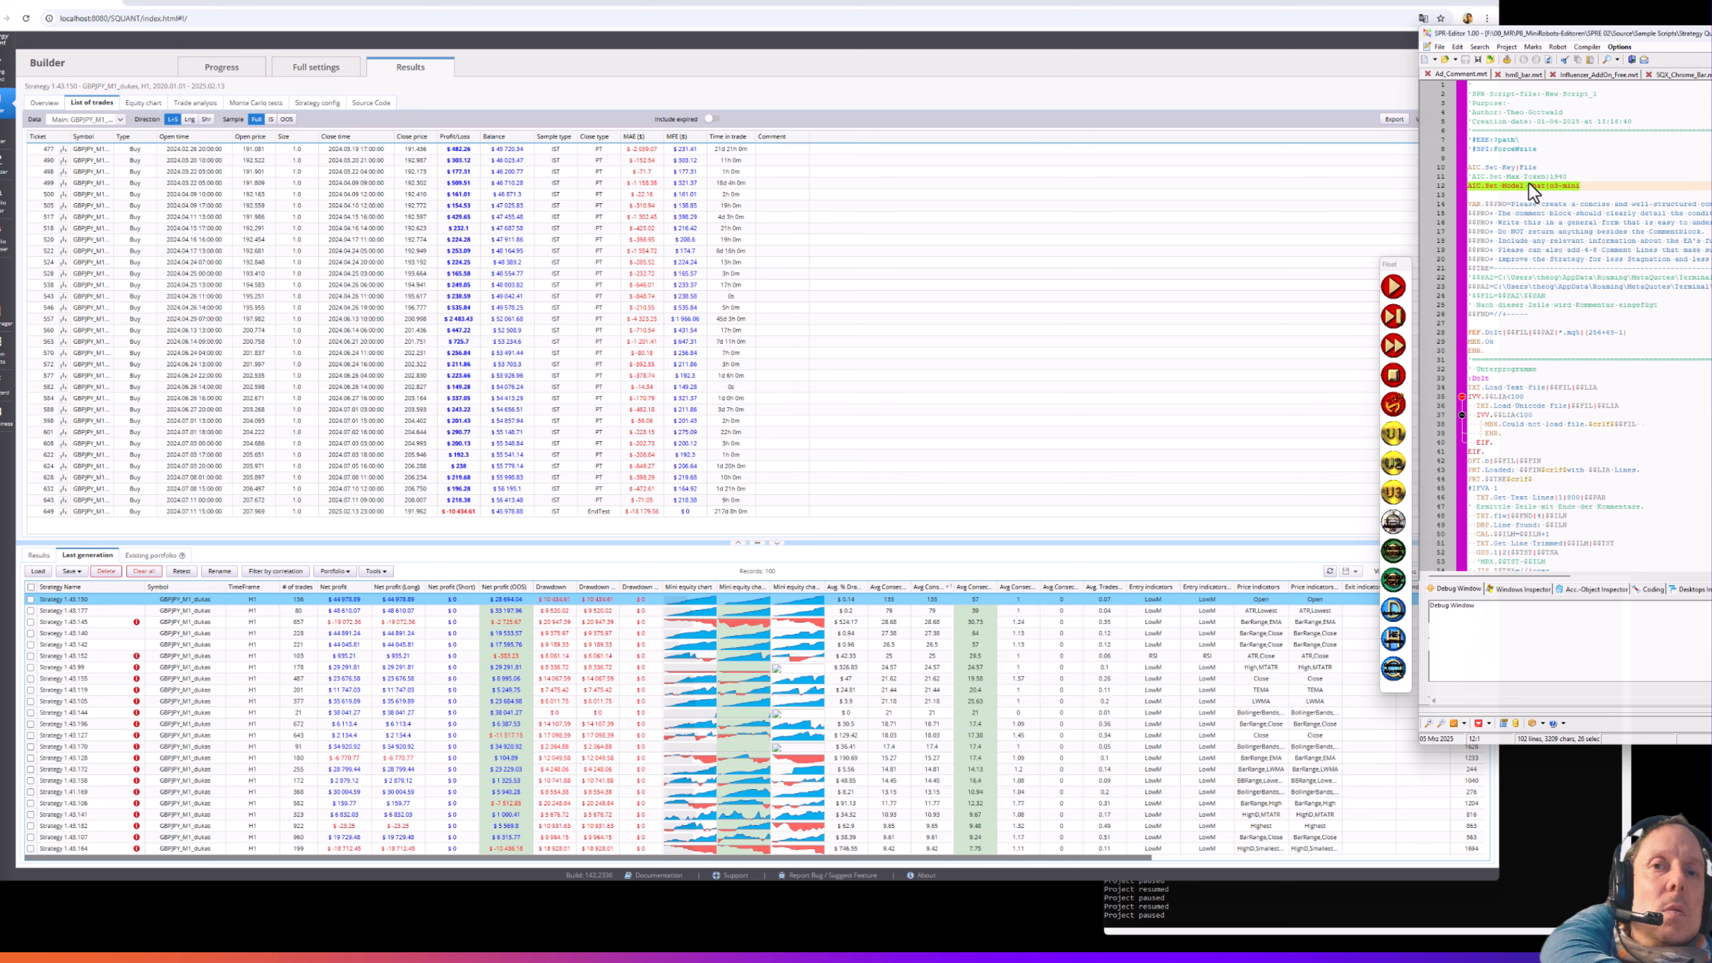
pyautogui.moveTo(1514, 35); pyautogui.dragTo(1651, 25)
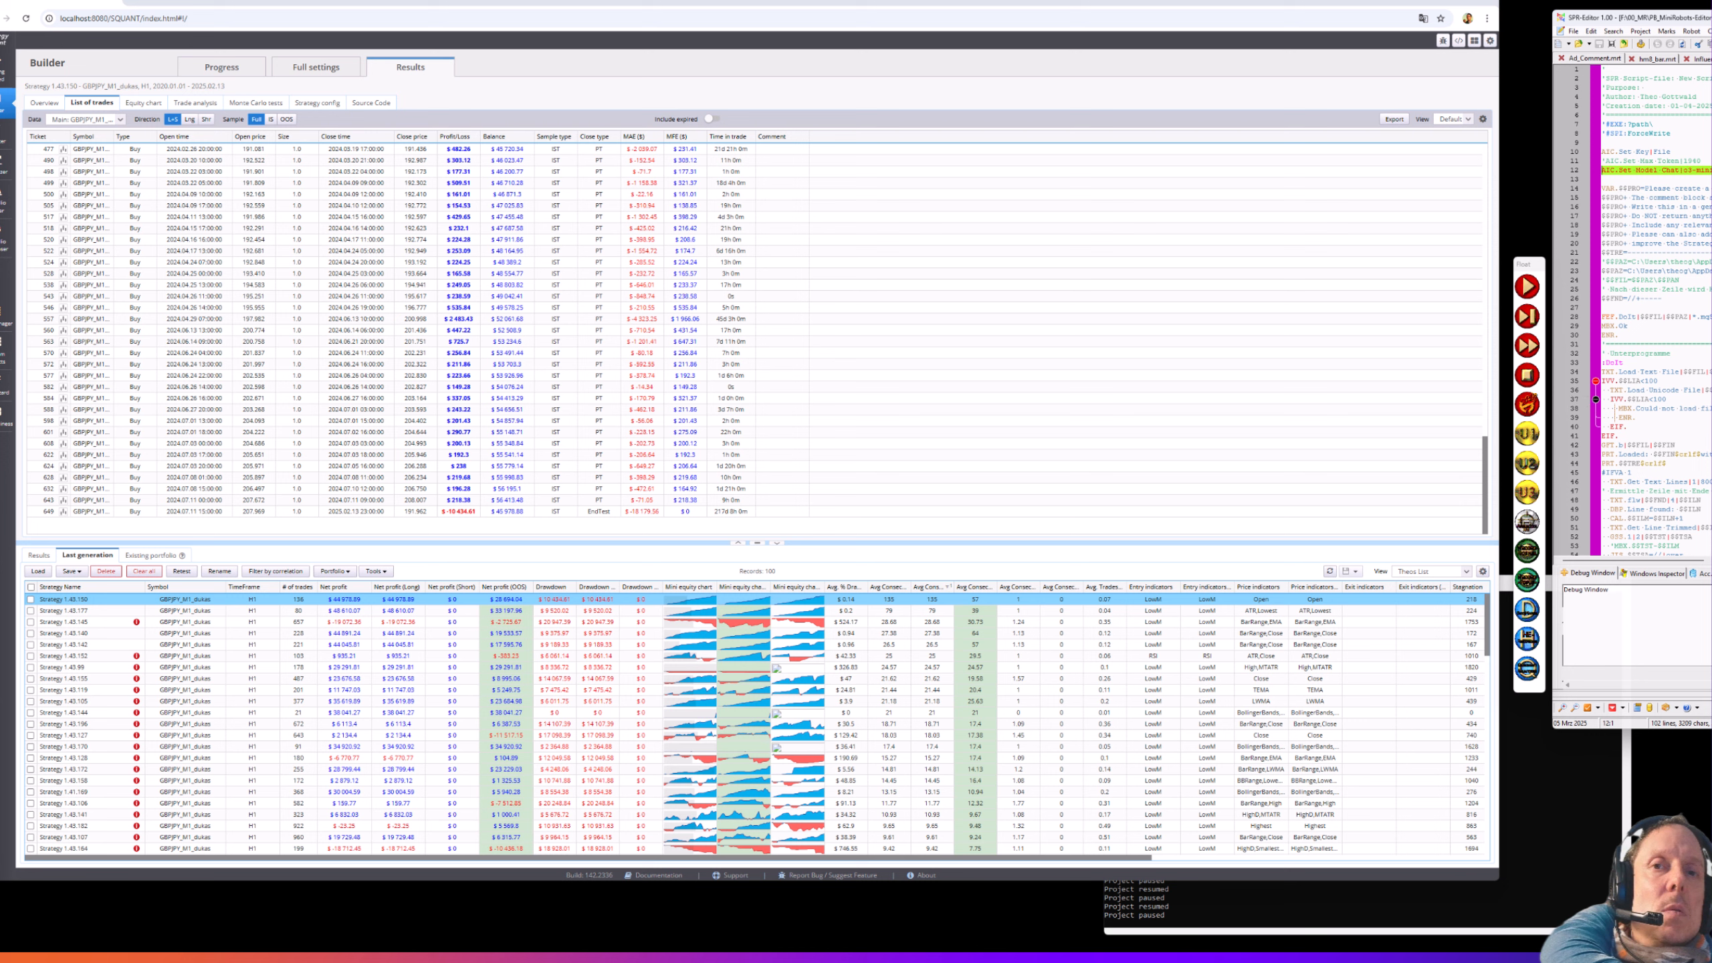
# - Scroll the databank right, try sorting by Stagnation, then remove that sort
pyautogui.click(1617, 228)
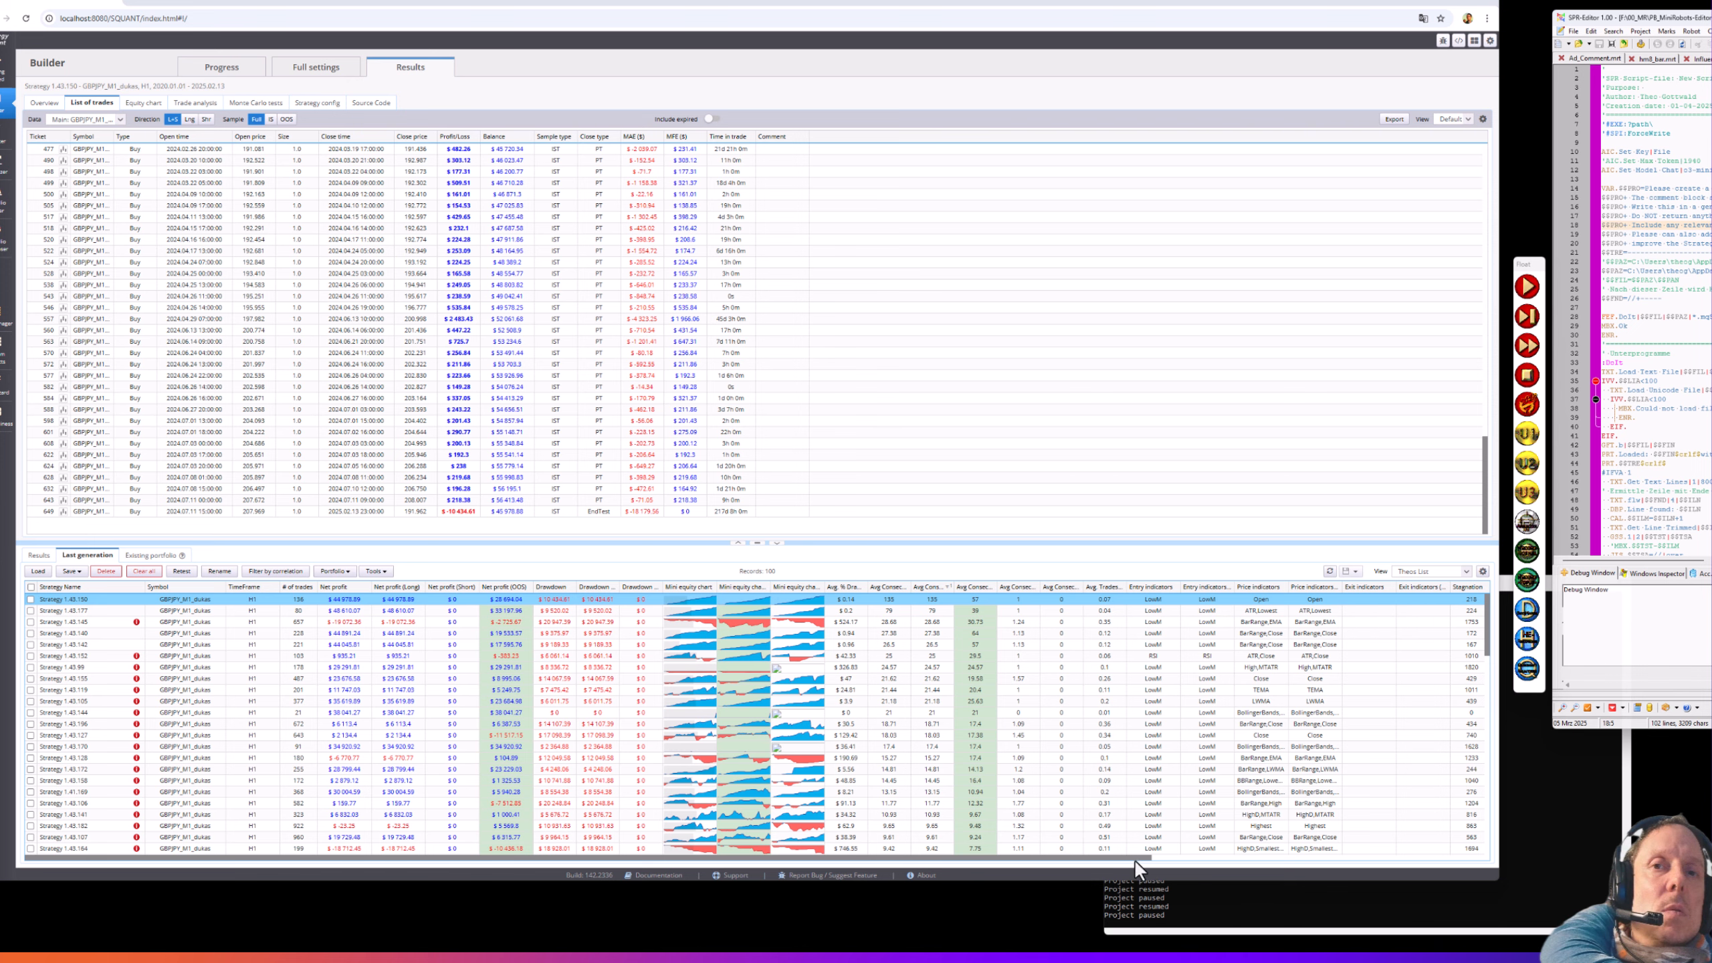
pyautogui.moveTo(1137, 857); pyautogui.dragTo(1394, 890)
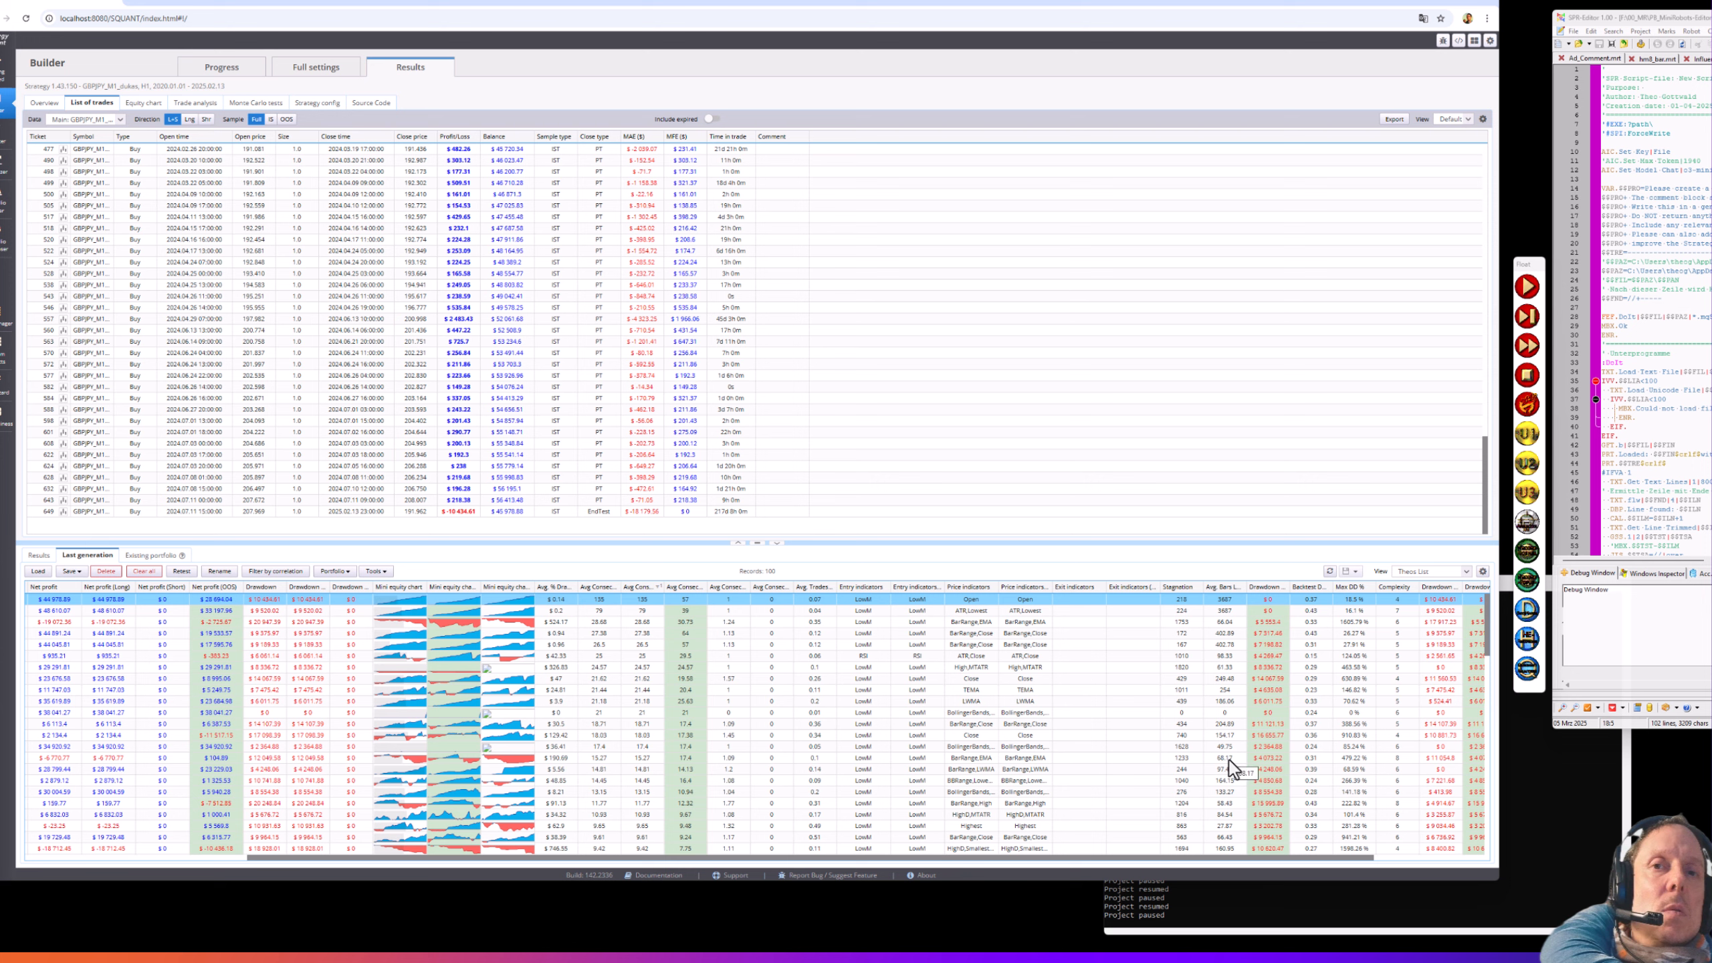
pyautogui.click(1180, 587)
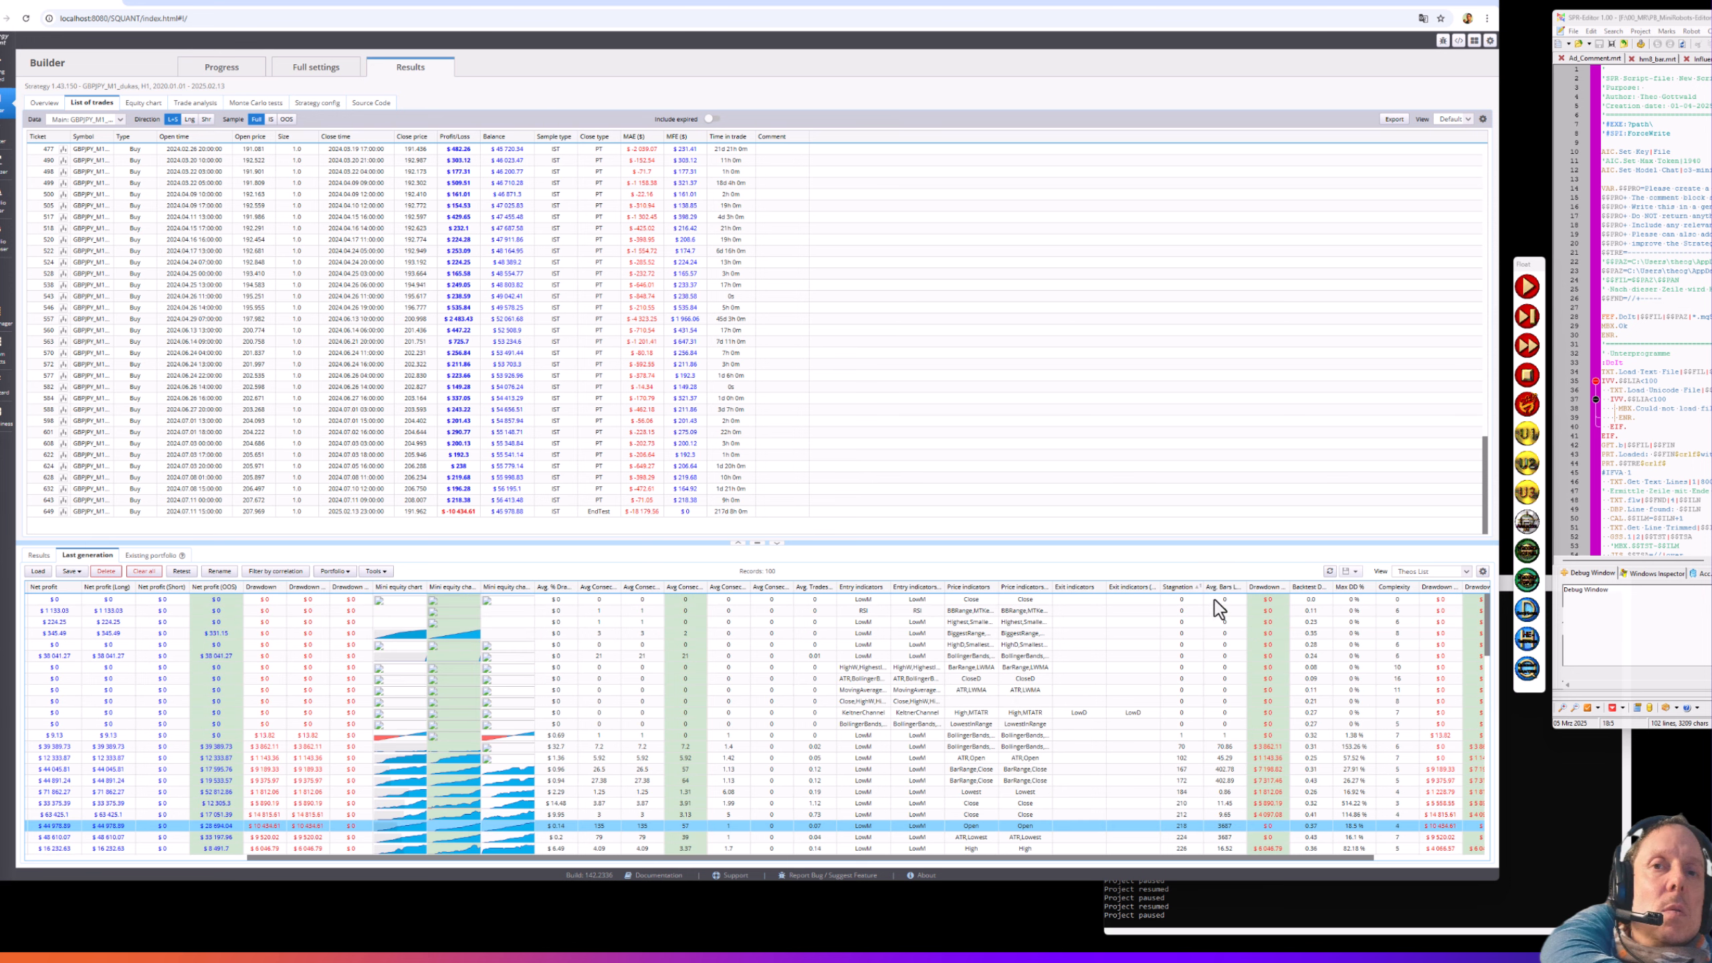
pyautogui.click(1186, 586)
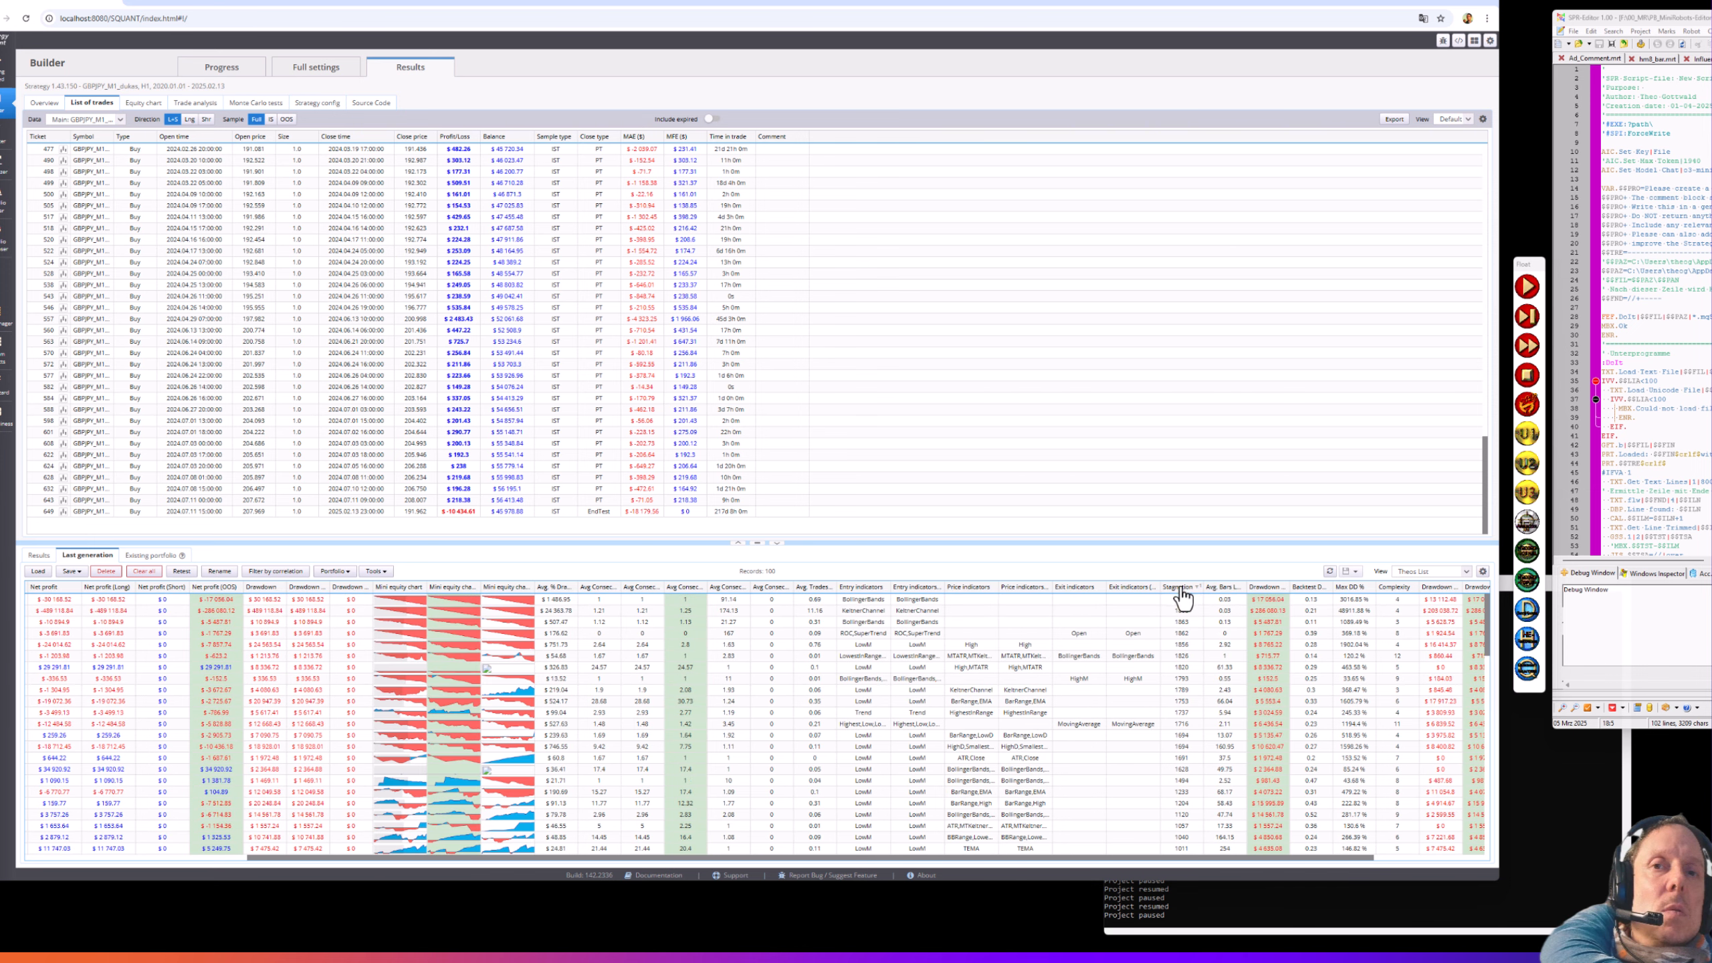
pyautogui.click(1181, 591)
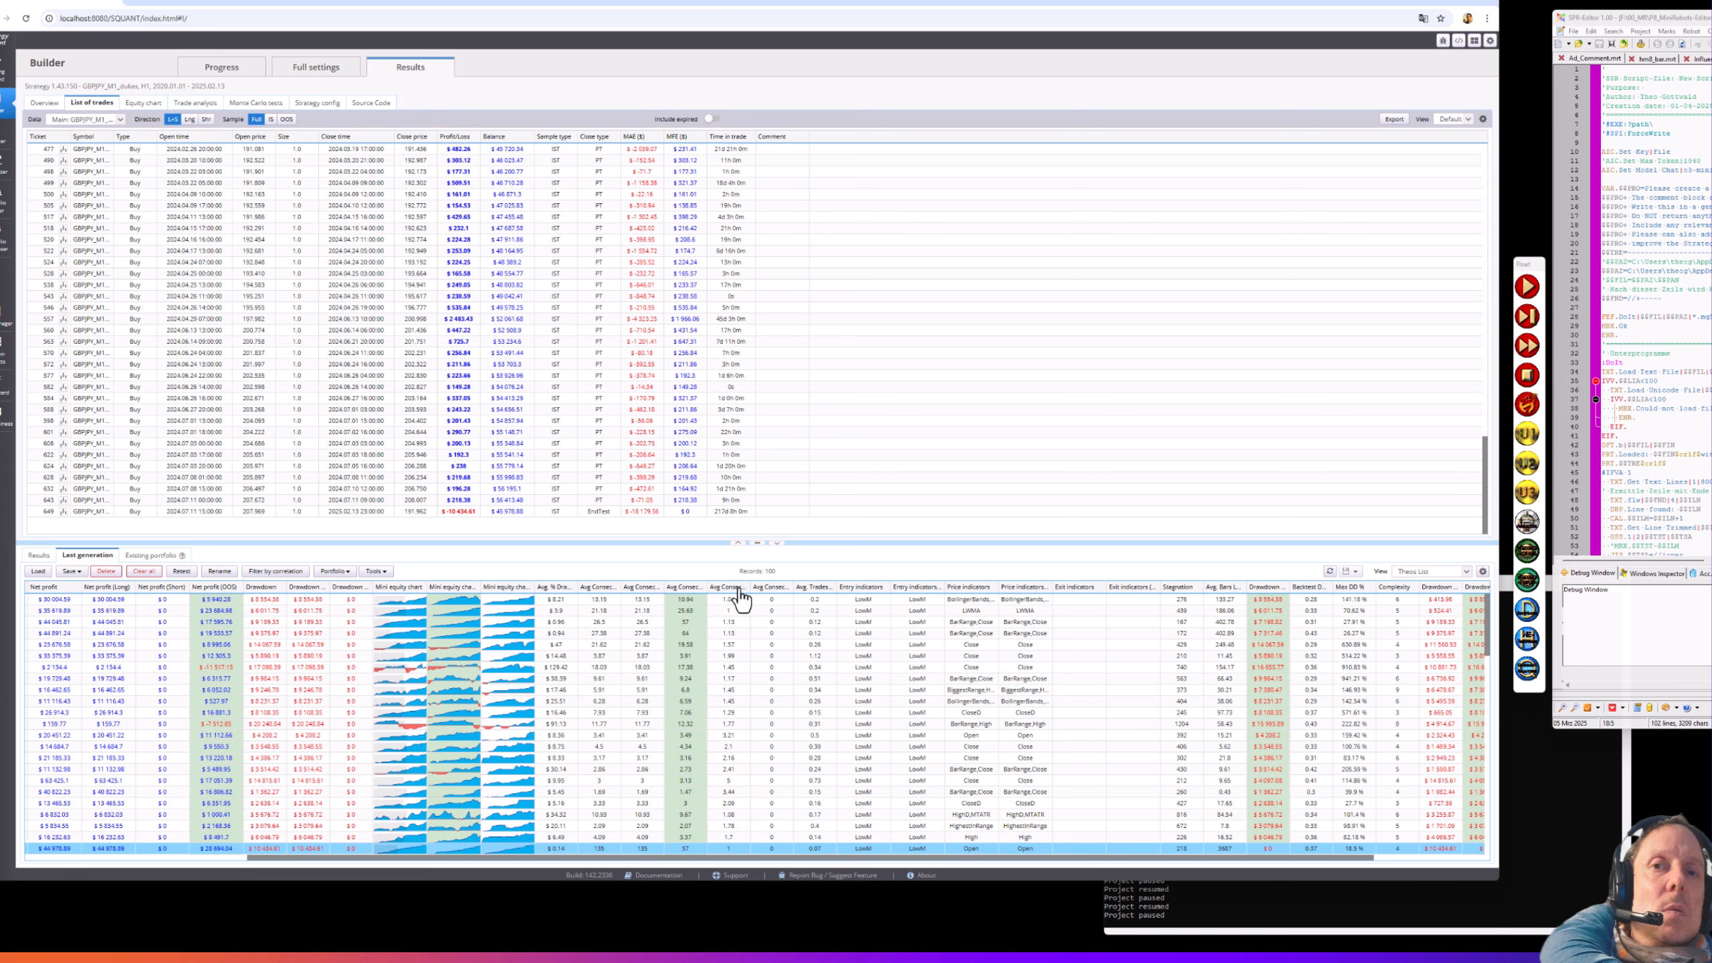
# - Sort by the average consecutive statistics, highest first, and select the fourth-ranked strategy
pyautogui.click(686, 588)
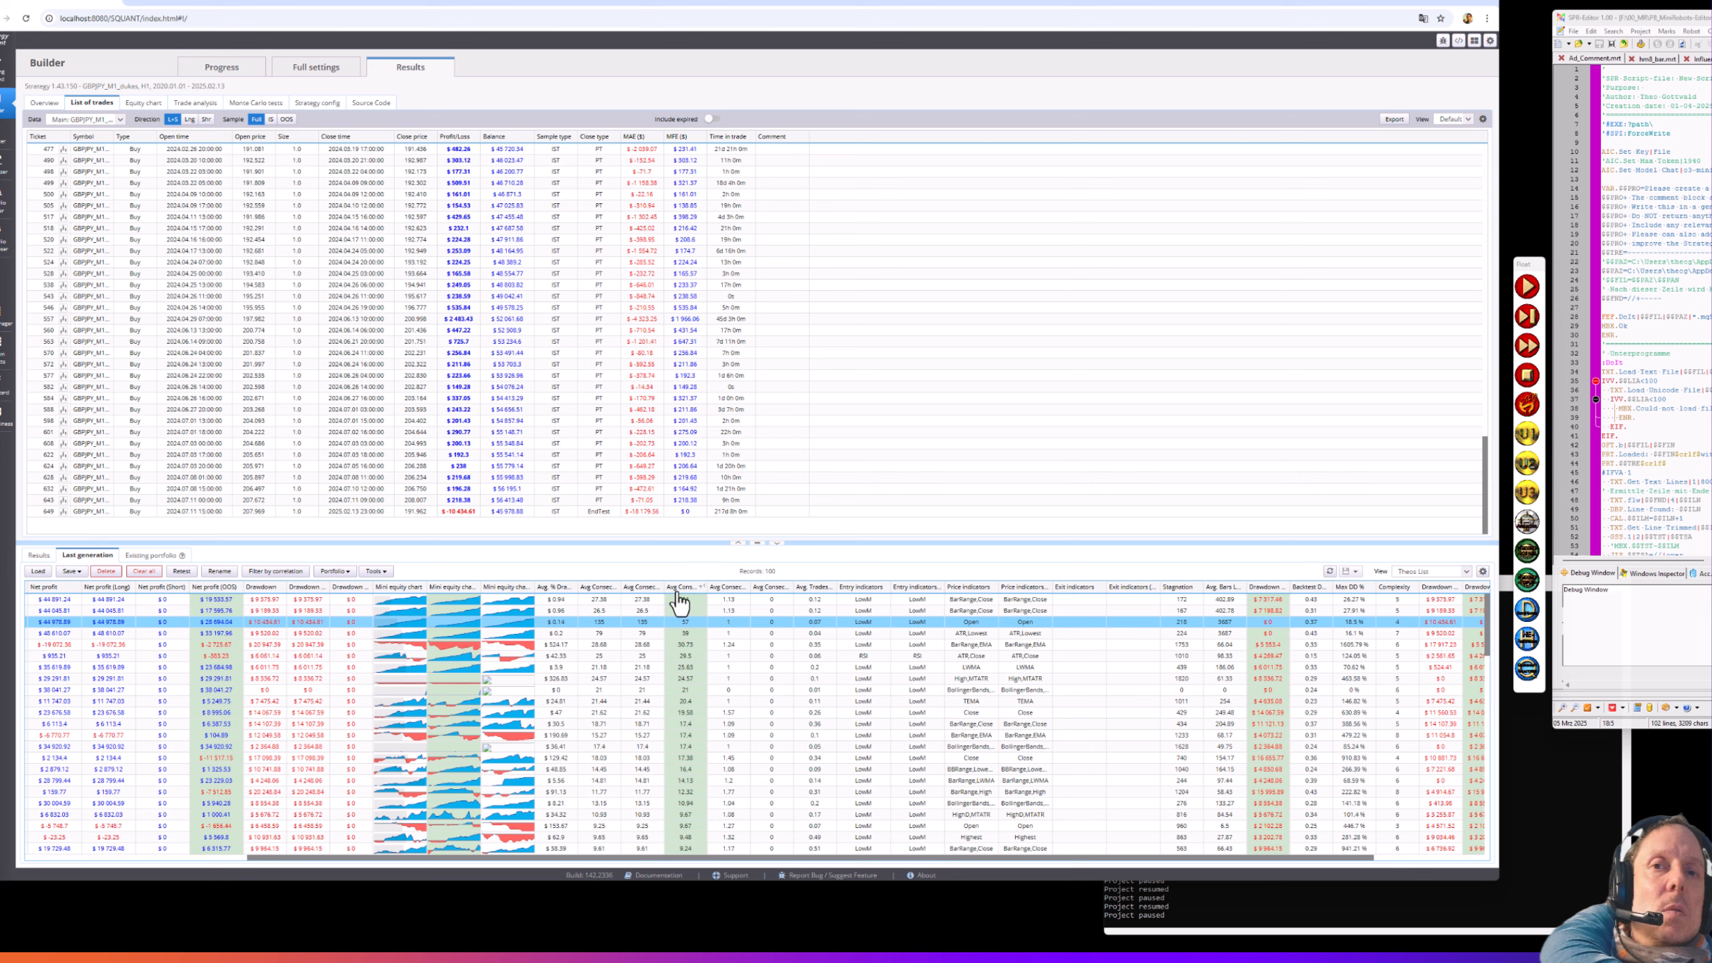
pyautogui.click(610, 597)
pyautogui.click(609, 590)
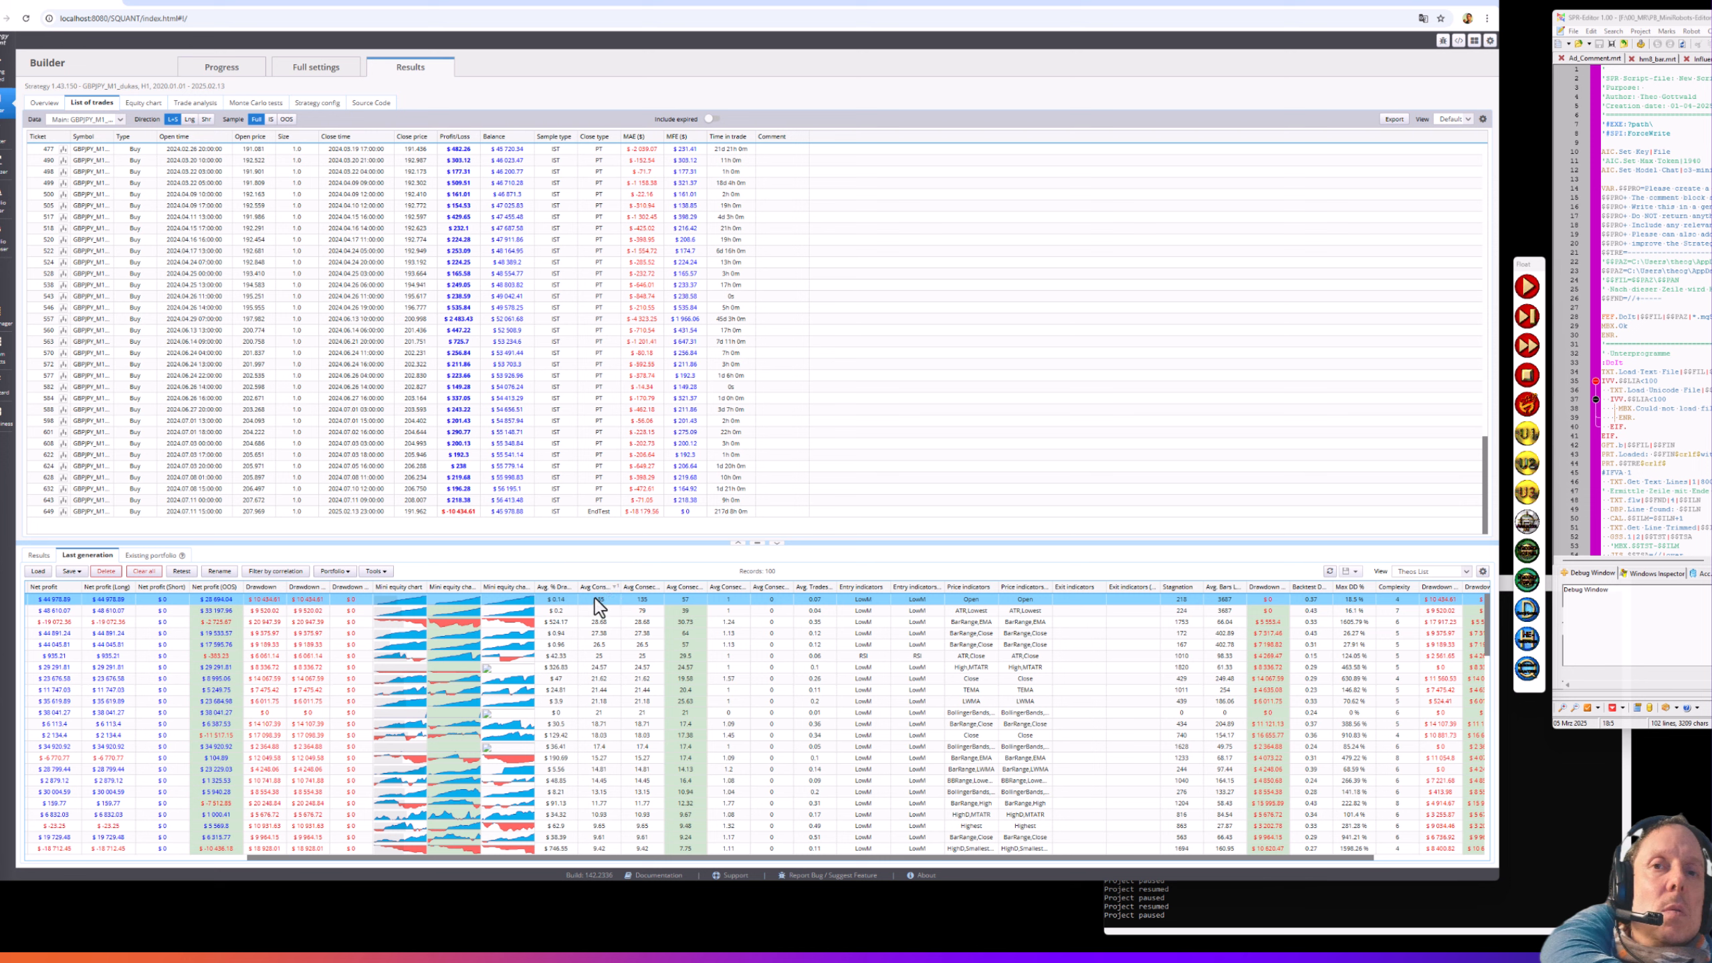
pyautogui.click(676, 632)
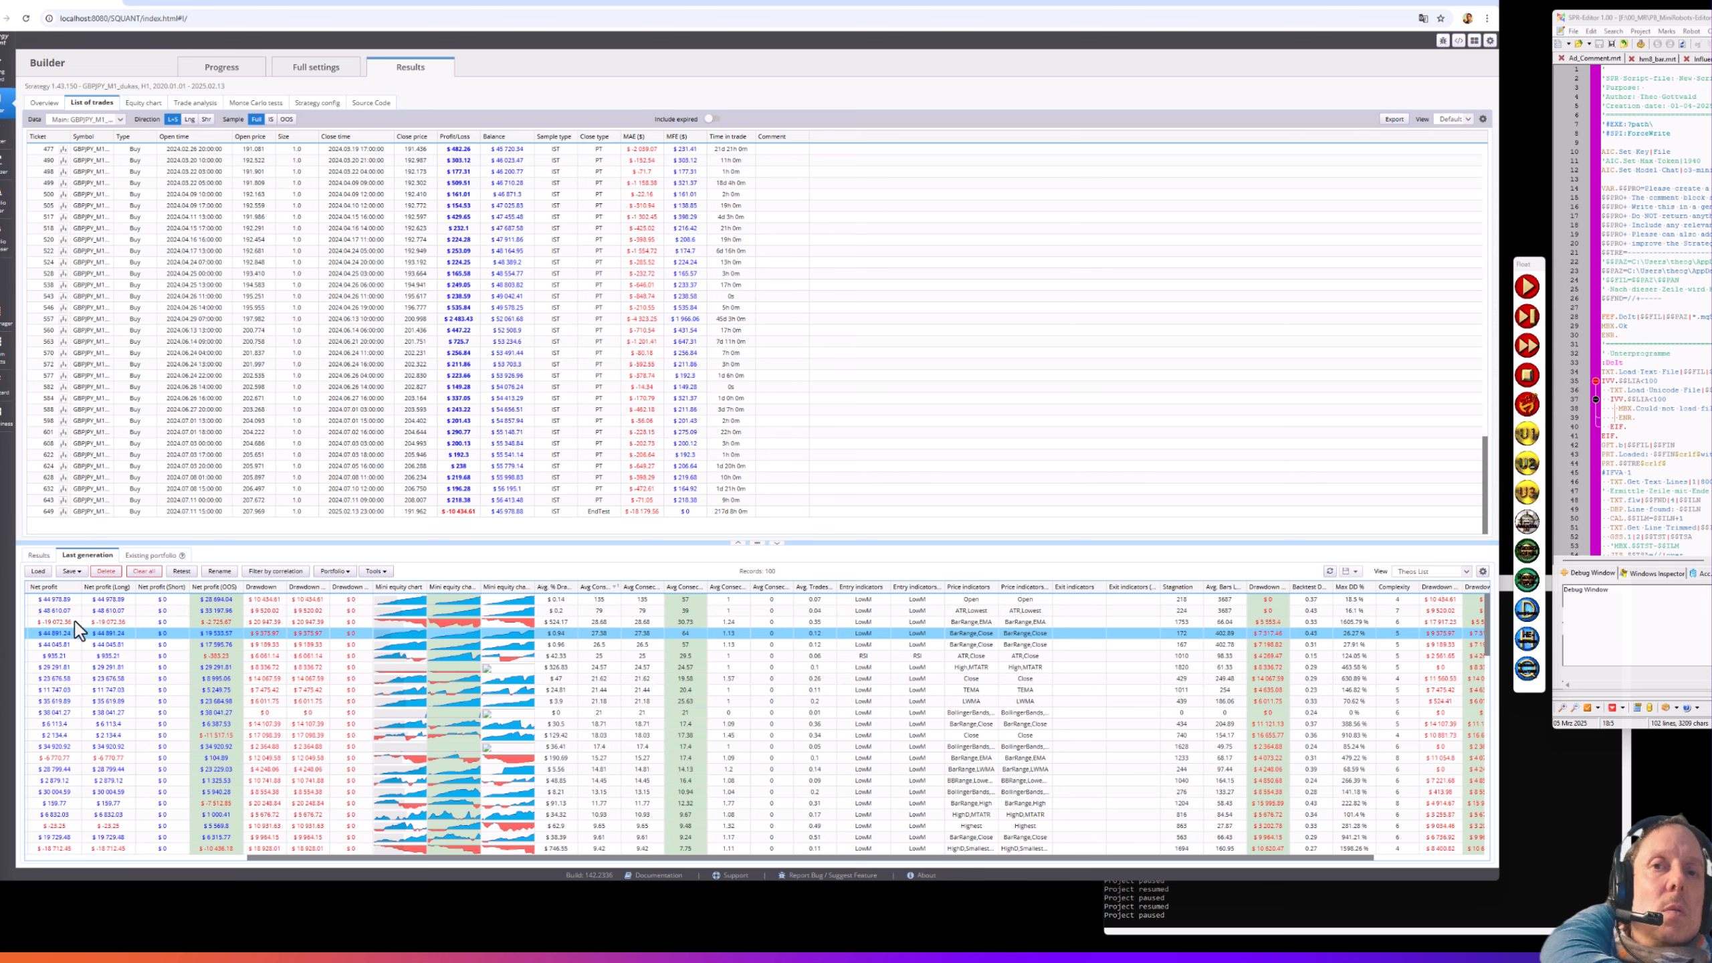
# - Browse Strategy 1.43.140's trades, then show the equity chart of second-row Strategy 1.43.177
pyautogui.doubleClick(53, 635)
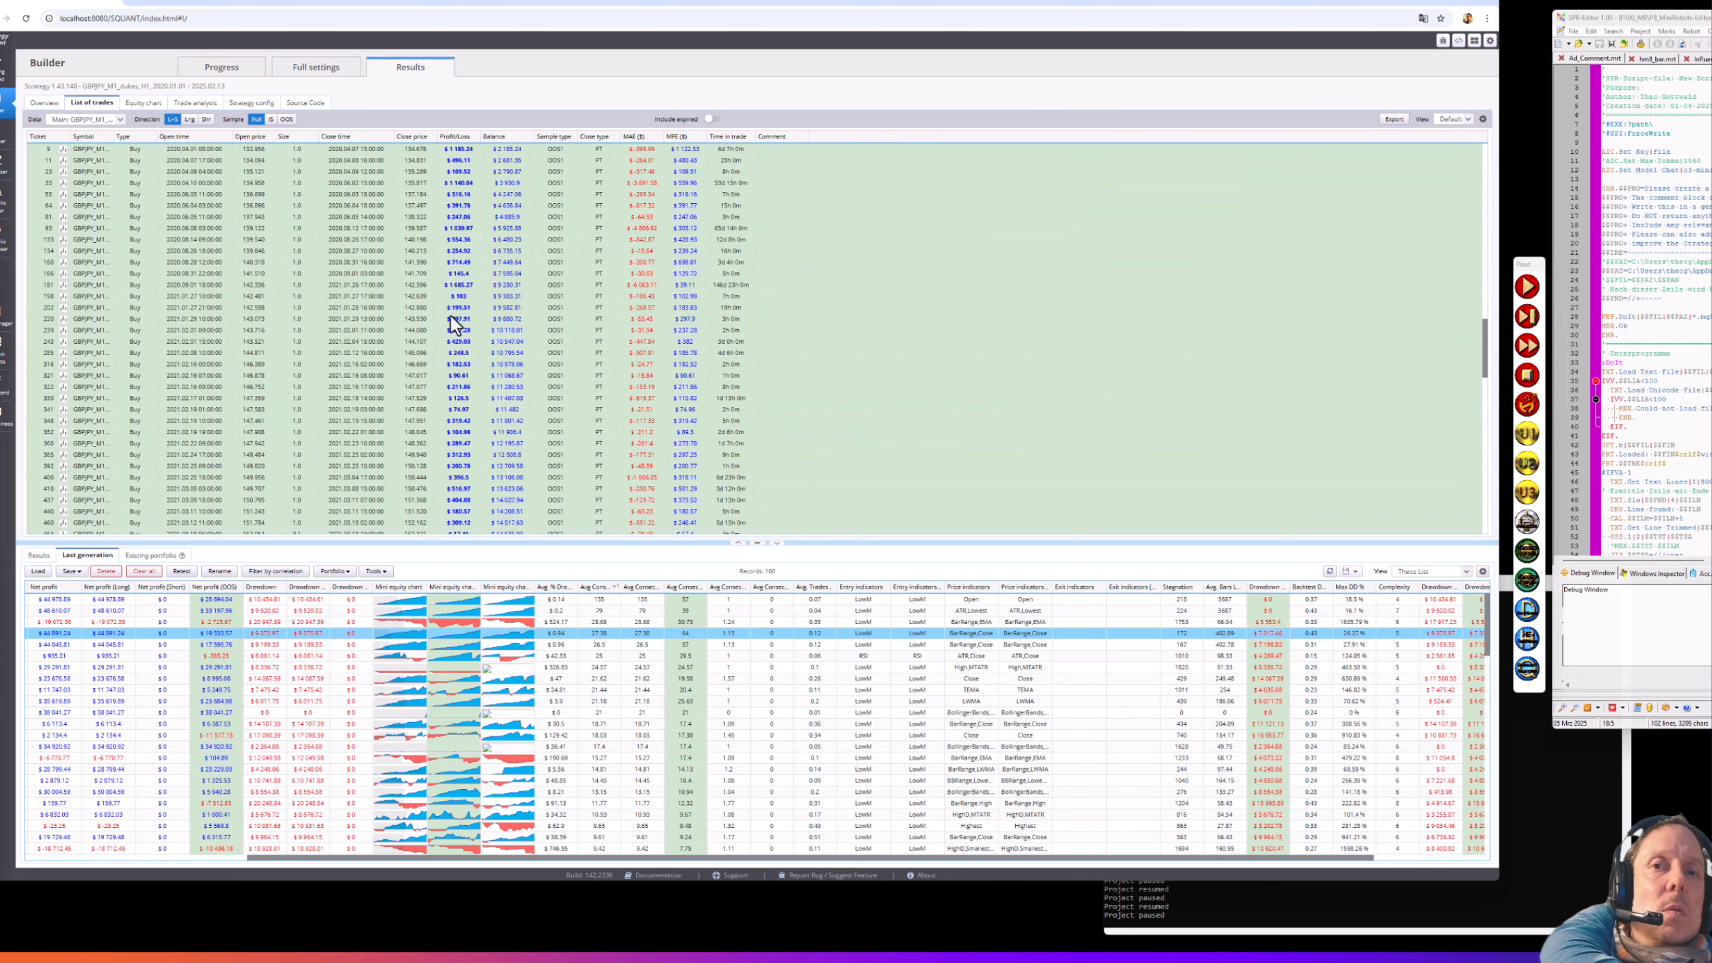
pyautogui.scroll(-5, 457, 420)
pyautogui.scroll(-8, 456, 420)
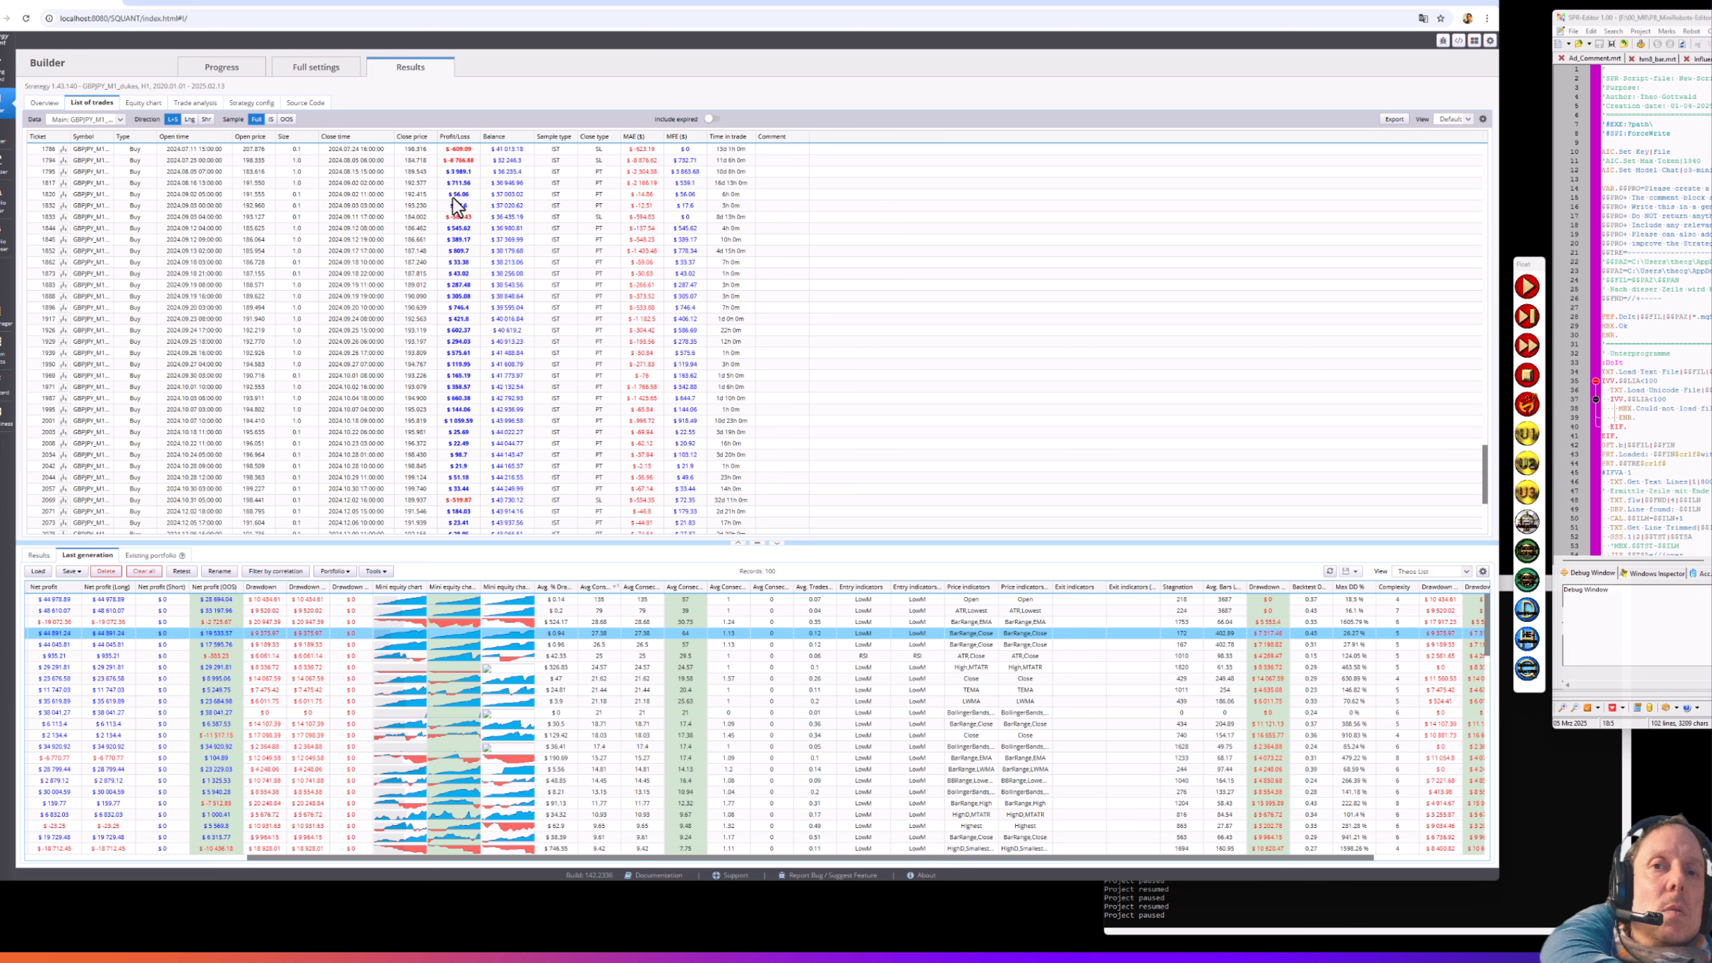
pyautogui.scroll(4, 474, 284)
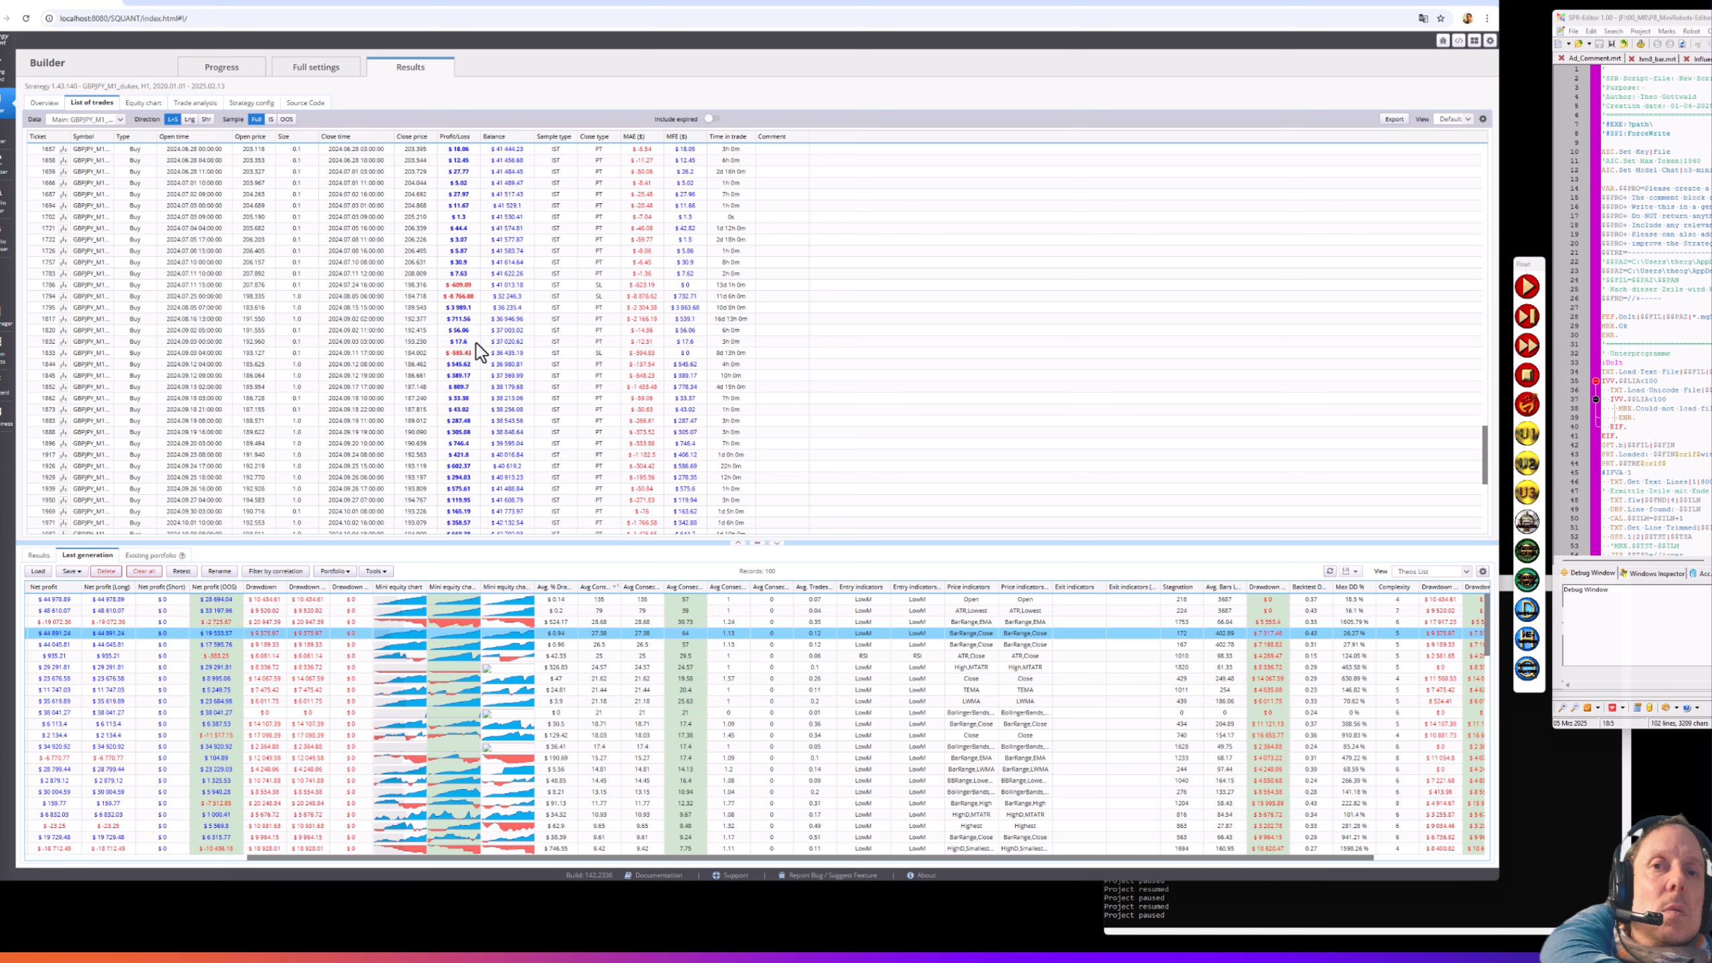
pyautogui.scroll(-10, 470, 365)
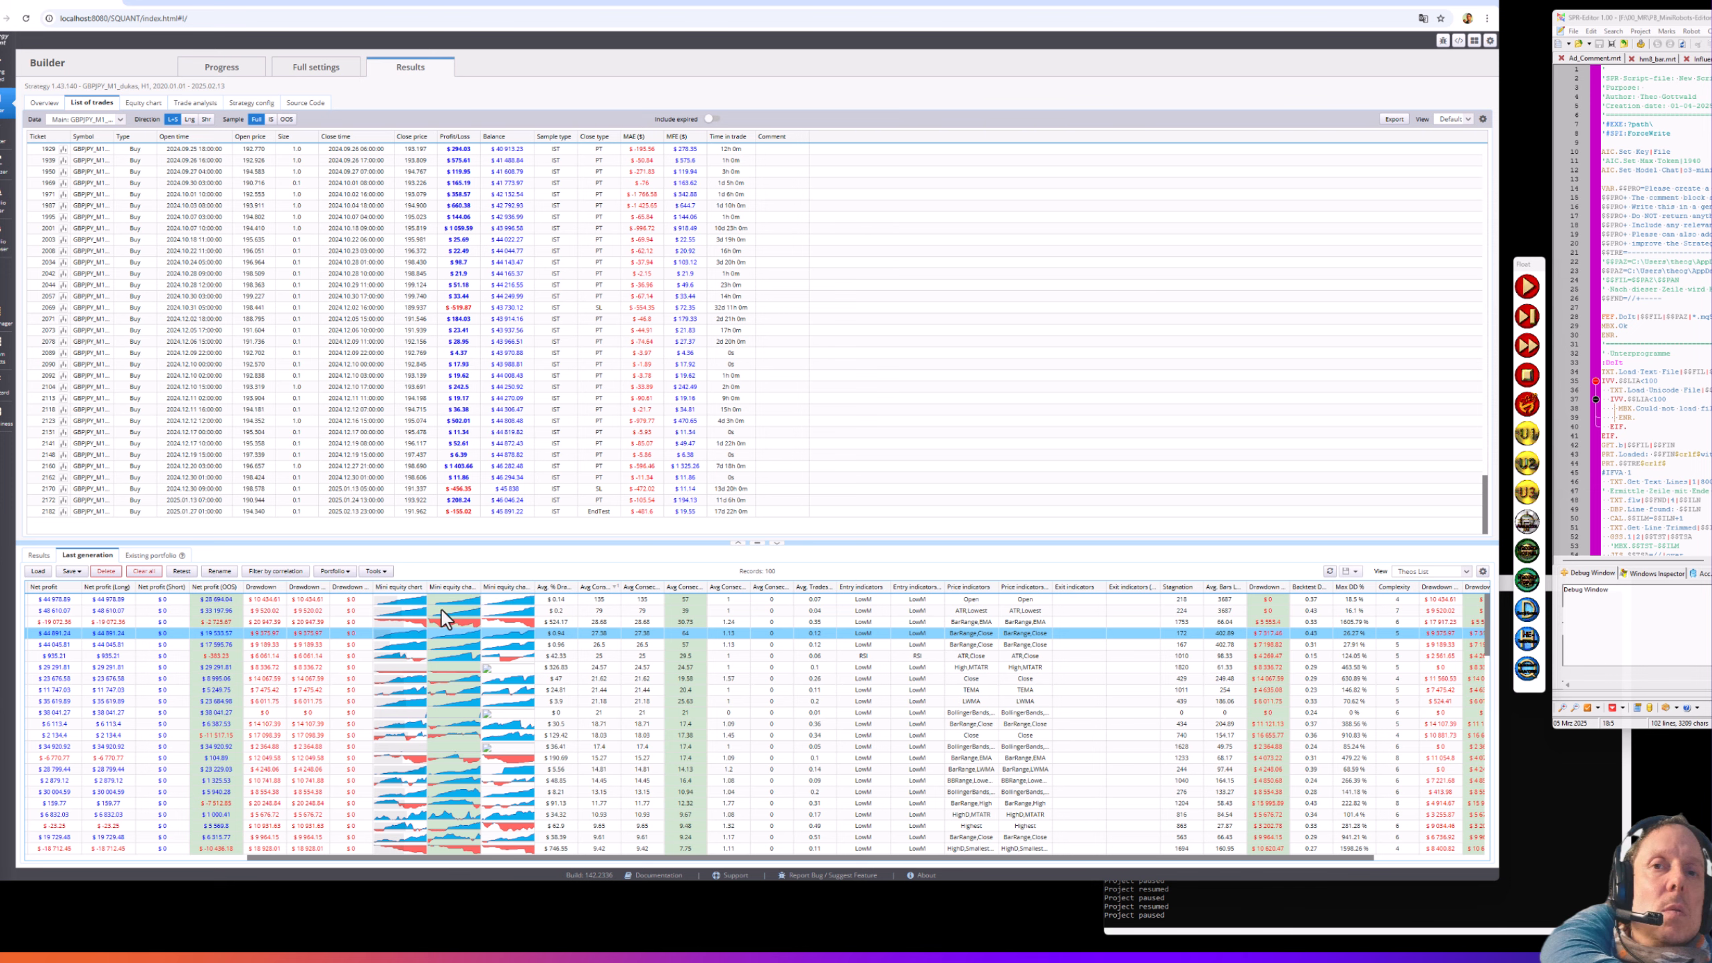
pyautogui.click(462, 609)
pyautogui.click(161, 104)
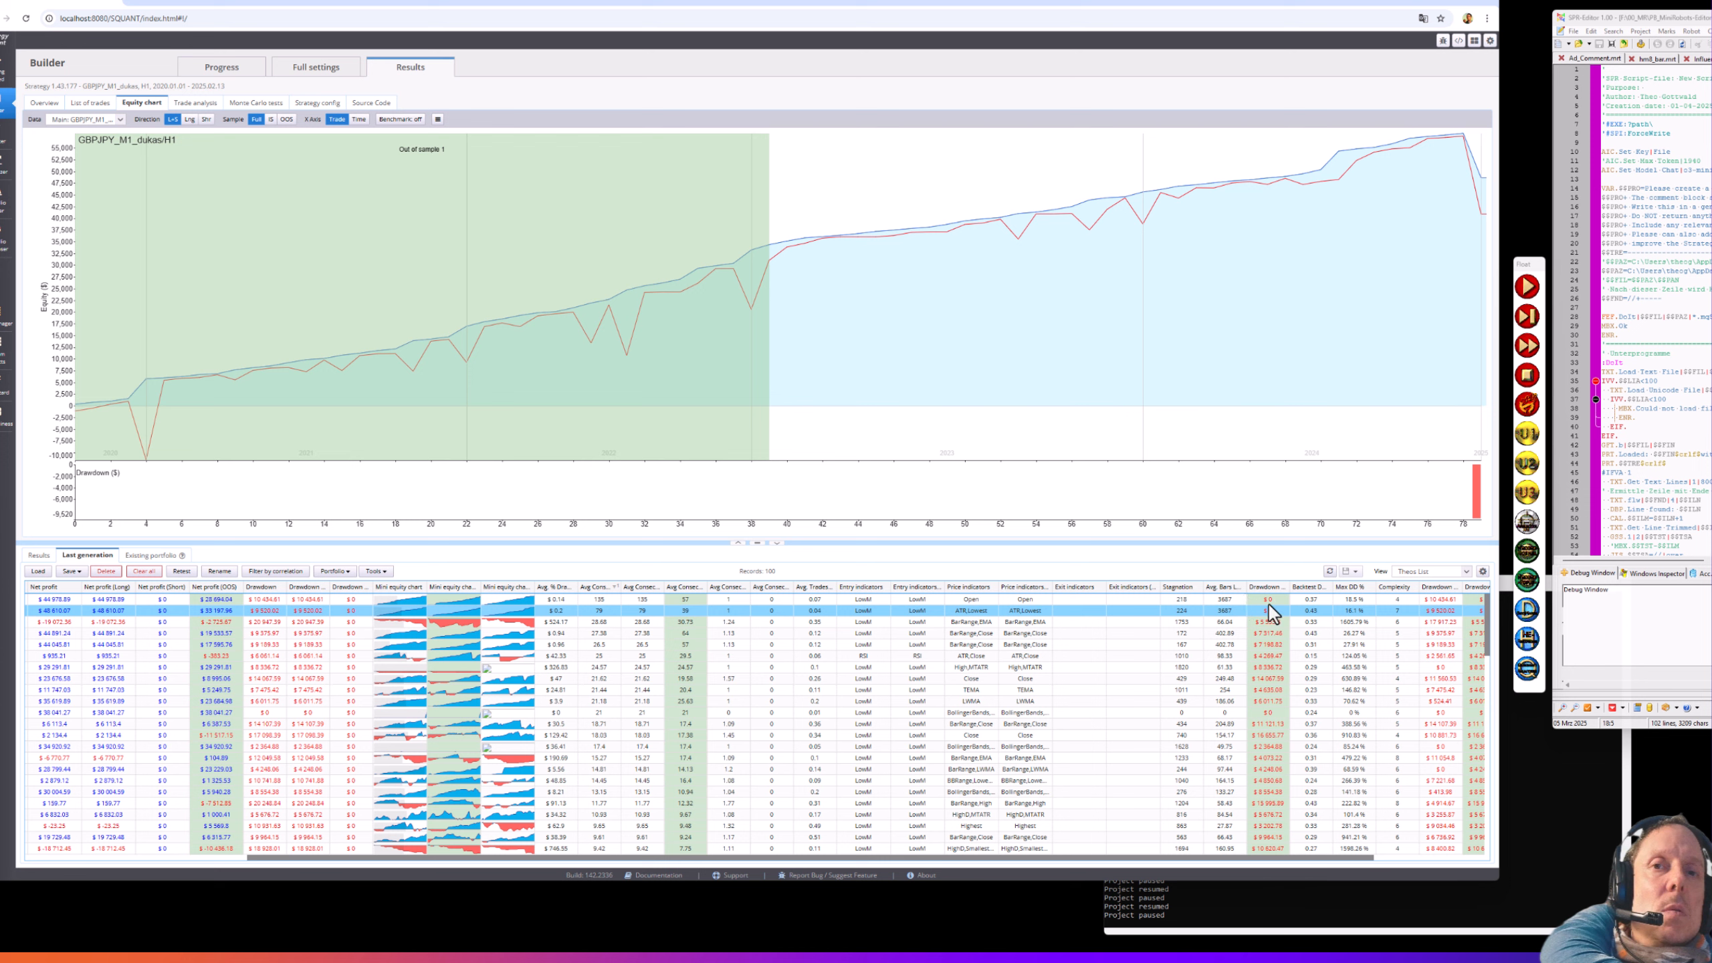
# - Select the first row of the Last generation table to show its results
pyautogui.click(682, 598)
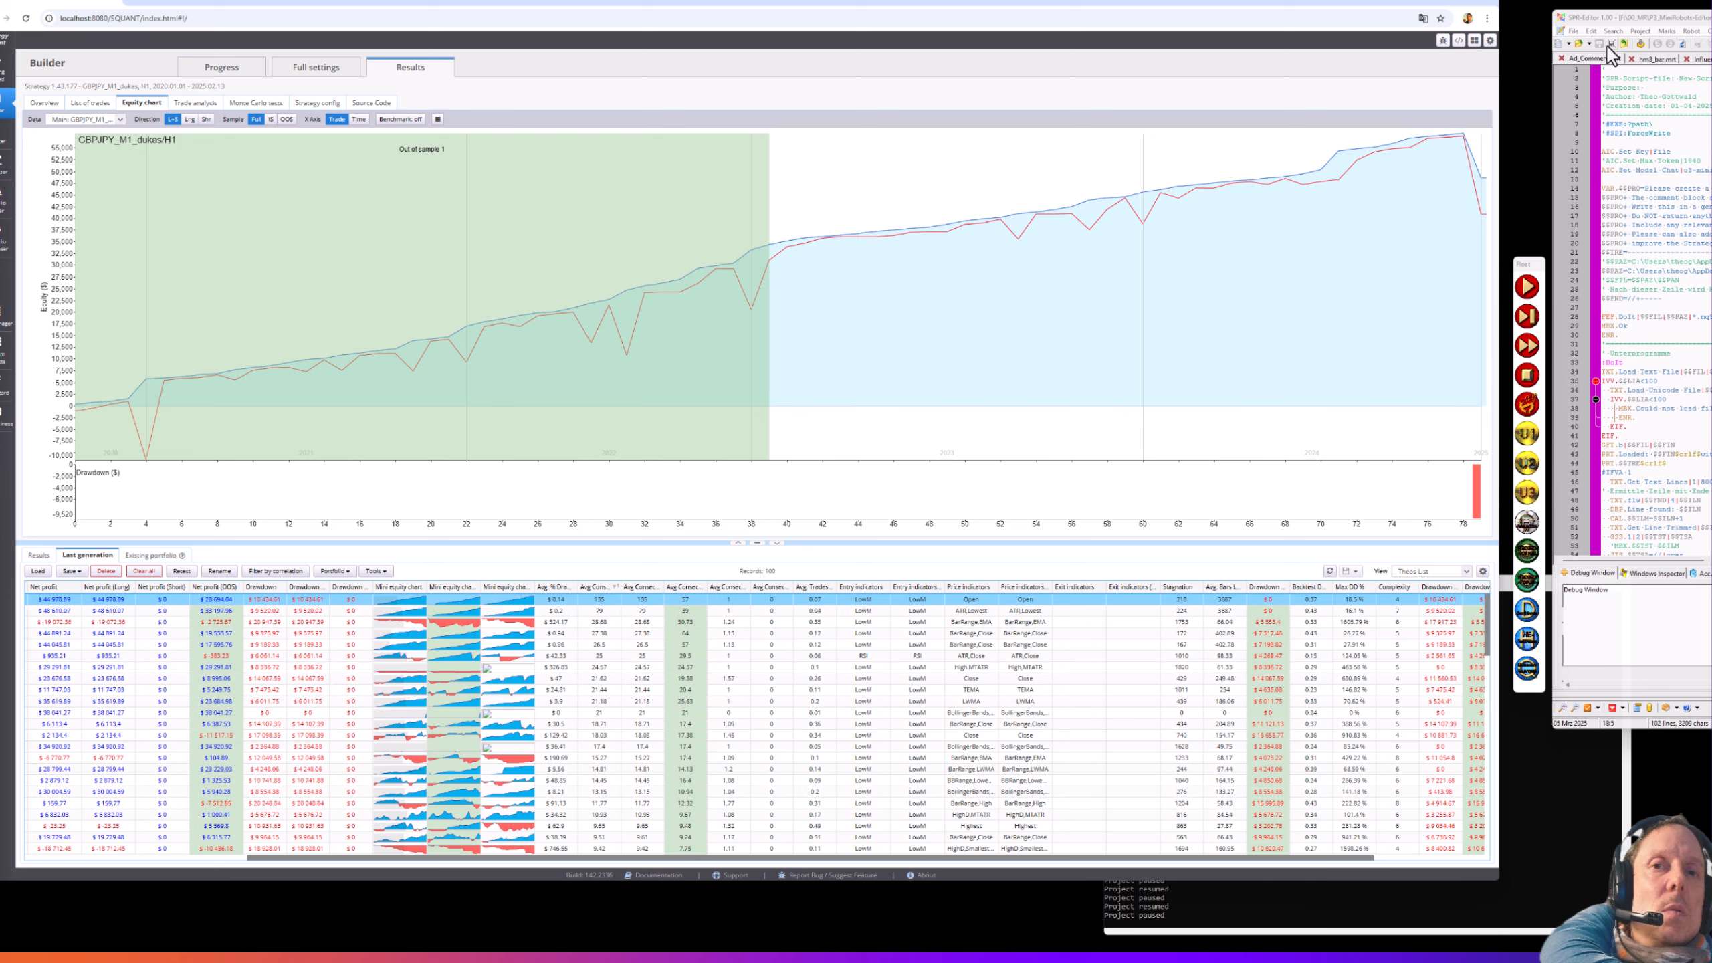
# - Start the export automation script in SPR-Editor, then show Strategy 1.43.177's trade analysis charts
pyautogui.click(1709, 59)
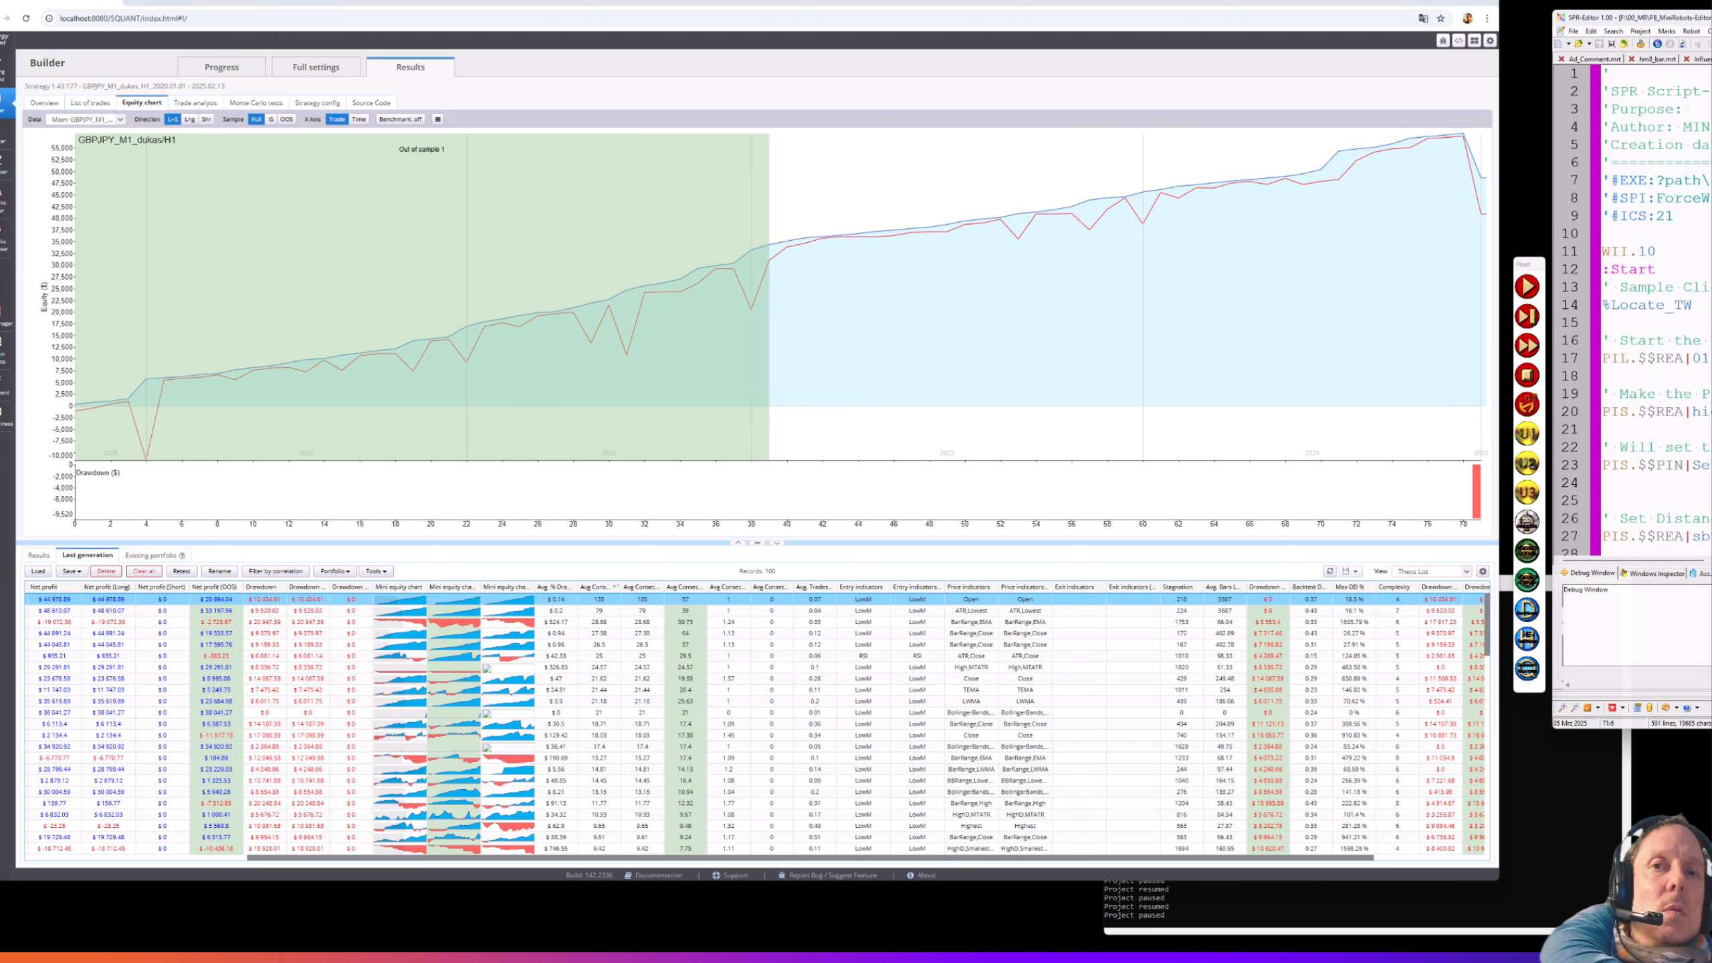
pyautogui.click(1527, 346)
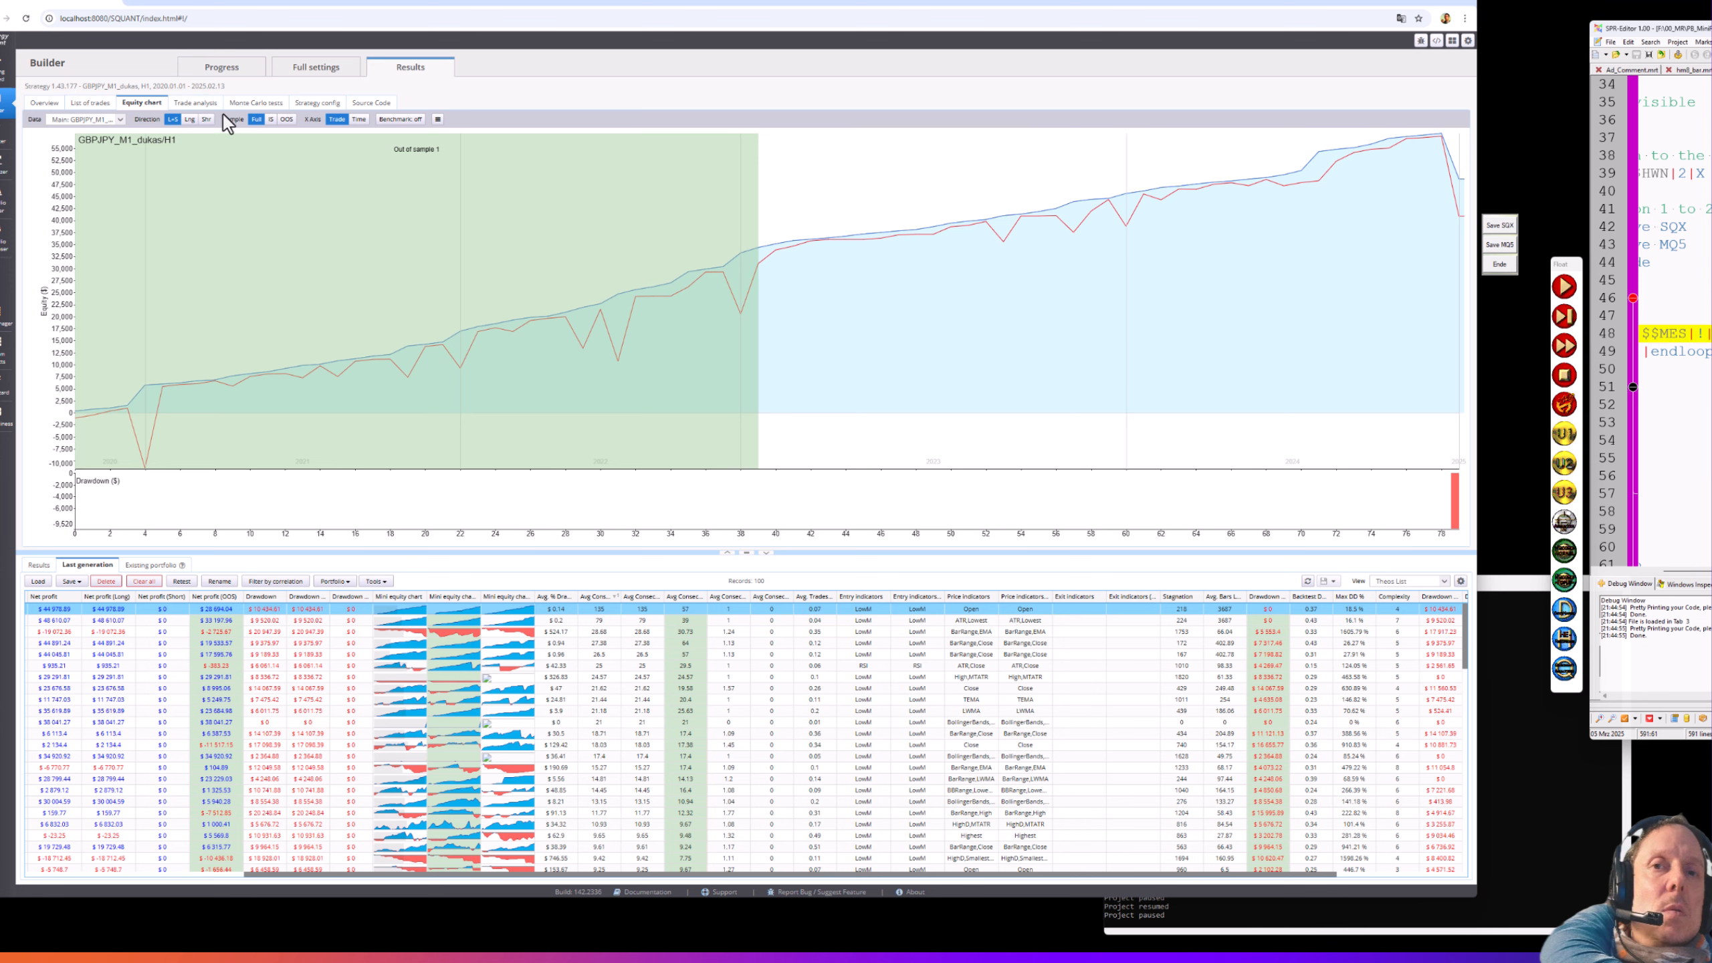
pyautogui.click(194, 102)
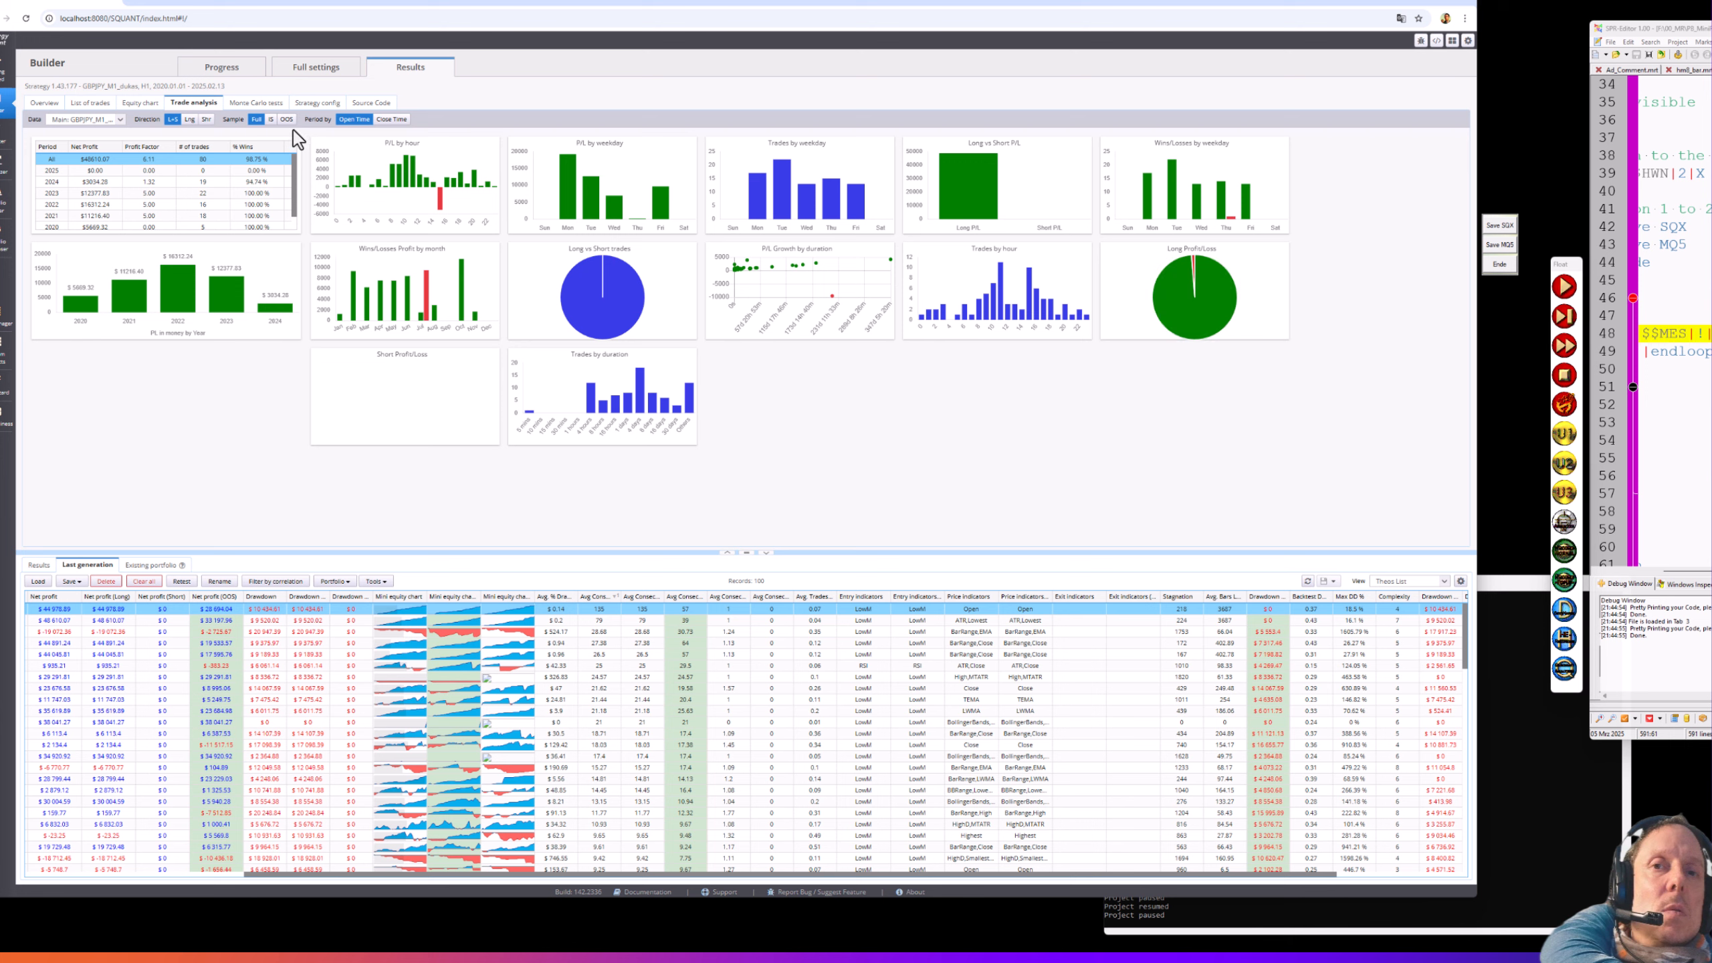
# - Restrict the trade analysis to in-sample data and review the Monte Carlo test results
pyautogui.click(271, 119)
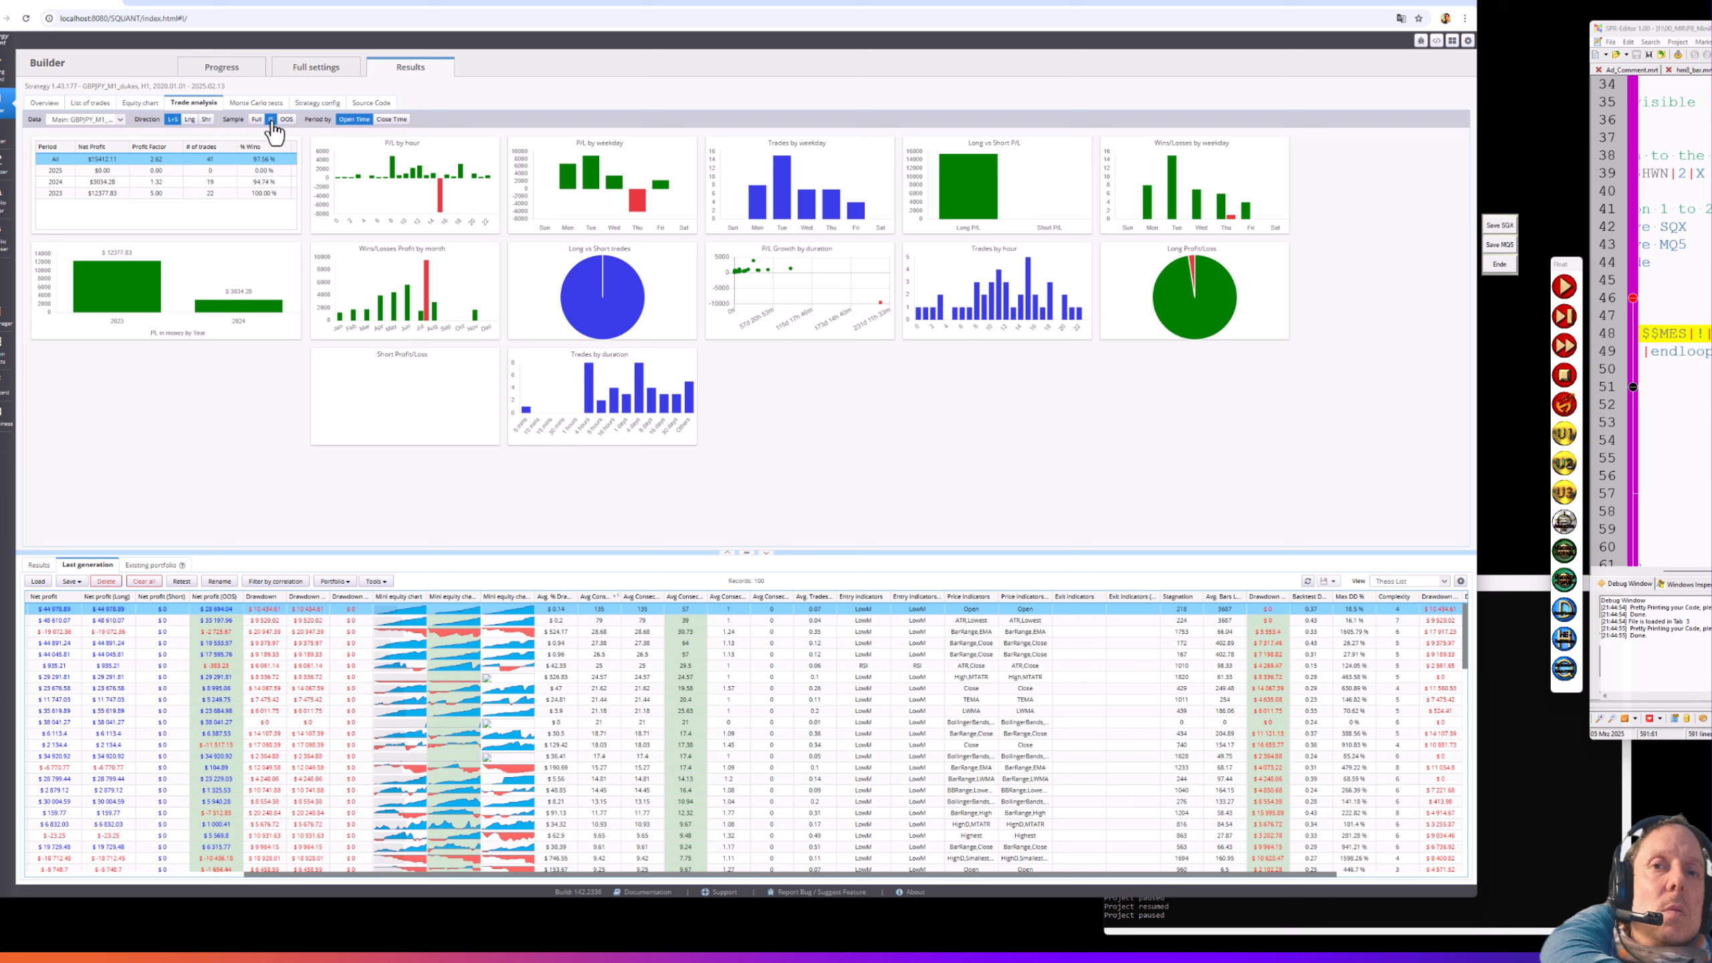
pyautogui.moveTo(640, 203)
pyautogui.click(266, 105)
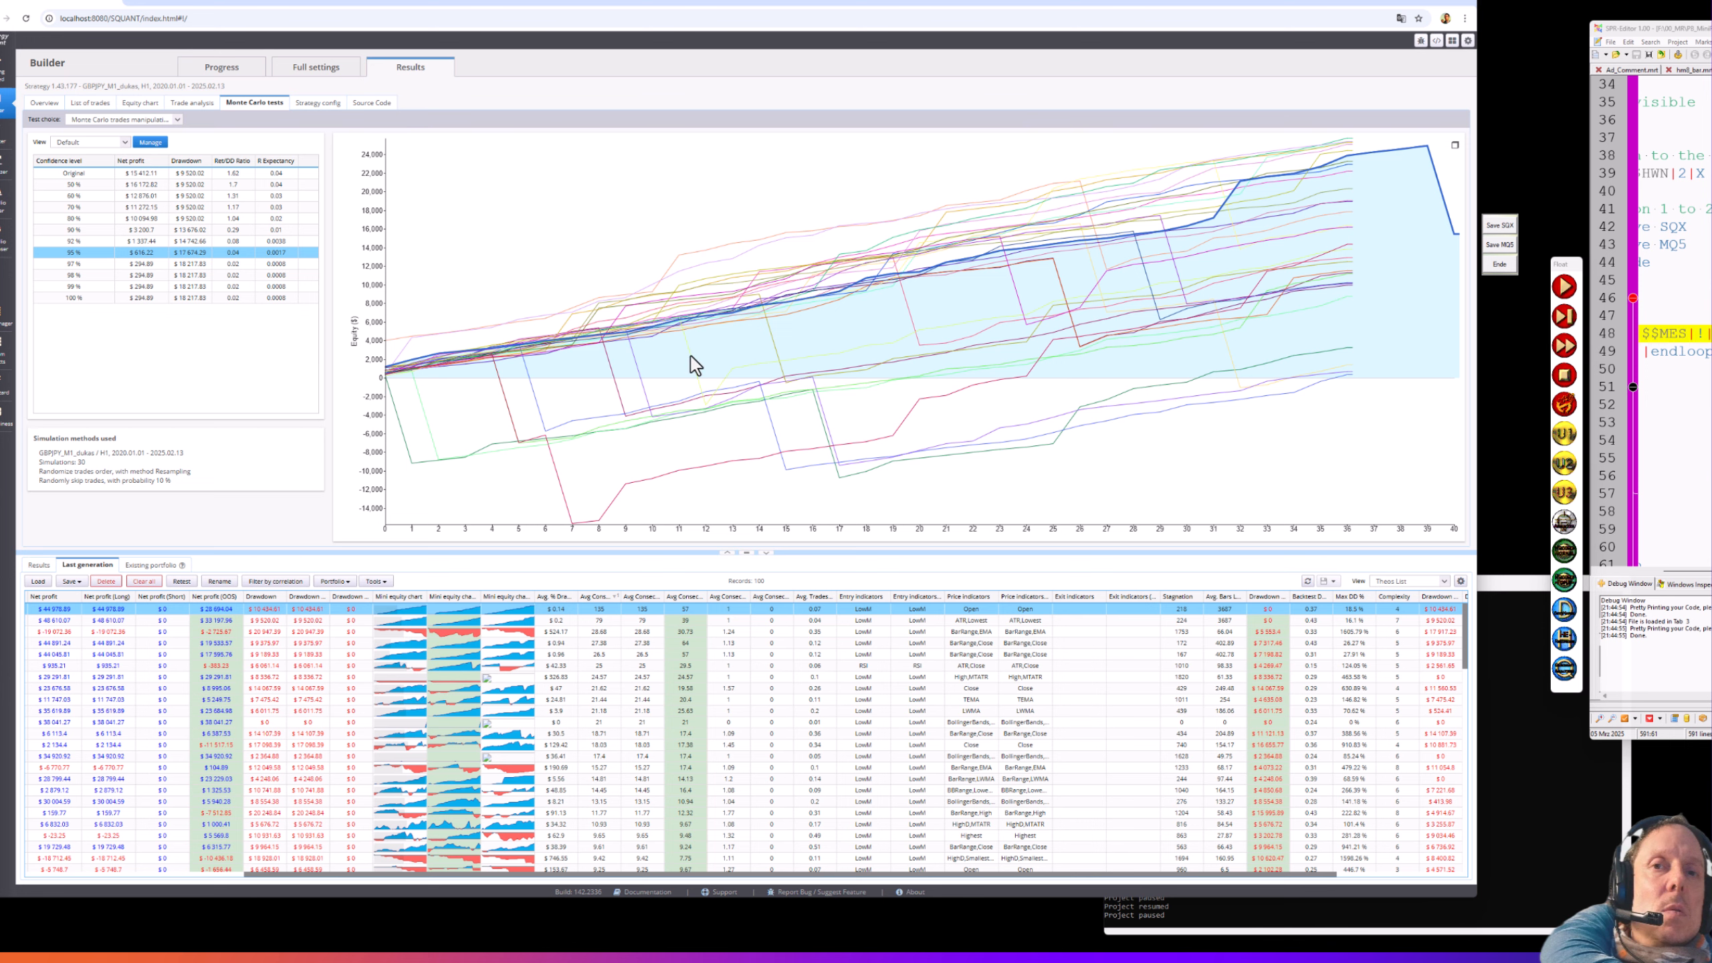
# - Inspect the strategy's configuration, MQL5 source code and list of trades, then return to build Progress
pyautogui.click(300, 106)
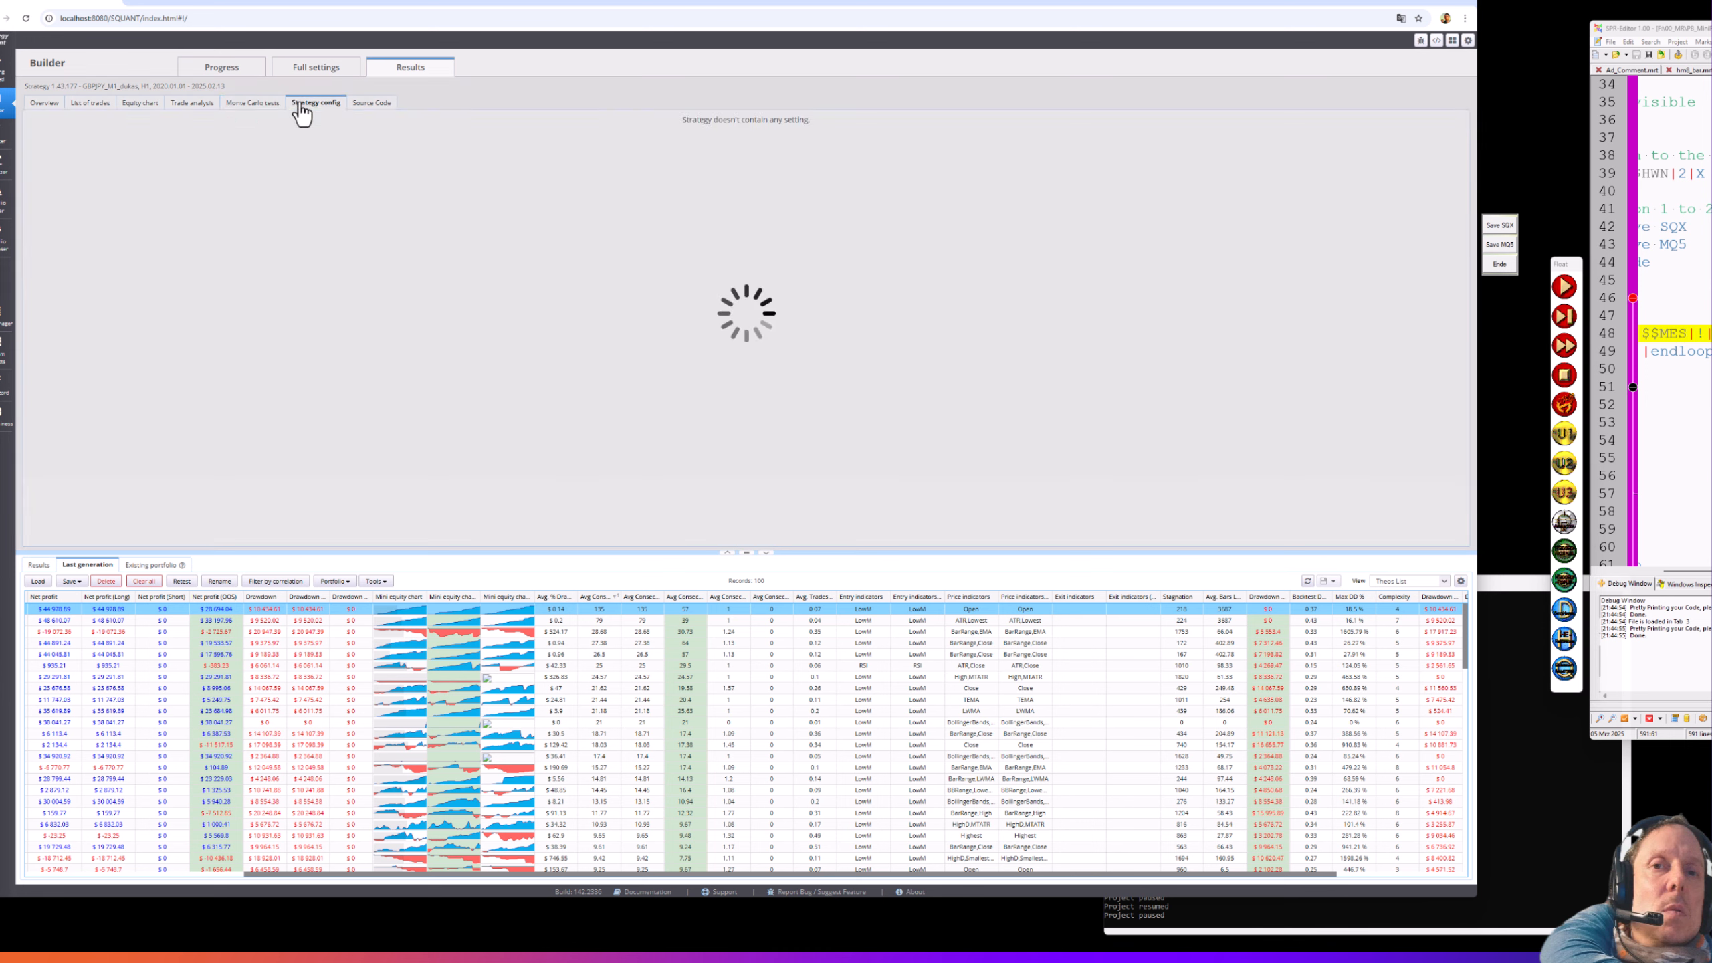
pyautogui.click(367, 108)
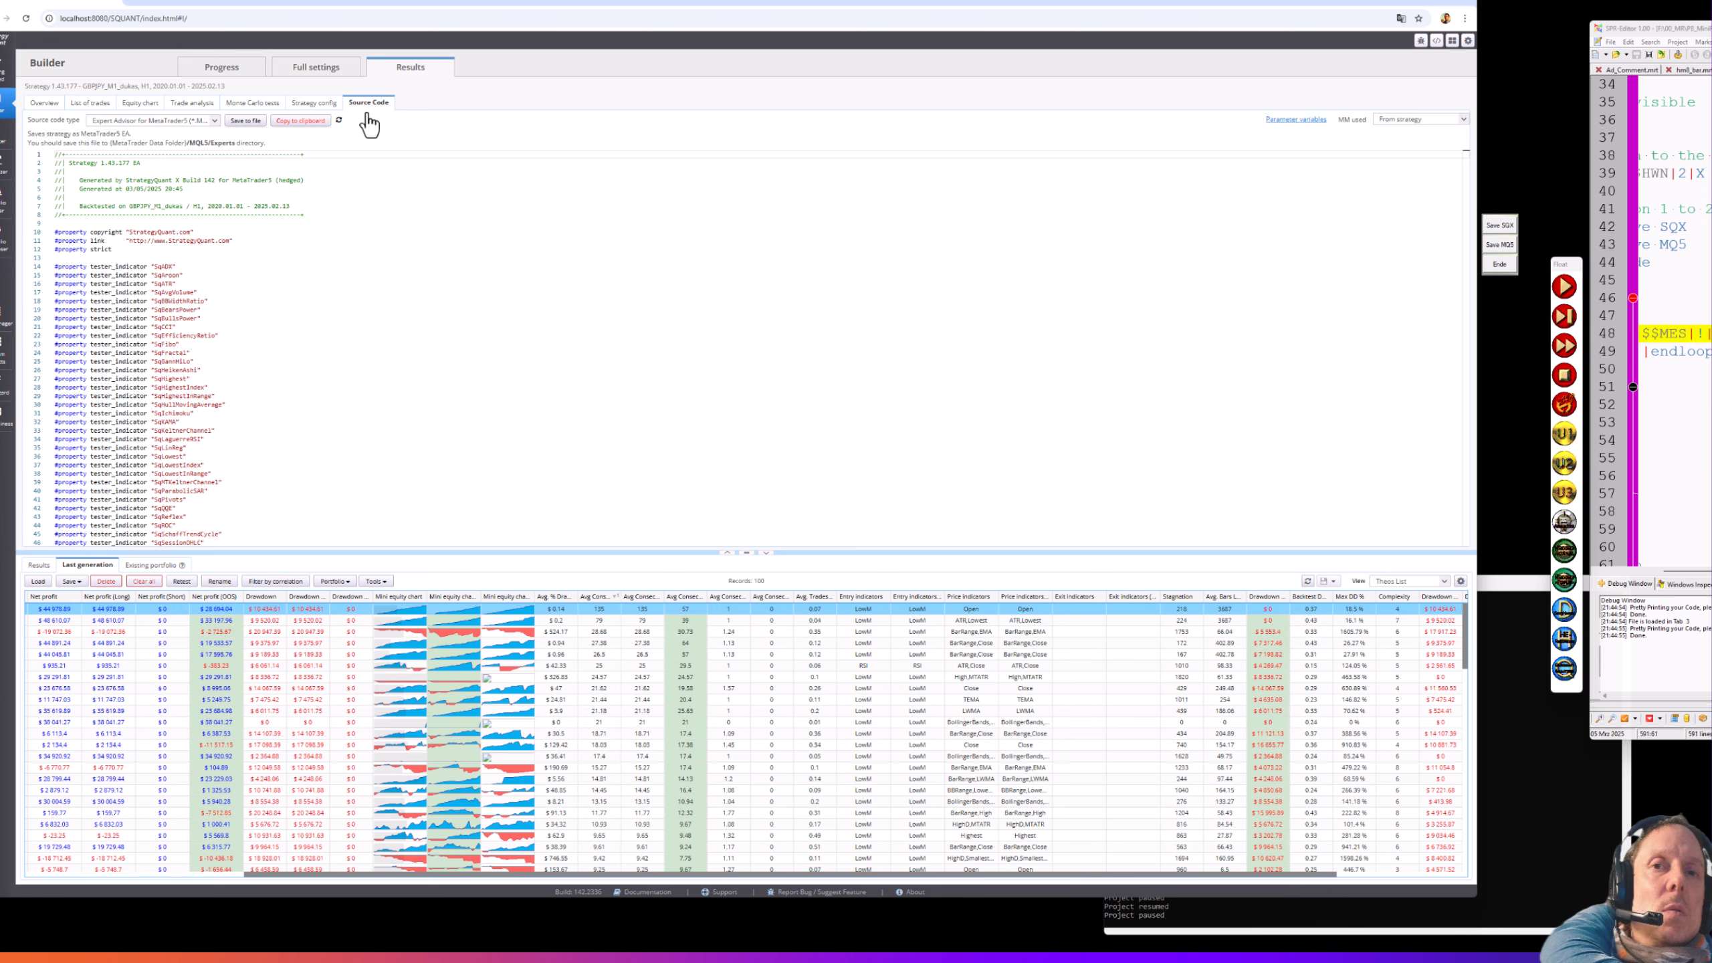
pyautogui.click(92, 104)
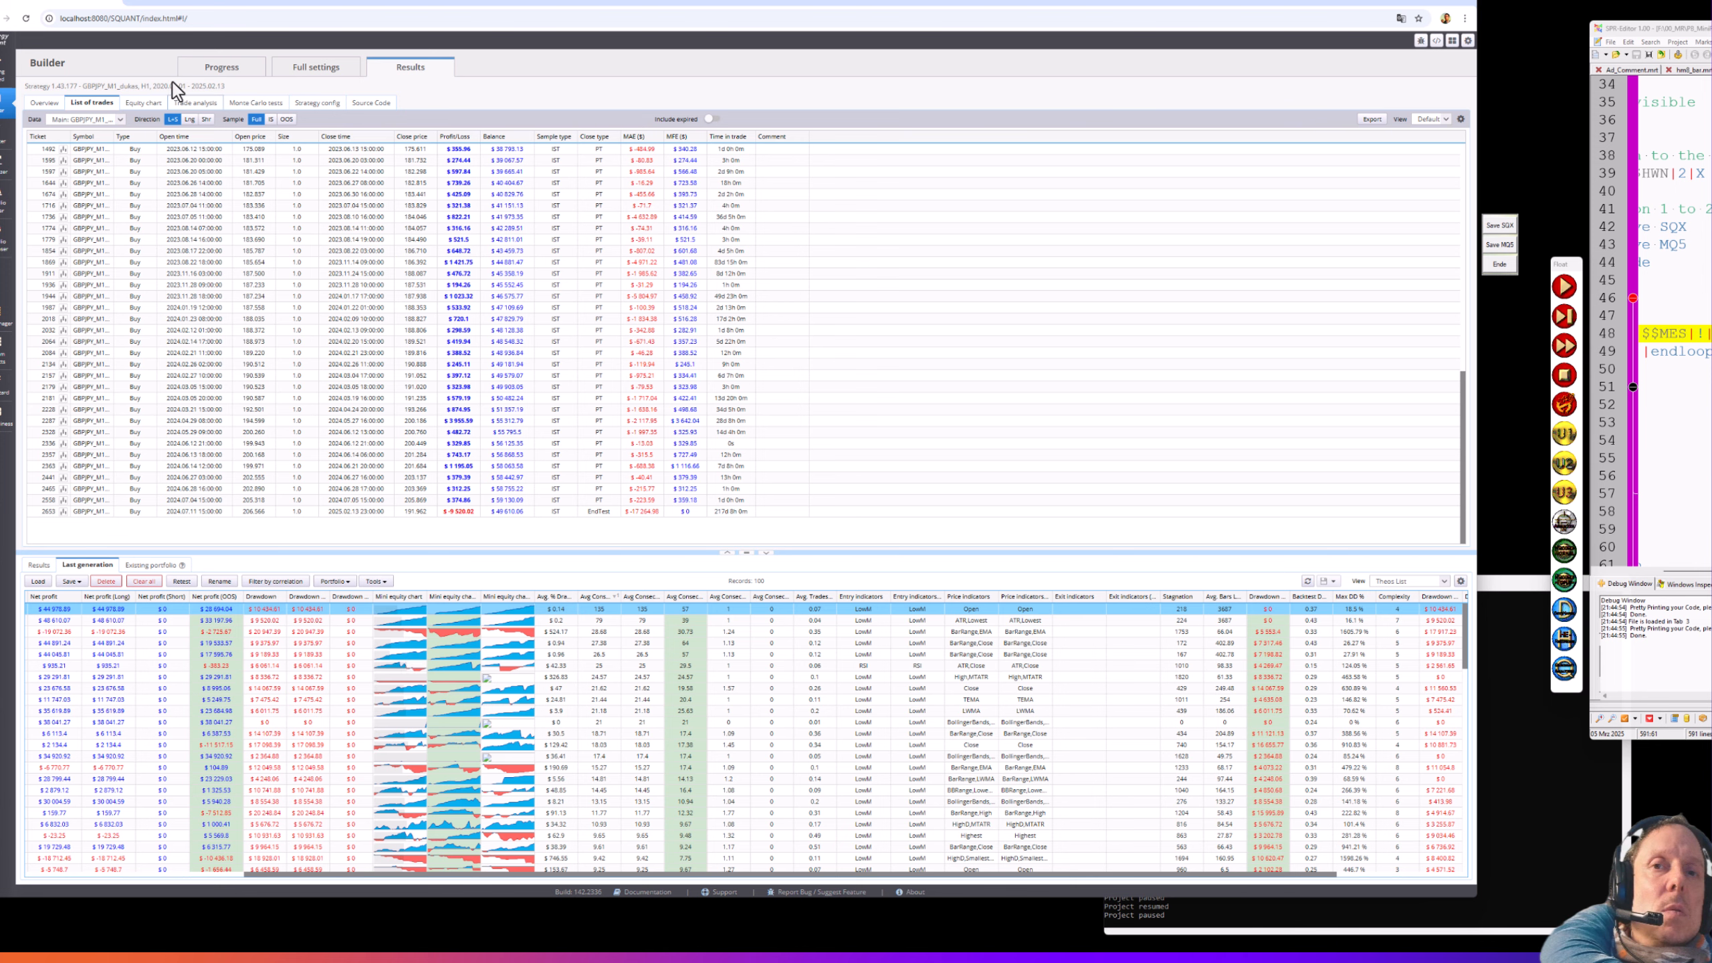
pyautogui.click(205, 74)
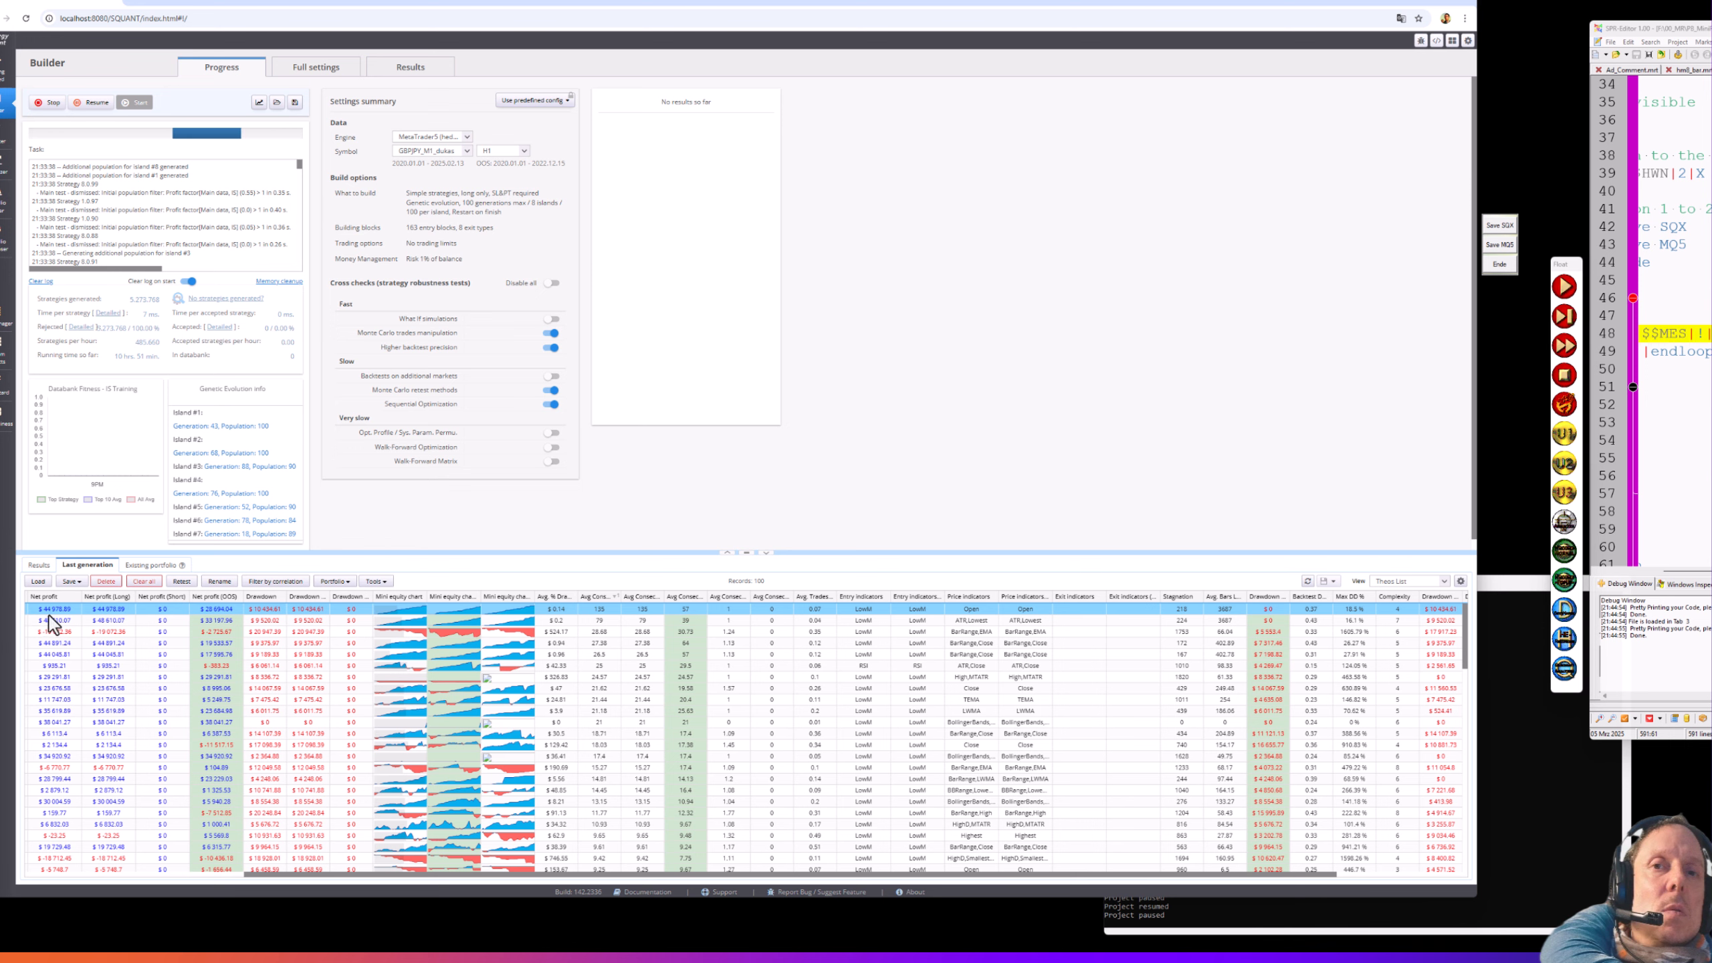
# - Tick strategies 1.43.150, 1.43.177 and 1.43.140 in the last-generation table
pyautogui.click(166, 875)
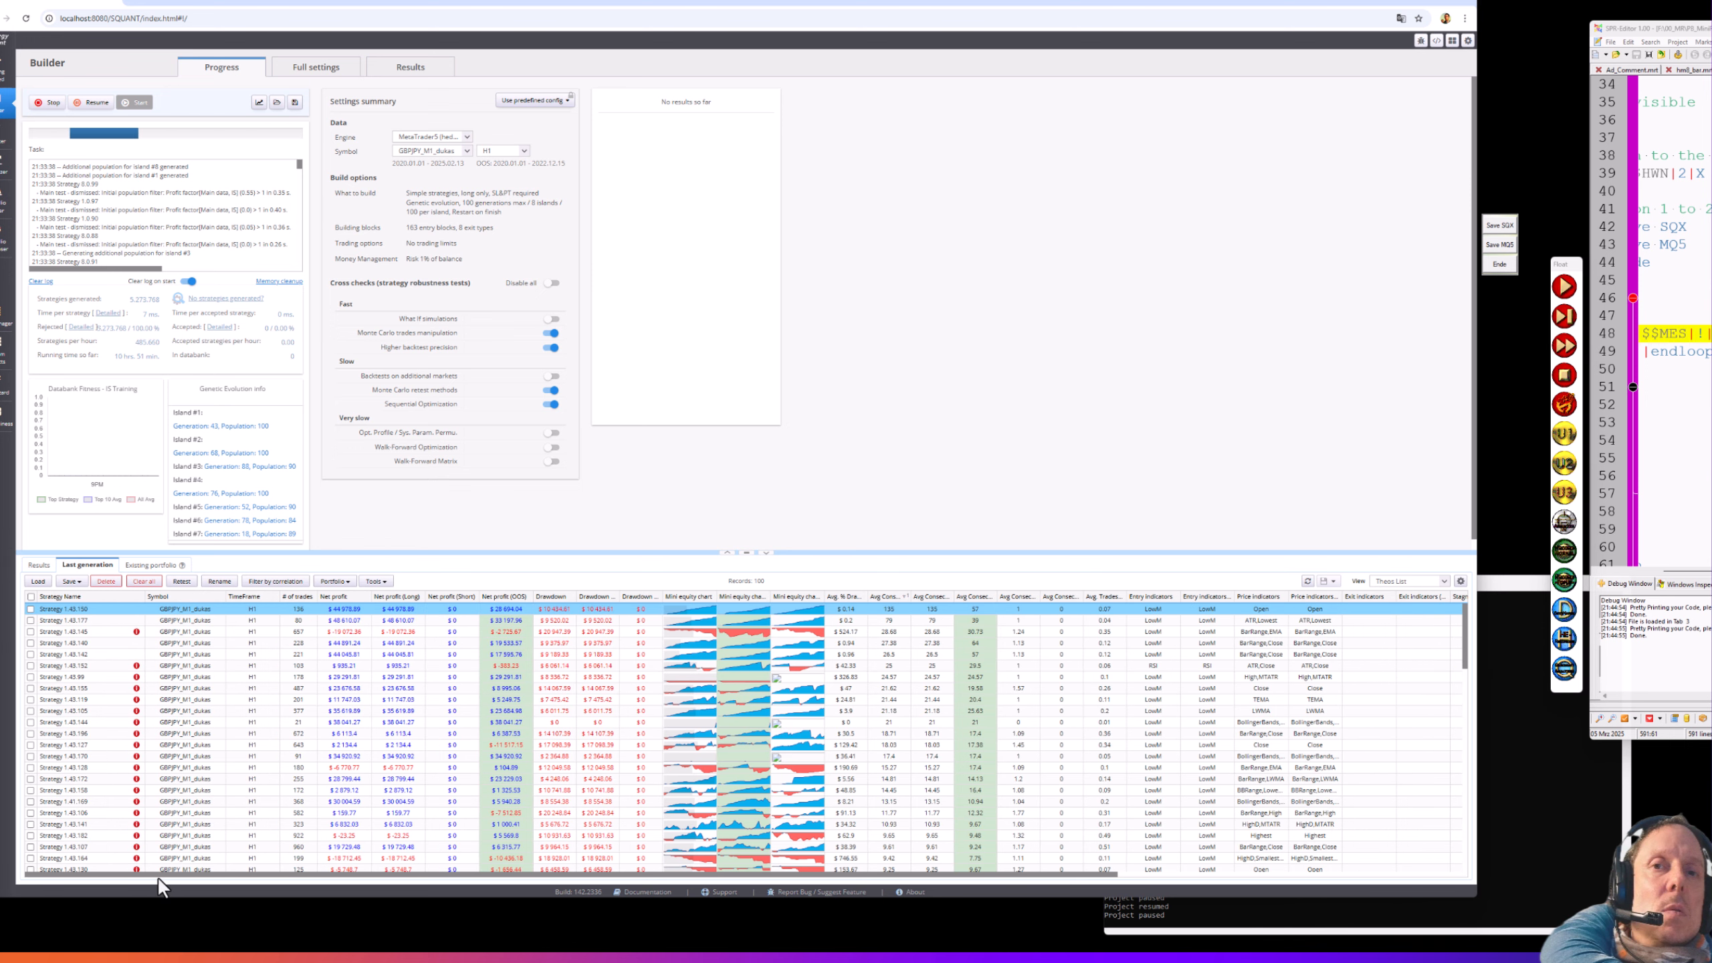
pyautogui.click(29, 608)
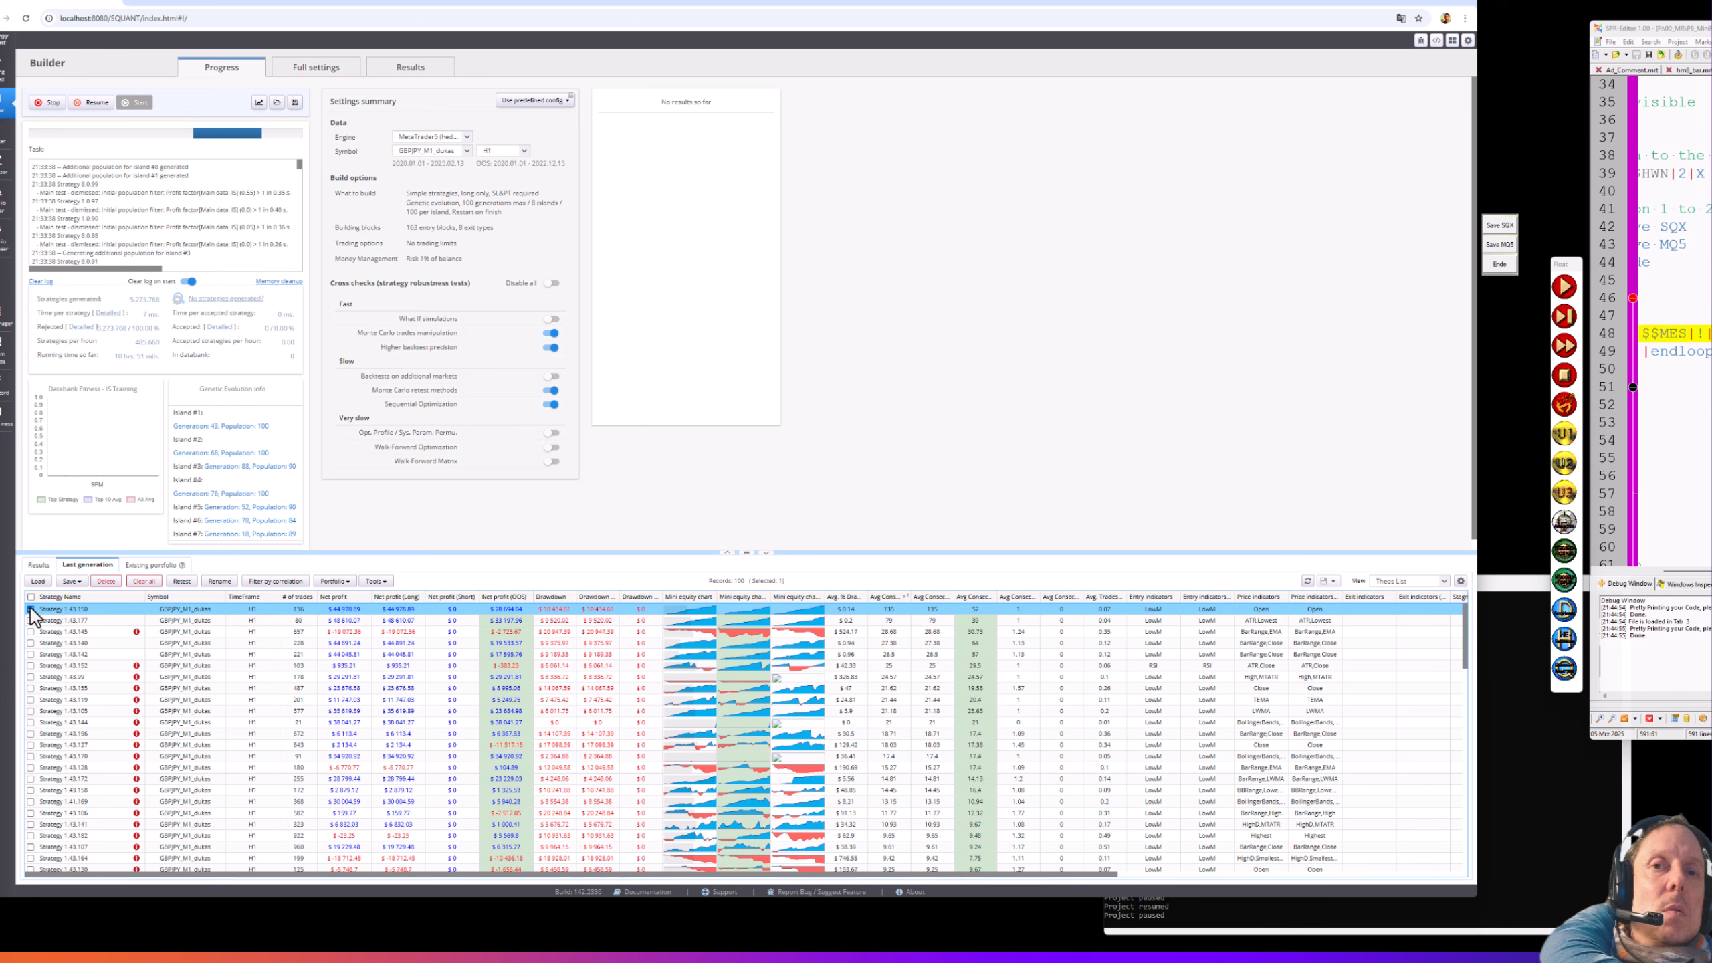
pyautogui.click(31, 619)
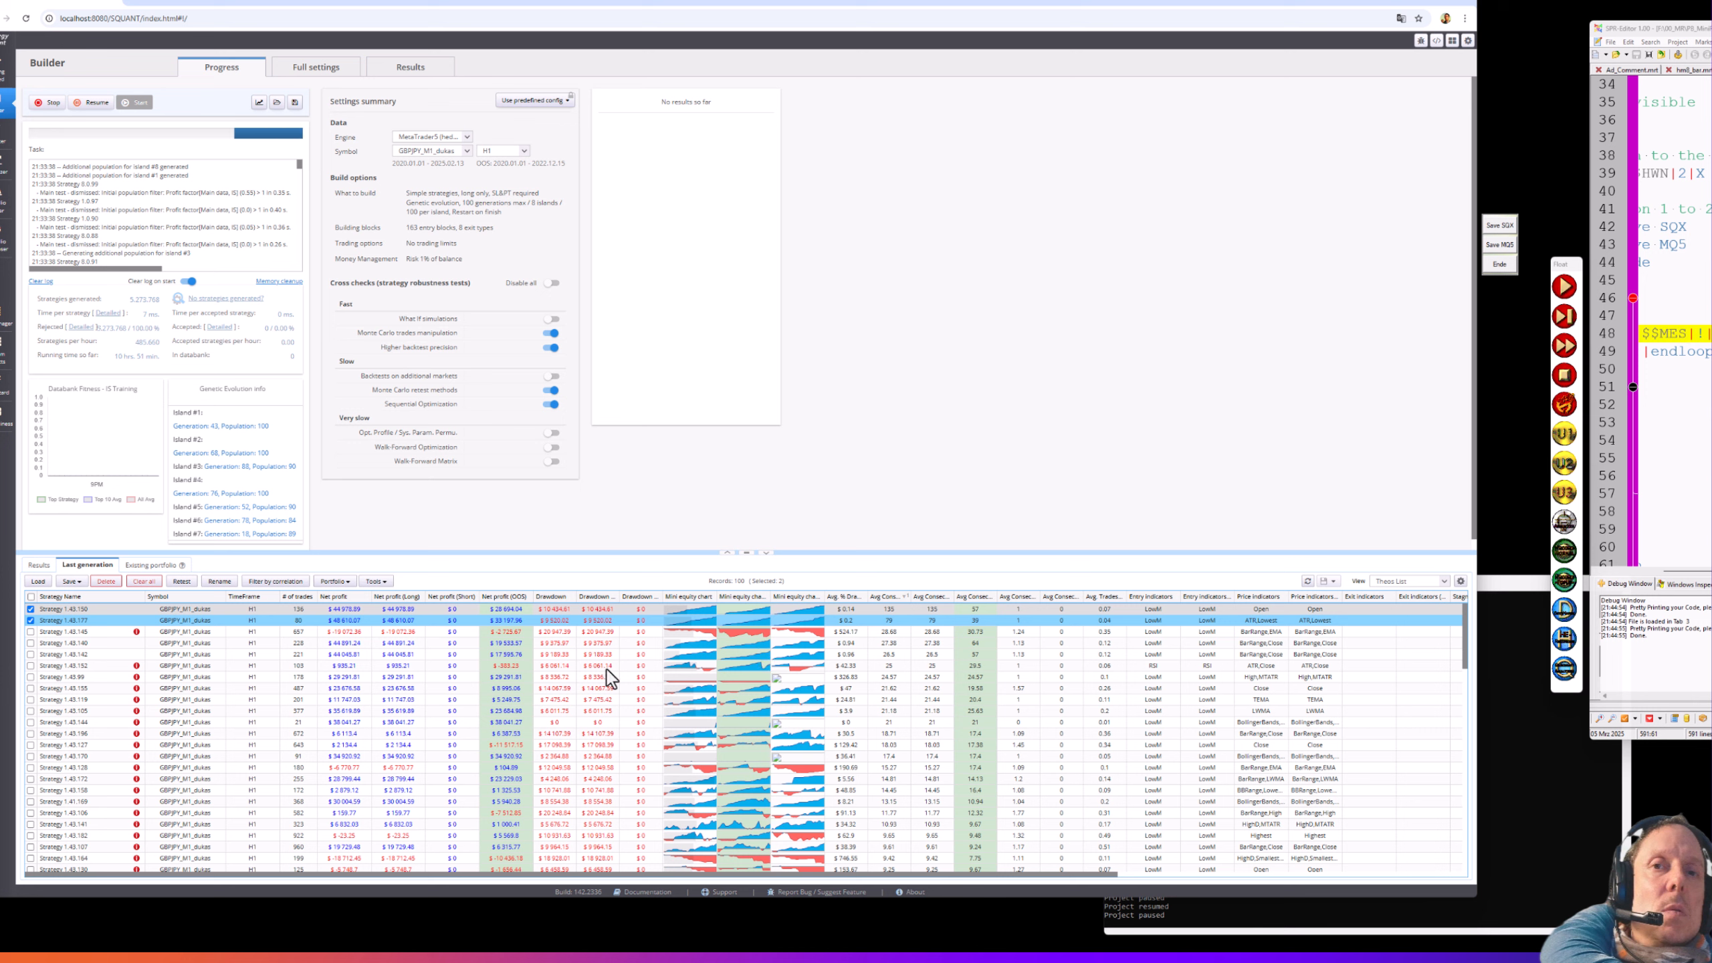
pyautogui.click(30, 643)
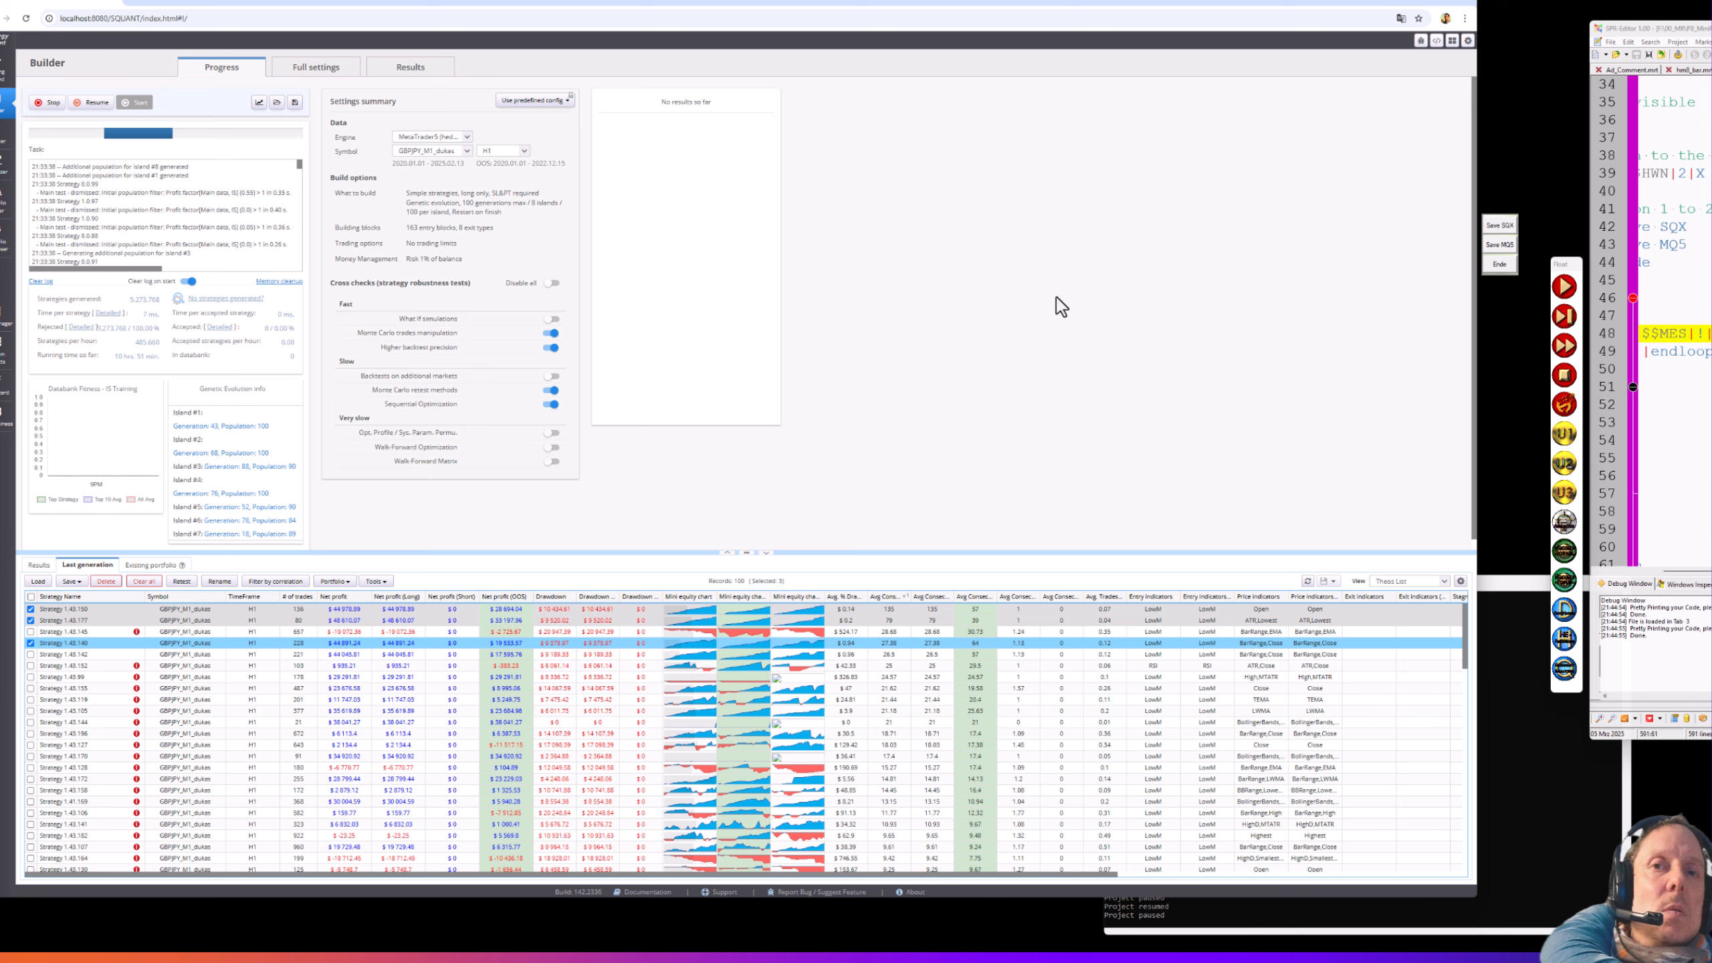
# - Export the three ticked strategies as .sqx files with magic numbers and notes to the MetaTrader folder
pyautogui.click(1504, 227)
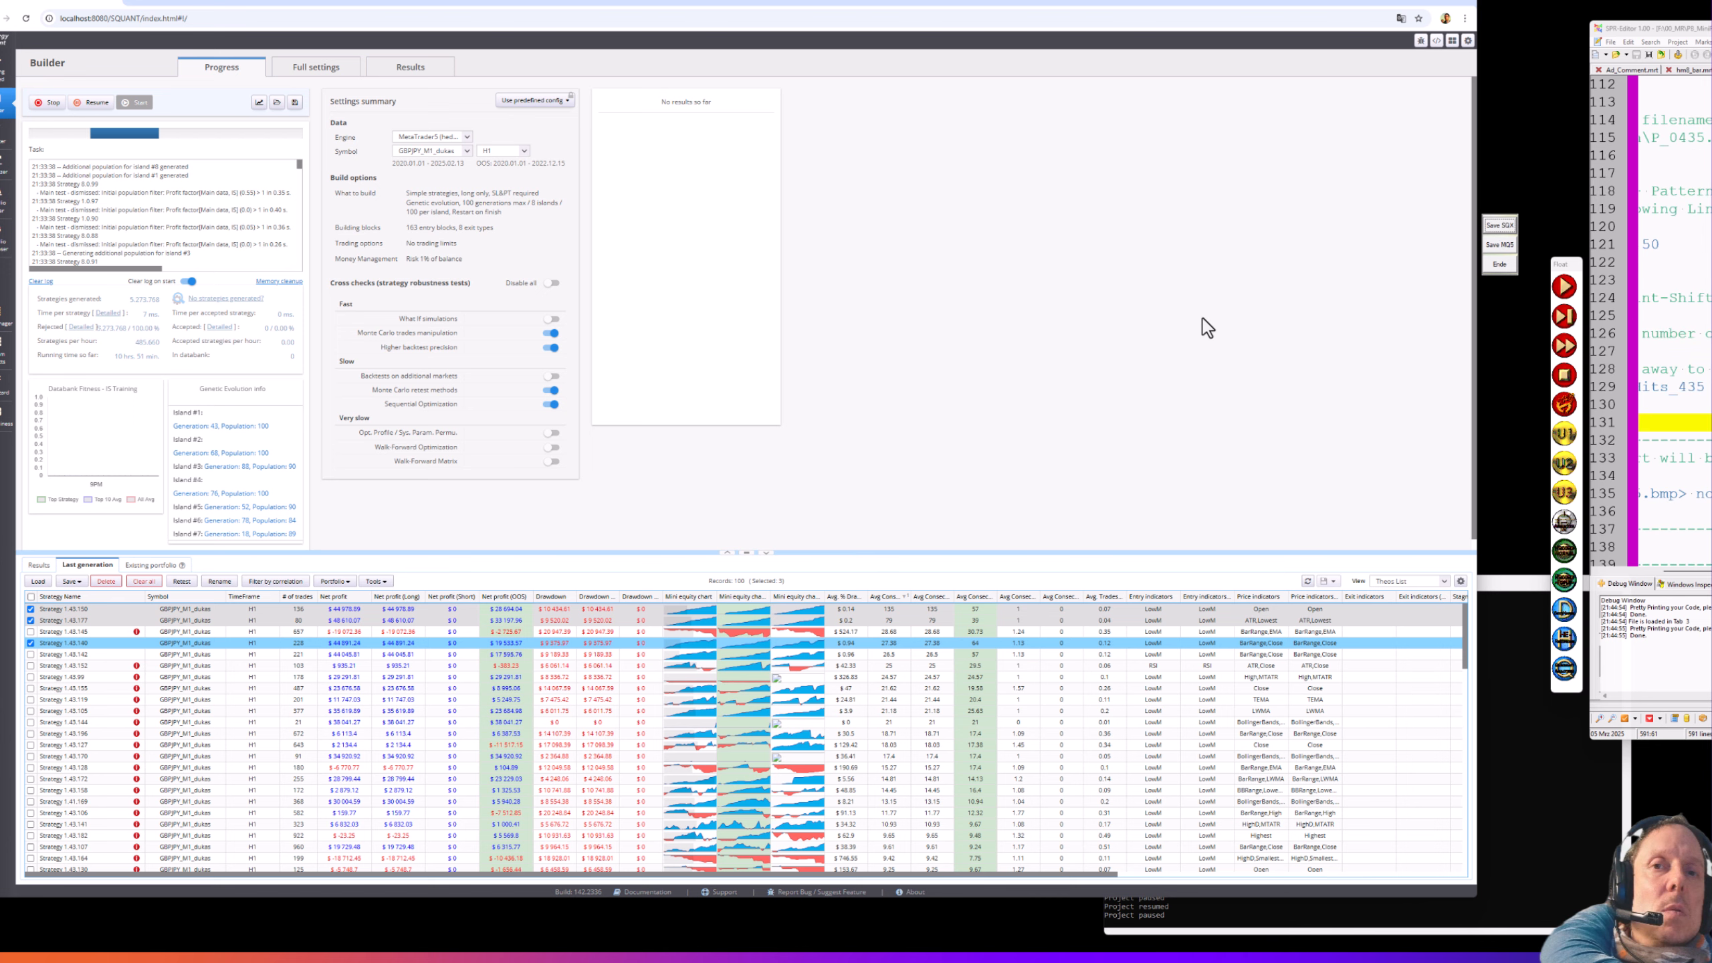
pyautogui.click(72, 581)
pyautogui.click(72, 595)
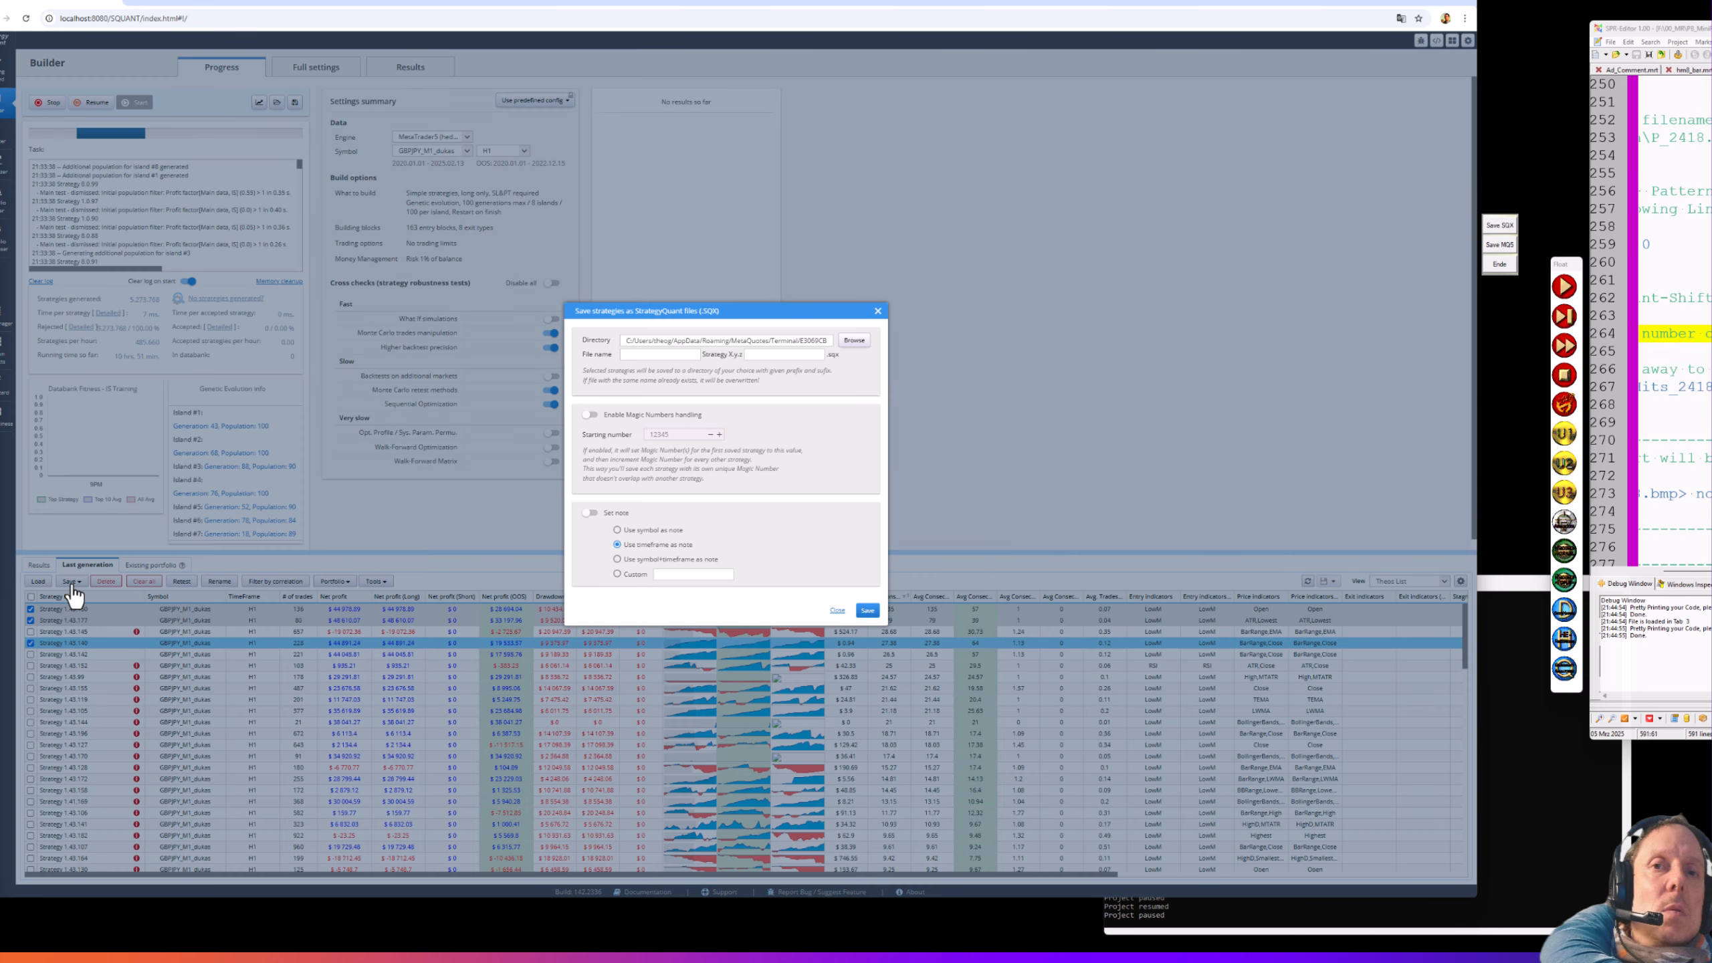
pyautogui.click(610, 514)
pyautogui.click(611, 415)
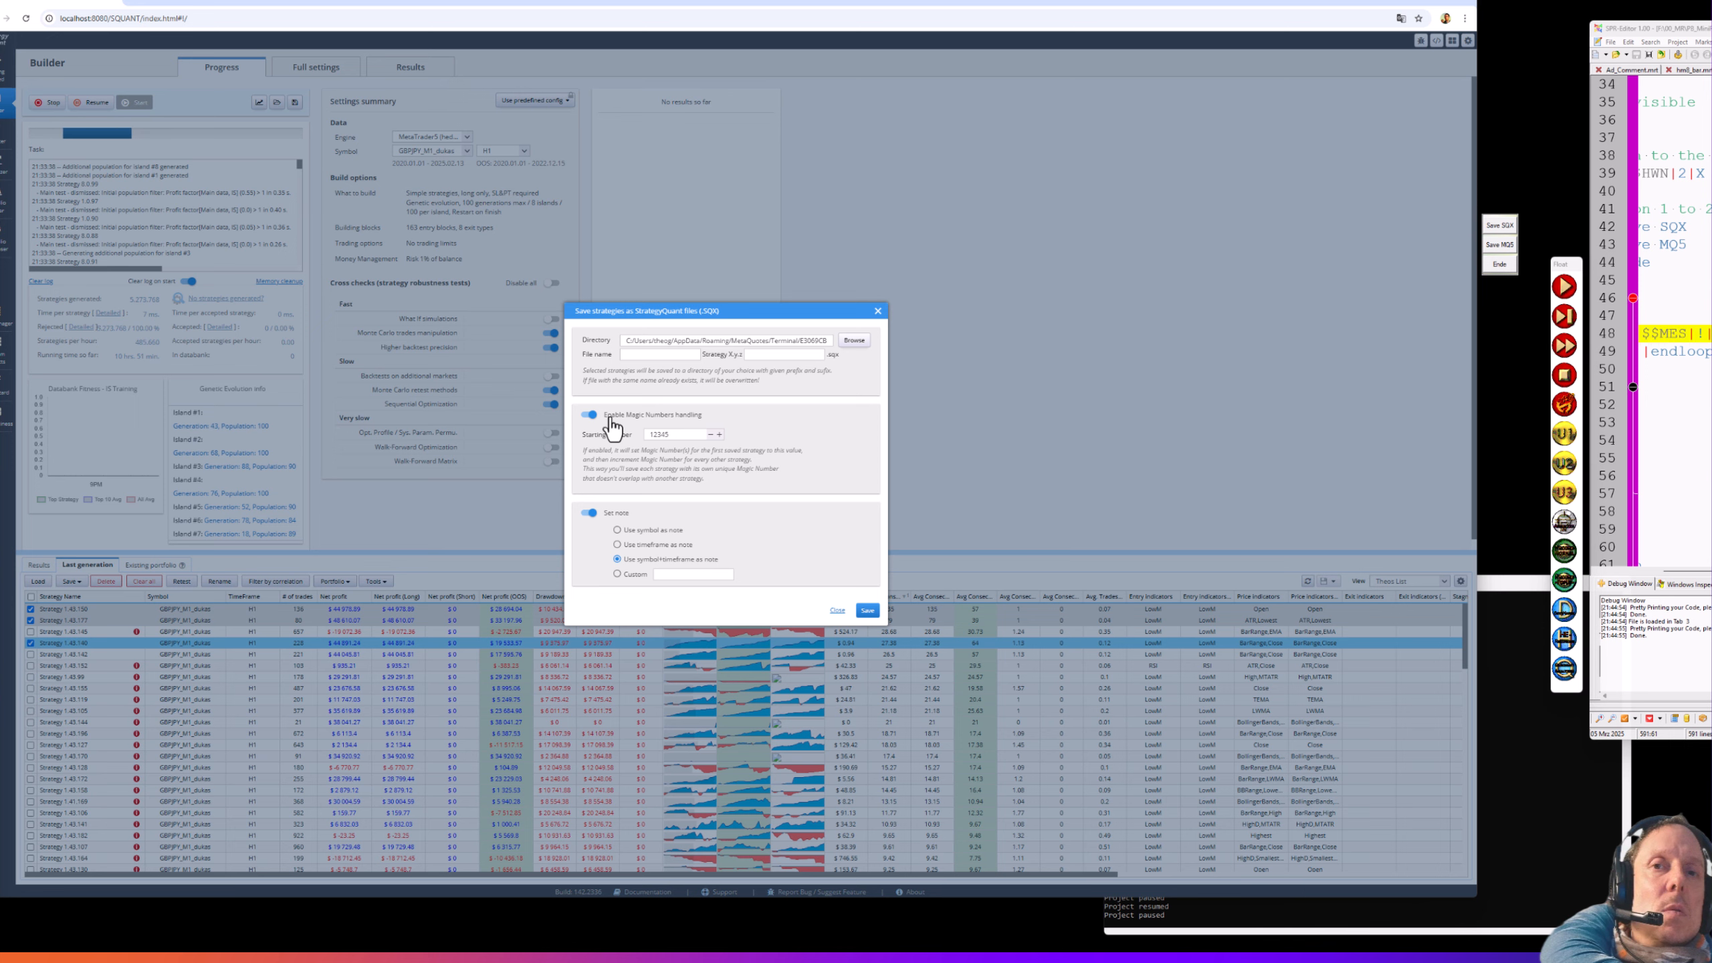
pyautogui.click(851, 342)
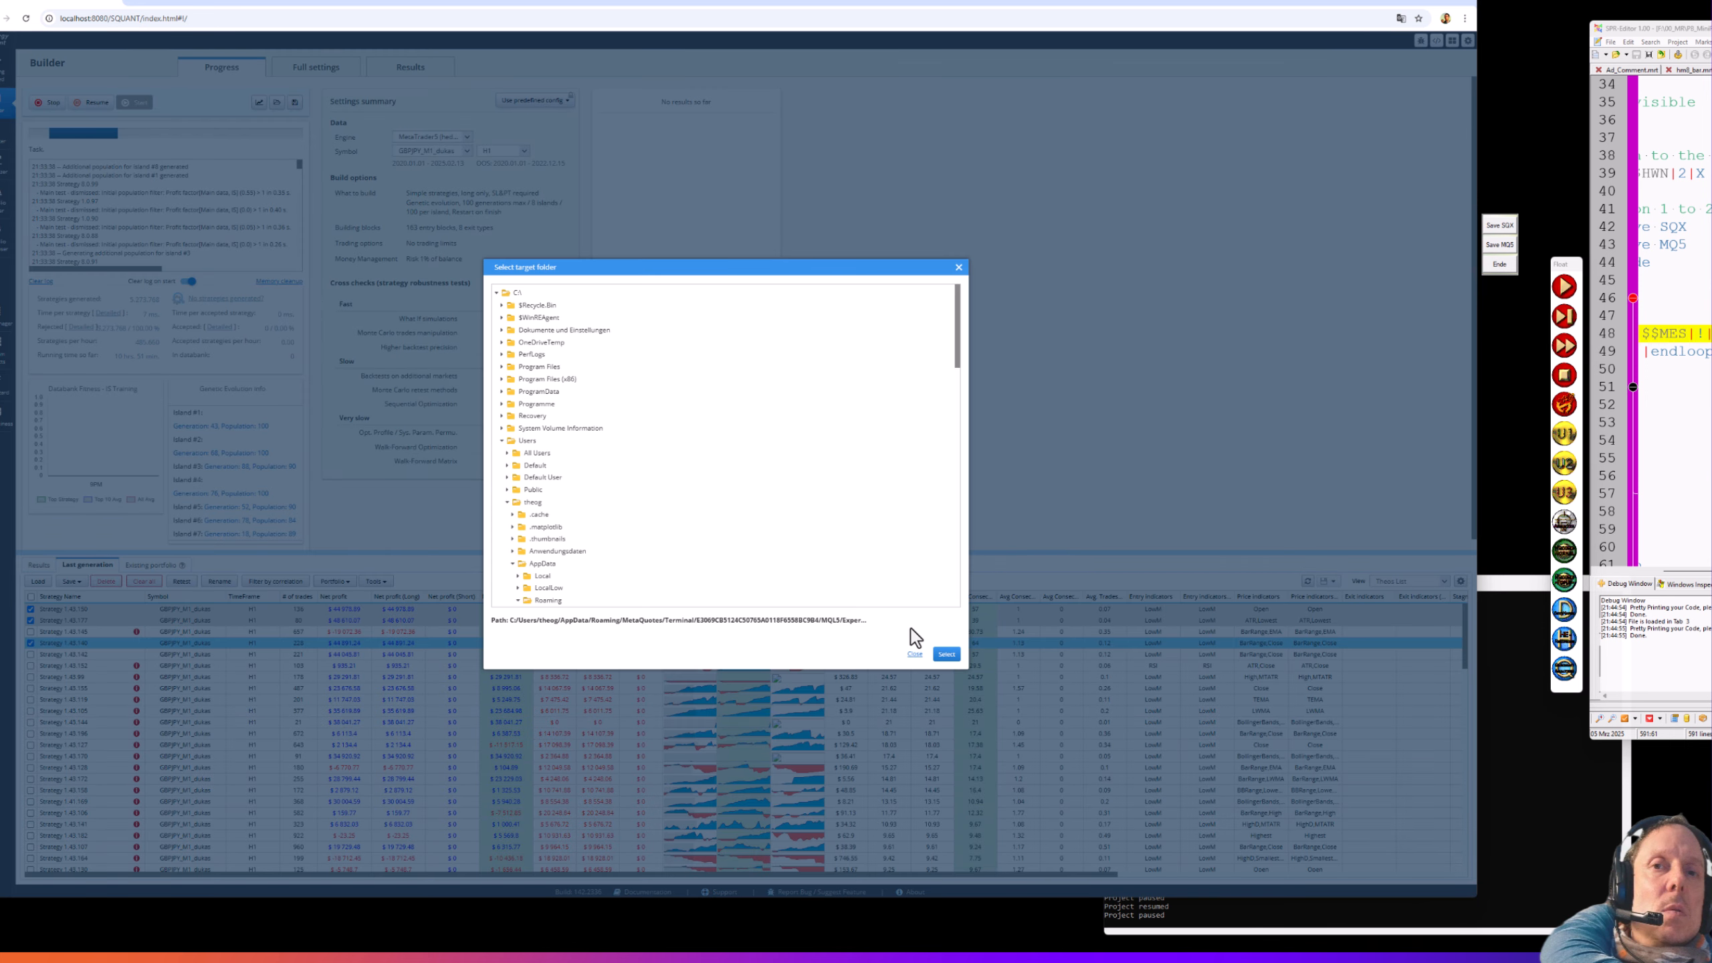
pyautogui.click(946, 655)
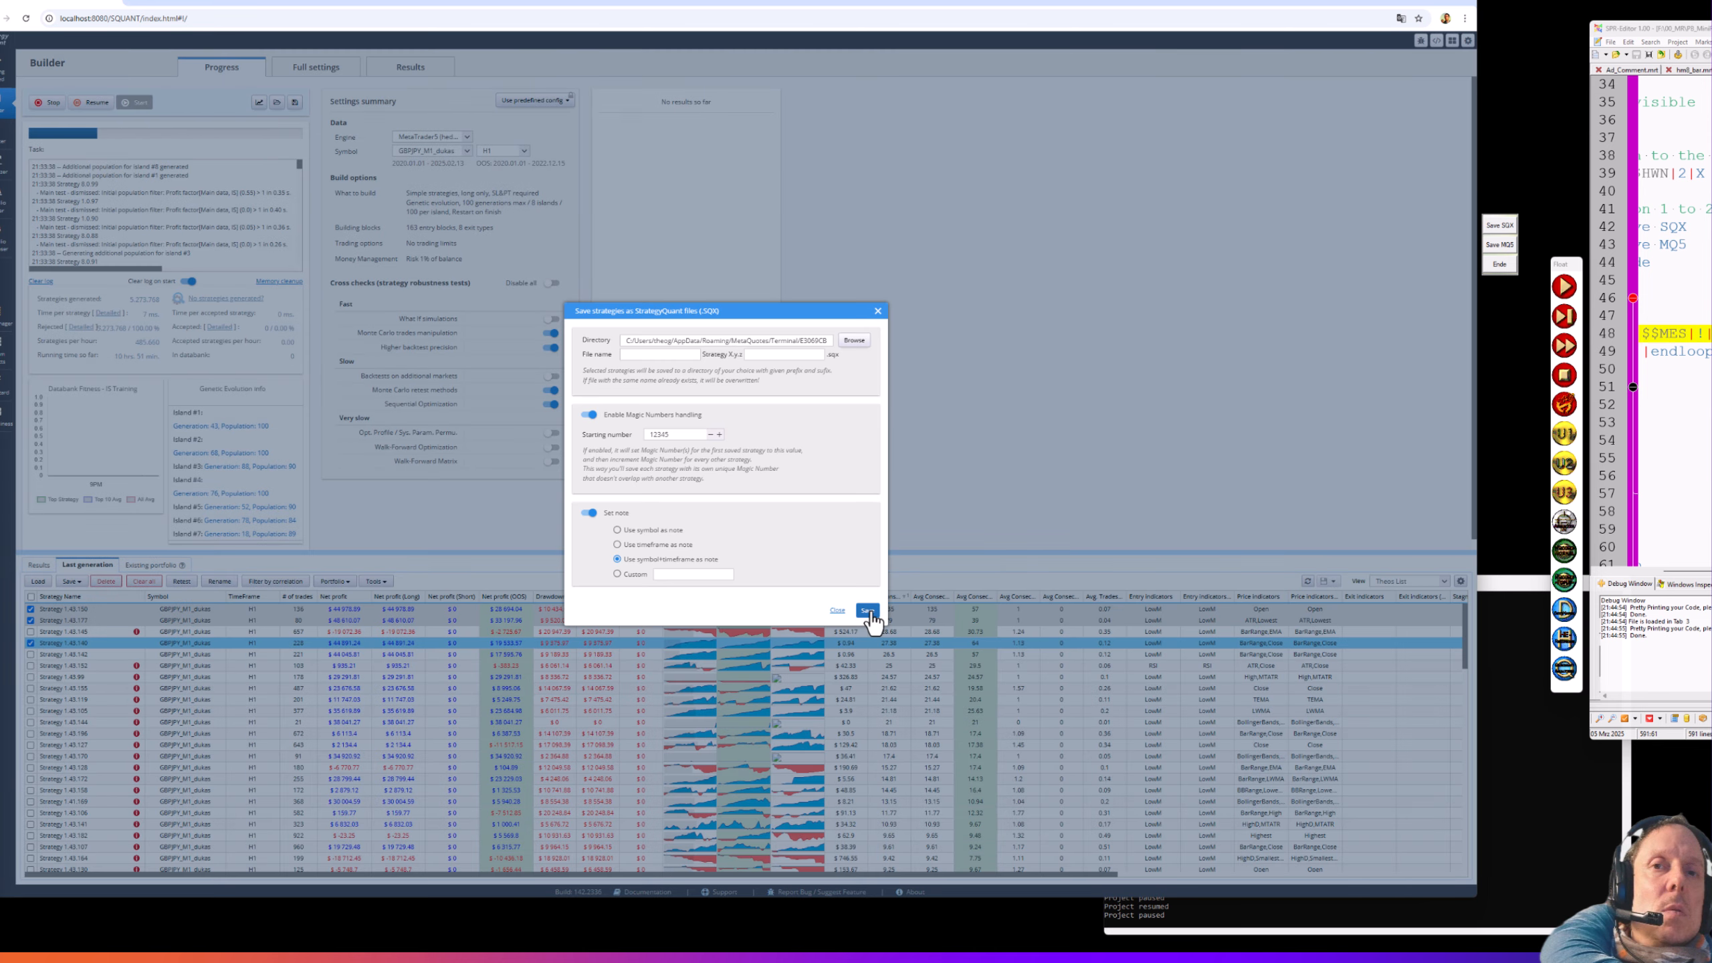
pyautogui.click(868, 611)
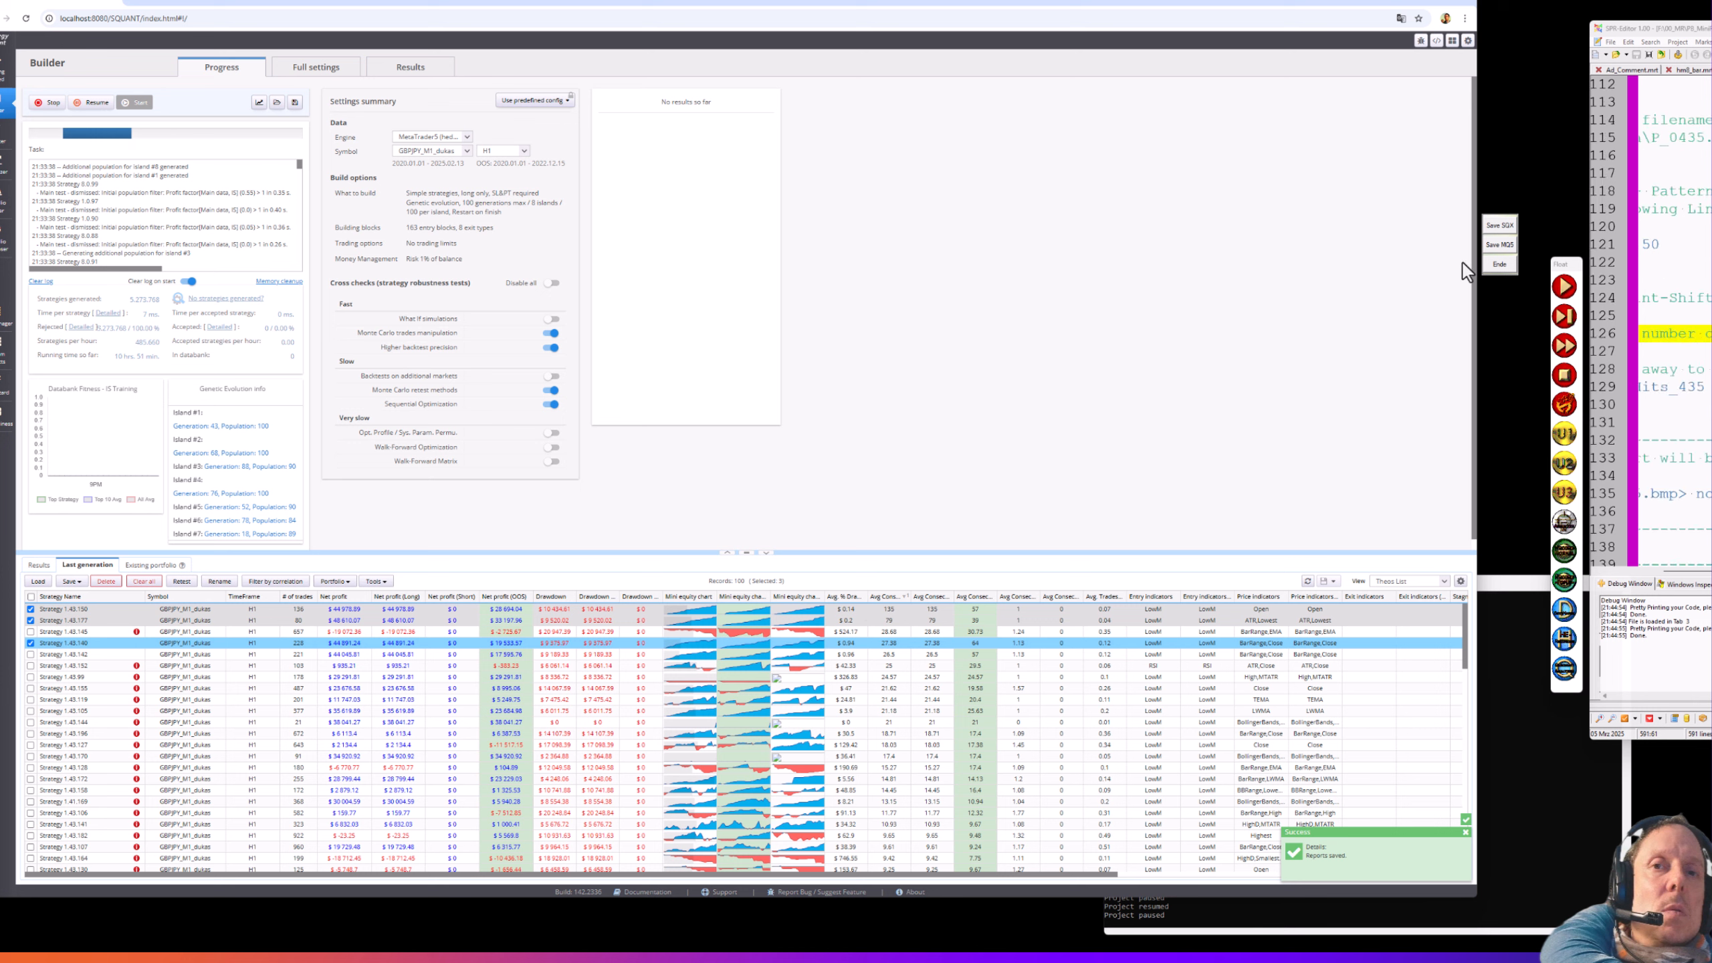
# - Export the marked strategies as MQ5 expert advisors with magic numbers and a symbol/timeframe note
pyautogui.click(72, 581)
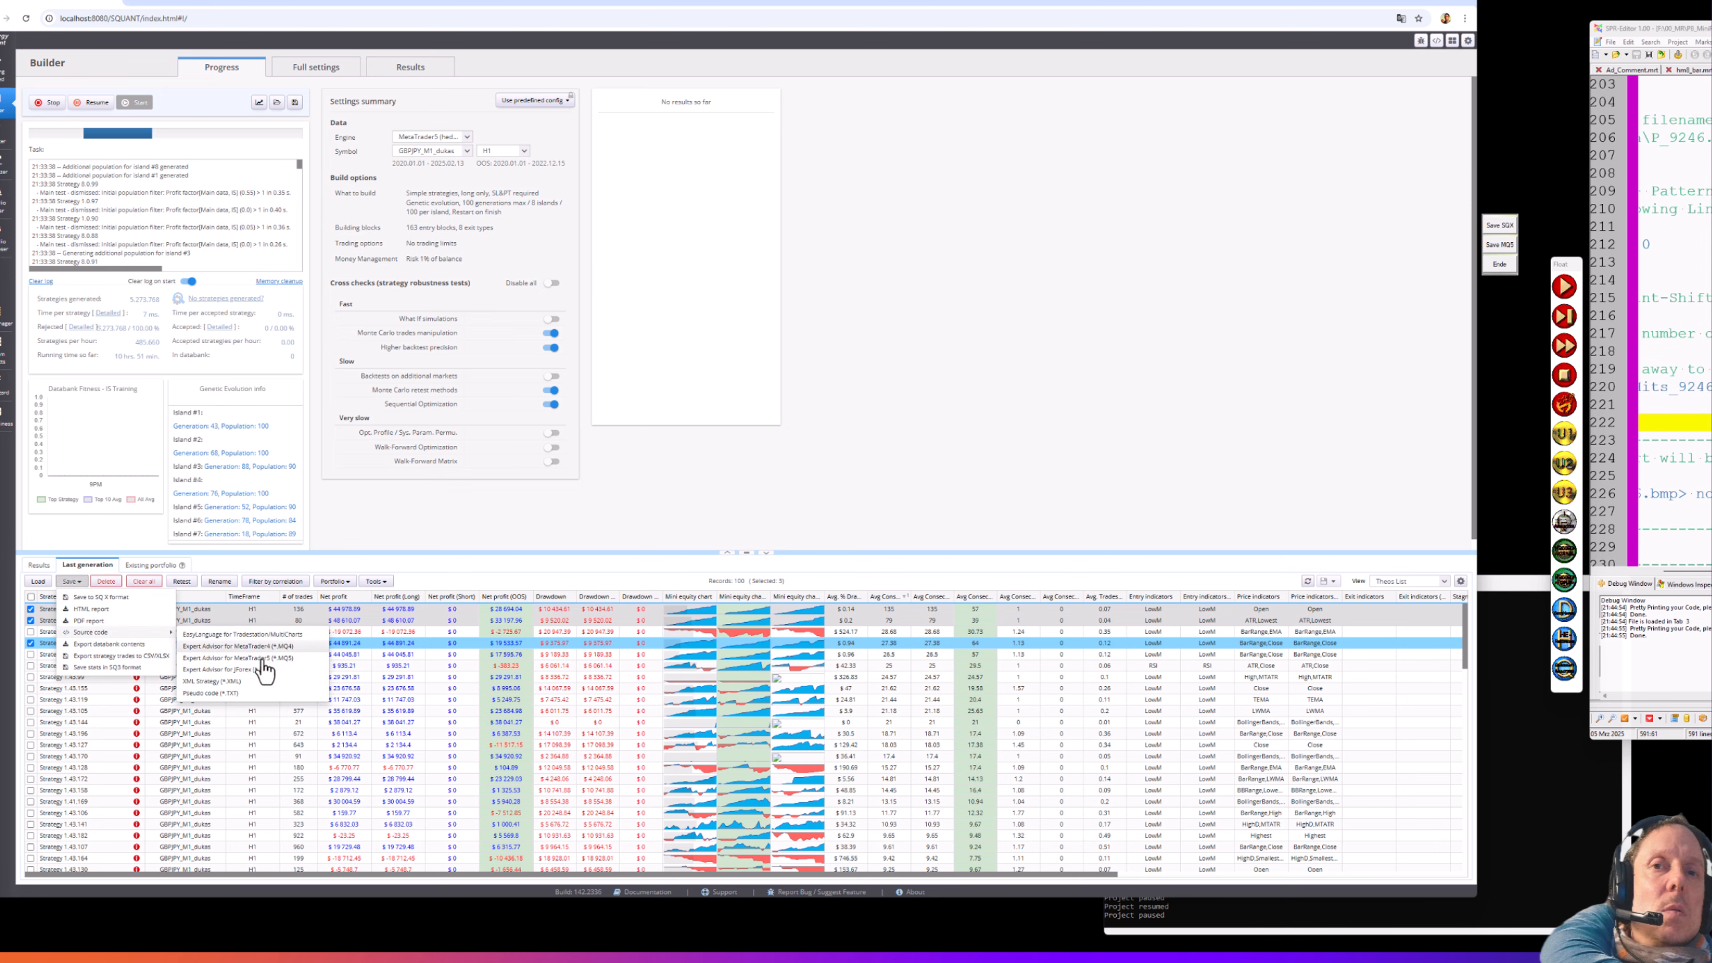
pyautogui.click(247, 657)
pyautogui.click(617, 559)
pyautogui.click(606, 514)
pyautogui.click(610, 416)
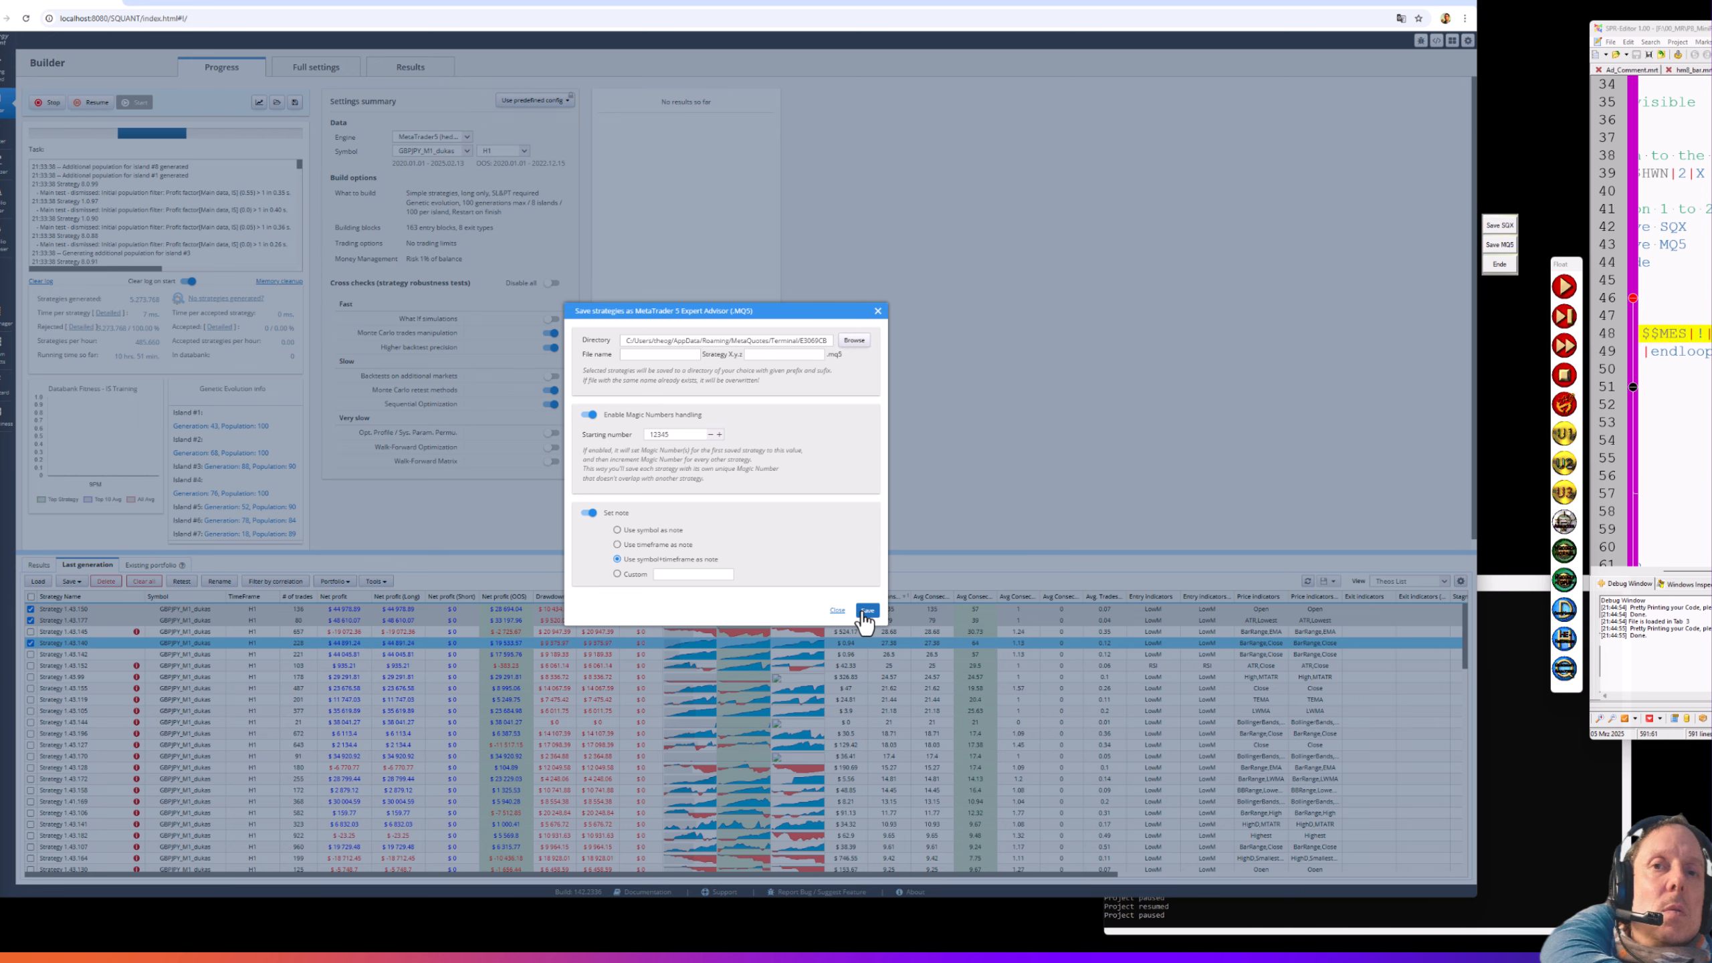
pyautogui.click(867, 611)
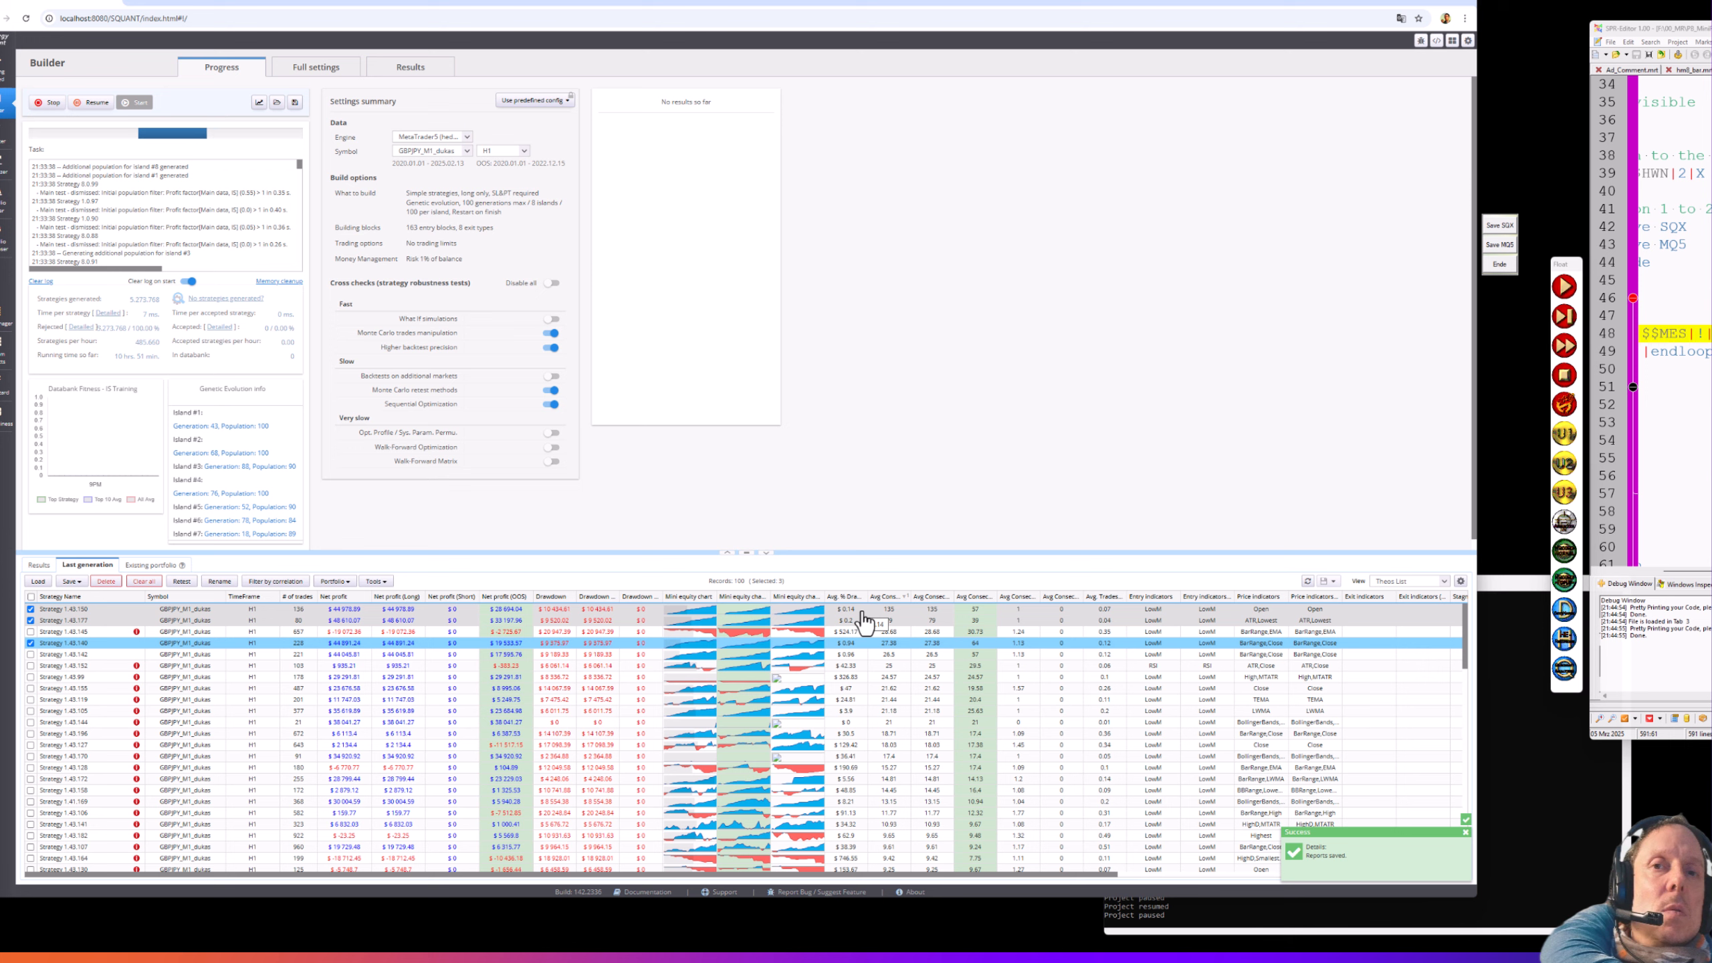
# - Clear all strategy ticks and resume the paused build
pyautogui.click(30, 597)
pyautogui.click(31, 596)
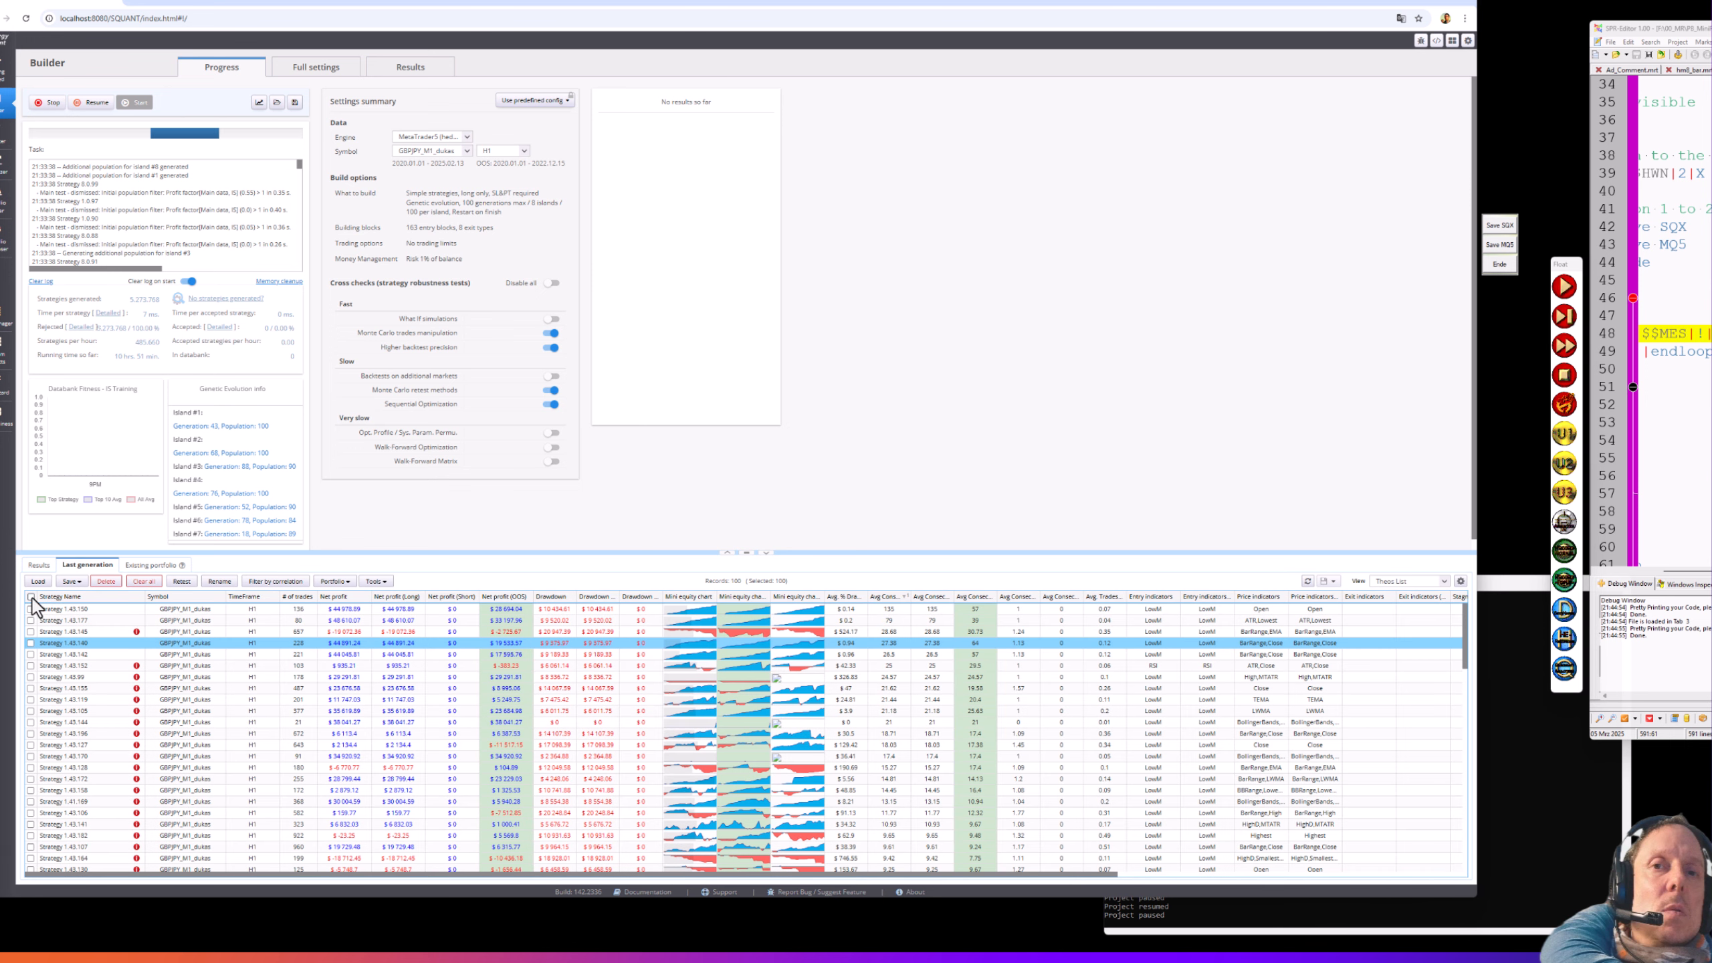
pyautogui.click(95, 103)
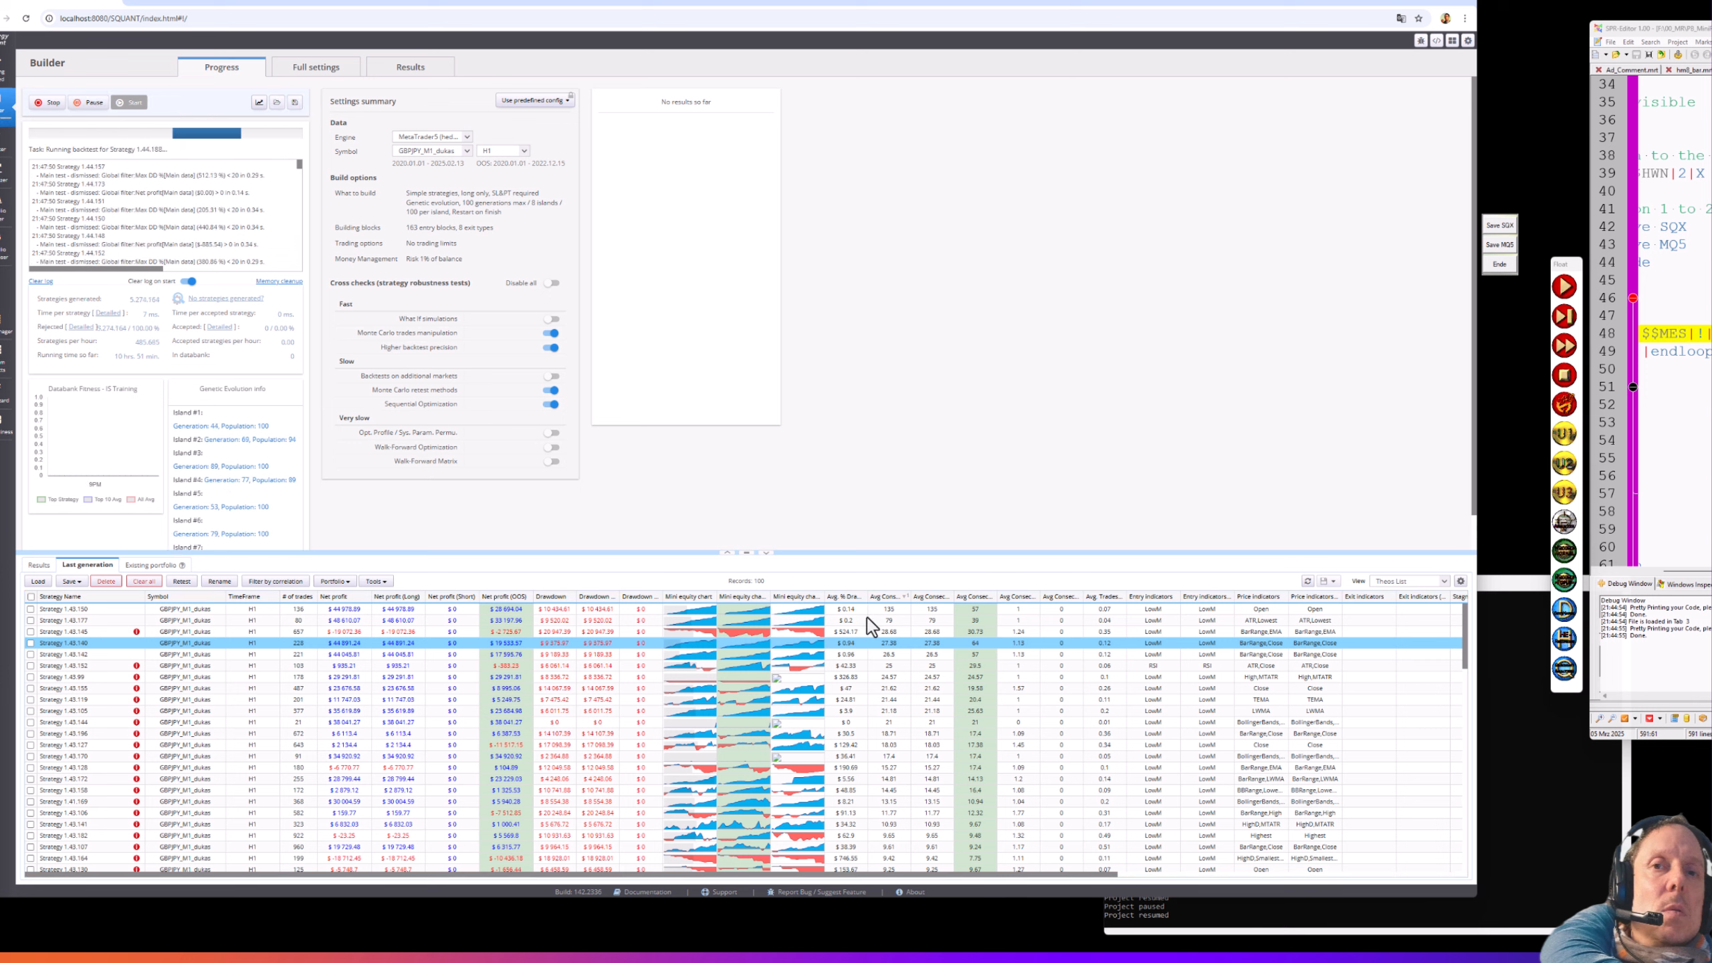
# - Pause the running build from the last generation list
pyautogui.click(39, 566)
pyautogui.click(87, 567)
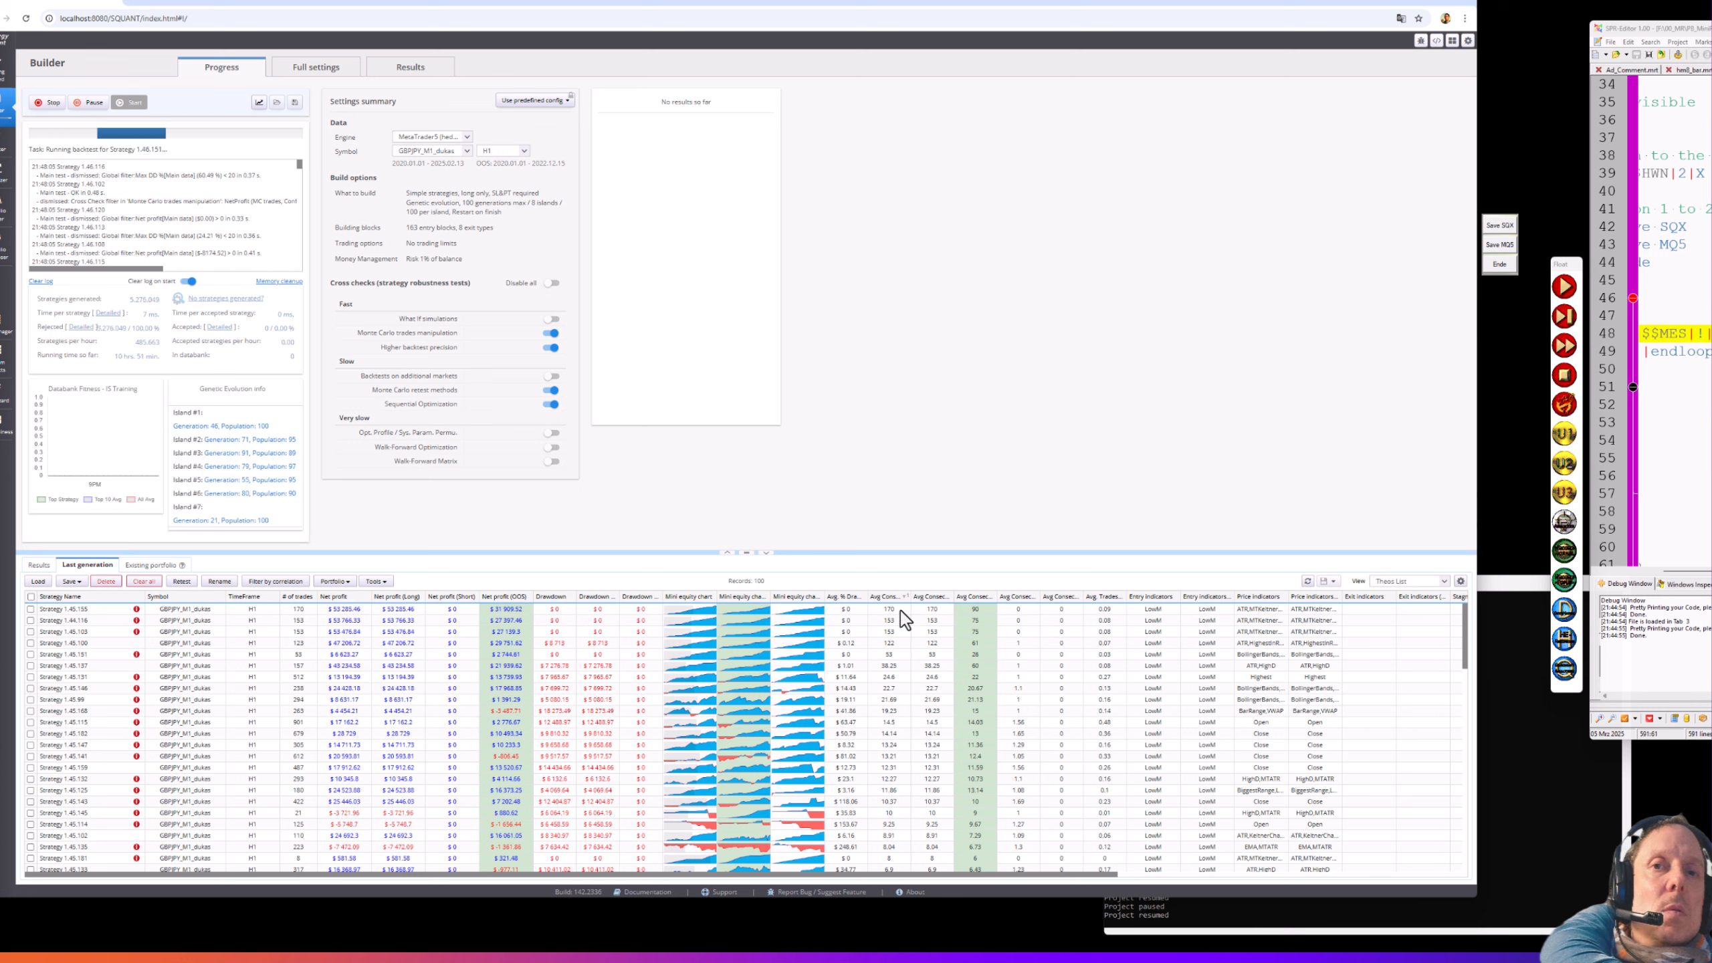
pyautogui.click(91, 105)
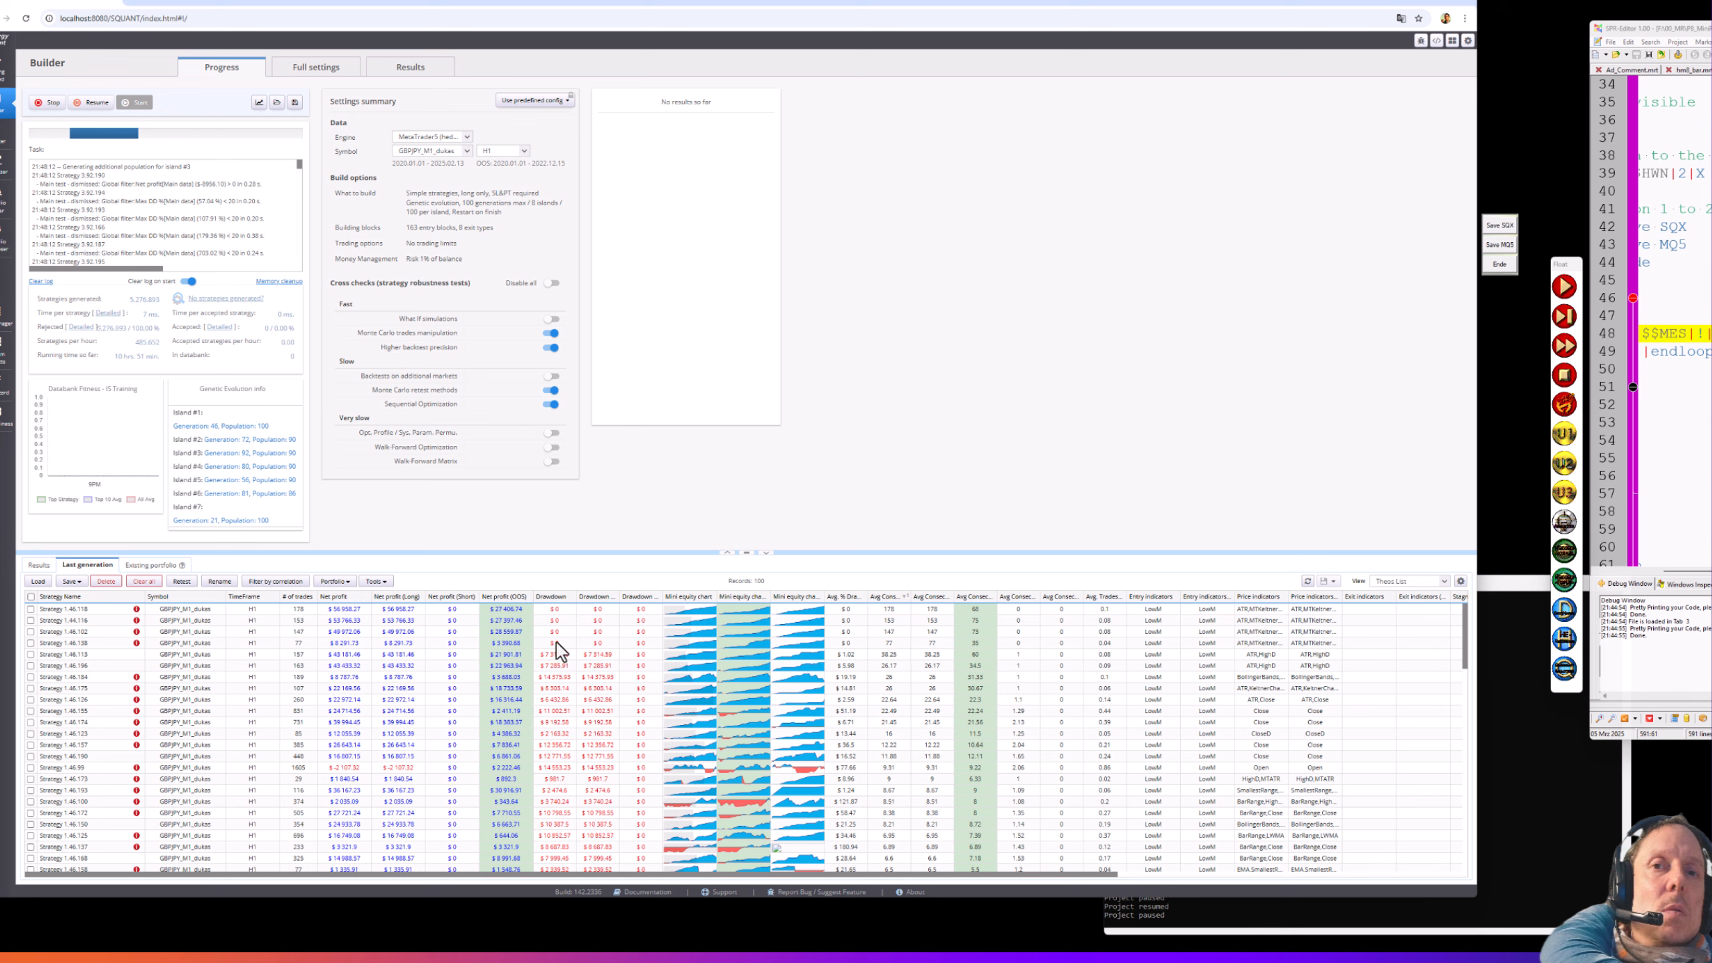
# - Tick strategies 1.46.118, 1.44.116 and 1.46.102 for export
pyautogui.click(29, 609)
pyautogui.click(30, 620)
pyautogui.click(29, 631)
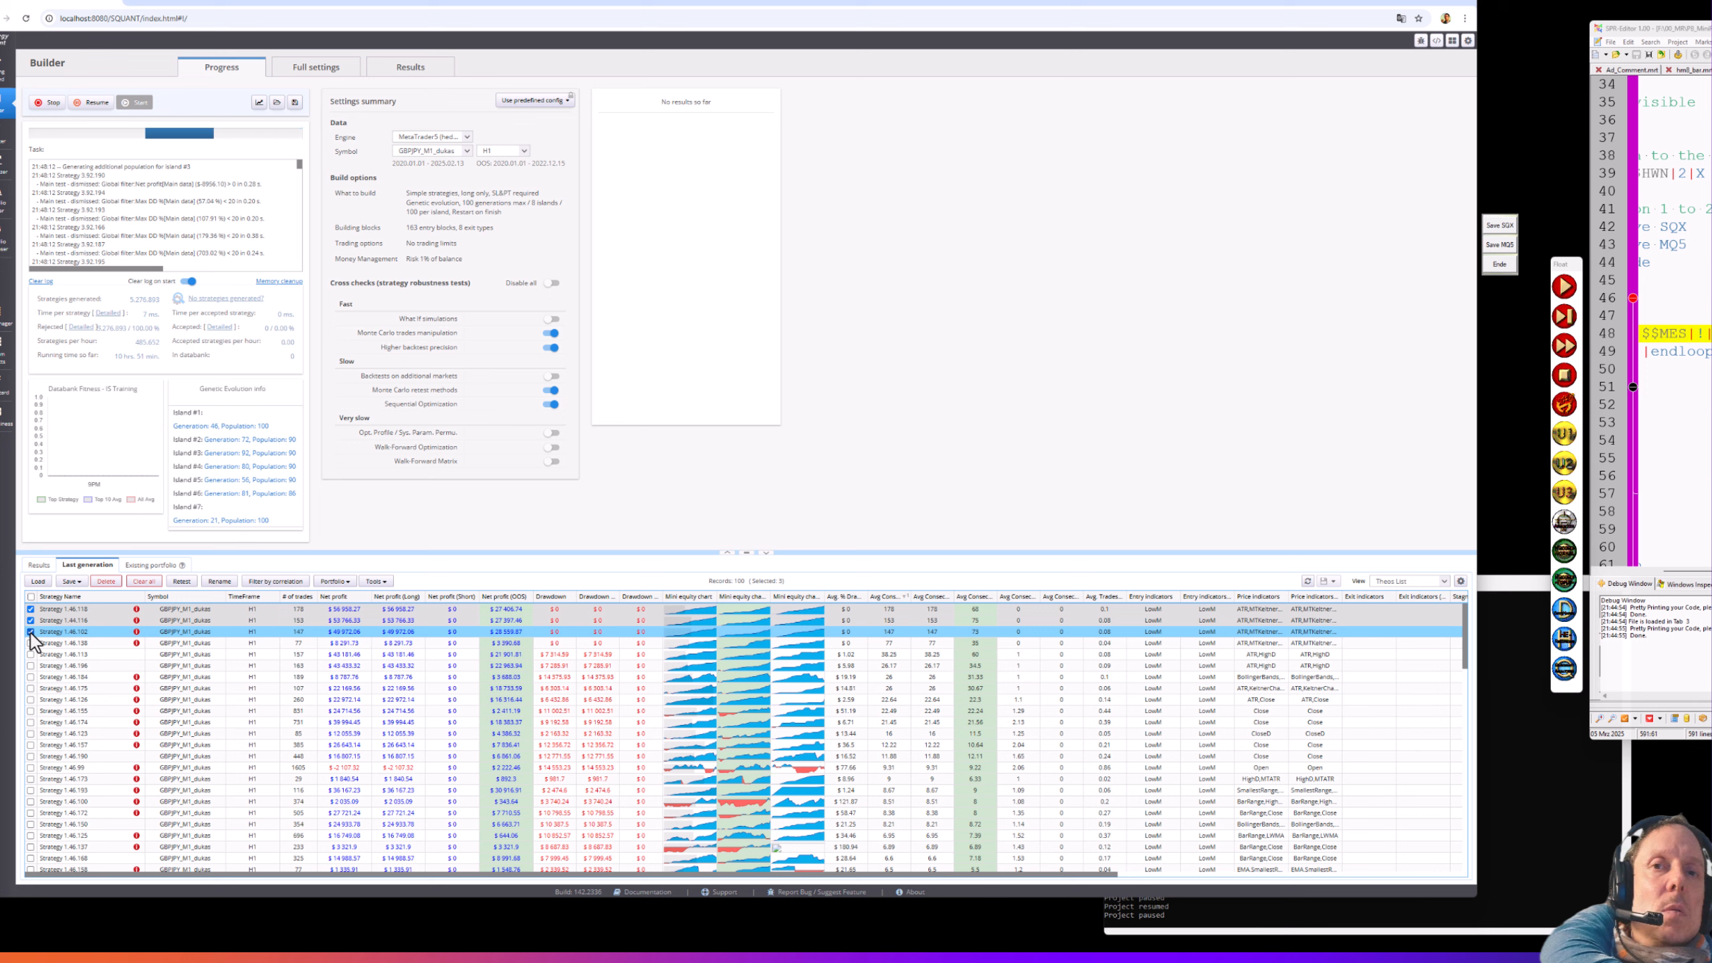
# - Tick Strategy 1.46.113 as the fourth export candidate, leaving 1.46.138 unticked
pyautogui.click(30, 643)
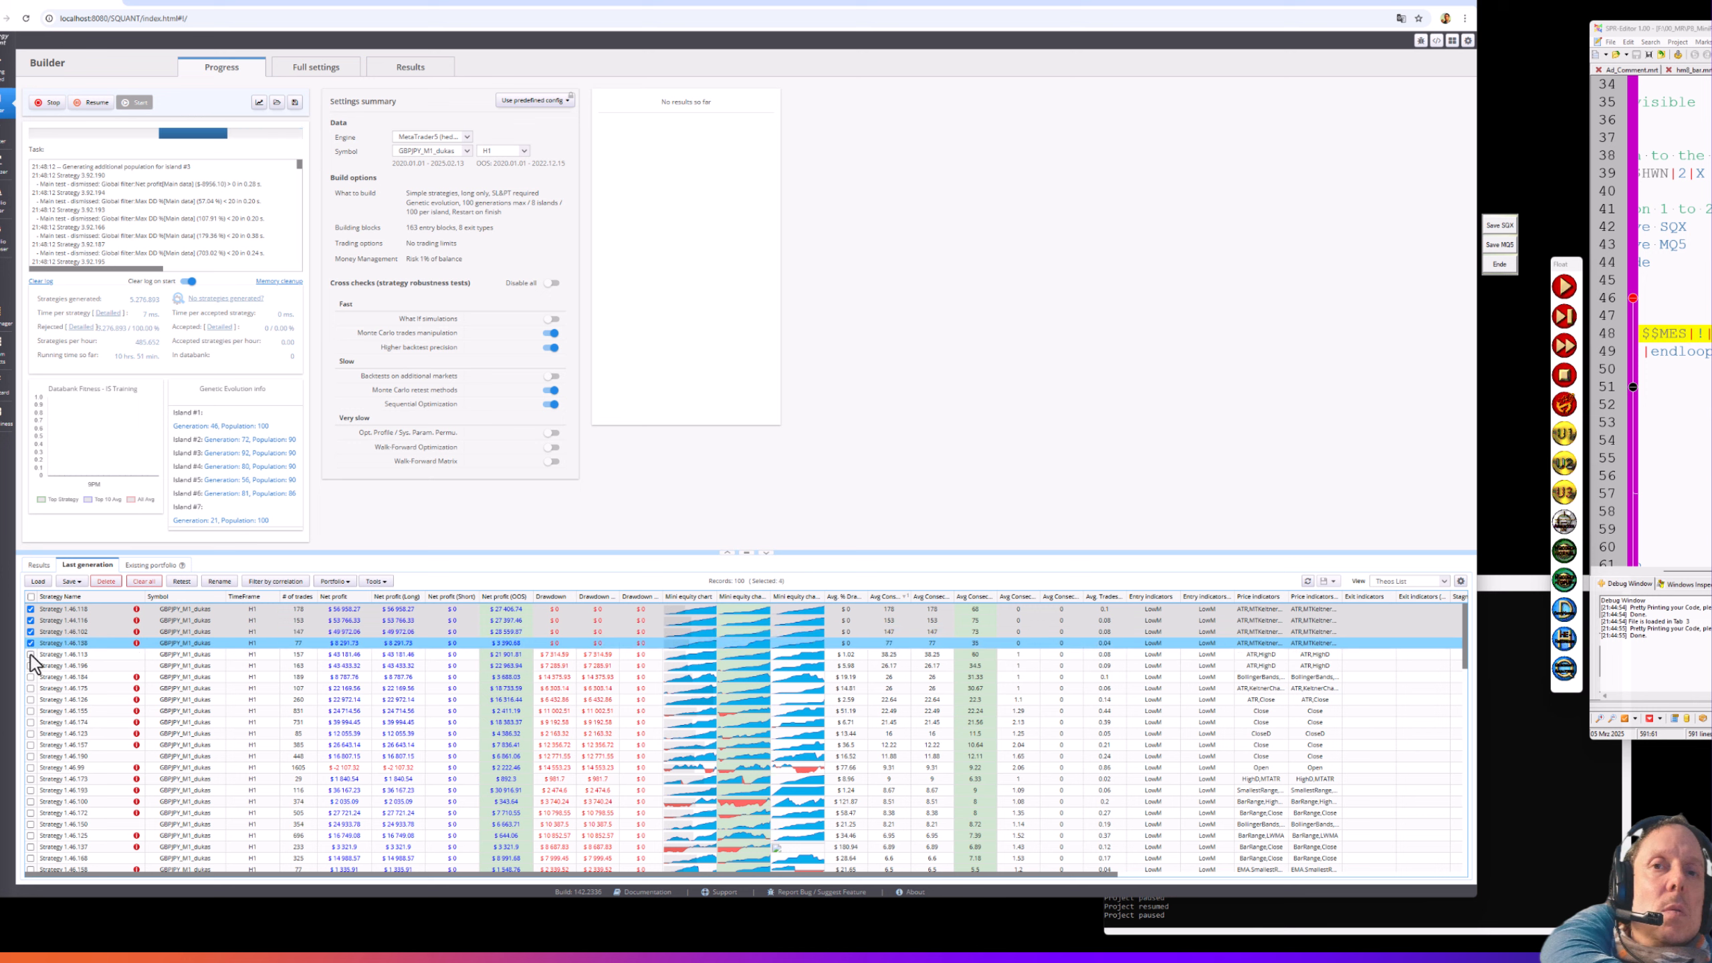
pyautogui.click(30, 654)
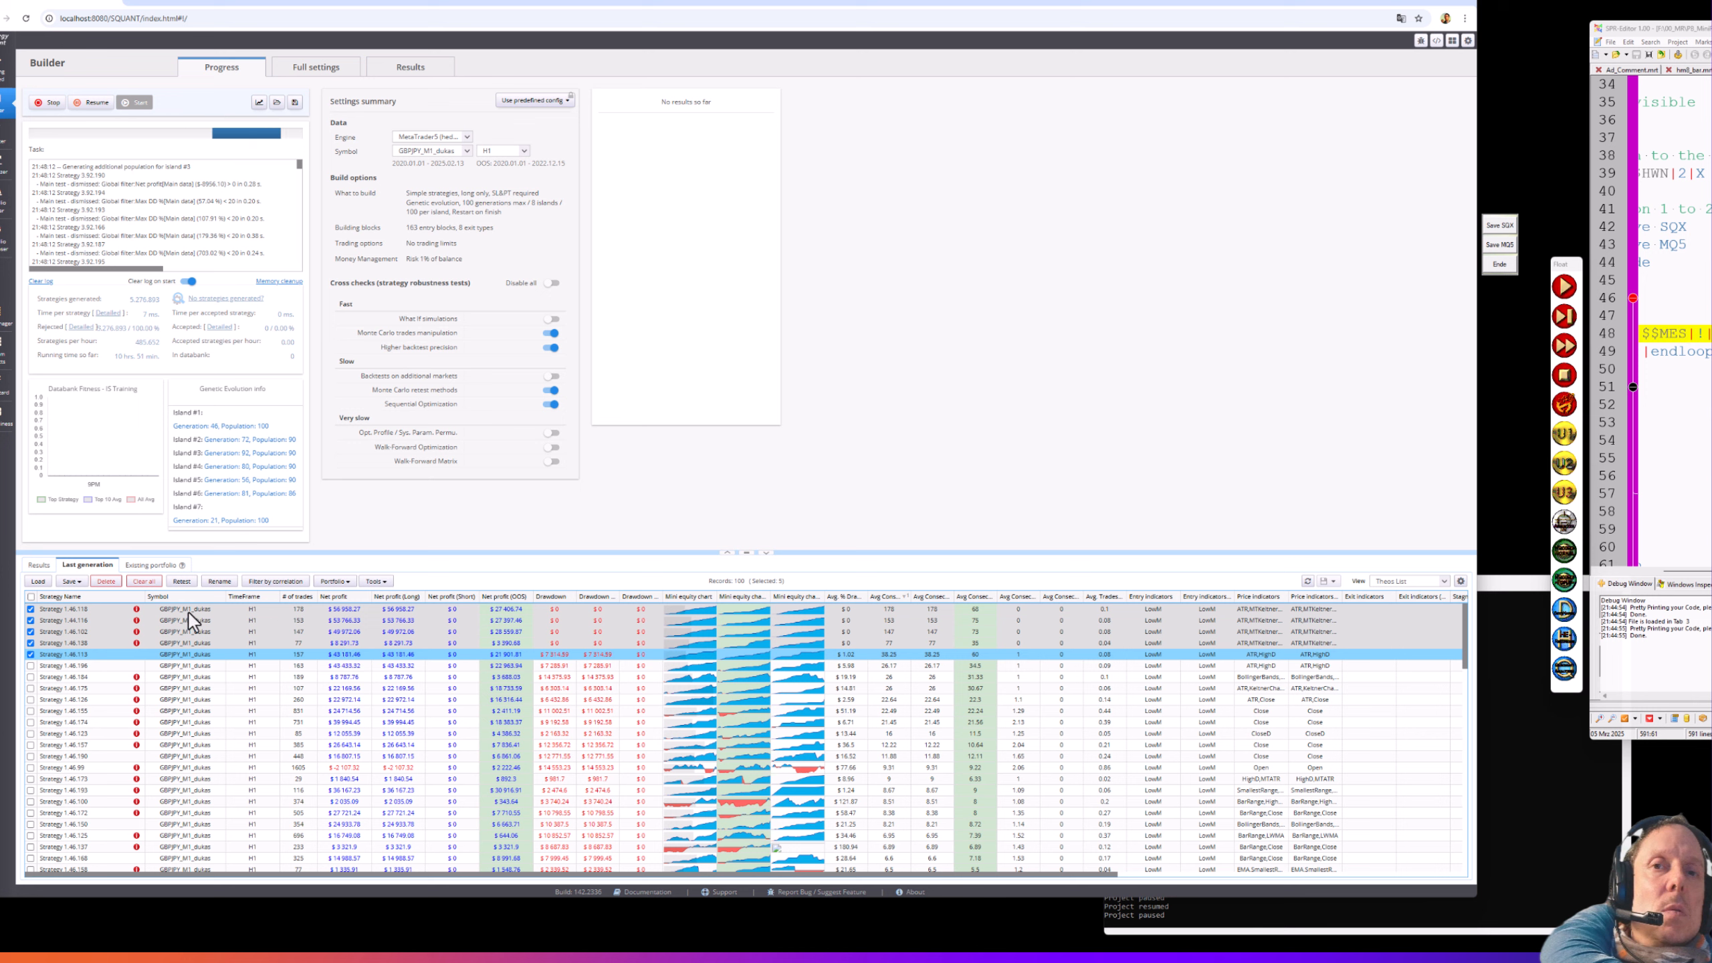
pyautogui.click(30, 643)
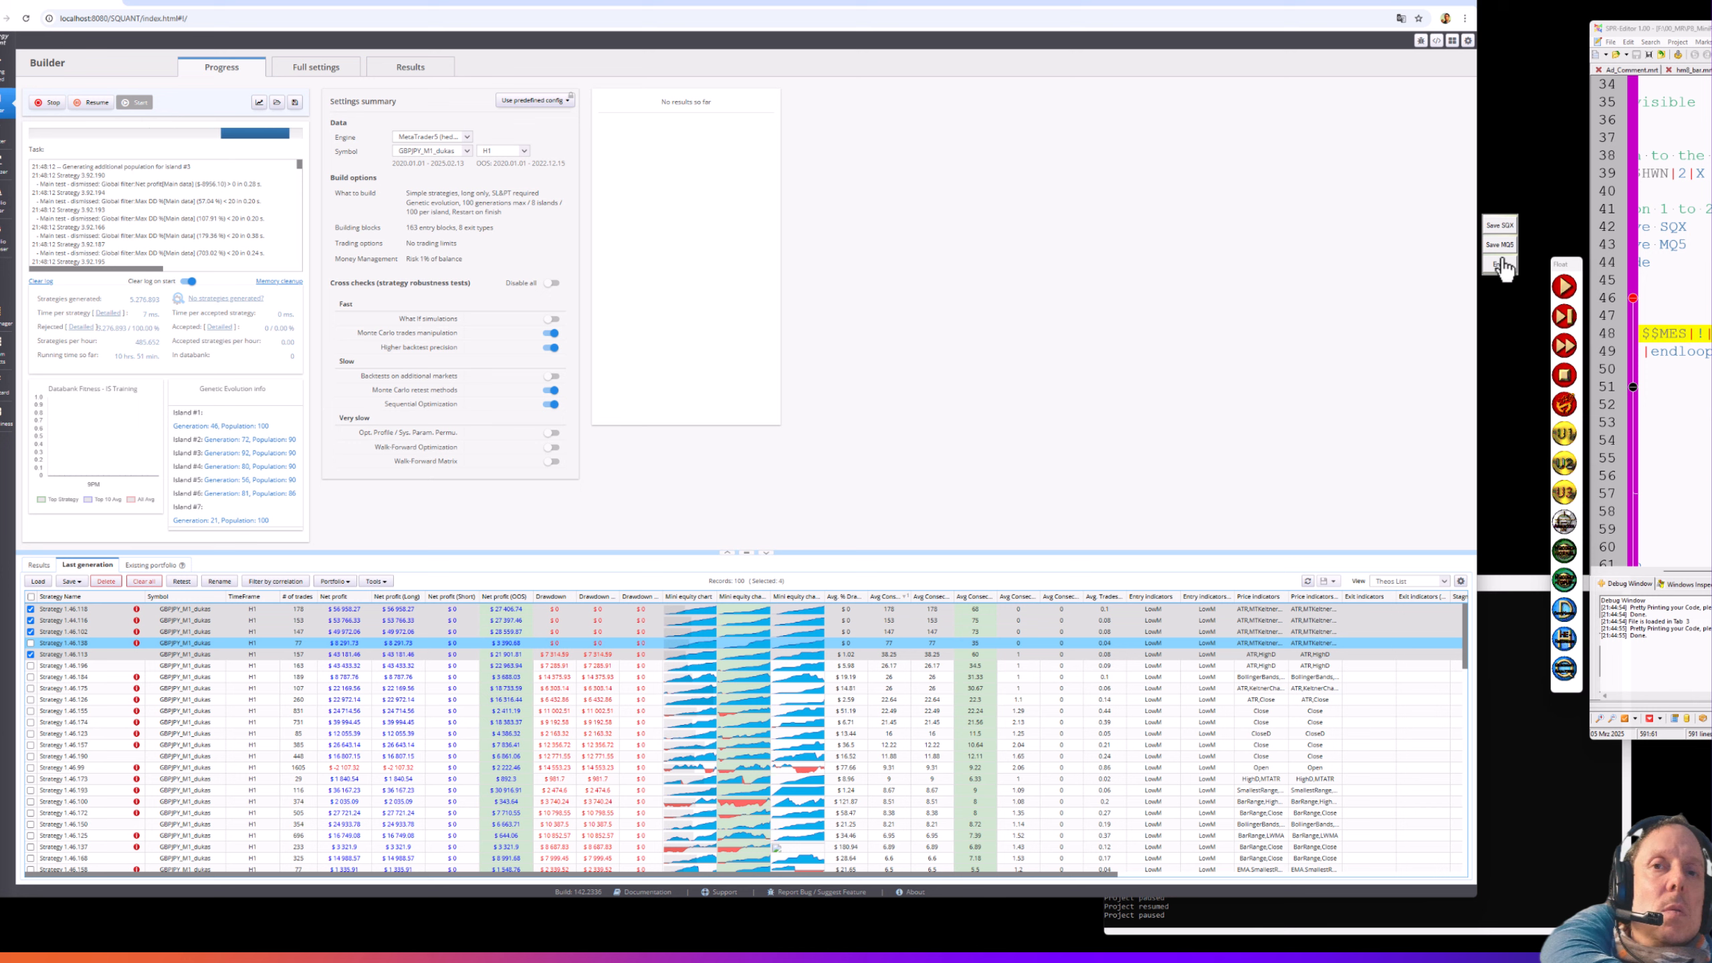
# - Export the four ticked strategies as SQX and MQ5 files with magic numbers and symbol/timeframe notes, then clear all ticks
pyautogui.click(1502, 227)
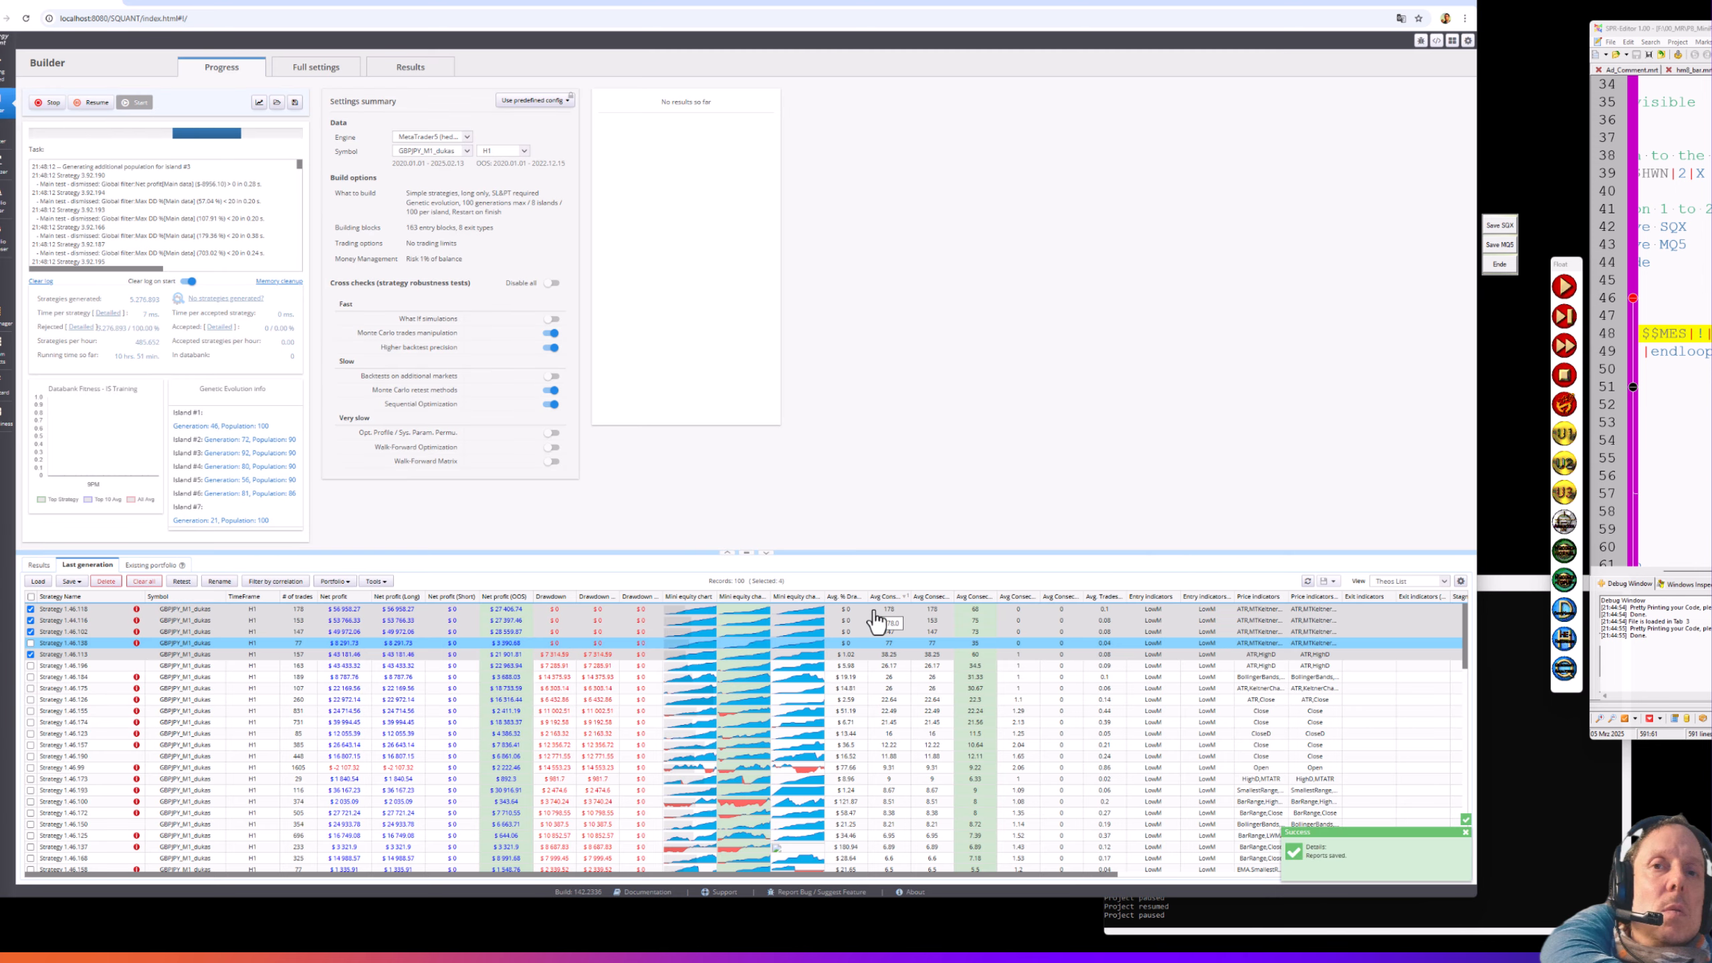
pyautogui.click(1500, 246)
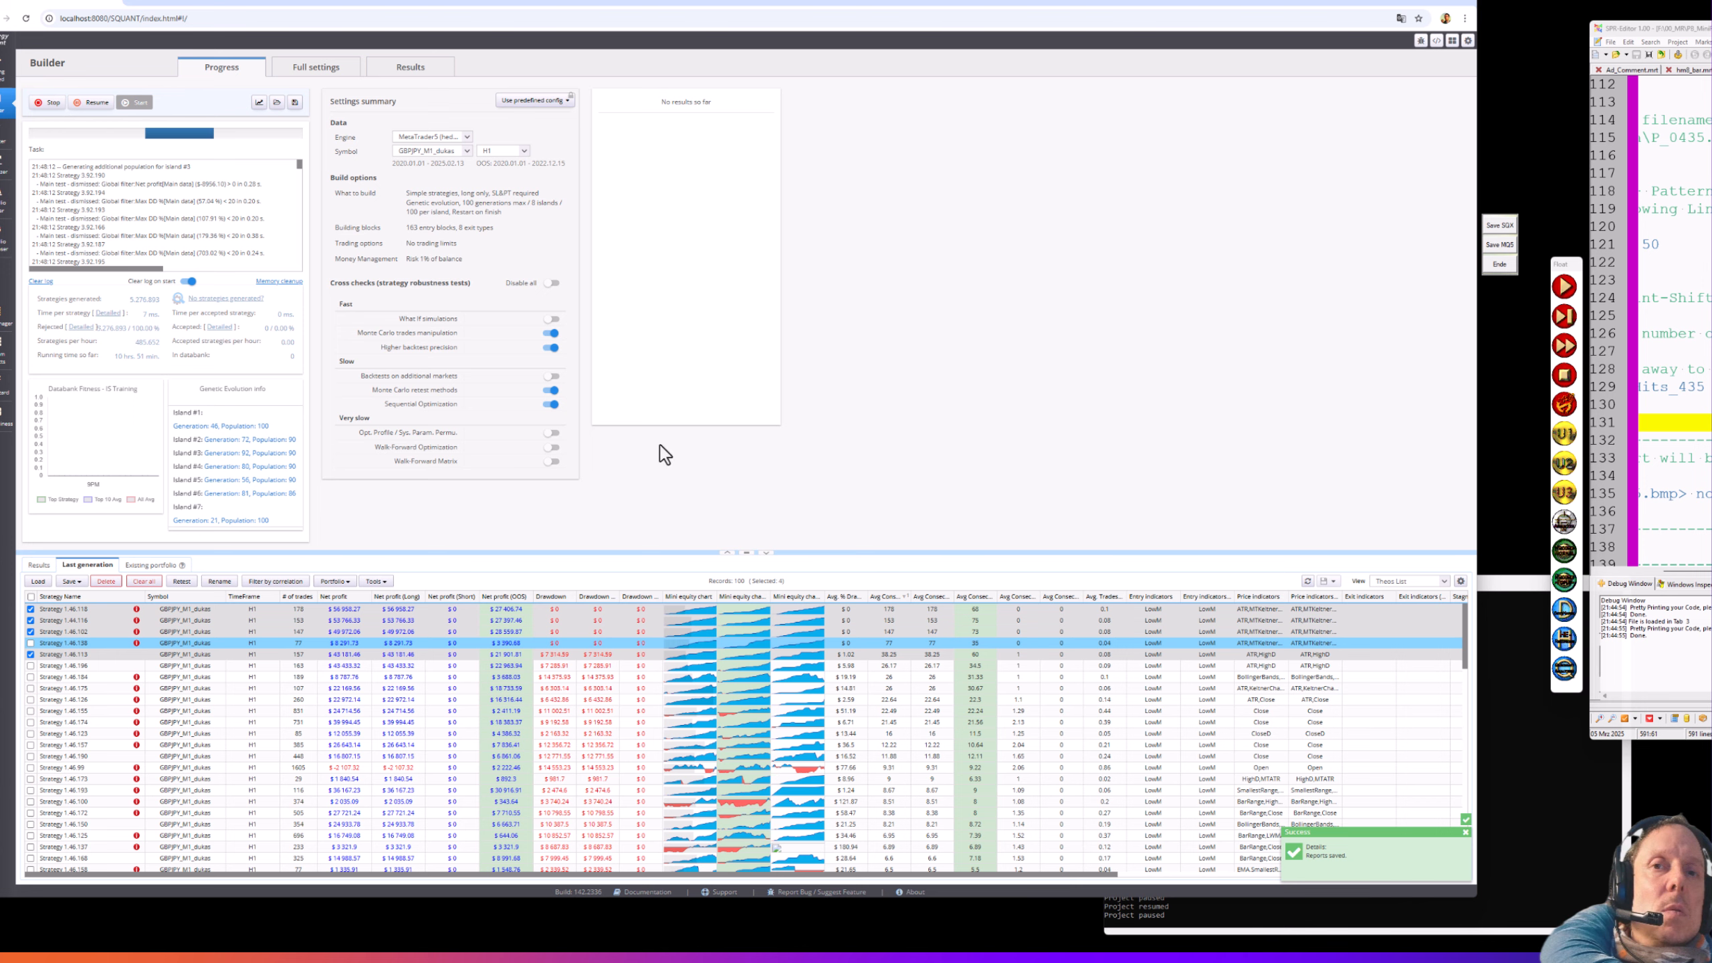
pyautogui.click(71, 580)
pyautogui.moveTo(75, 634)
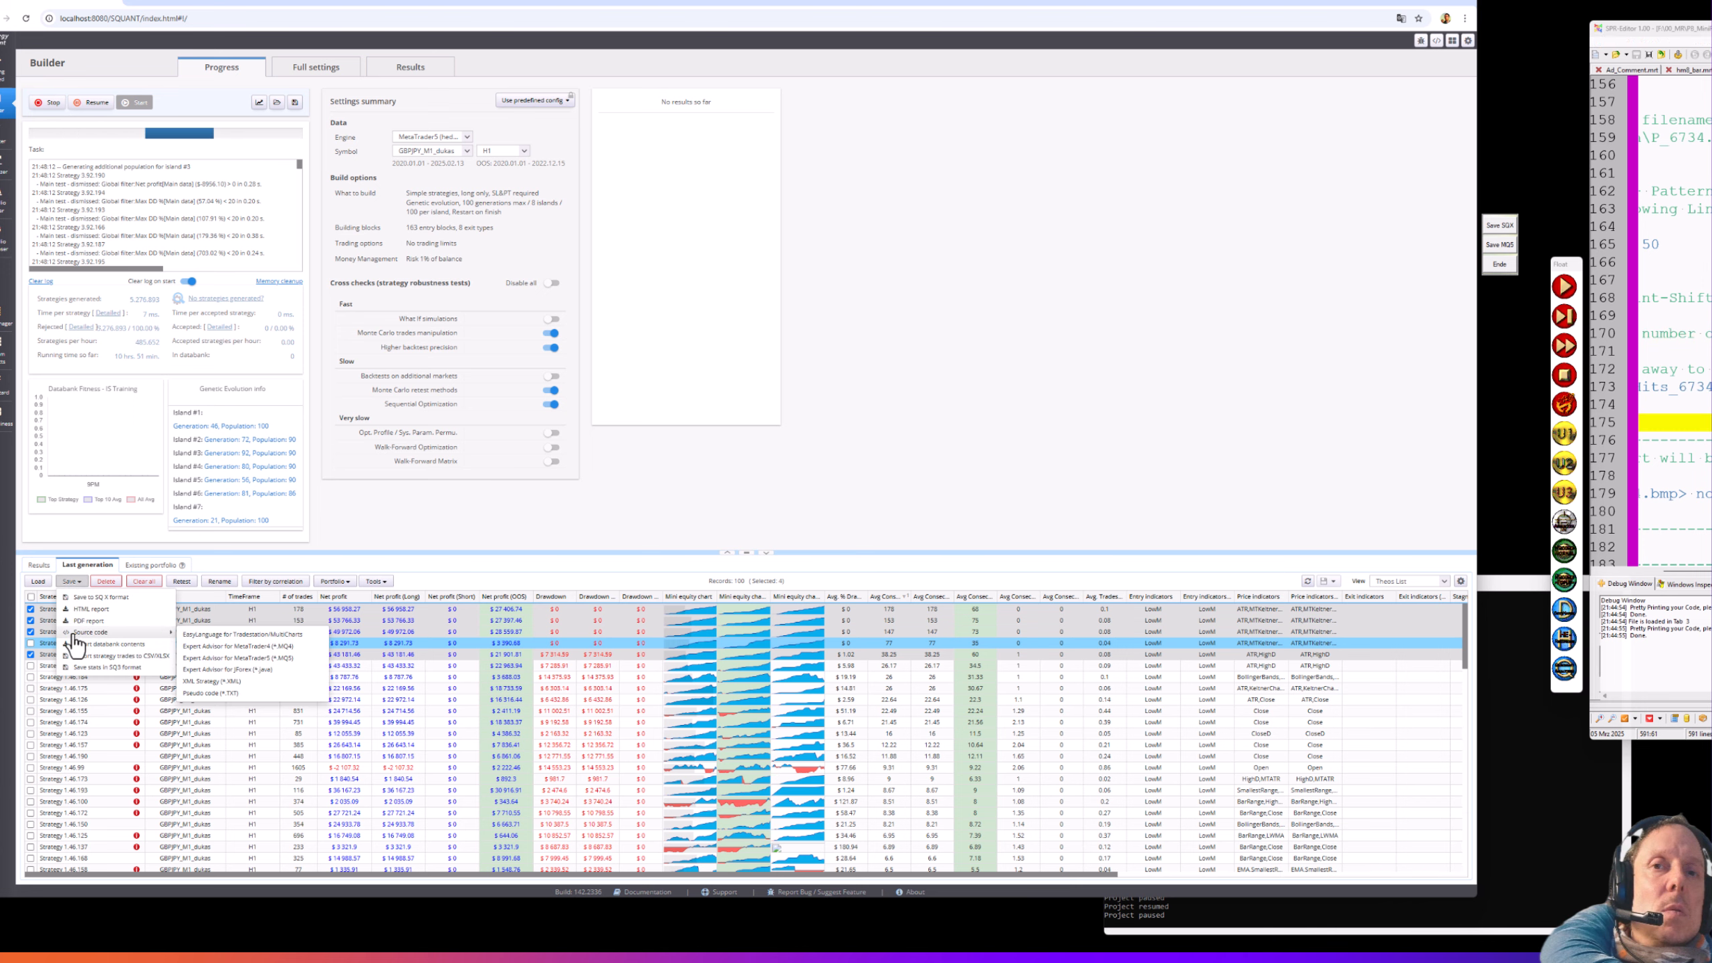
pyautogui.click(243, 657)
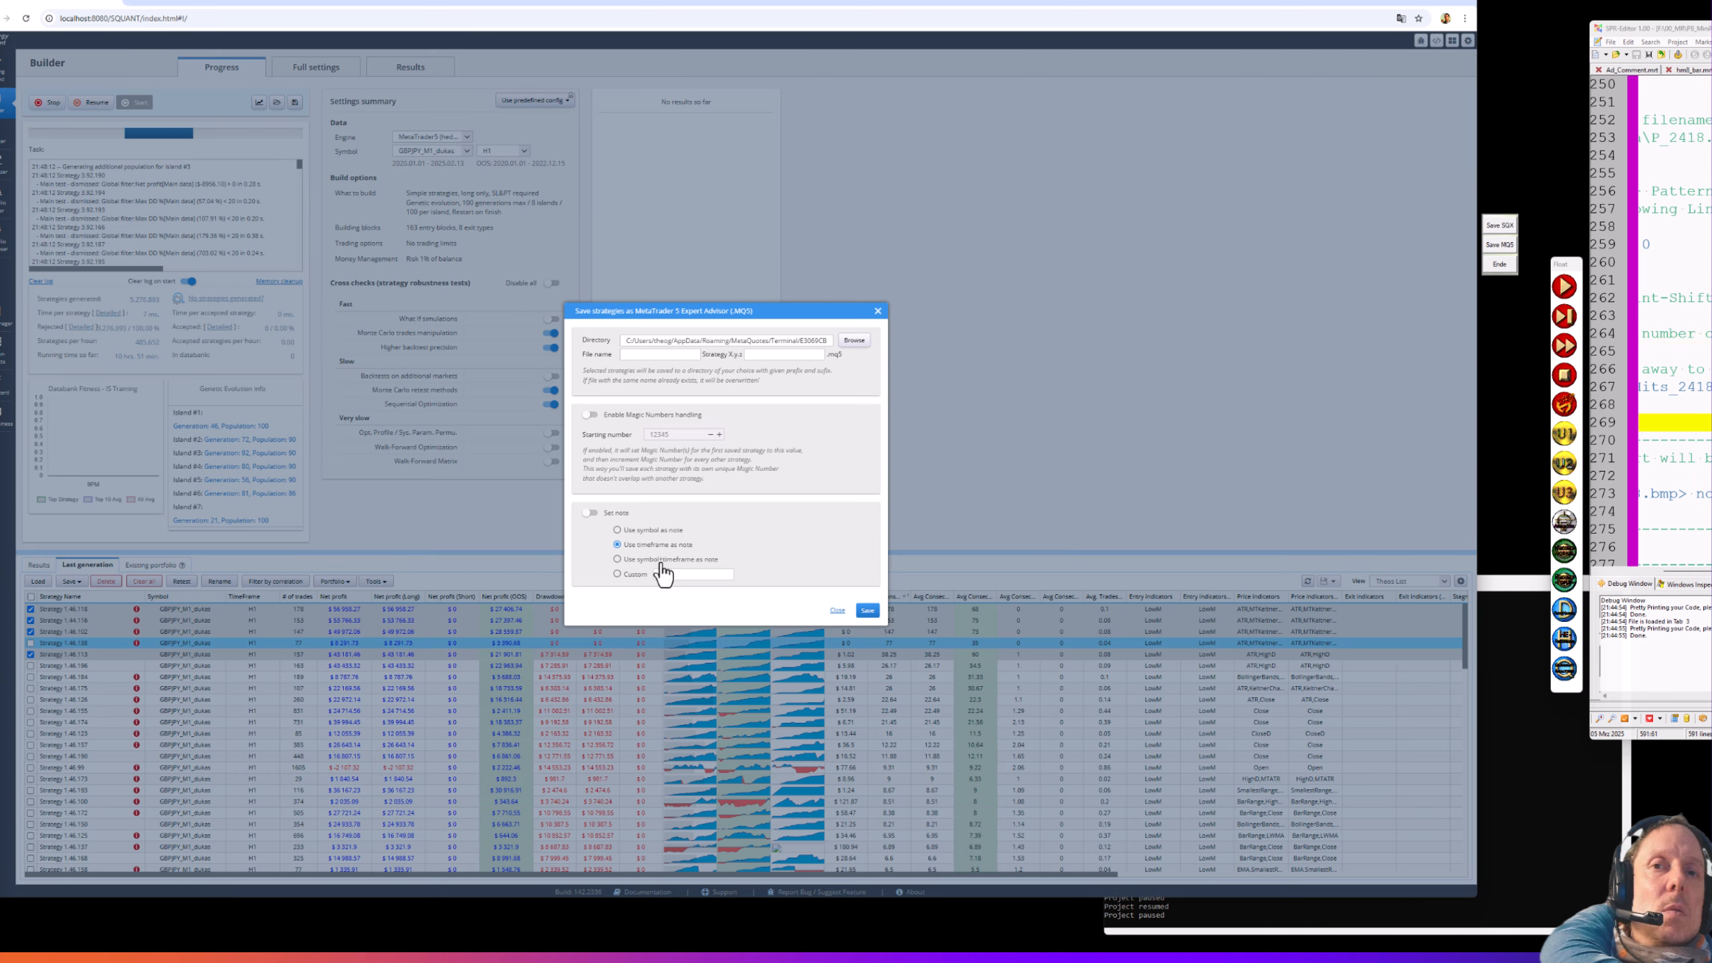
pyautogui.click(661, 561)
pyautogui.click(609, 514)
pyautogui.click(610, 415)
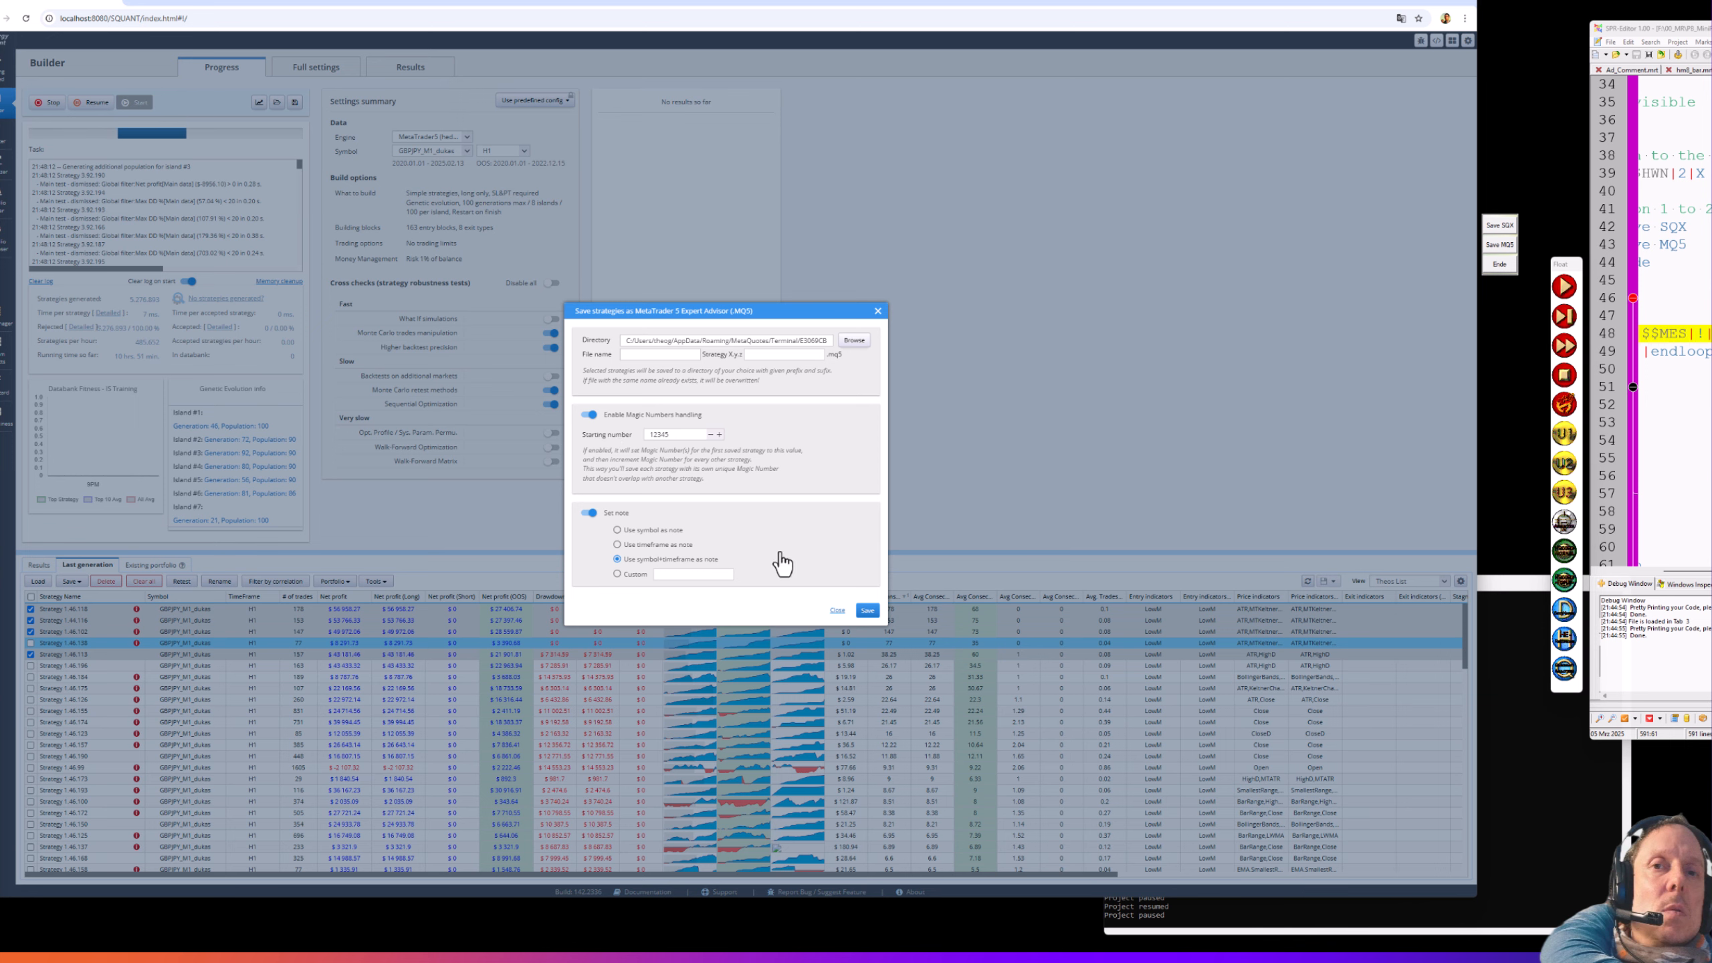
pyautogui.click(866, 611)
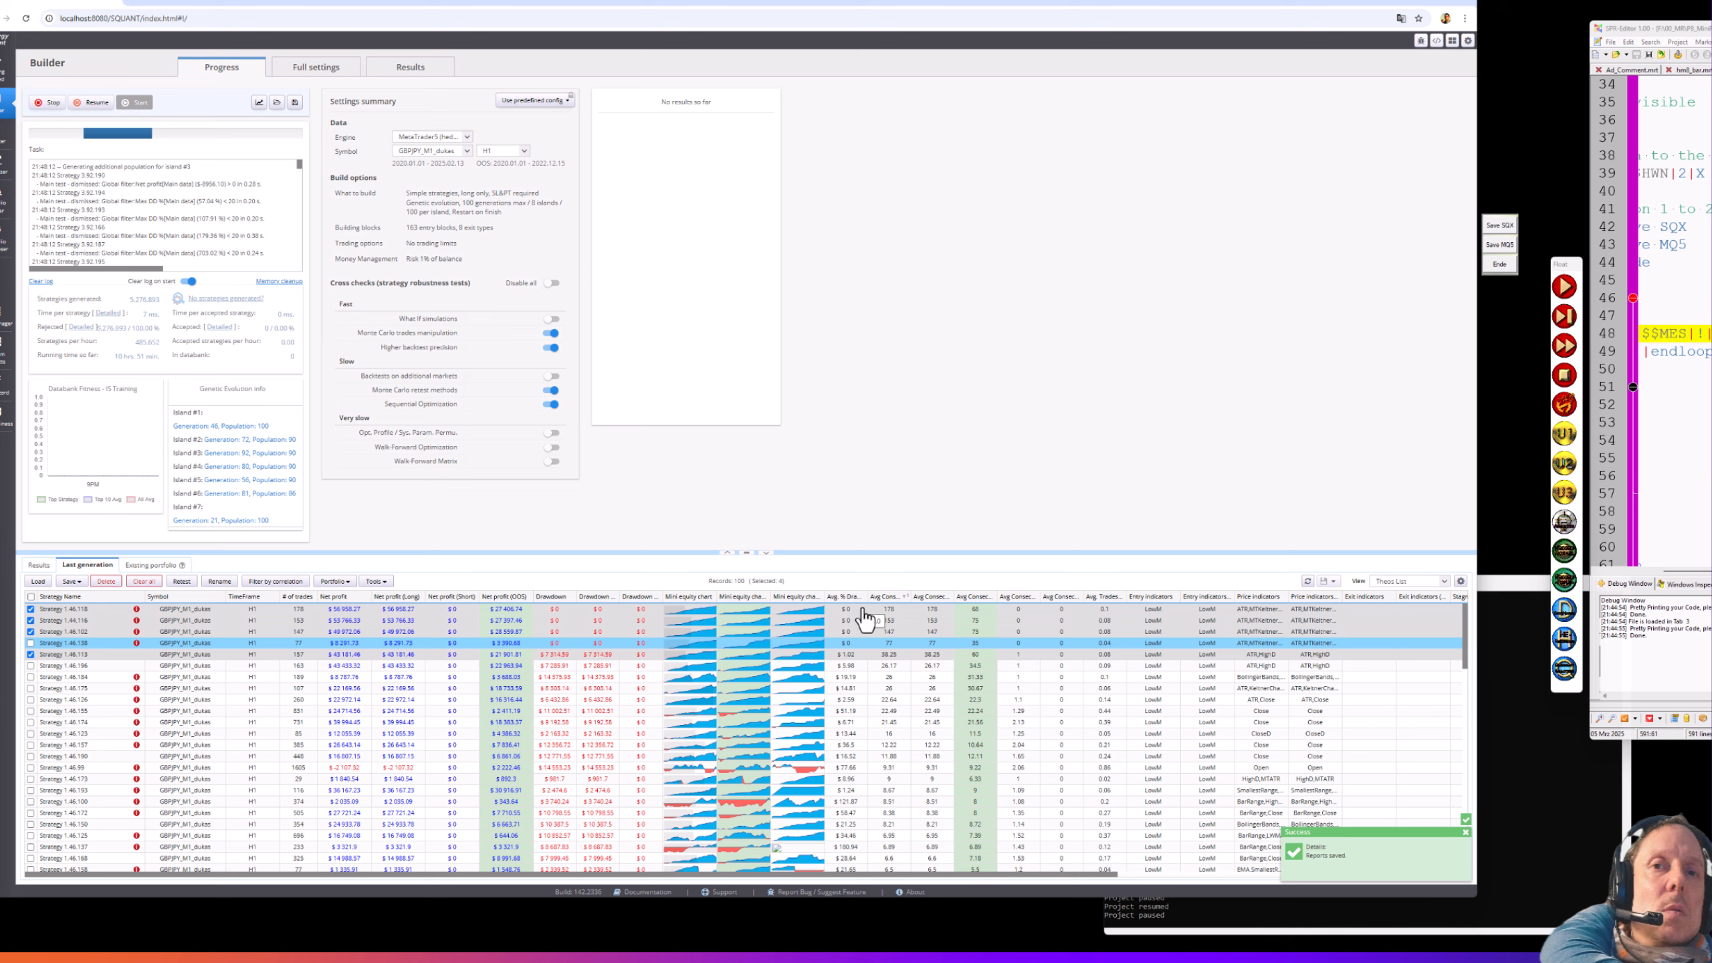
pyautogui.click(31, 598)
pyautogui.click(31, 598)
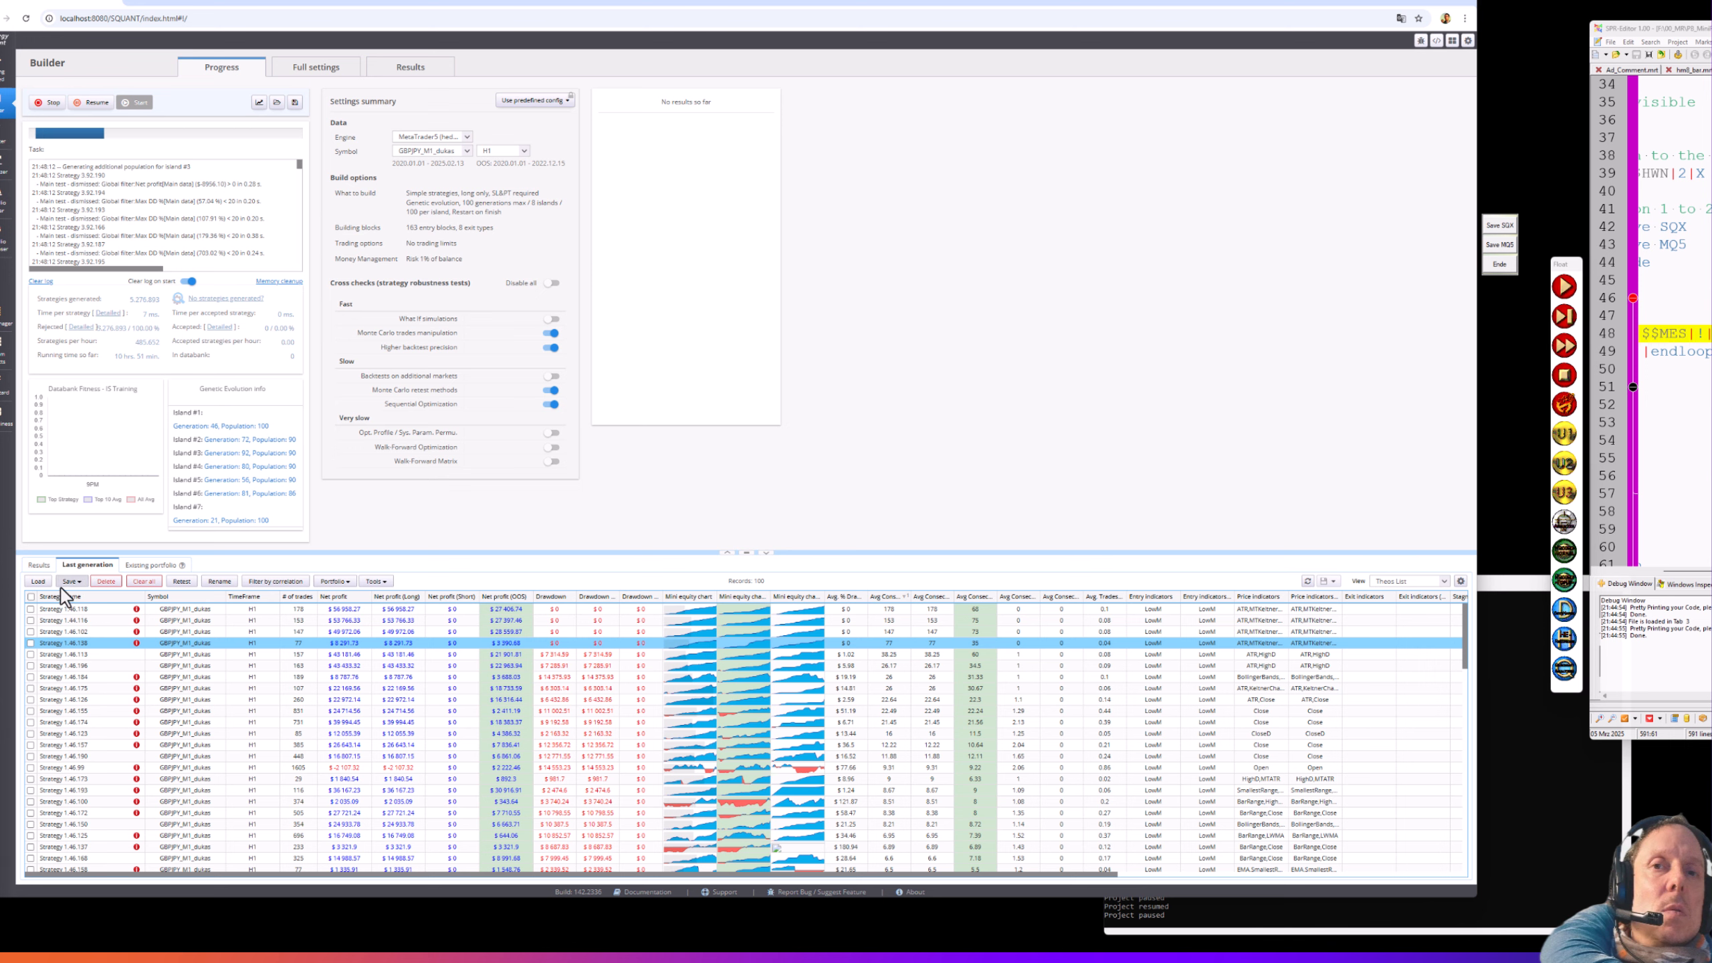
# - Resume the build from the last generation list and tick Strategy 1.46.118
pyautogui.click(38, 565)
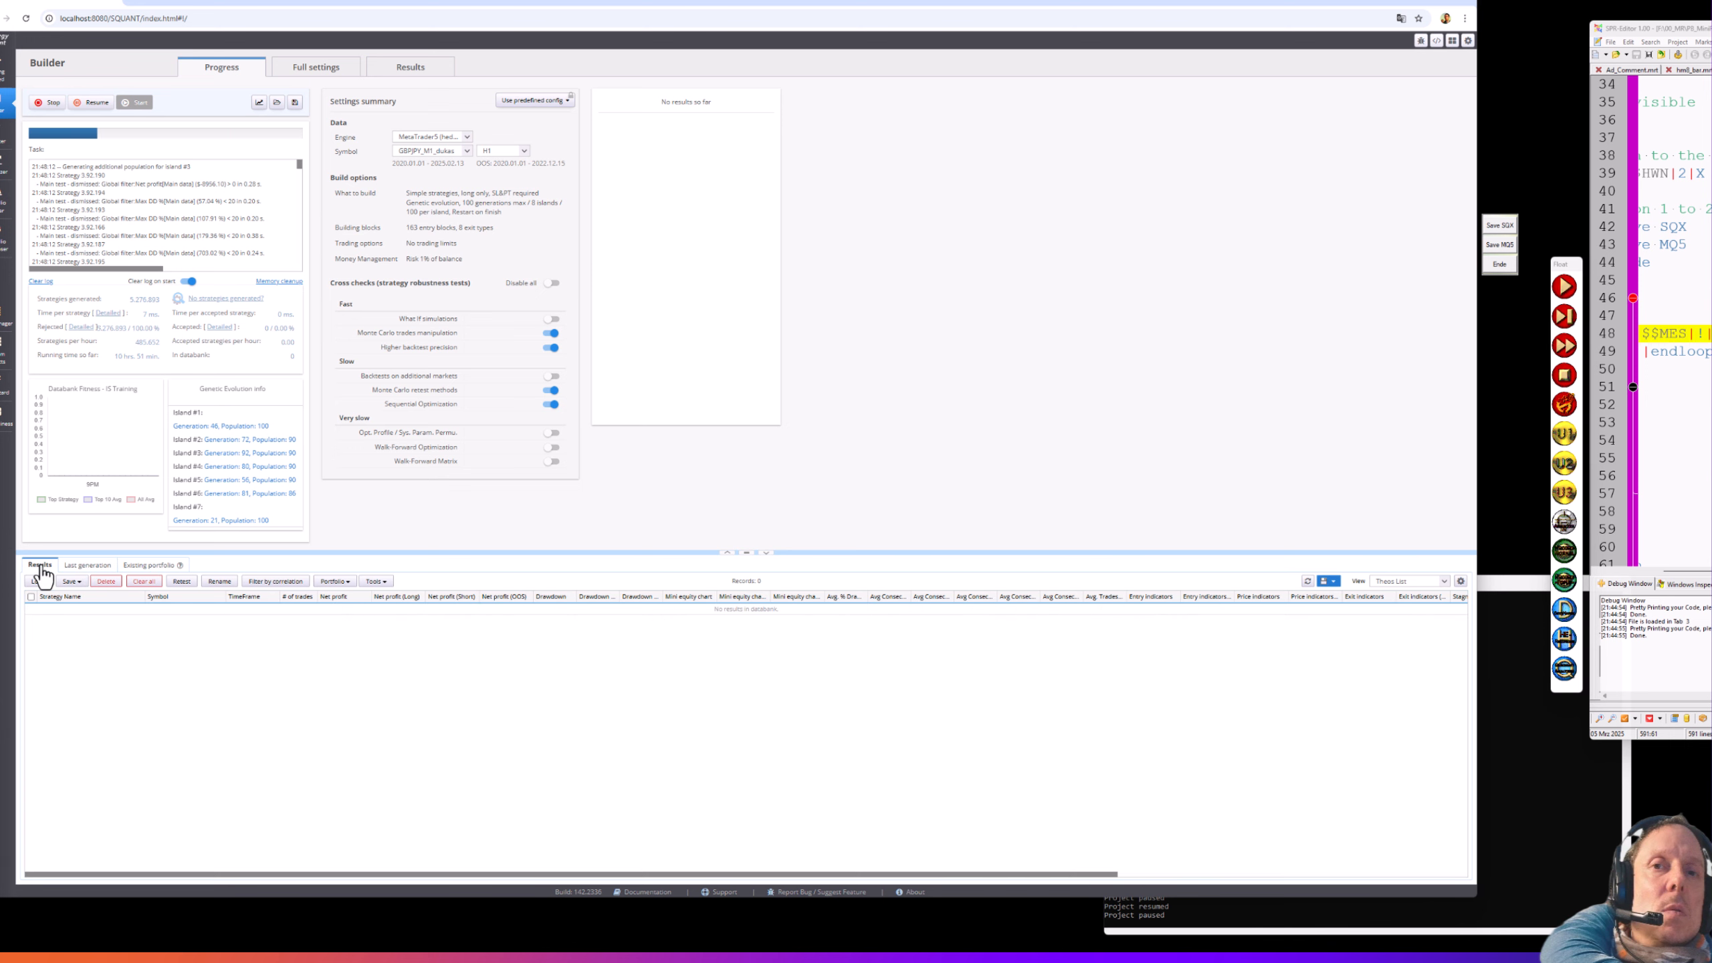
pyautogui.click(87, 565)
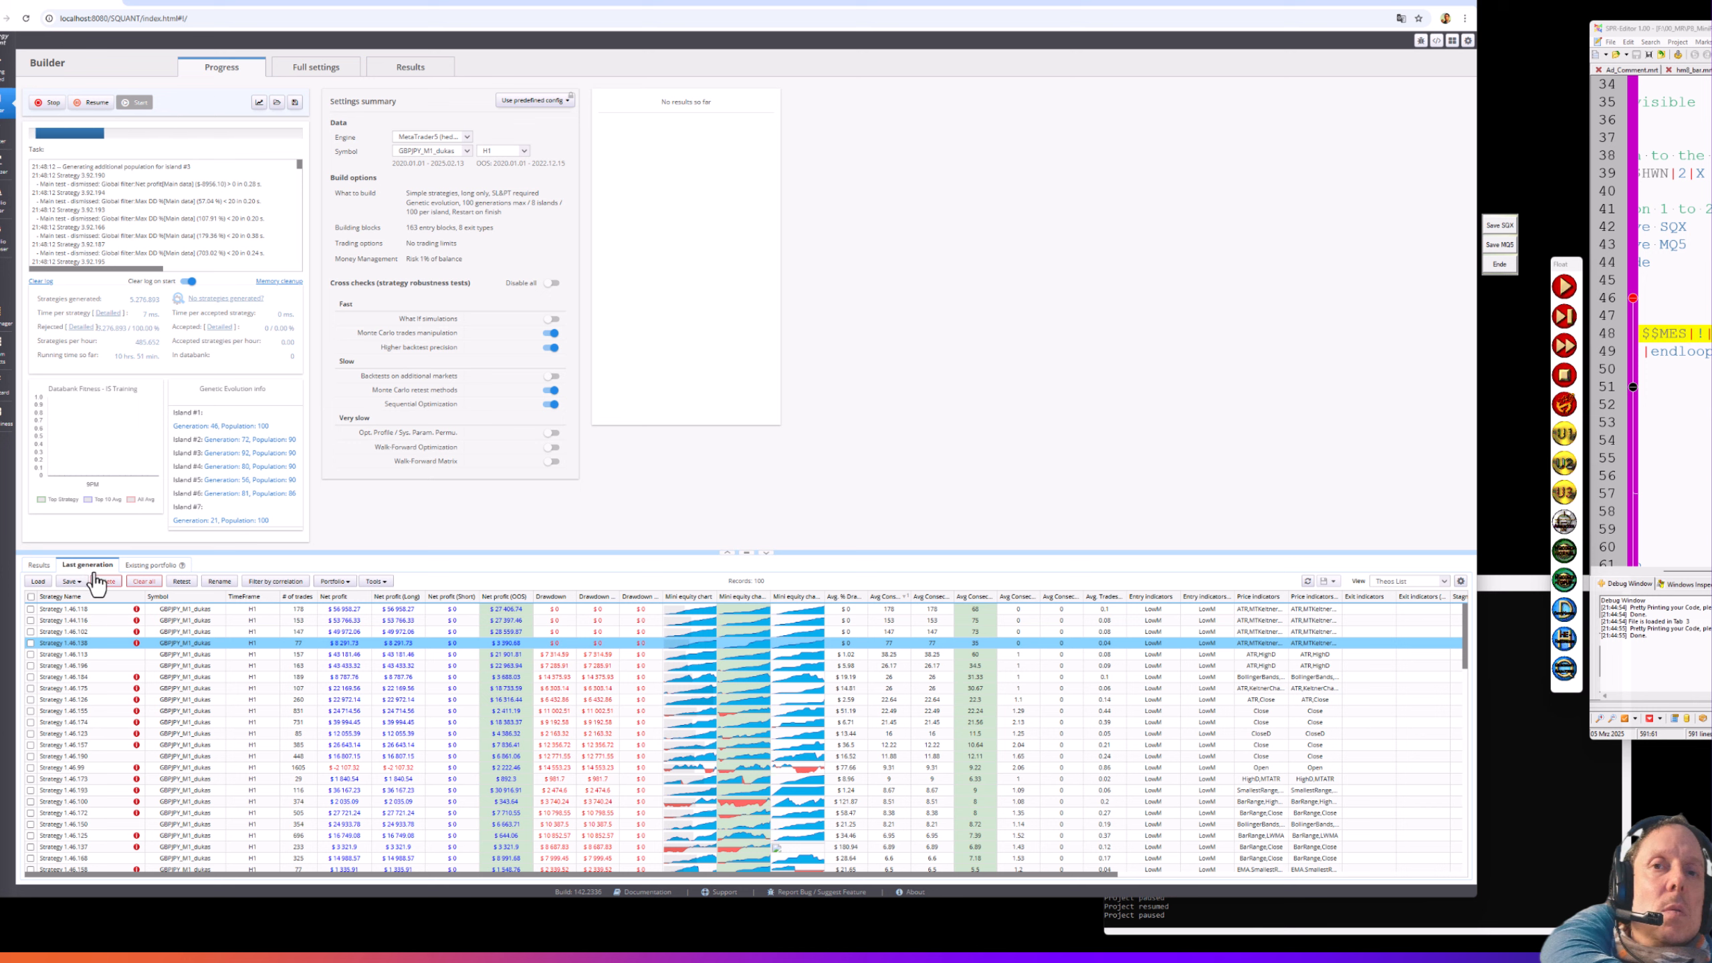
pyautogui.click(96, 104)
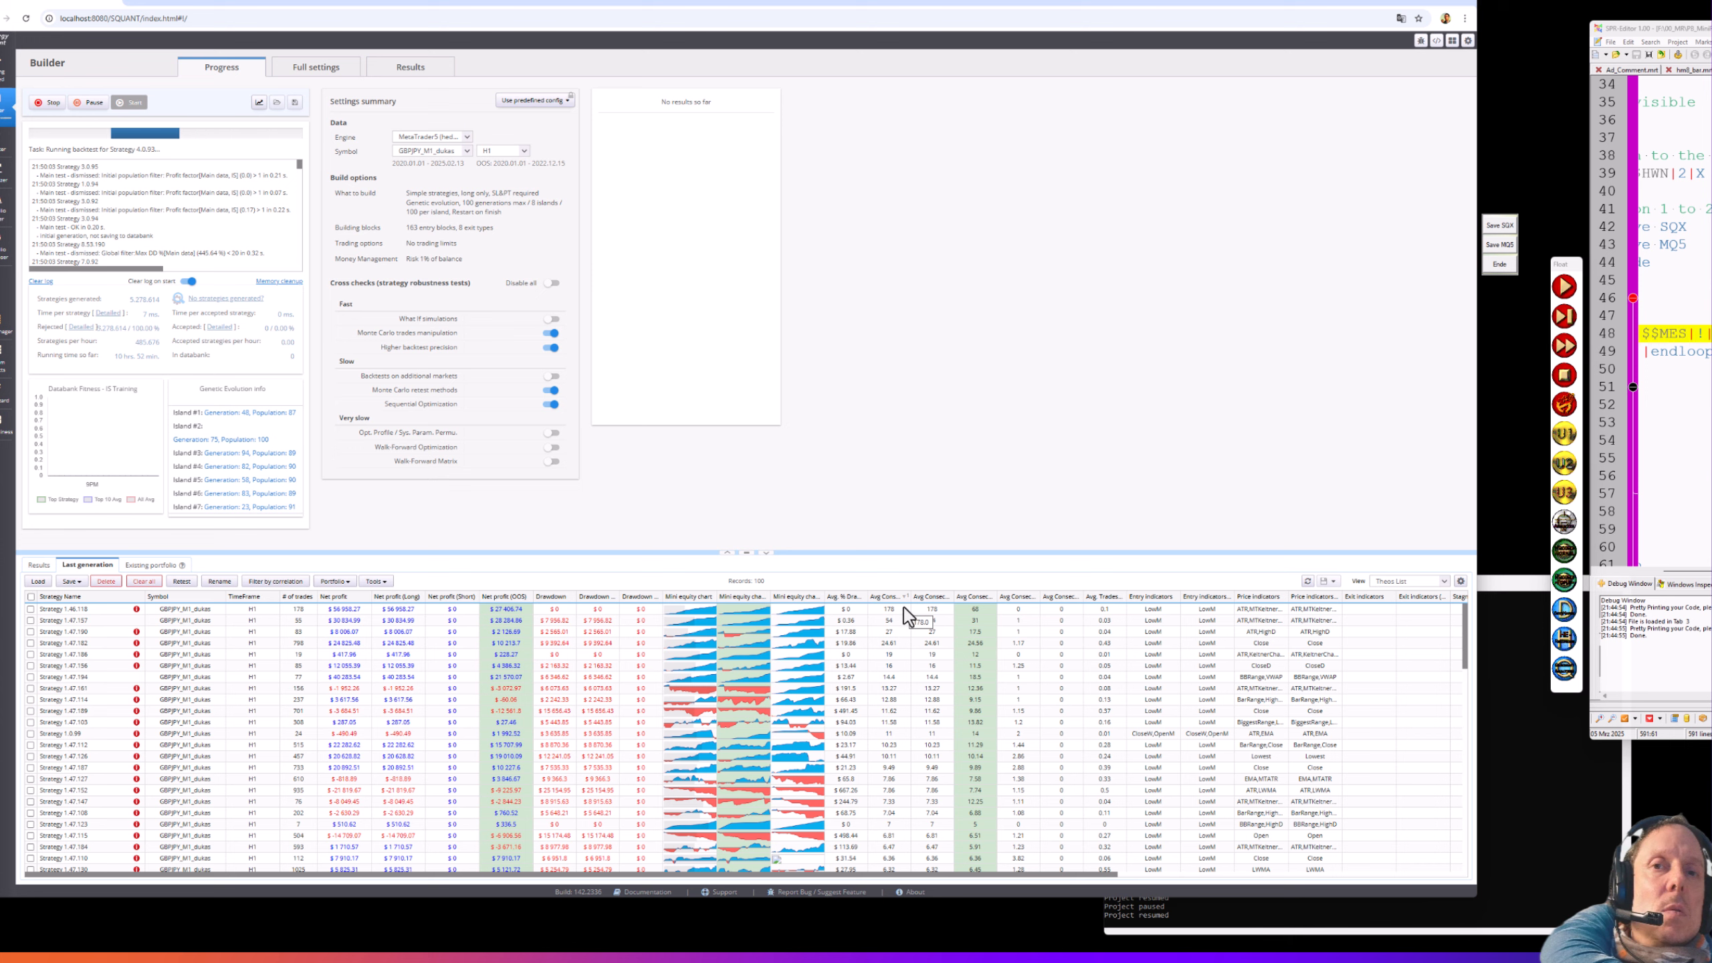
pyautogui.click(30, 609)
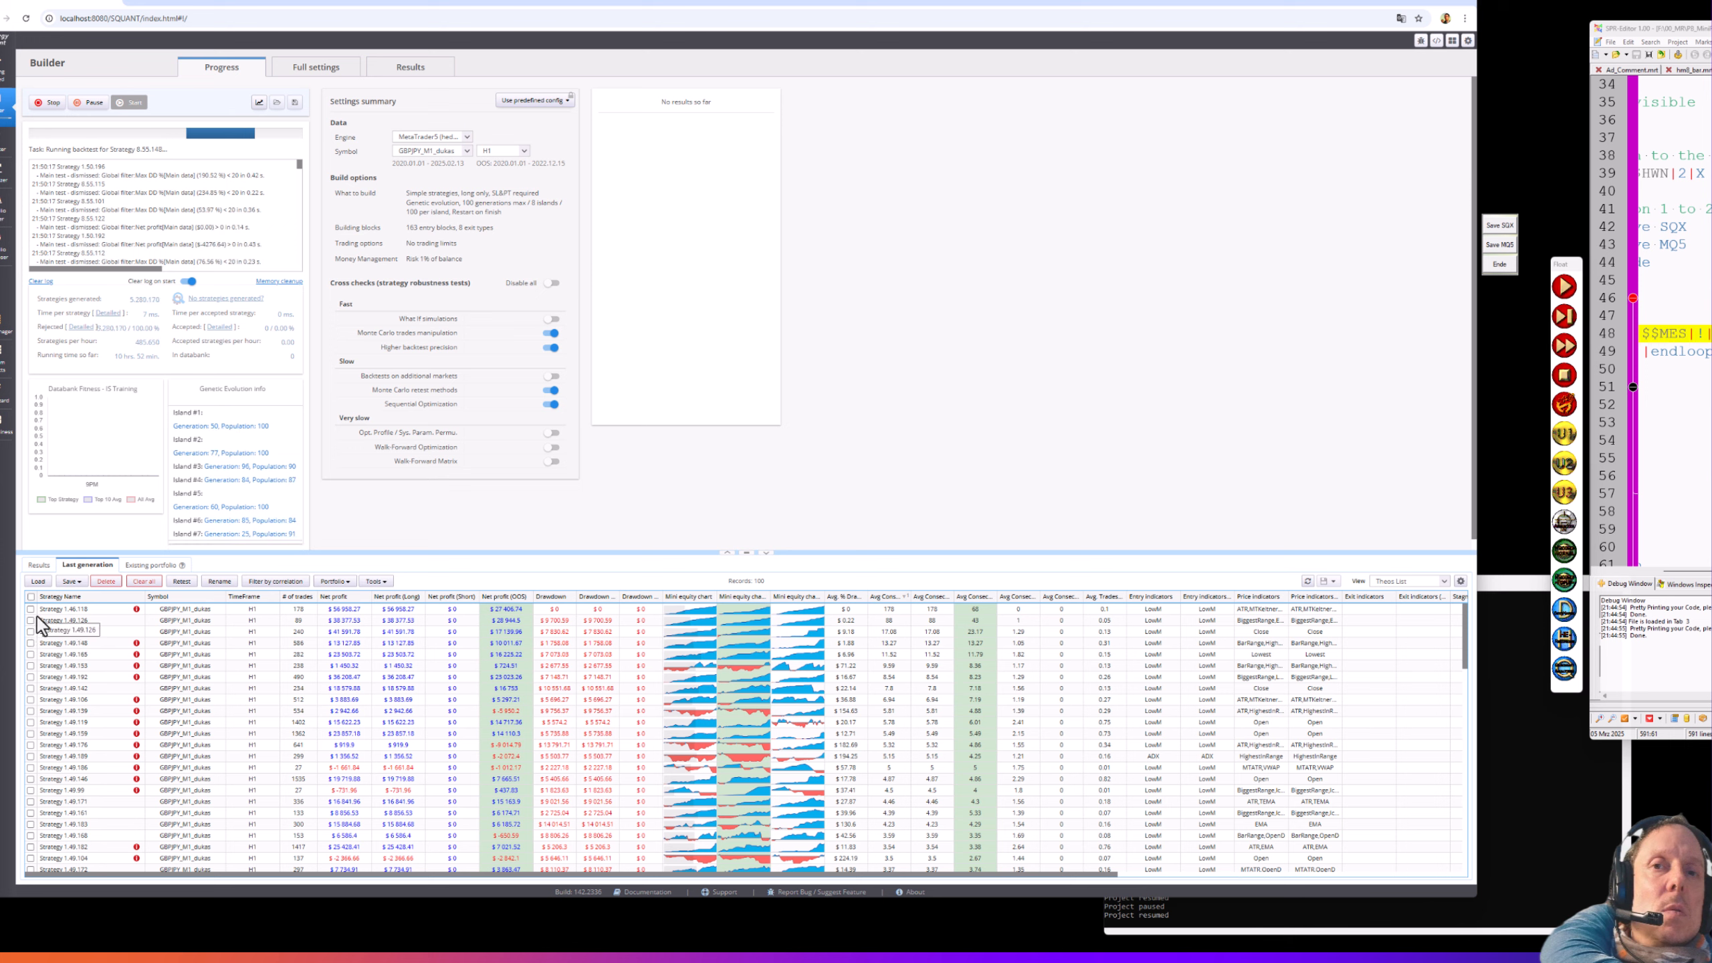
pyautogui.click(31, 609)
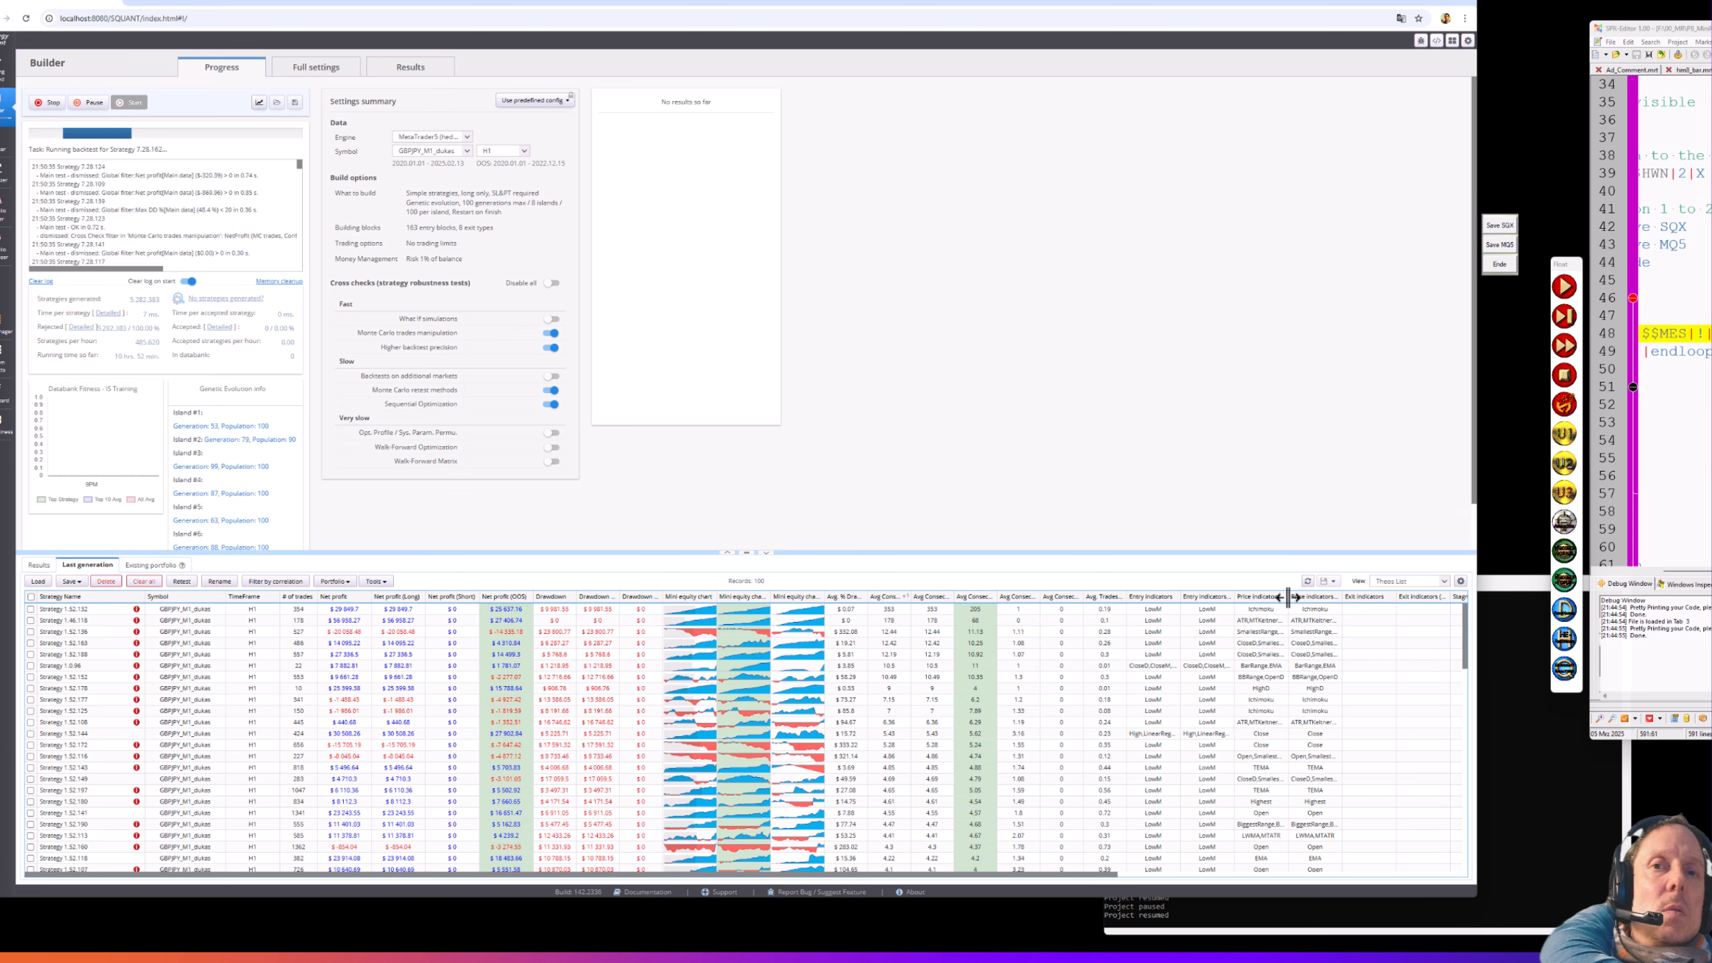
# - Widen the Price Indicators column, pause and resume the build, and sort Avg Consec descending
pyautogui.moveTo(1287, 596); pyautogui.dragTo(1340, 596)
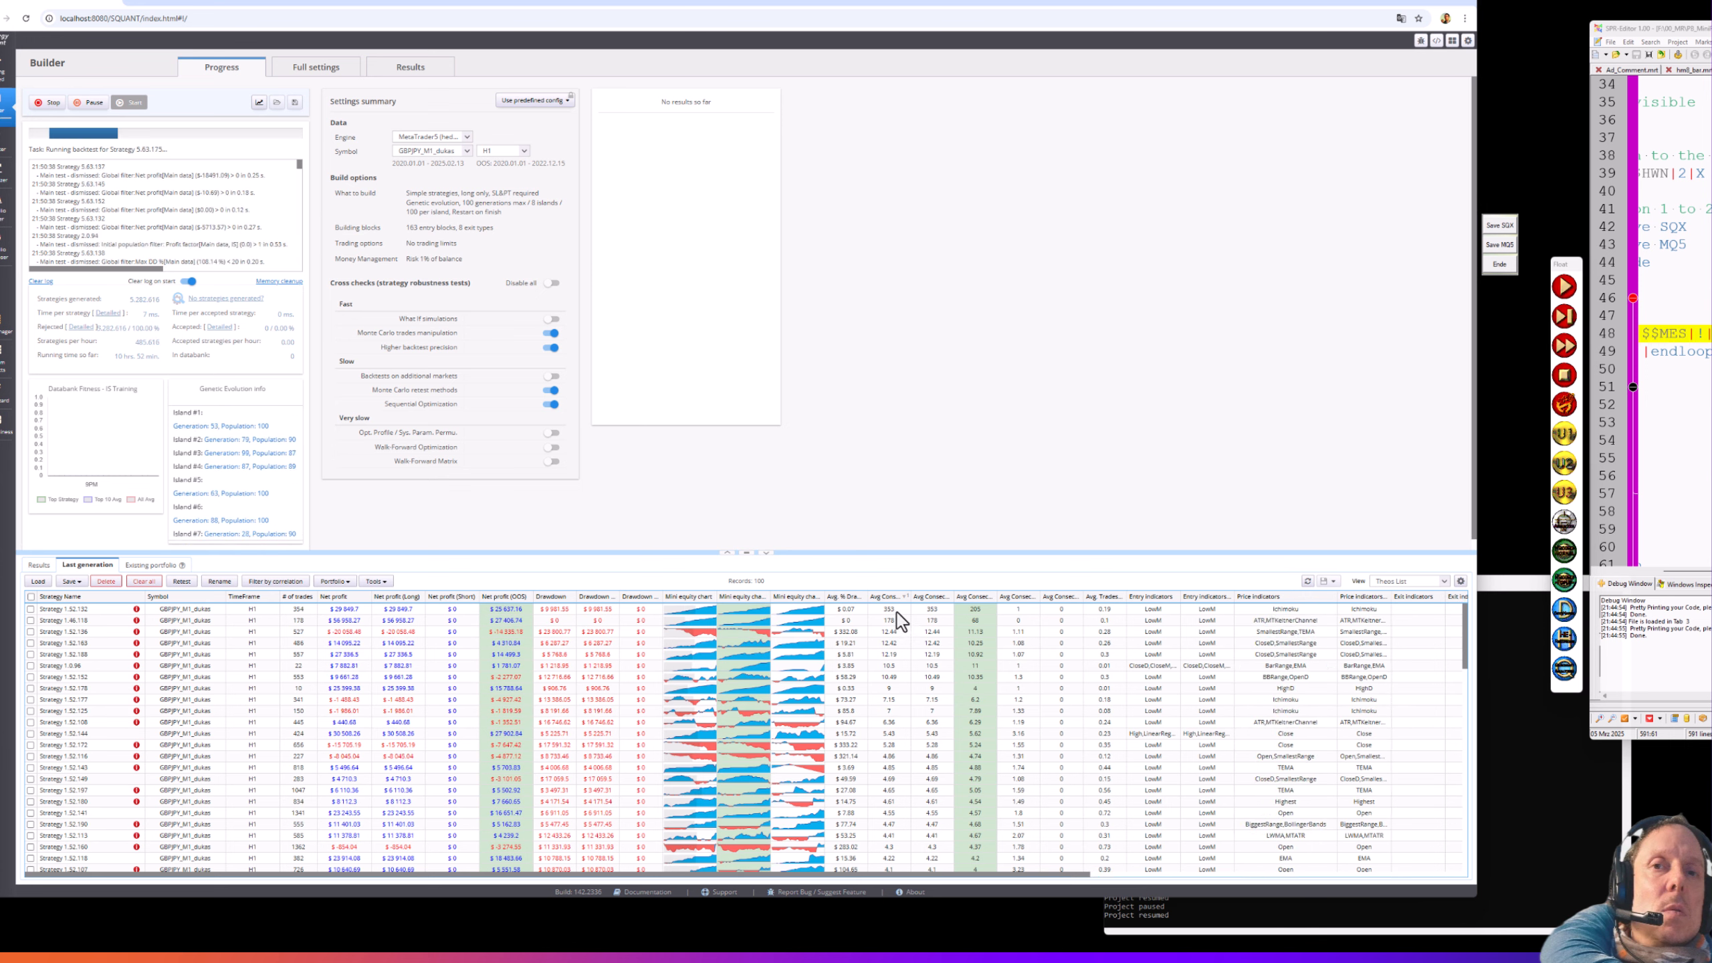
pyautogui.click(91, 107)
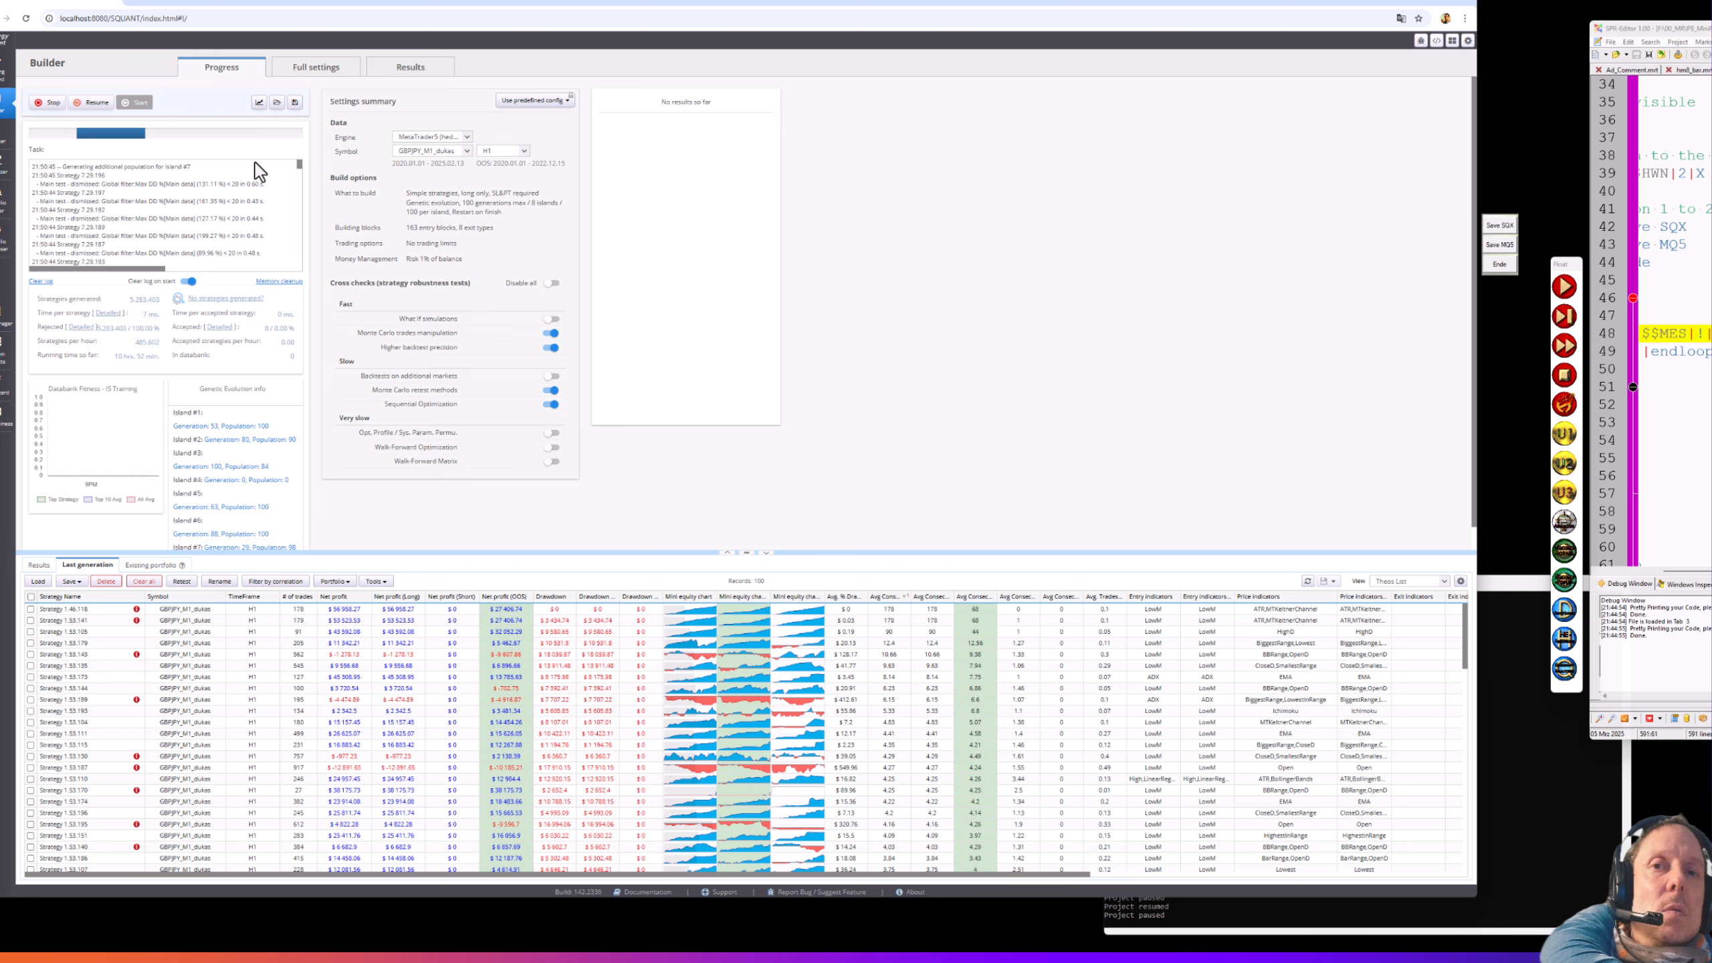
pyautogui.click(93, 102)
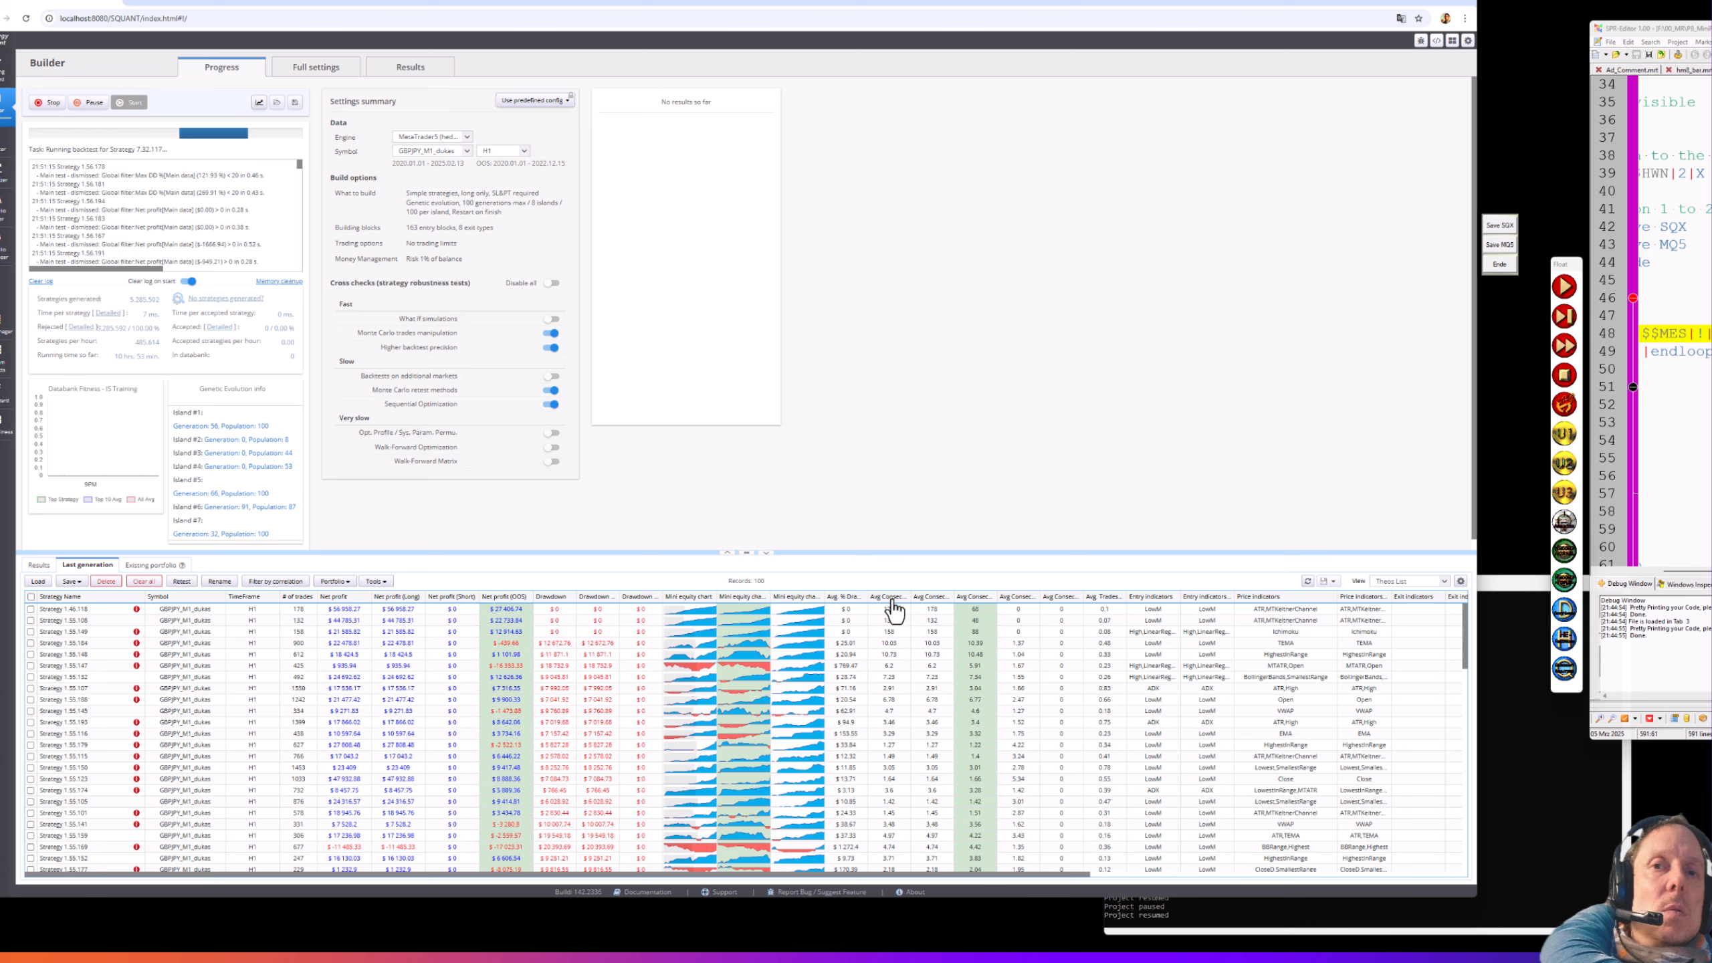
pyautogui.click(894, 599)
pyautogui.click(894, 598)
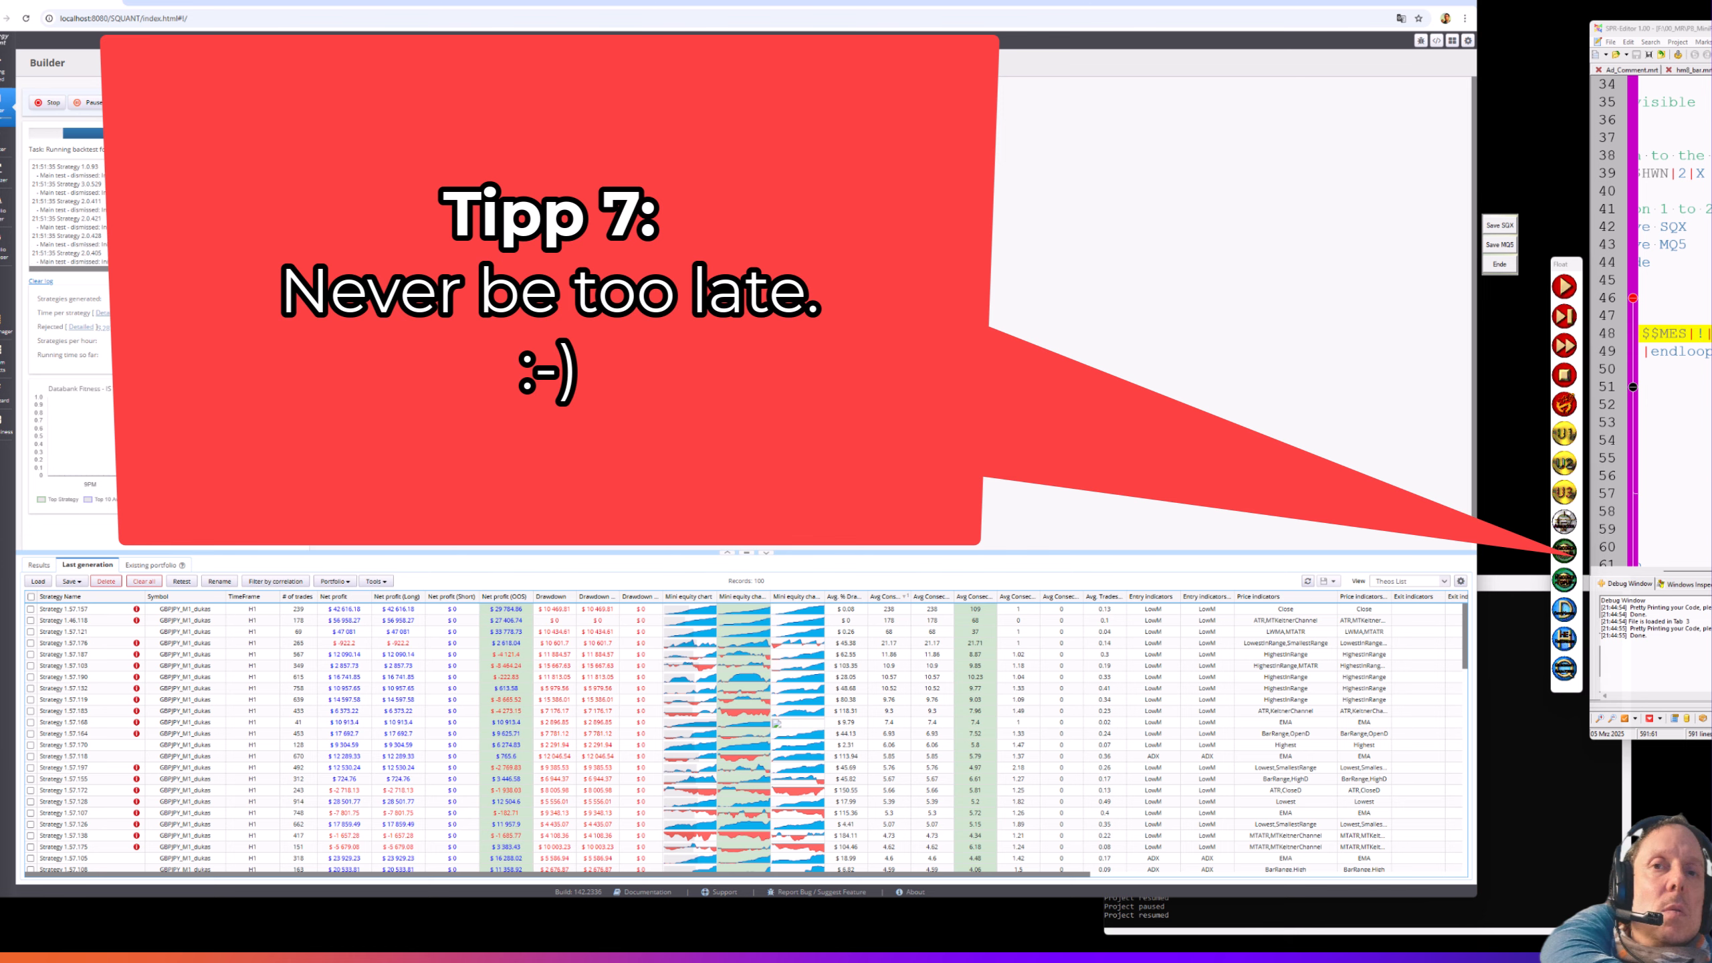
# - Pause the build and select Strategy 1.46.118, the first row of the Last generation table
pyautogui.click(97, 107)
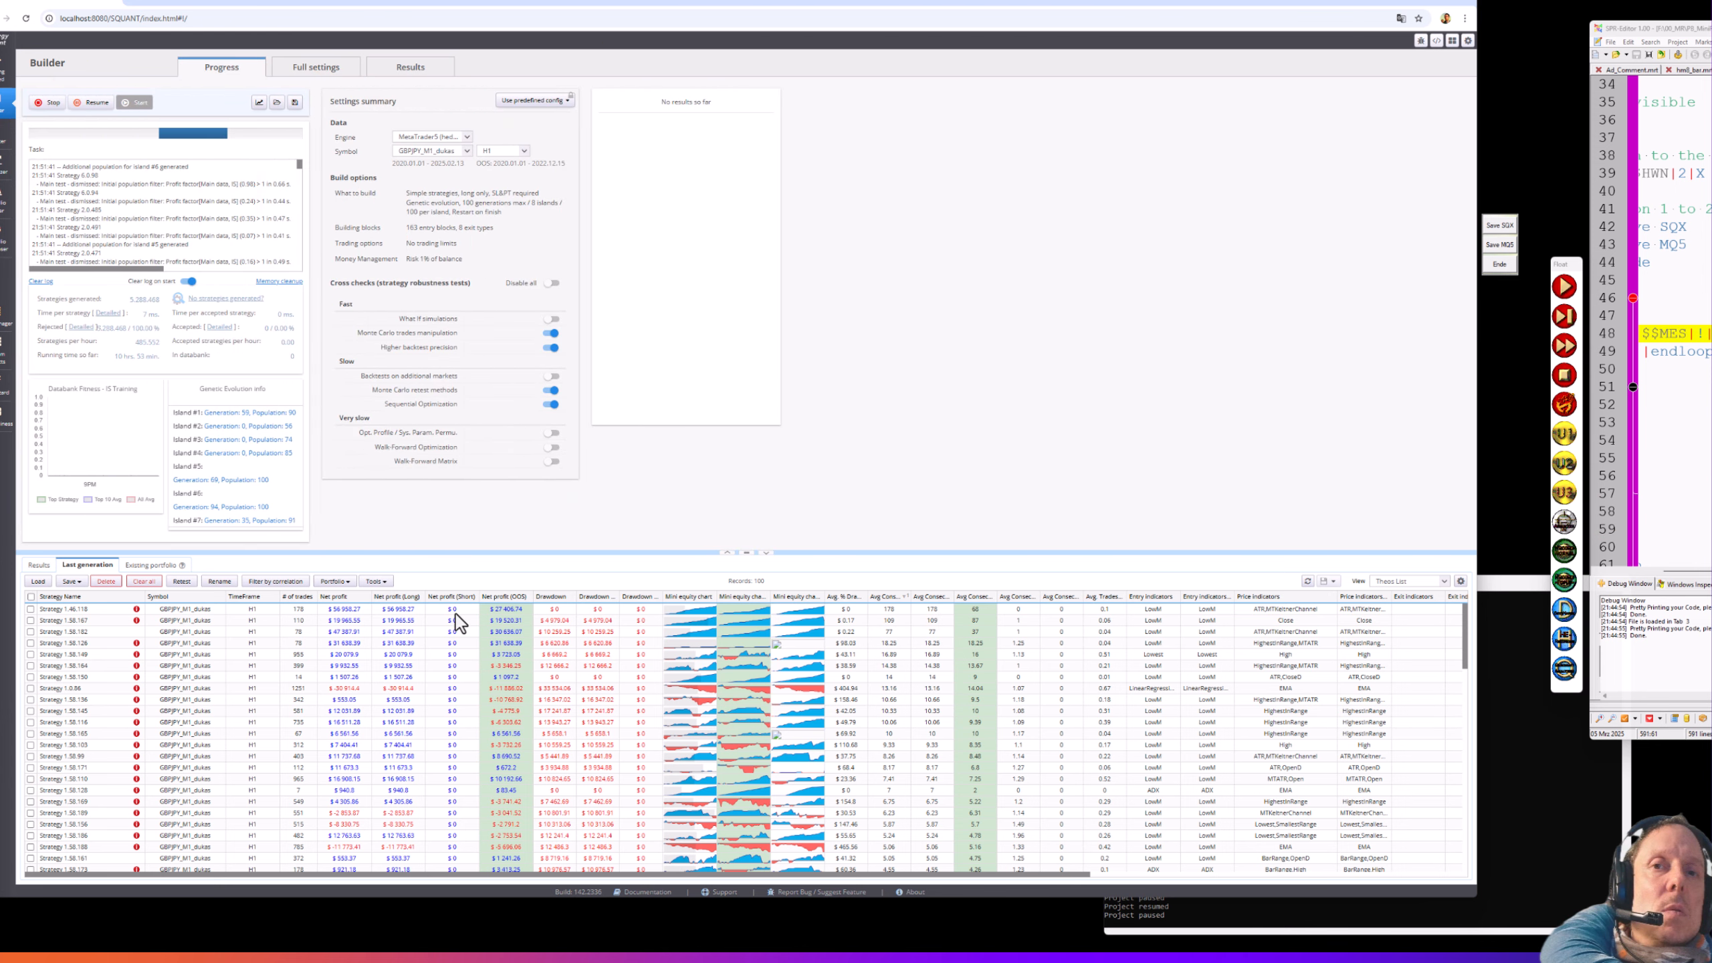
pyautogui.click(396, 610)
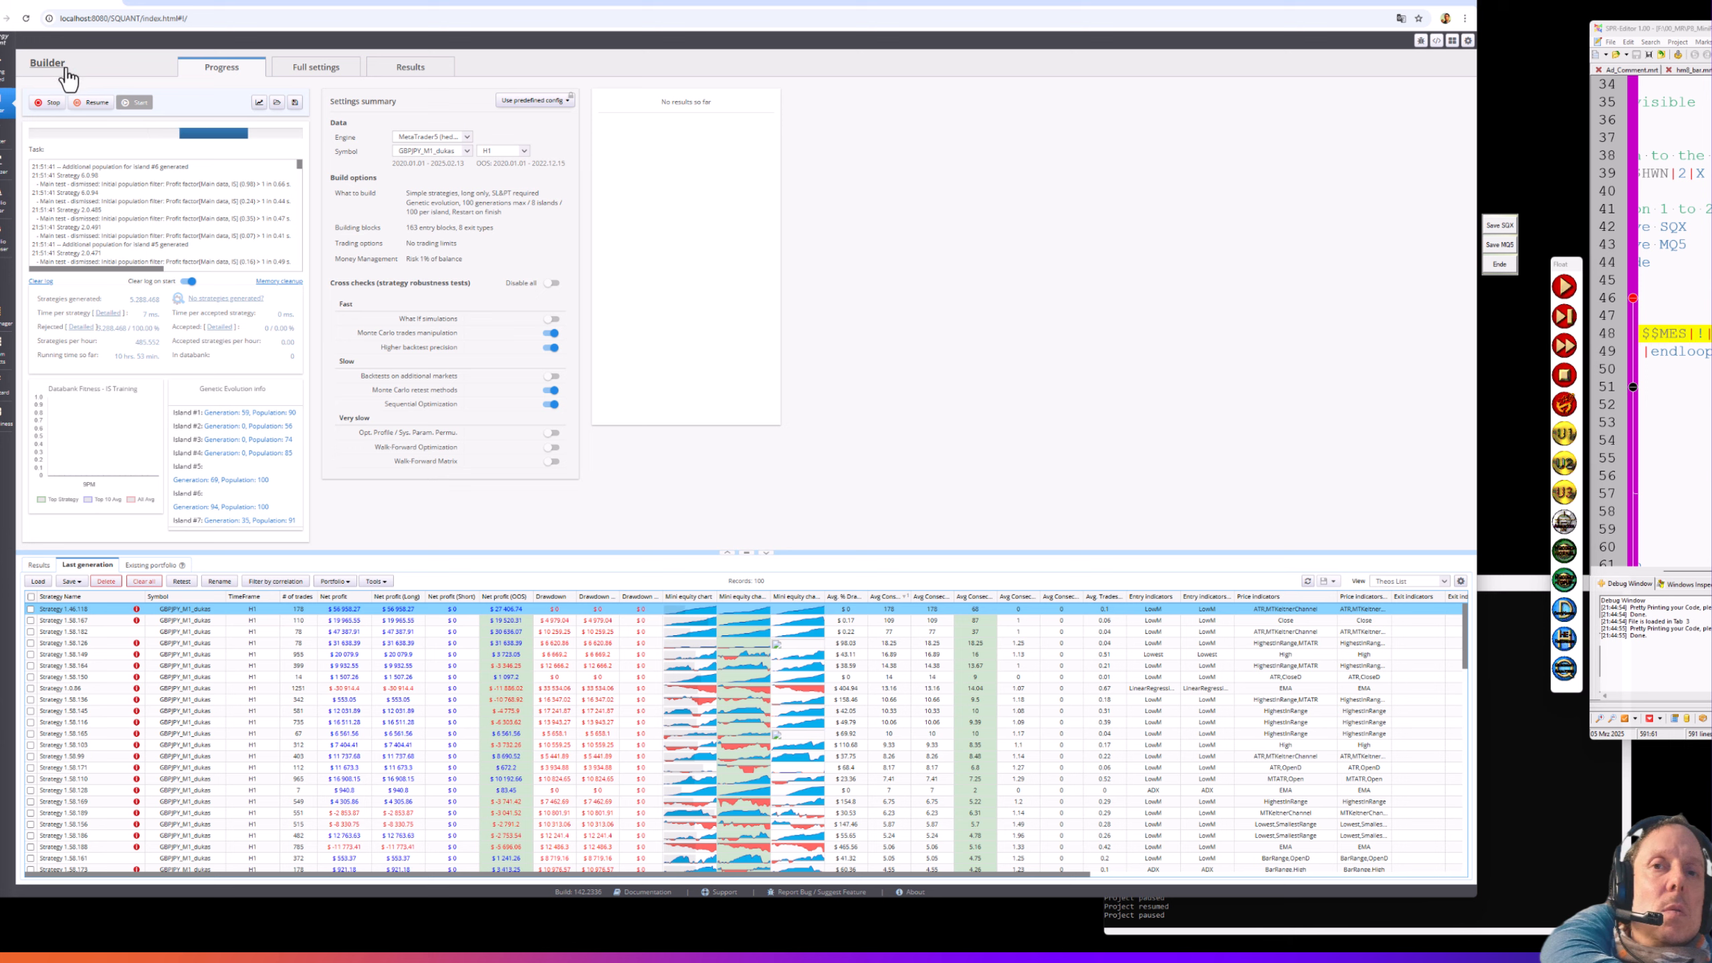
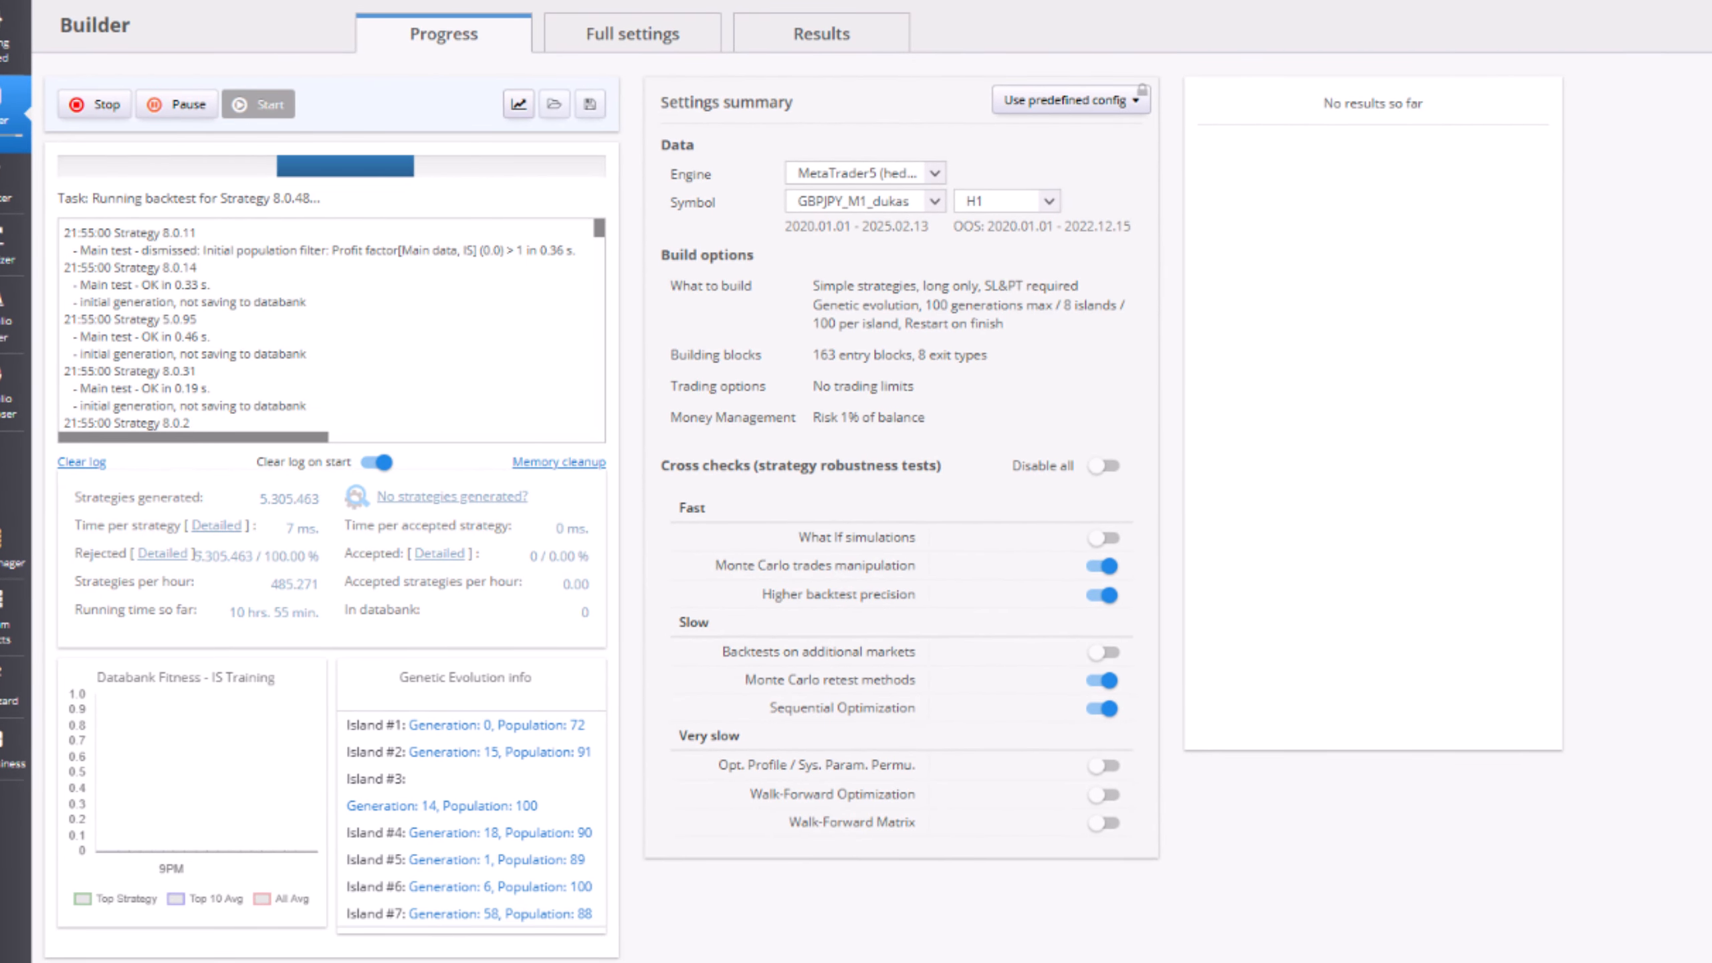
# - View the build's genetic evolution options and switch the evolution panel to the heap memory chart
pyautogui.click(608, 51)
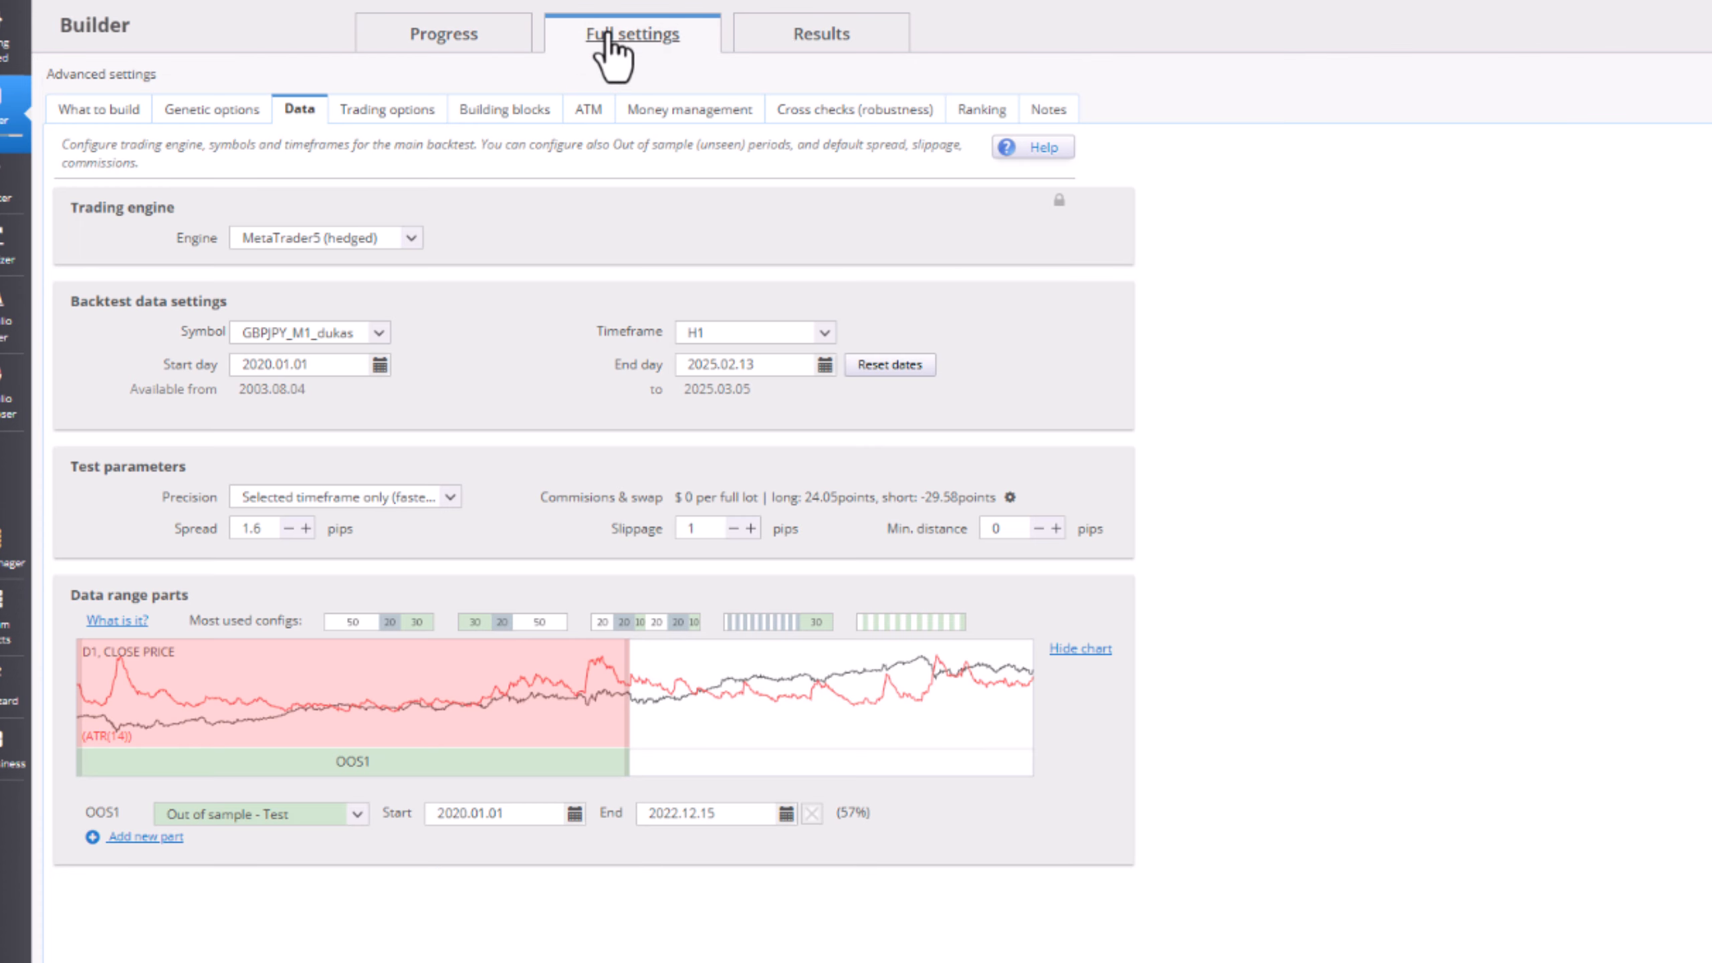
pyautogui.click(223, 109)
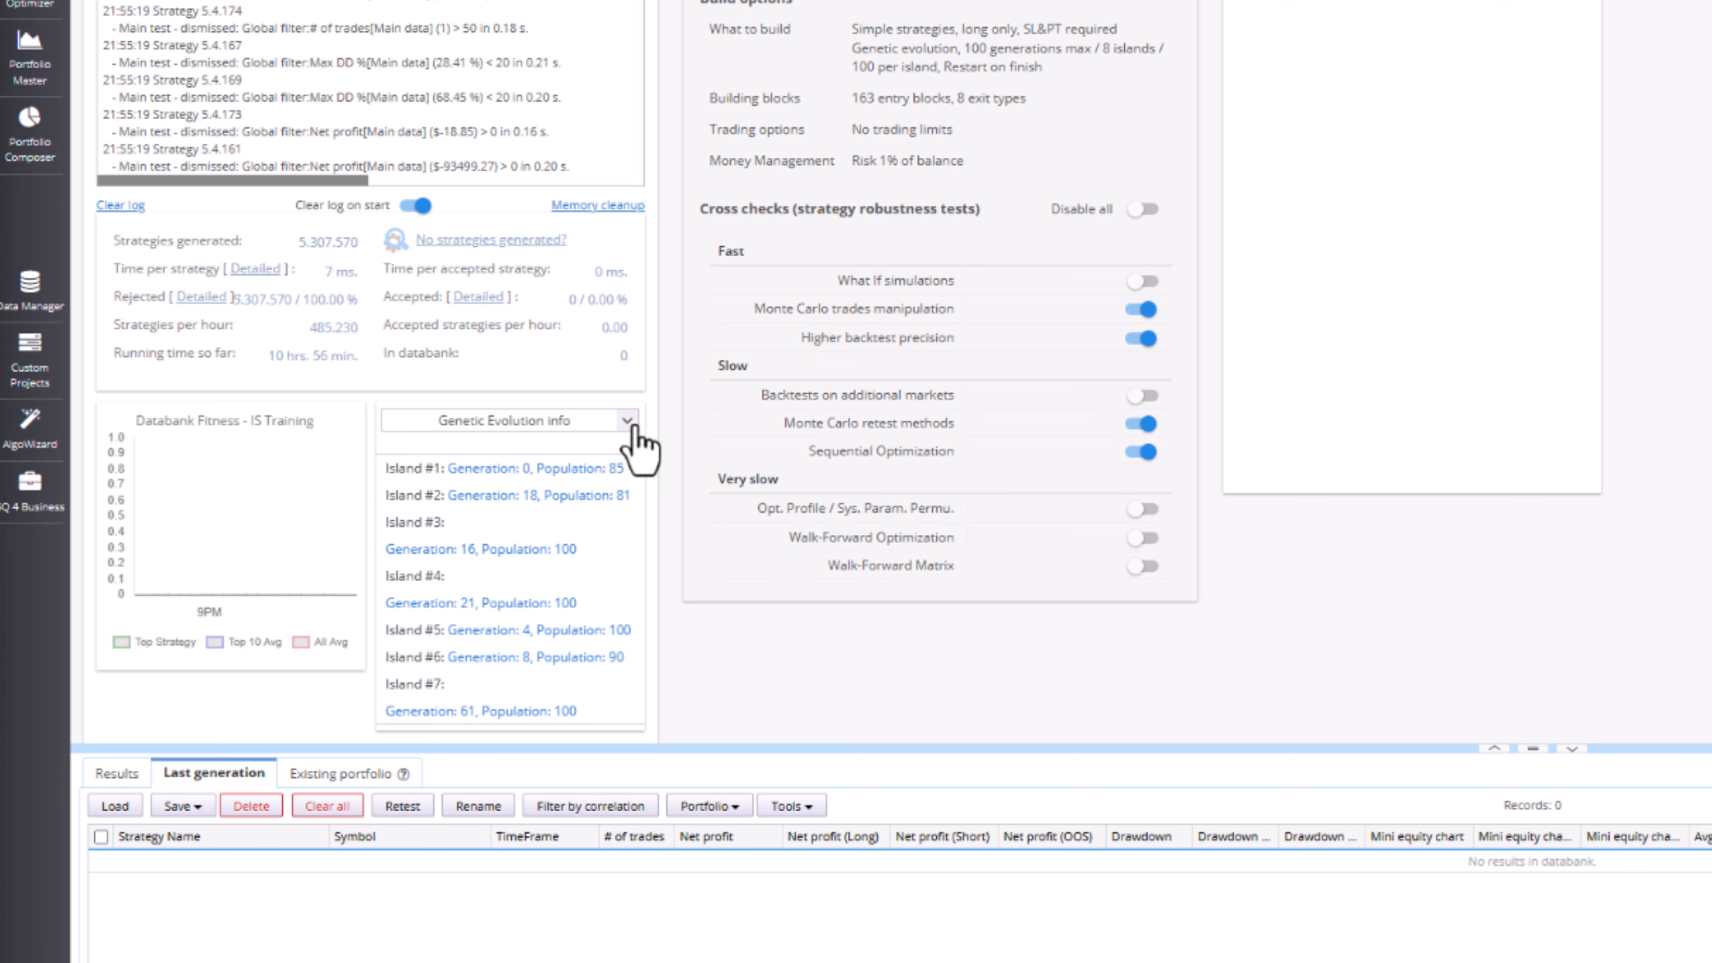
pyautogui.click(623, 428)
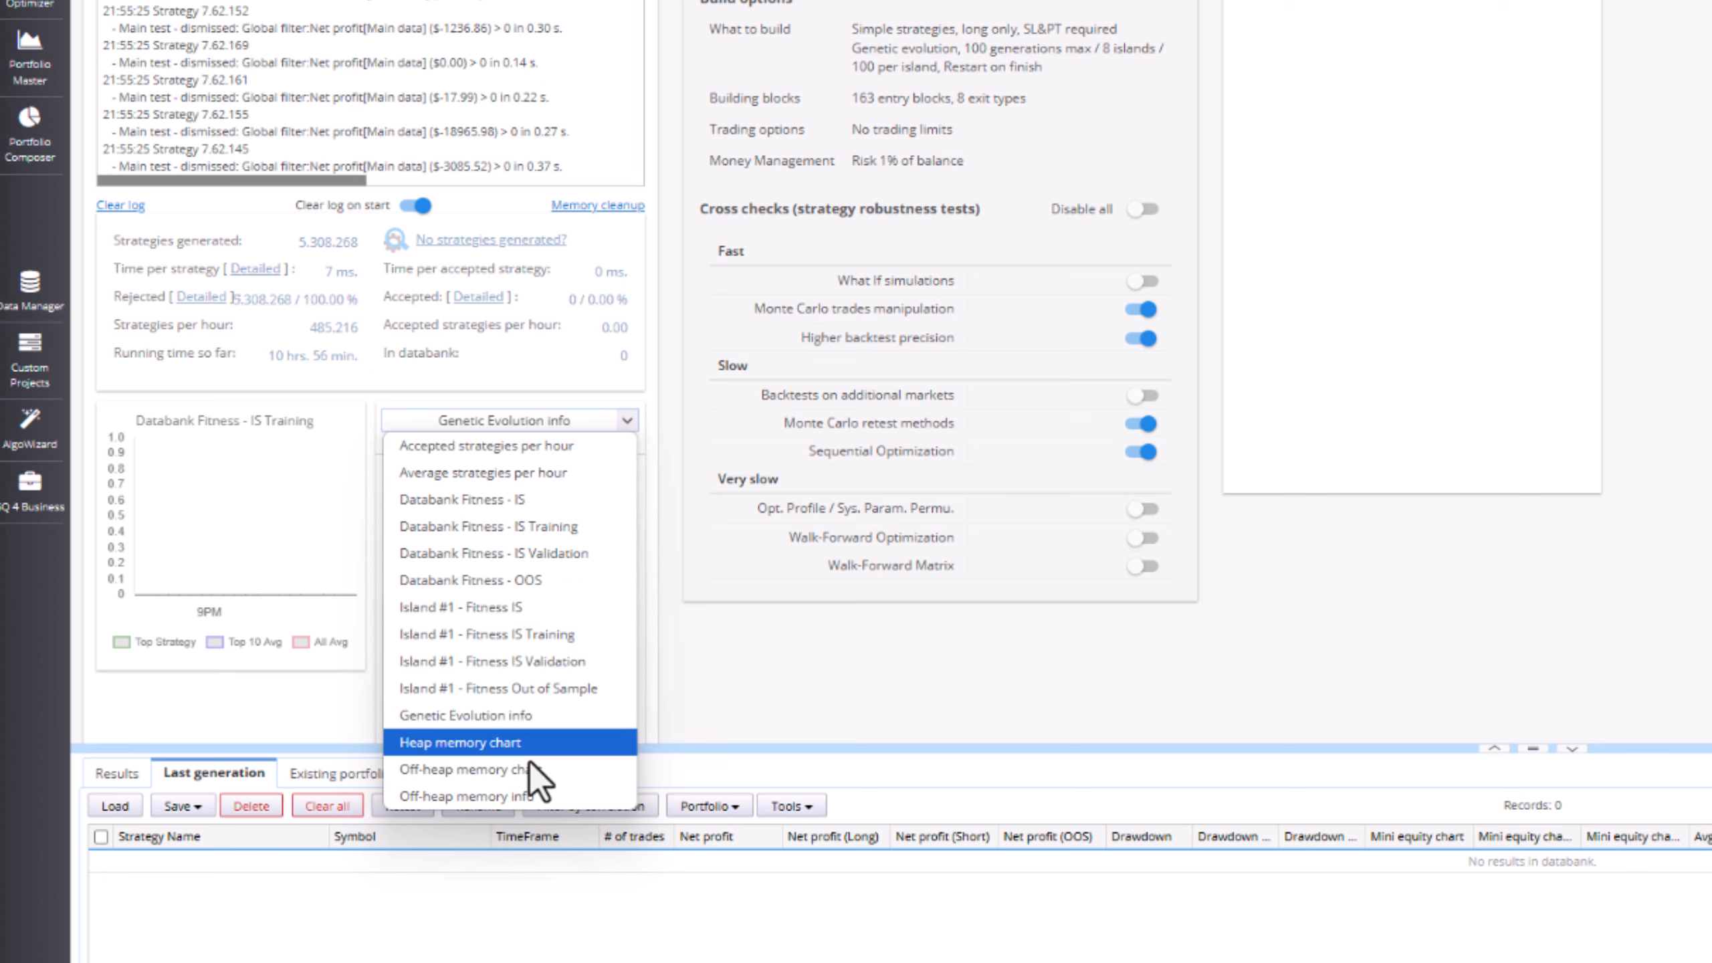
pyautogui.click(530, 740)
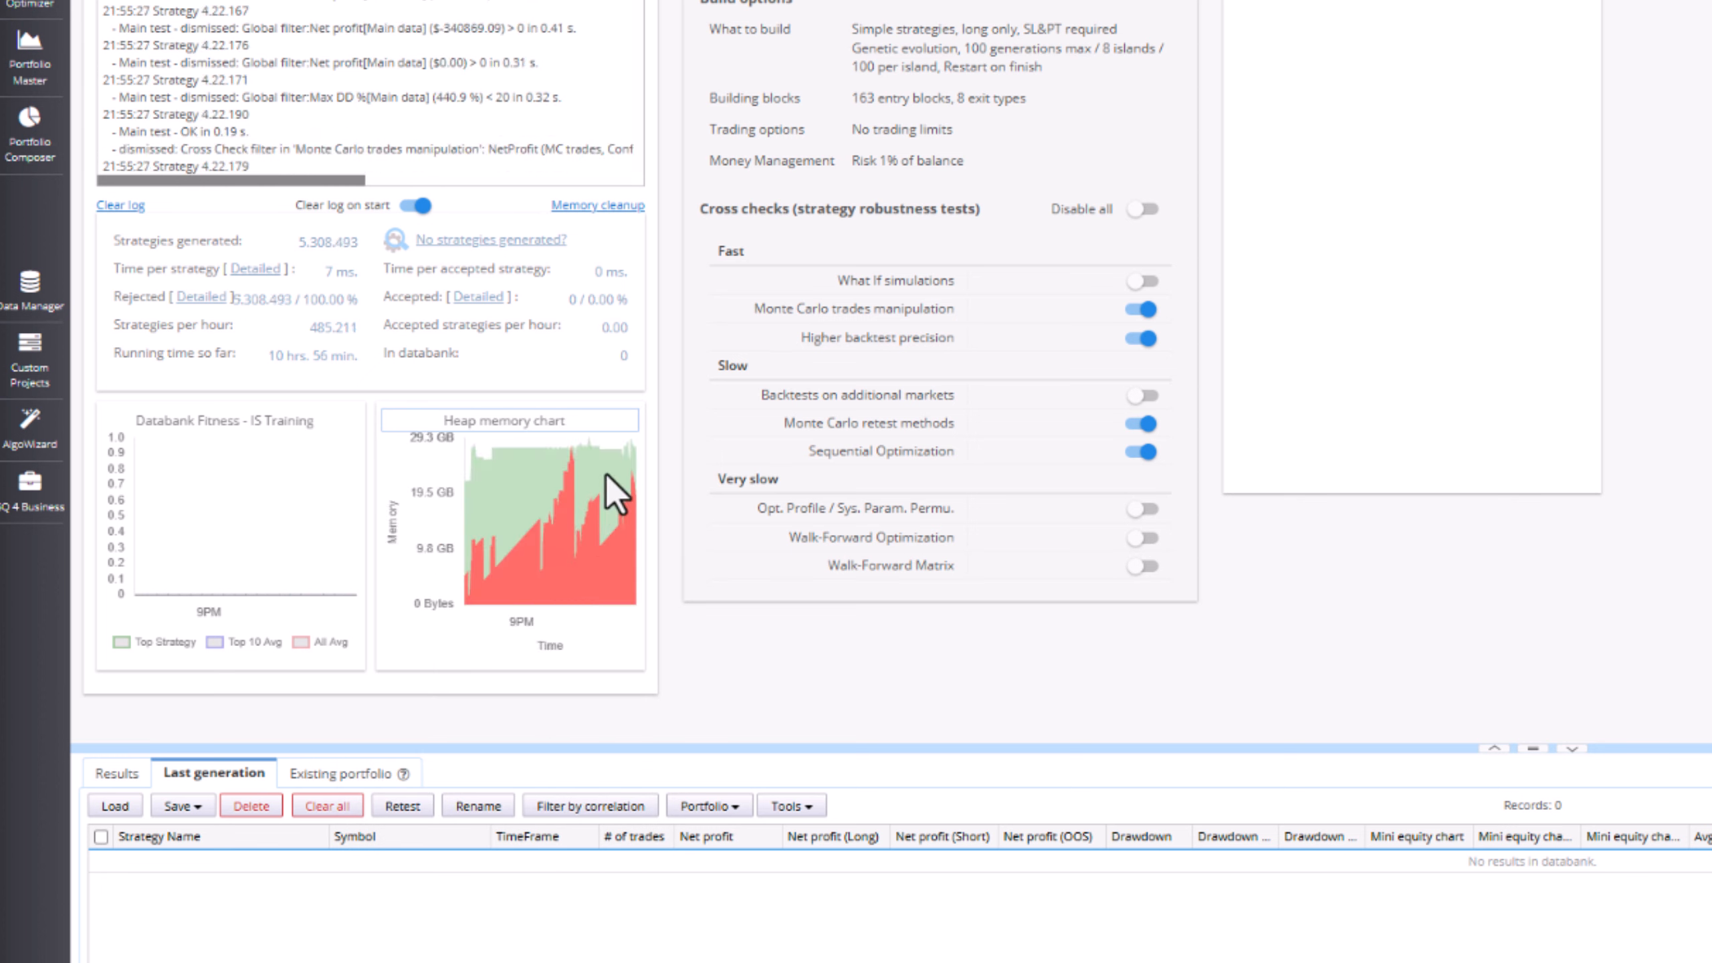
# - Restore the Genetic Evolution info panel and set the fitness chart to Island #1 - Fitness IS
pyautogui.click(625, 426)
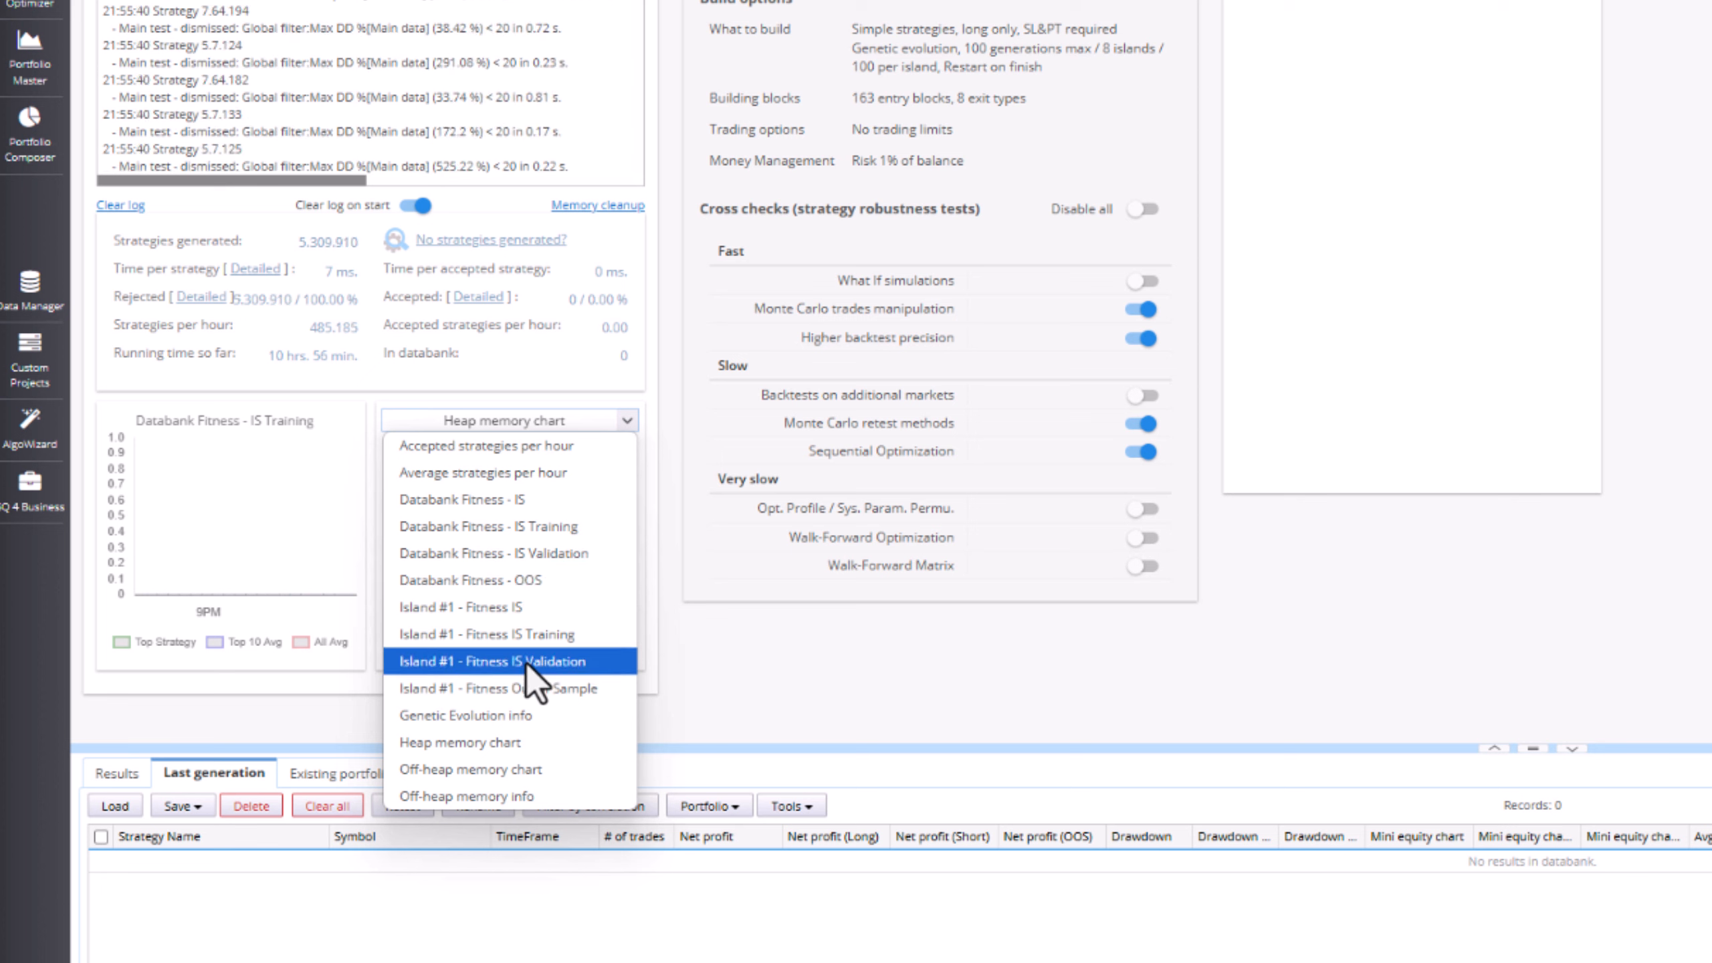
pyautogui.click(526, 722)
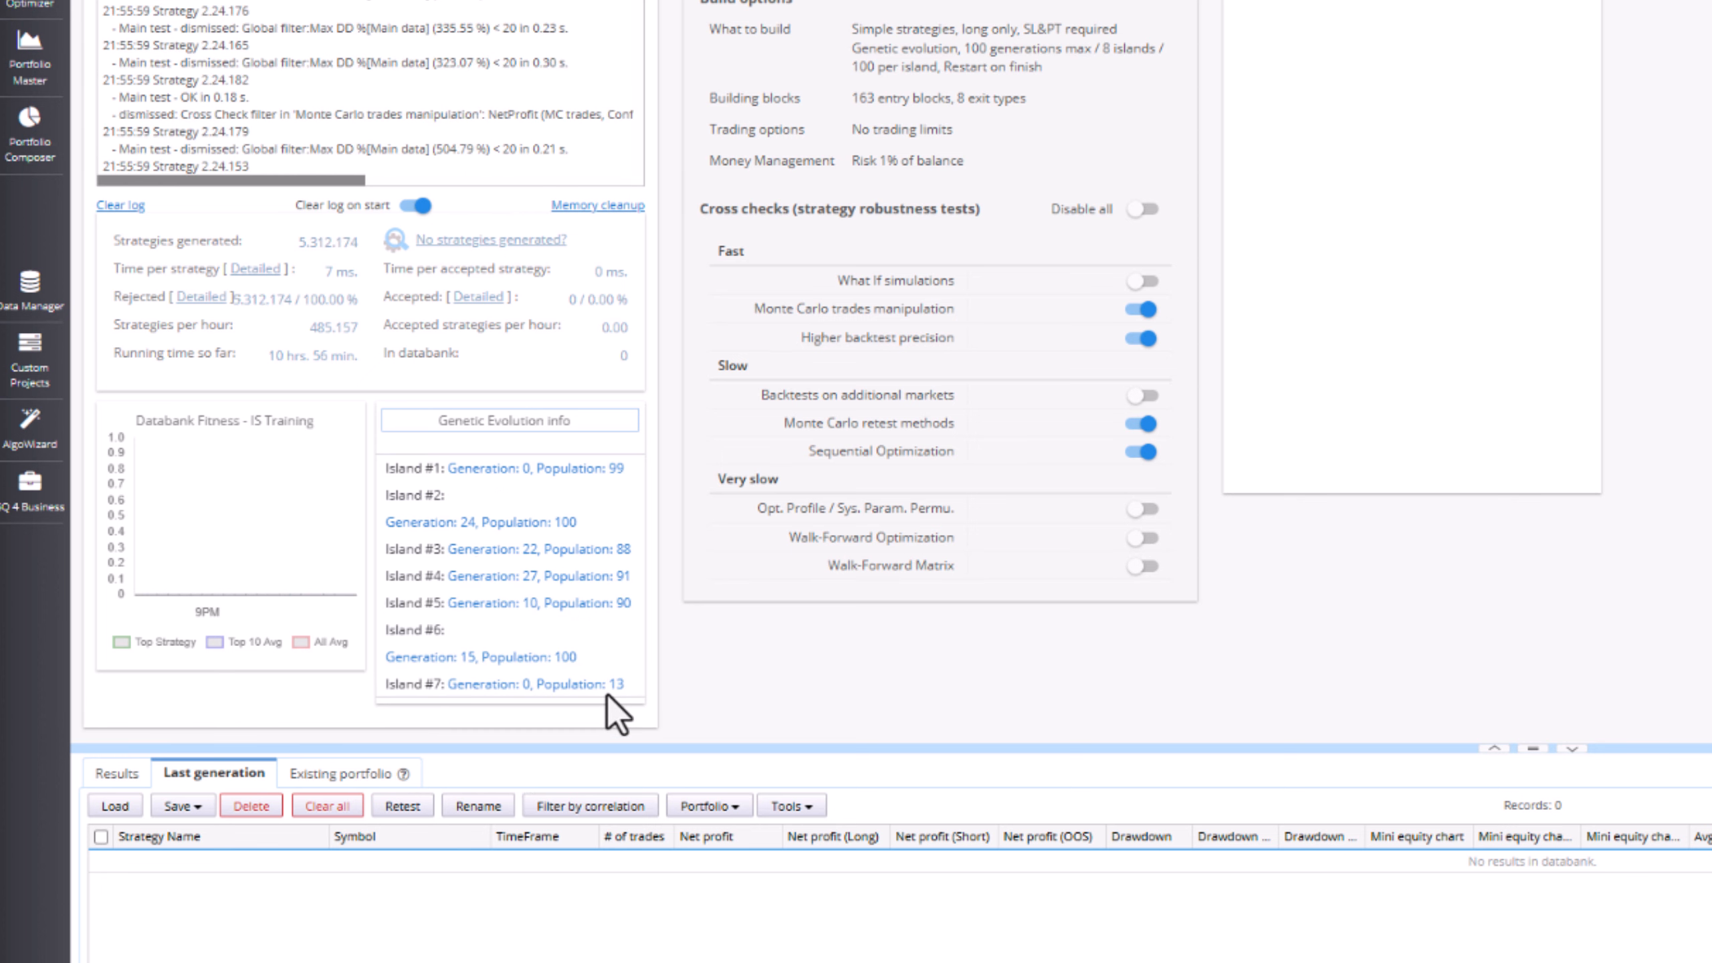
pyautogui.click(240, 423)
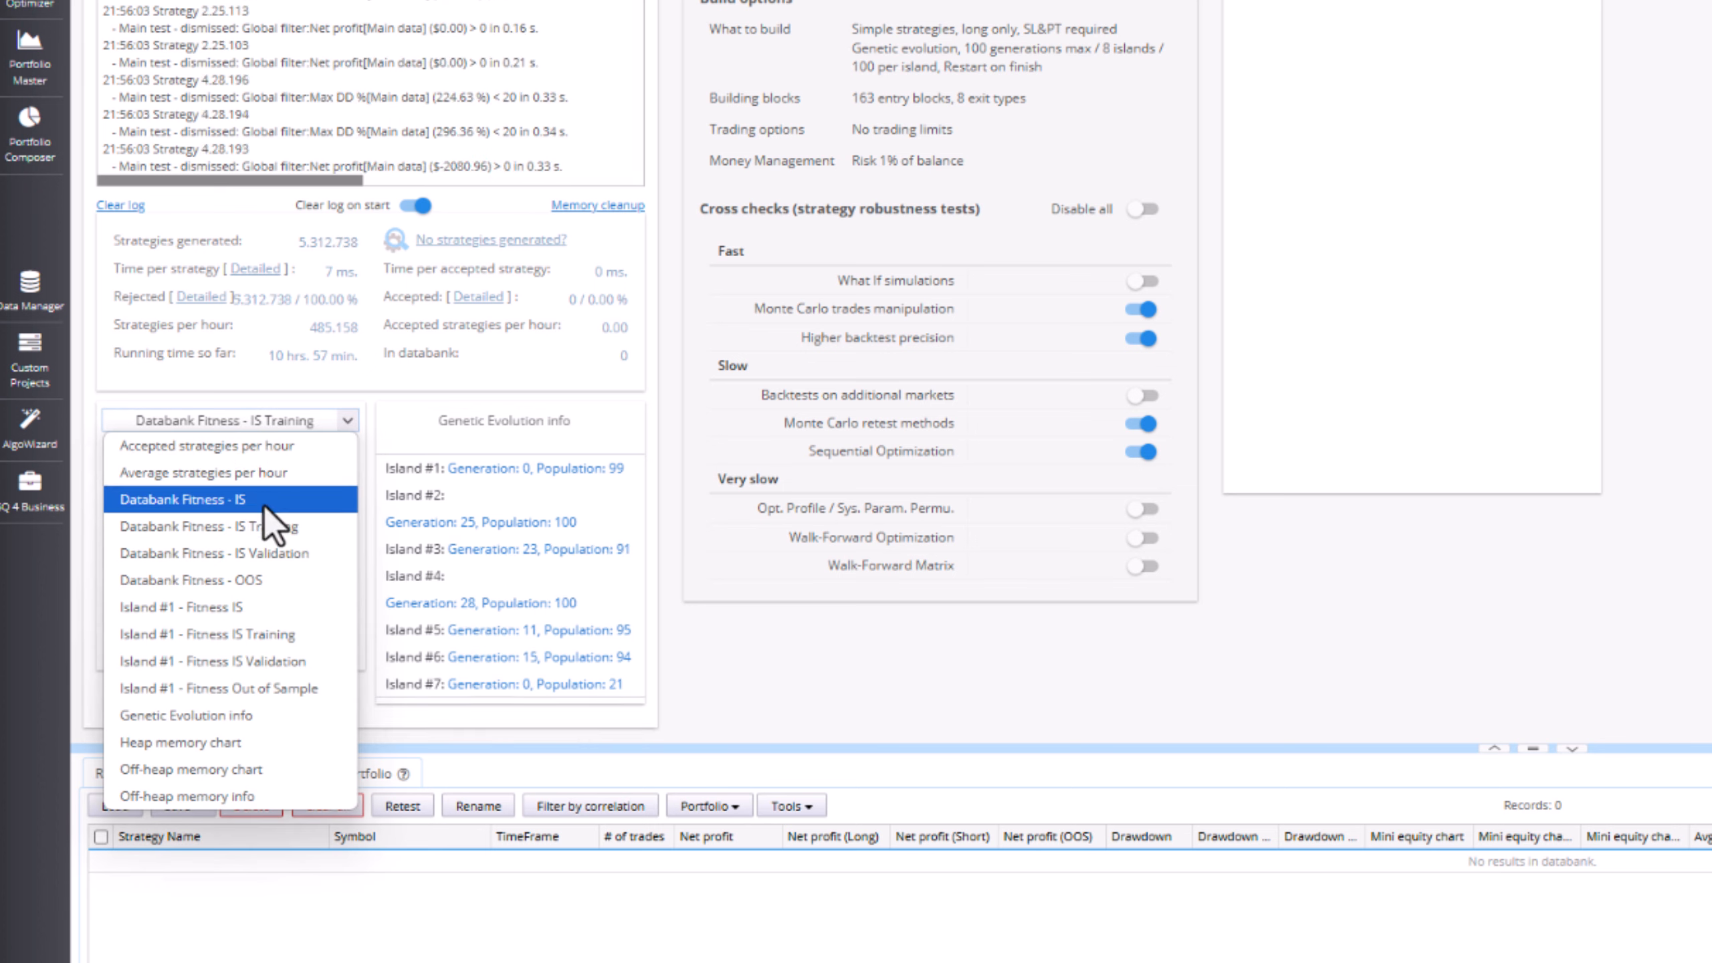
pyautogui.click(265, 599)
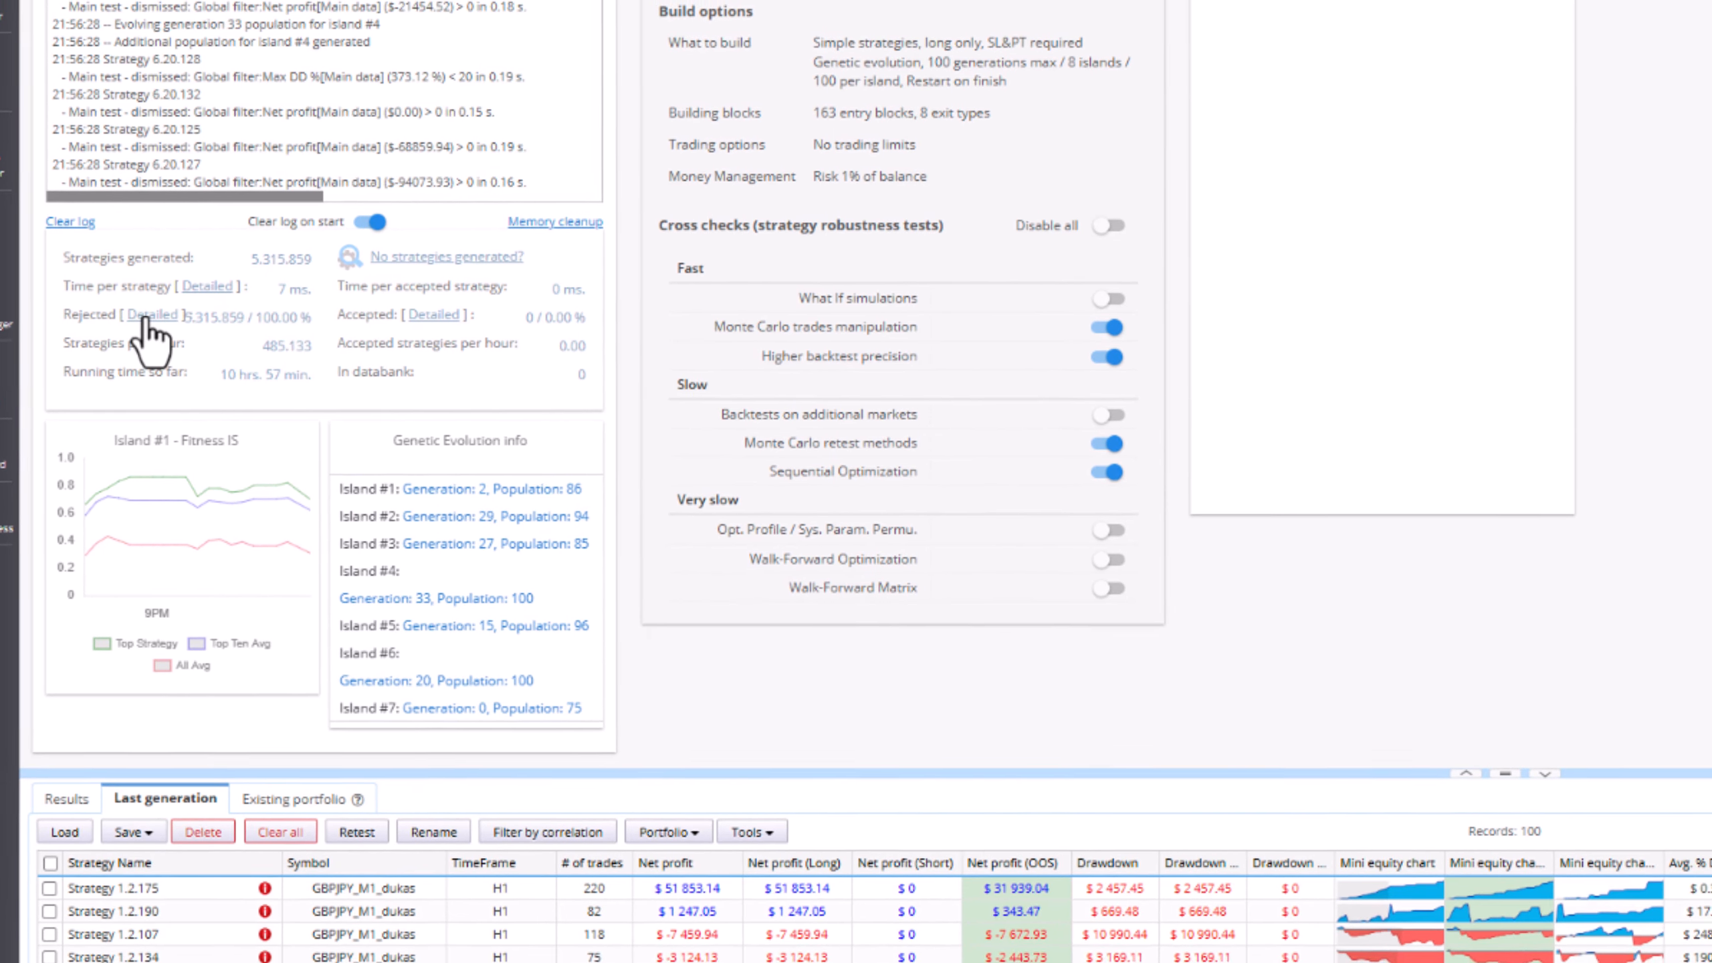
pyautogui.click(149, 316)
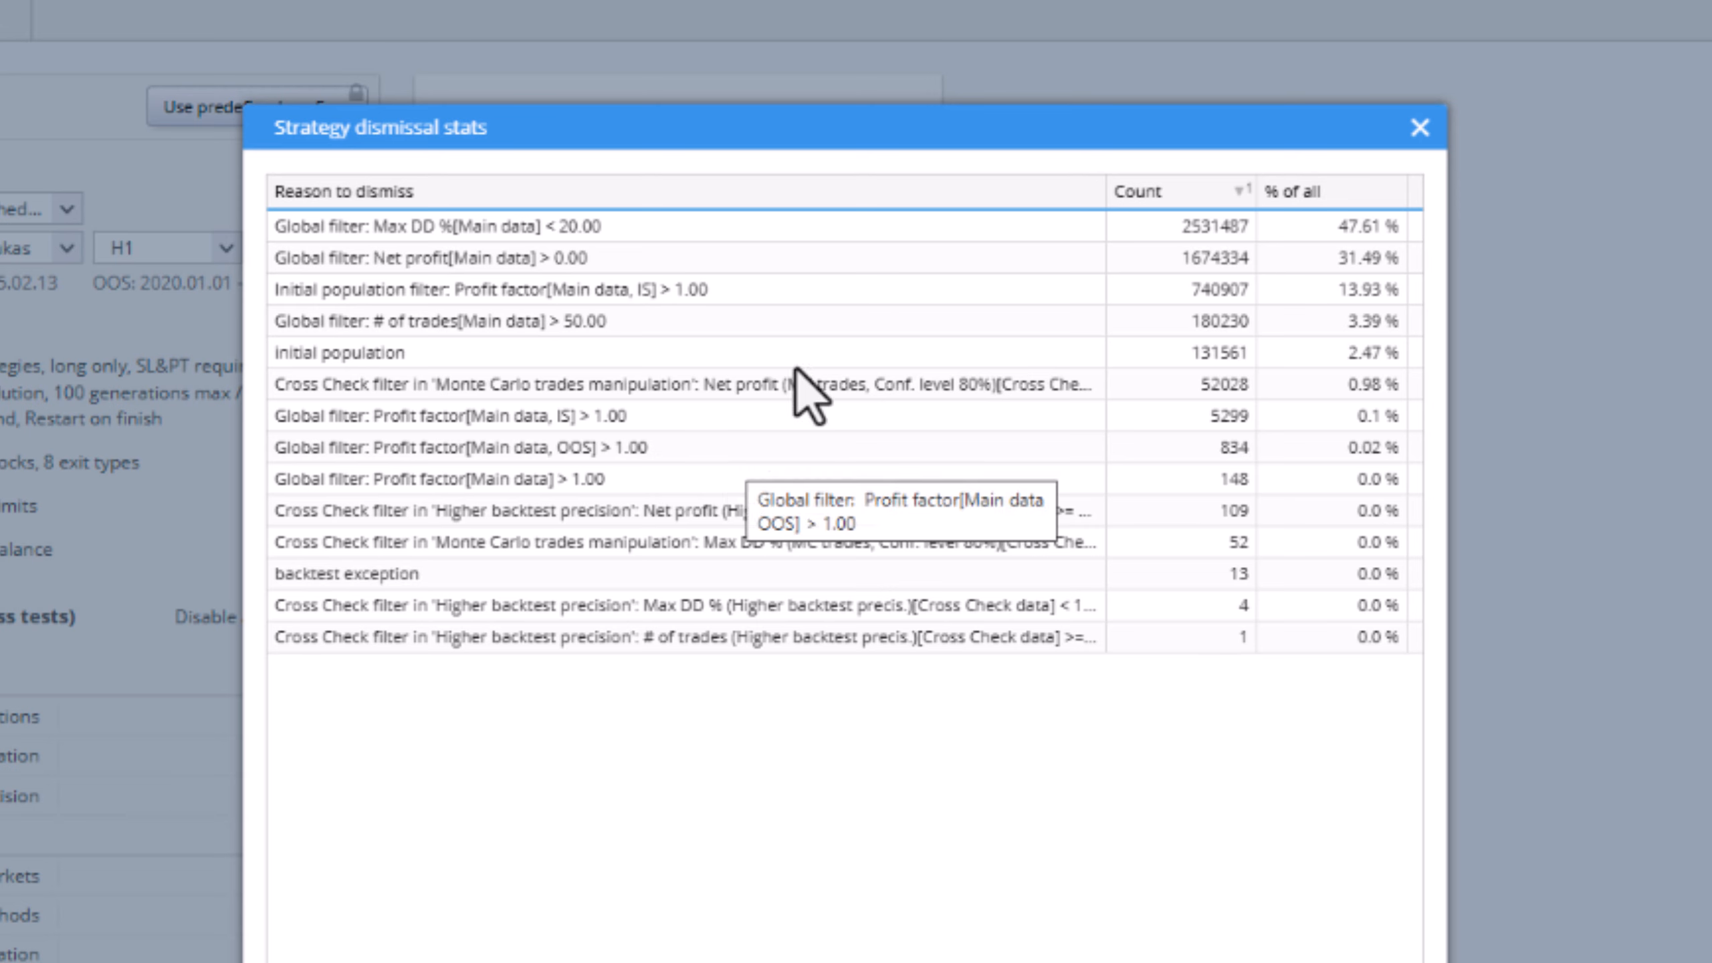
pyautogui.moveTo(822, 130); pyautogui.dragTo(824, 961)
pyautogui.moveTo(1710, 108); pyautogui.dragTo(1710, 35)
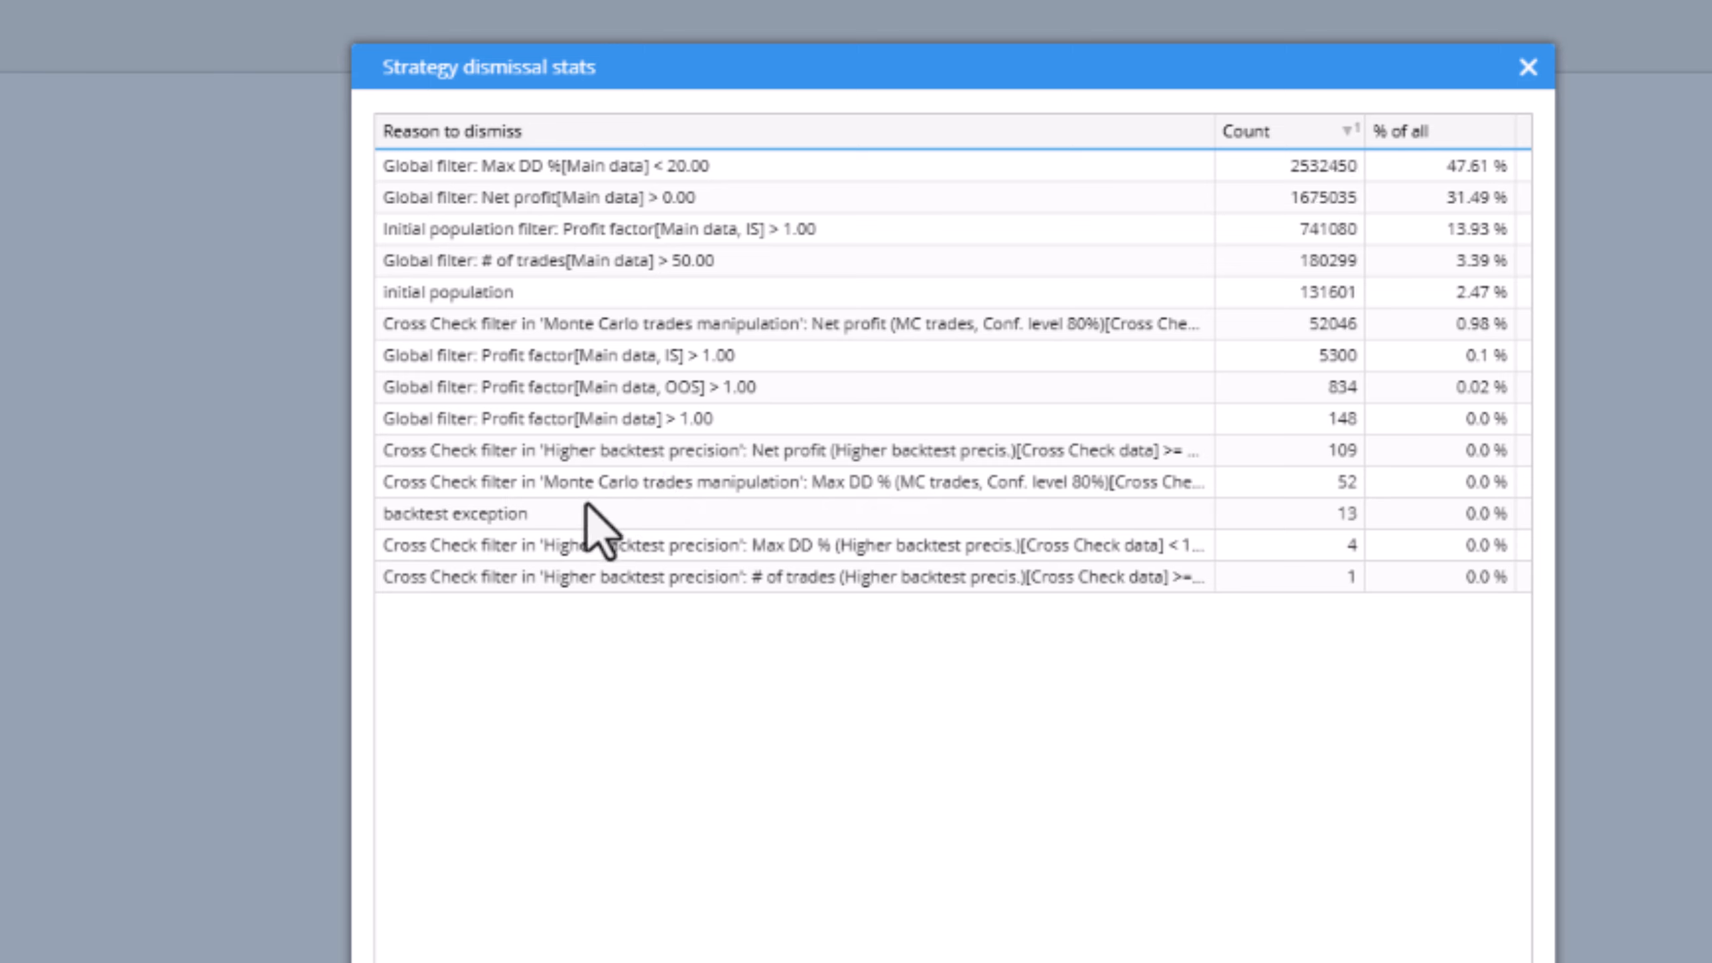
pyautogui.click(542, 510)
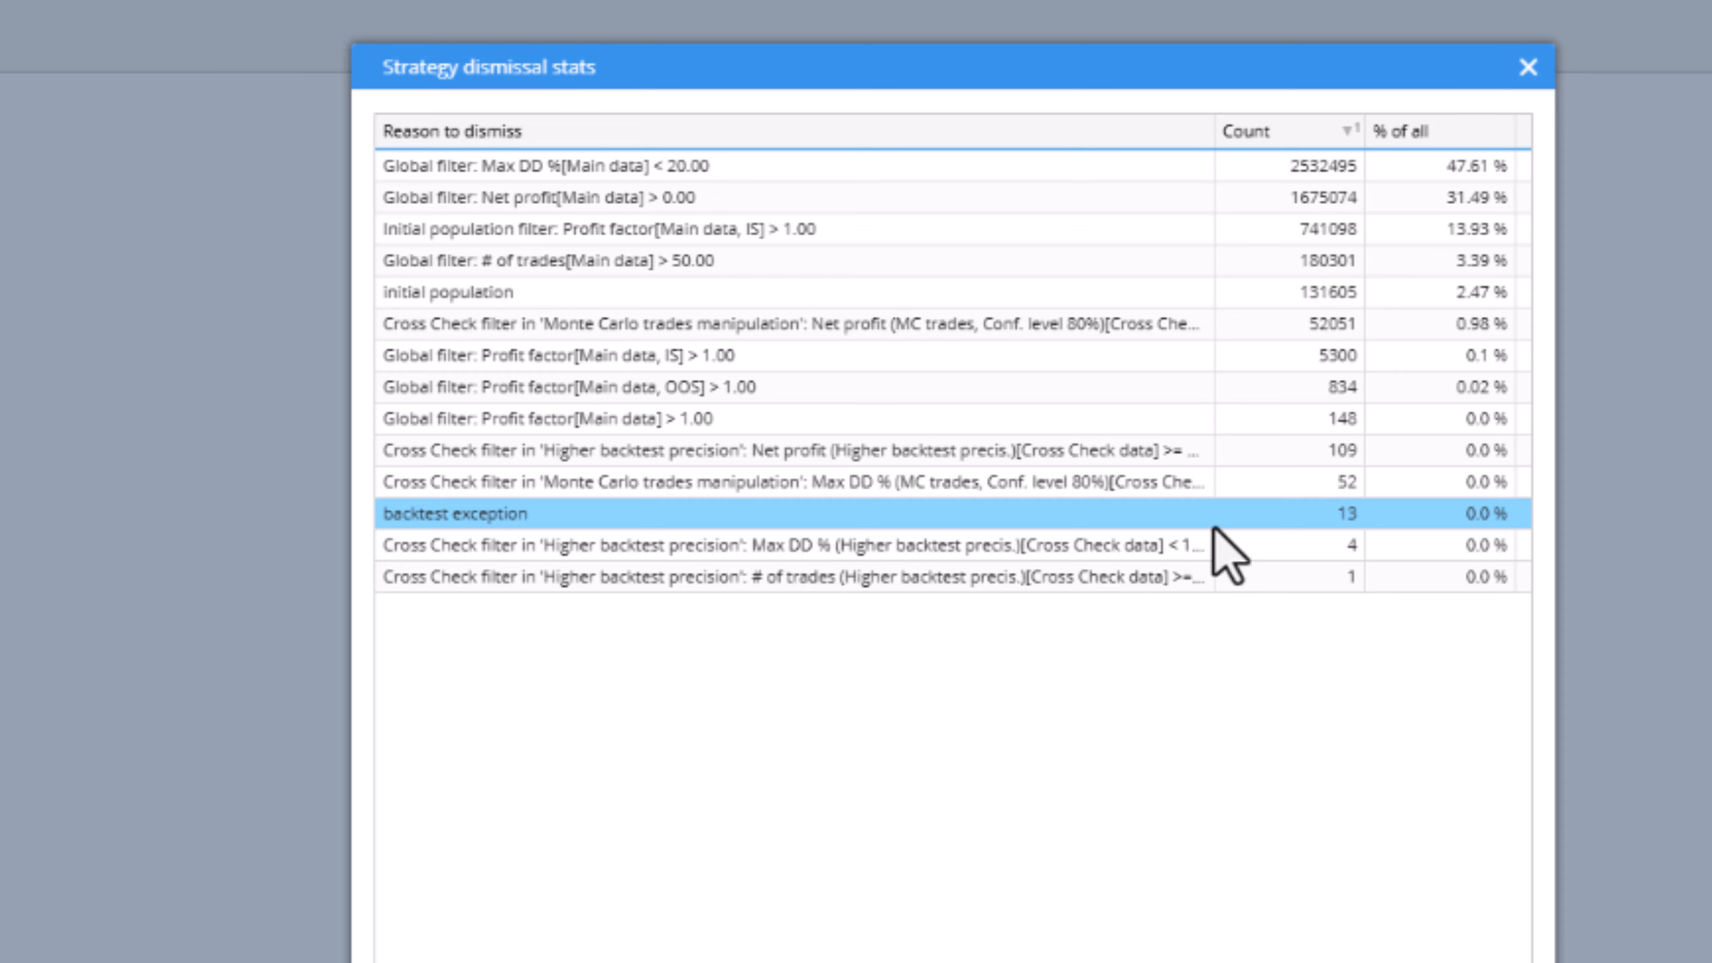
pyautogui.click(1348, 520)
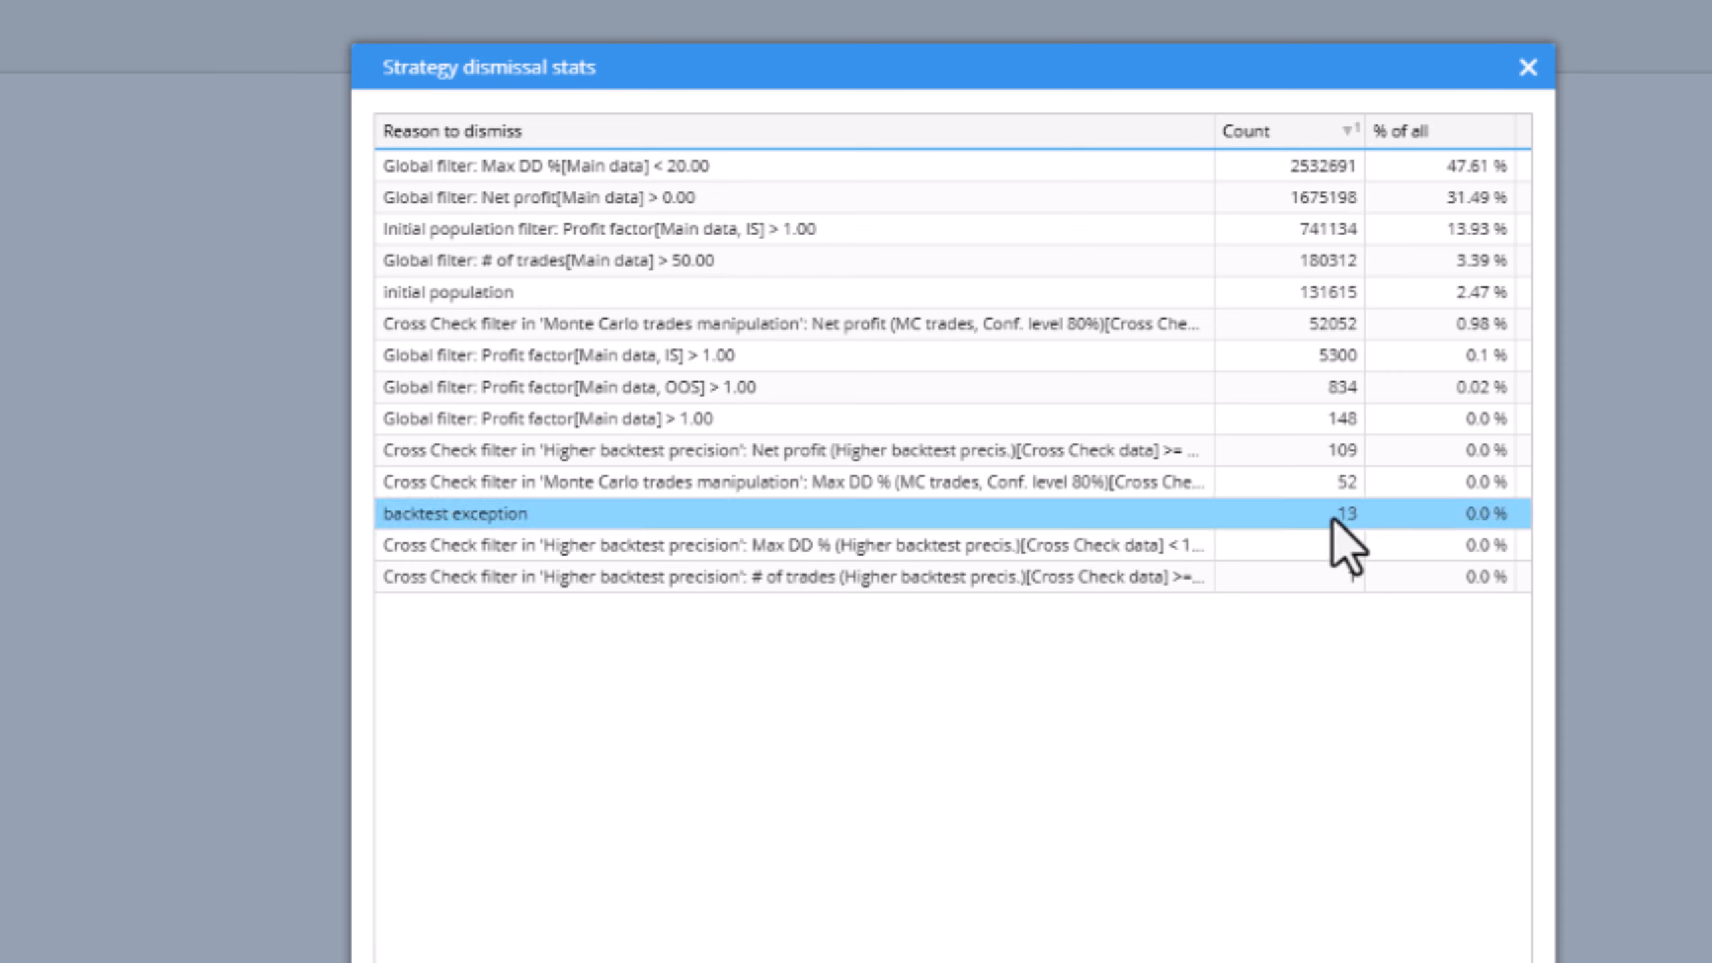
pyautogui.click(1167, 512)
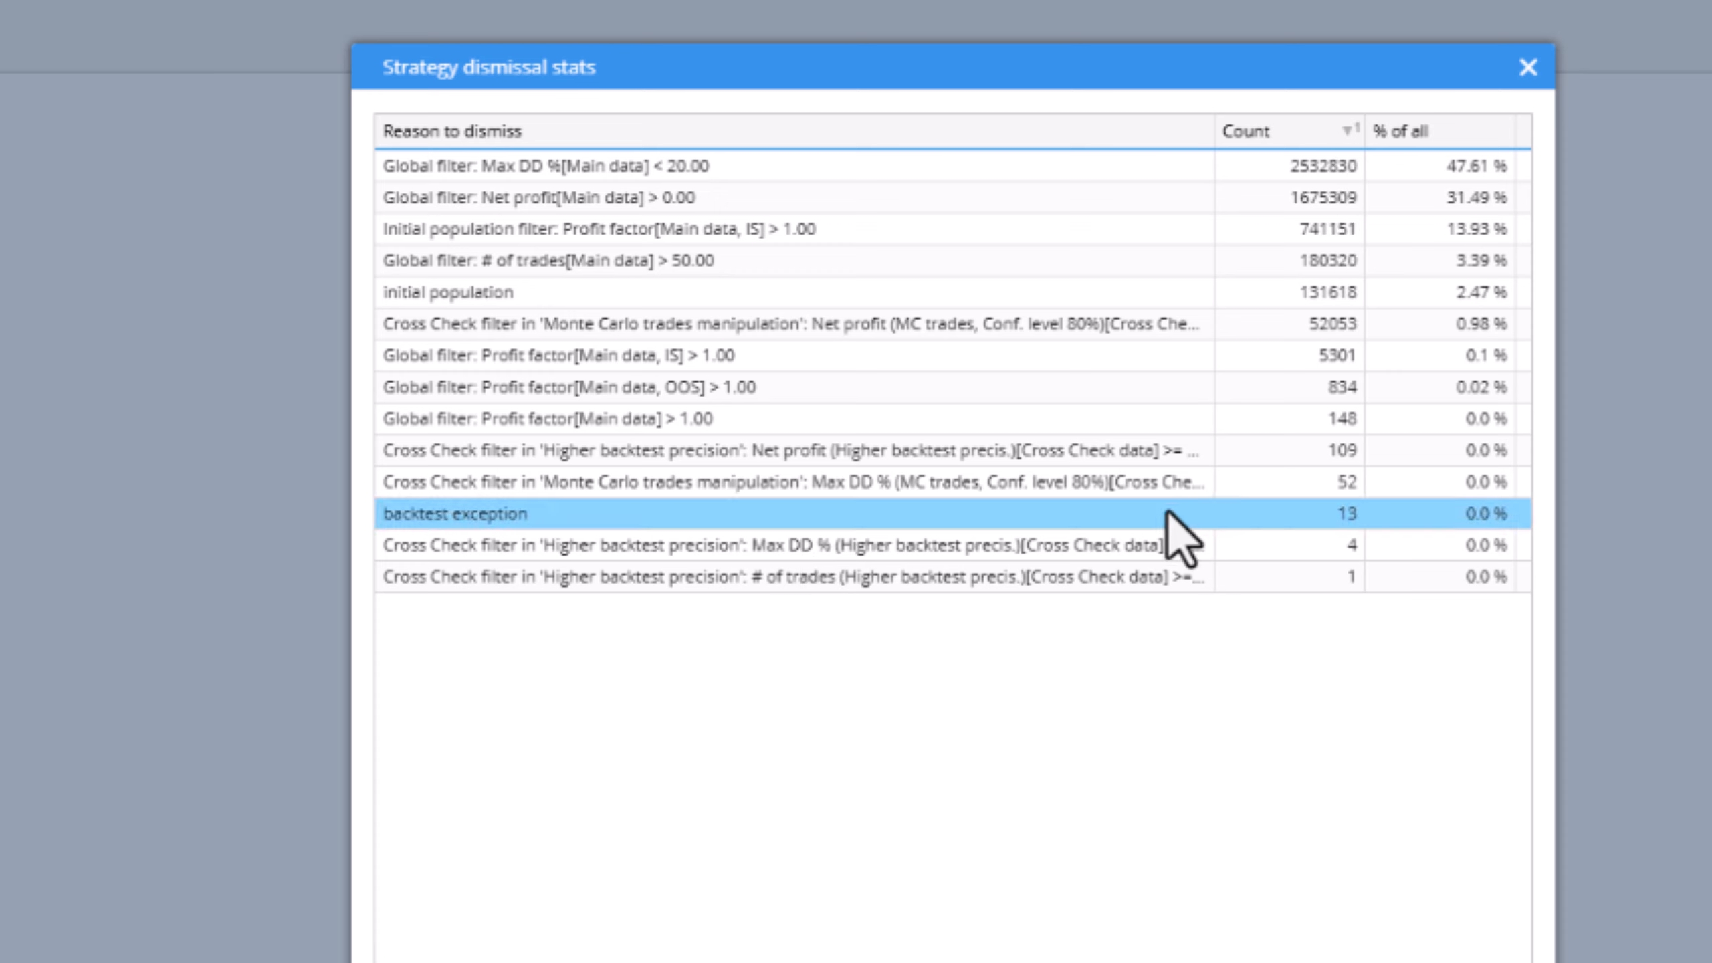
pyautogui.click(1529, 67)
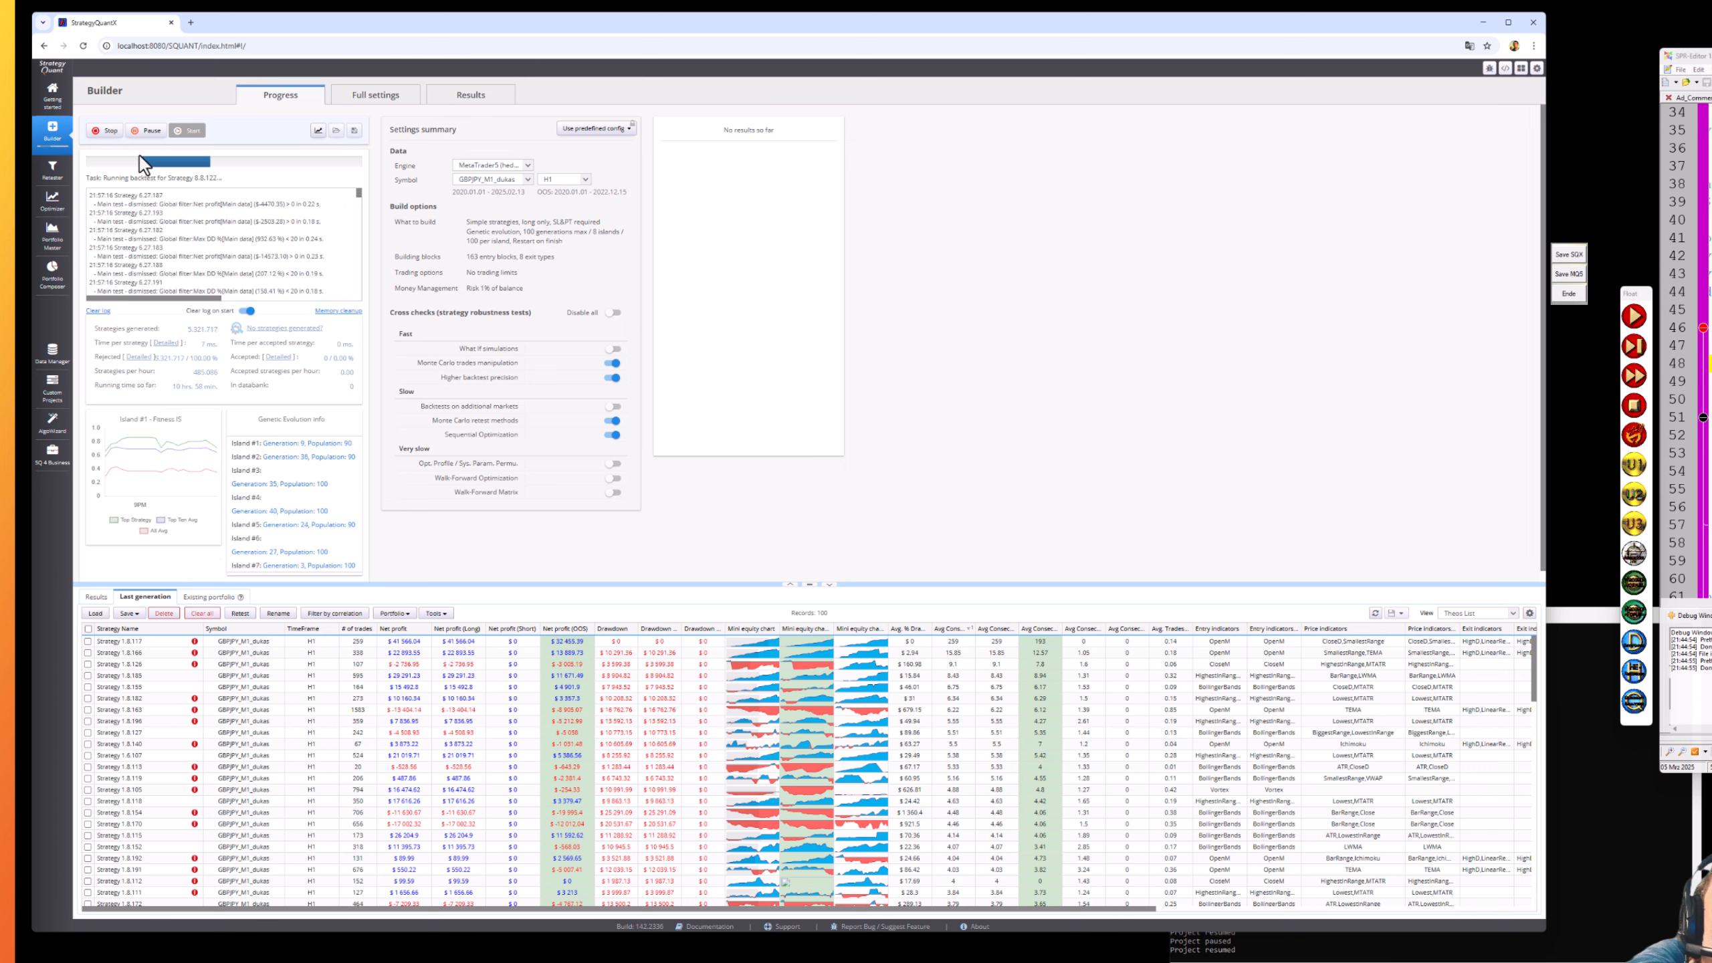
# - Pause the build and tick Strategy 1.8.117, the top row of the Last generation list
pyautogui.click(146, 131)
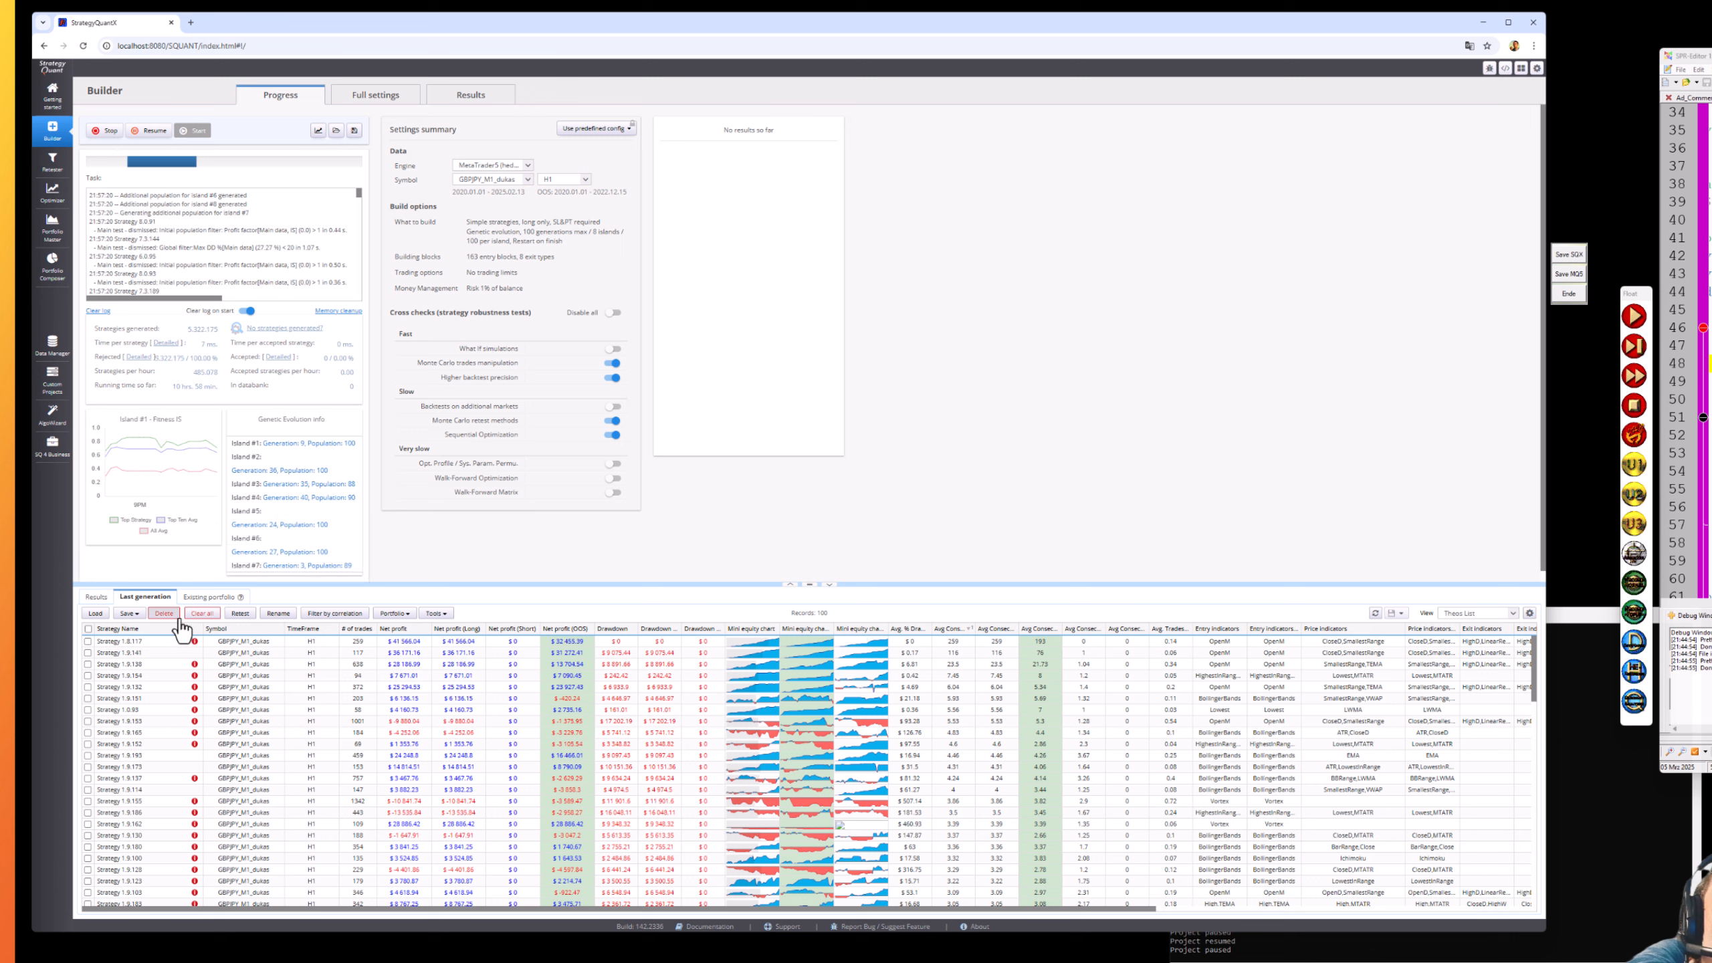
pyautogui.click(87, 641)
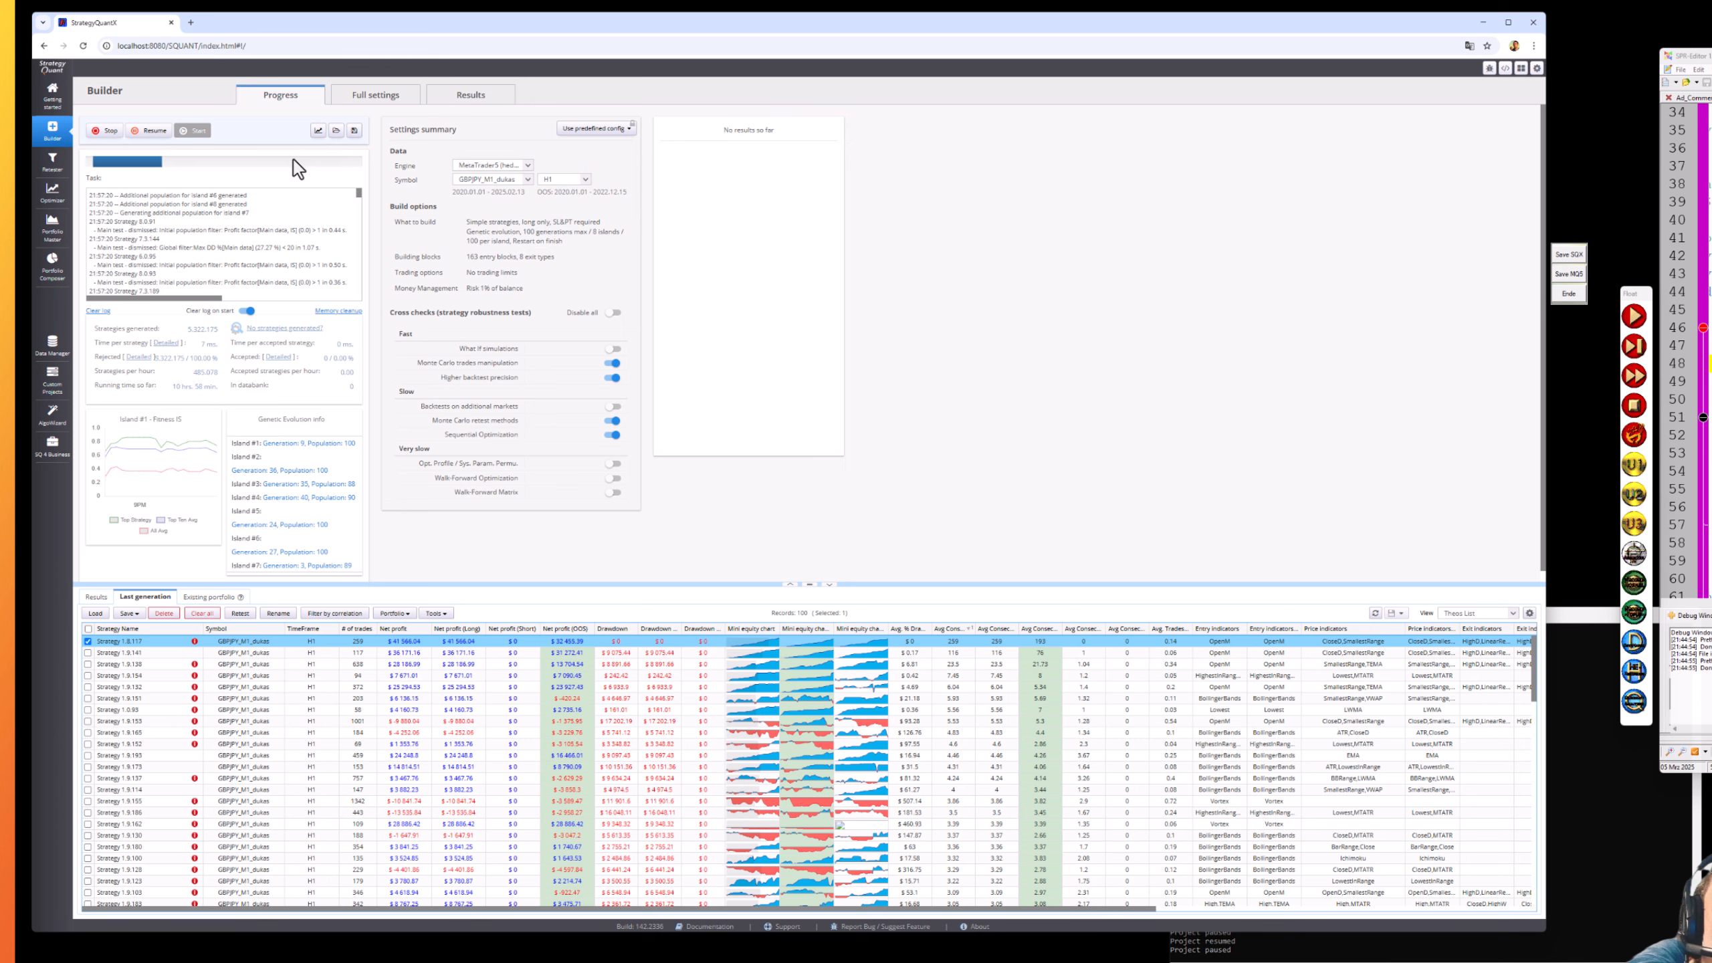
# - Show Strategy 1.8.117's List of trades in Results and scroll through it to 2023
pyautogui.click(484, 99)
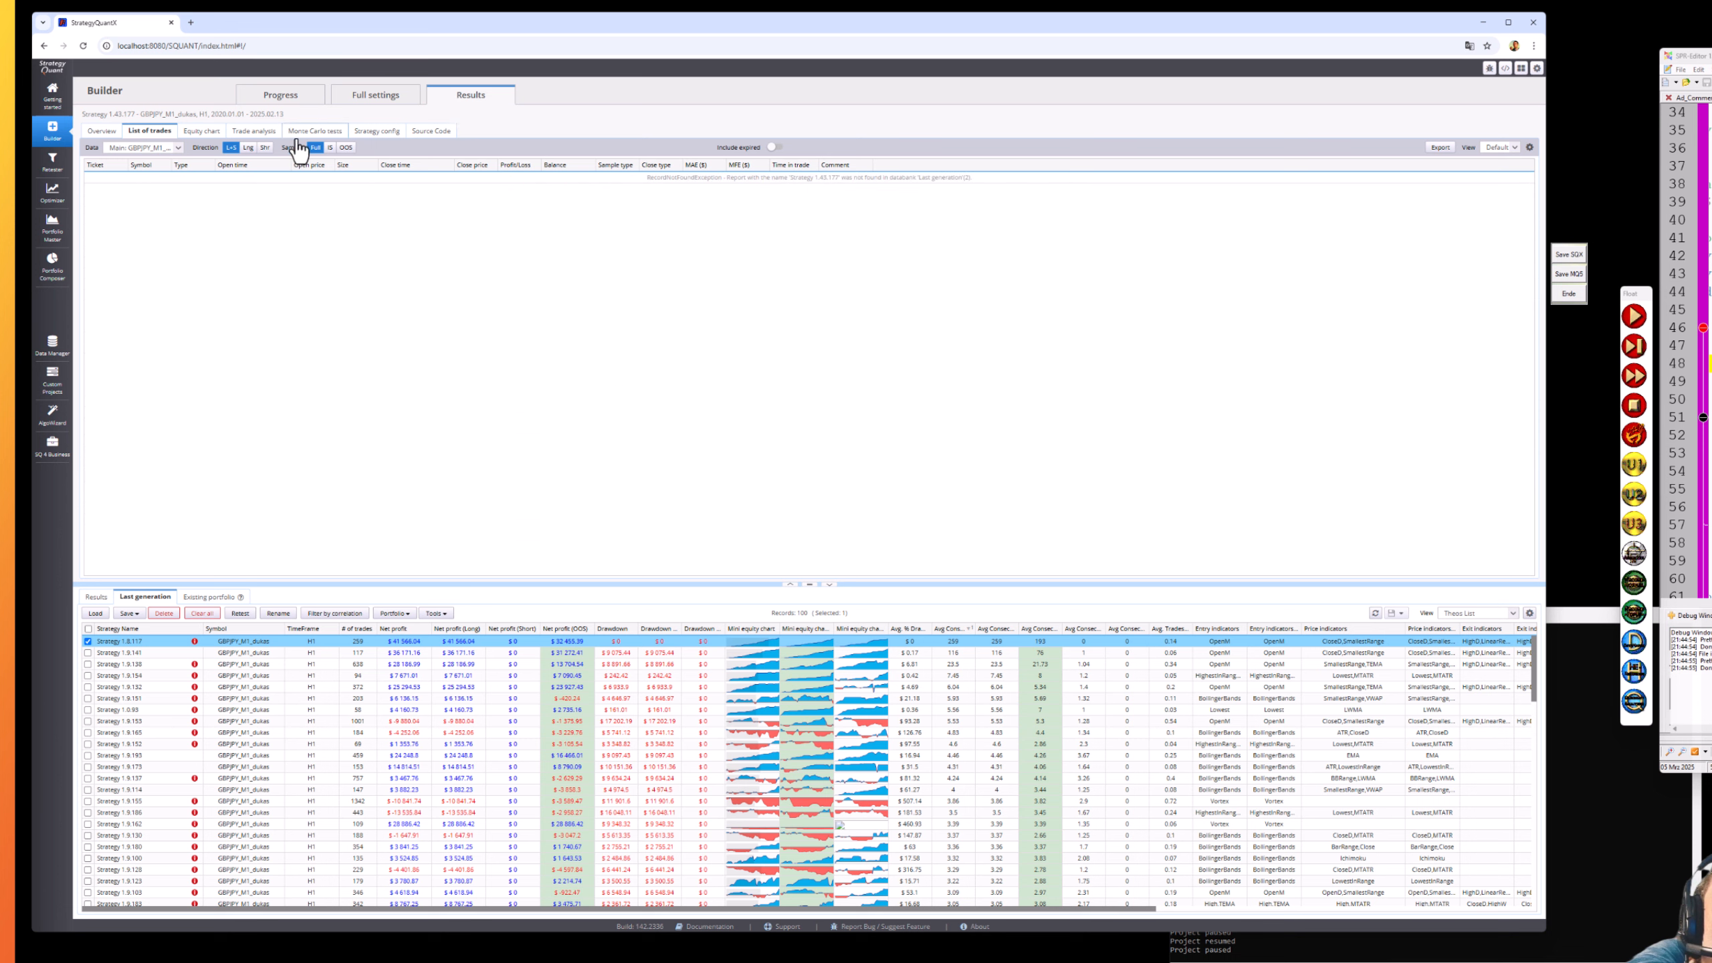
pyautogui.click(629, 643)
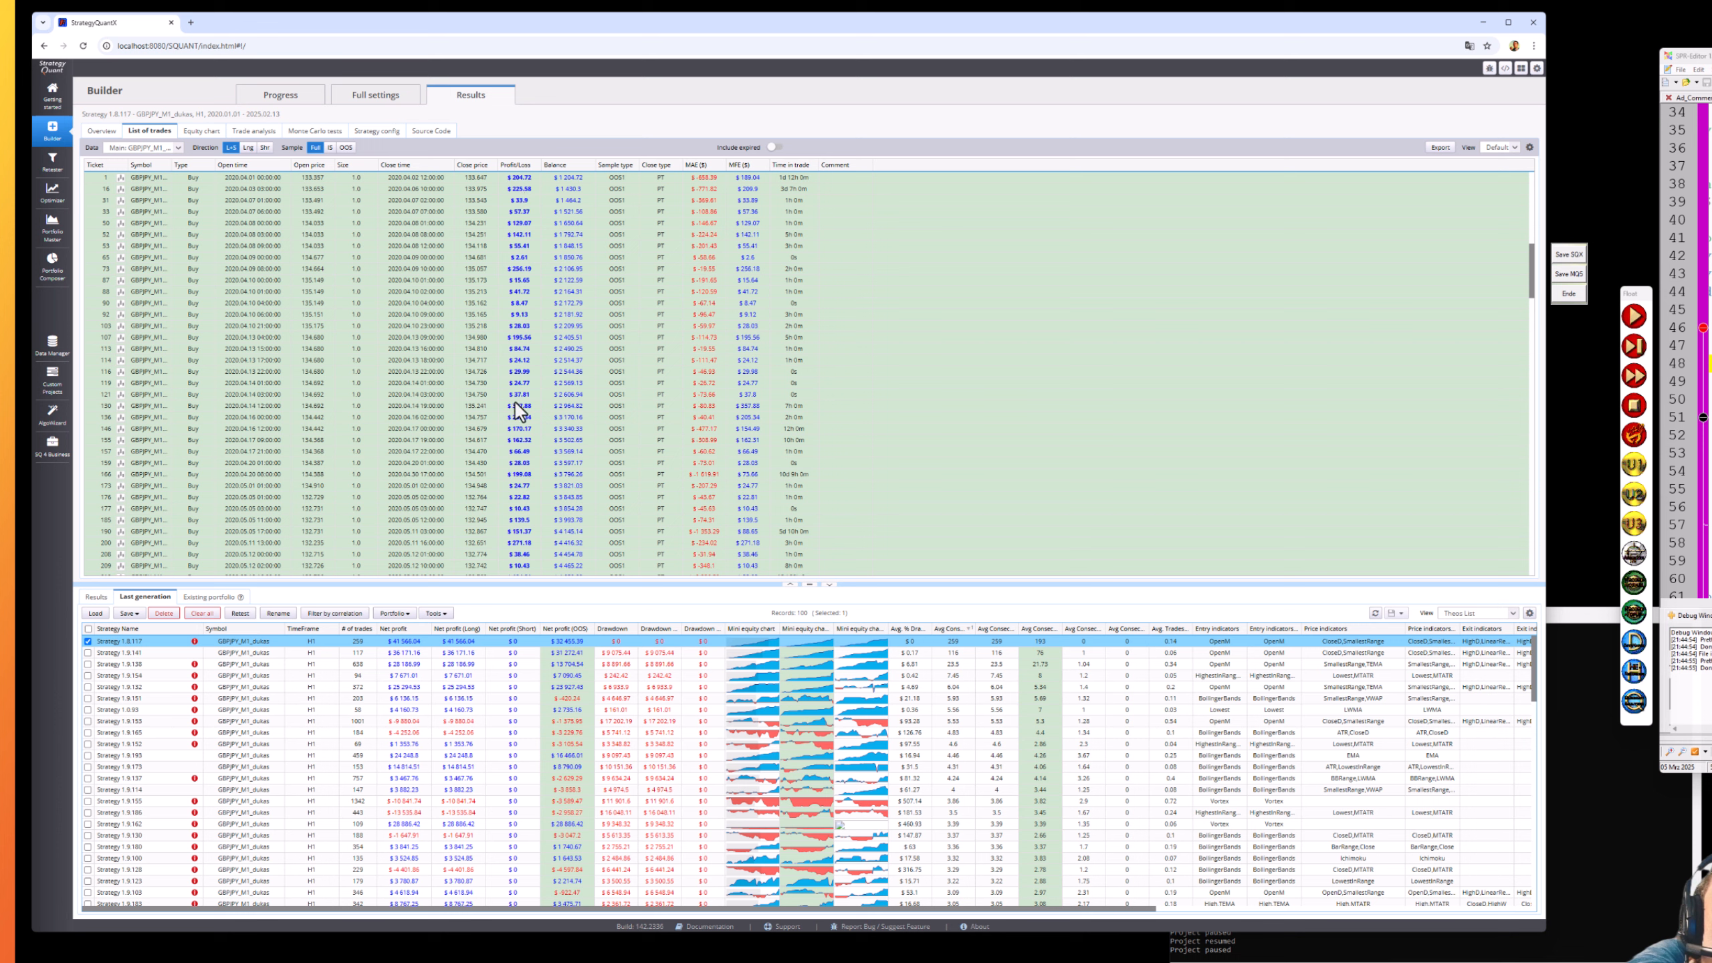
pyautogui.scroll(-20, 554, 484)
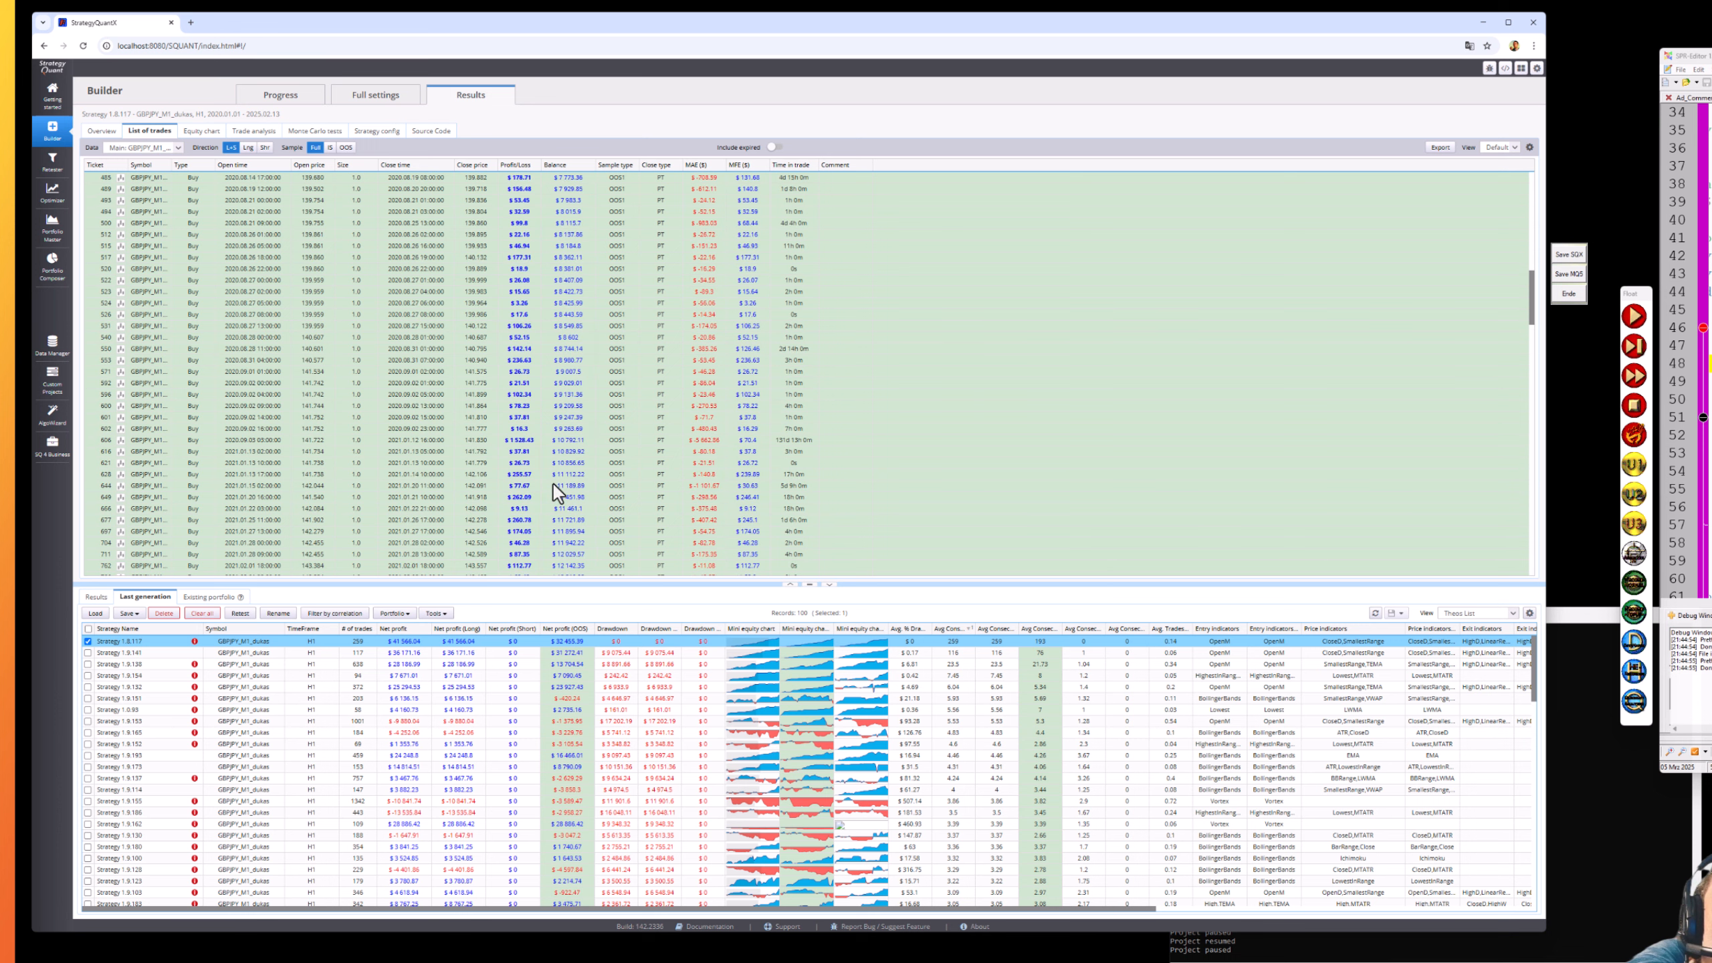
pyautogui.scroll(-20, 554, 484)
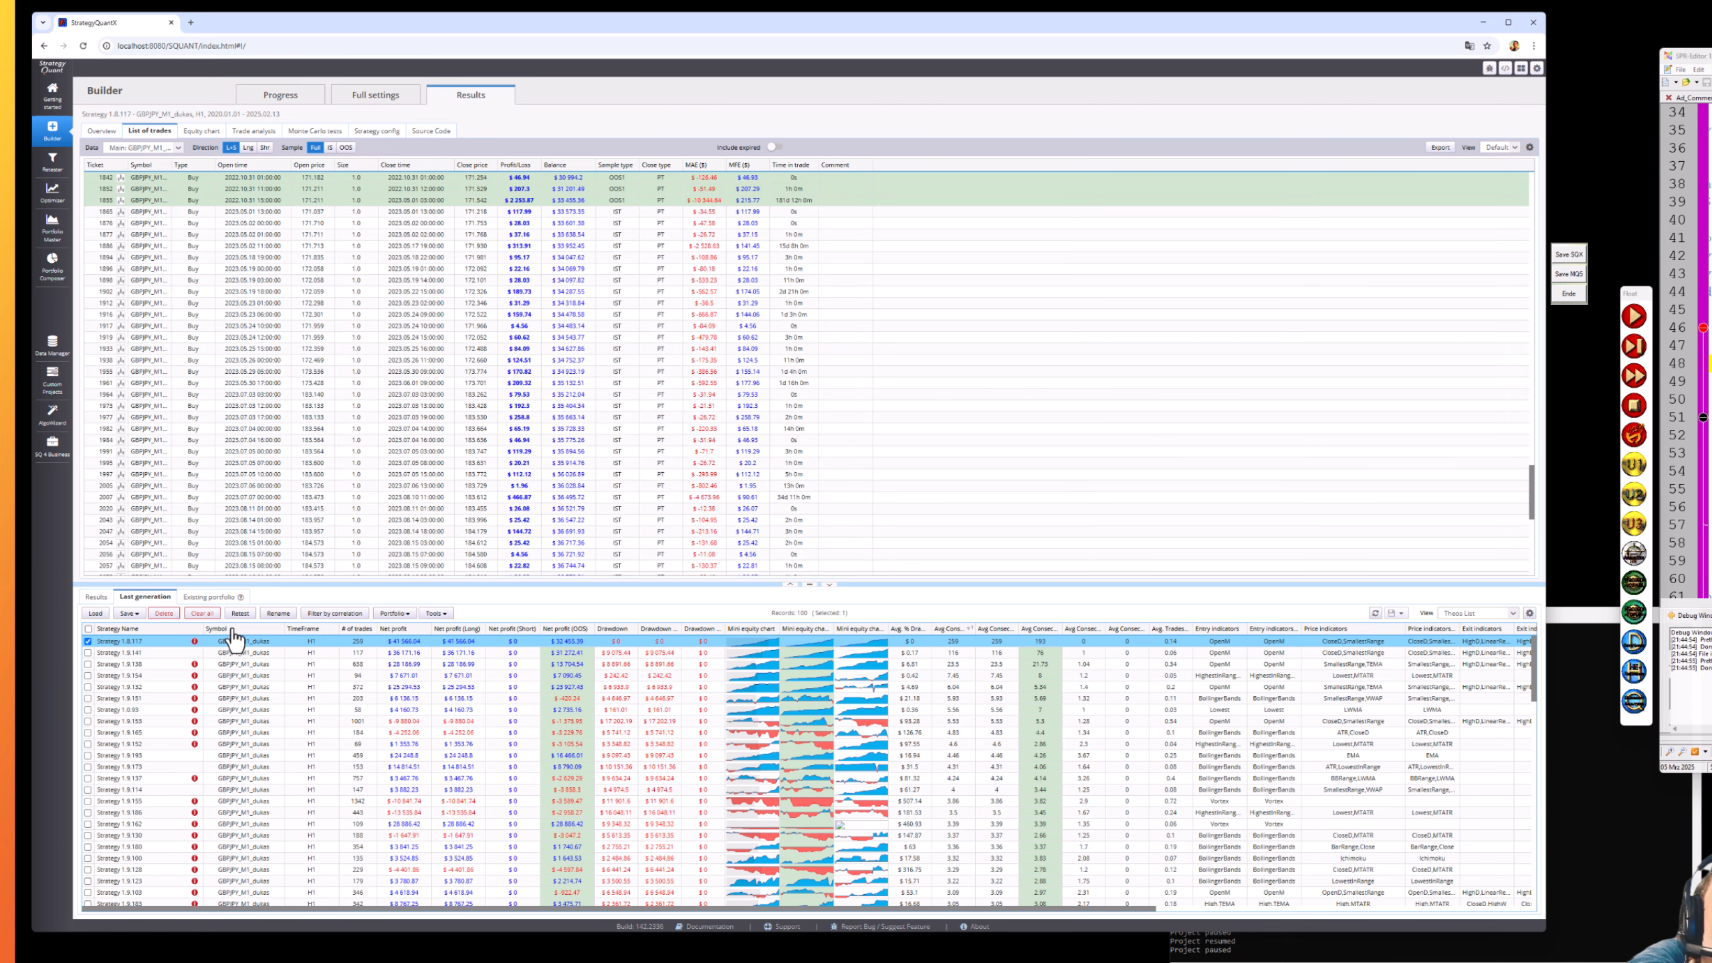
# - Save Strategy 1.8.117 as an SQX file with magic number handling enabled
pyautogui.click(1575, 257)
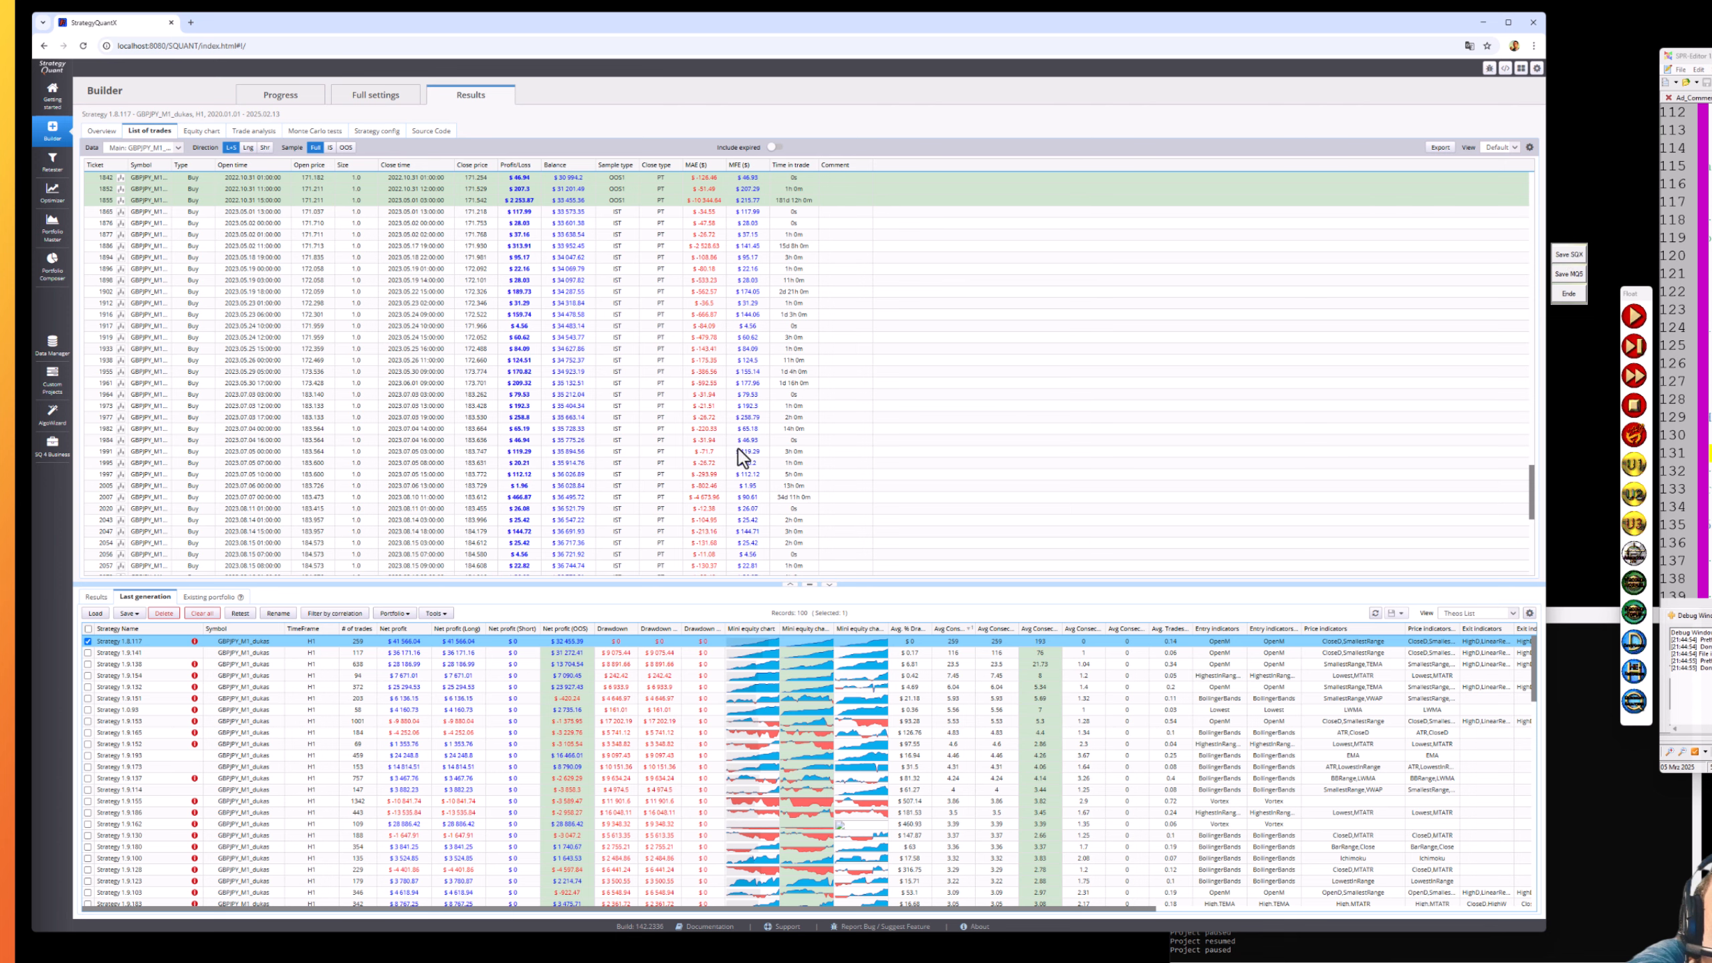
pyautogui.click(129, 614)
pyautogui.click(129, 617)
pyautogui.click(722, 578)
pyautogui.click(671, 531)
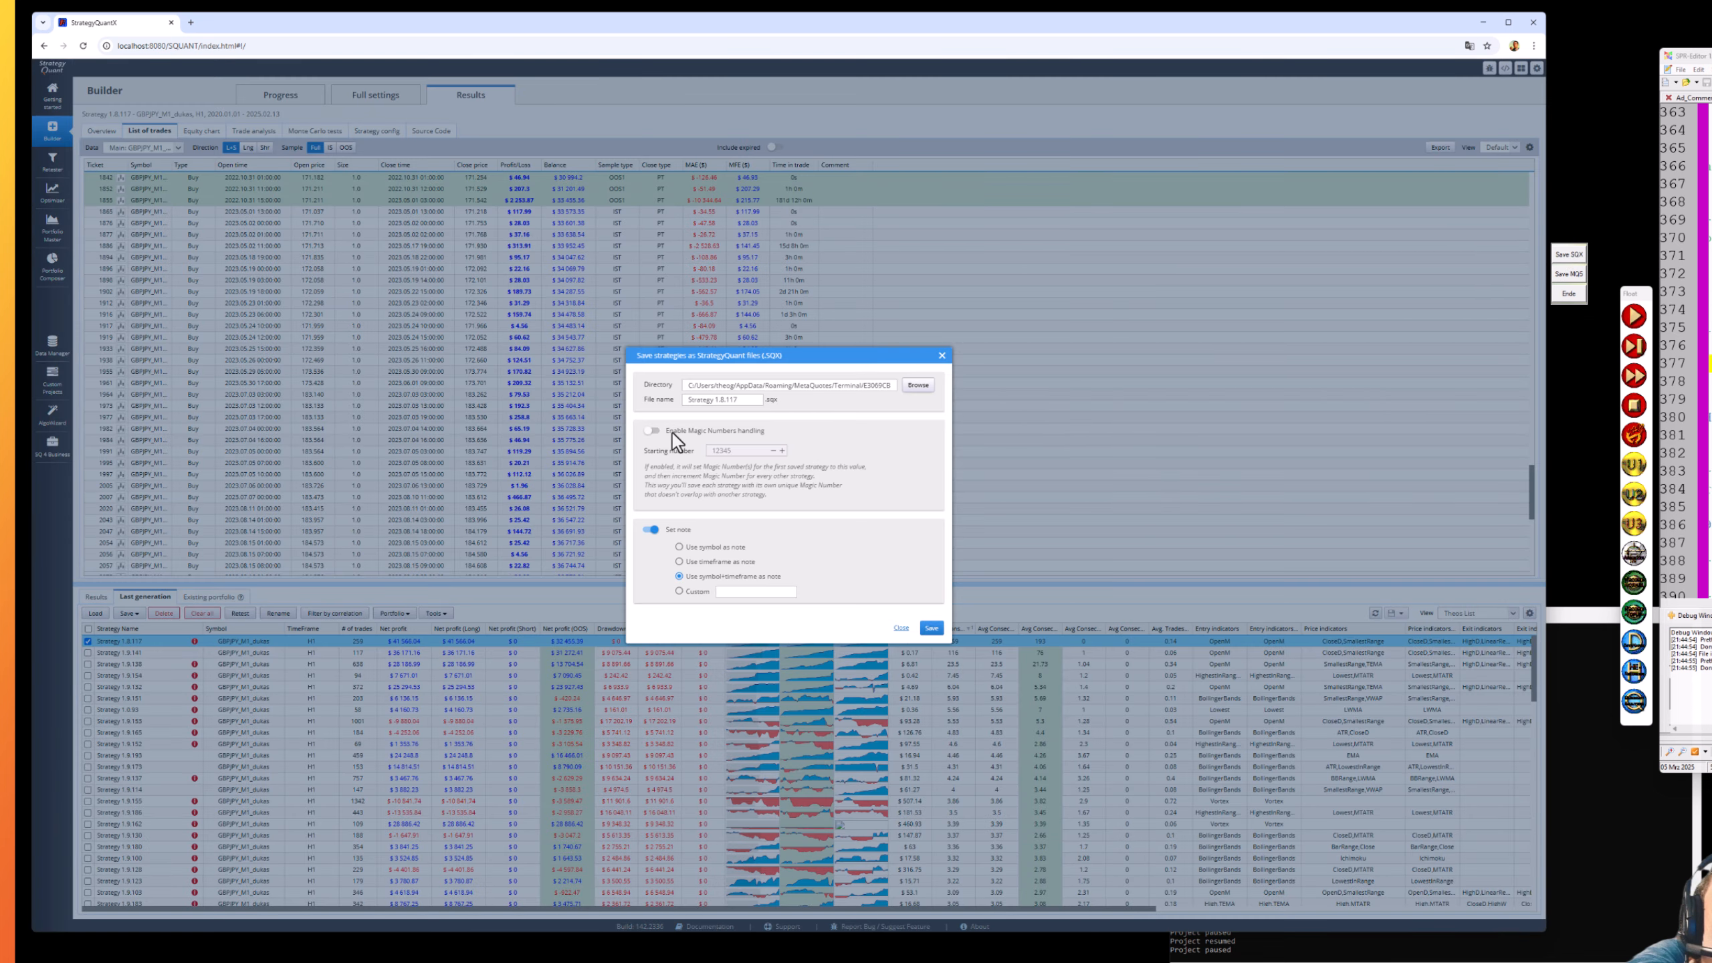
pyautogui.click(671, 432)
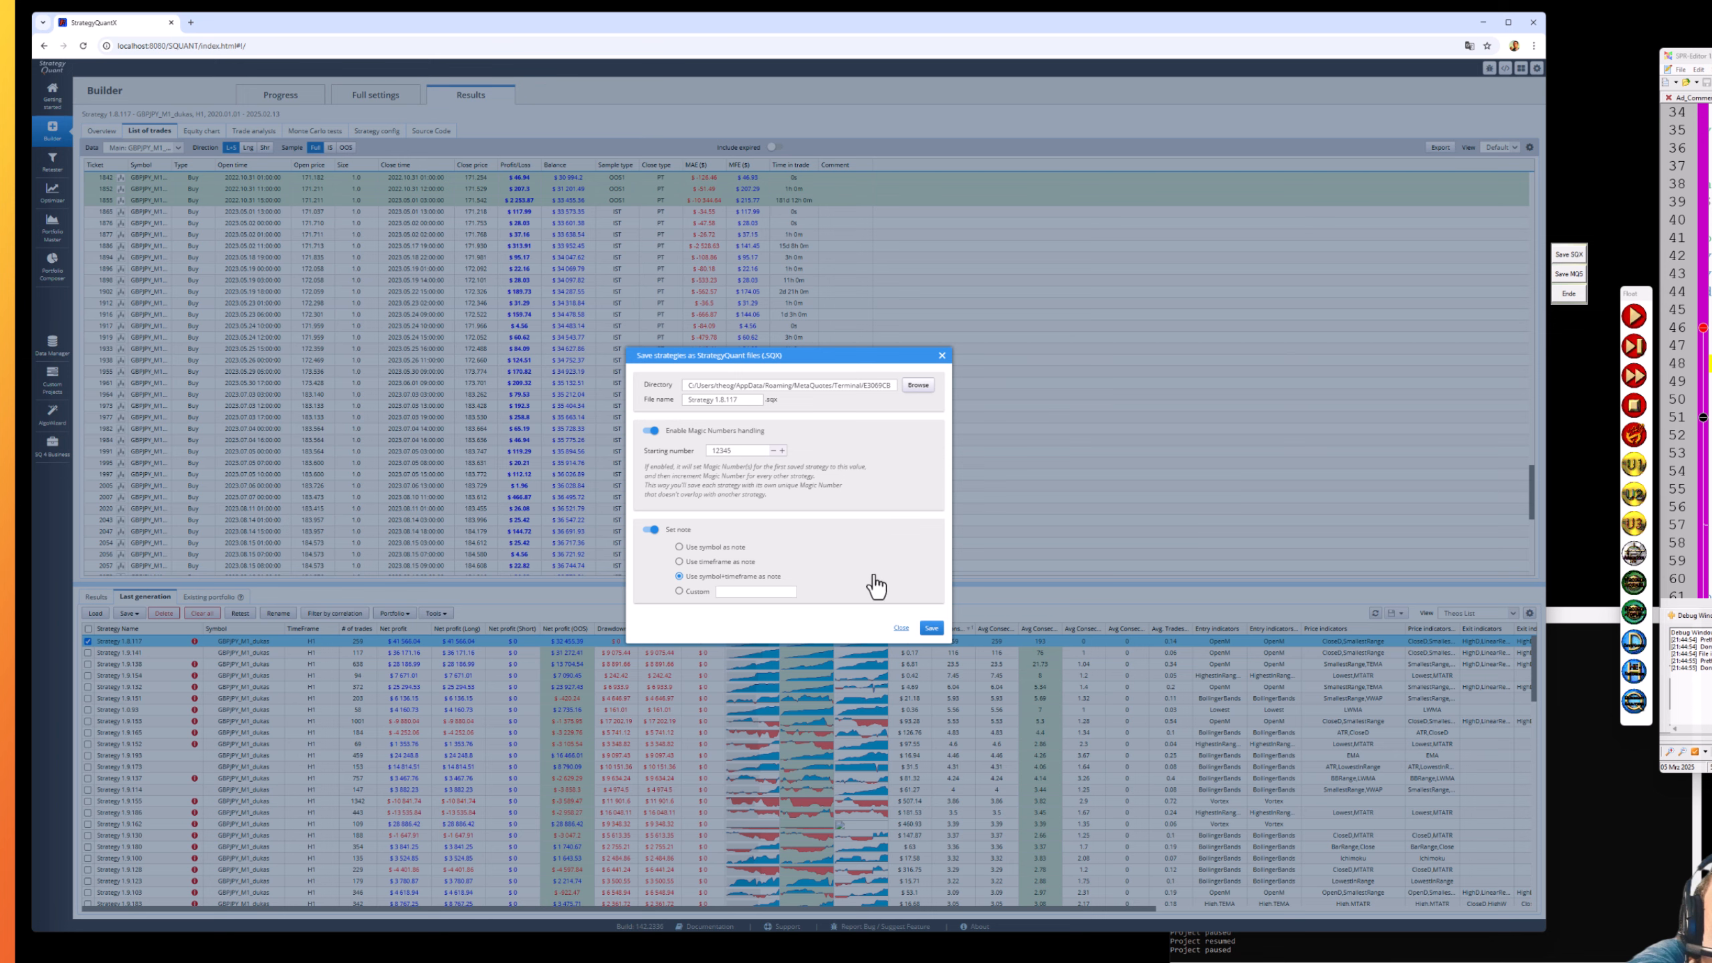
pyautogui.click(931, 629)
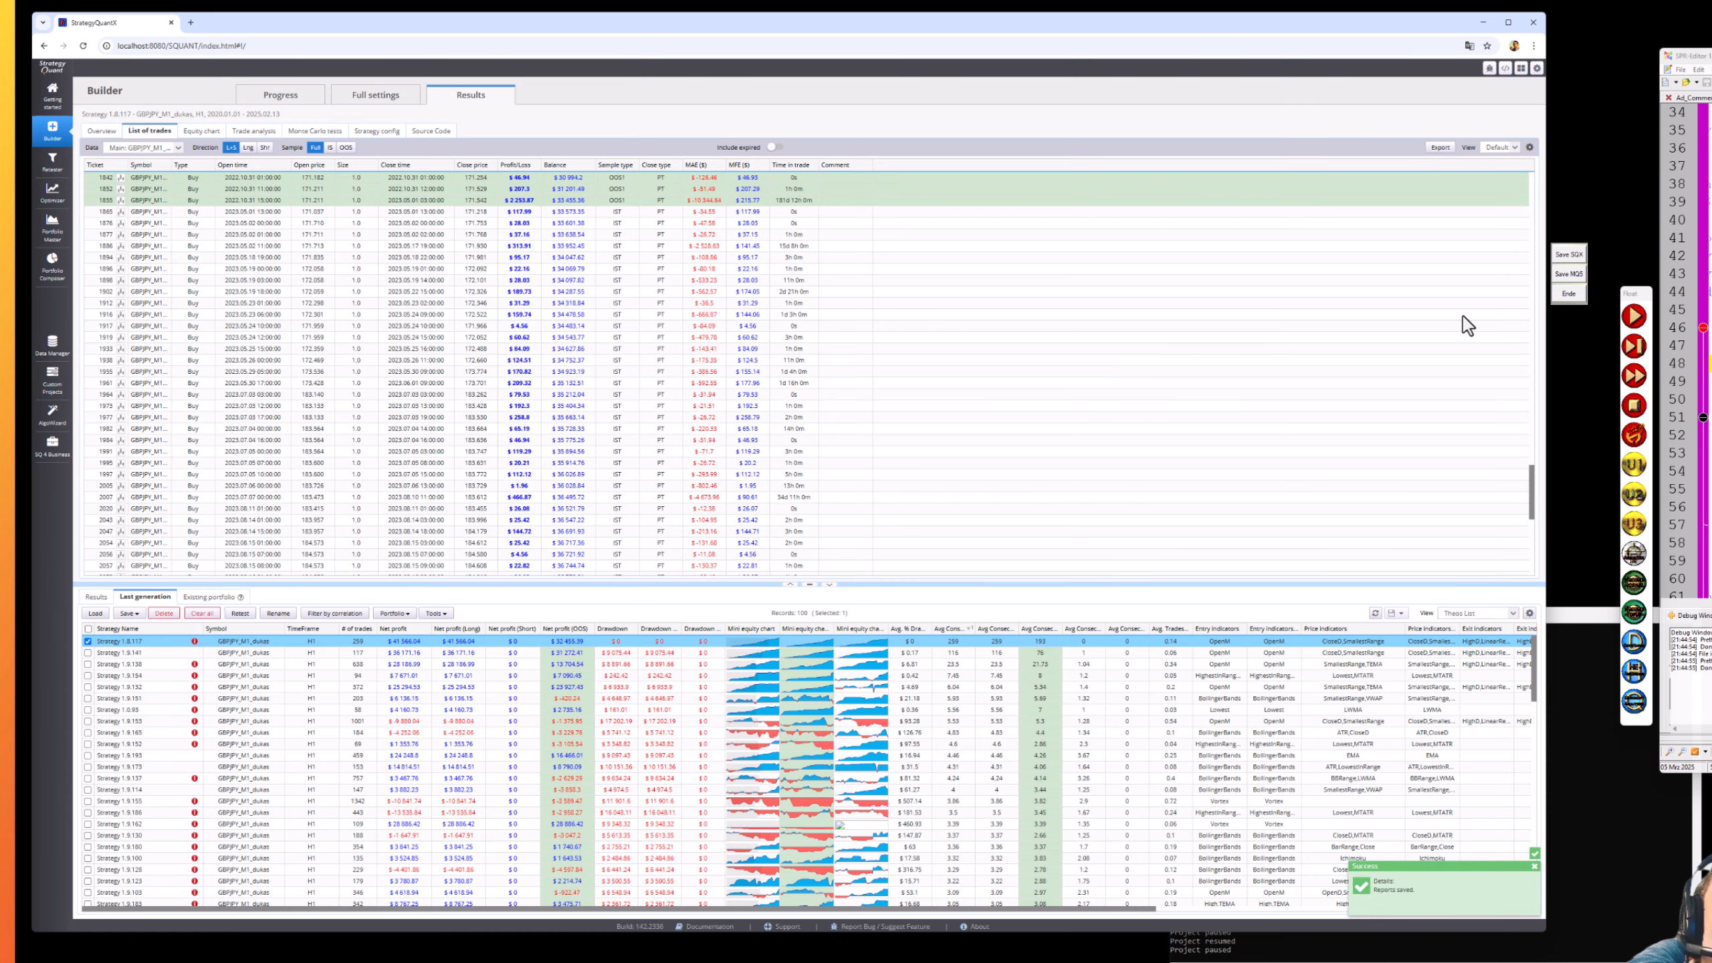
# - Export the strategy as an MQ5 expert advisor with symbol/timeframe note and magic numbers enabled
pyautogui.click(1562, 276)
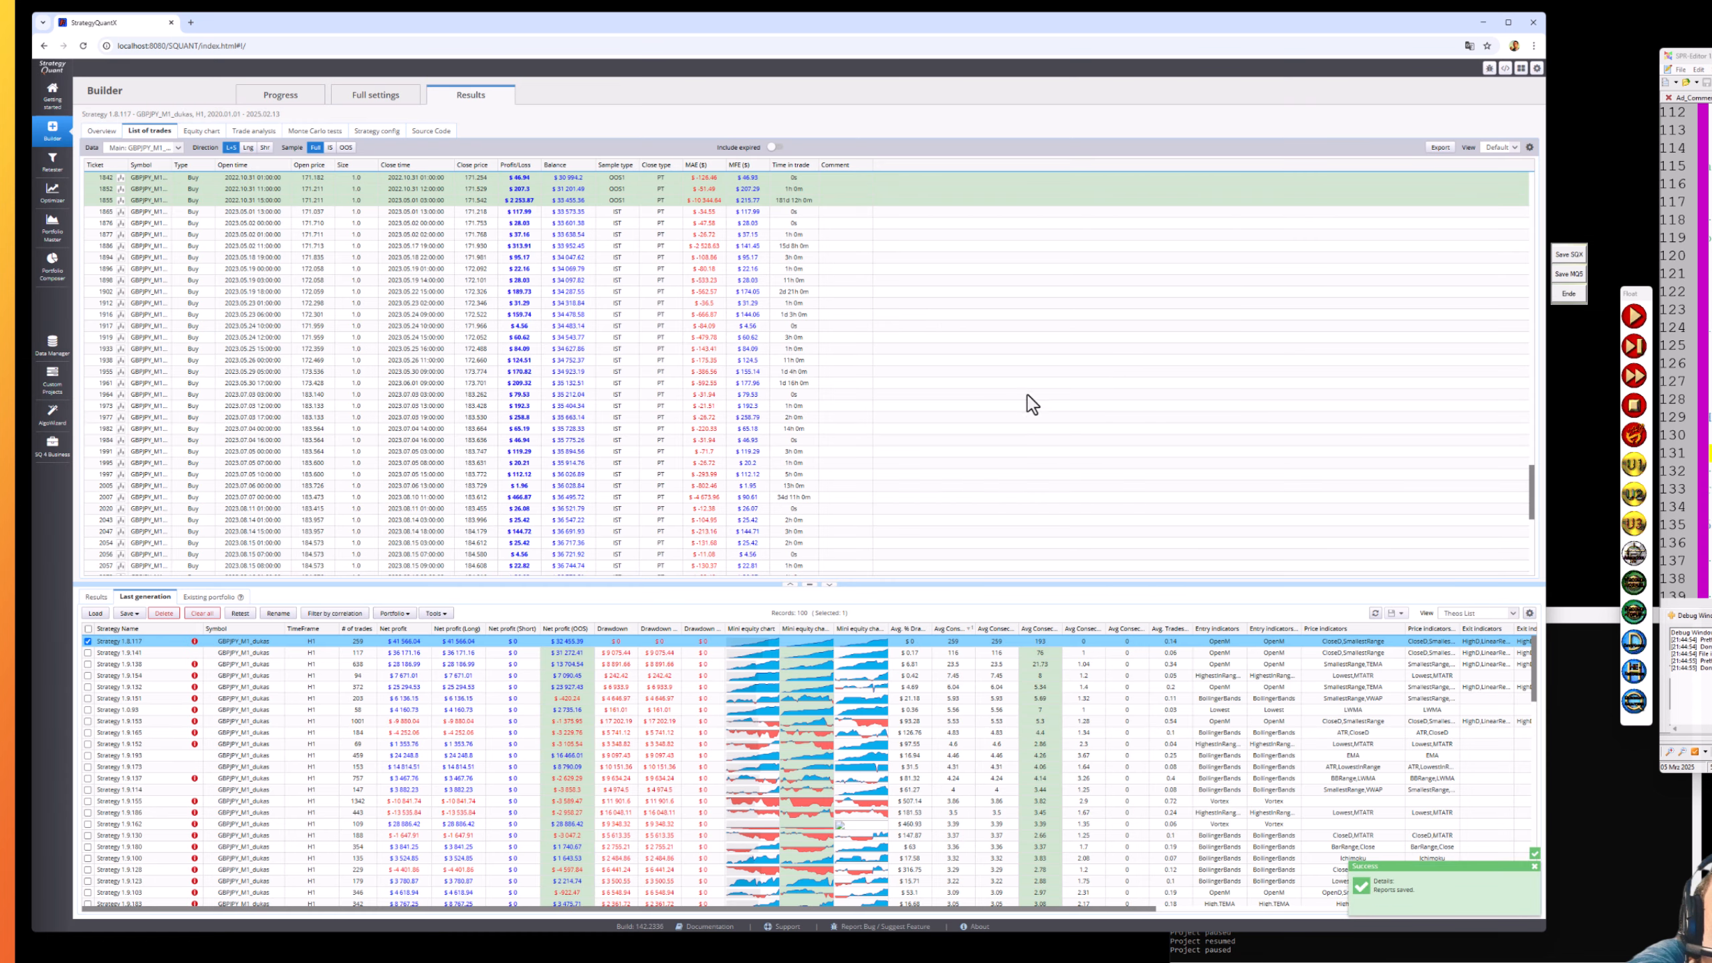
pyautogui.click(129, 613)
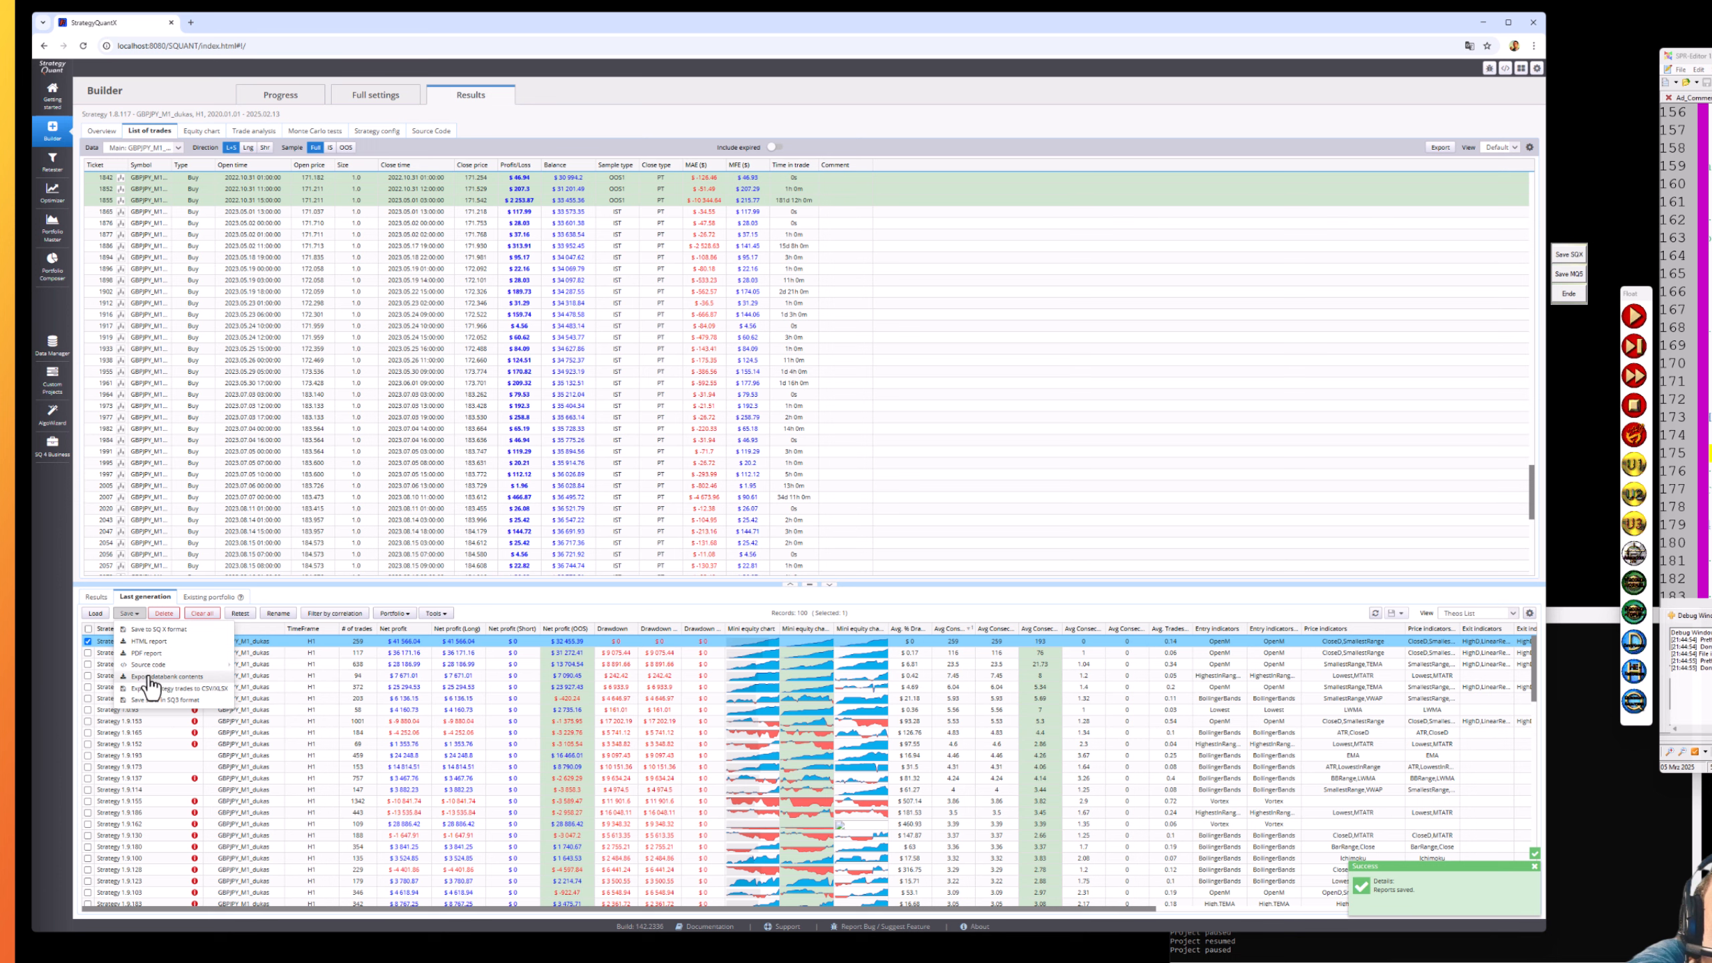
pyautogui.click(321, 696)
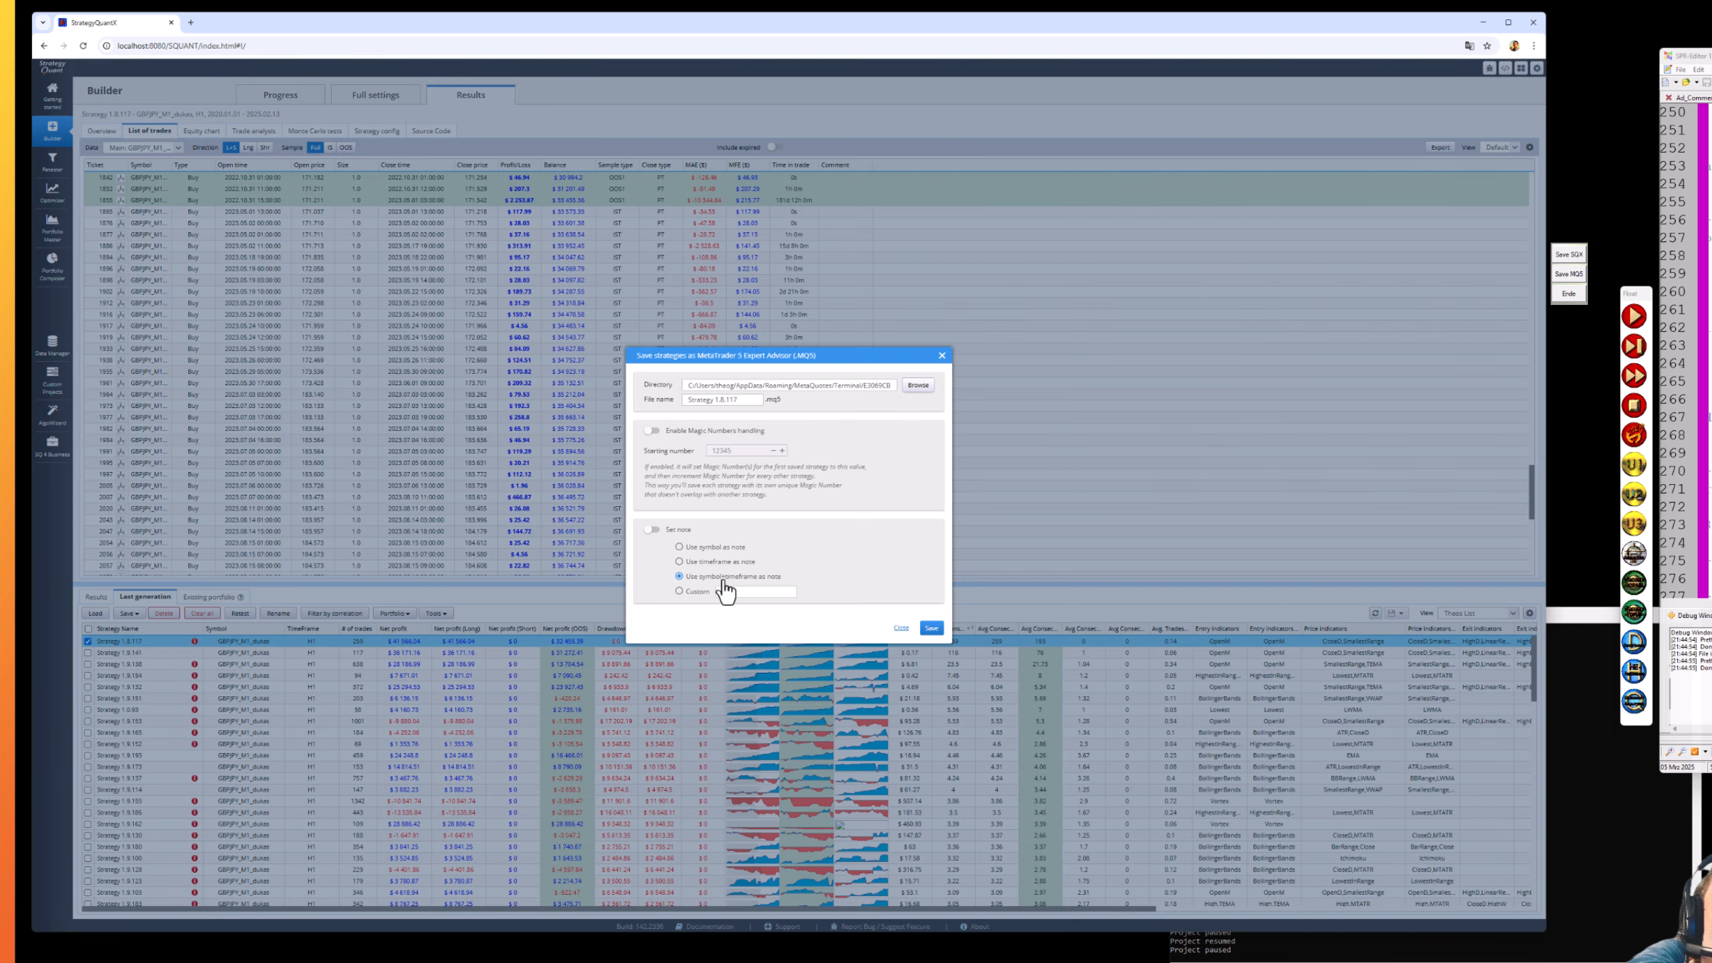
pyautogui.click(673, 531)
pyautogui.click(672, 431)
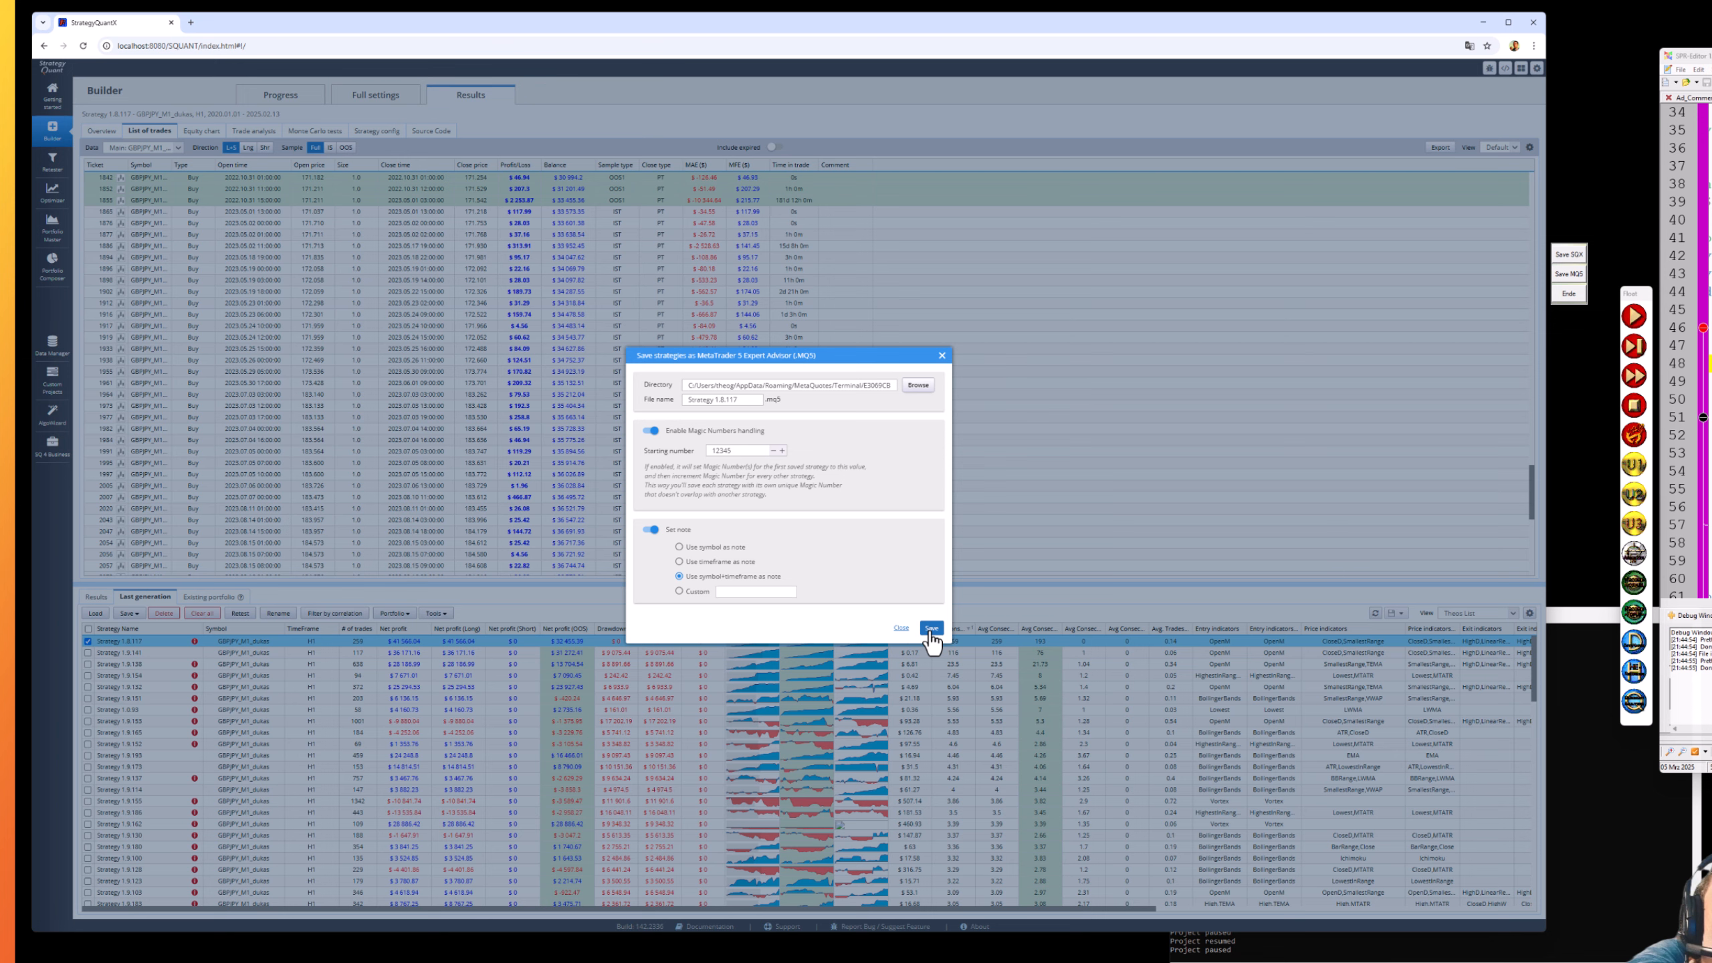
pyautogui.click(931, 629)
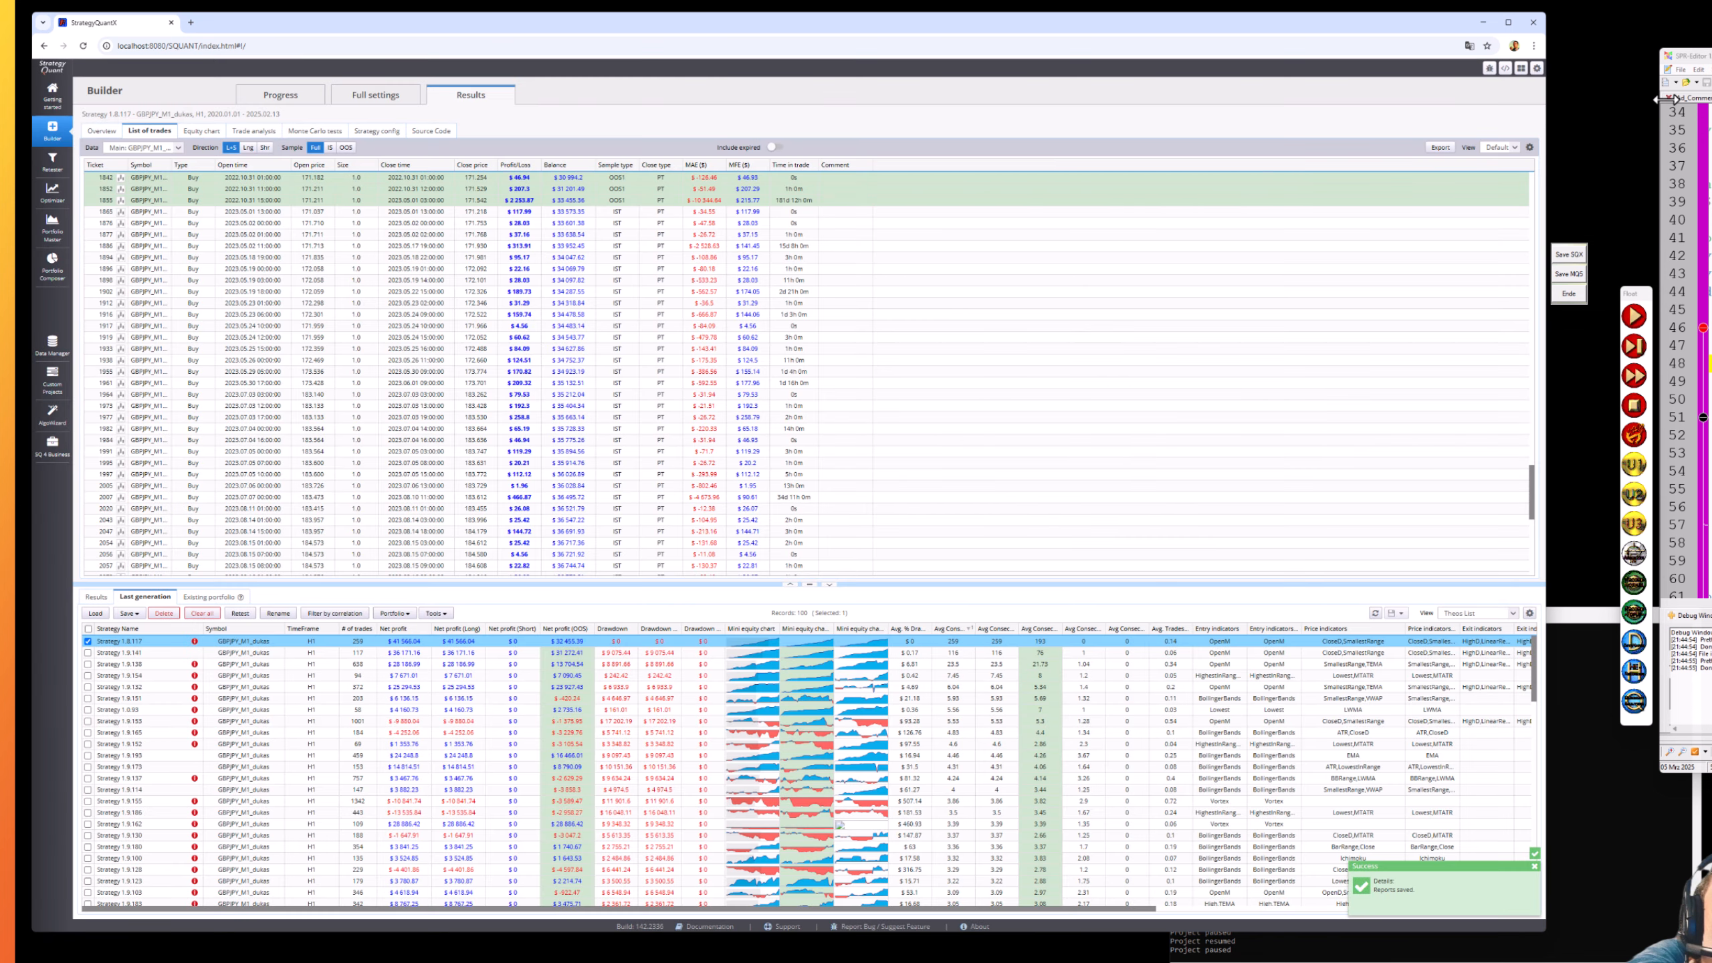
pyautogui.moveTo(1710, 56); pyautogui.dragTo(1664, 101)
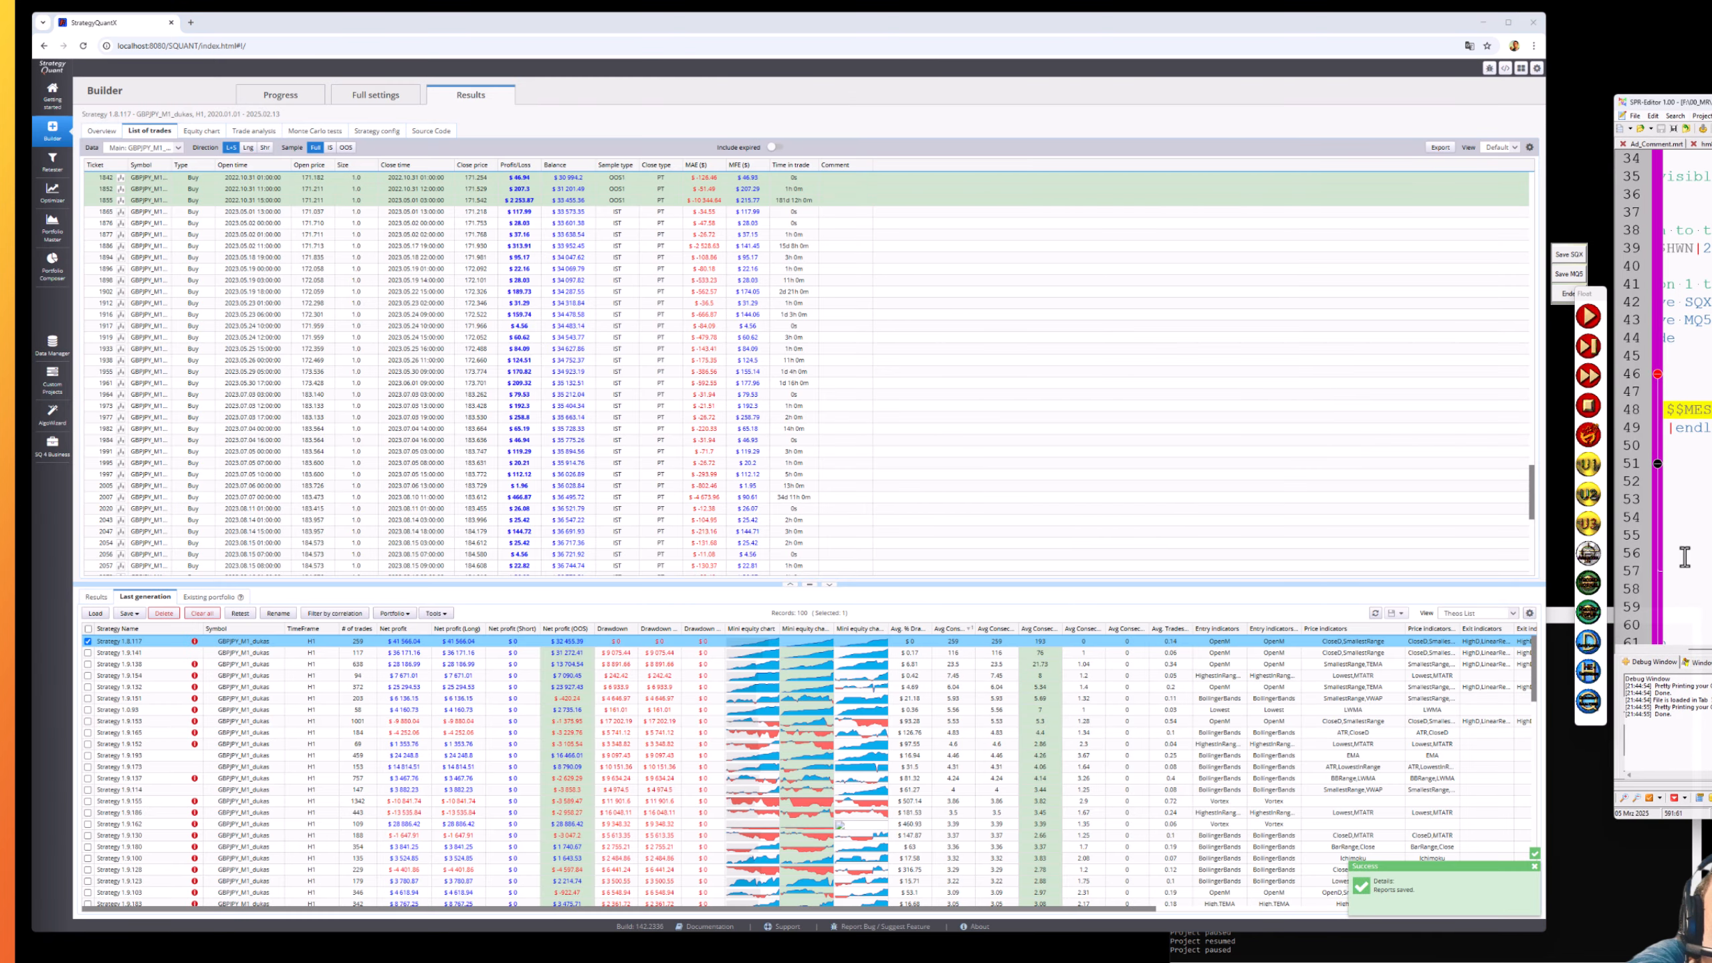
# - Move the script editor window and the floating button strip further down the screen
pyautogui.click(1710, 409)
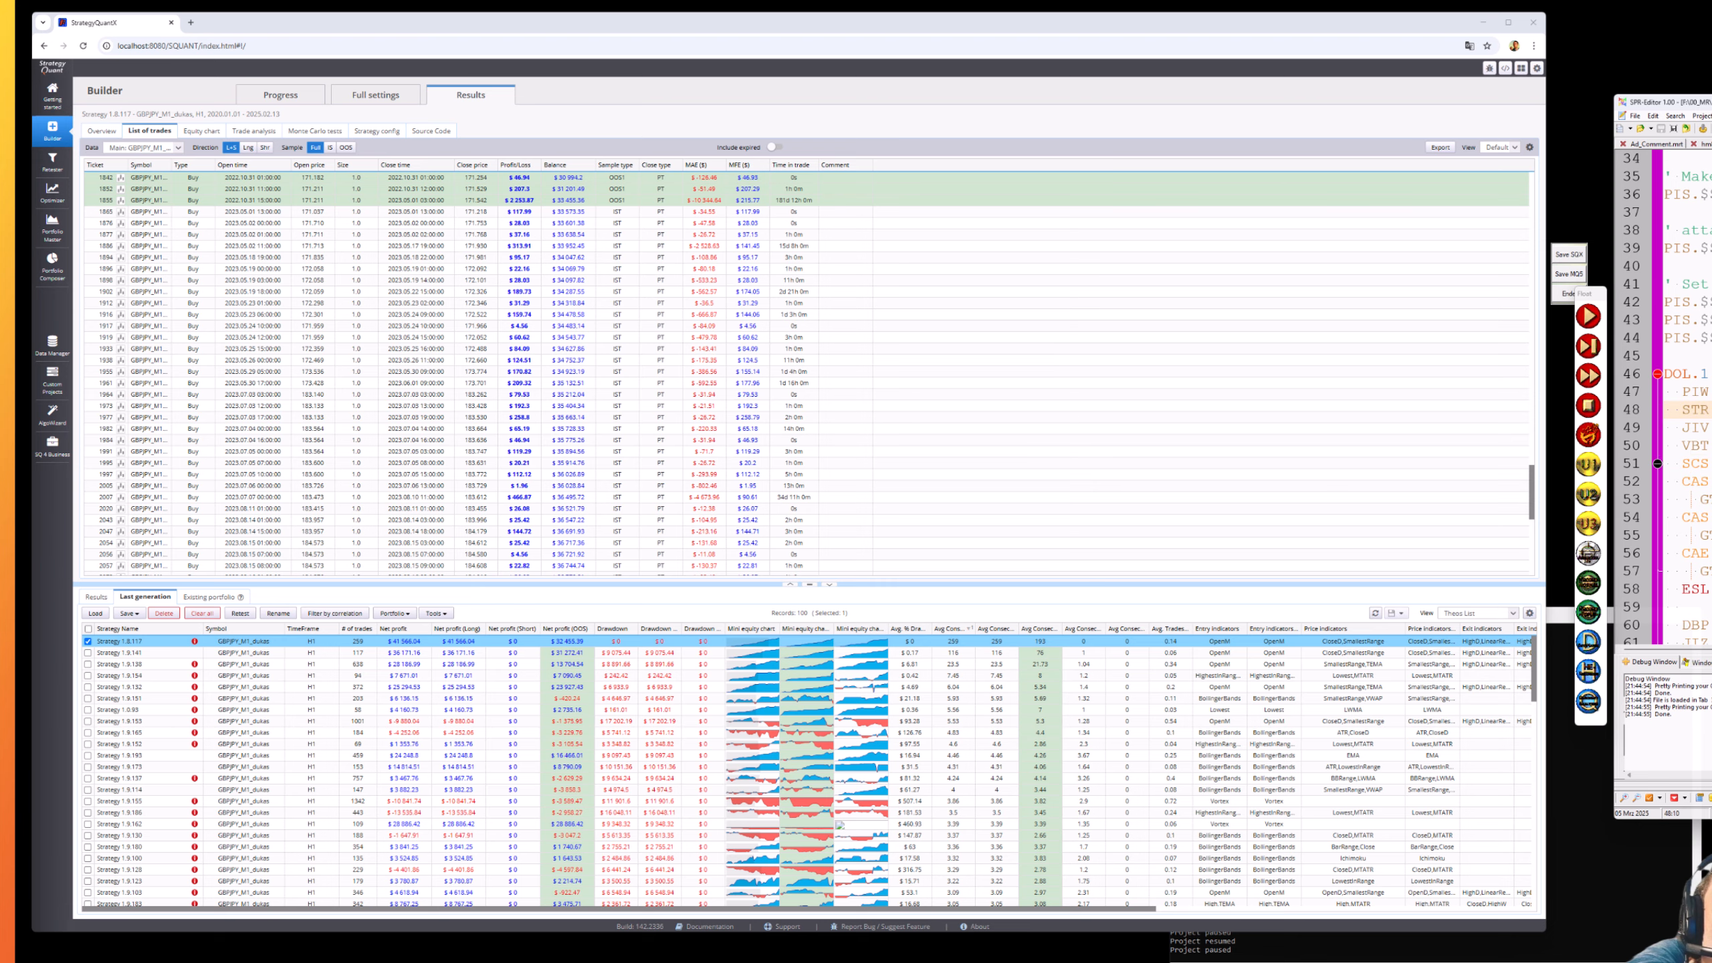
pyautogui.moveTo(1711, 102); pyautogui.dragTo(1708, 168)
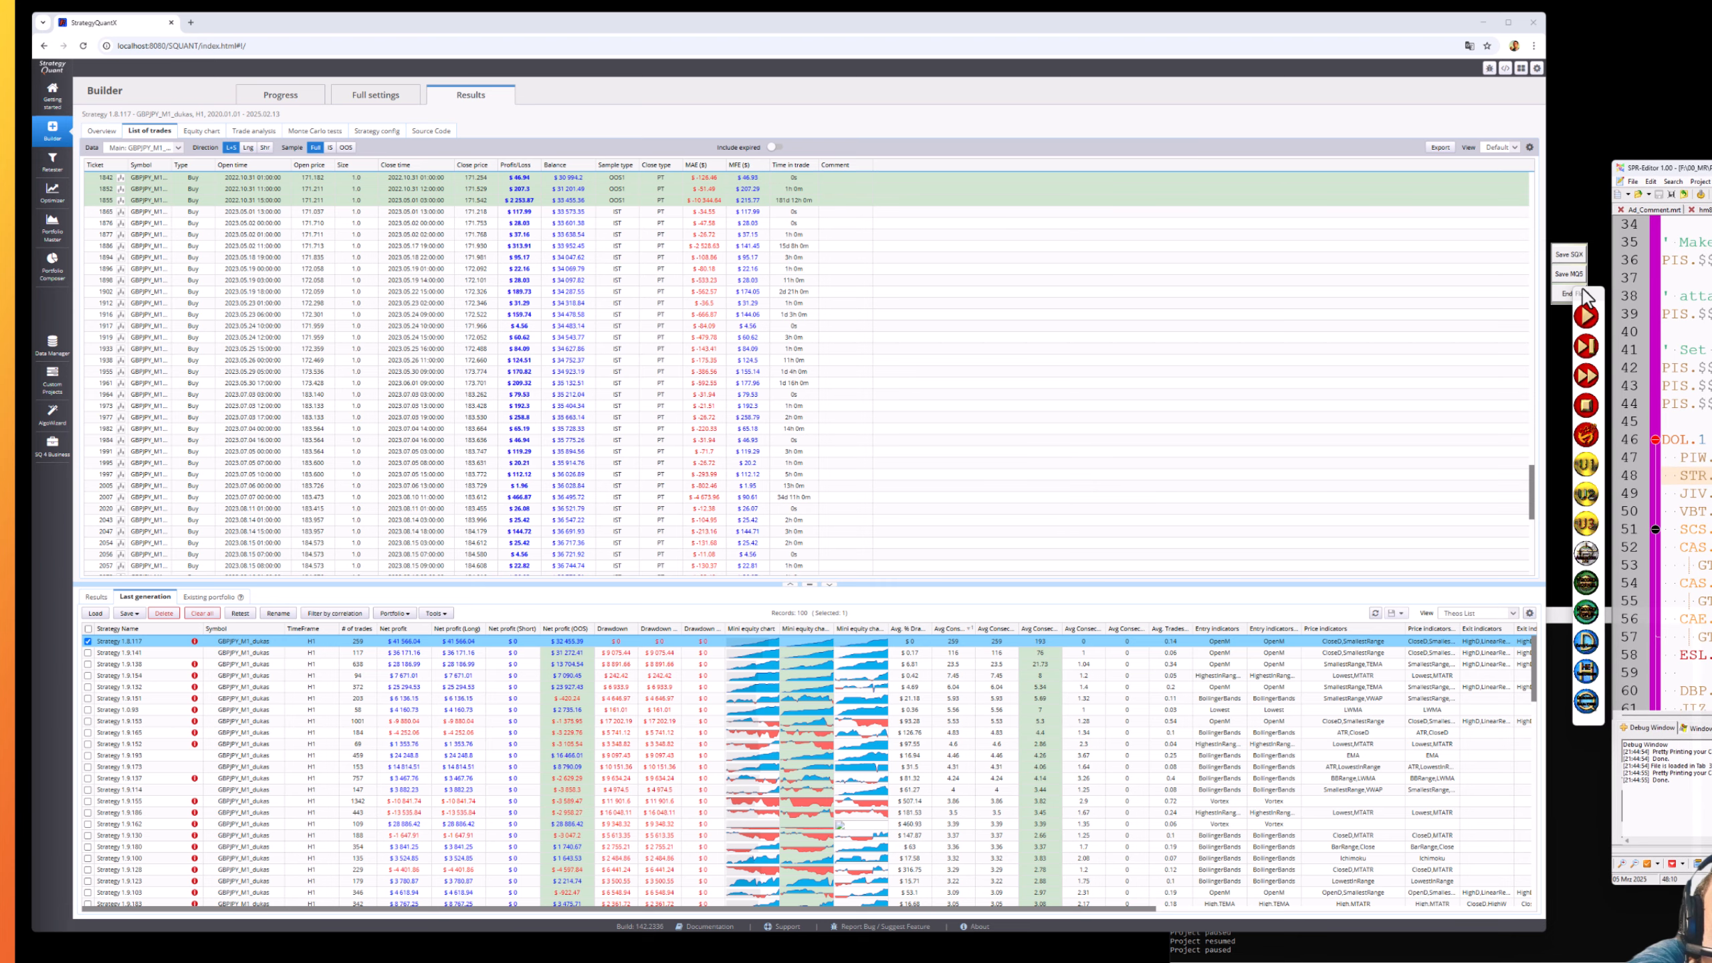
pyautogui.moveTo(1579, 293); pyautogui.dragTo(1580, 343)
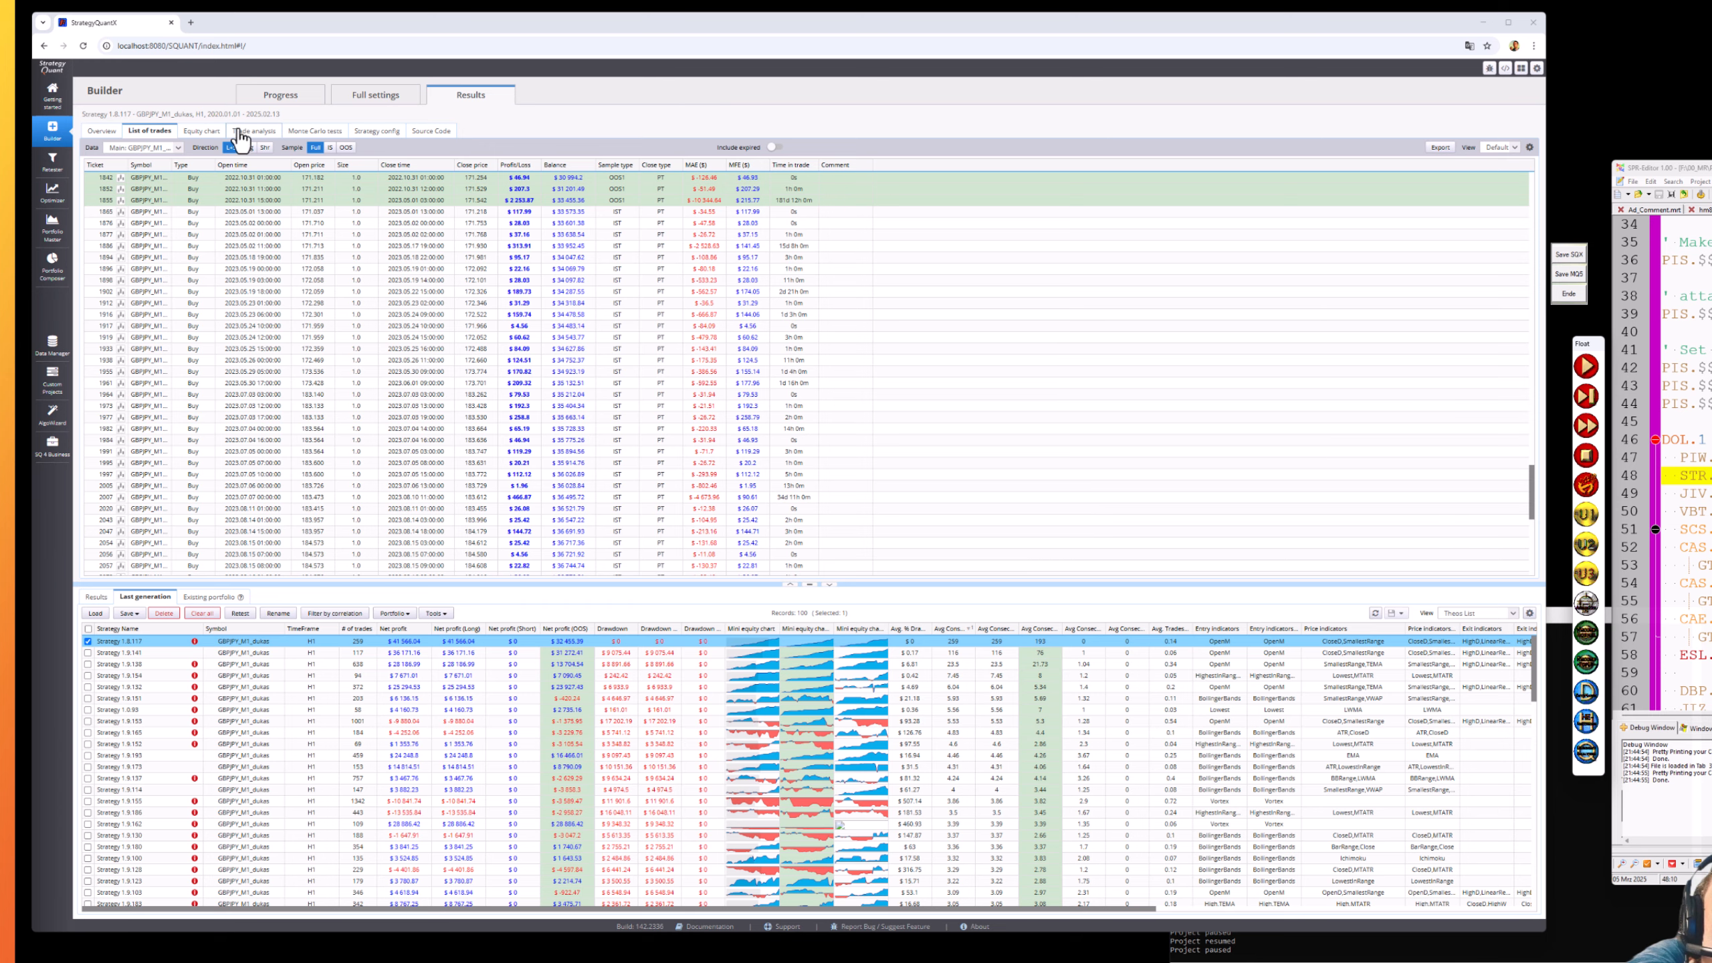
# - Look over Strategy 1.8.117's Monte Carlo tests and trade analysis charts, then go back to Progress
pyautogui.click(262, 99)
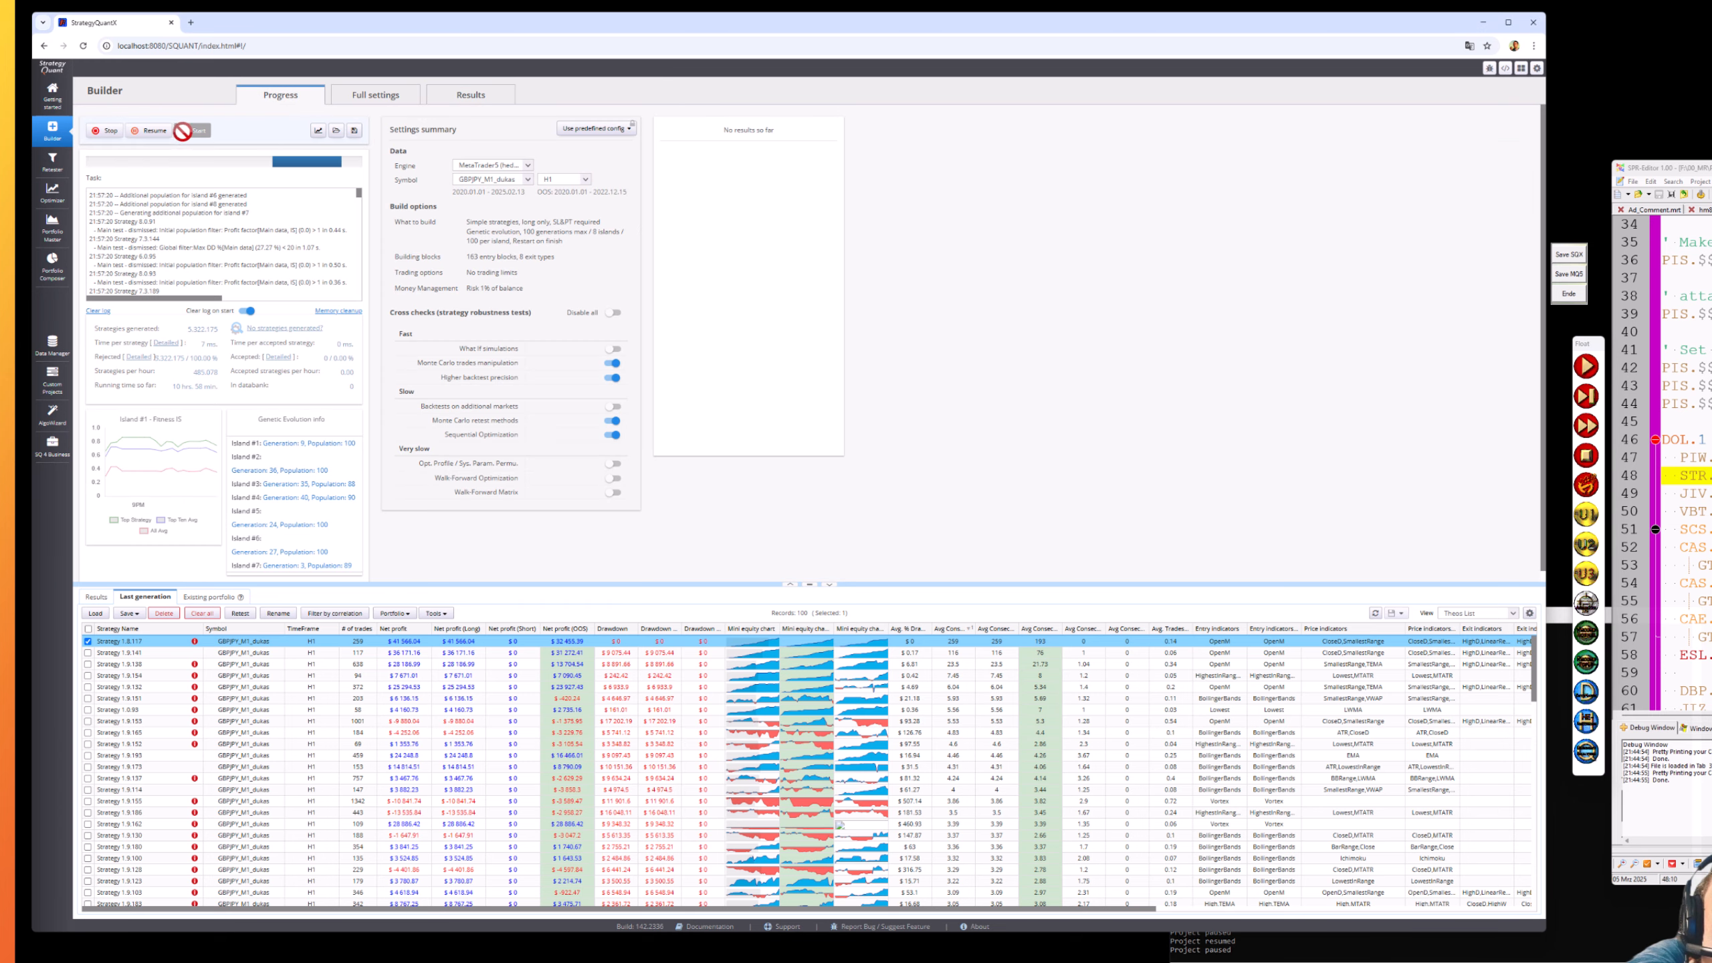
pyautogui.click(467, 98)
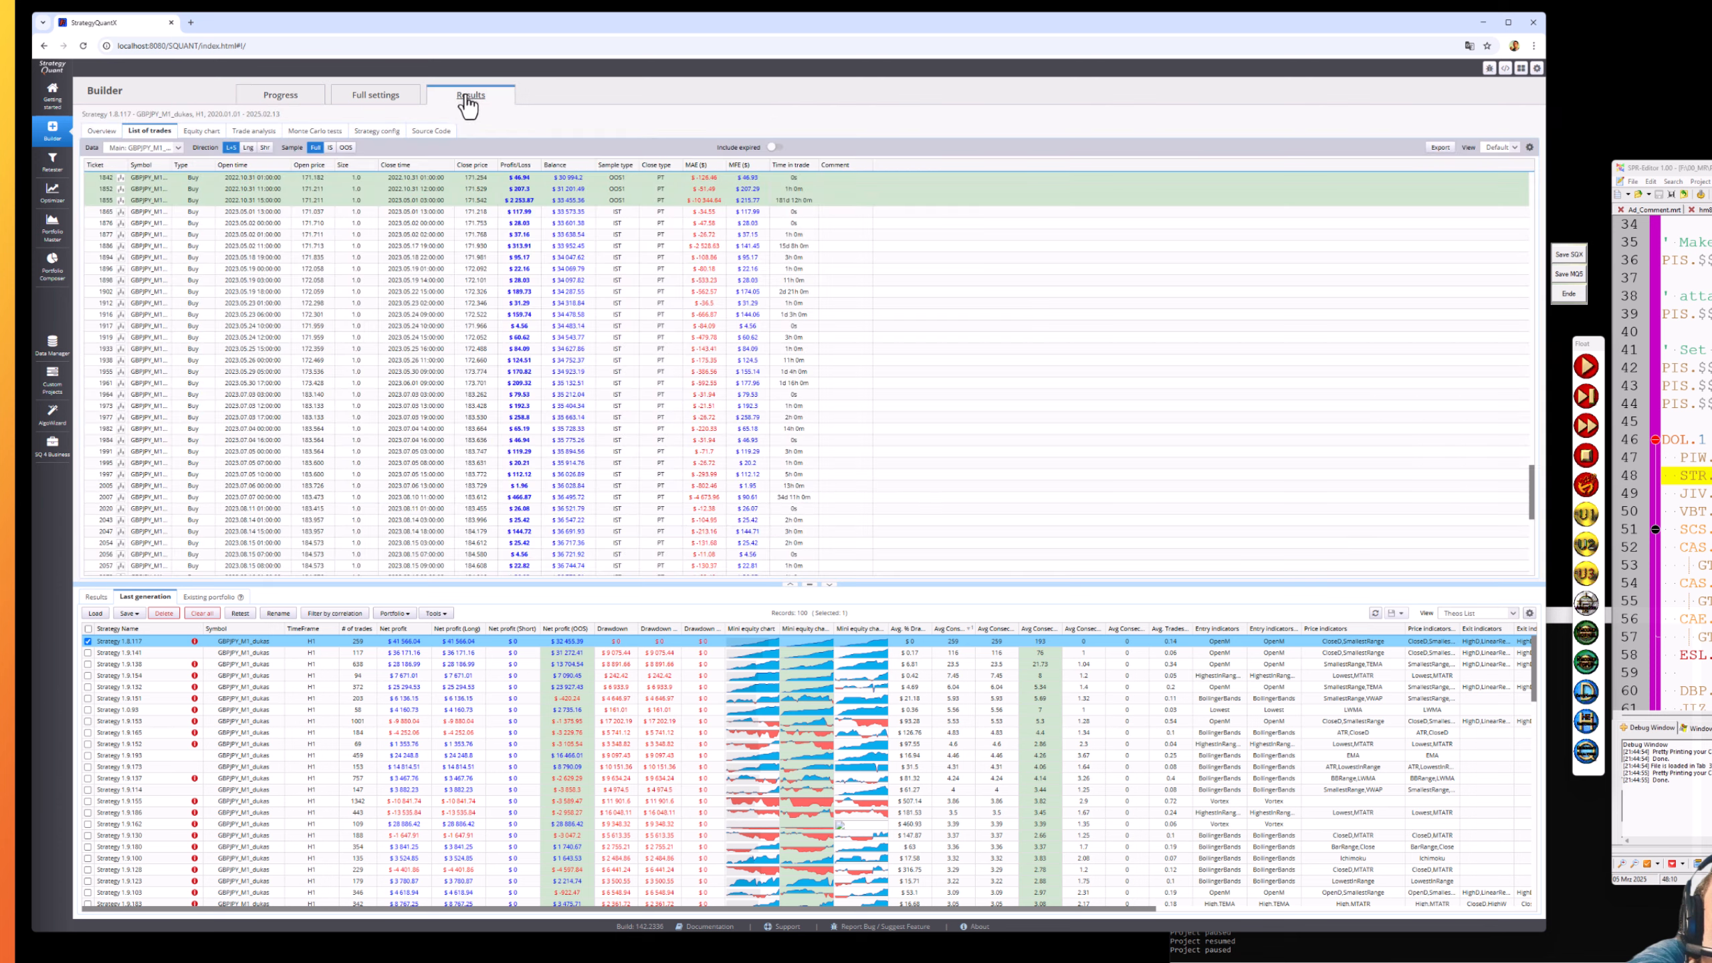
pyautogui.click(328, 139)
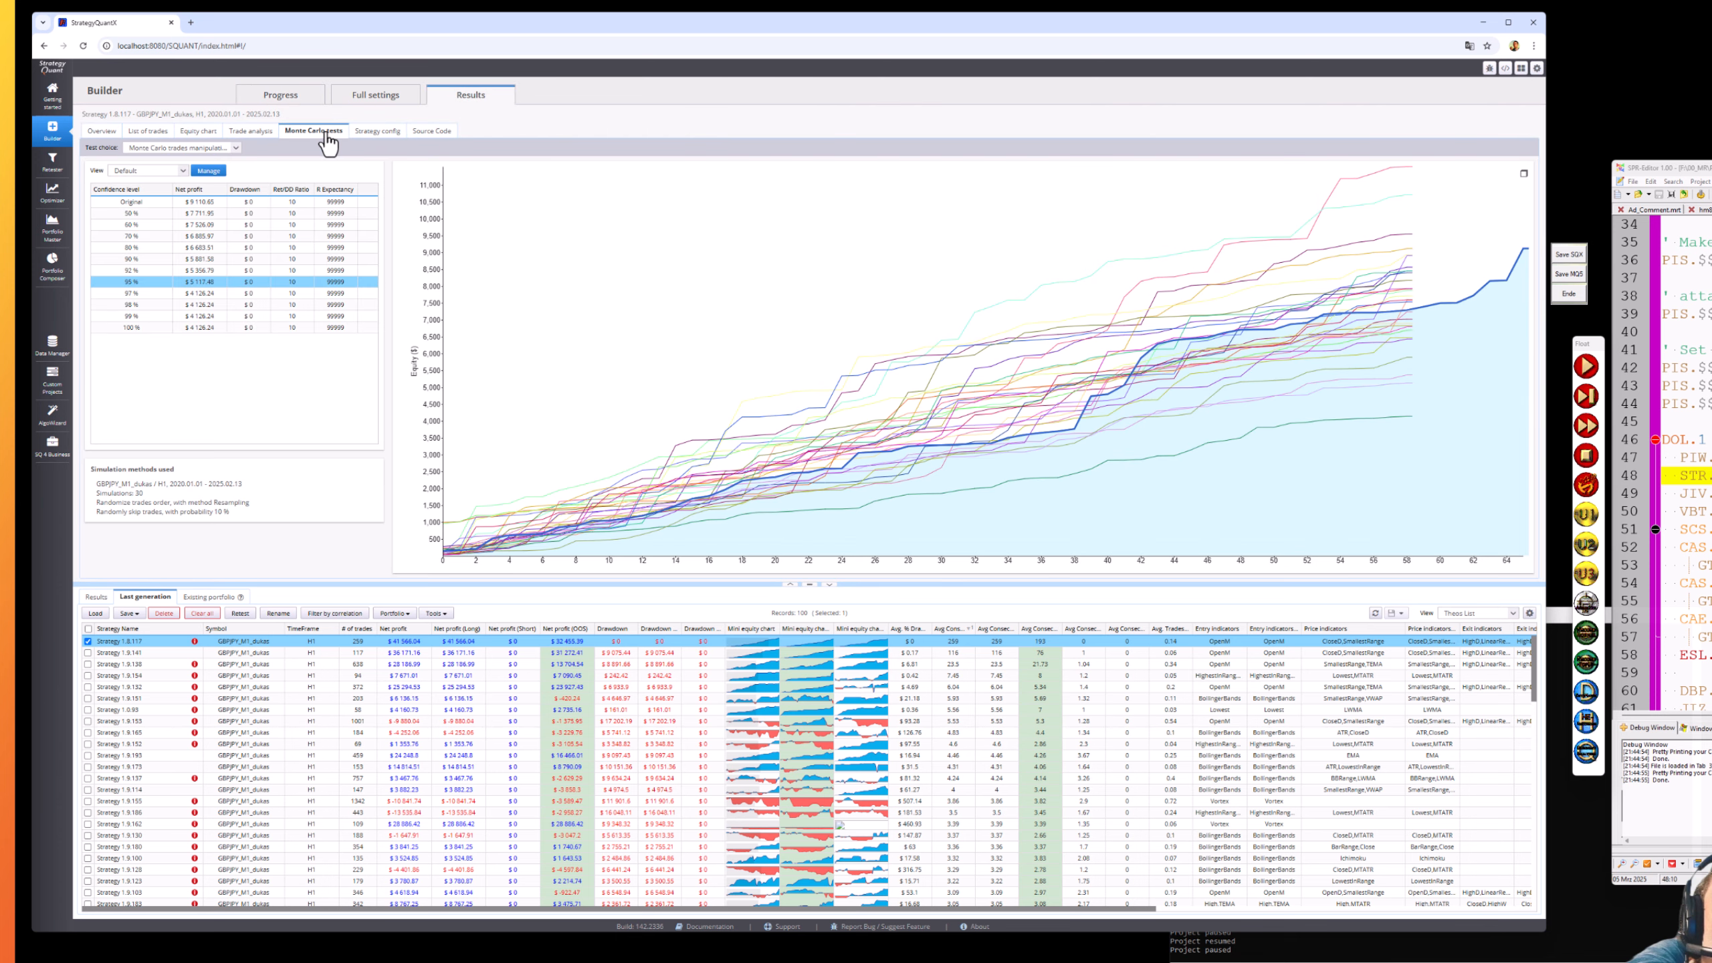
pyautogui.click(262, 133)
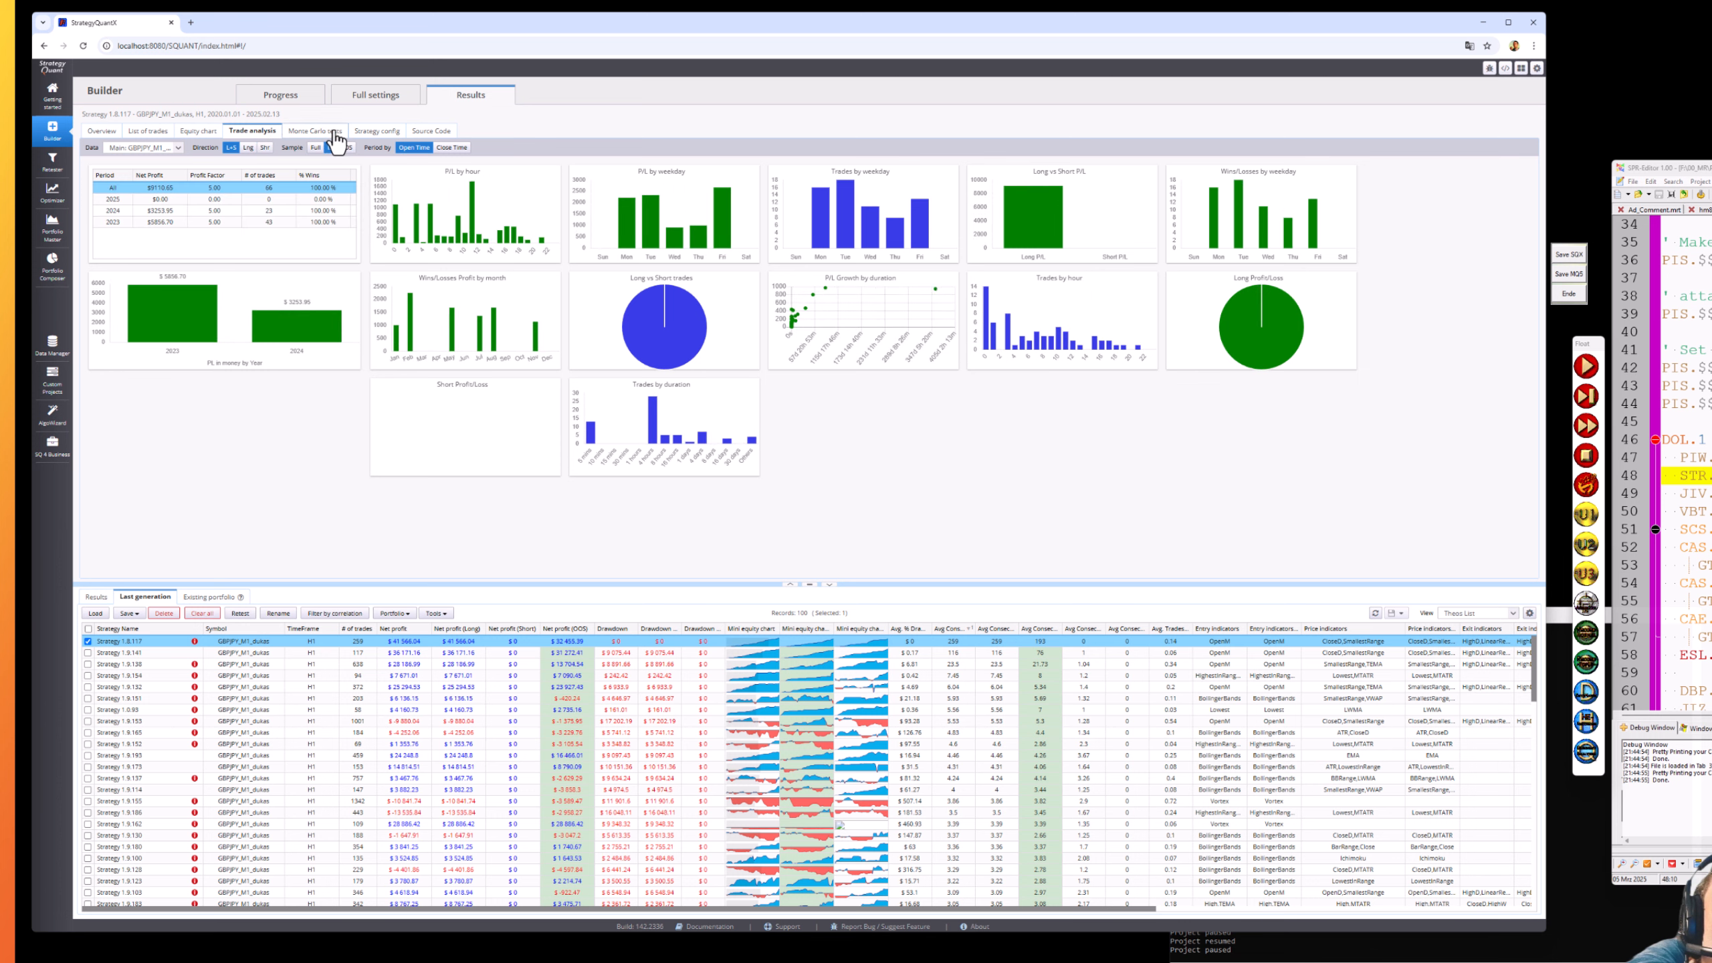
pyautogui.moveTo(157, 295)
pyautogui.moveTo(458, 244)
pyautogui.click(278, 97)
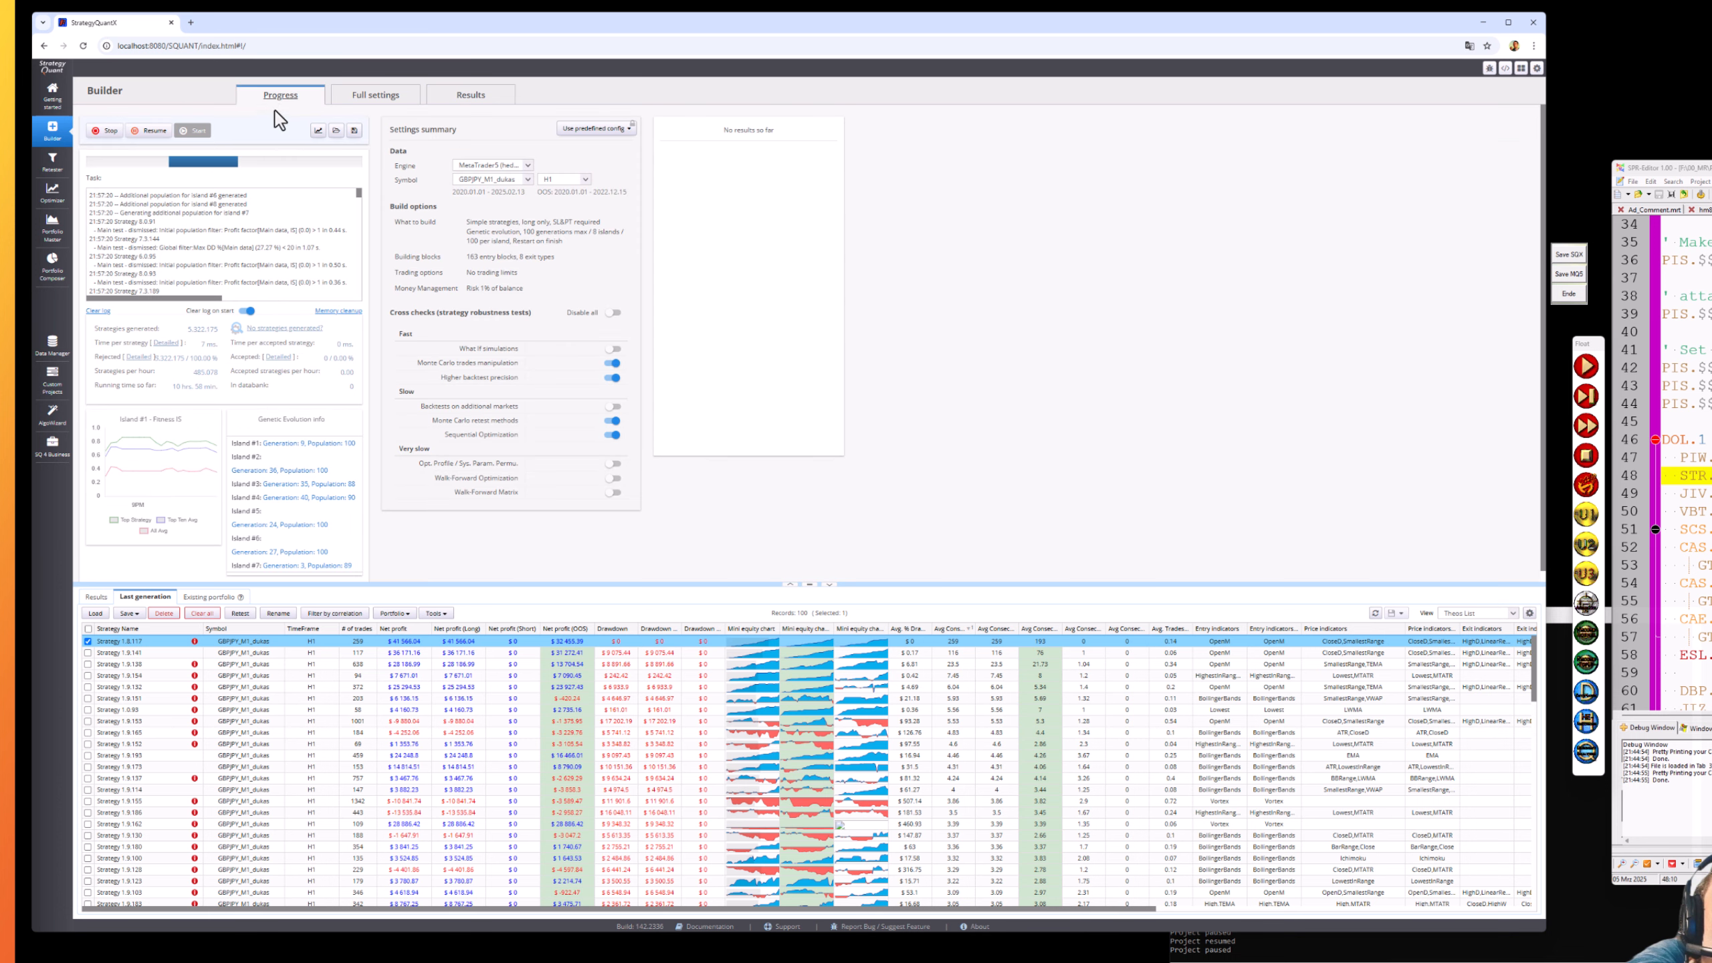
# - Resume the build, which then lists a fresh 100 strategies topped by Strategy 1.26.181
pyautogui.click(157, 133)
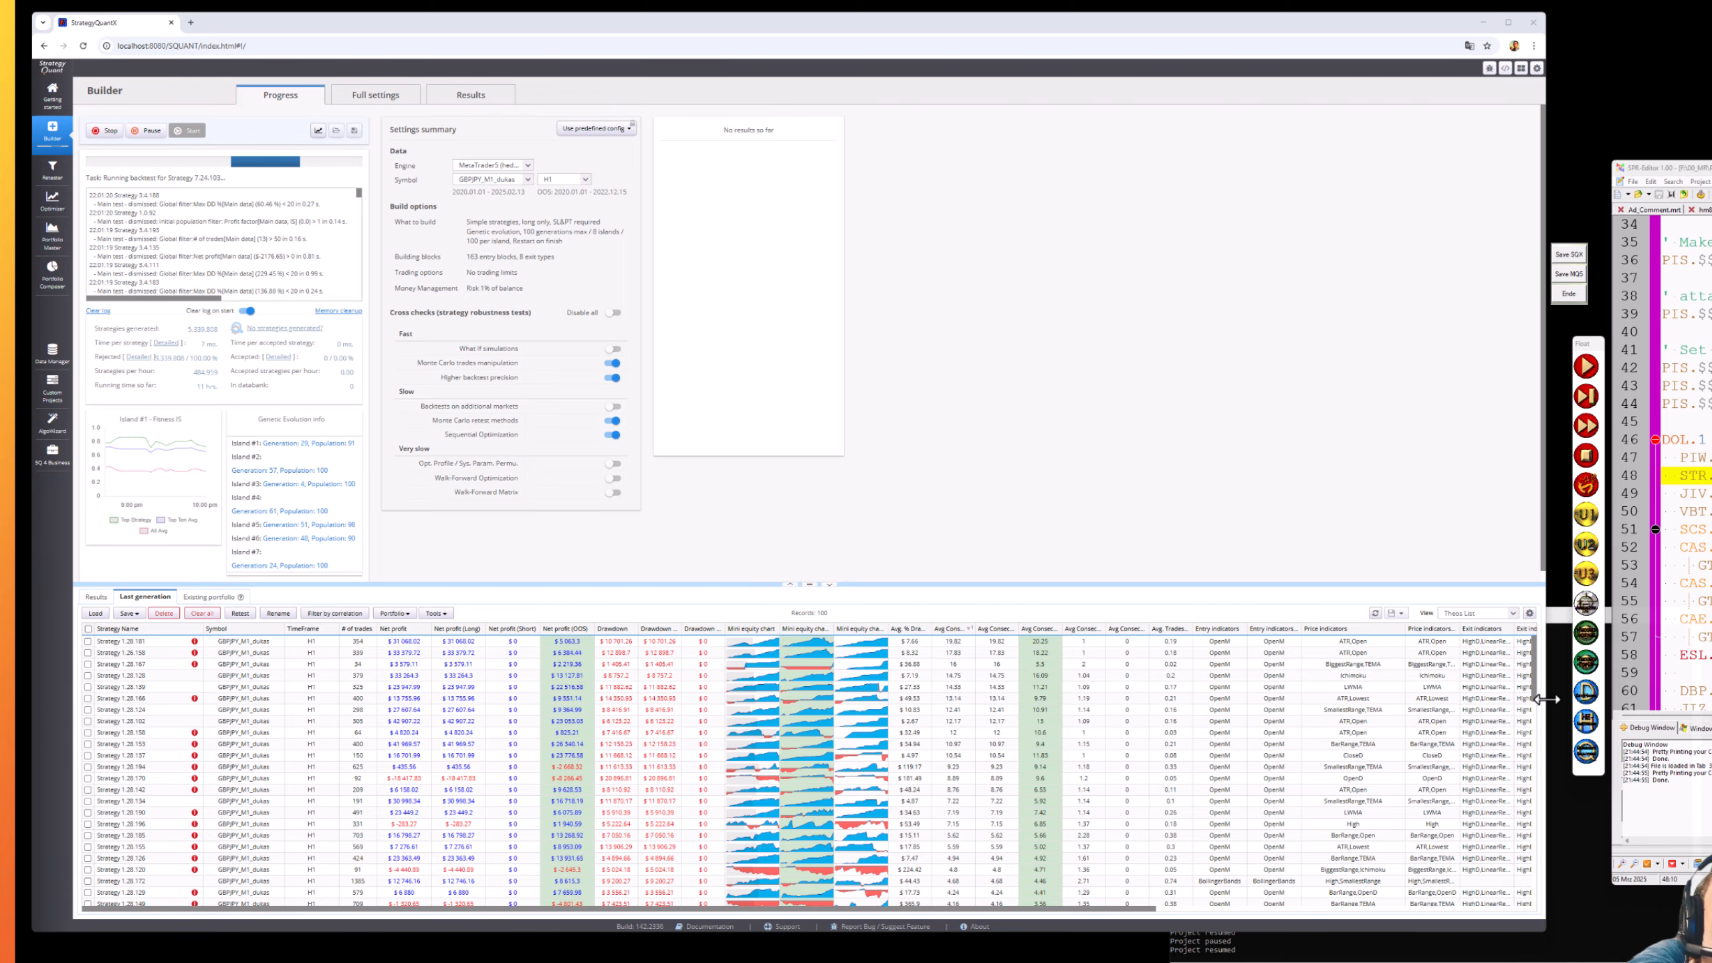
# - Widen the Exit indicators (Long), Exit indicators and Price indicators (Long) columns of the Last generation table
pyautogui.moveTo(1542, 699); pyautogui.dragTo(1572, 705)
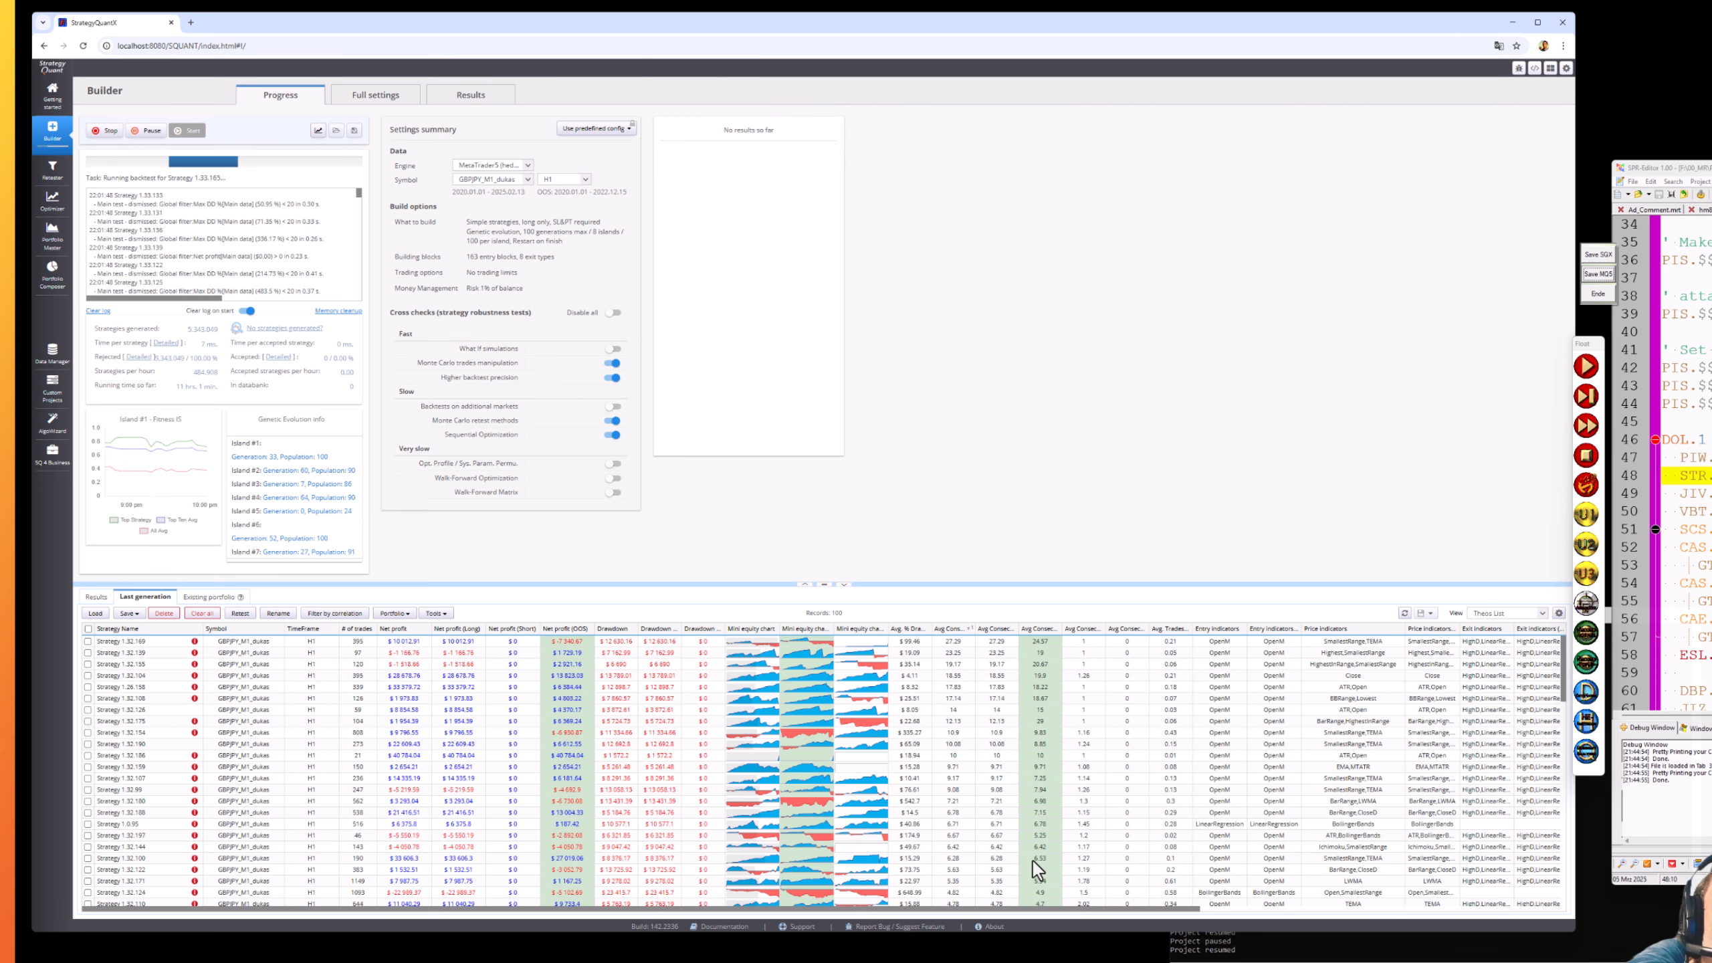
pyautogui.click(1014, 904)
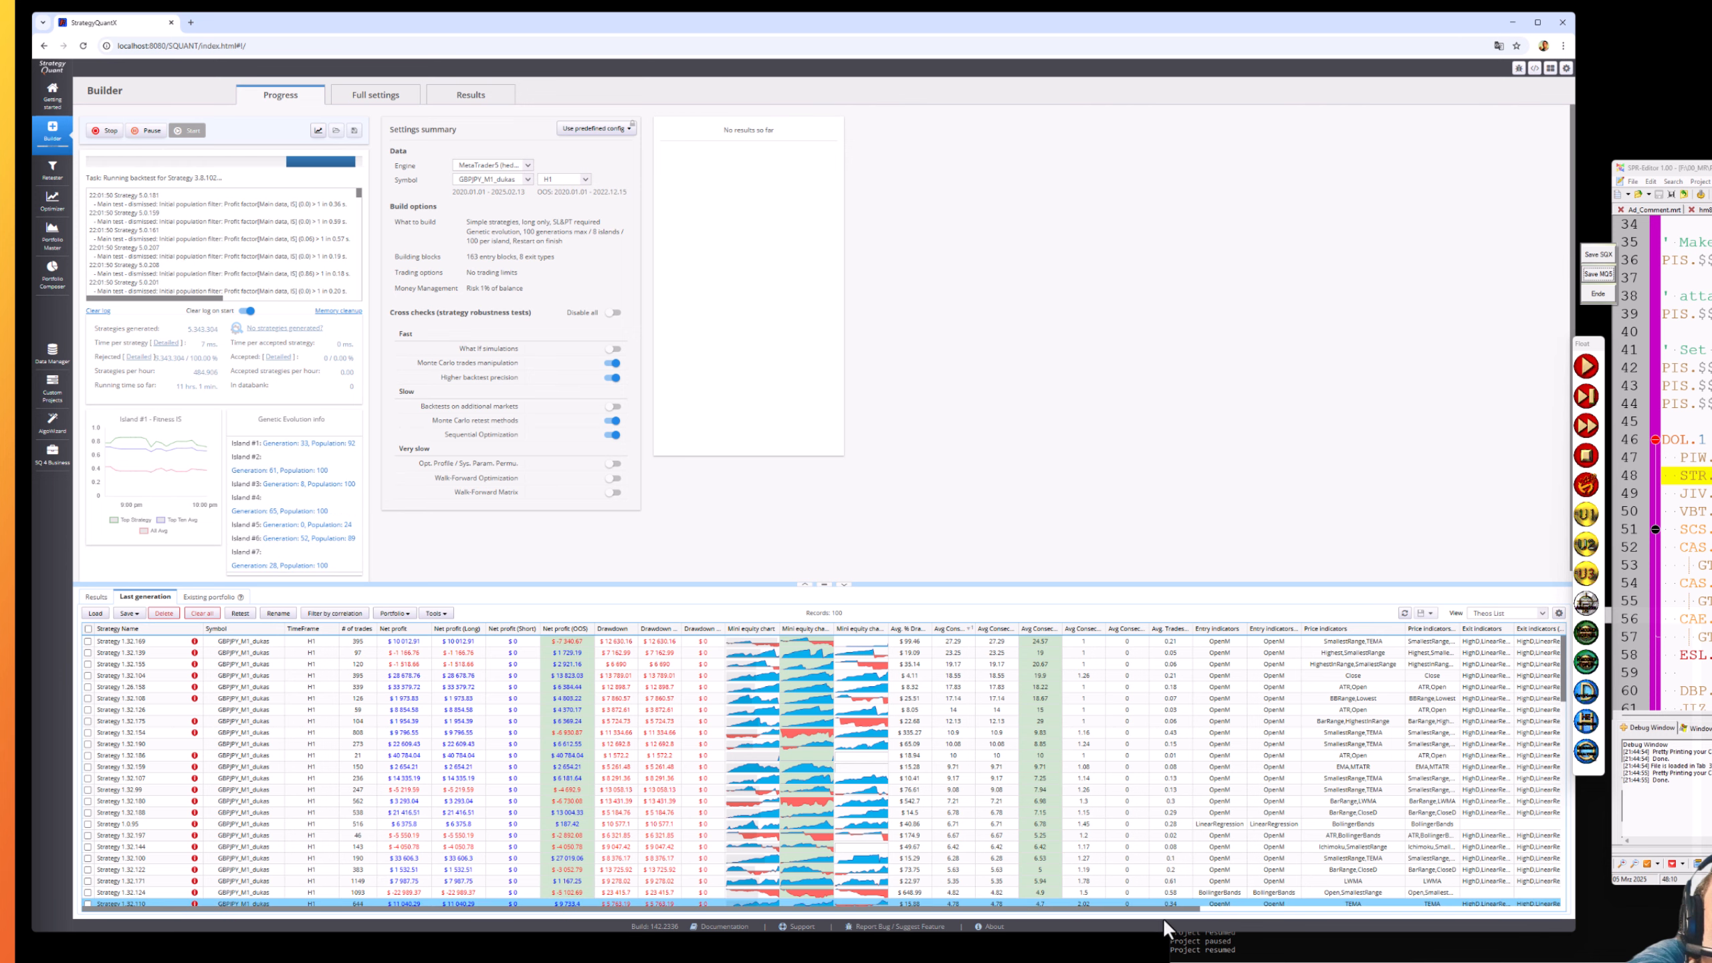
pyautogui.click(1200, 908)
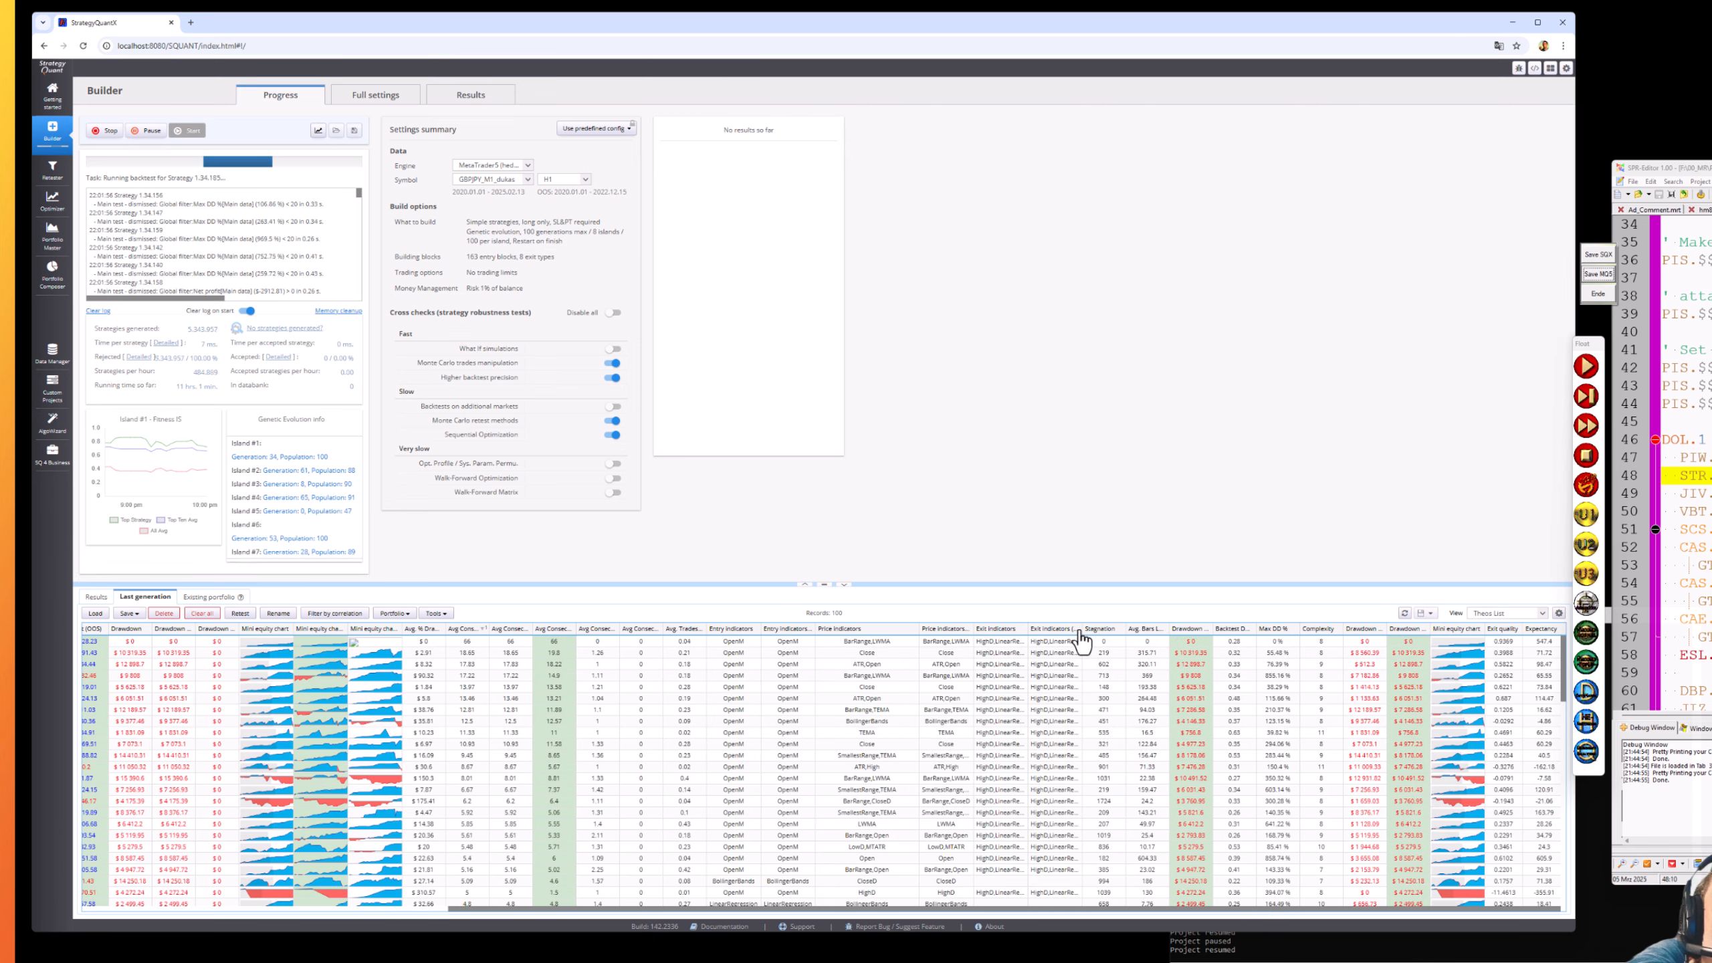
pyautogui.moveTo(1082, 629); pyautogui.dragTo(1154, 628)
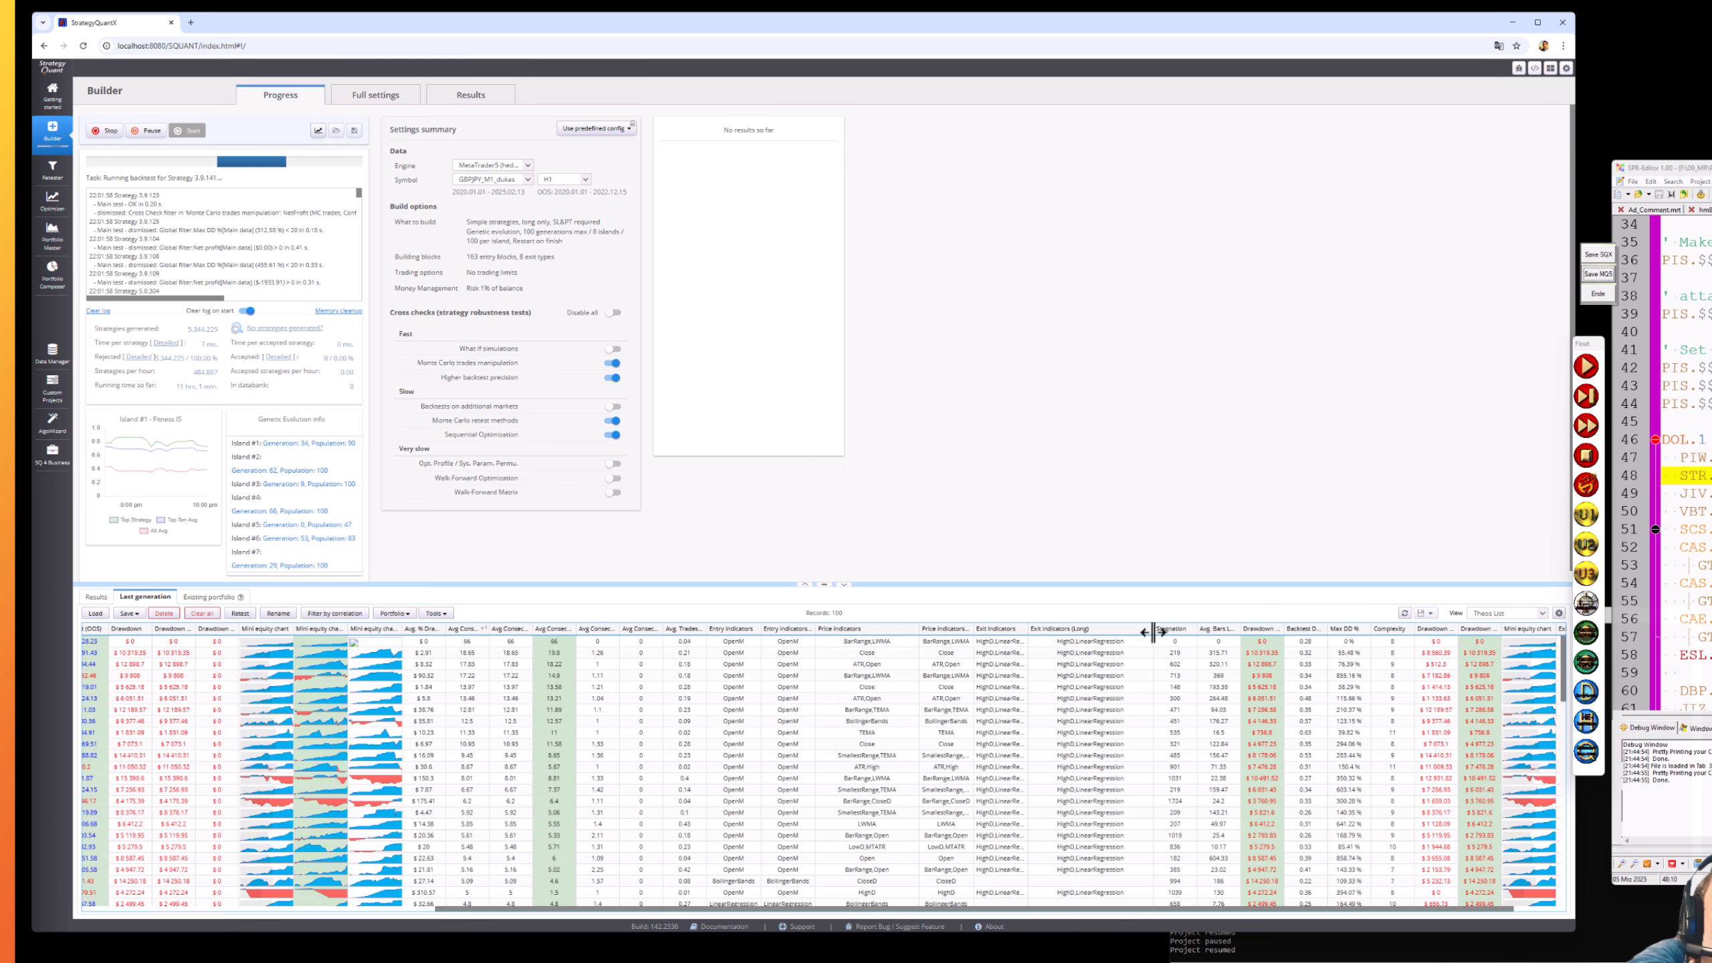
pyautogui.moveTo(1027, 628); pyautogui.dragTo(1093, 634)
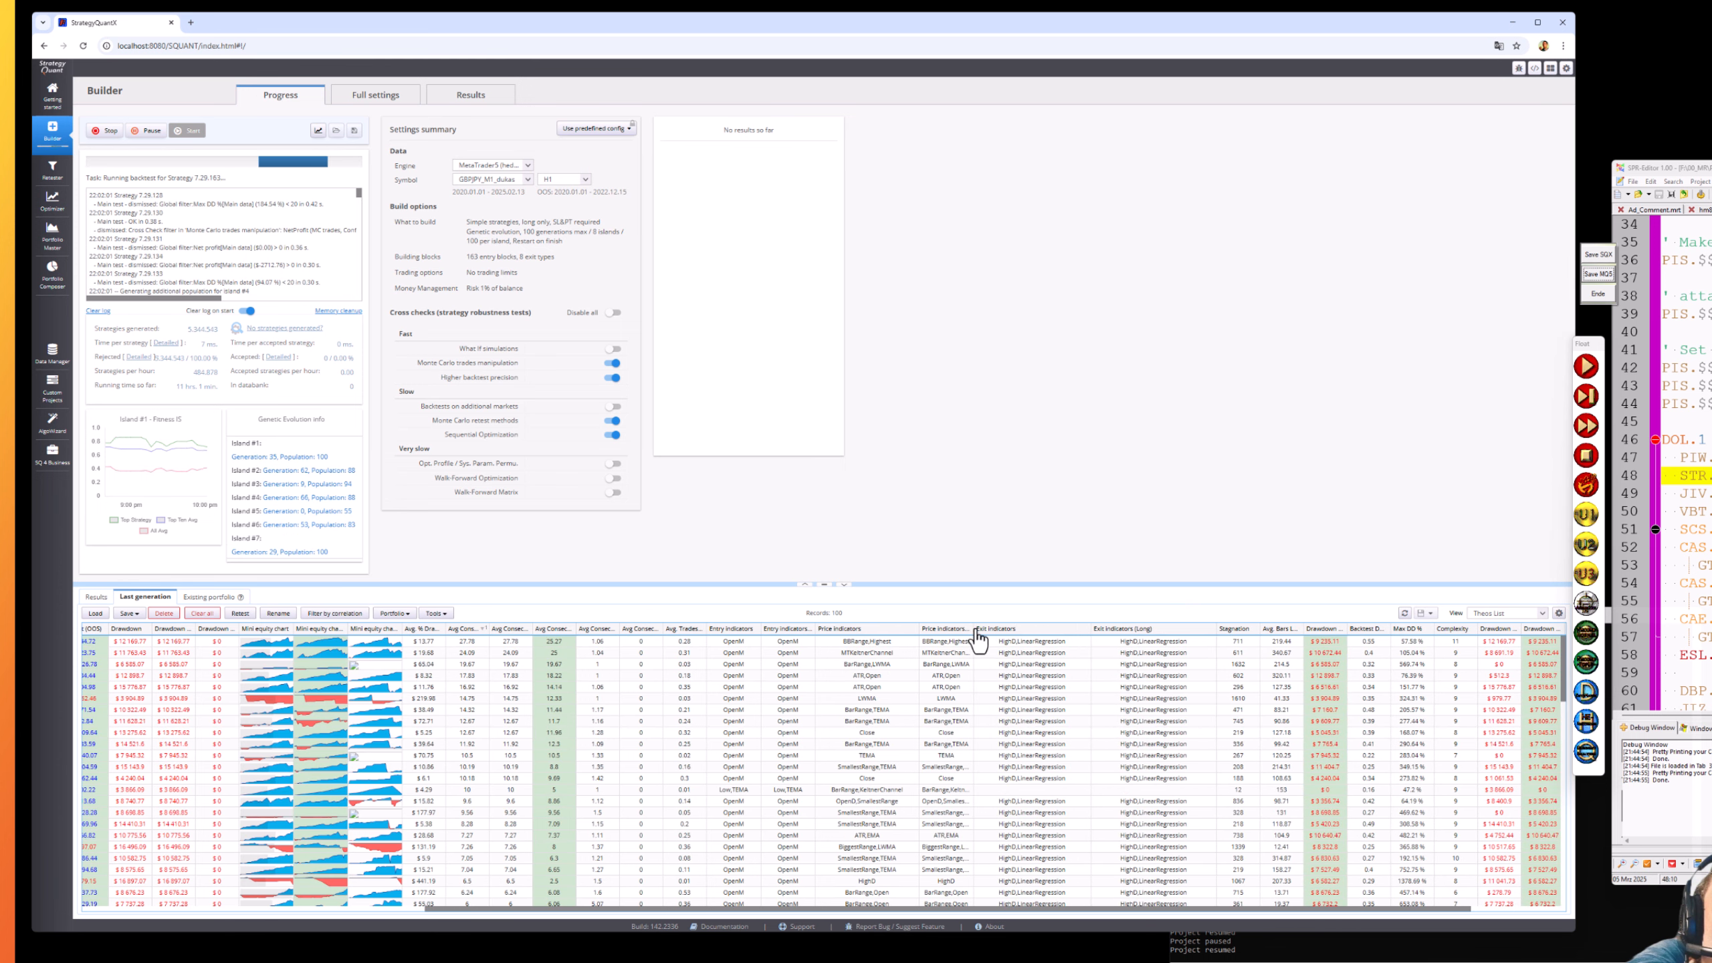
pyautogui.moveTo(970, 625); pyautogui.dragTo(1007, 634)
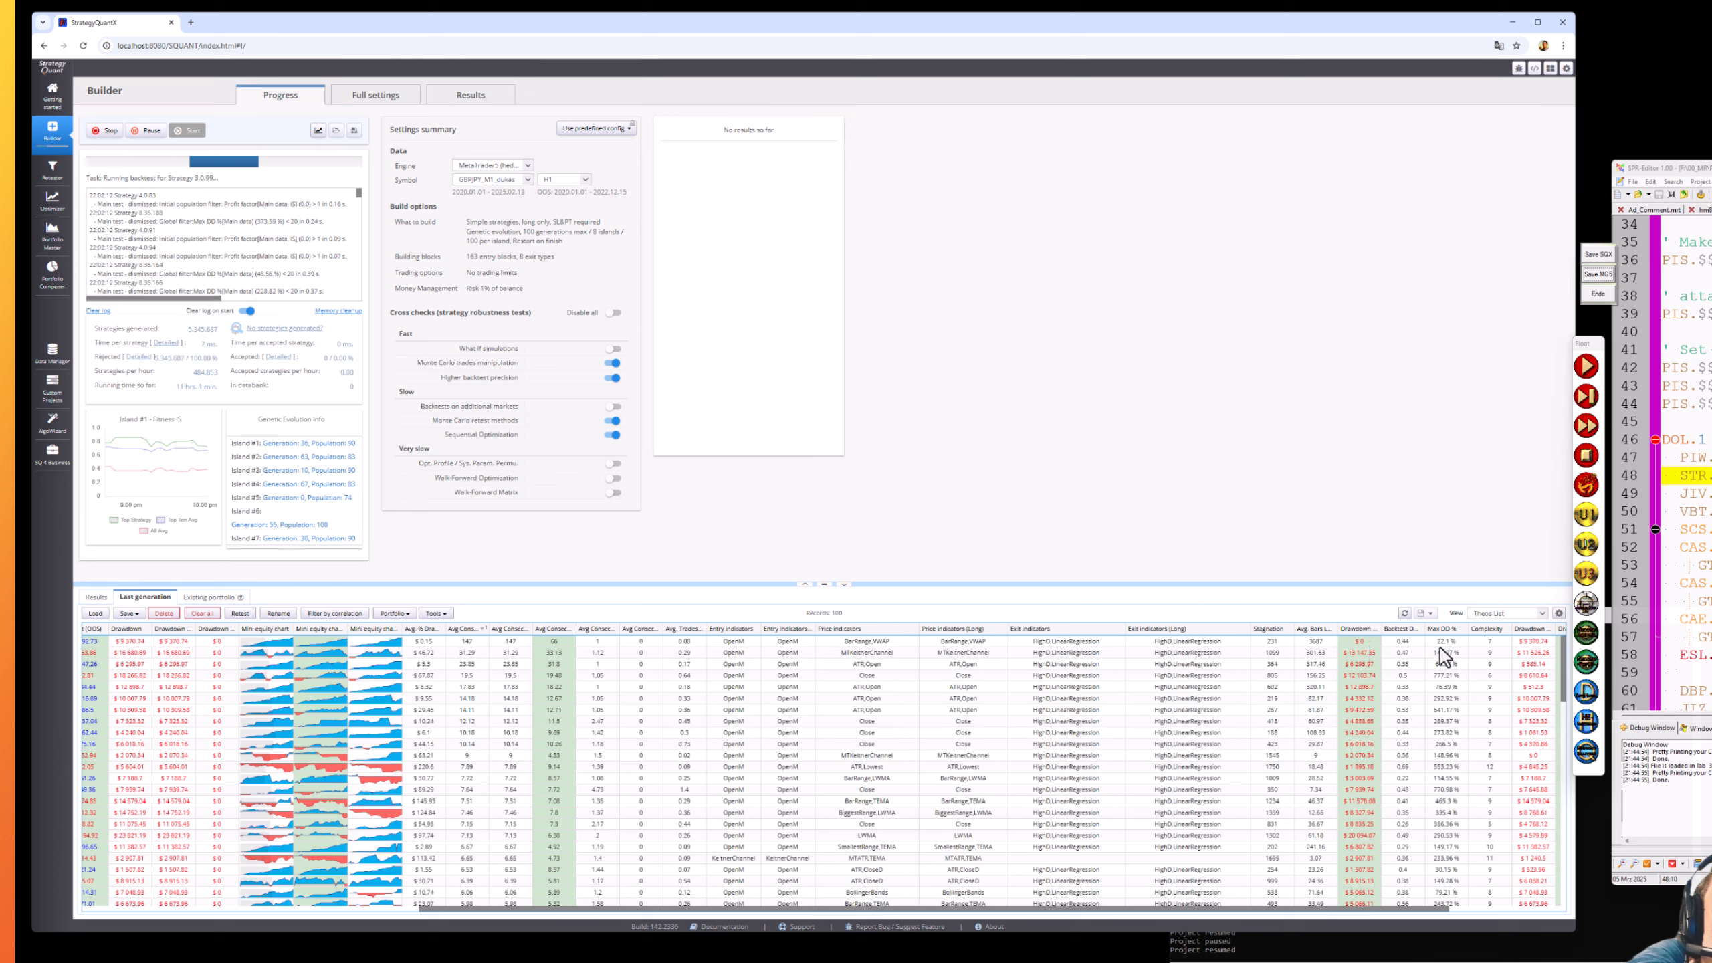
pyautogui.click(977, 641)
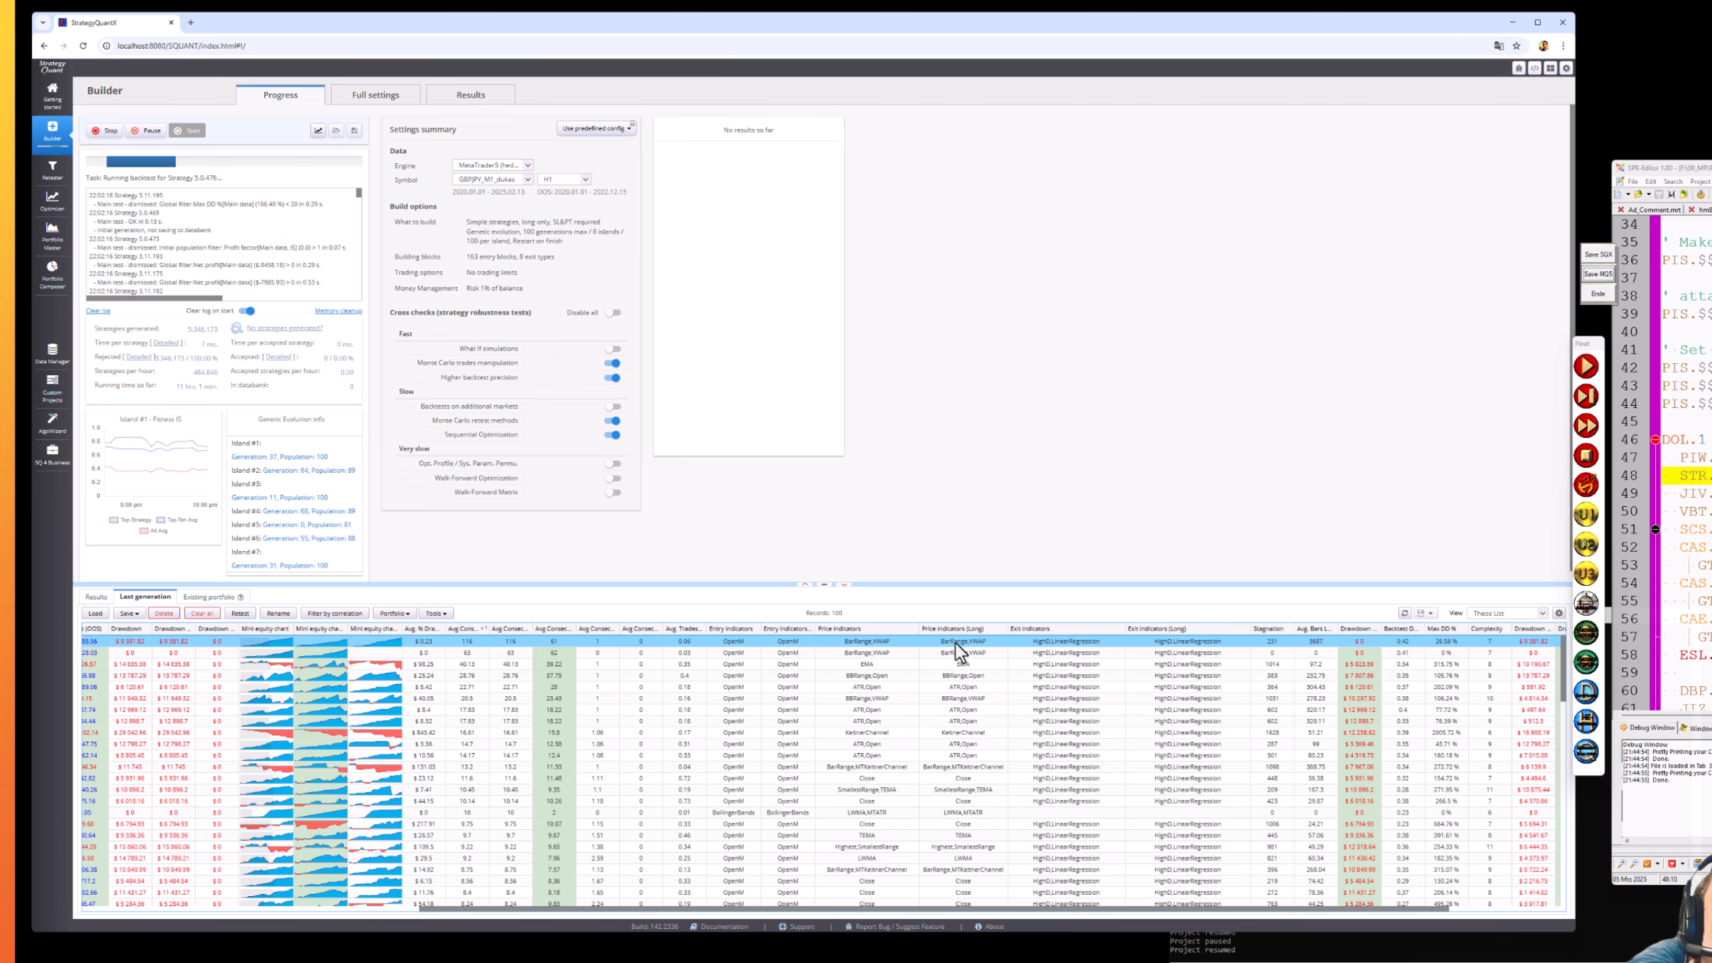
pyautogui.click(394, 910)
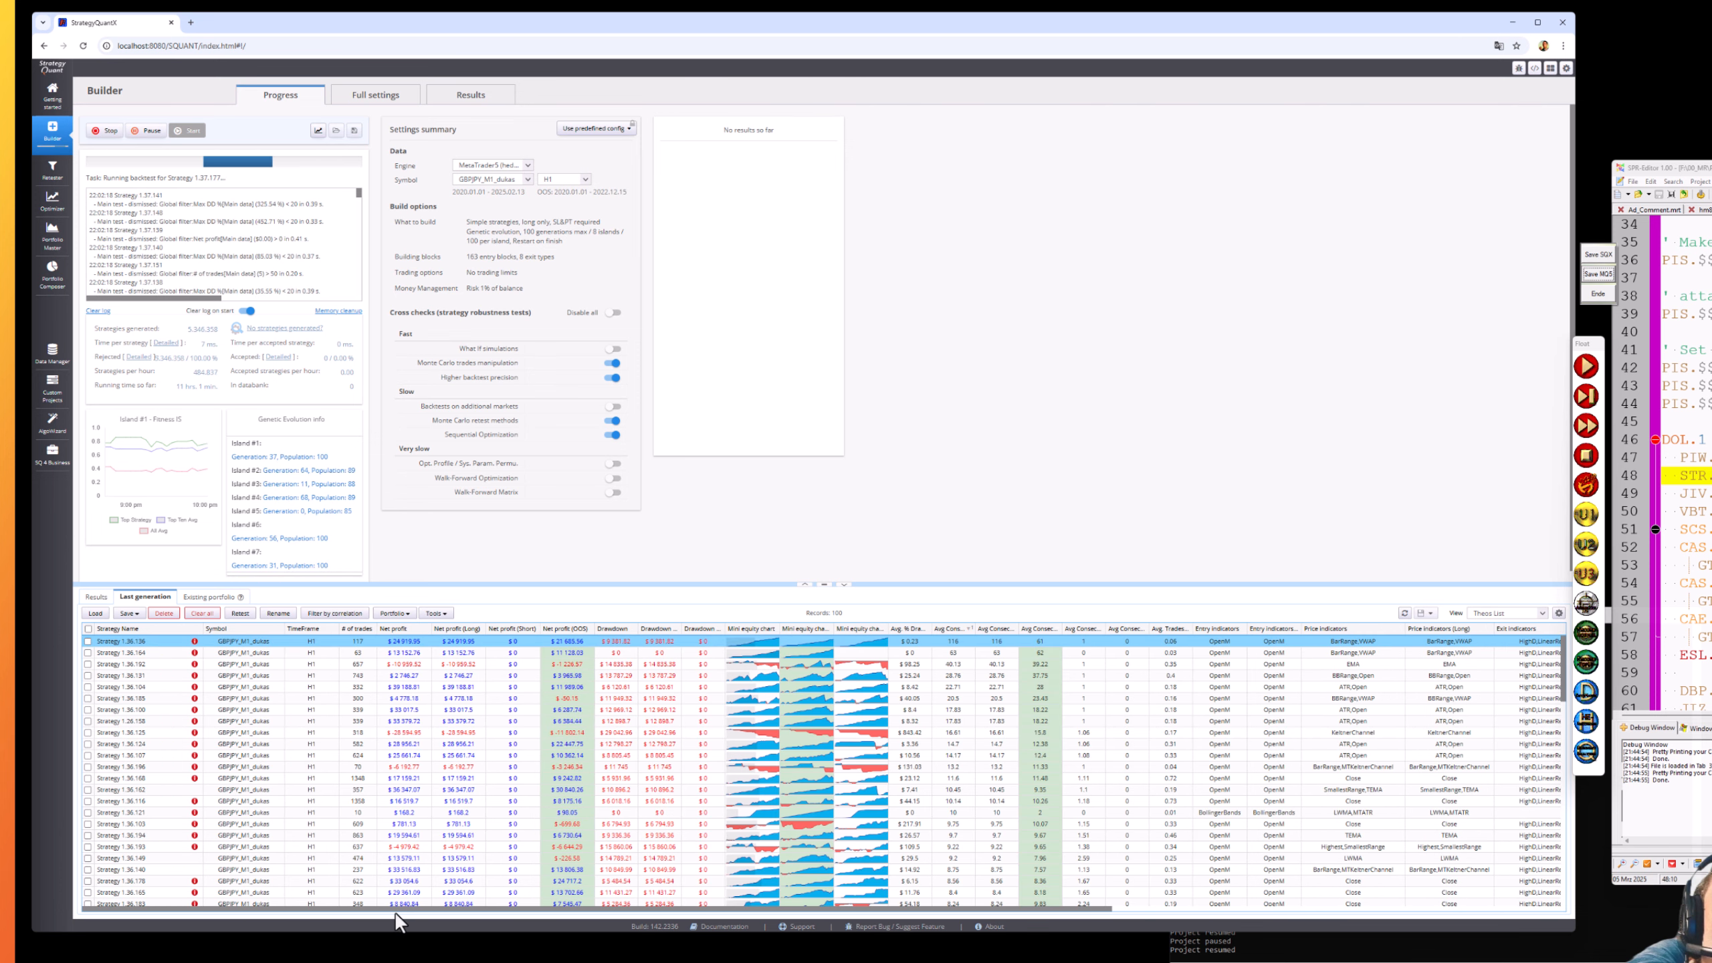
pyautogui.click(148, 131)
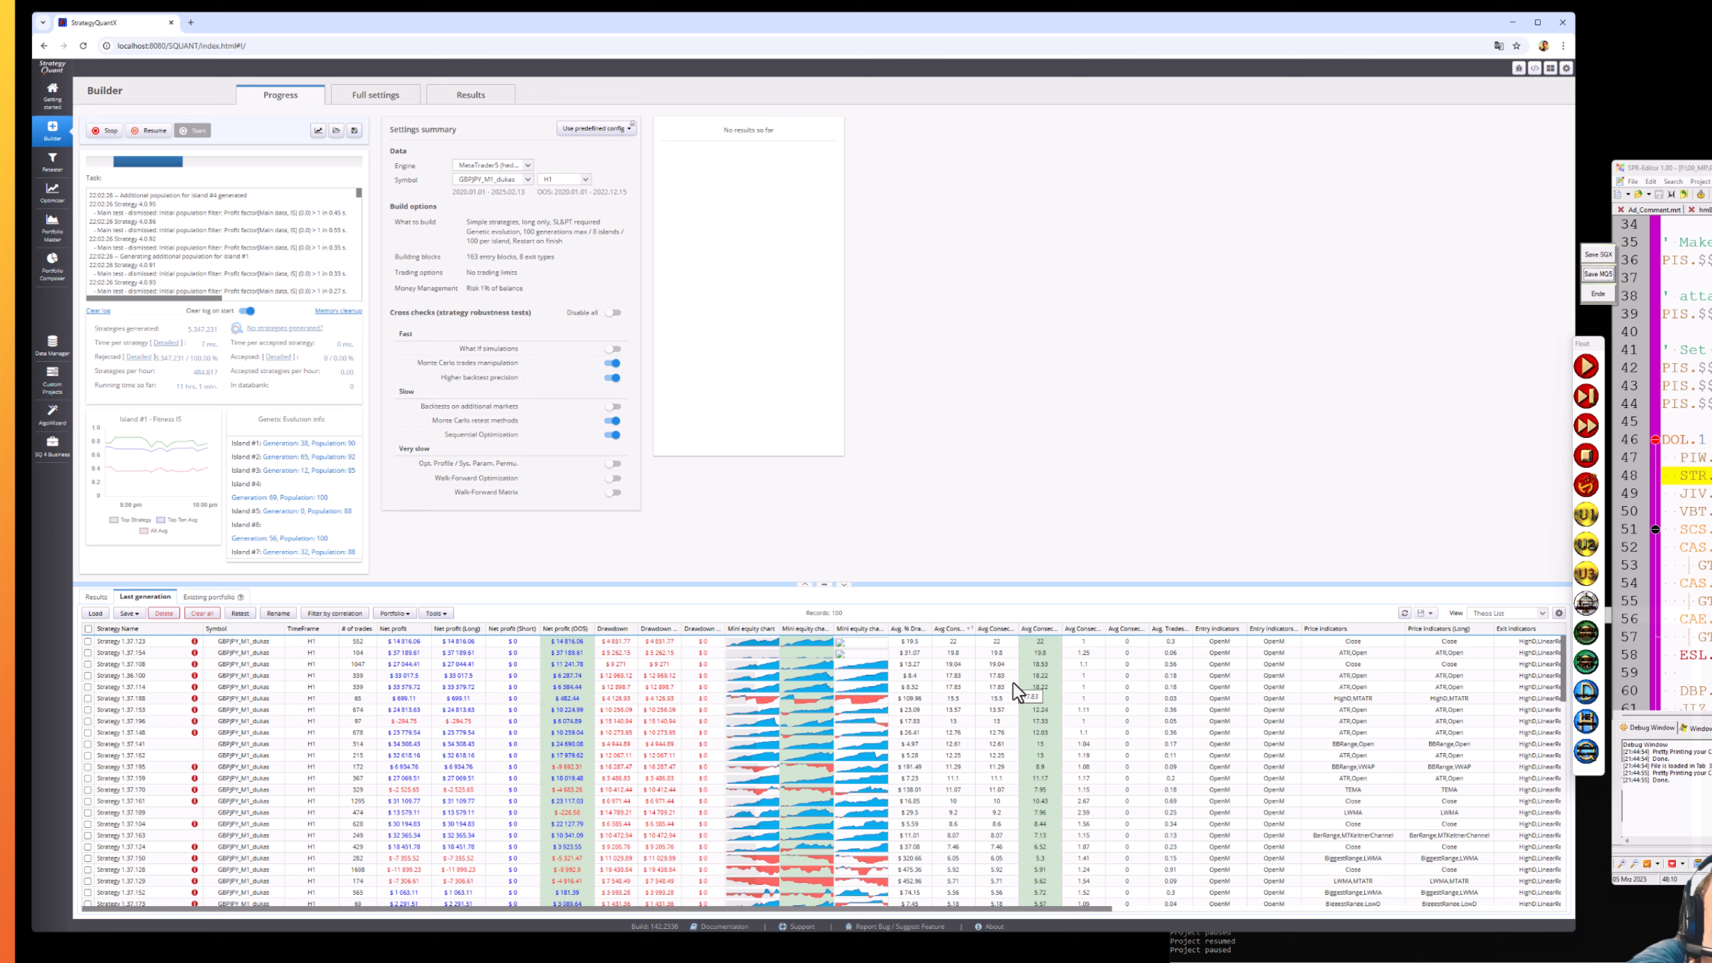
pyautogui.click(153, 133)
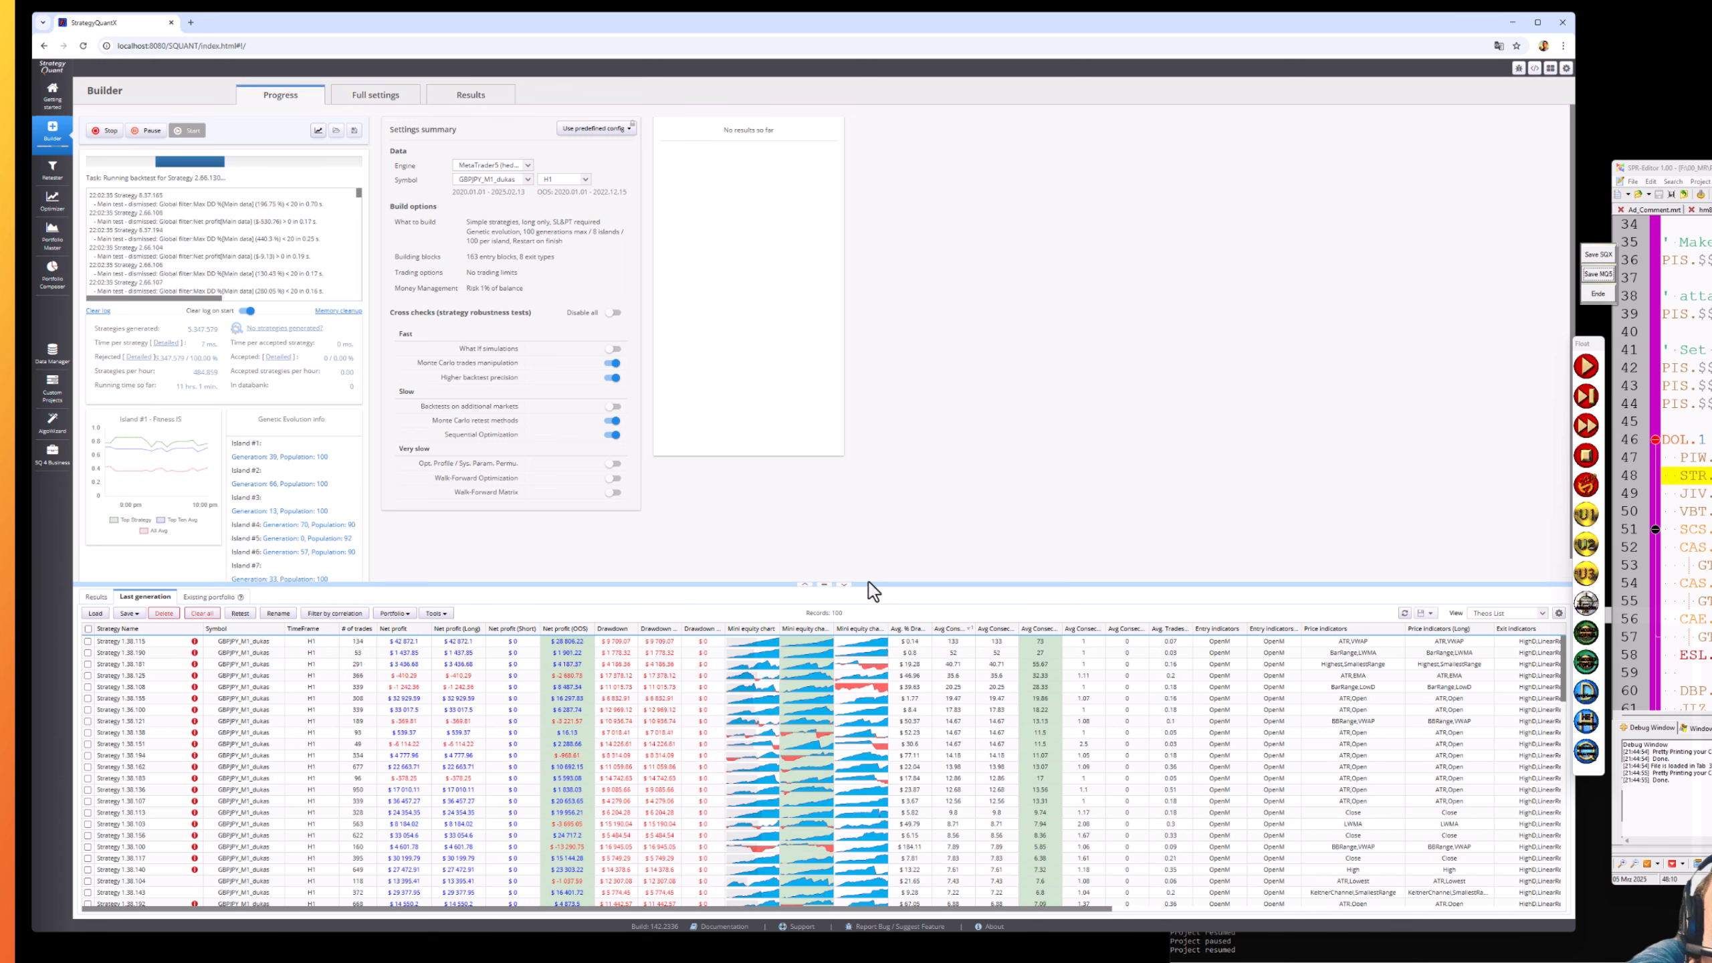
pyautogui.click(146, 132)
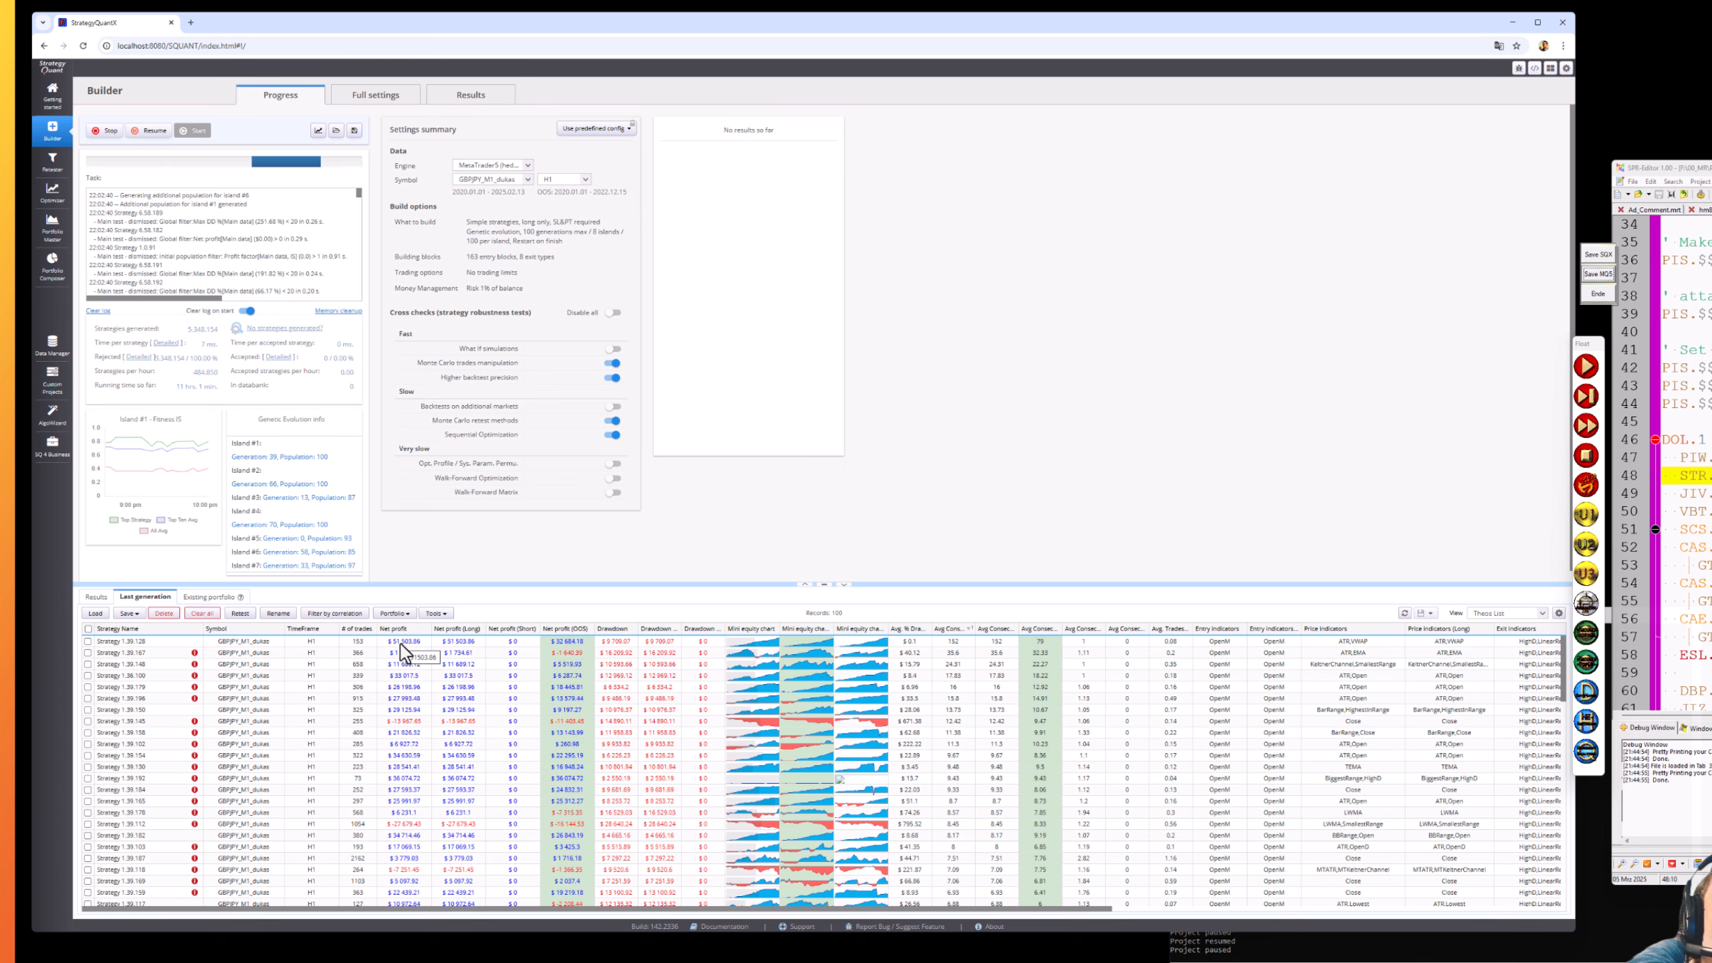
# - Show Strategy 1.39.128's trade analysis, then its List of trades scrolled back to the top
pyautogui.click(474, 96)
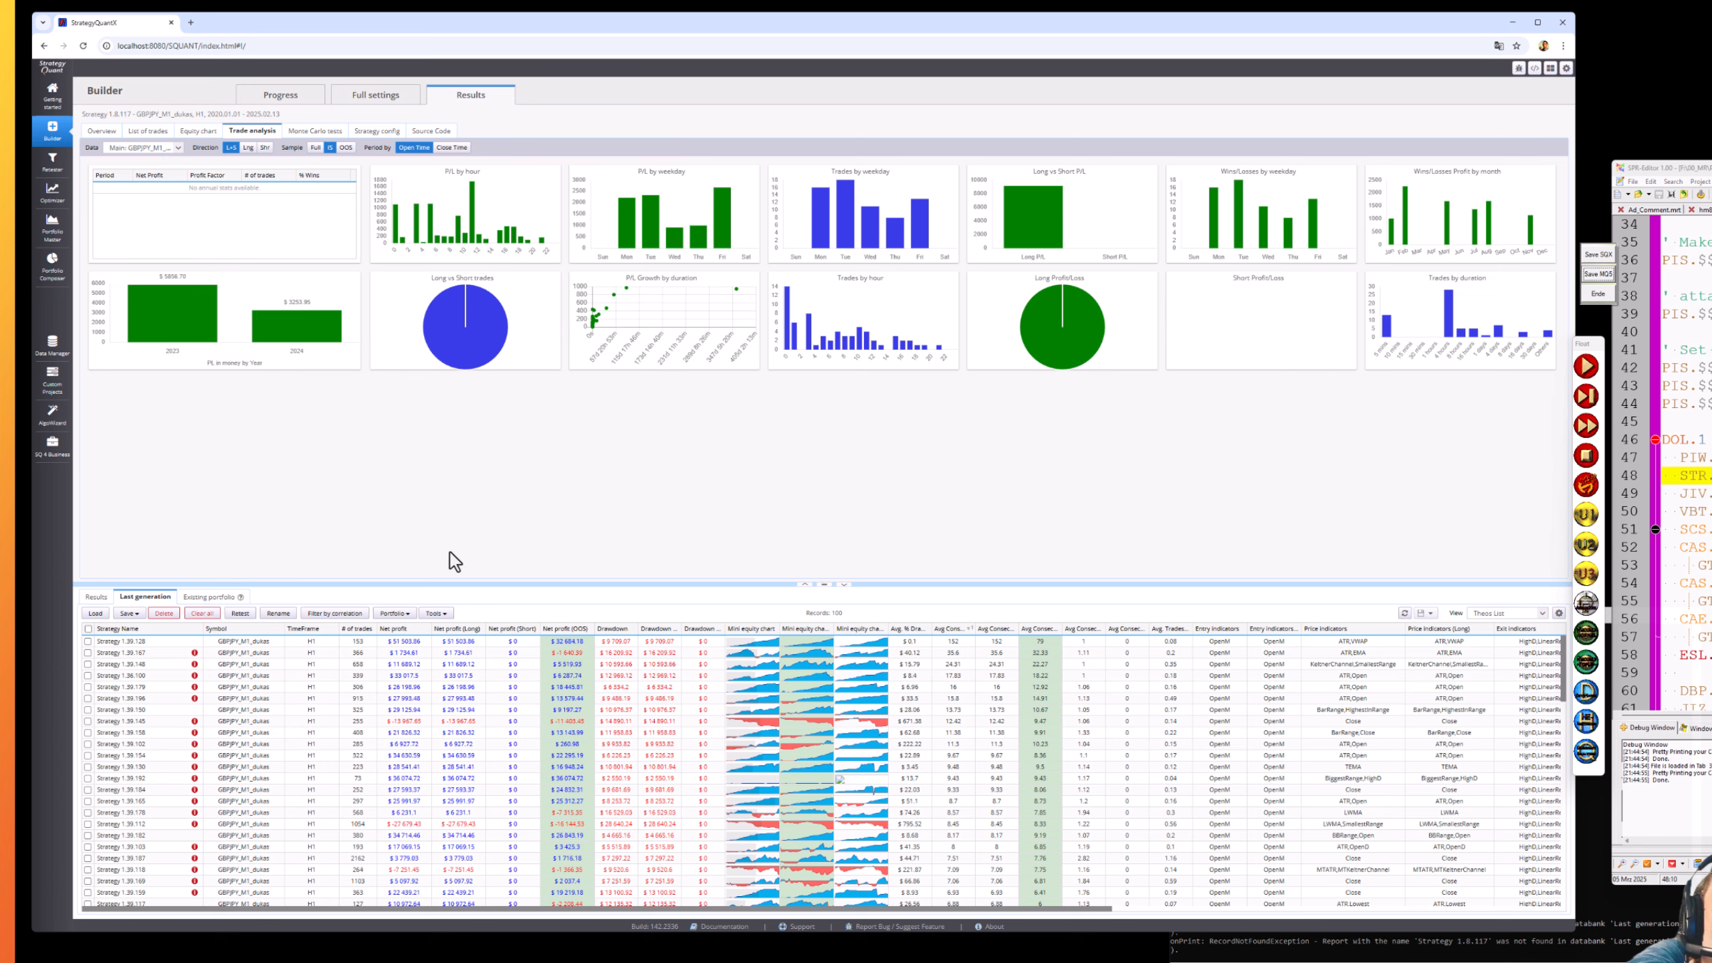
pyautogui.click(414, 642)
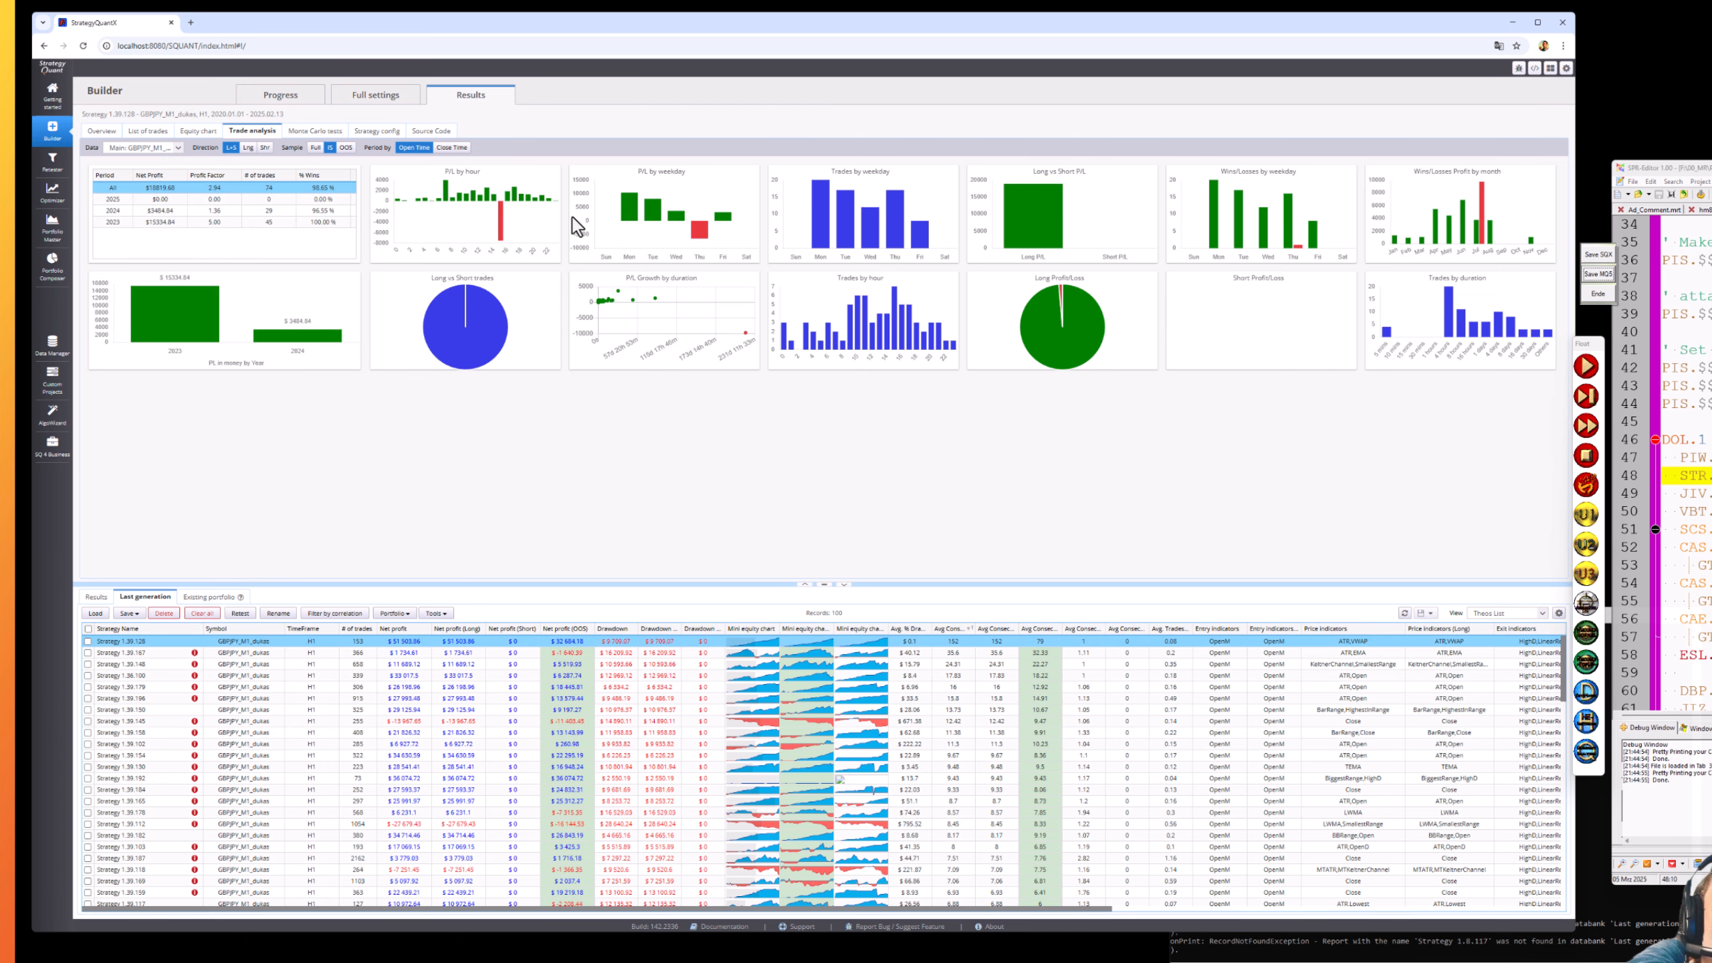
pyautogui.moveTo(503, 237)
pyautogui.click(152, 135)
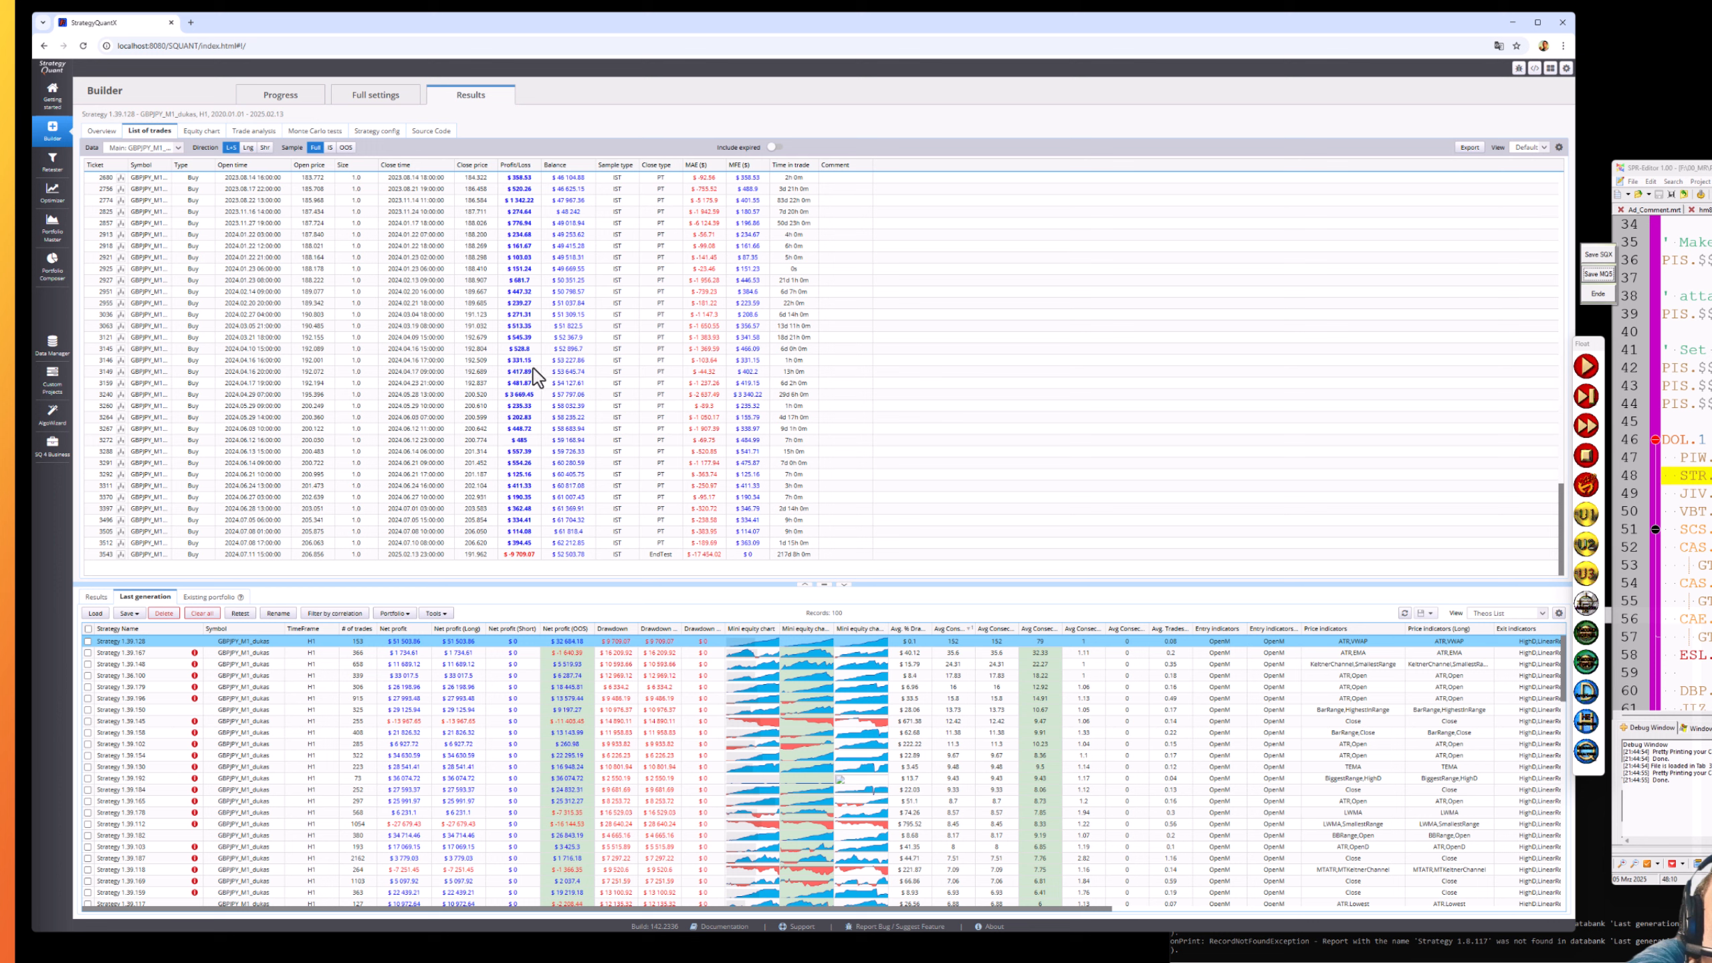
pyautogui.scroll(8, 532, 368)
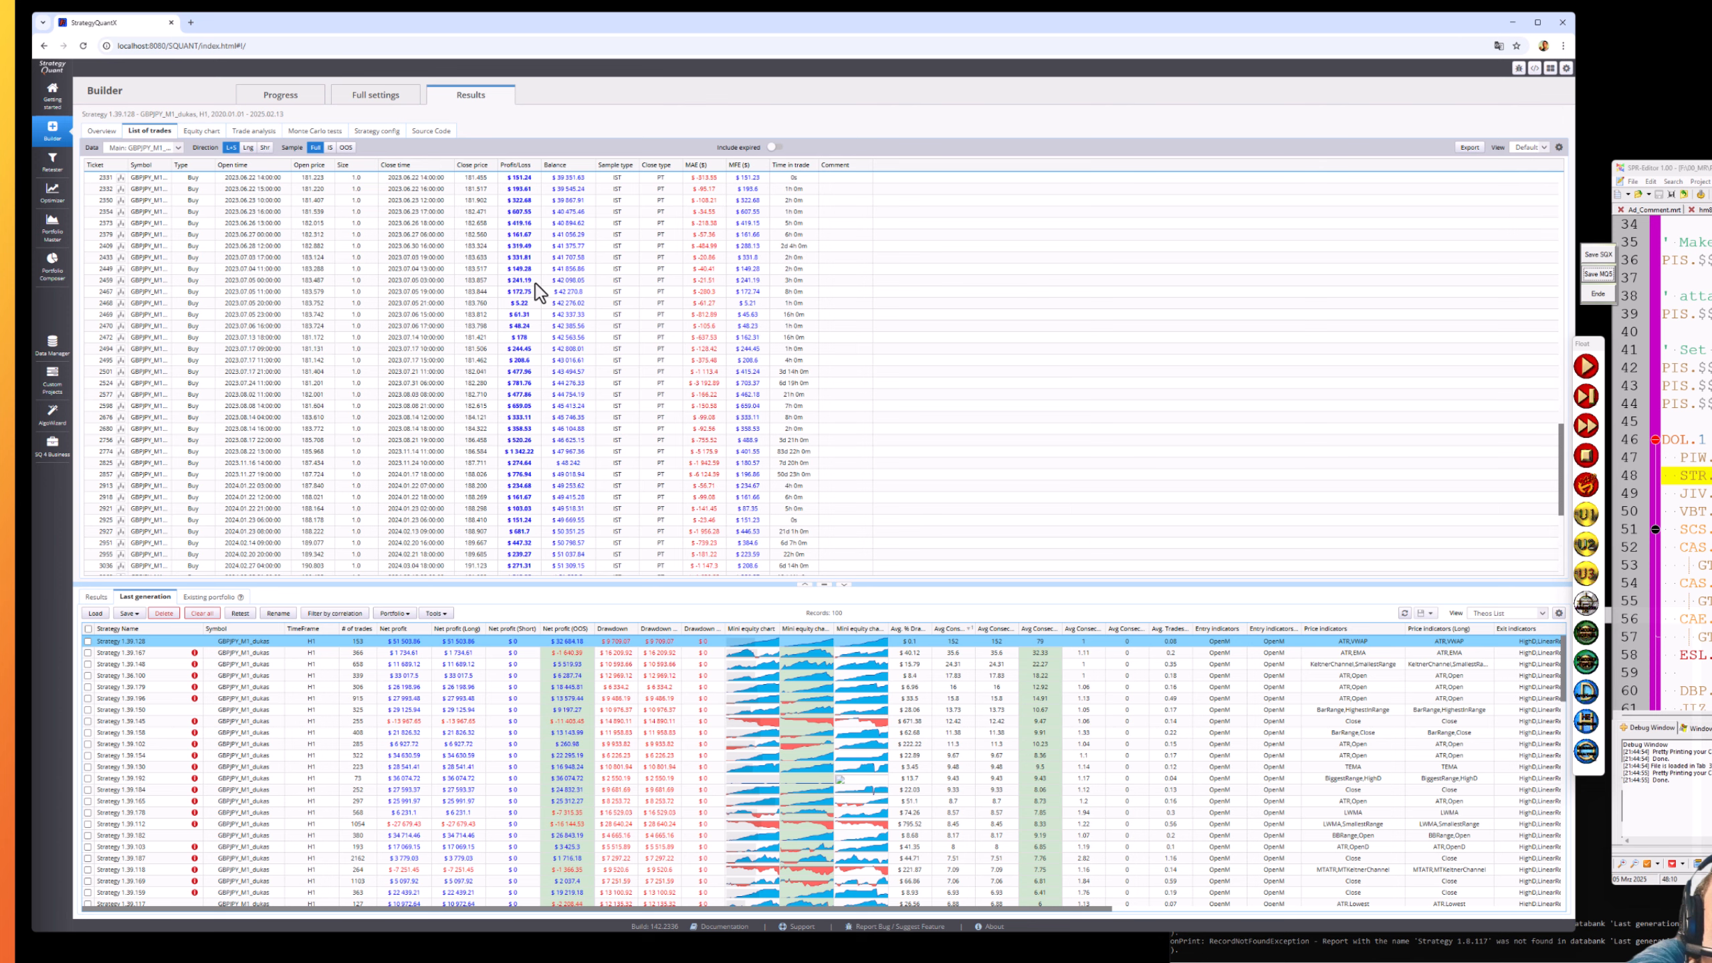
pyautogui.scroll(10, 535, 284)
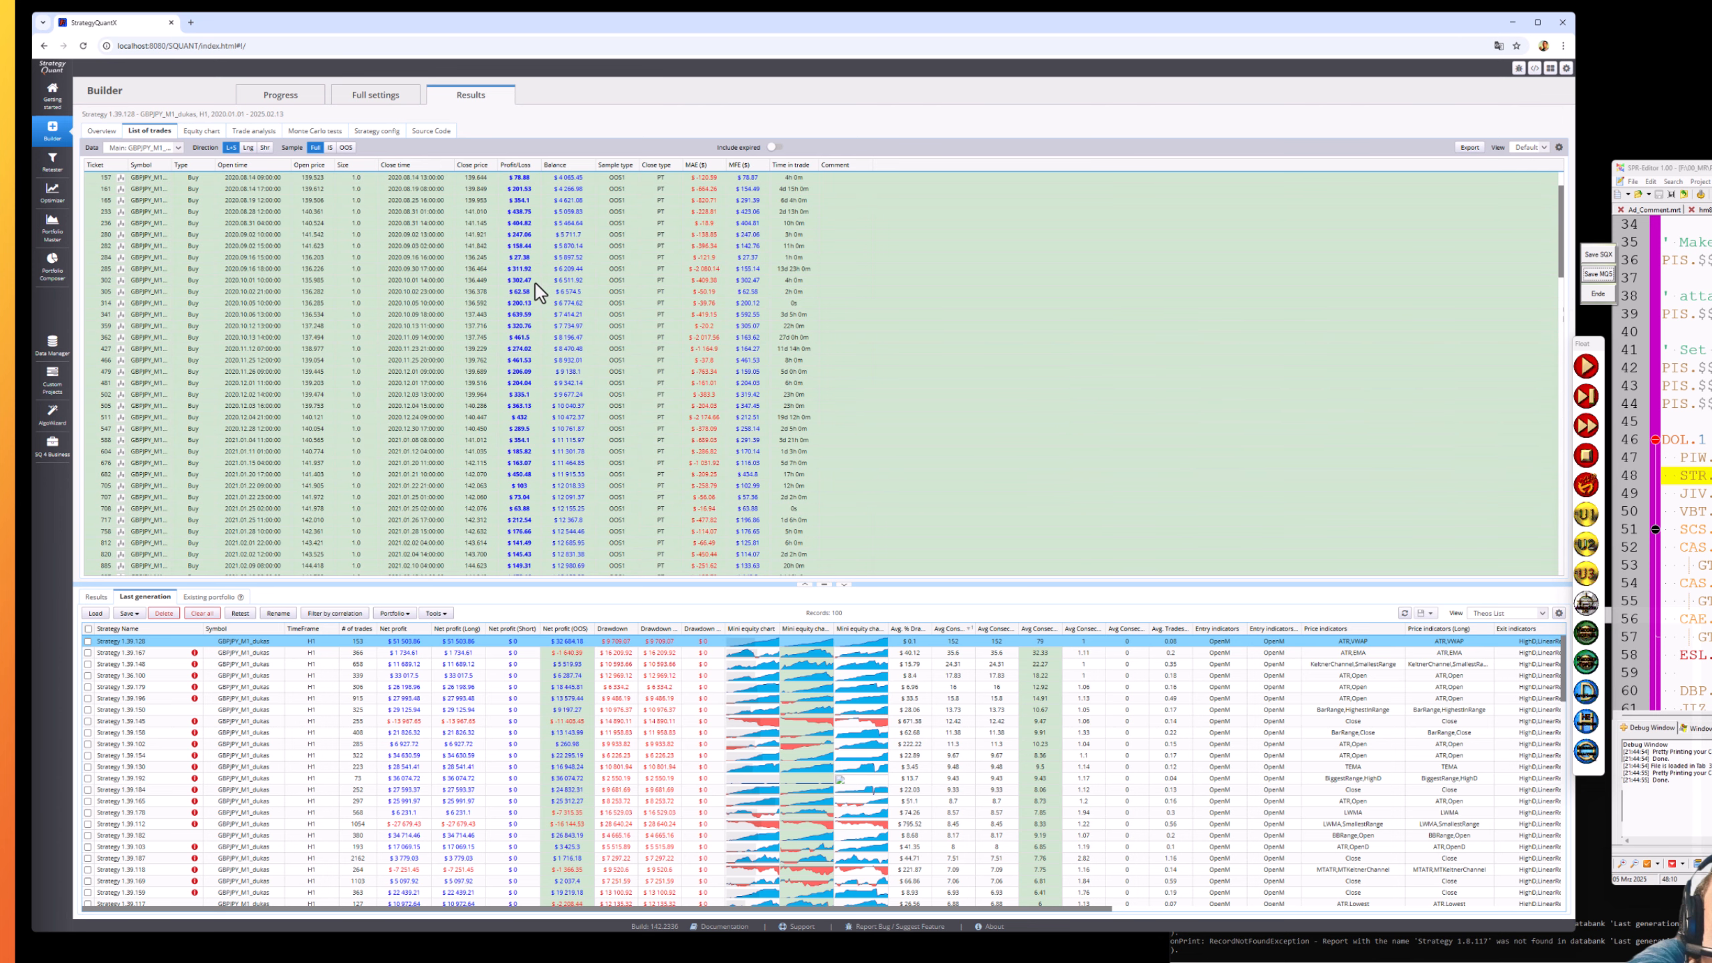
pyautogui.scroll(1, 535, 292)
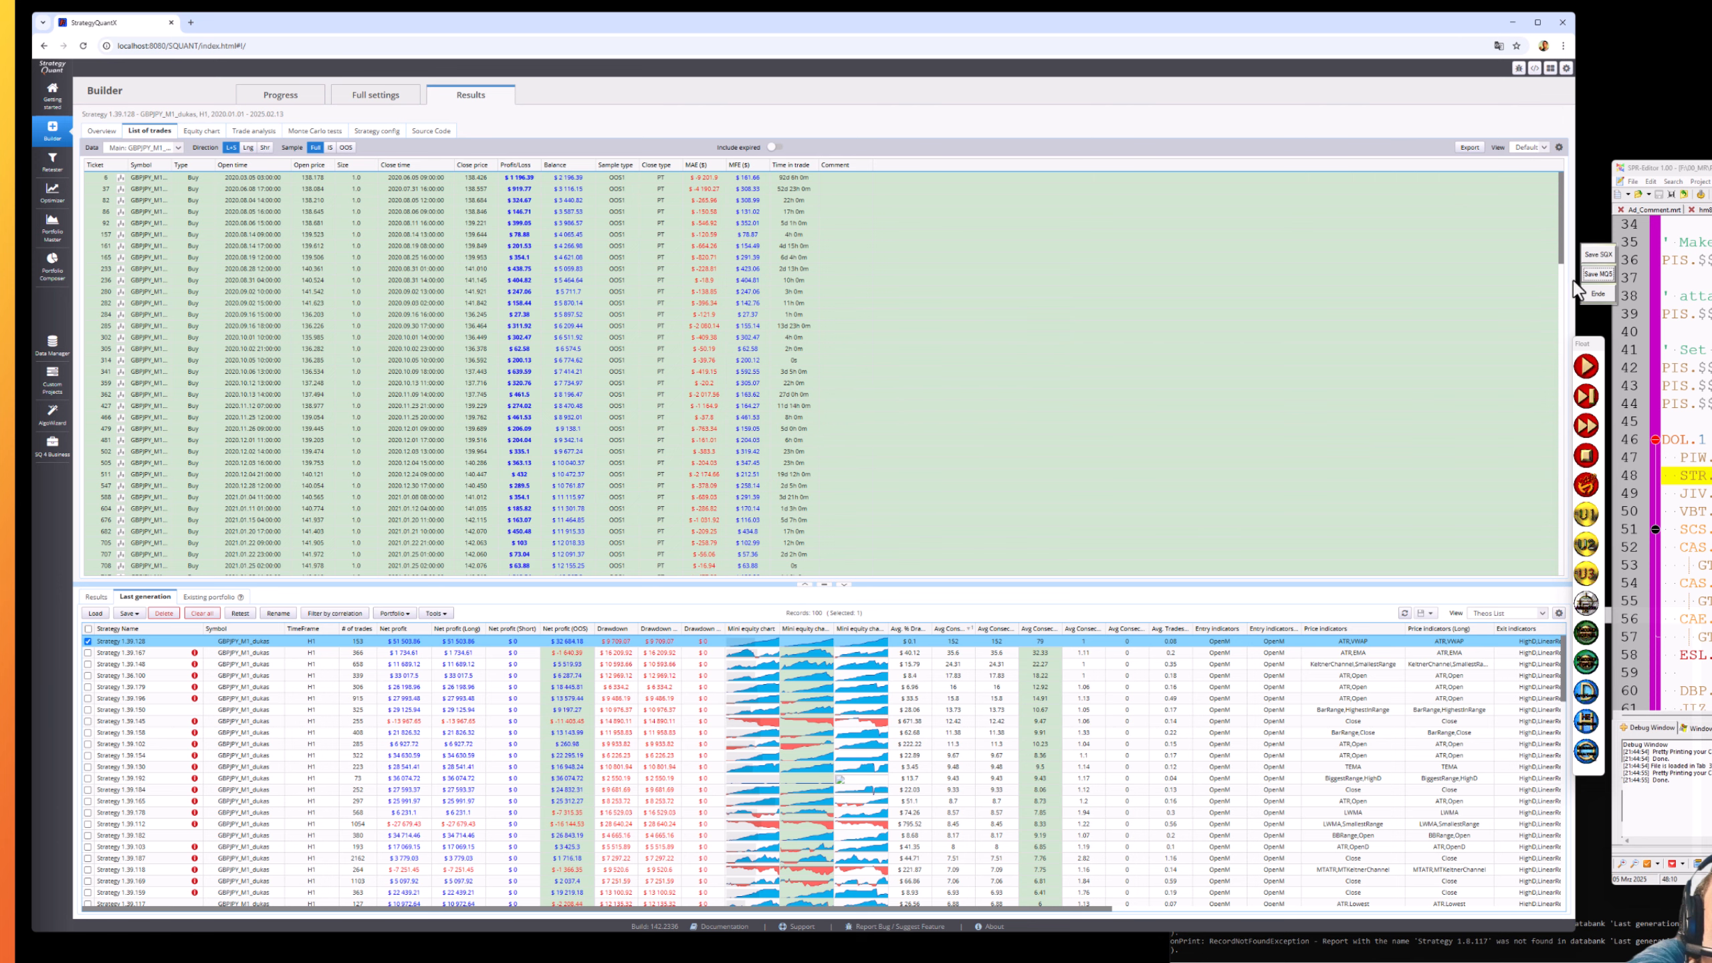
# - Save Strategy 1.39.128 as an SQX file with symbol/timeframe note and magic numbers enabled
pyautogui.click(1594, 257)
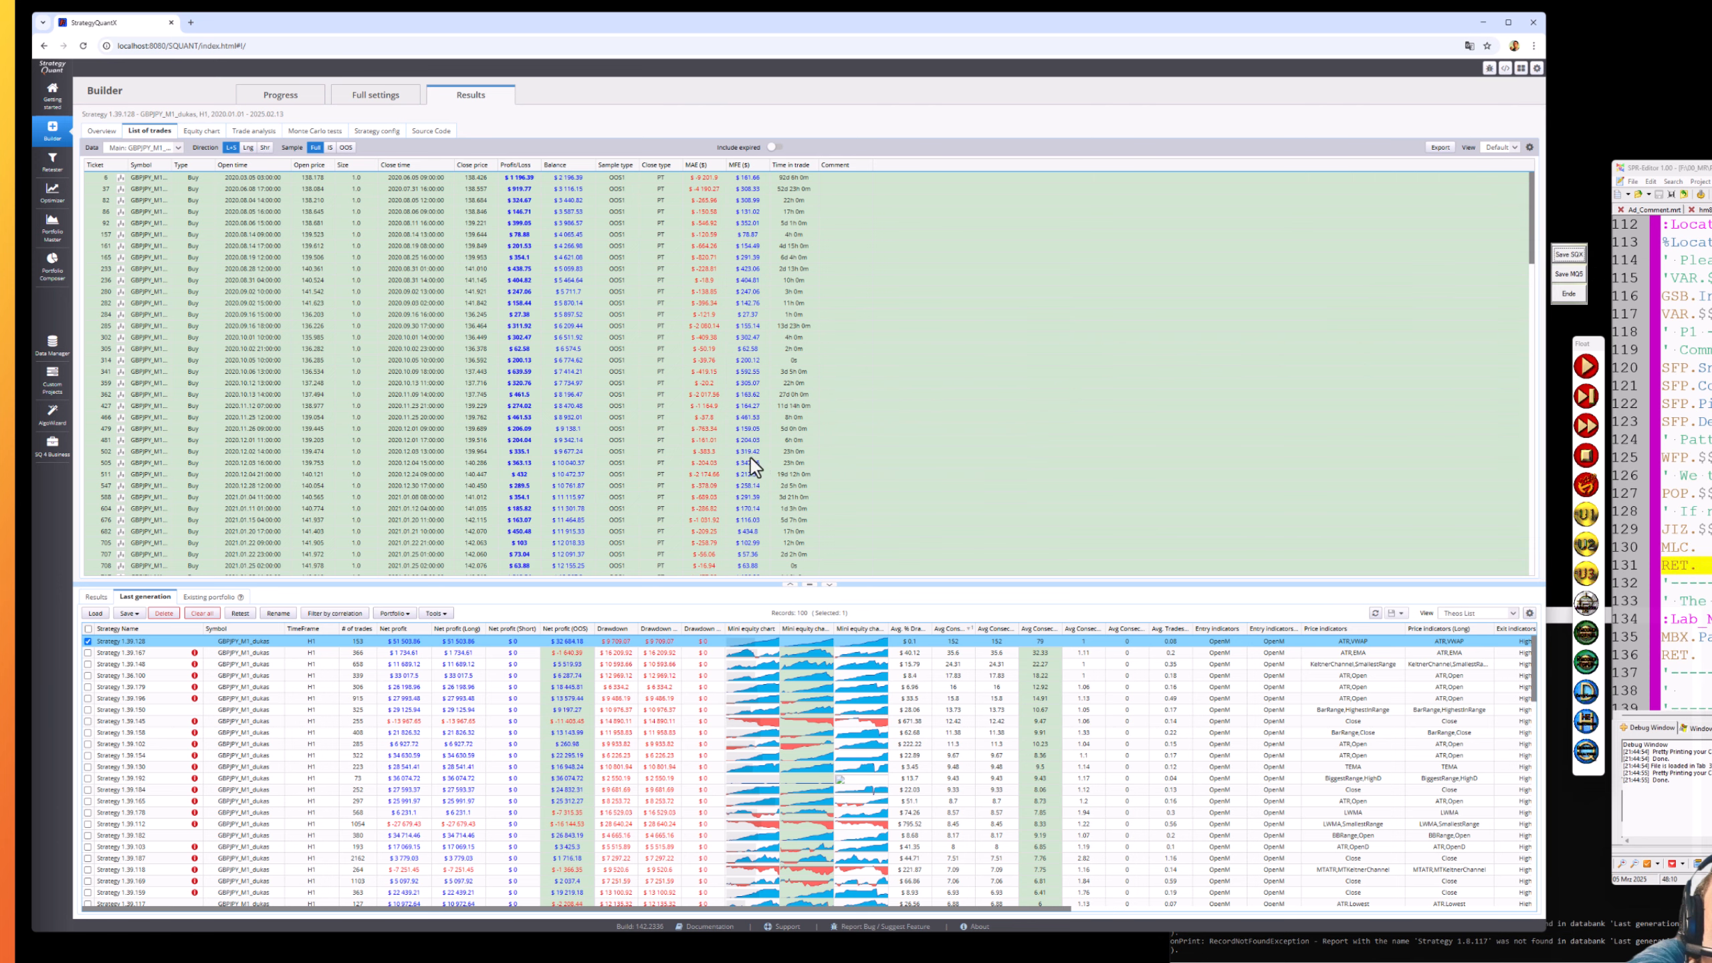
pyautogui.click(130, 613)
pyautogui.click(152, 629)
pyautogui.click(719, 577)
pyautogui.click(672, 530)
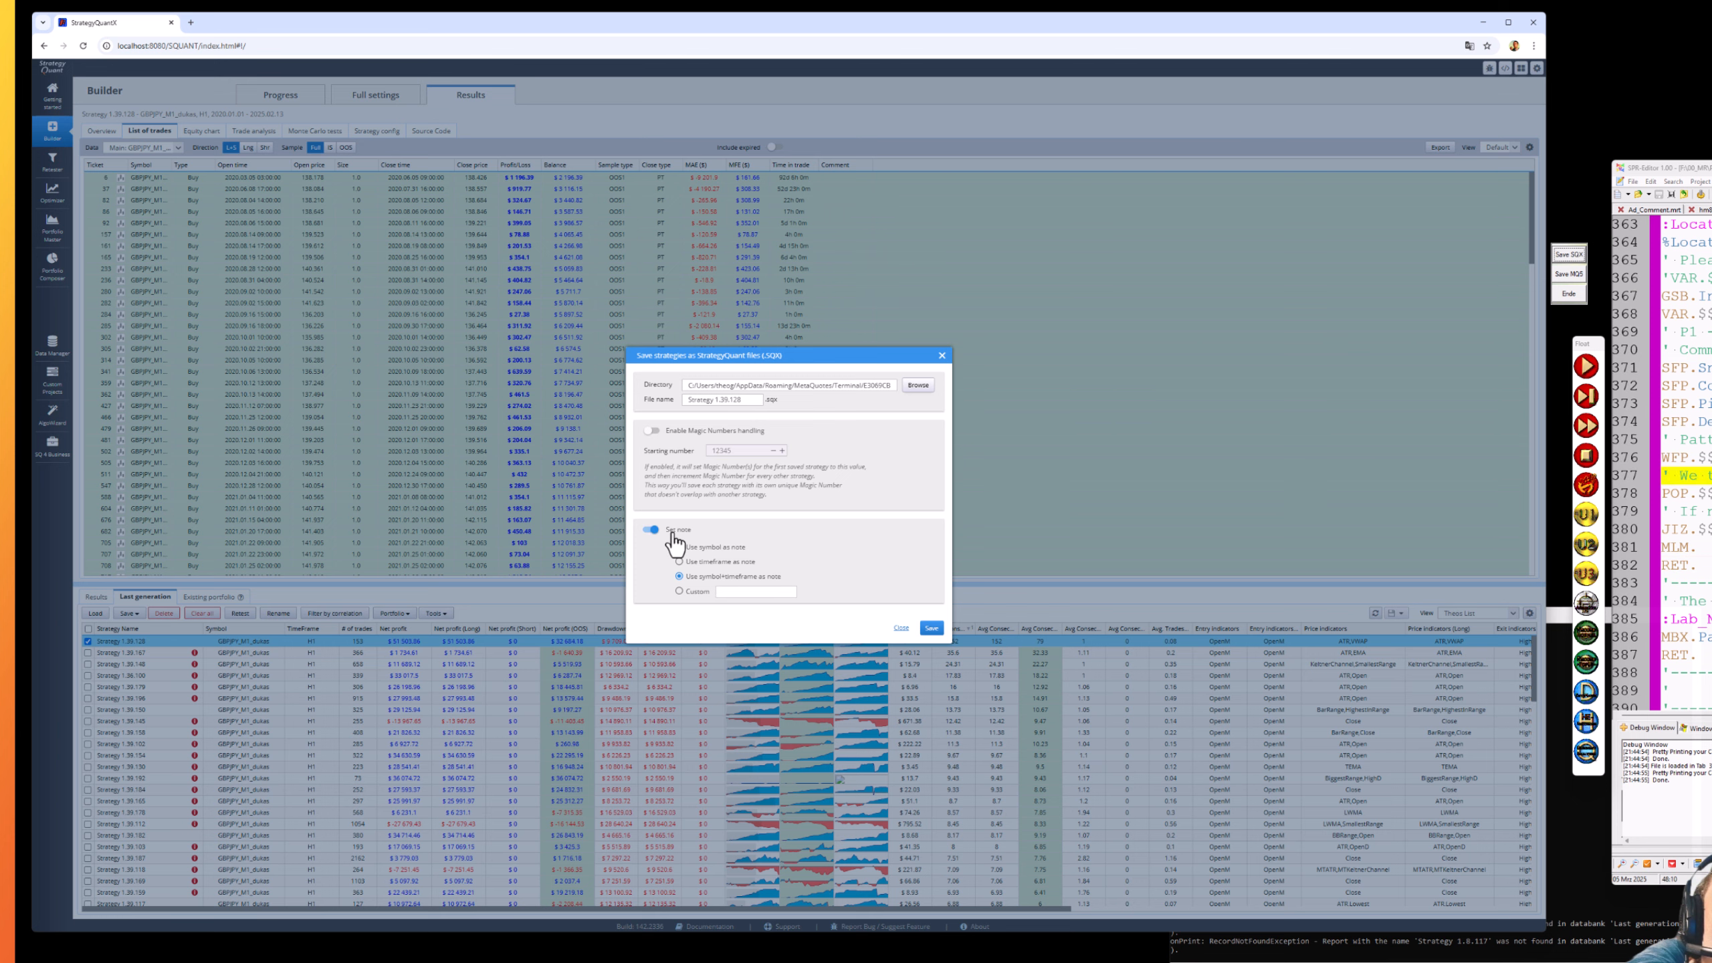
pyautogui.click(672, 431)
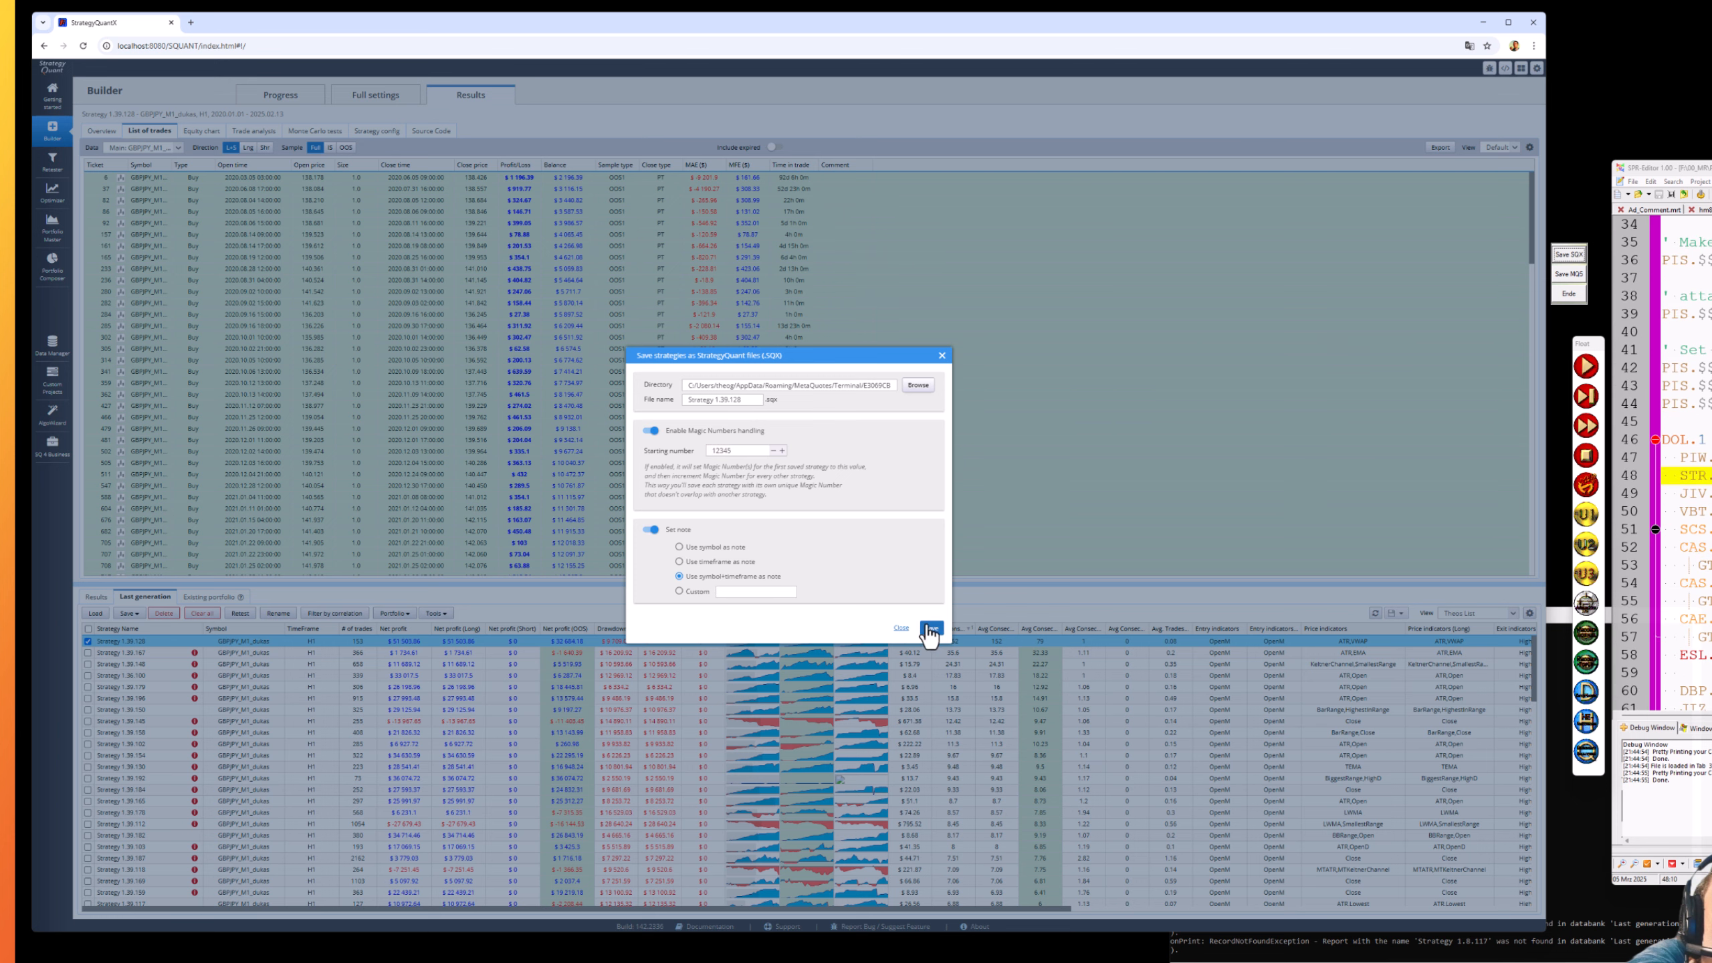
pyautogui.click(931, 629)
# - Export it as a MetaTrader 5 MQ5 expert advisor with magic number handling, then untick it
pyautogui.click(1560, 274)
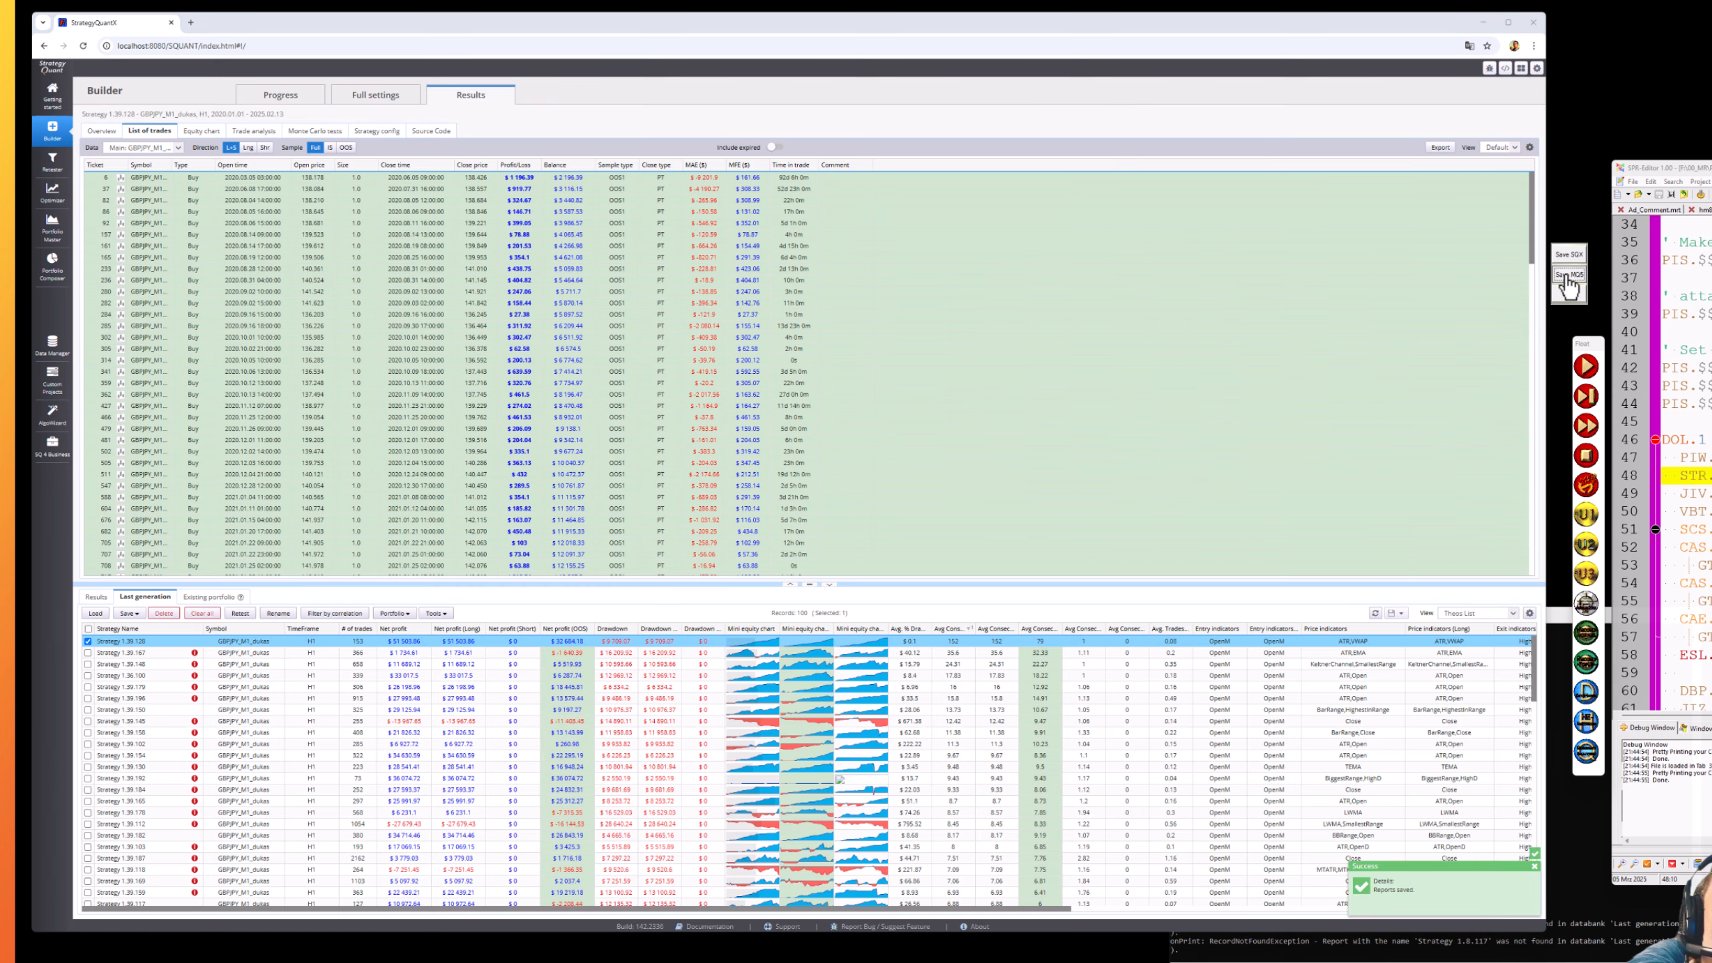
pyautogui.click(129, 614)
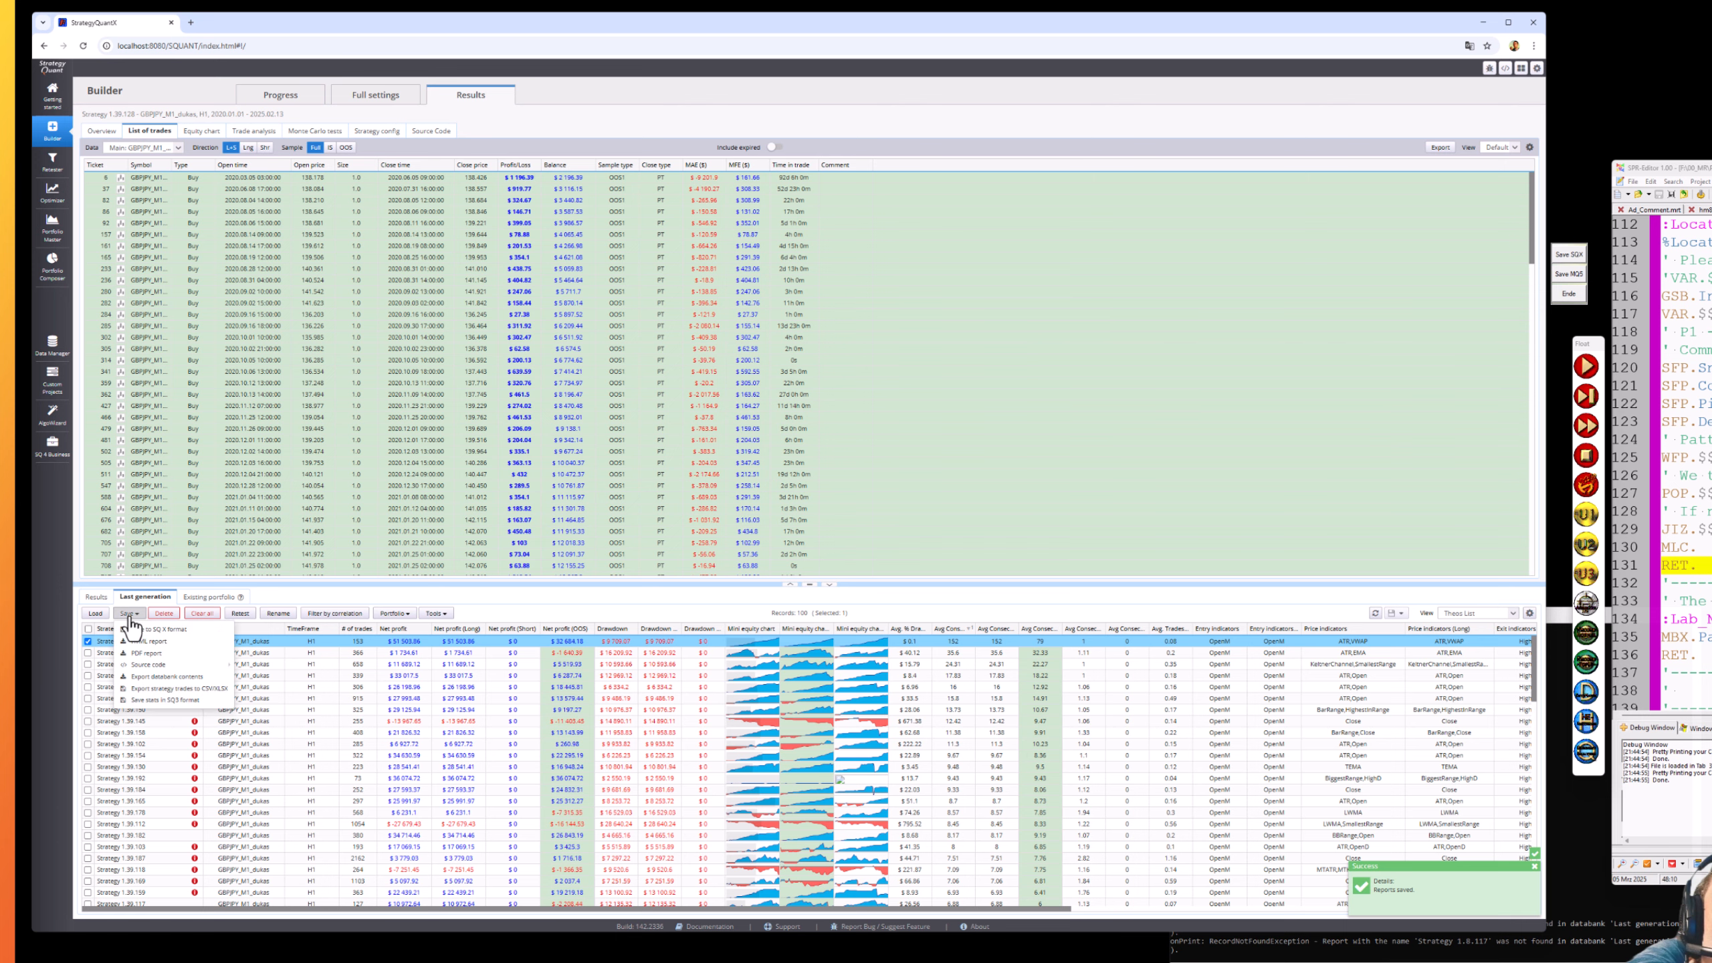
pyautogui.moveTo(145, 673)
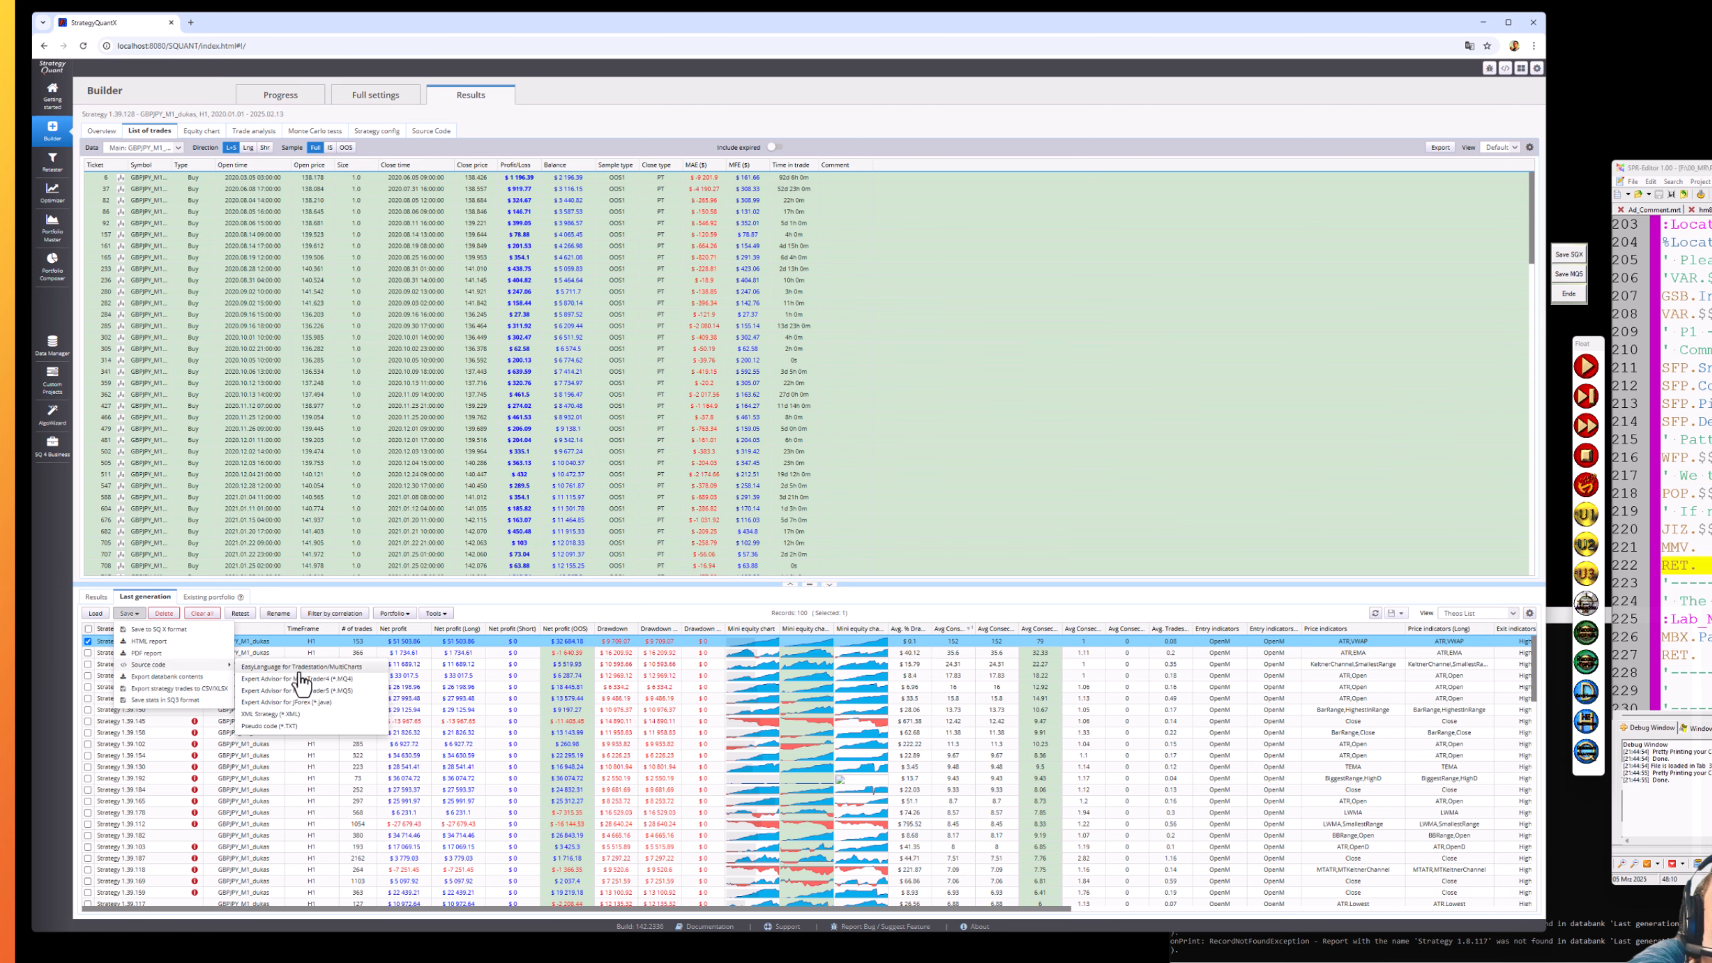
pyautogui.click(296, 690)
pyautogui.click(671, 432)
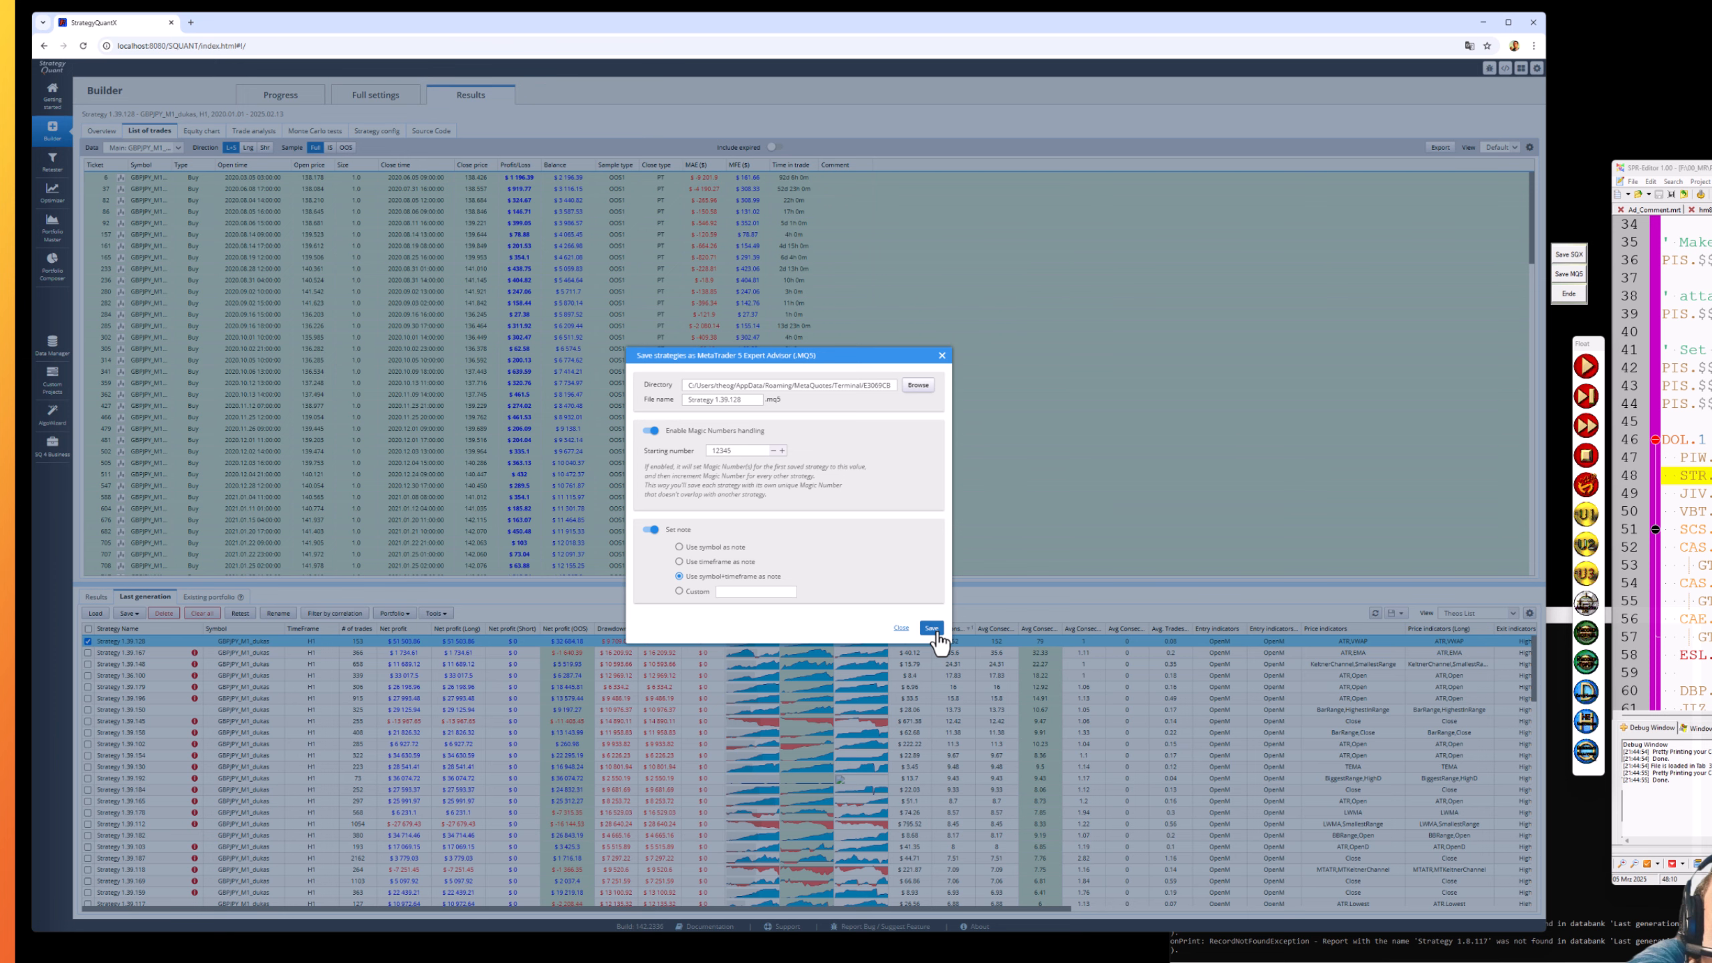
pyautogui.click(930, 628)
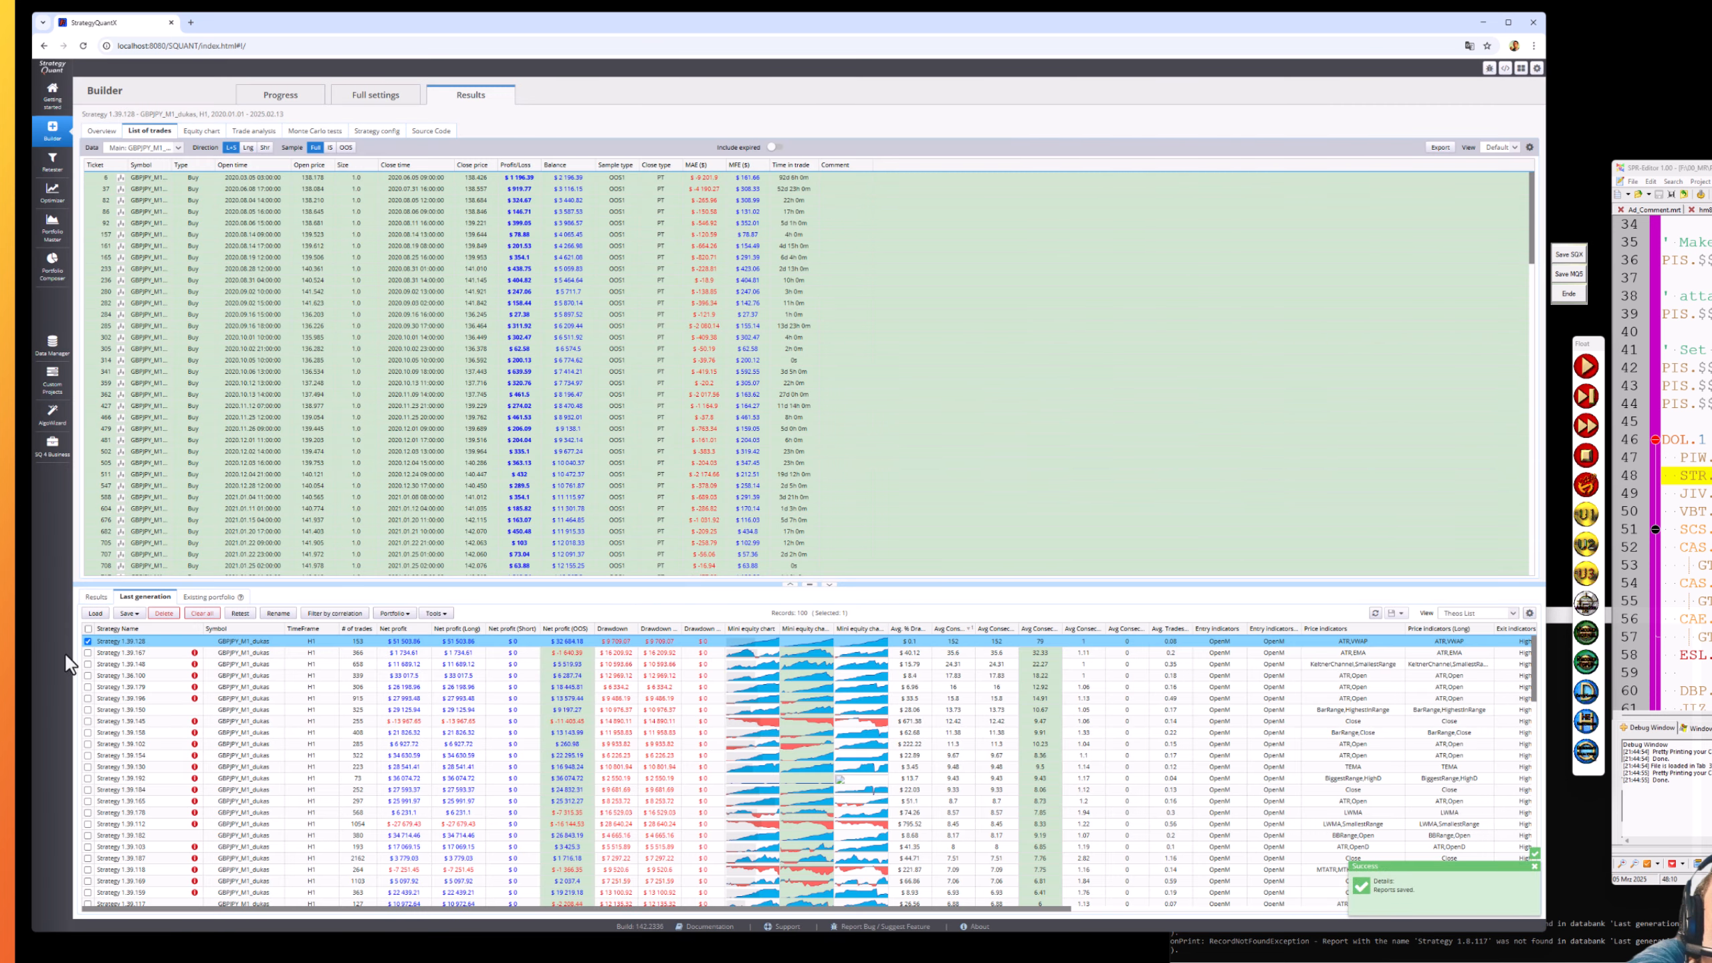
pyautogui.click(89, 643)
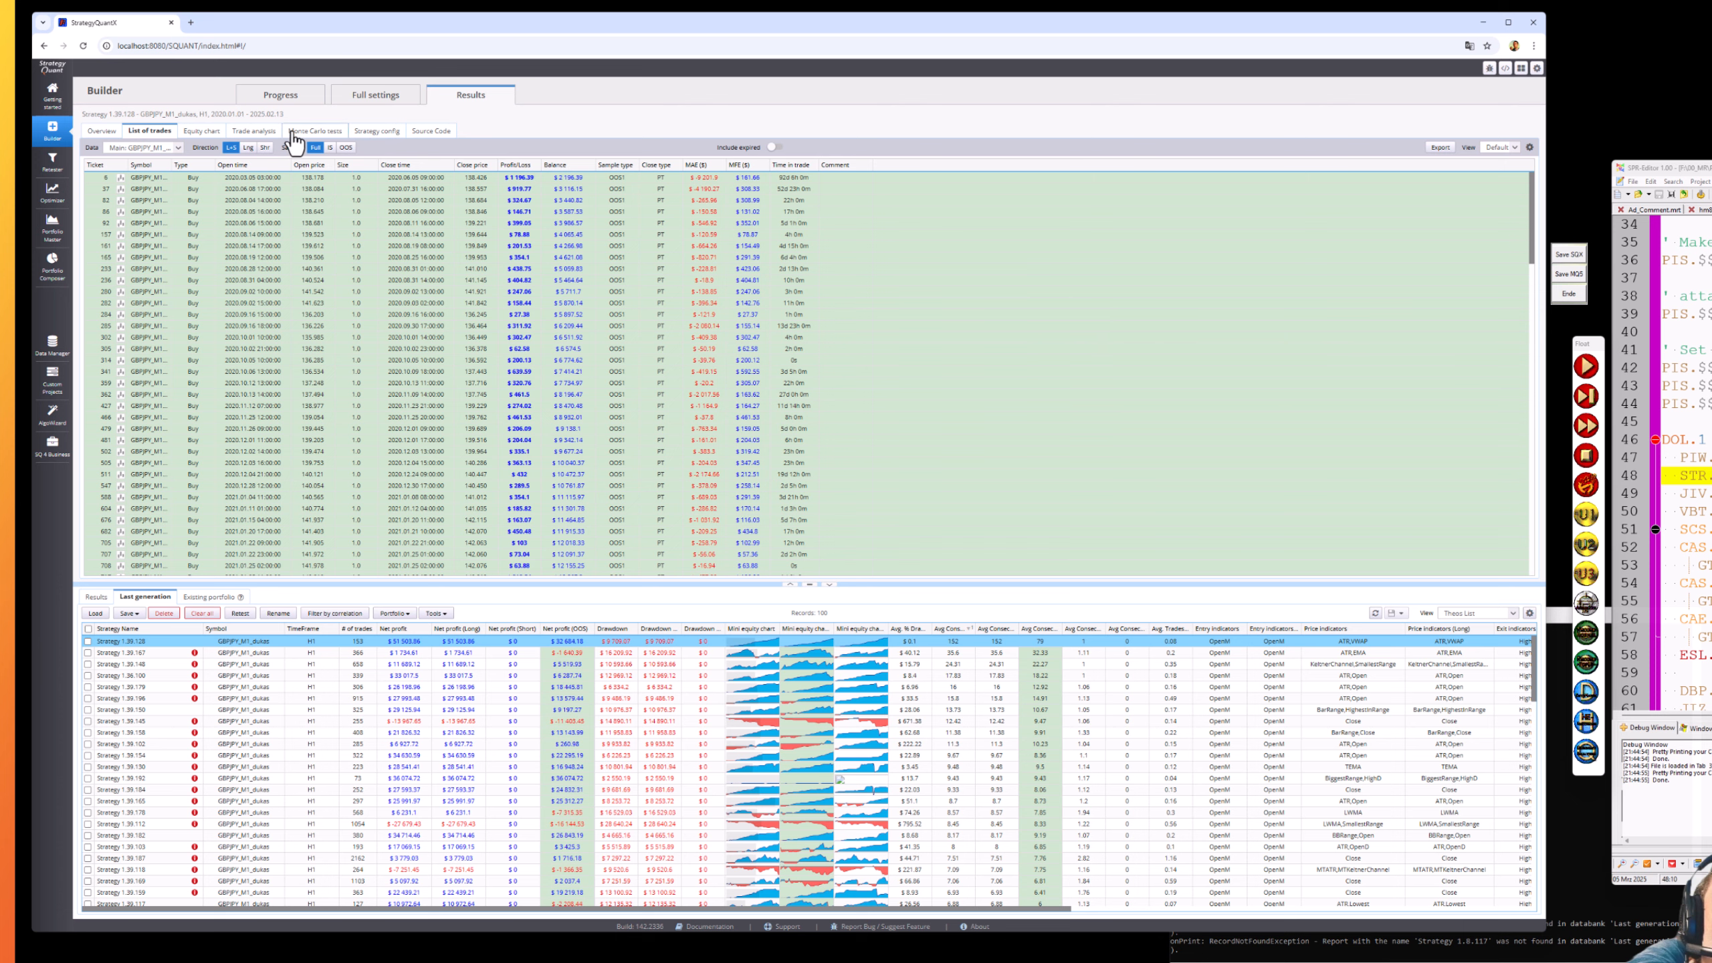
# - Inspect Strategy 1.39.128's Monte Carlo simulation chart, then go back to the Progress page
pyautogui.click(294, 134)
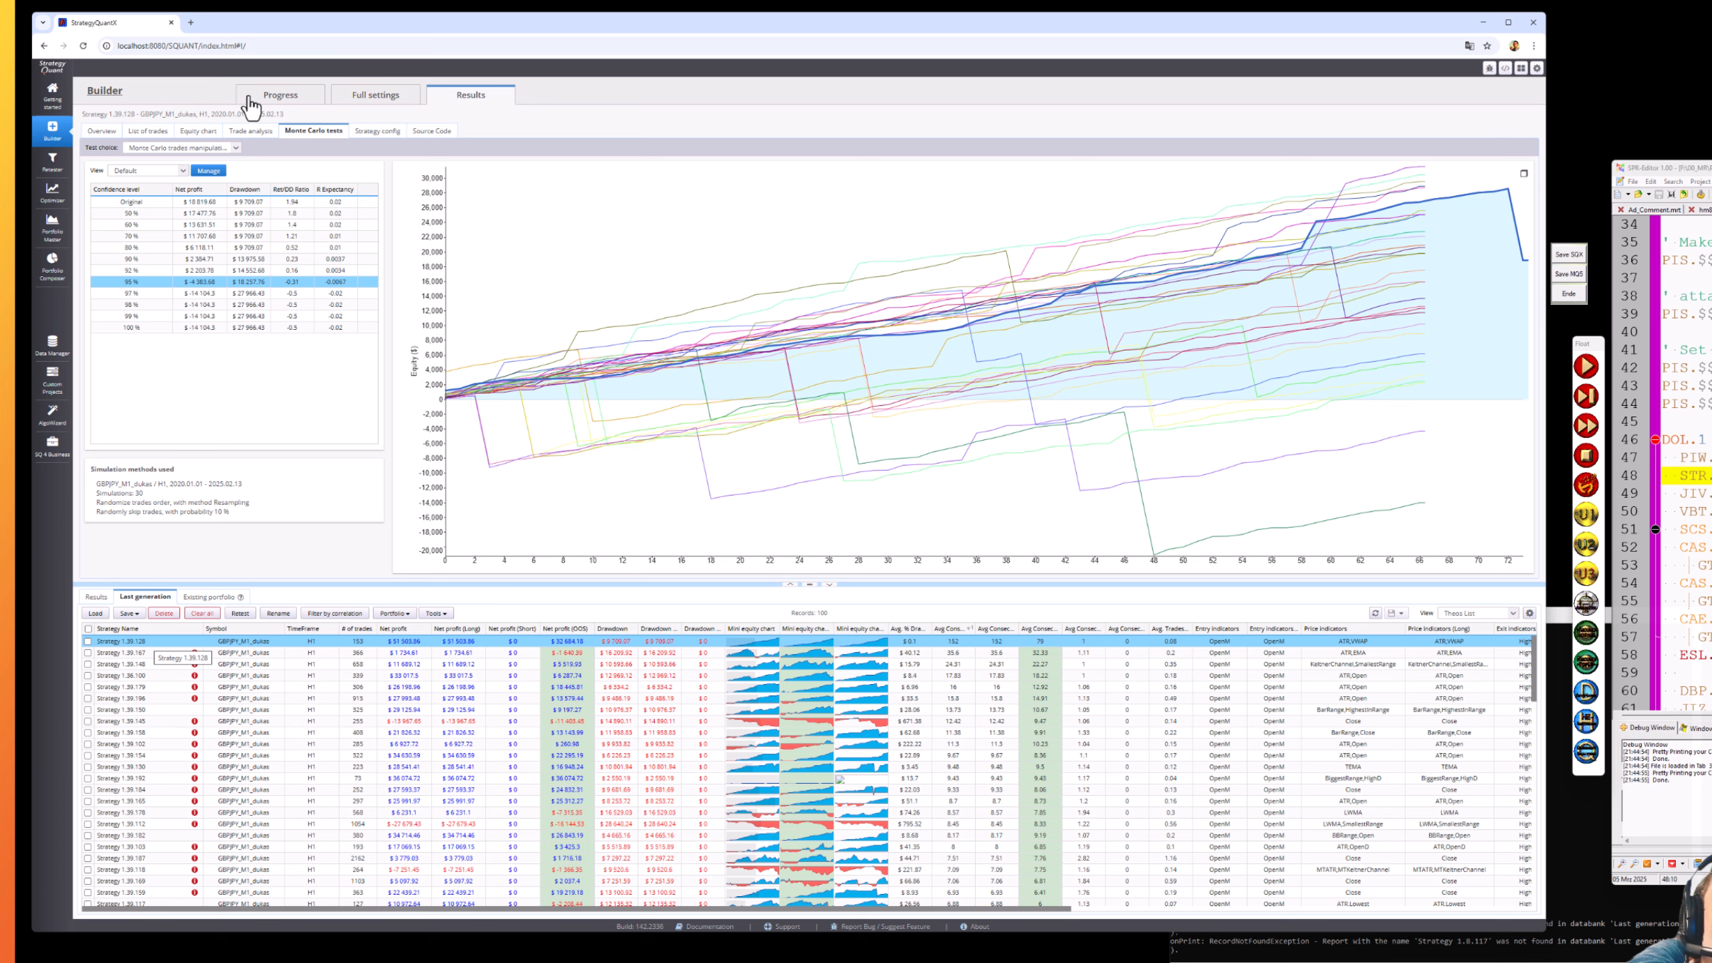
pyautogui.click(280, 98)
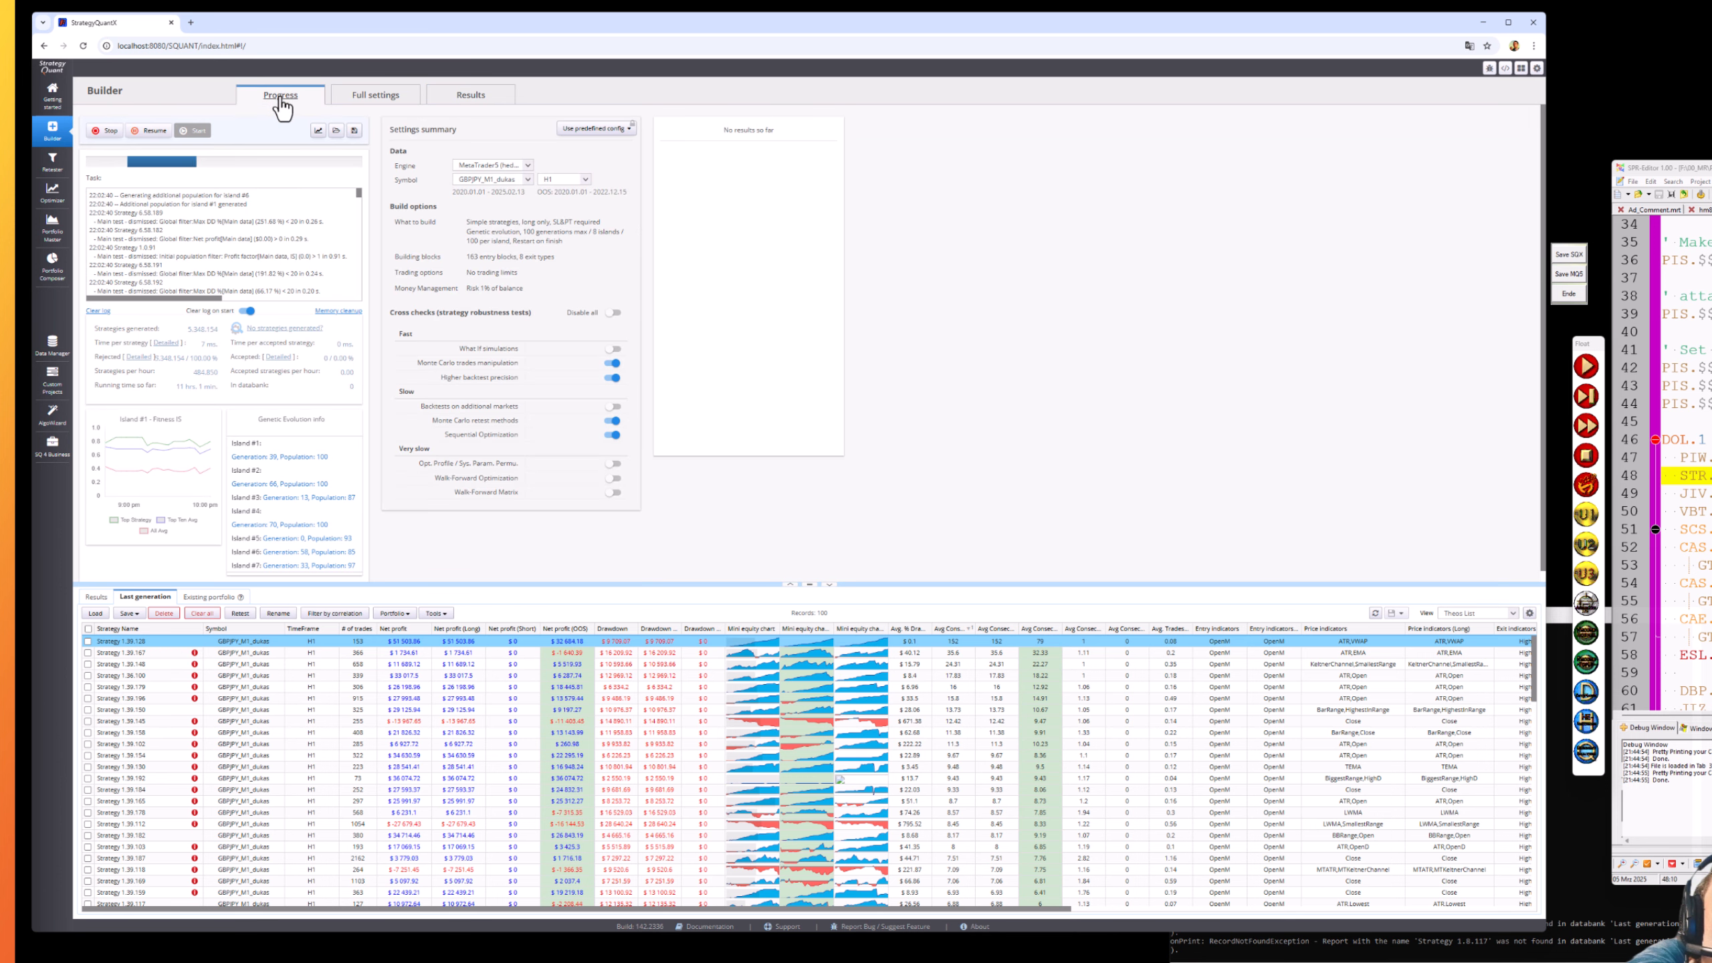
pyautogui.click(380, 103)
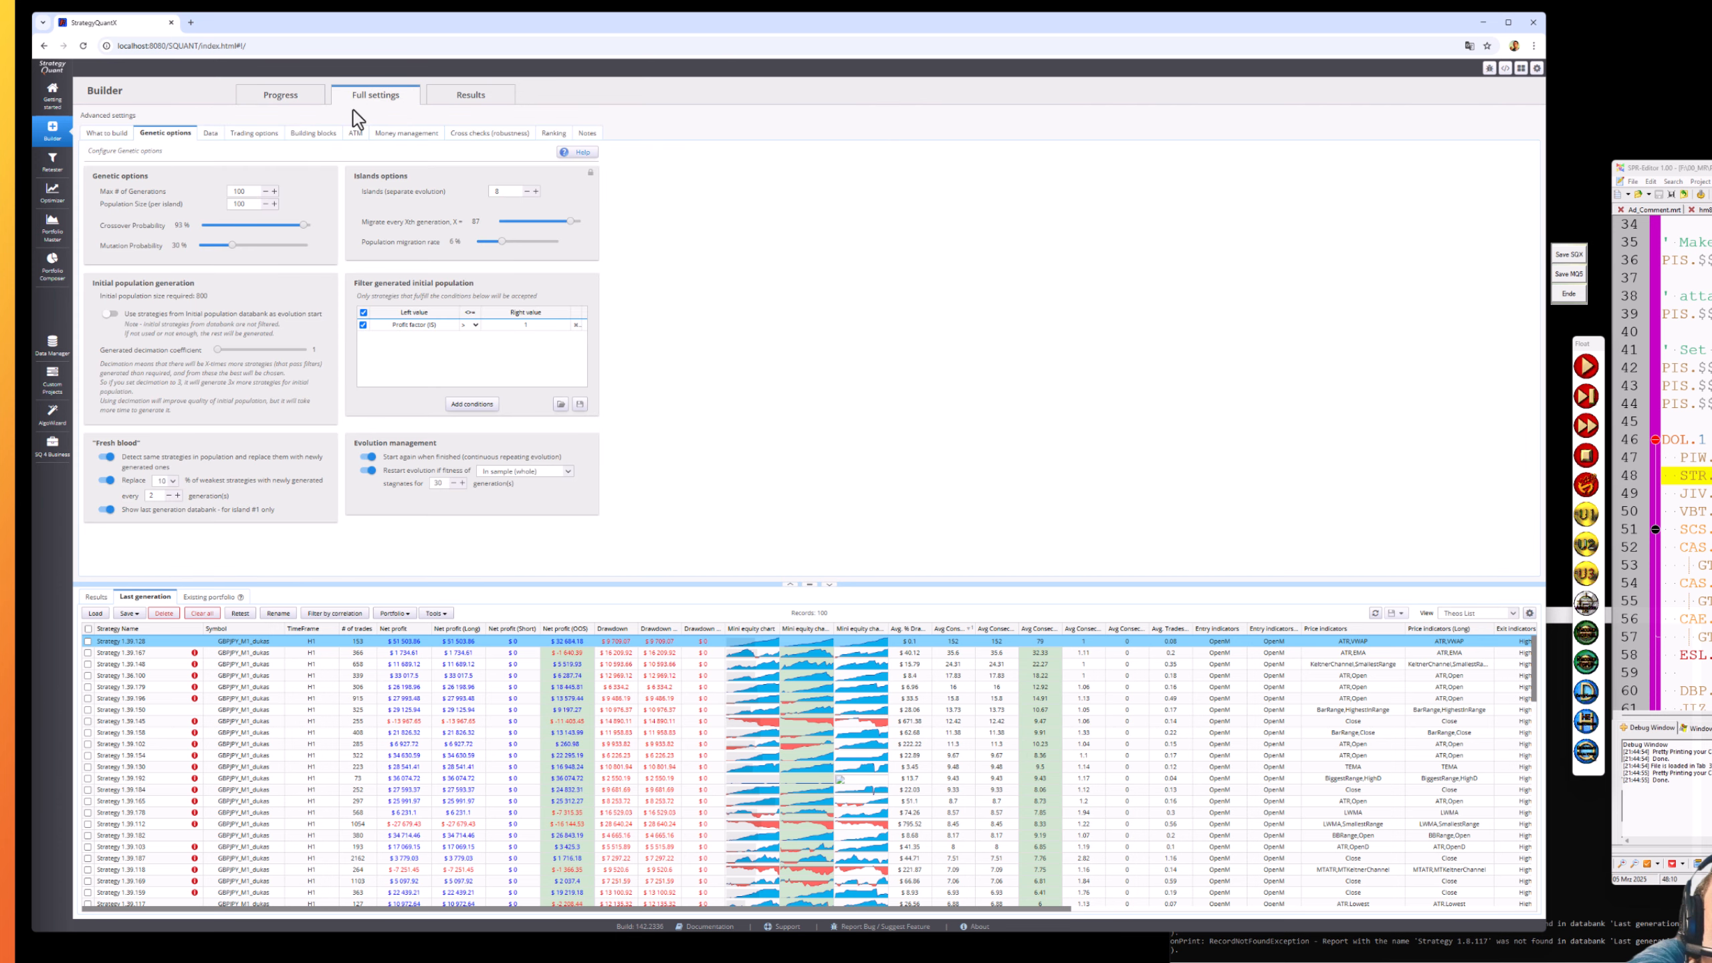
pyautogui.click(107, 134)
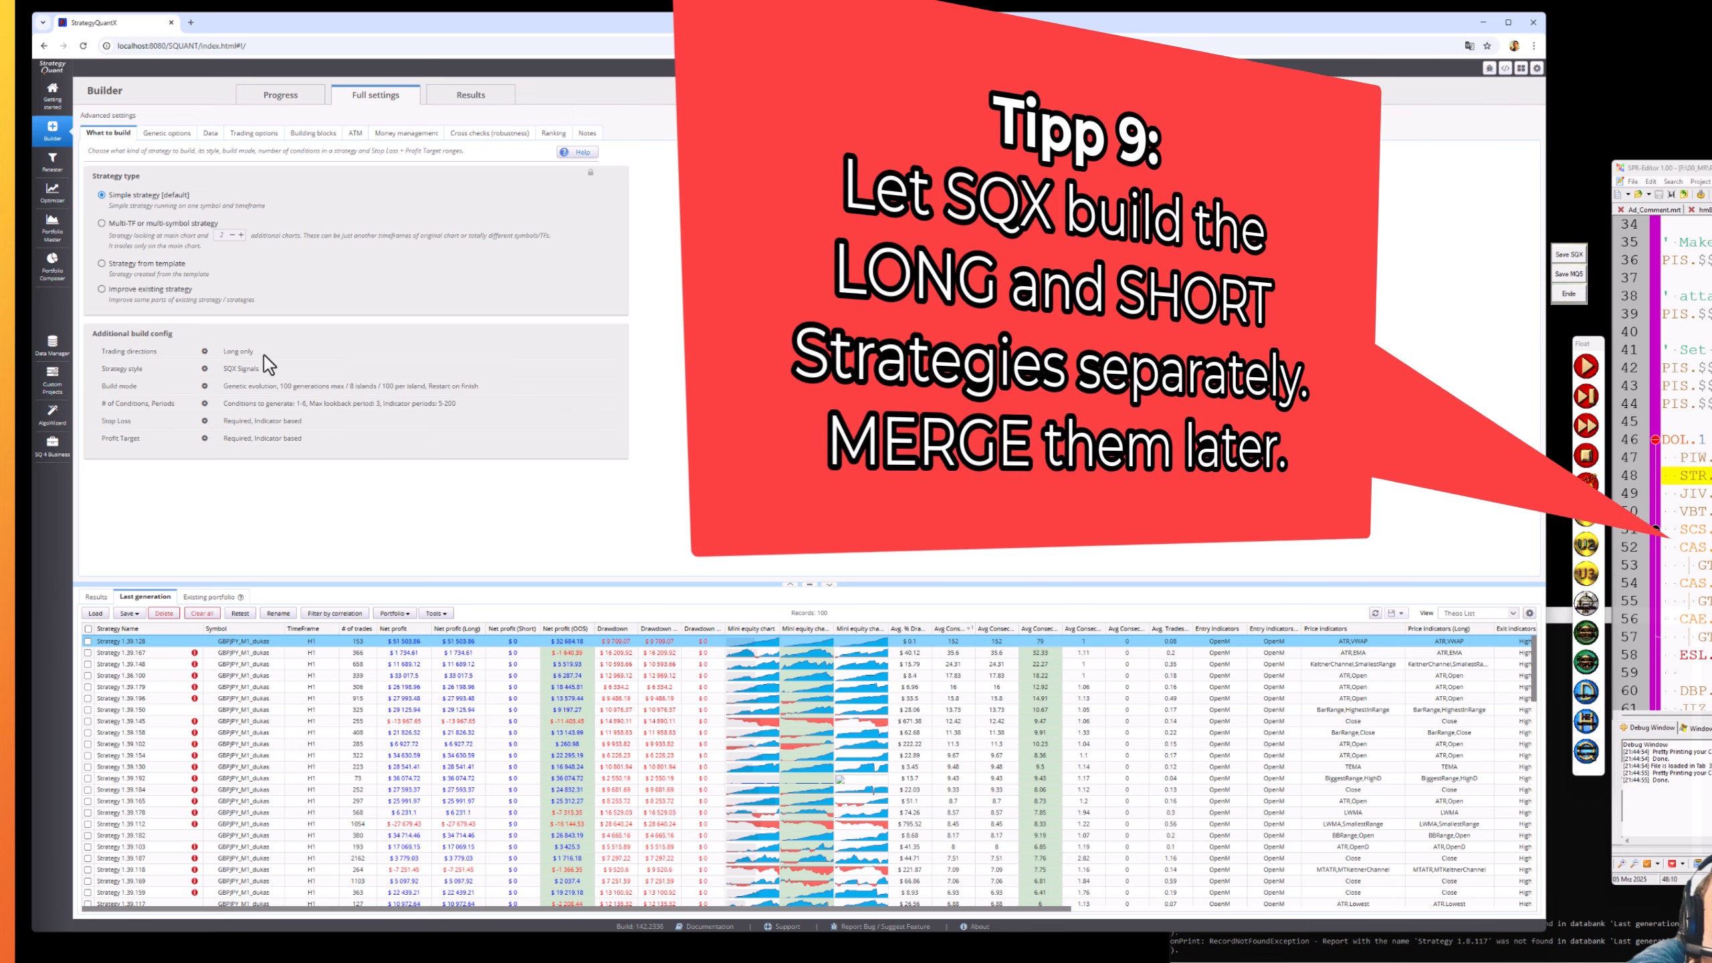
pyautogui.click(160, 91)
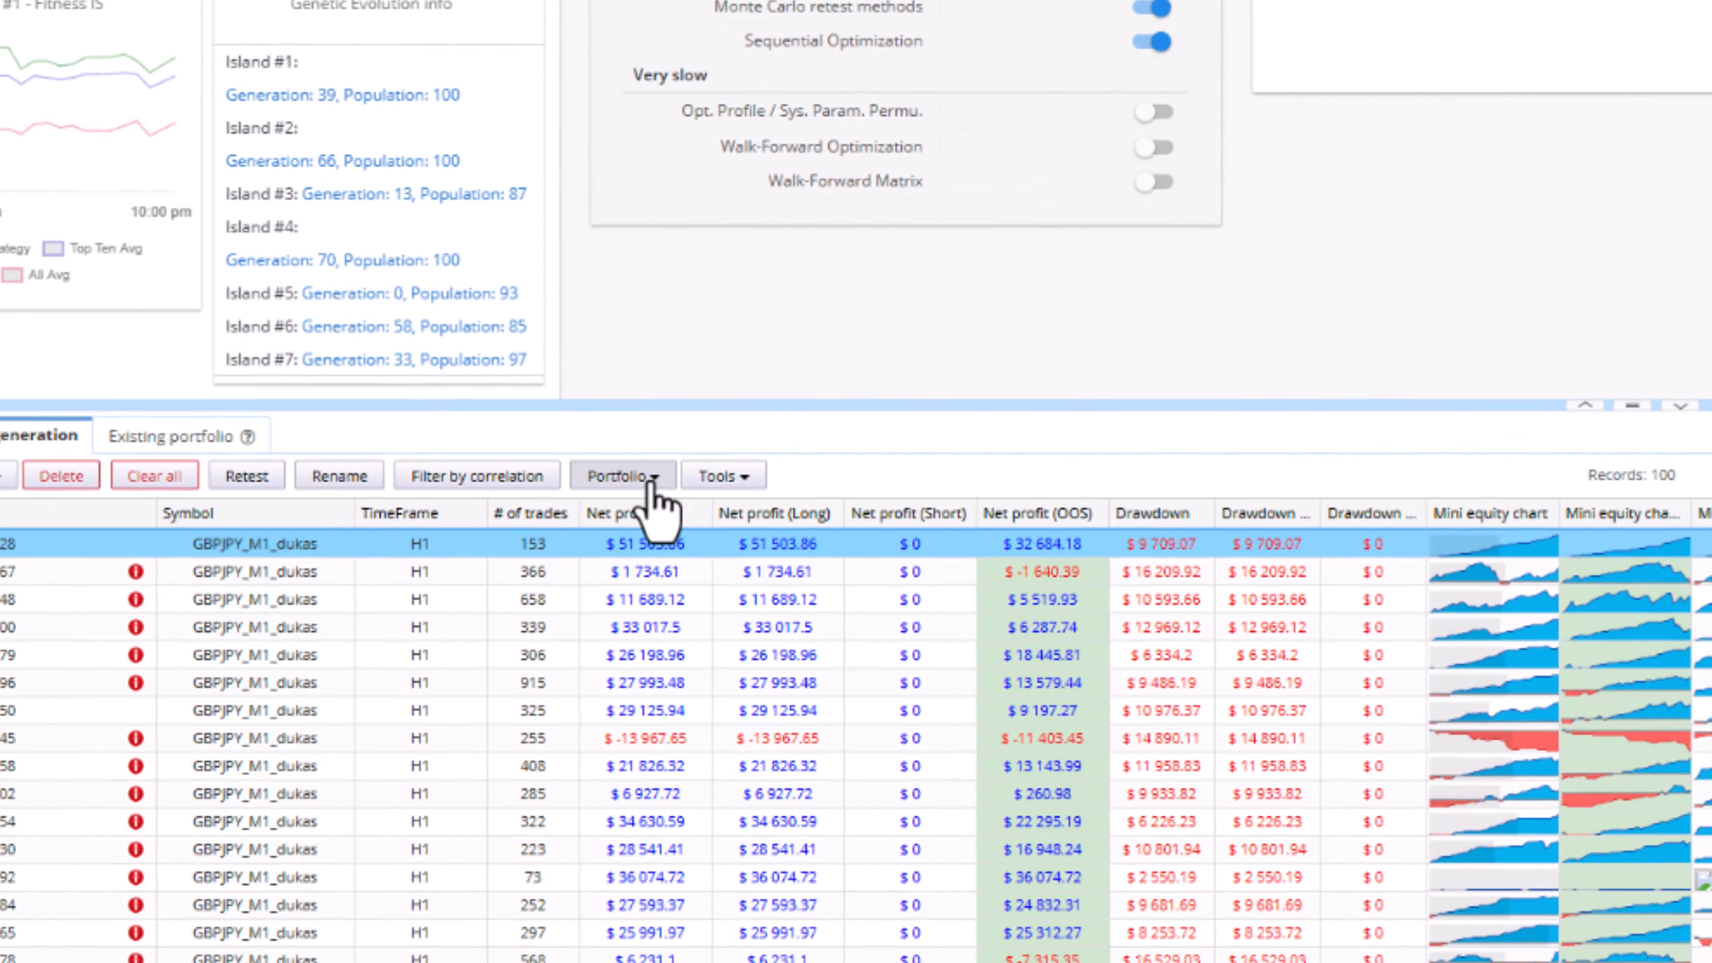
pyautogui.click(529, 503)
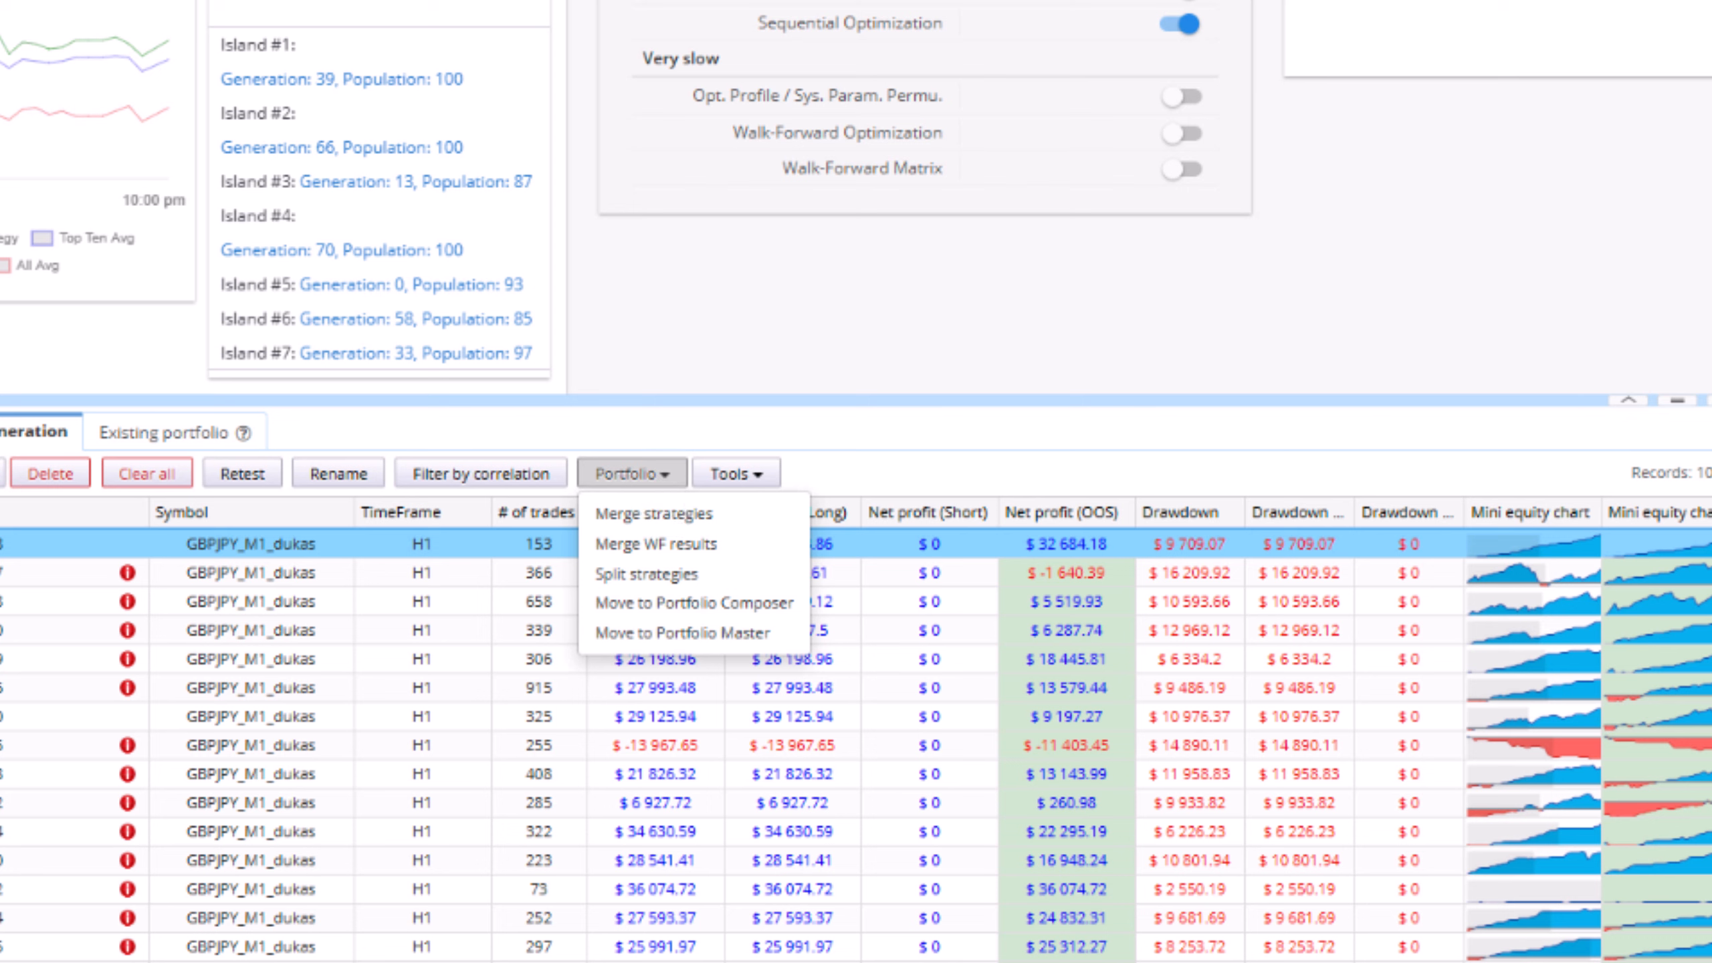
pyautogui.press('Escape')
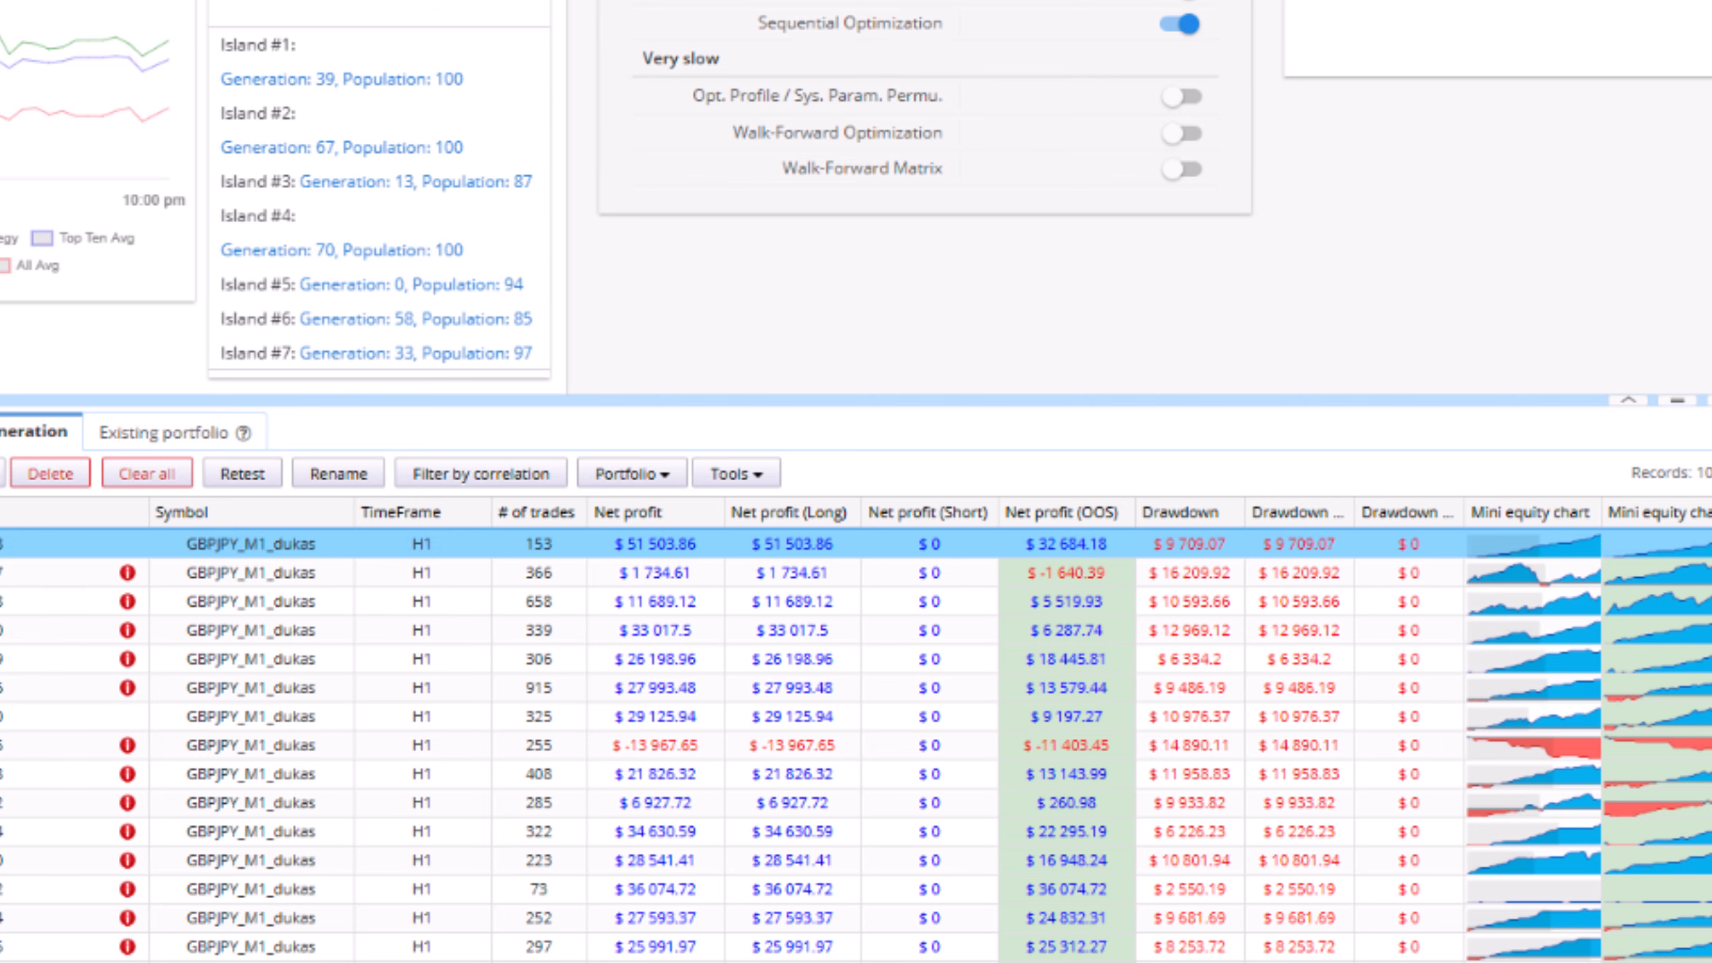